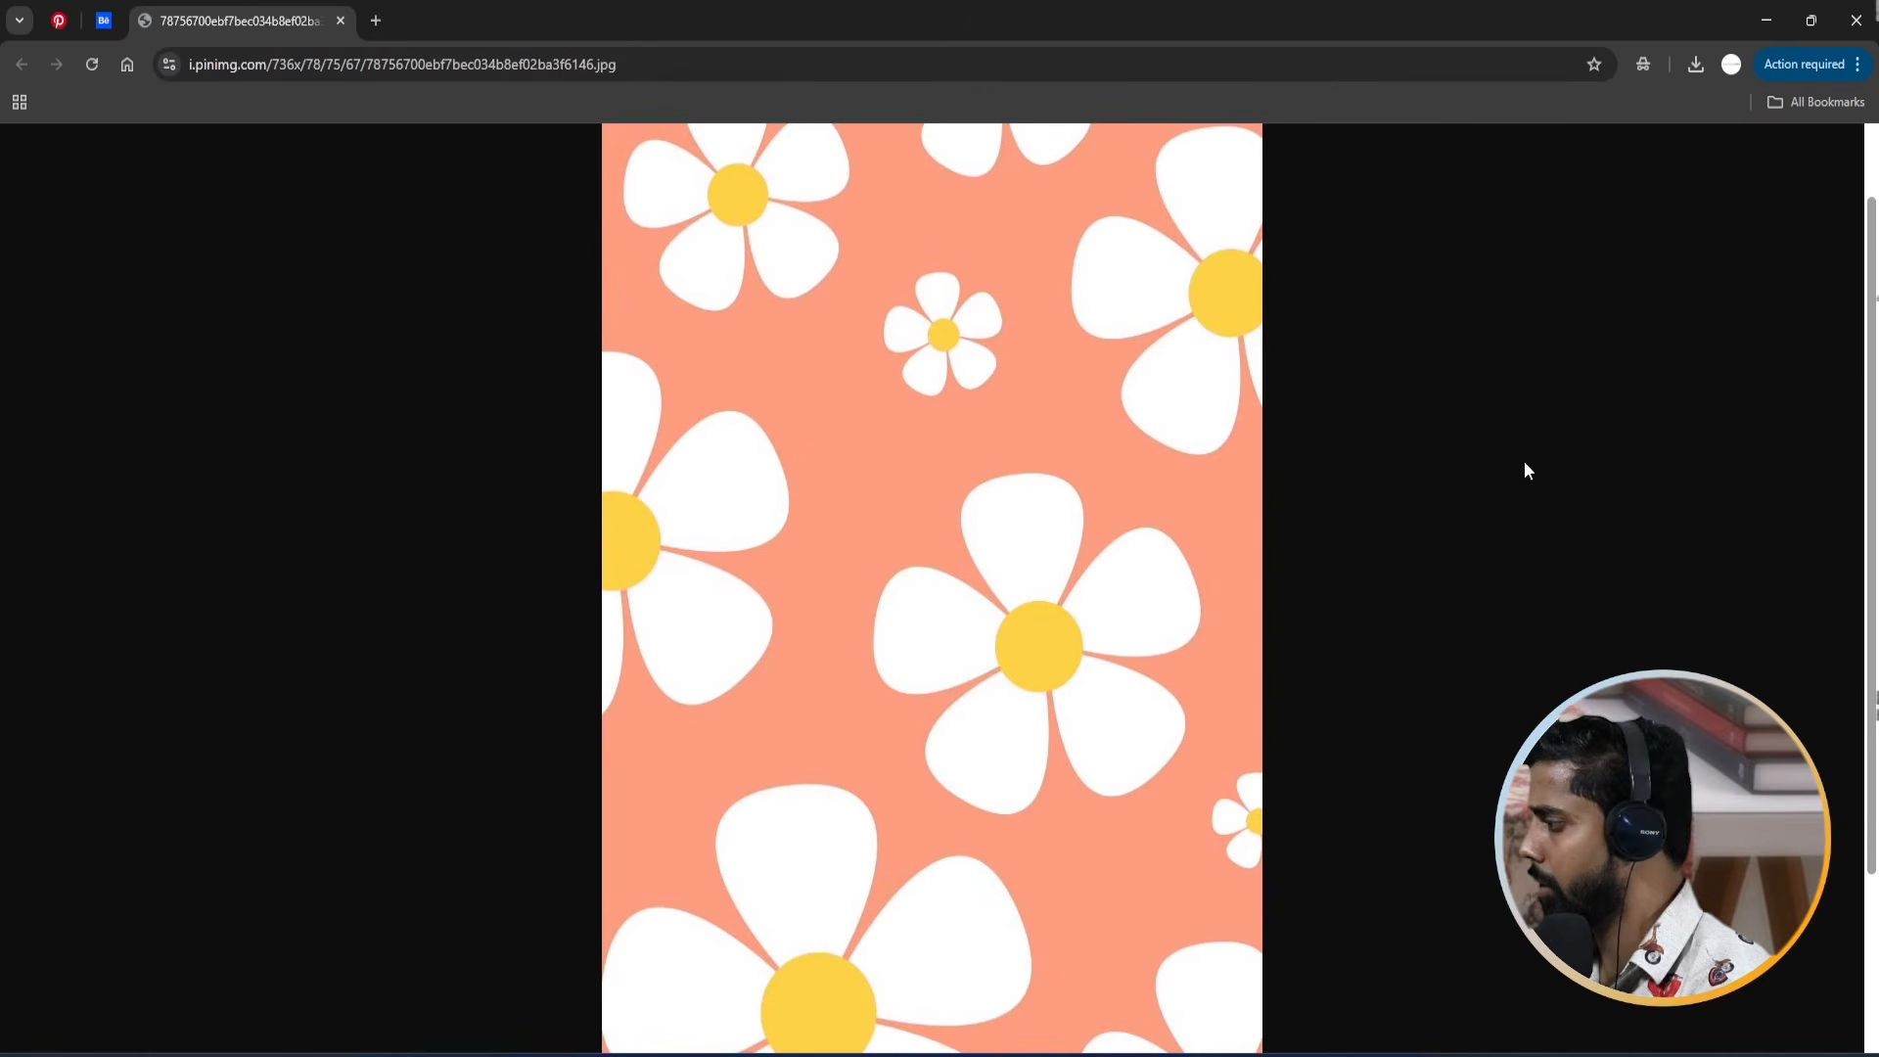
# Review the coral flower image on Pinterest, and switch to Photoshop to open the flower JPG.
pyautogui.click(54, 21)
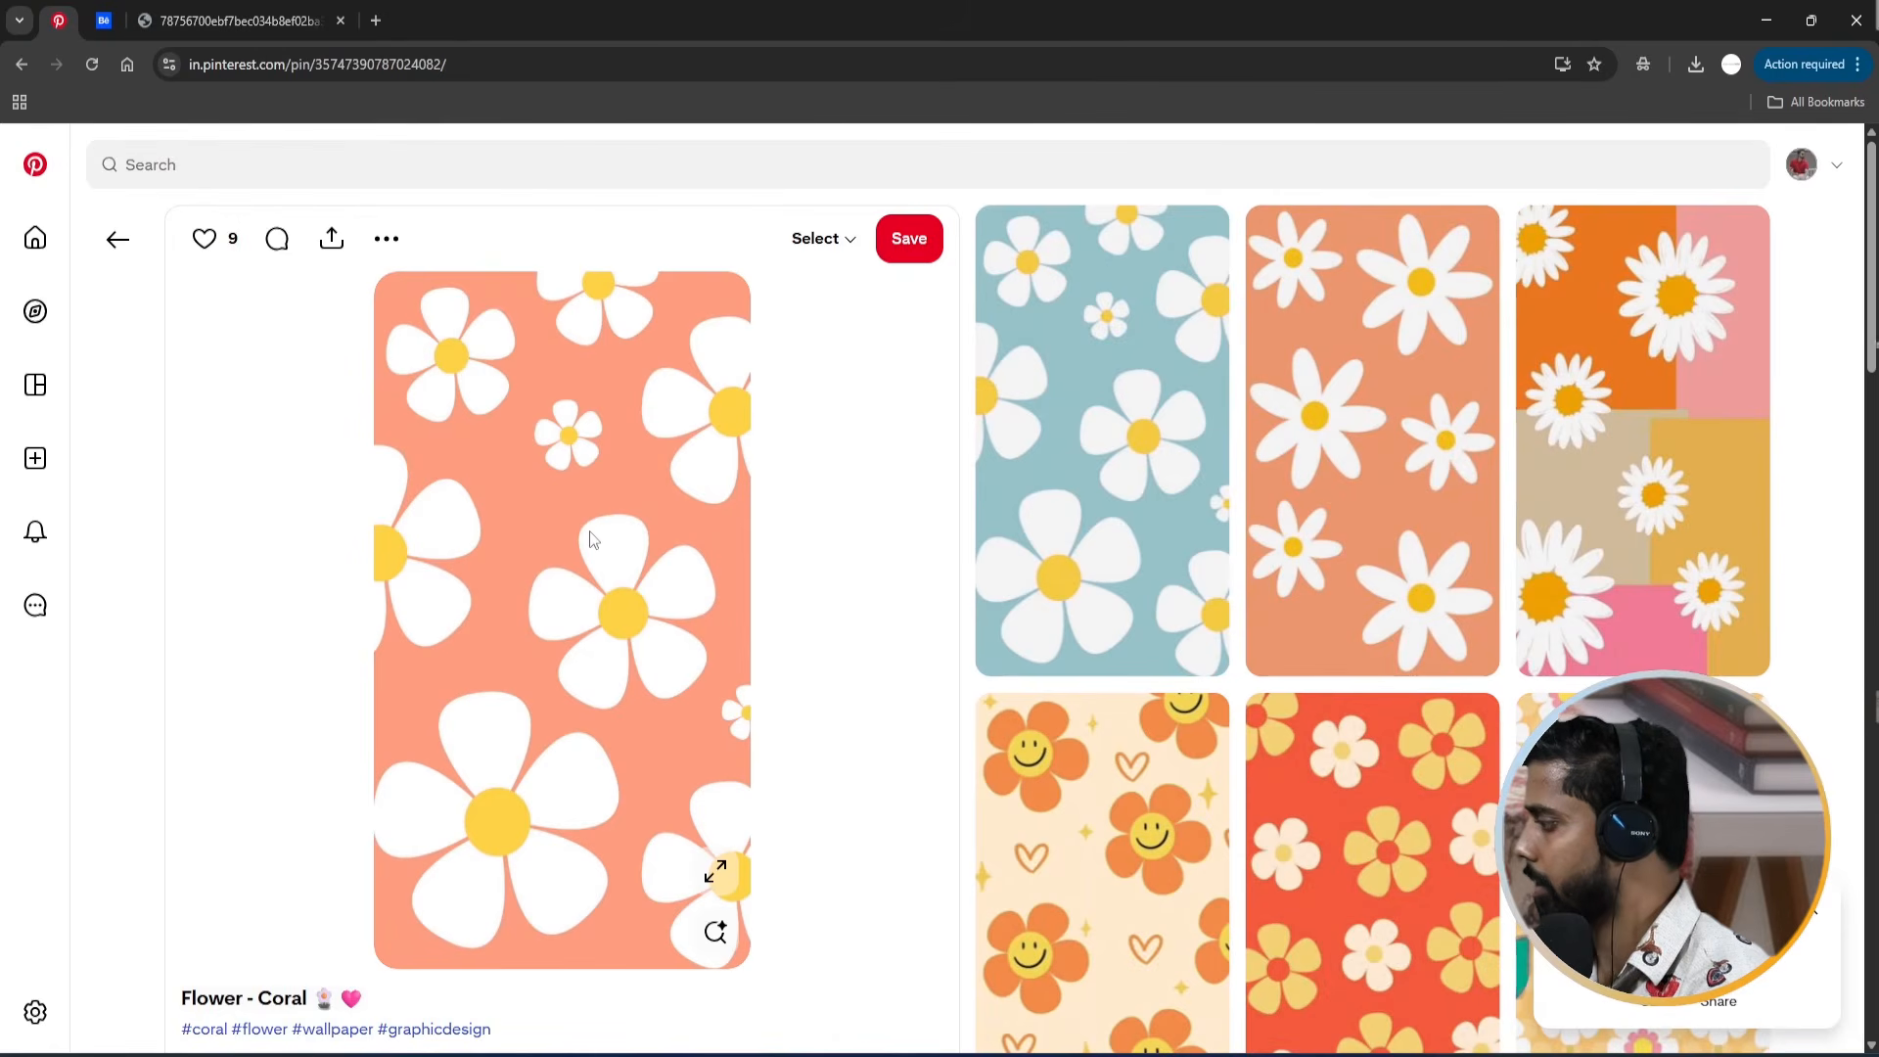
pyautogui.click(234, 20)
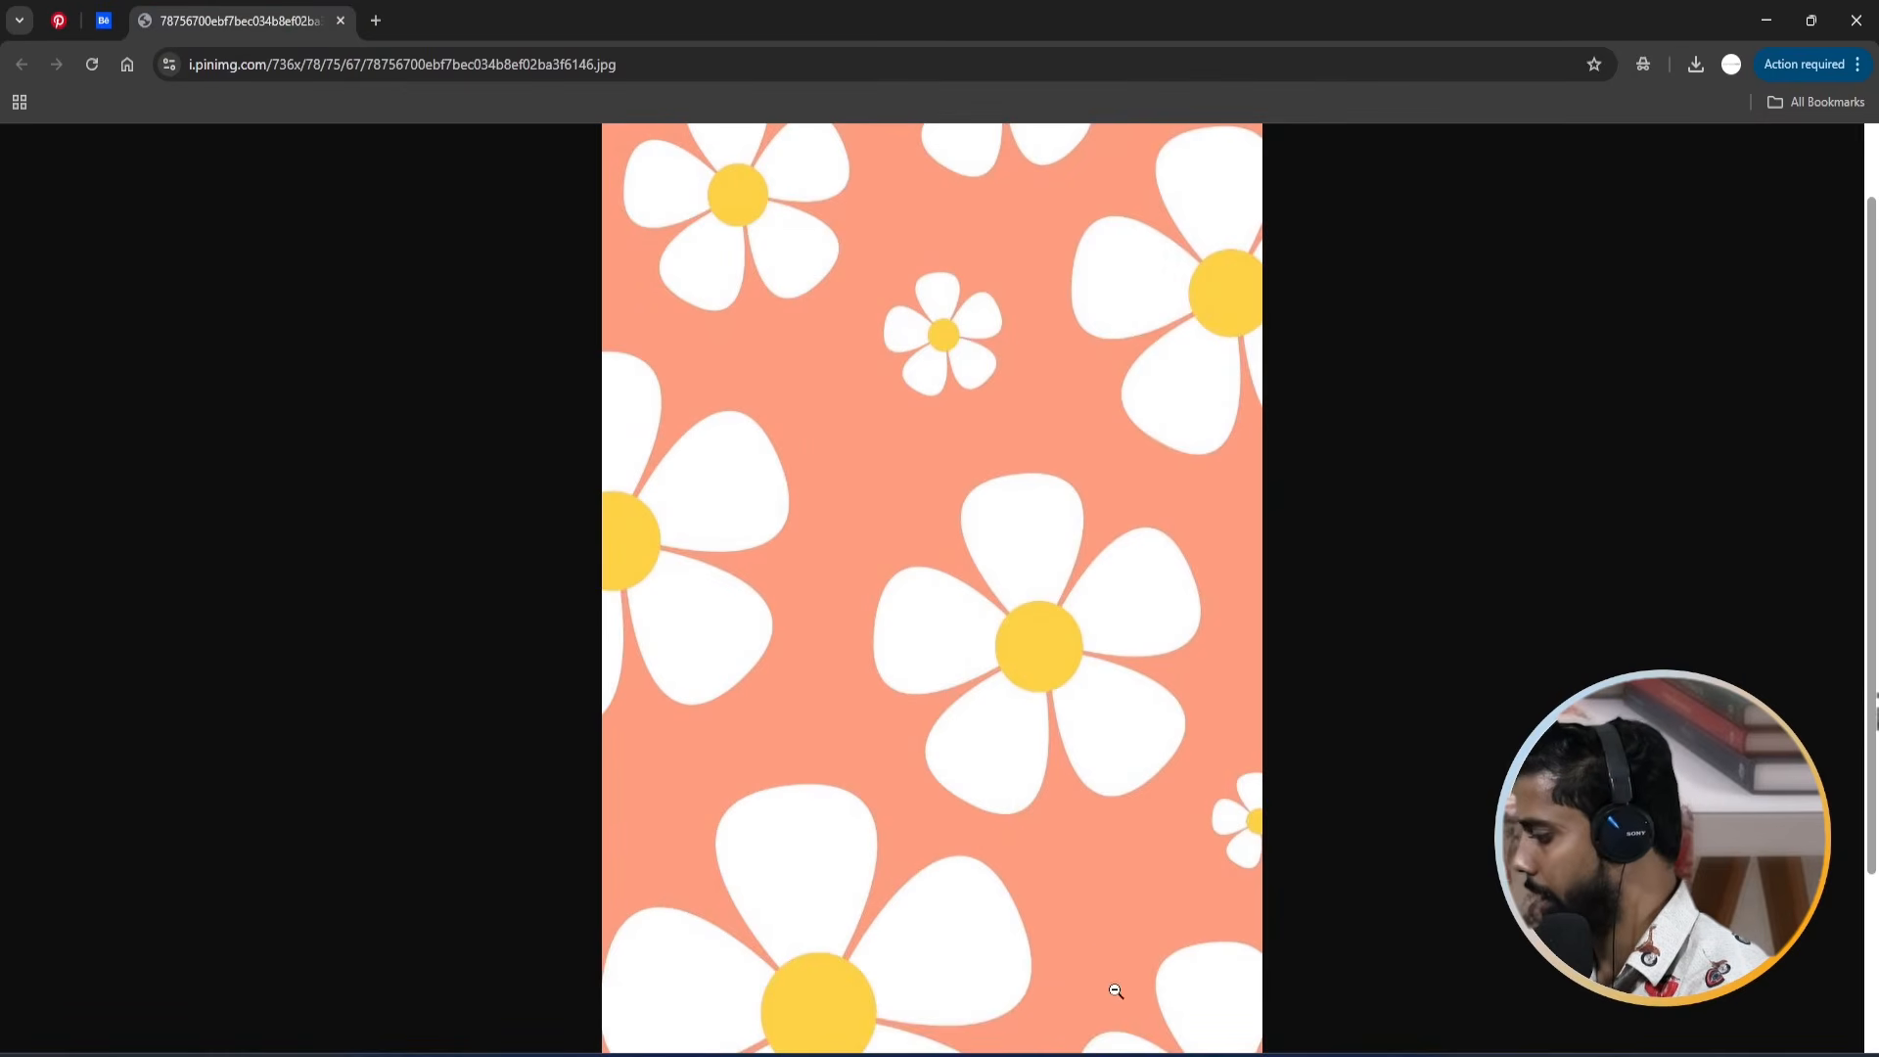
pyautogui.click(1218, 967)
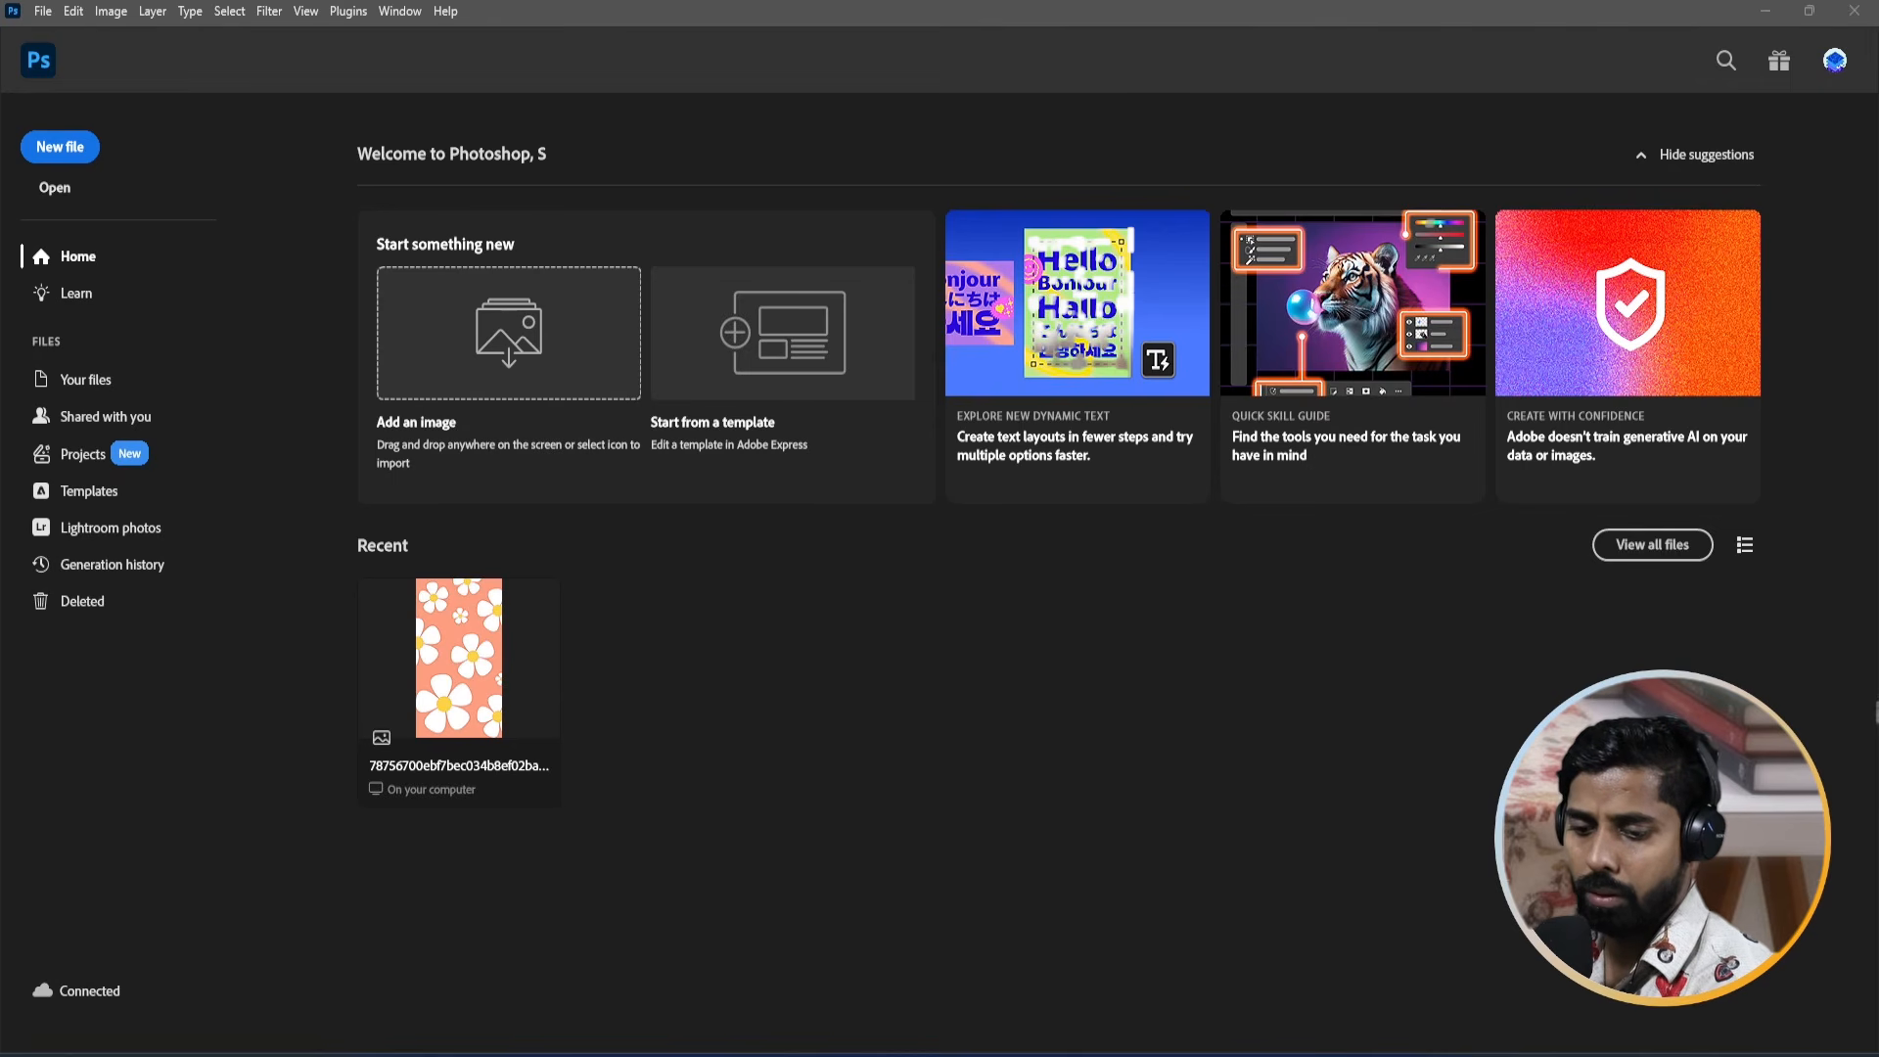
pyautogui.moveTo(459, 626); pyautogui.dragTo(719, 519)
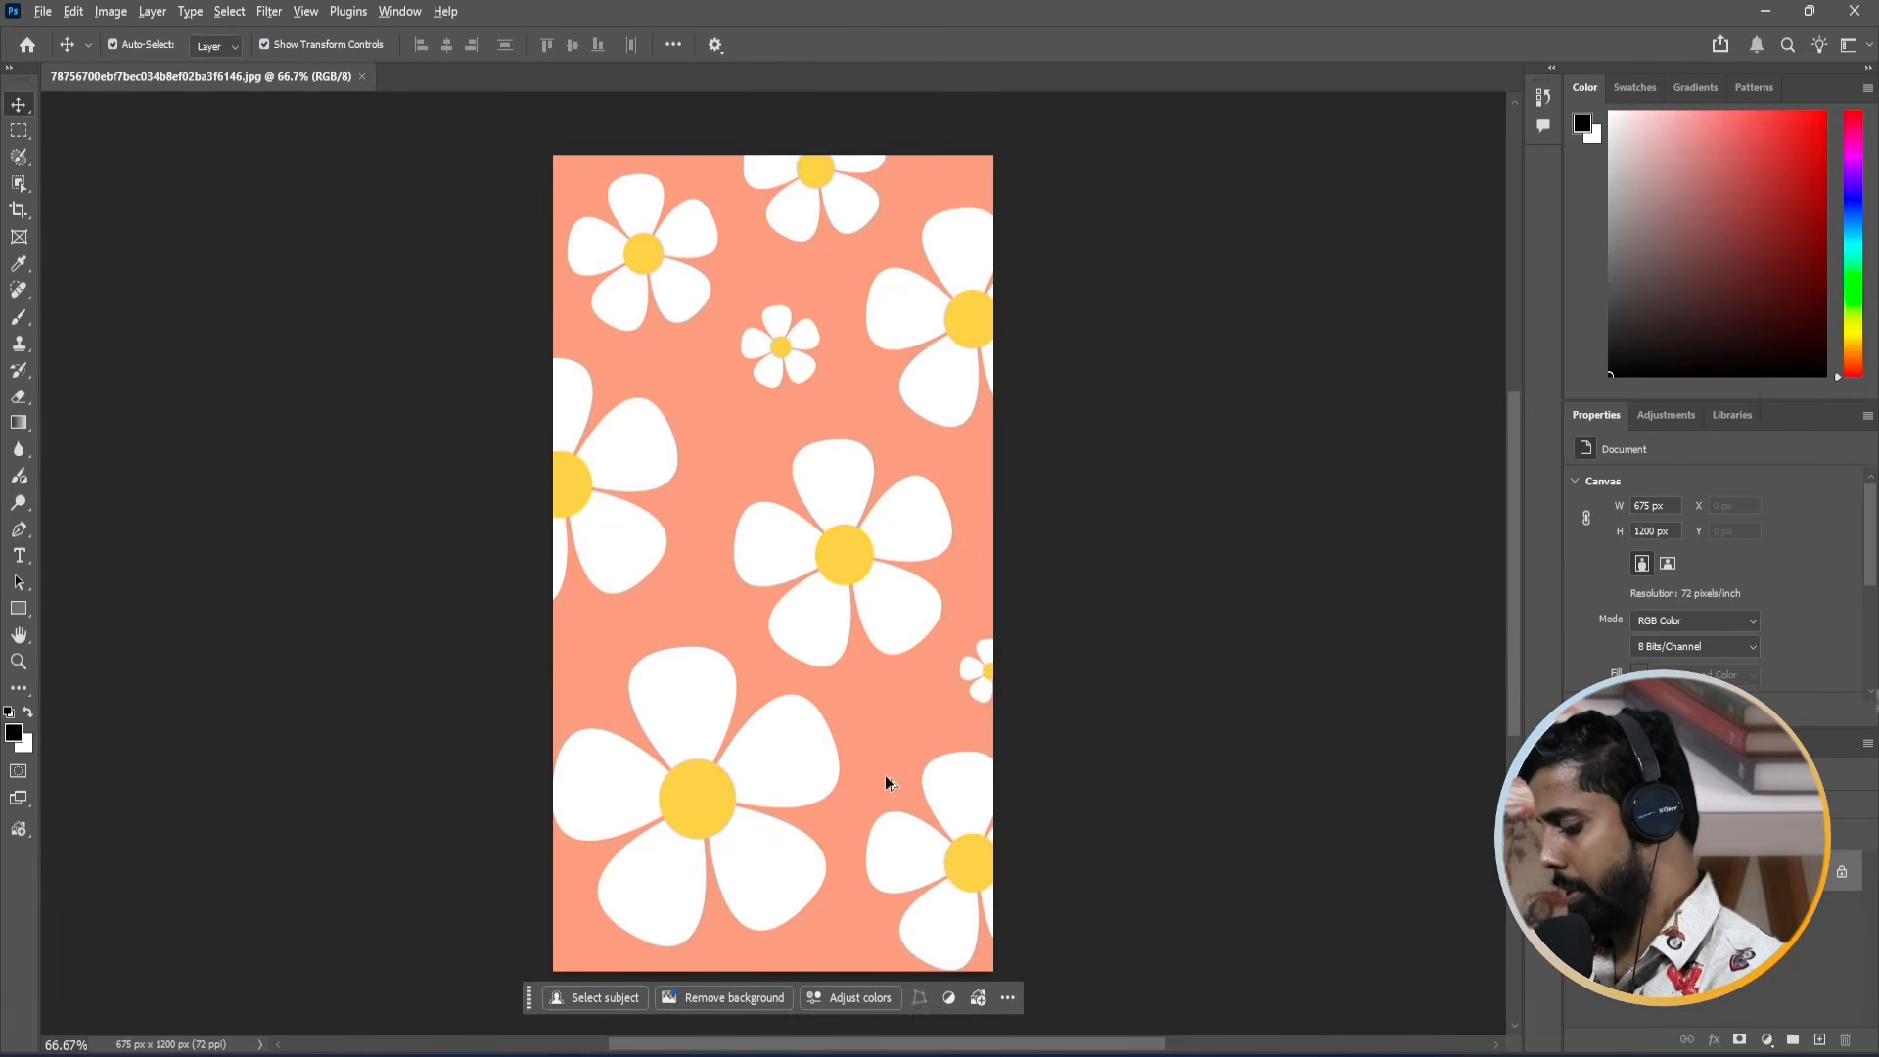
# Turn off resampling in the Image Size settings and set the resolution to 300 pixels/inch.
pyautogui.hotkey('ctrl', 'alt', 'i')
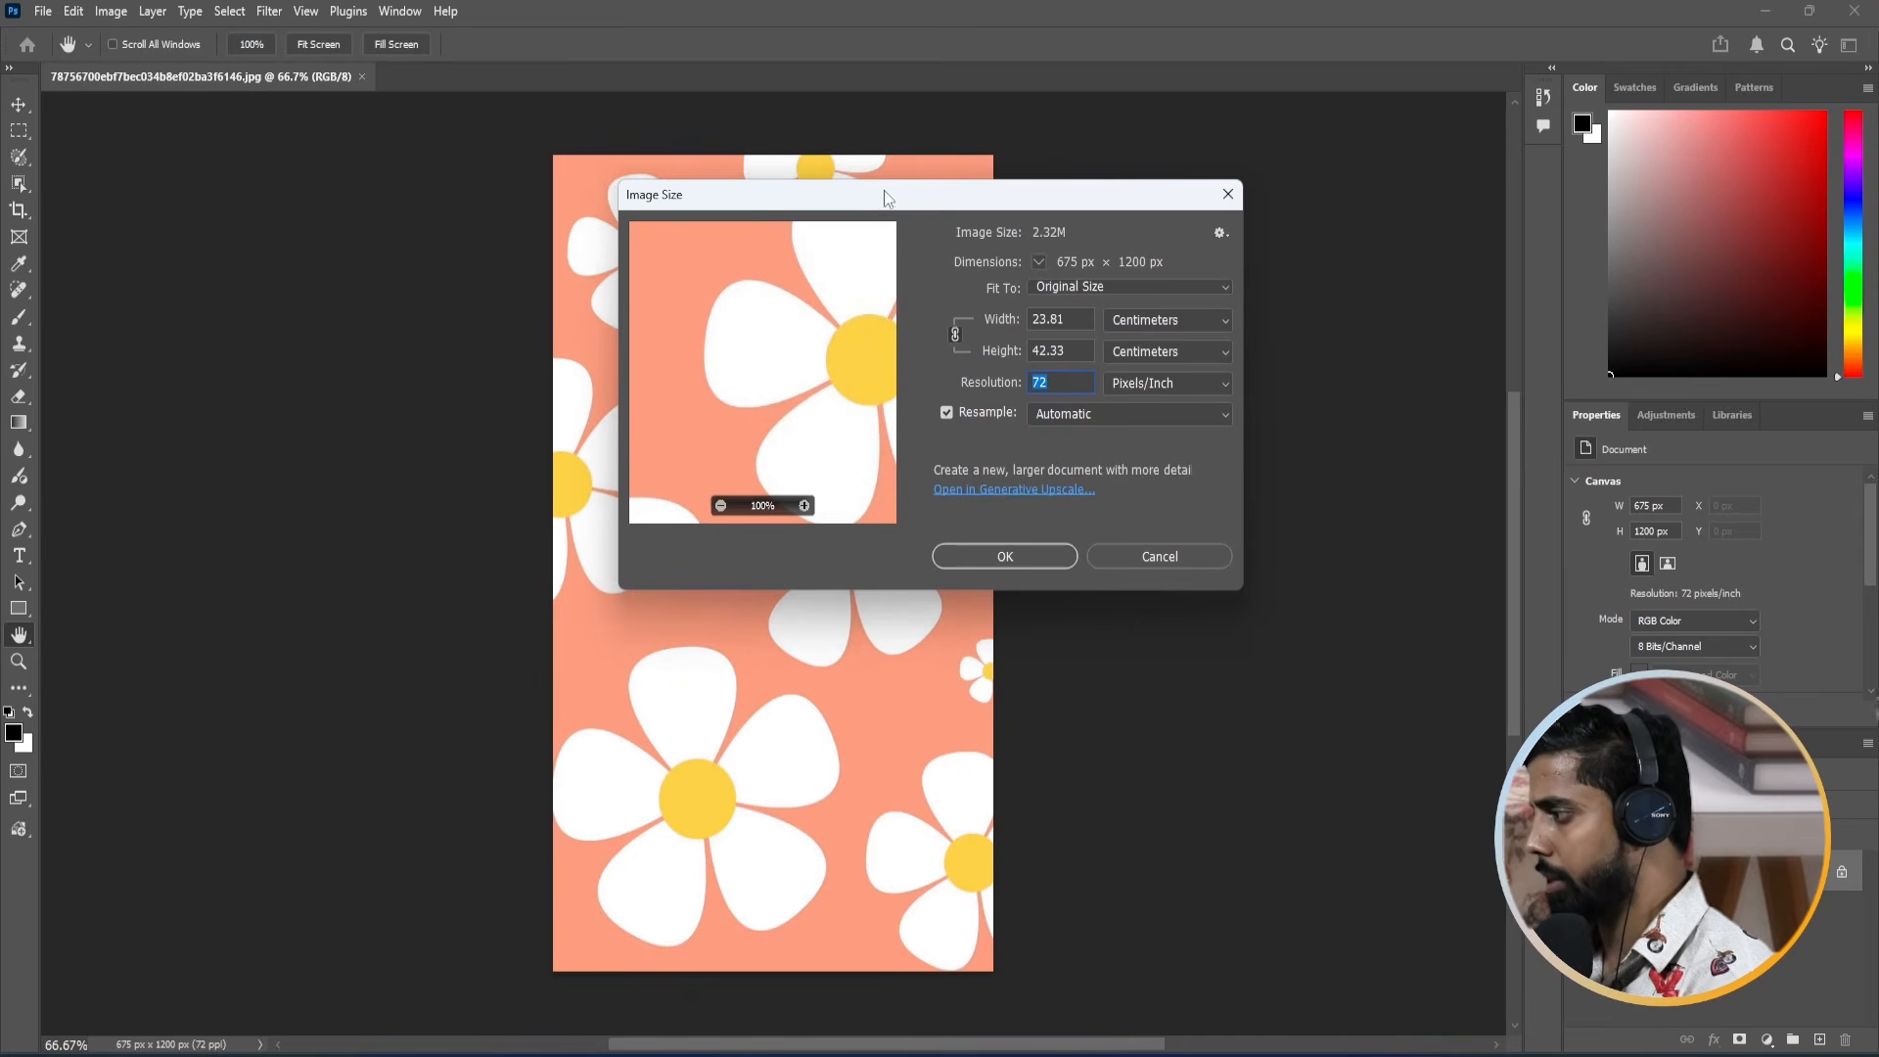
pyautogui.moveTo(886, 196); pyautogui.dragTo(992, 222)
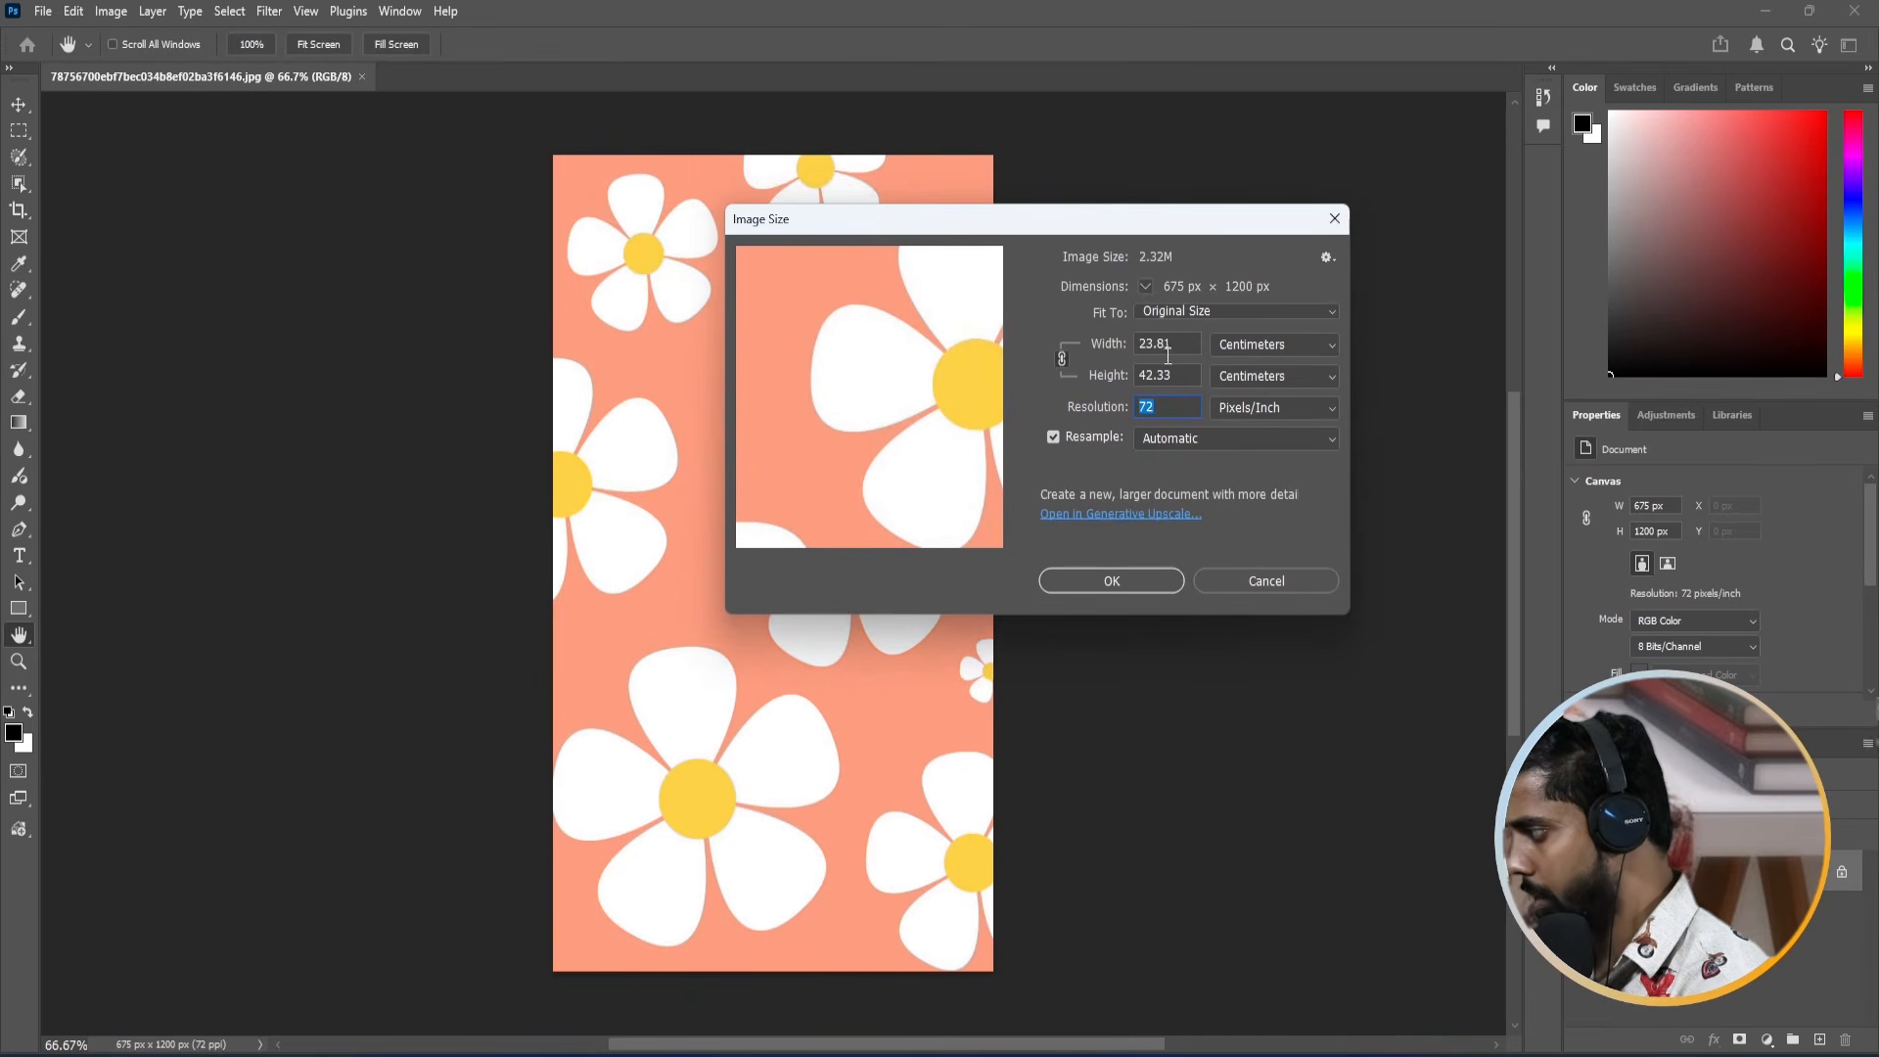
pyautogui.moveTo(1169, 225); pyautogui.dragTo(1171, 170)
pyautogui.click(1187, 287)
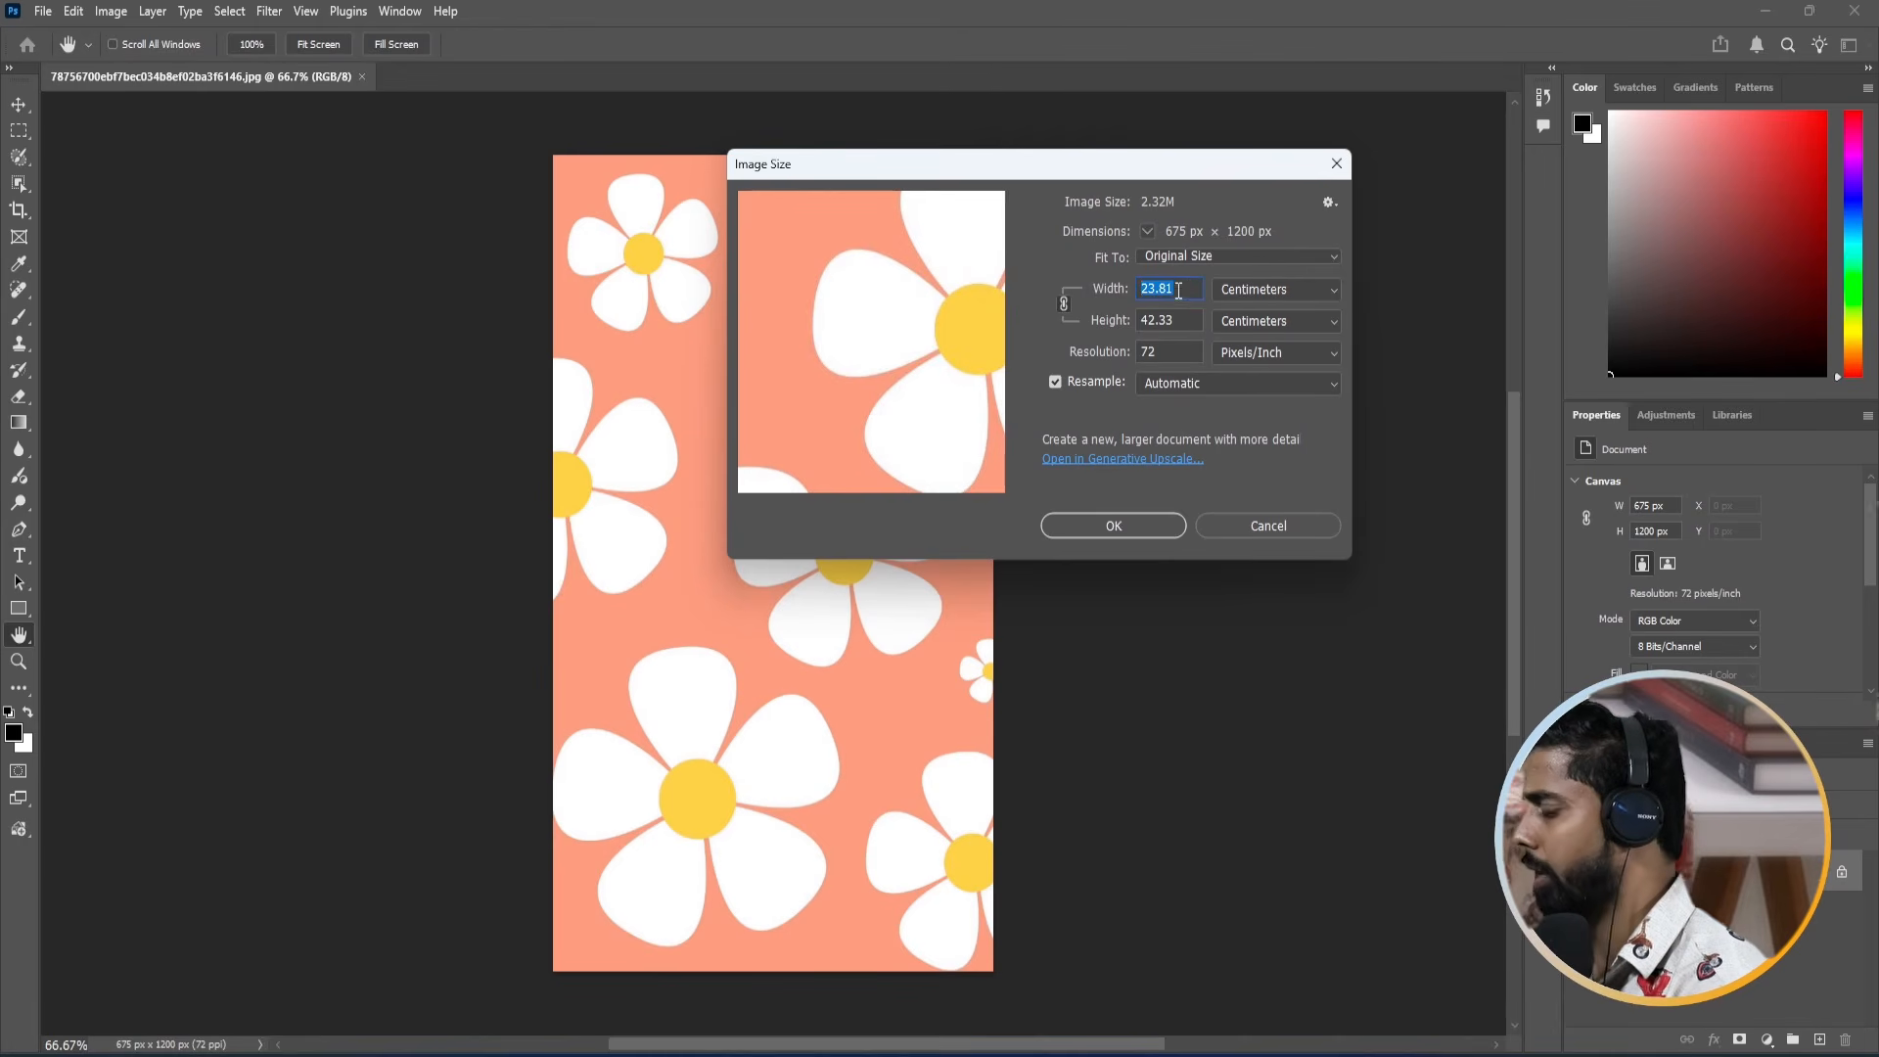
pyautogui.moveTo(1192, 173); pyautogui.dragTo(1192, 241)
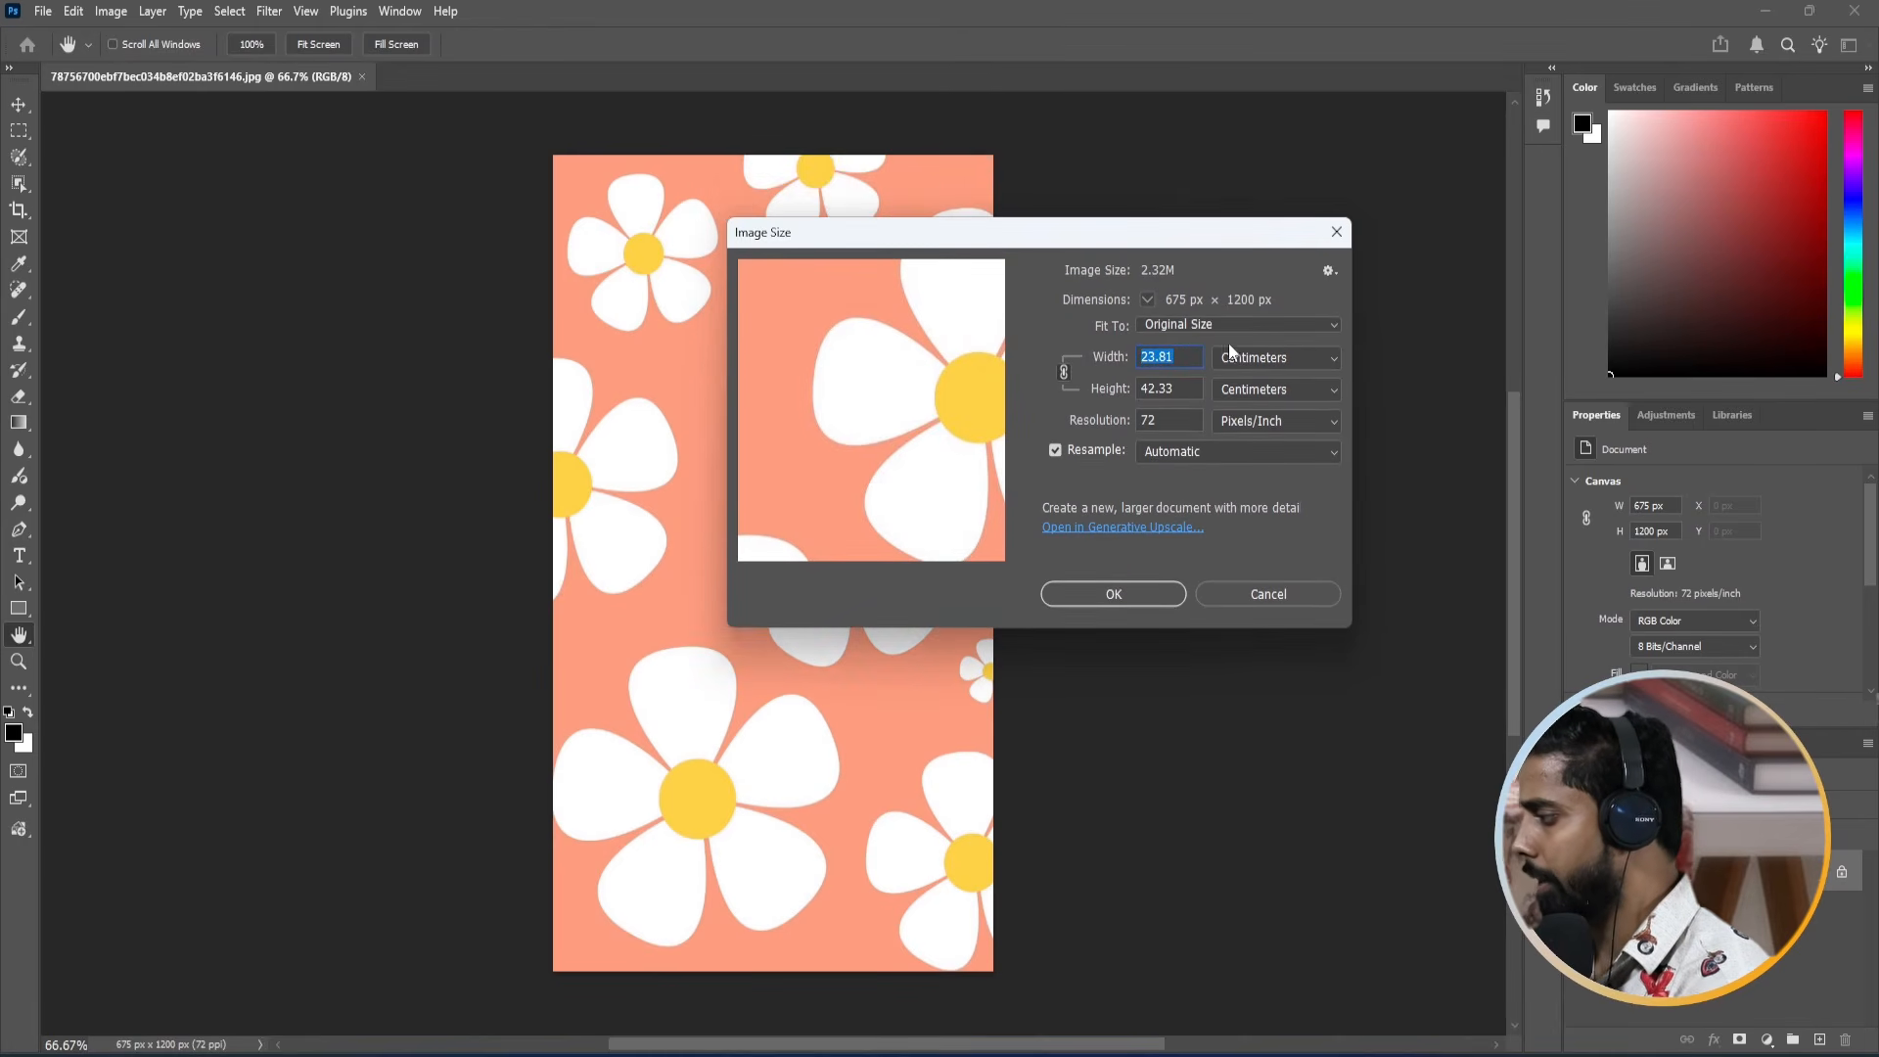
pyautogui.click(1087, 455)
pyautogui.click(1179, 421)
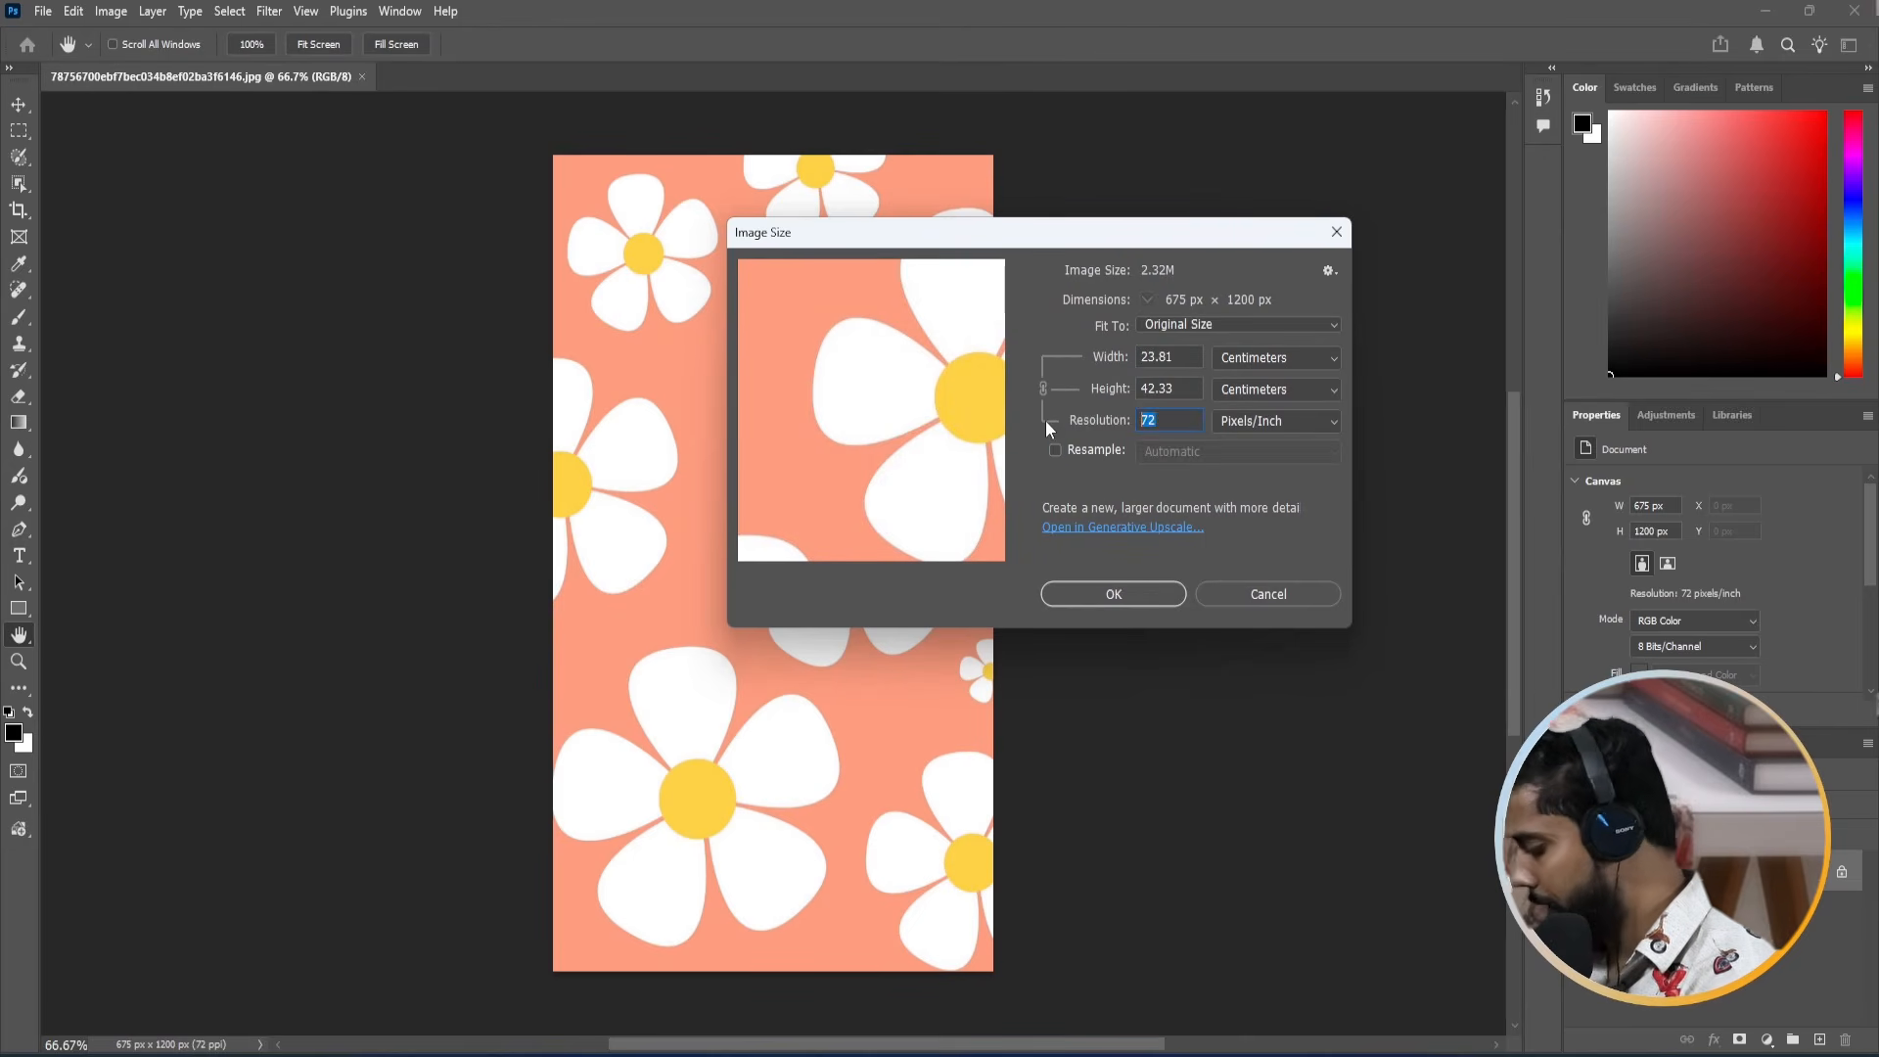
pyautogui.write('300')
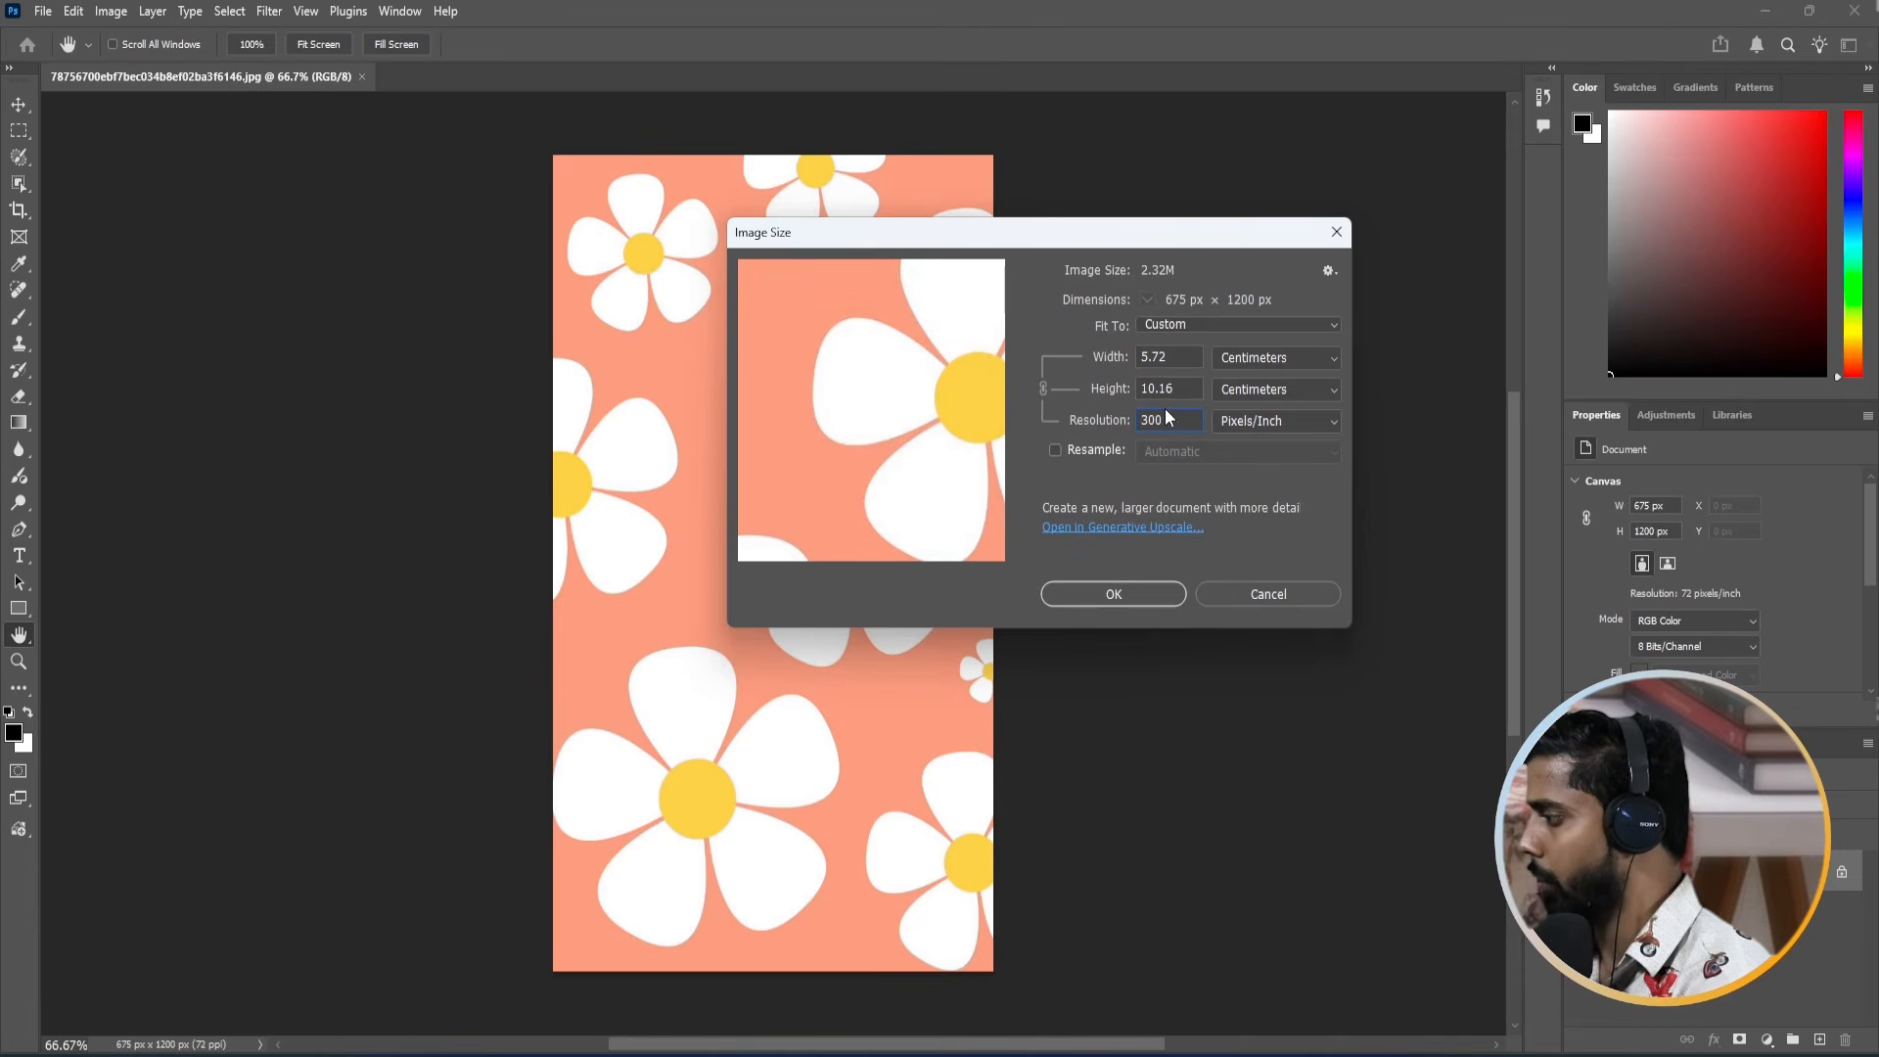
pyautogui.click(1133, 595)
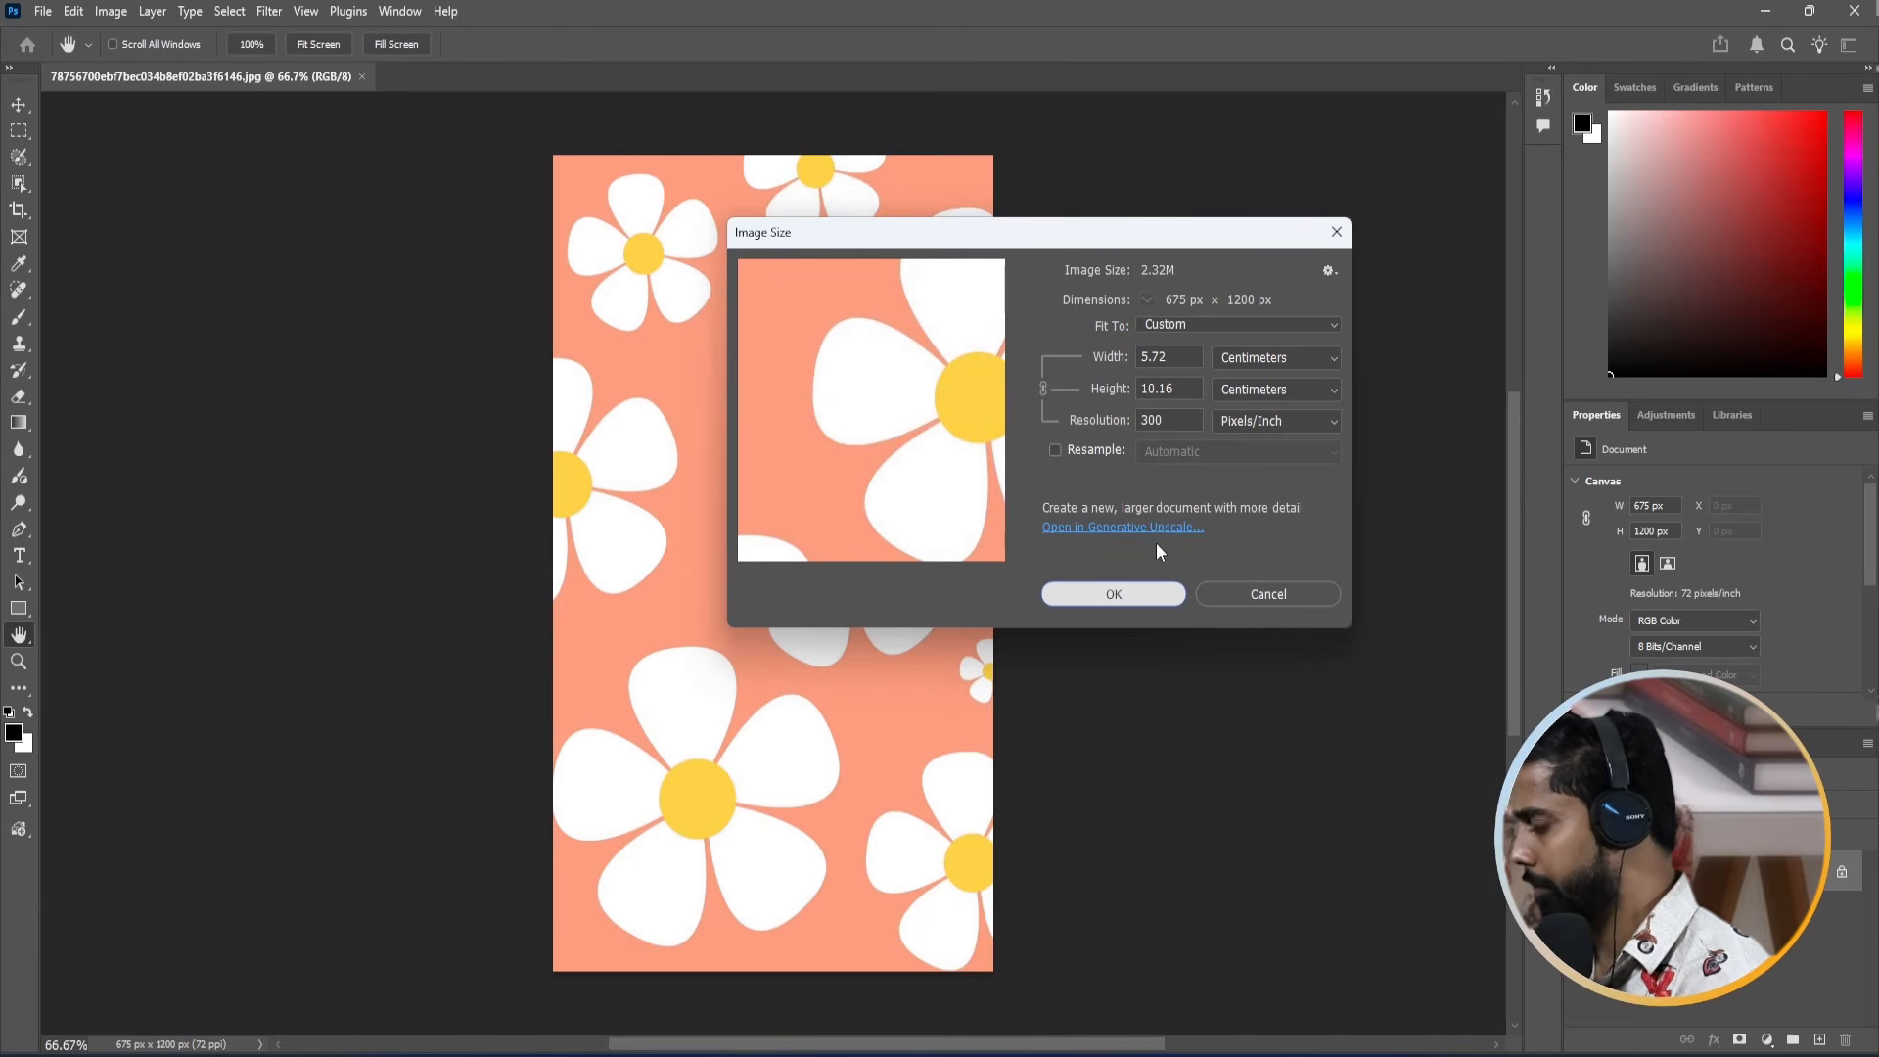
pyautogui.click(1095, 592)
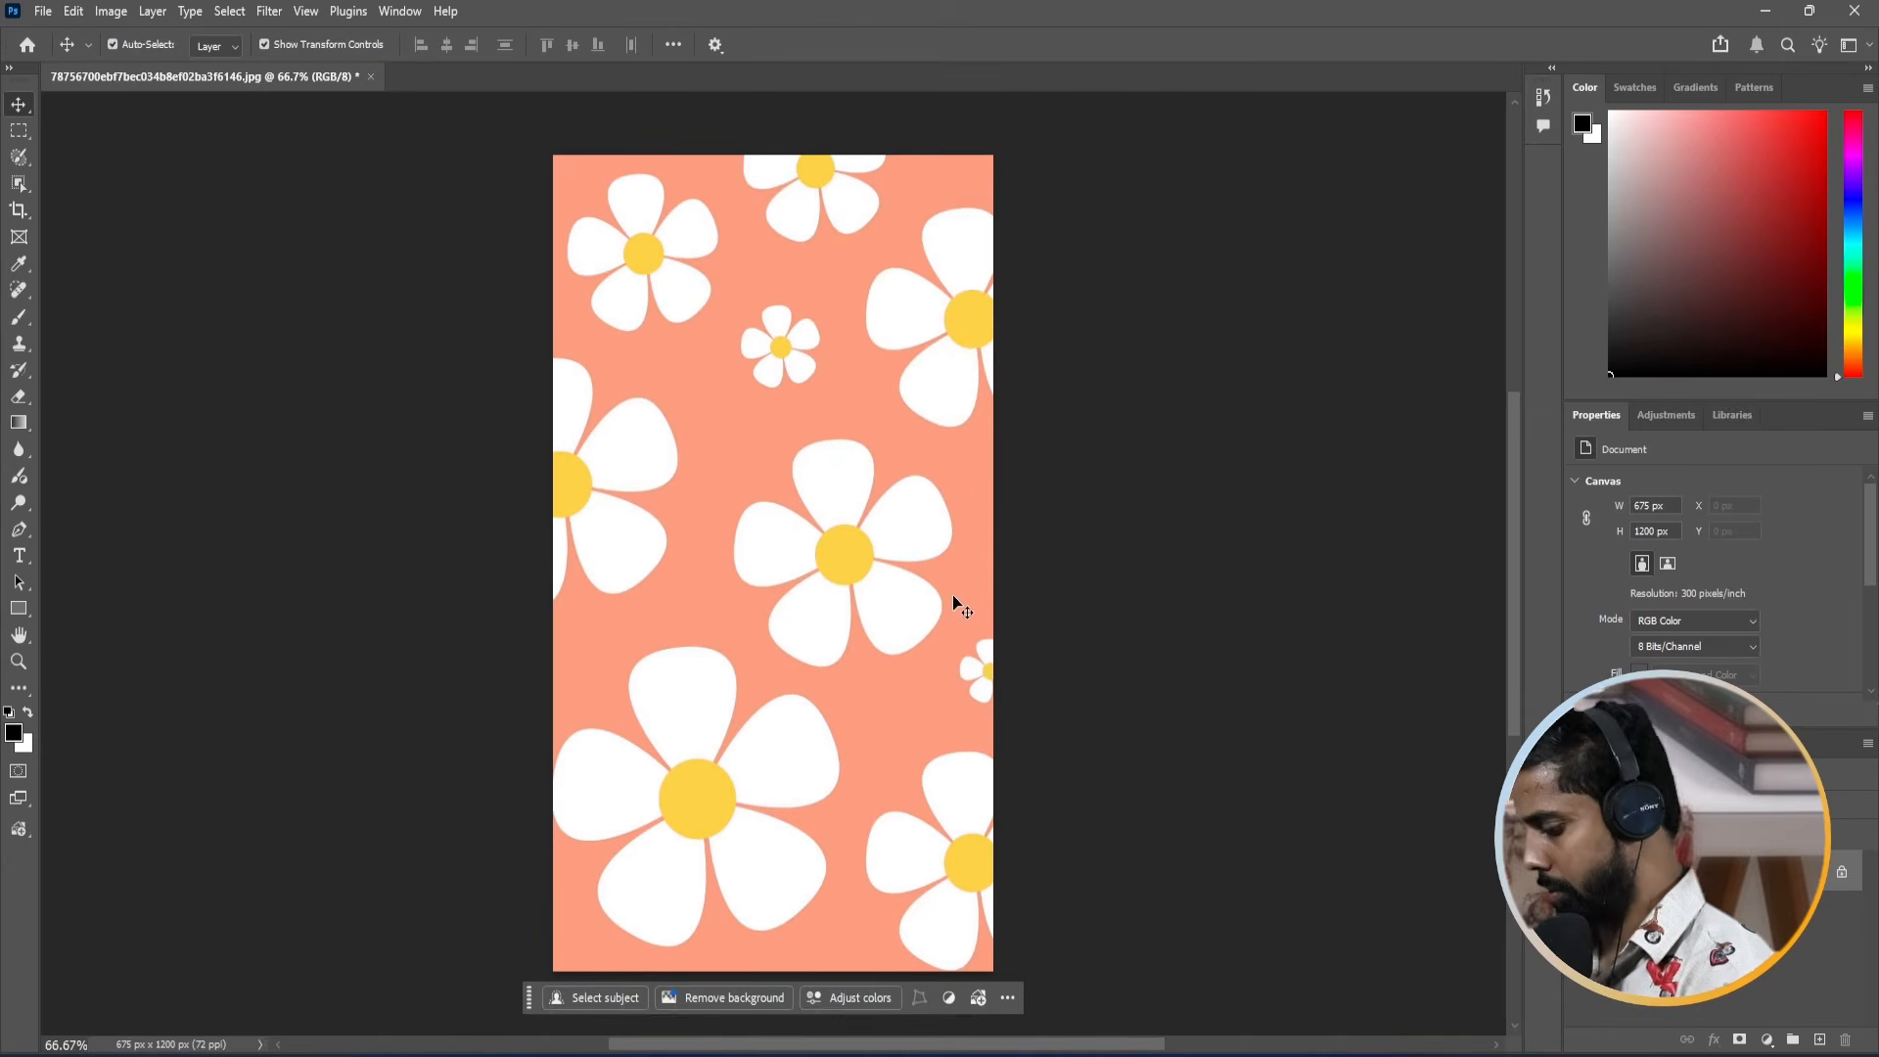
# Recheck the document's dimensions and resolution in the Image Size settings.
pyautogui.hotkey('alt', 'i')
pyautogui.press('i')
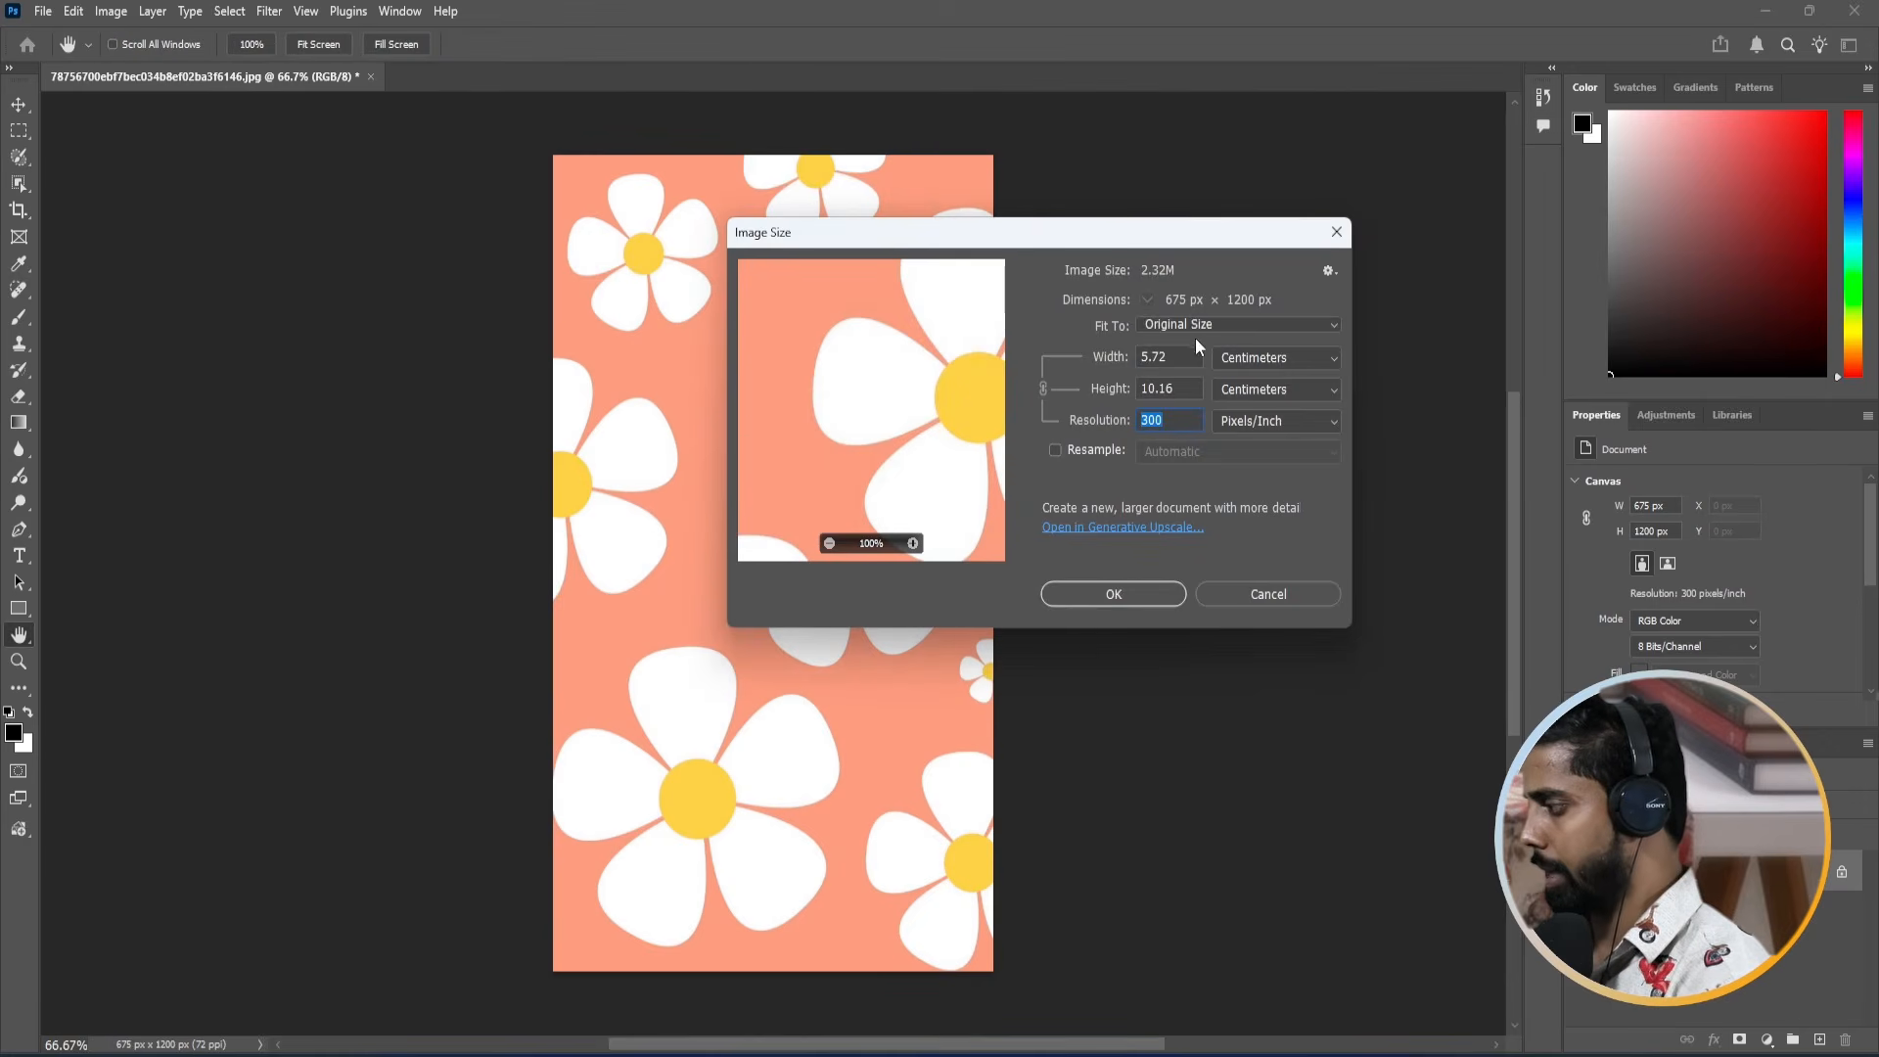
pyautogui.press('Return')
# Draw a rectangular marquee over the middle flower and hide the contextual task bar.
pyautogui.press('m')
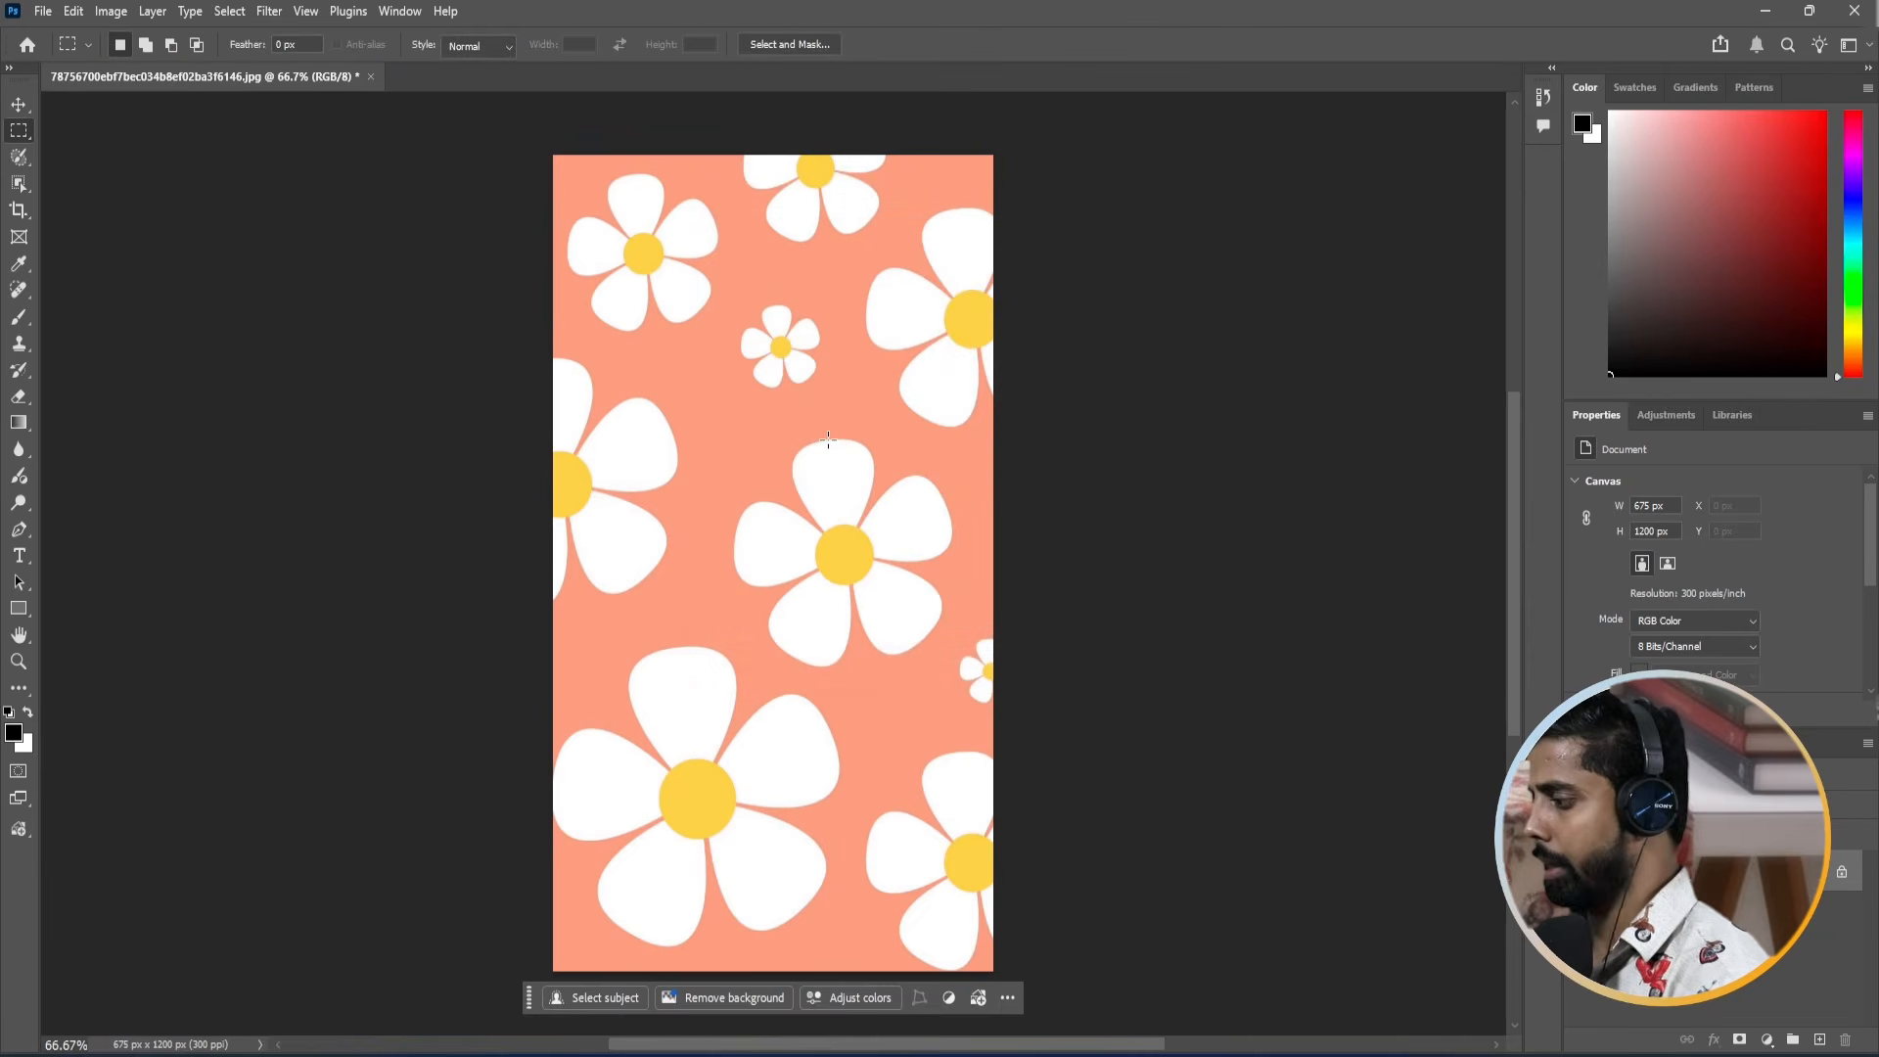
pyautogui.moveTo(825, 441); pyautogui.dragTo(917, 665)
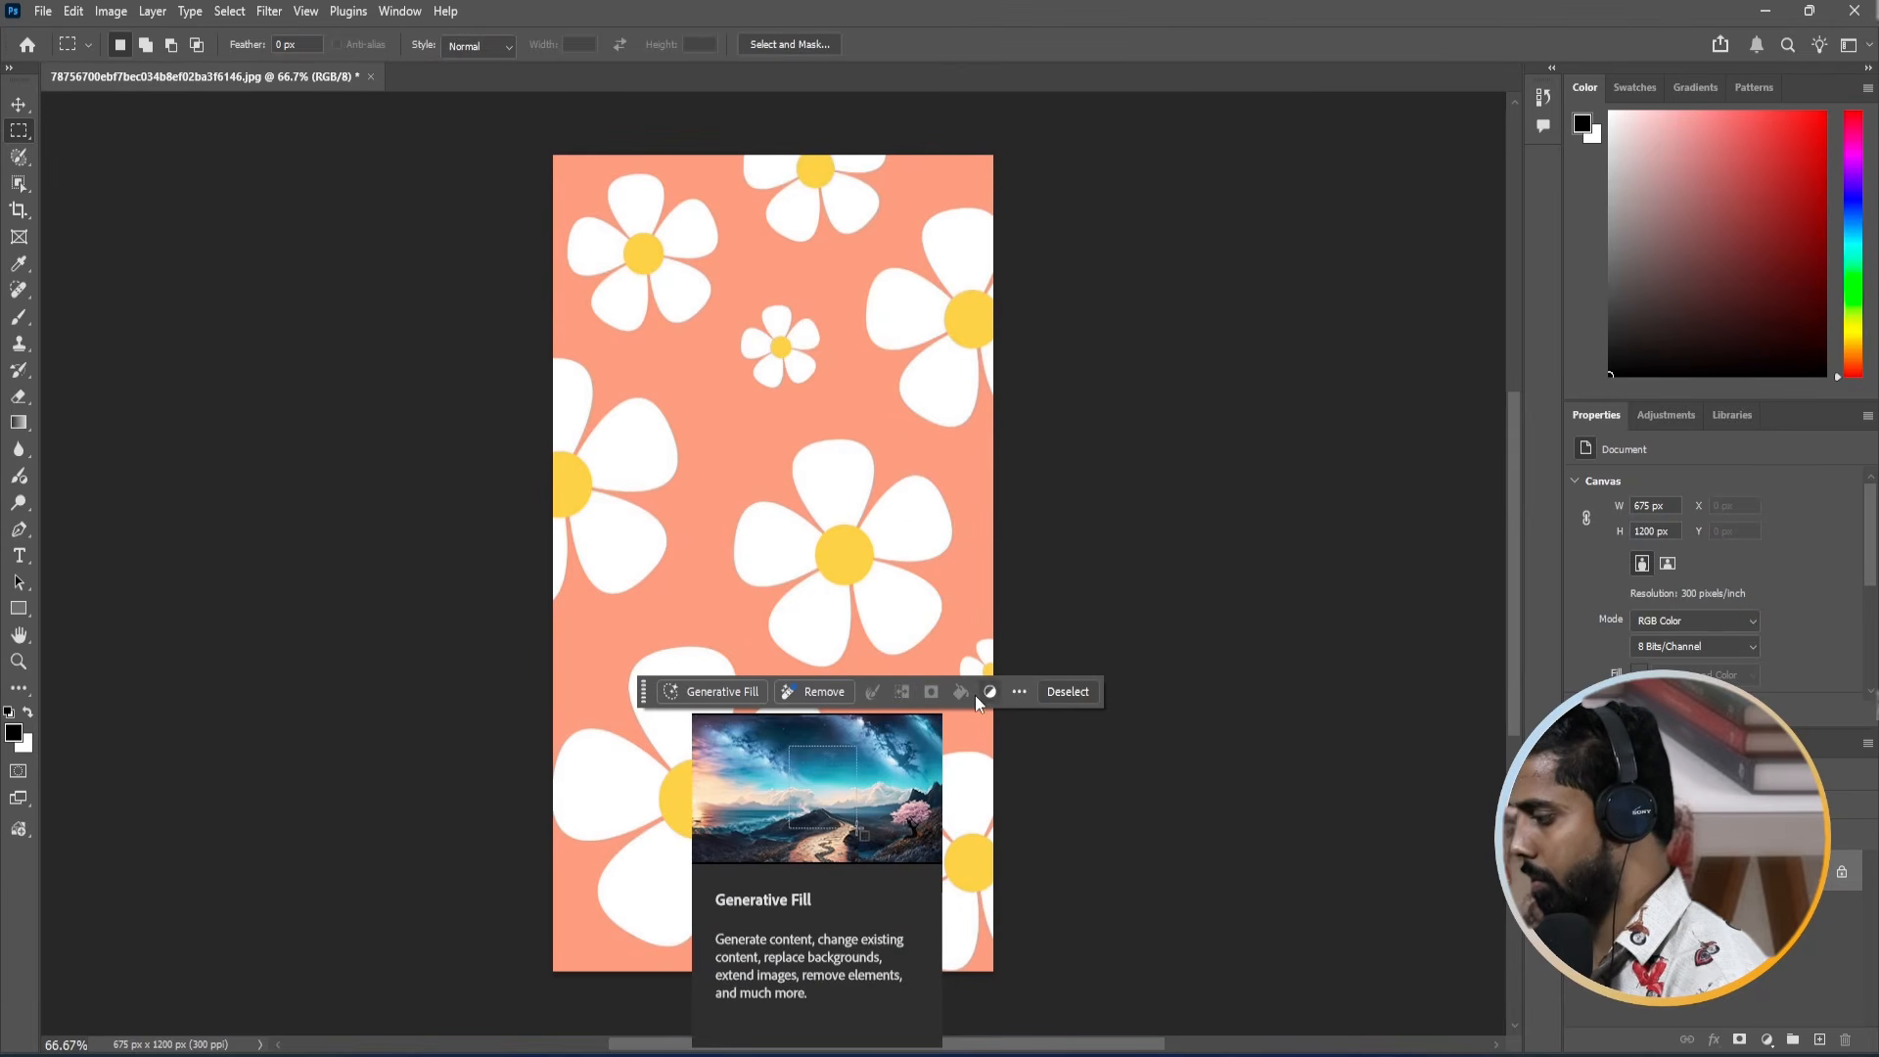
pyautogui.click(1018, 692)
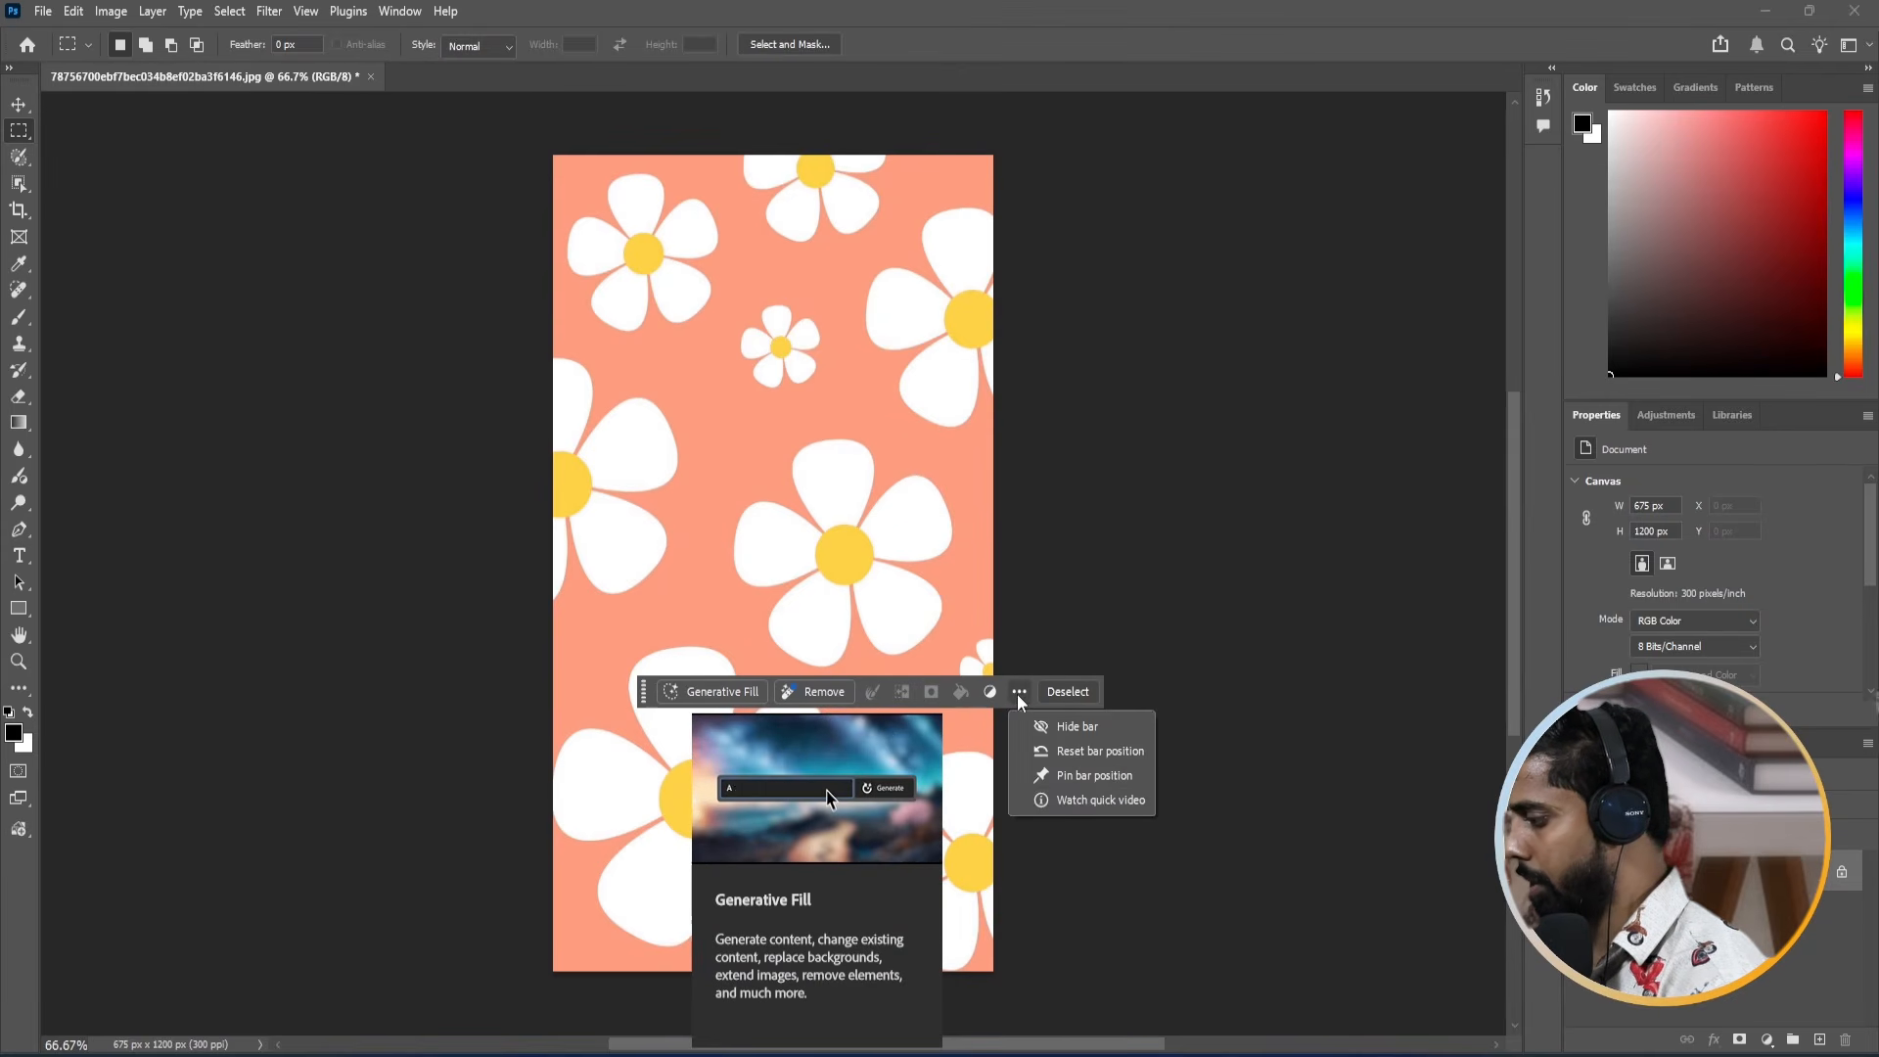
pyautogui.click(1070, 730)
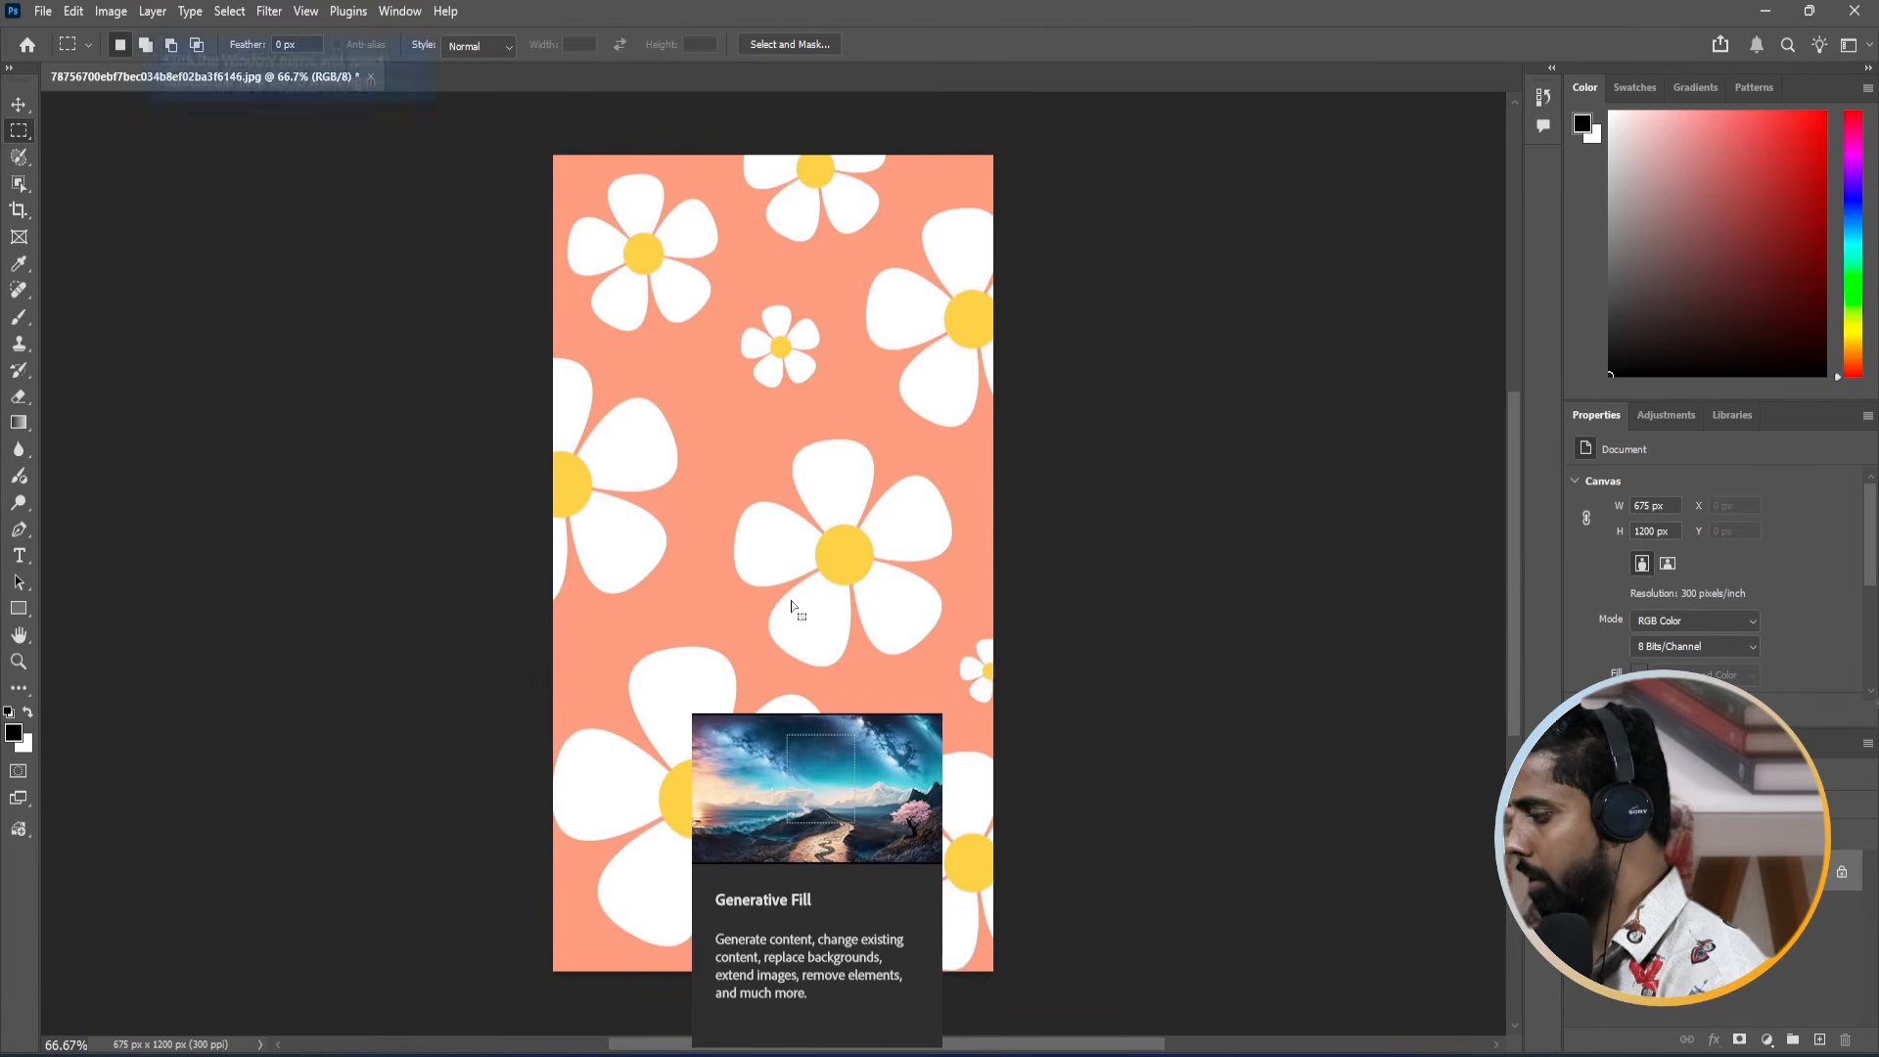
# Show the rulers in inches and marquee-select a full-height strip of the large lower flower, about 0.47 by 1.45 in.
pyautogui.click(865, 362)
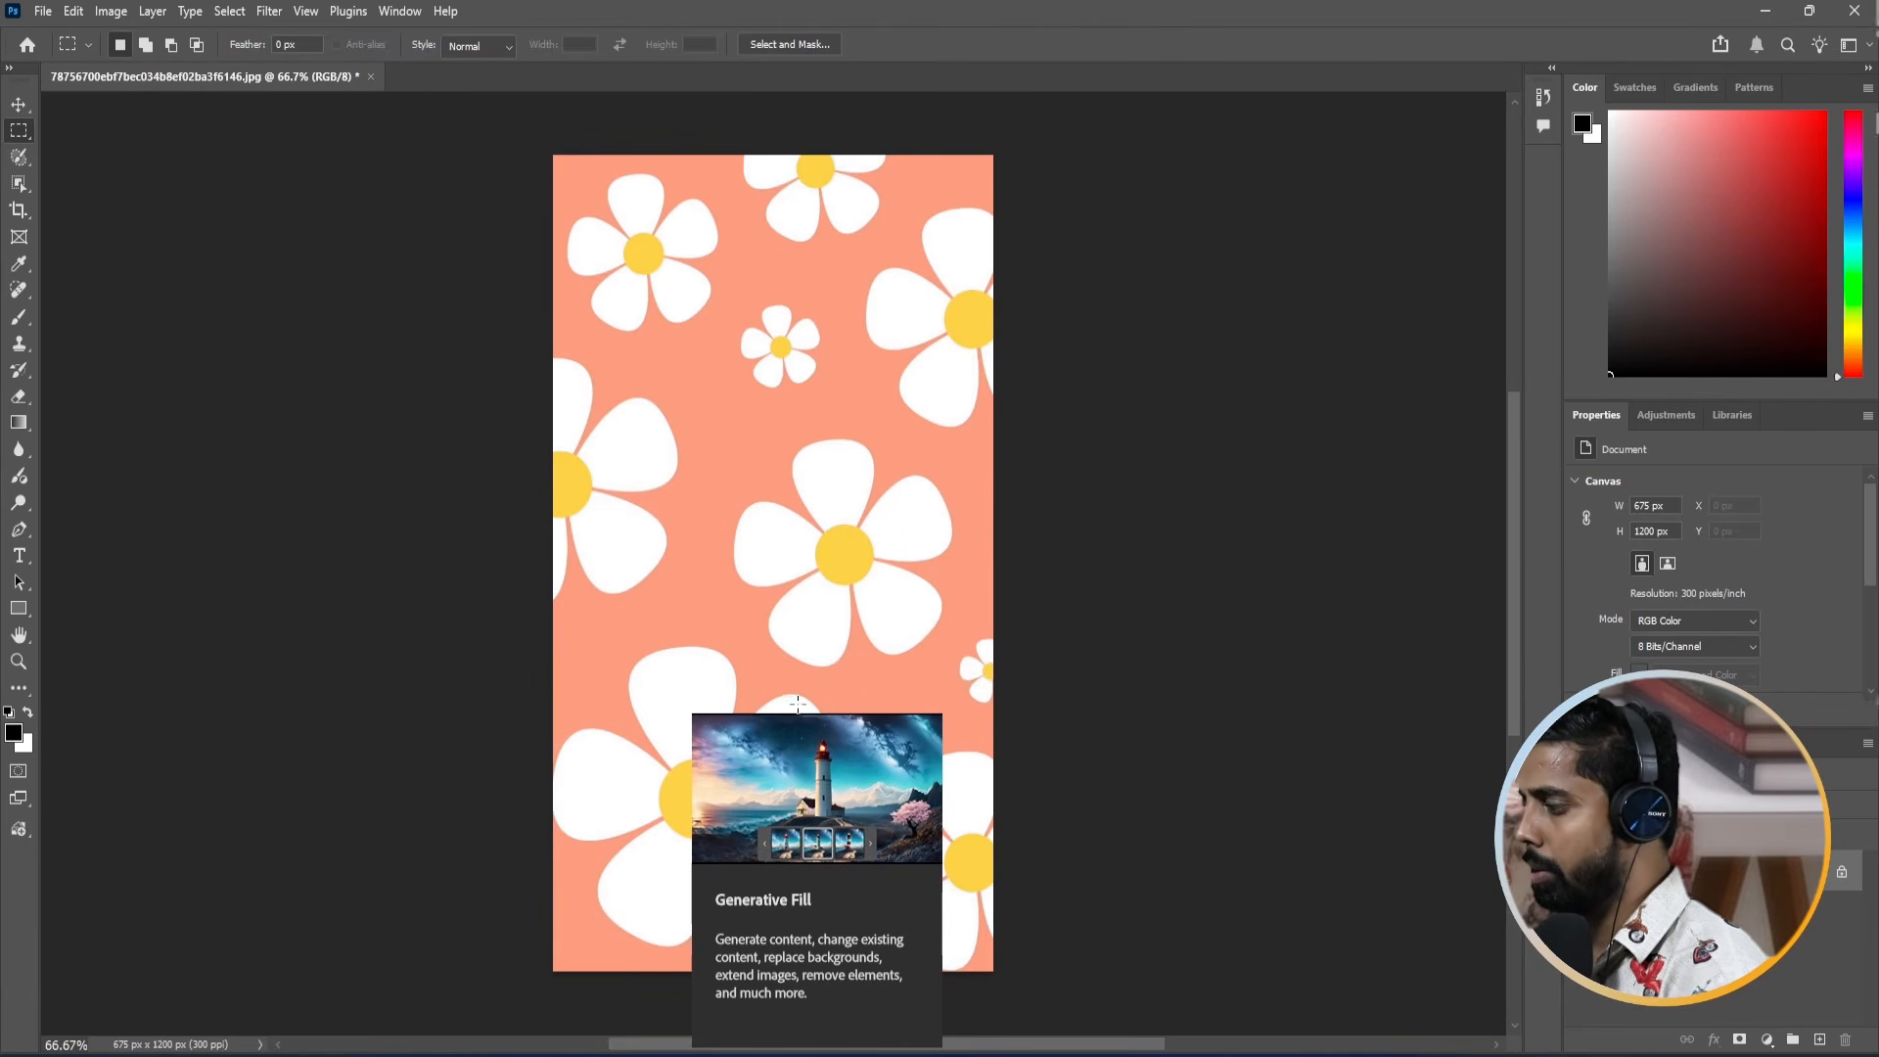
pyautogui.moveTo(691, 671)
pyautogui.mouseDown()
pyautogui.moveTo(660, 372)
pyautogui.moveTo(691, 658)
pyautogui.mouseUp()
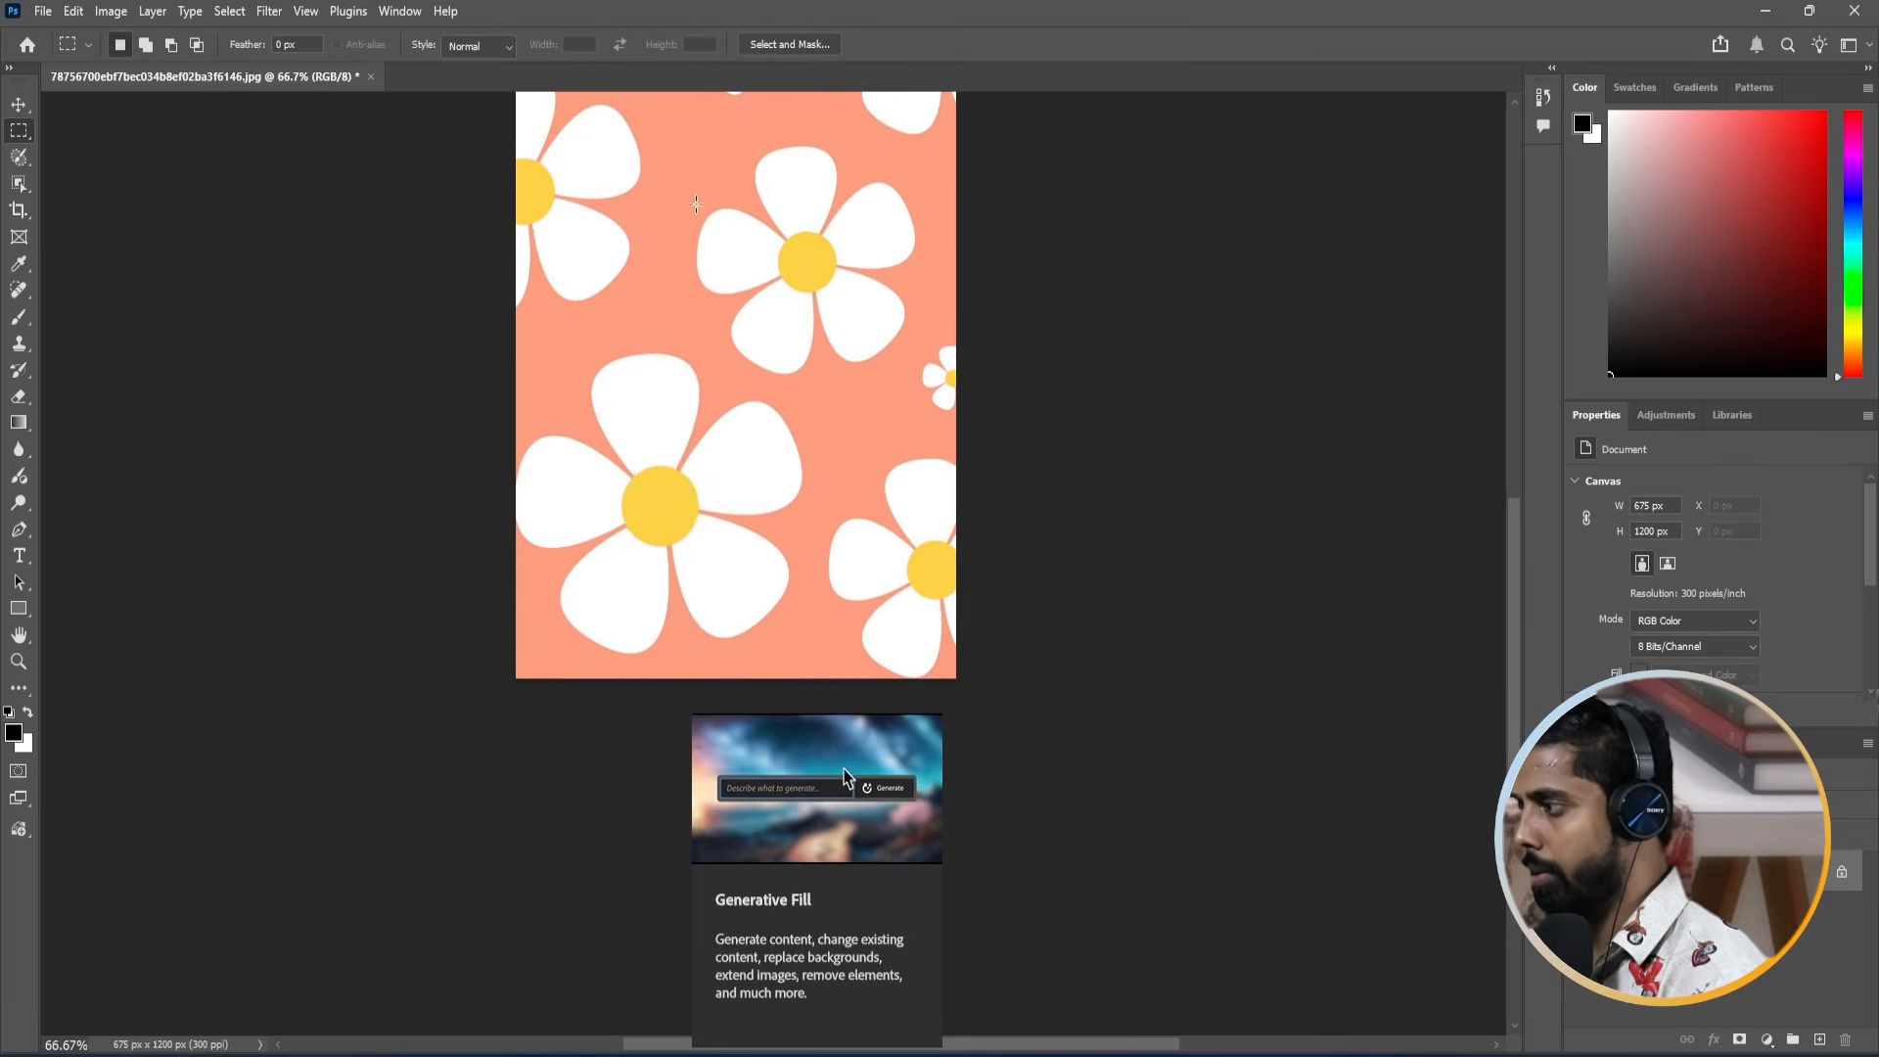
pyautogui.hotkey('ctrl', 'r')
pyautogui.rightClick(701, 103)
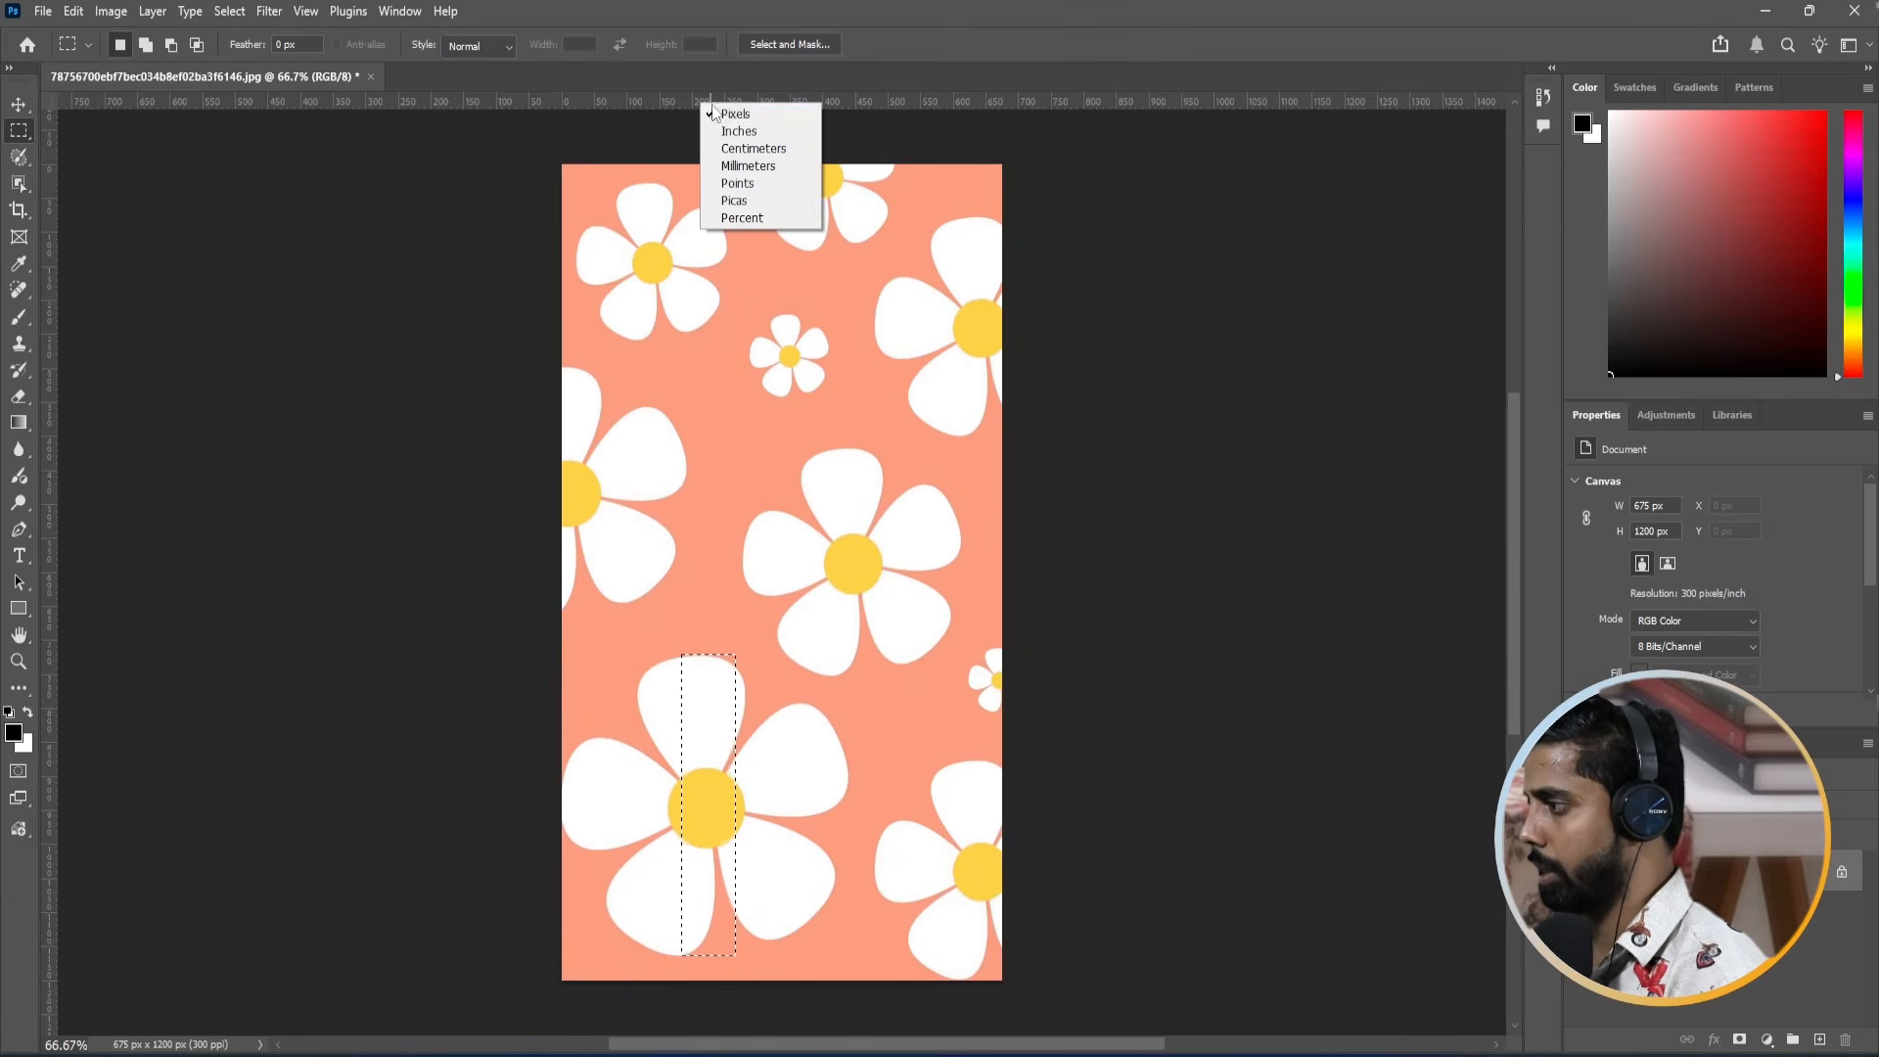
pyautogui.click(739, 130)
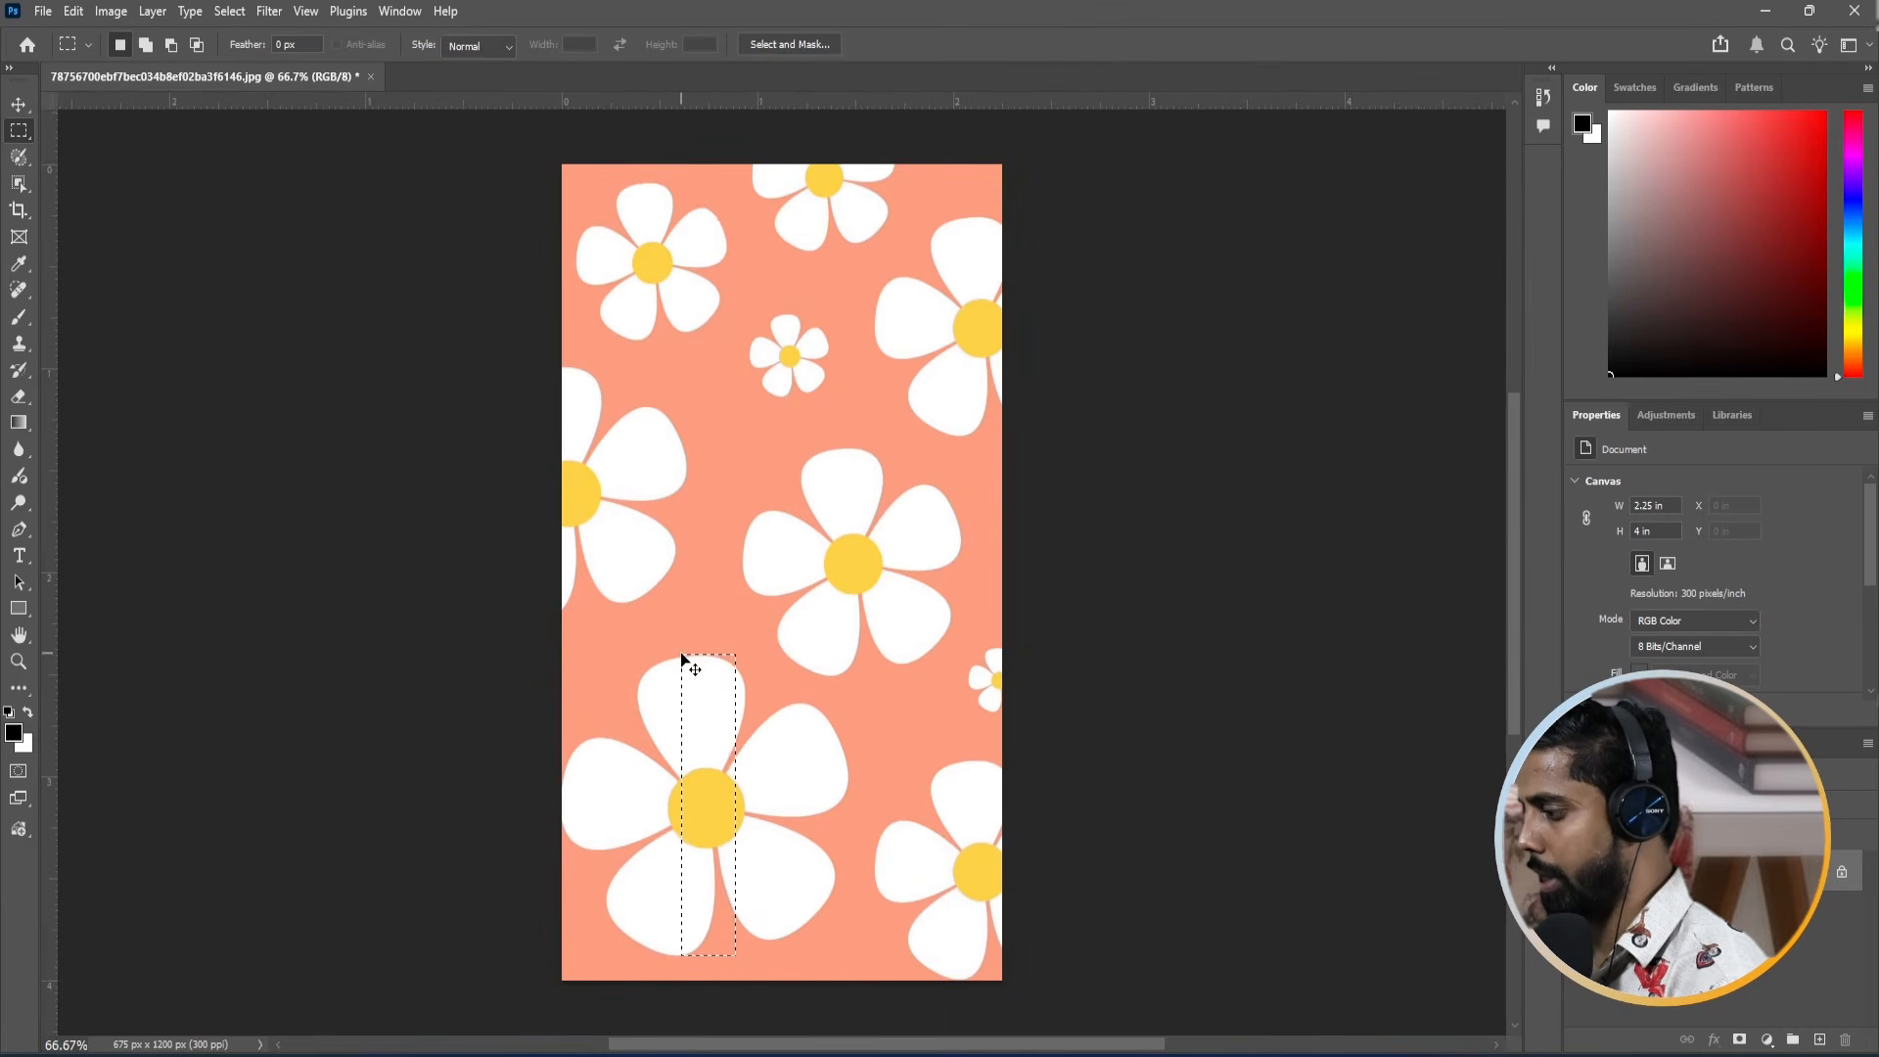
pyautogui.moveTo(671, 658); pyautogui.dragTo(760, 952)
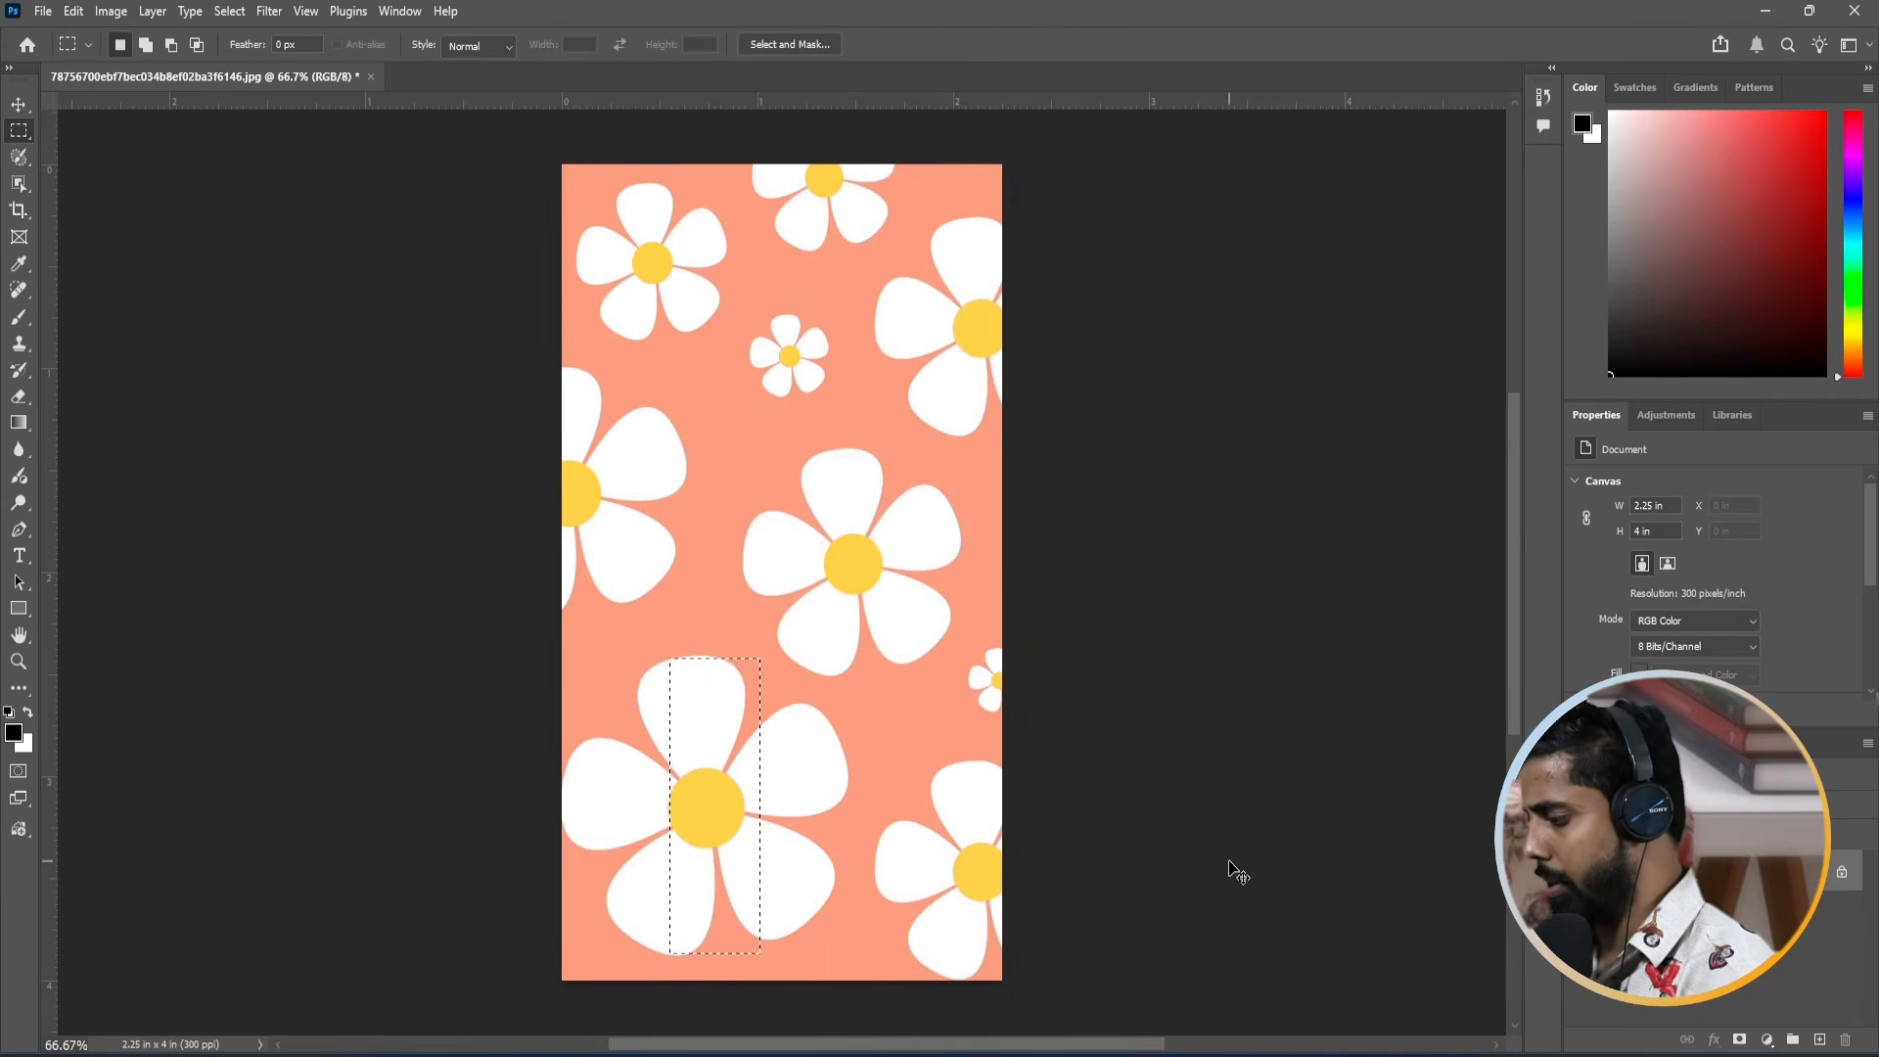
# Crop the image to the marquee strip on the large flower.
pyautogui.press('alt')
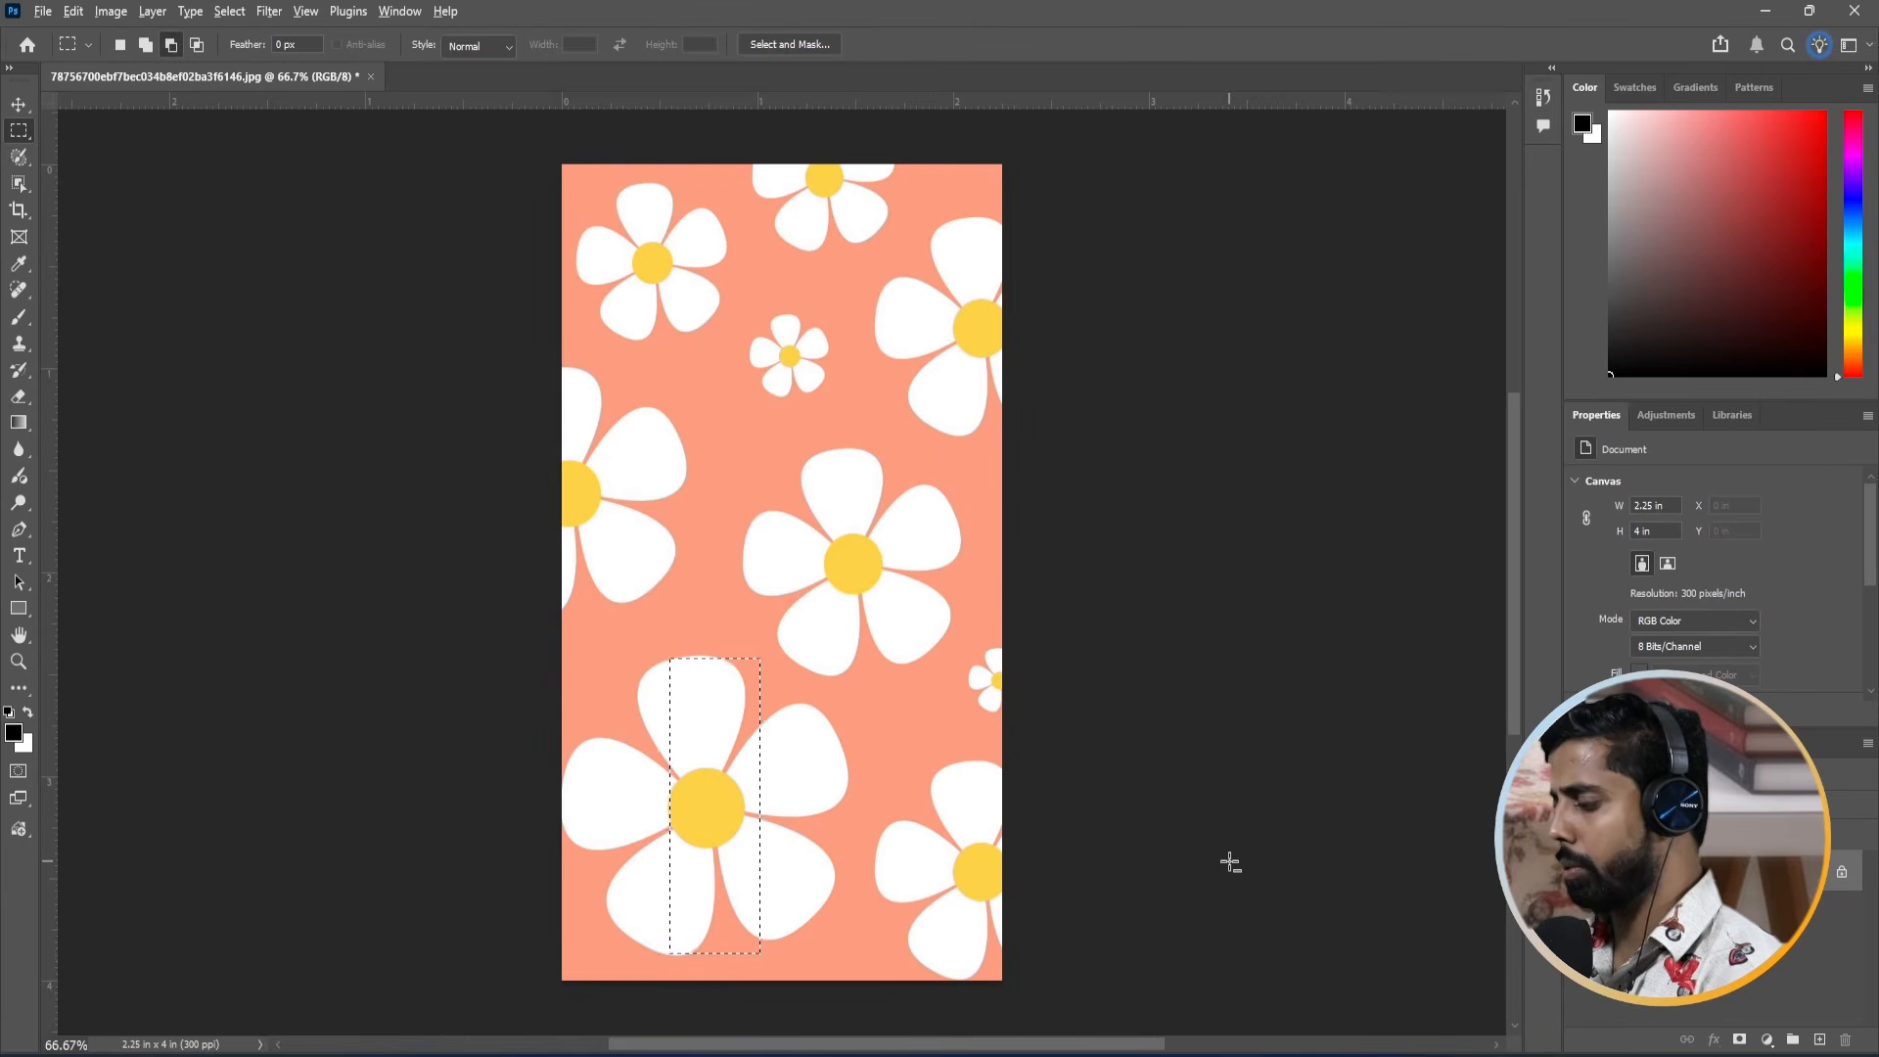
pyautogui.hotkey('alt', 'i')
pyautogui.press('p')
pyautogui.hotkey('alt', 'e')
pyautogui.press('r')
pyautogui.press('a')
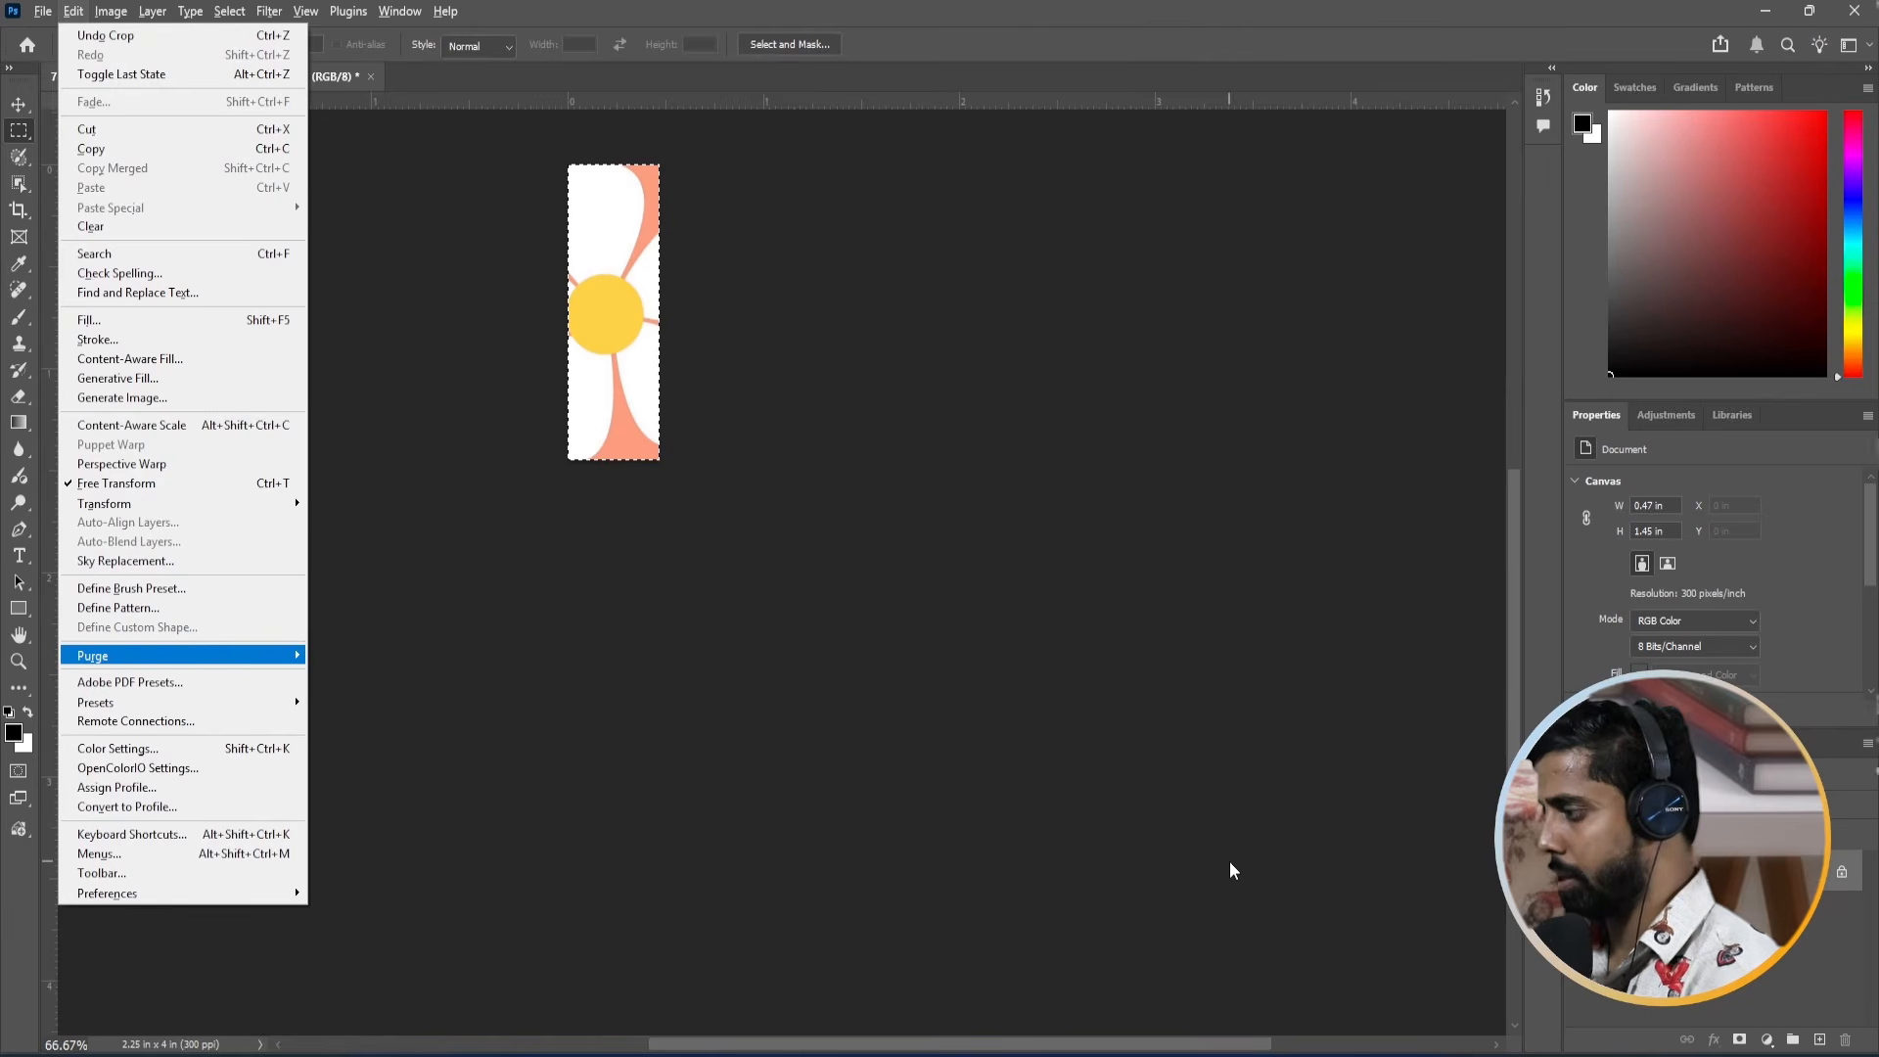
# Check the scale percentage needed to resample the cropped strip to a height of 2 inches, and undo the crop.
pyautogui.hotkey('ctrl', 'alt', 'i')
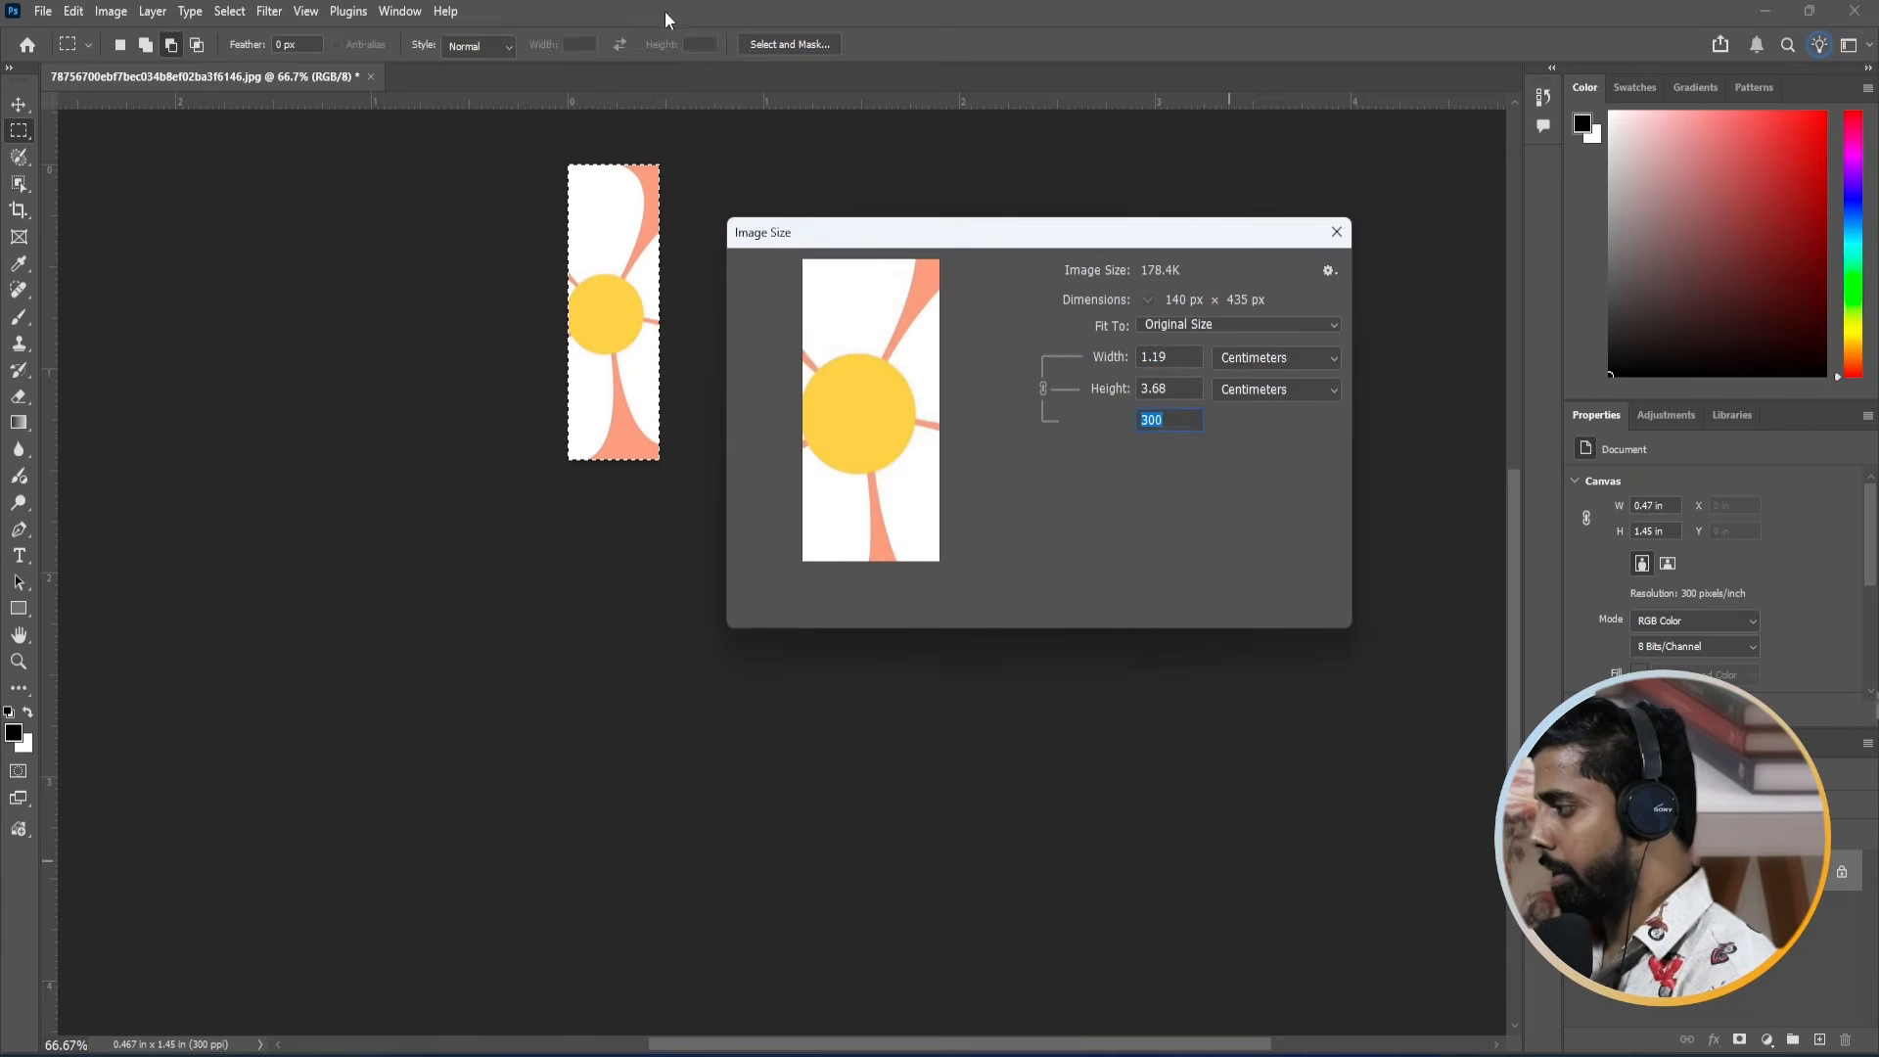
pyautogui.click(1073, 442)
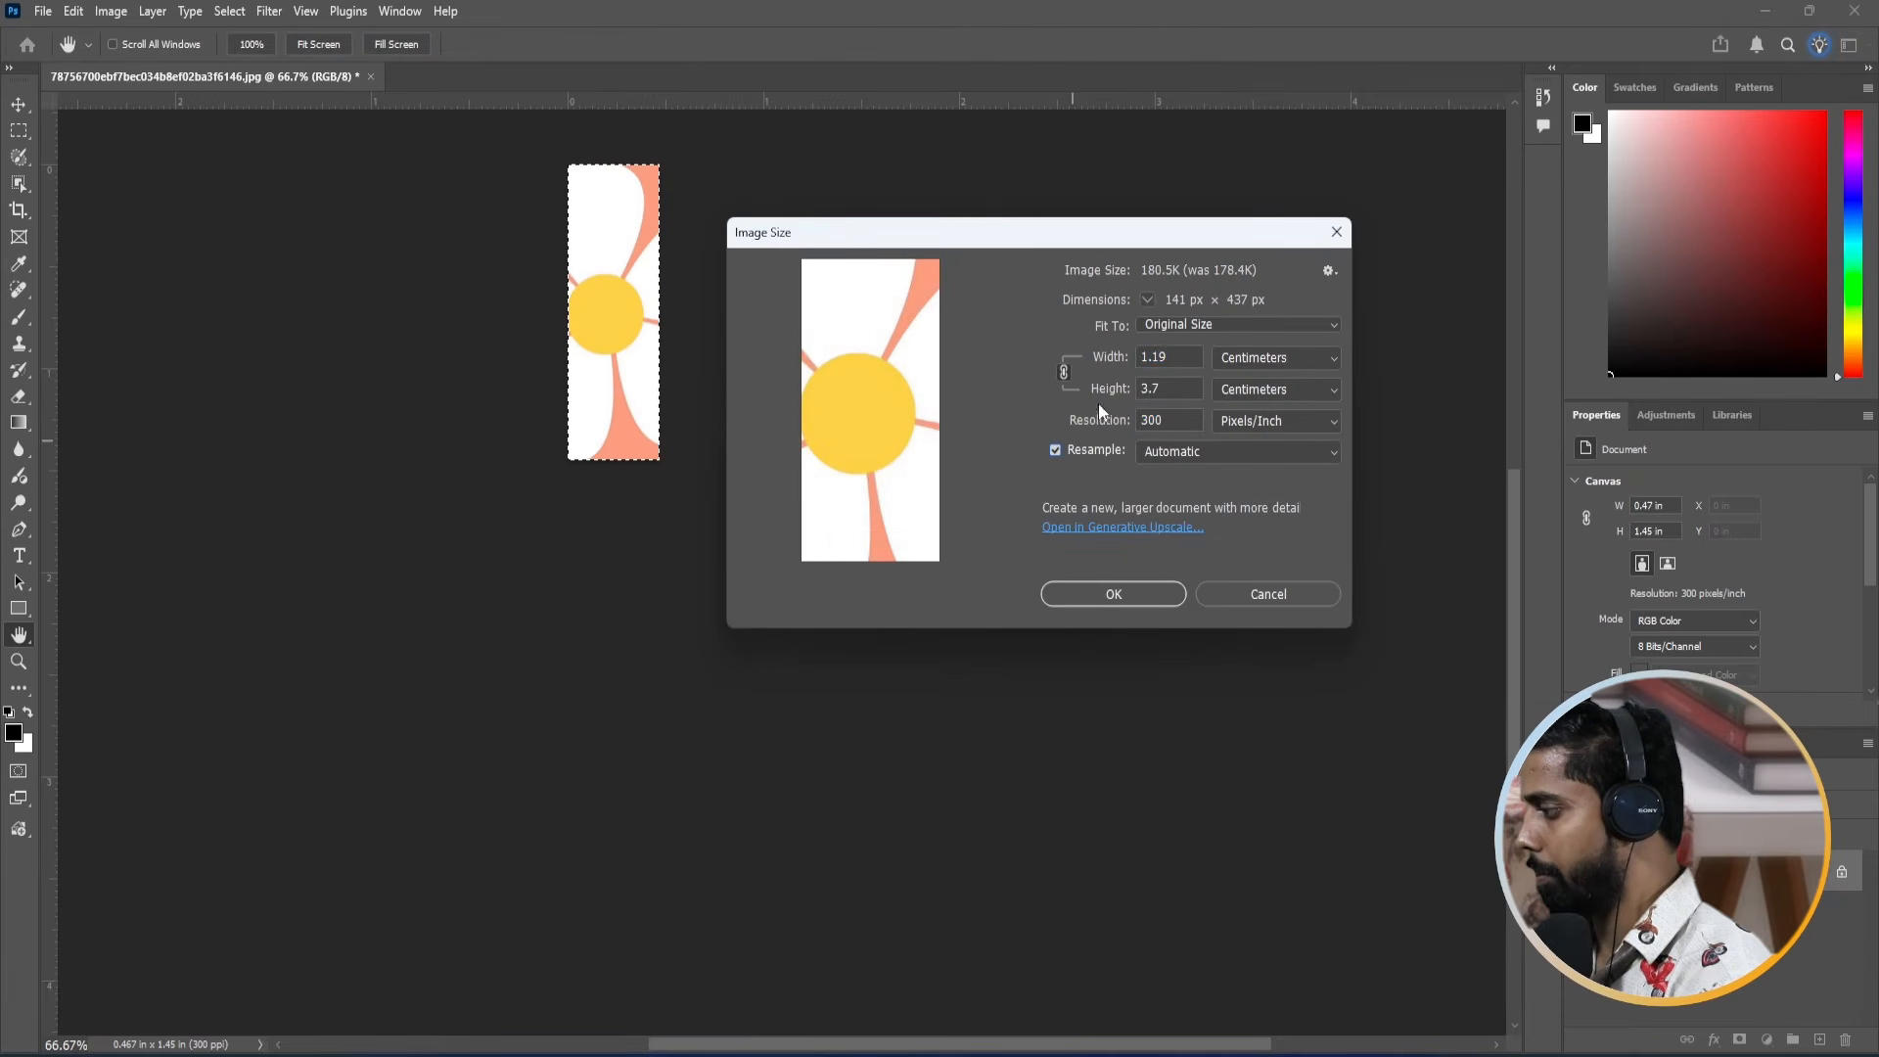
pyautogui.click(1148, 300)
pyautogui.click(1176, 320)
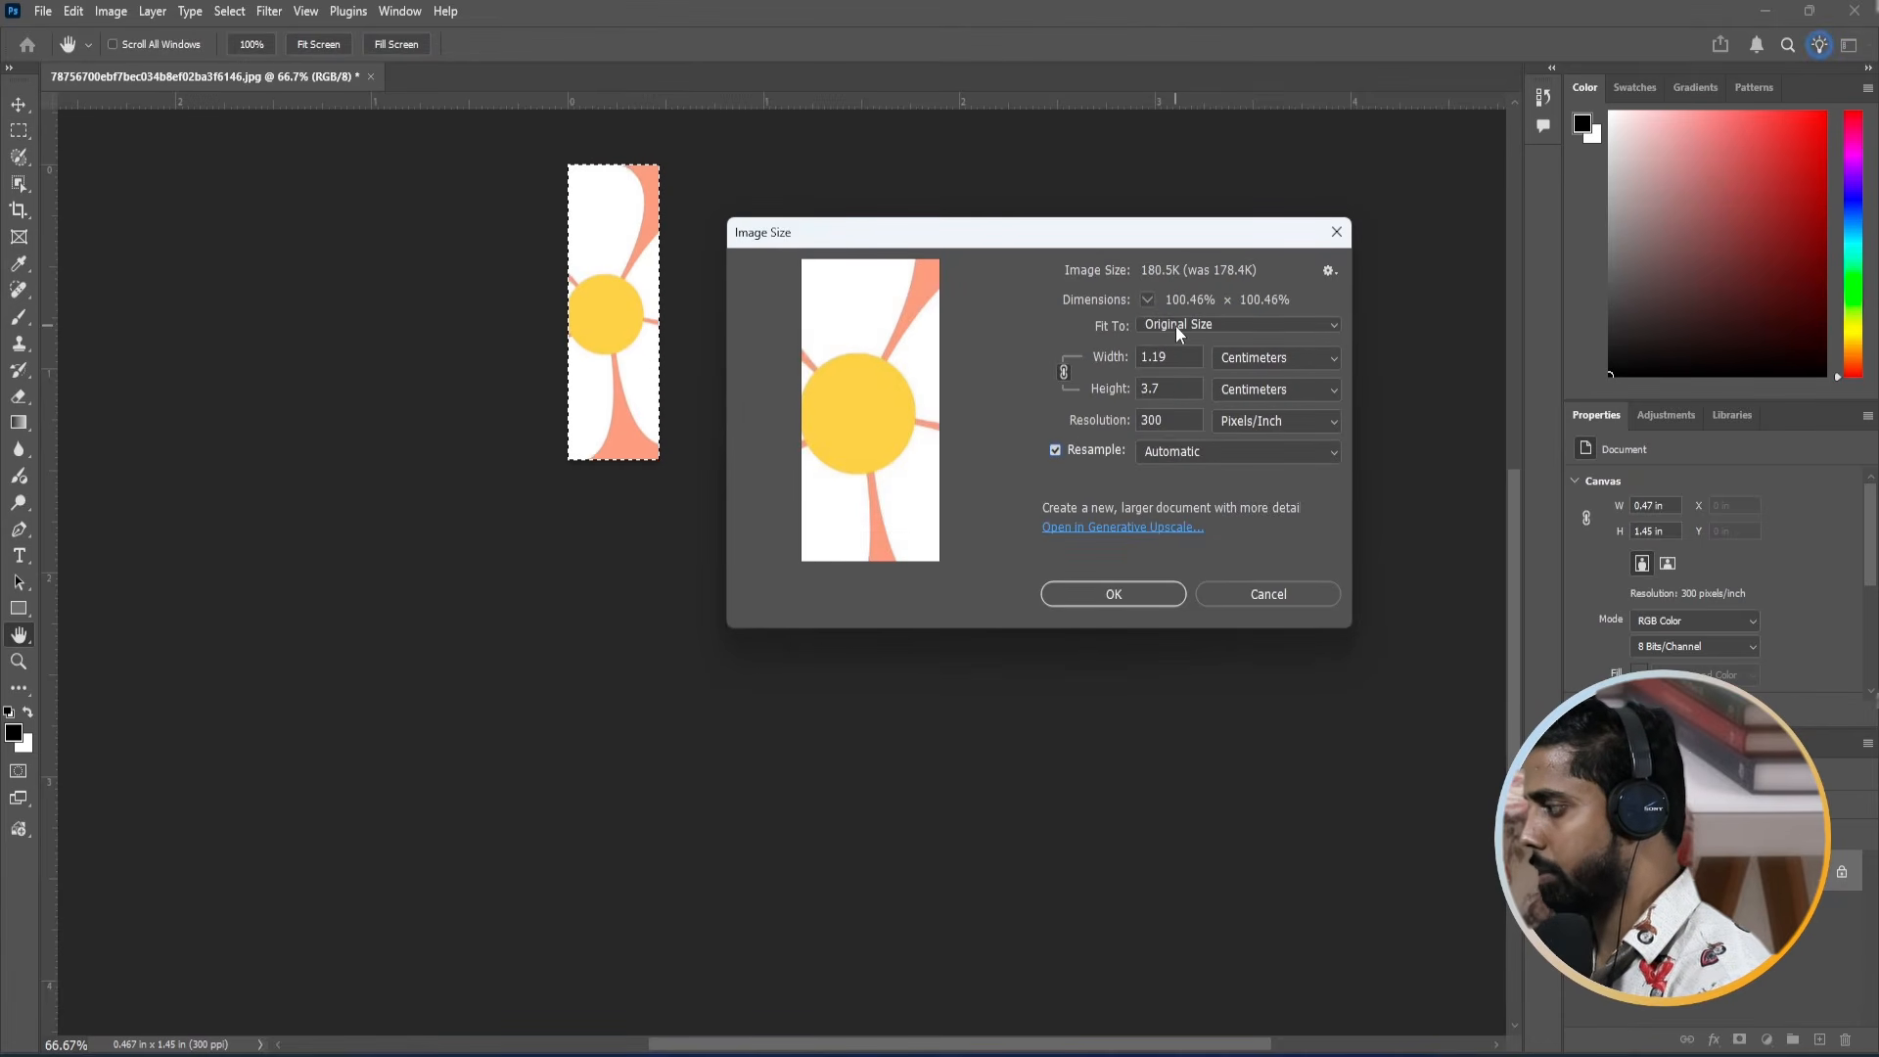
pyautogui.click(1176, 391)
pyautogui.doubleClick(1175, 390)
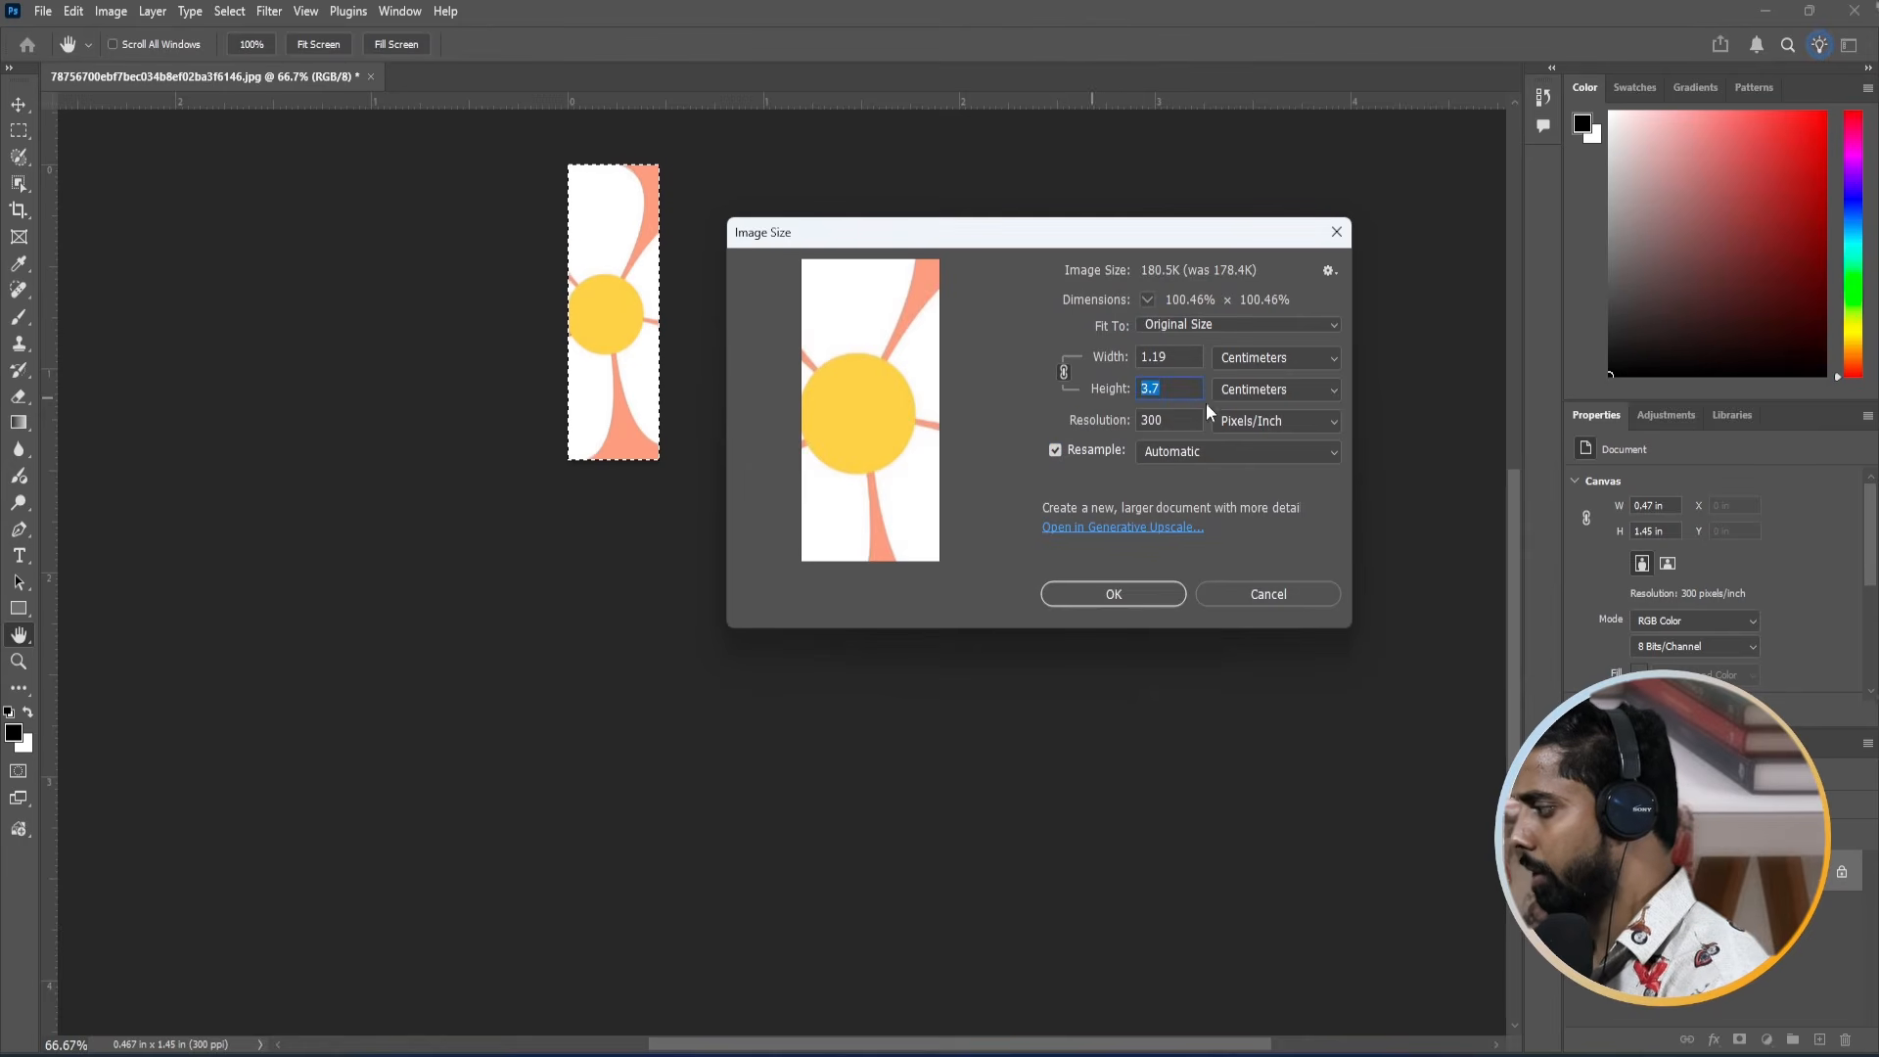
pyautogui.click(1252, 359)
pyautogui.click(1252, 411)
pyautogui.click(1245, 359)
pyautogui.click(1248, 415)
pyautogui.write('2')
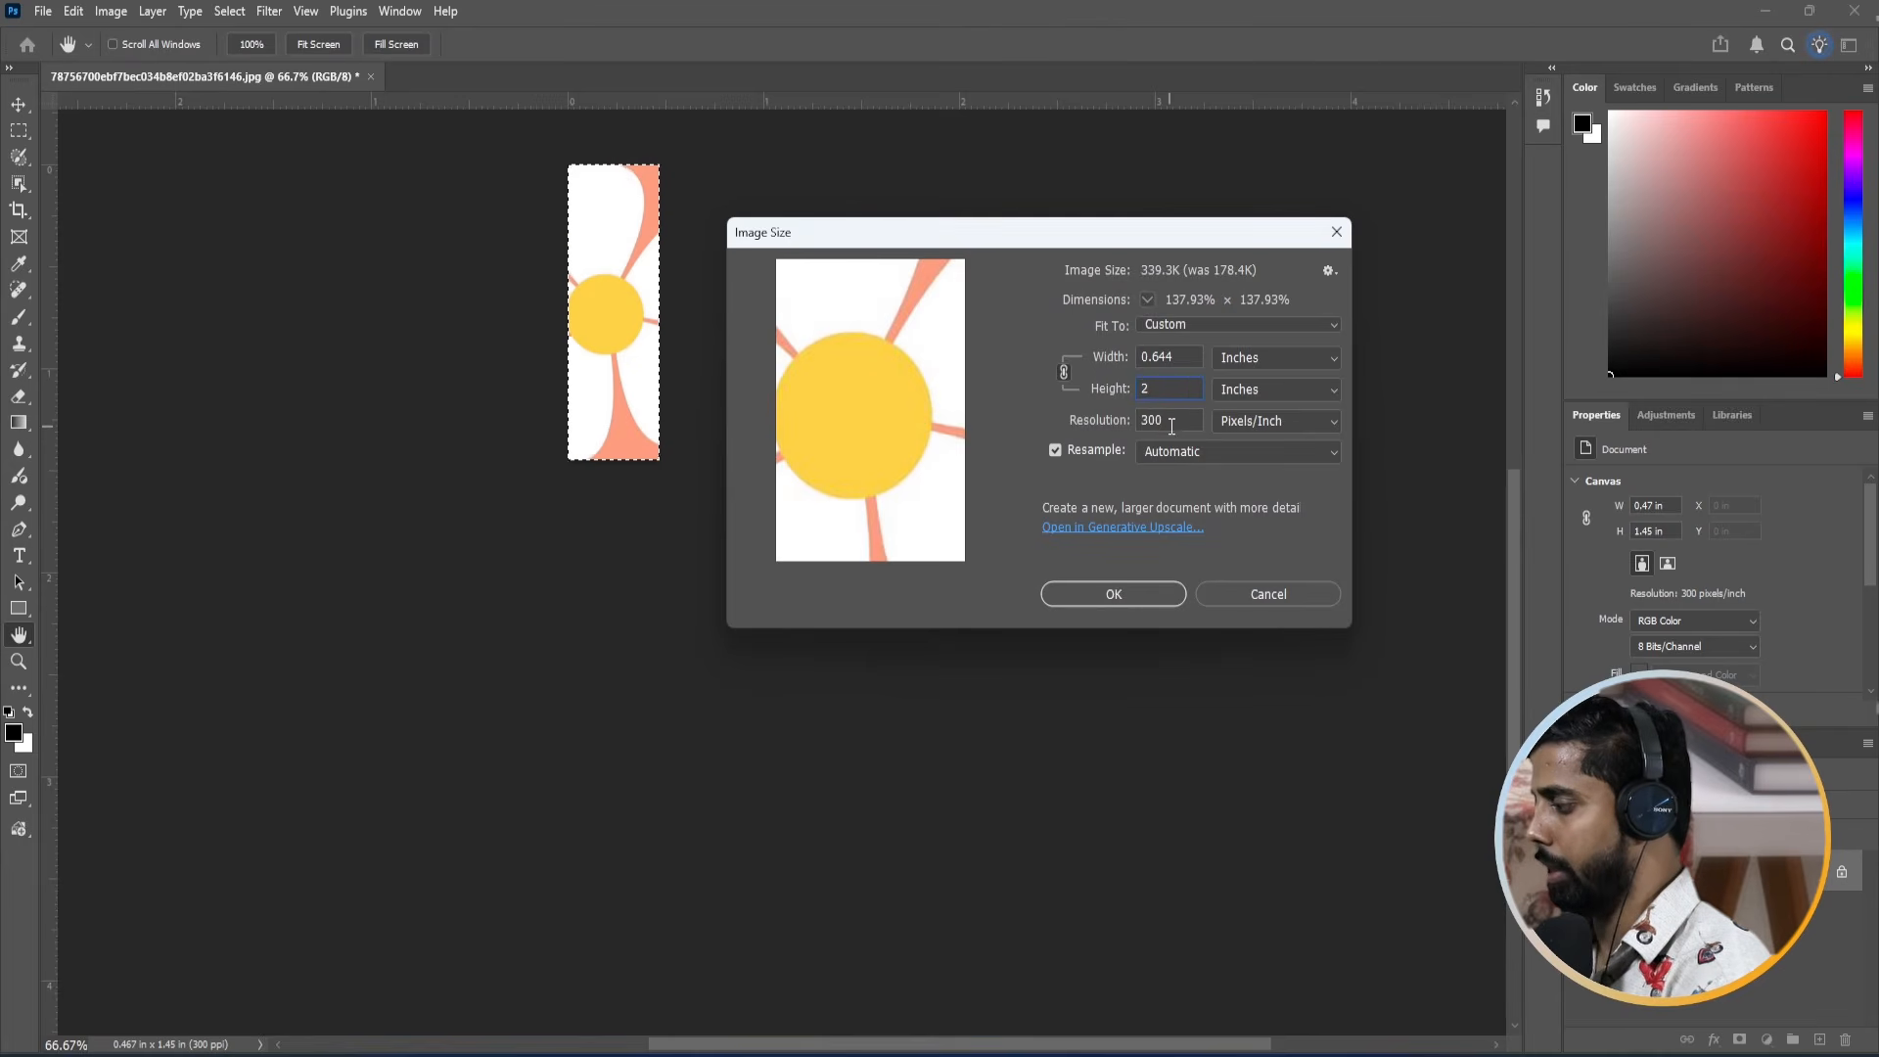
pyautogui.press('Escape')
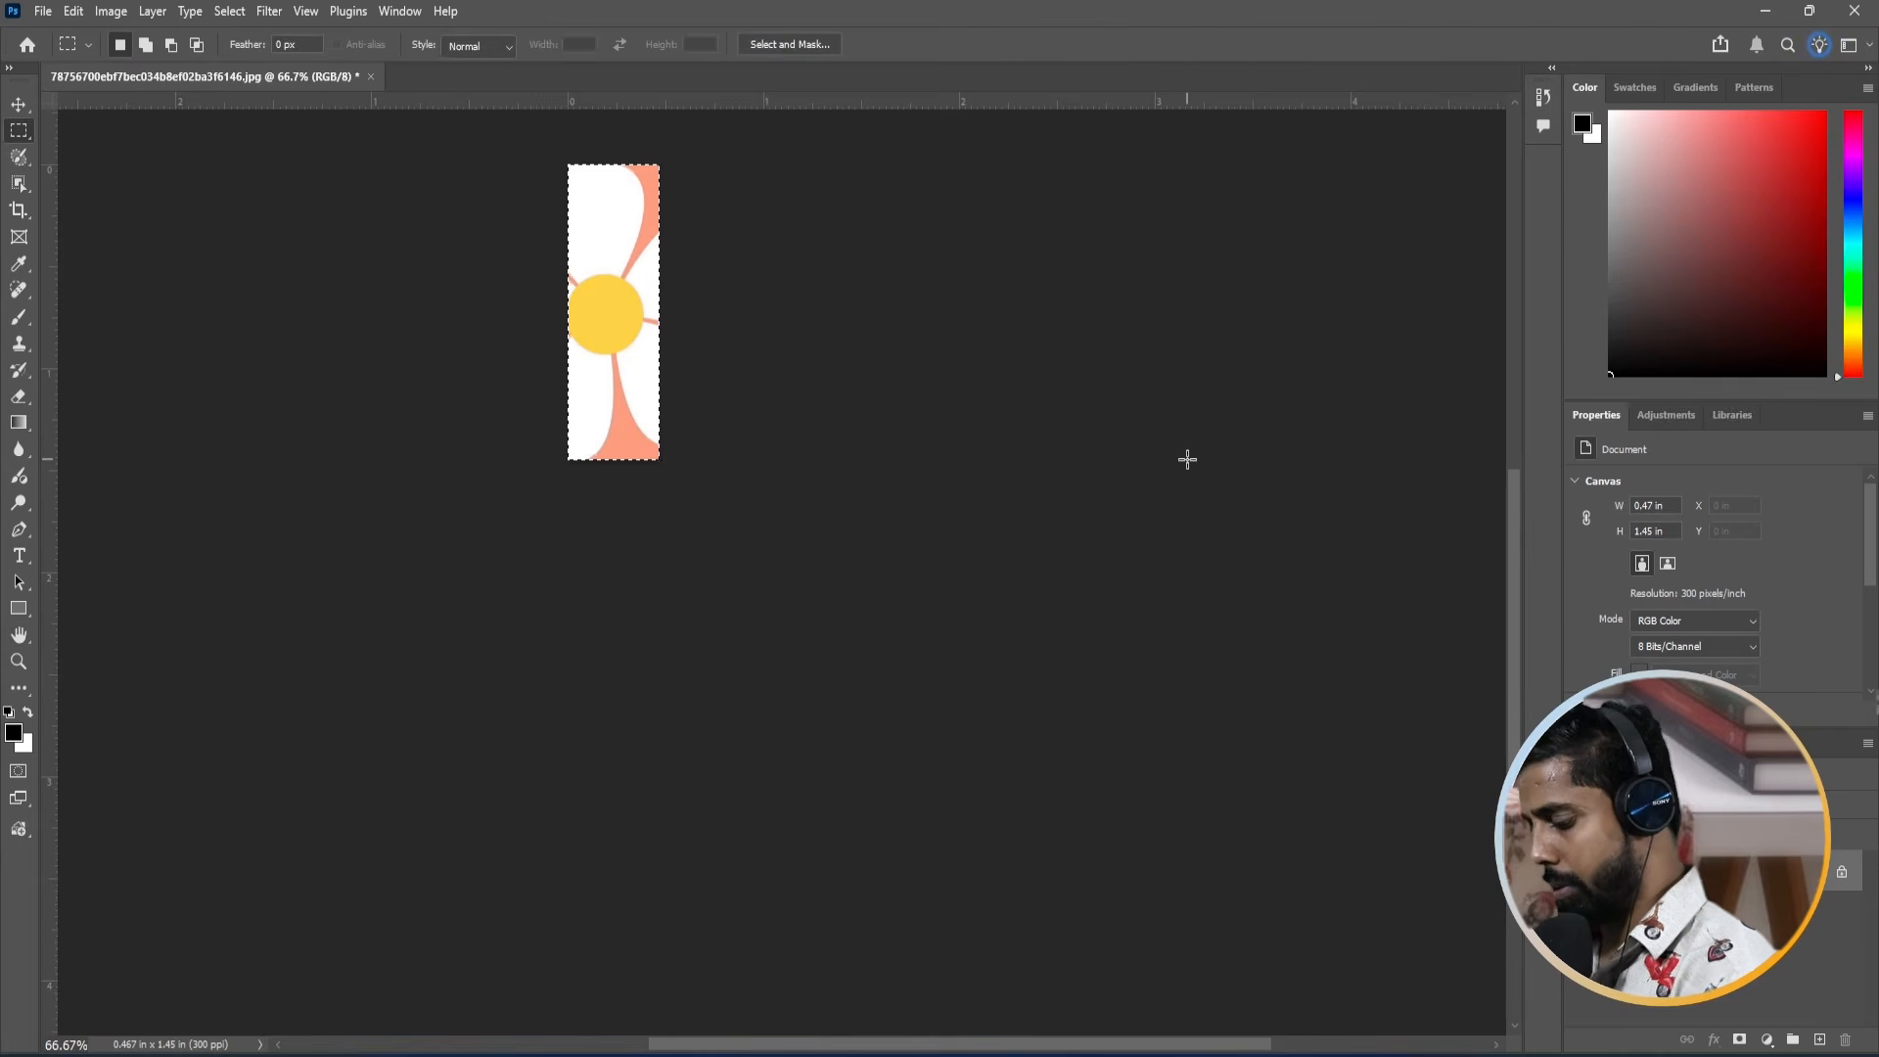
pyautogui.hotkey('ctrl', 'z')
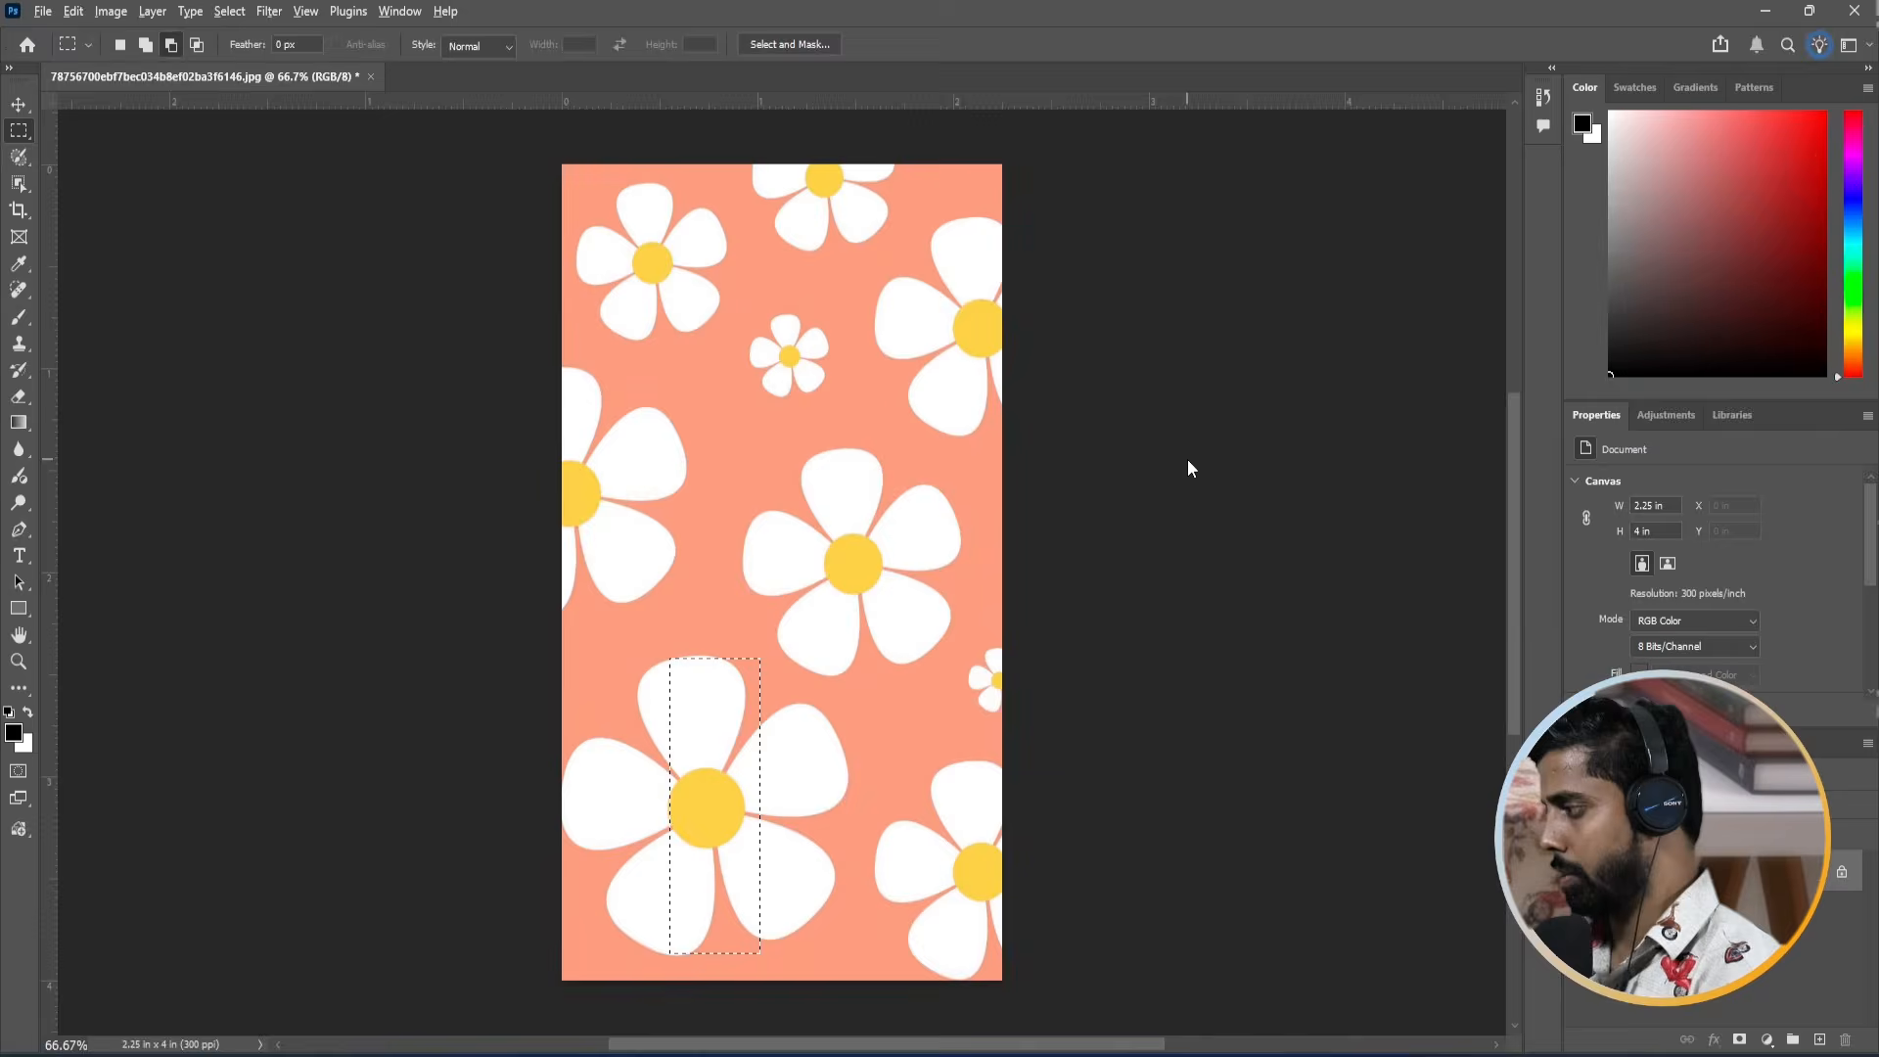
# Resample the whole image to 137.93 percent in width and height at 300 pixels/inch.
pyautogui.hotkey('ctrl', 'alt', 'i')
pyautogui.moveTo(881, 232); pyautogui.dragTo(877, 178)
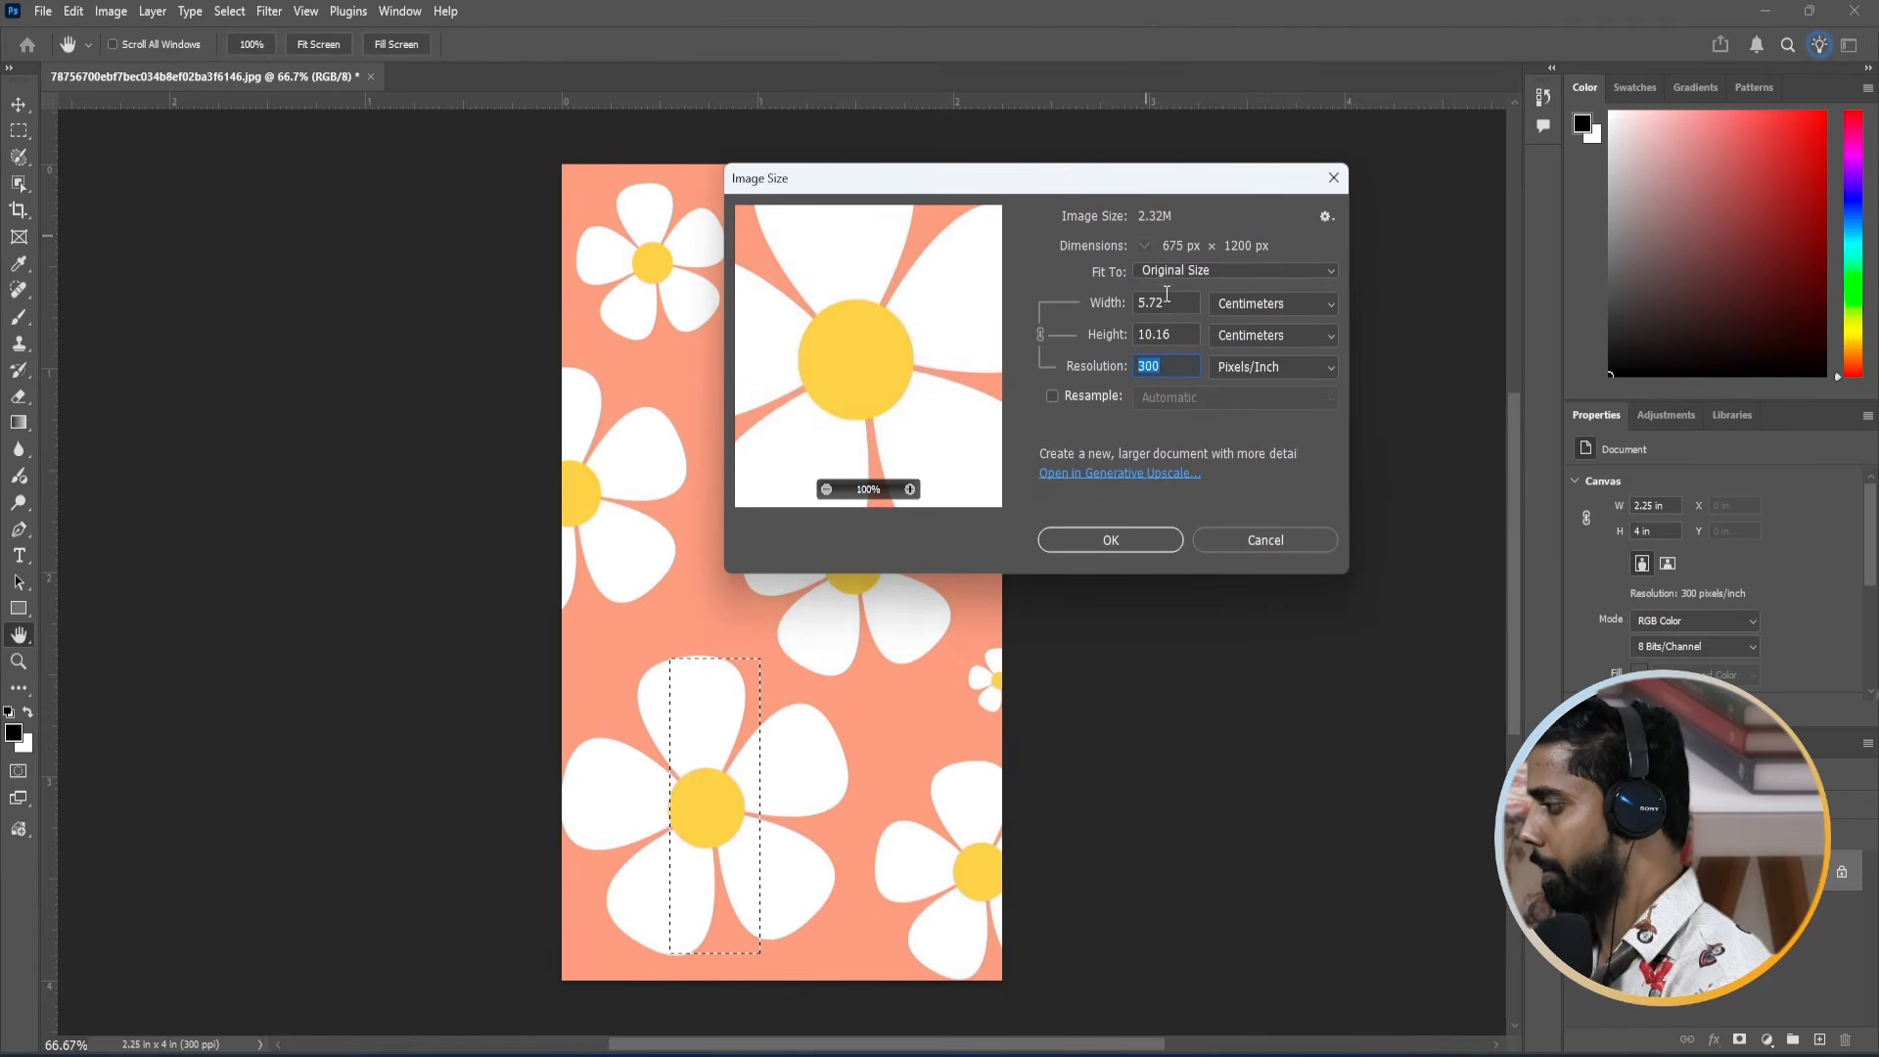
pyautogui.click(1241, 311)
pyautogui.click(1241, 318)
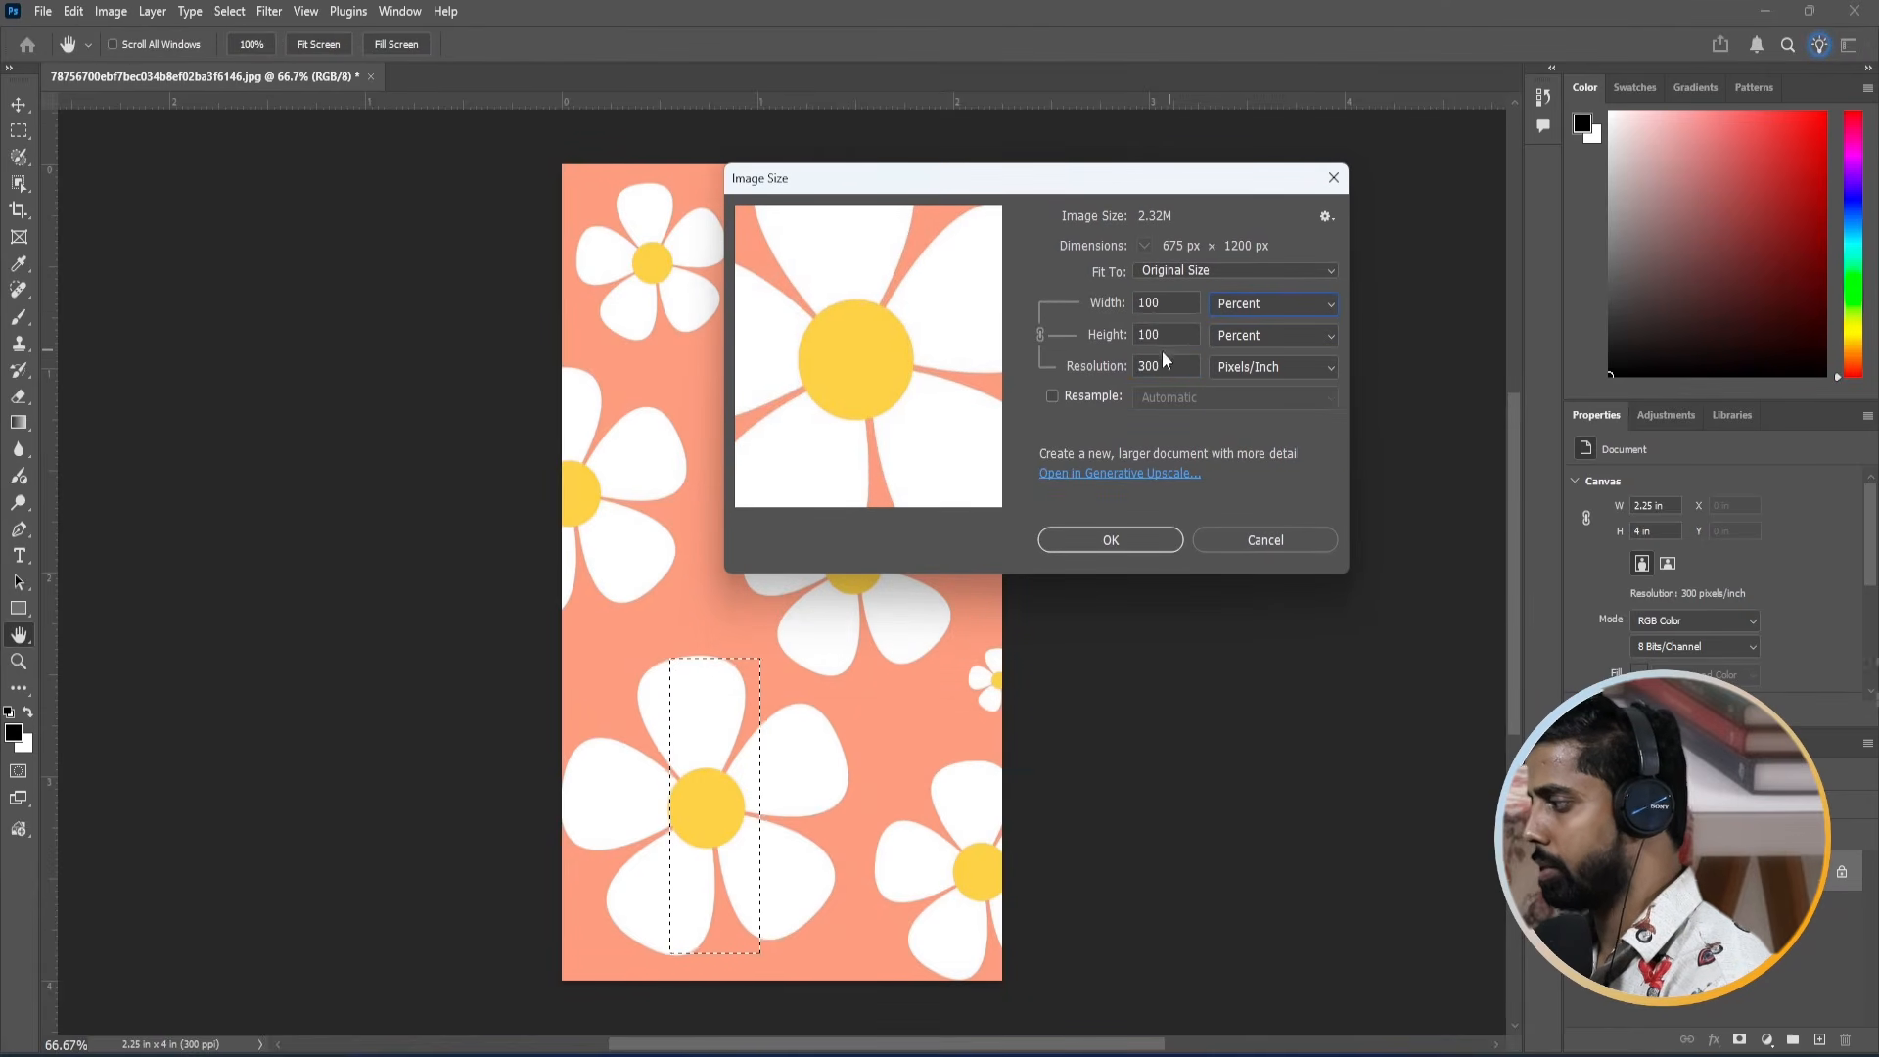
pyautogui.click(1102, 395)
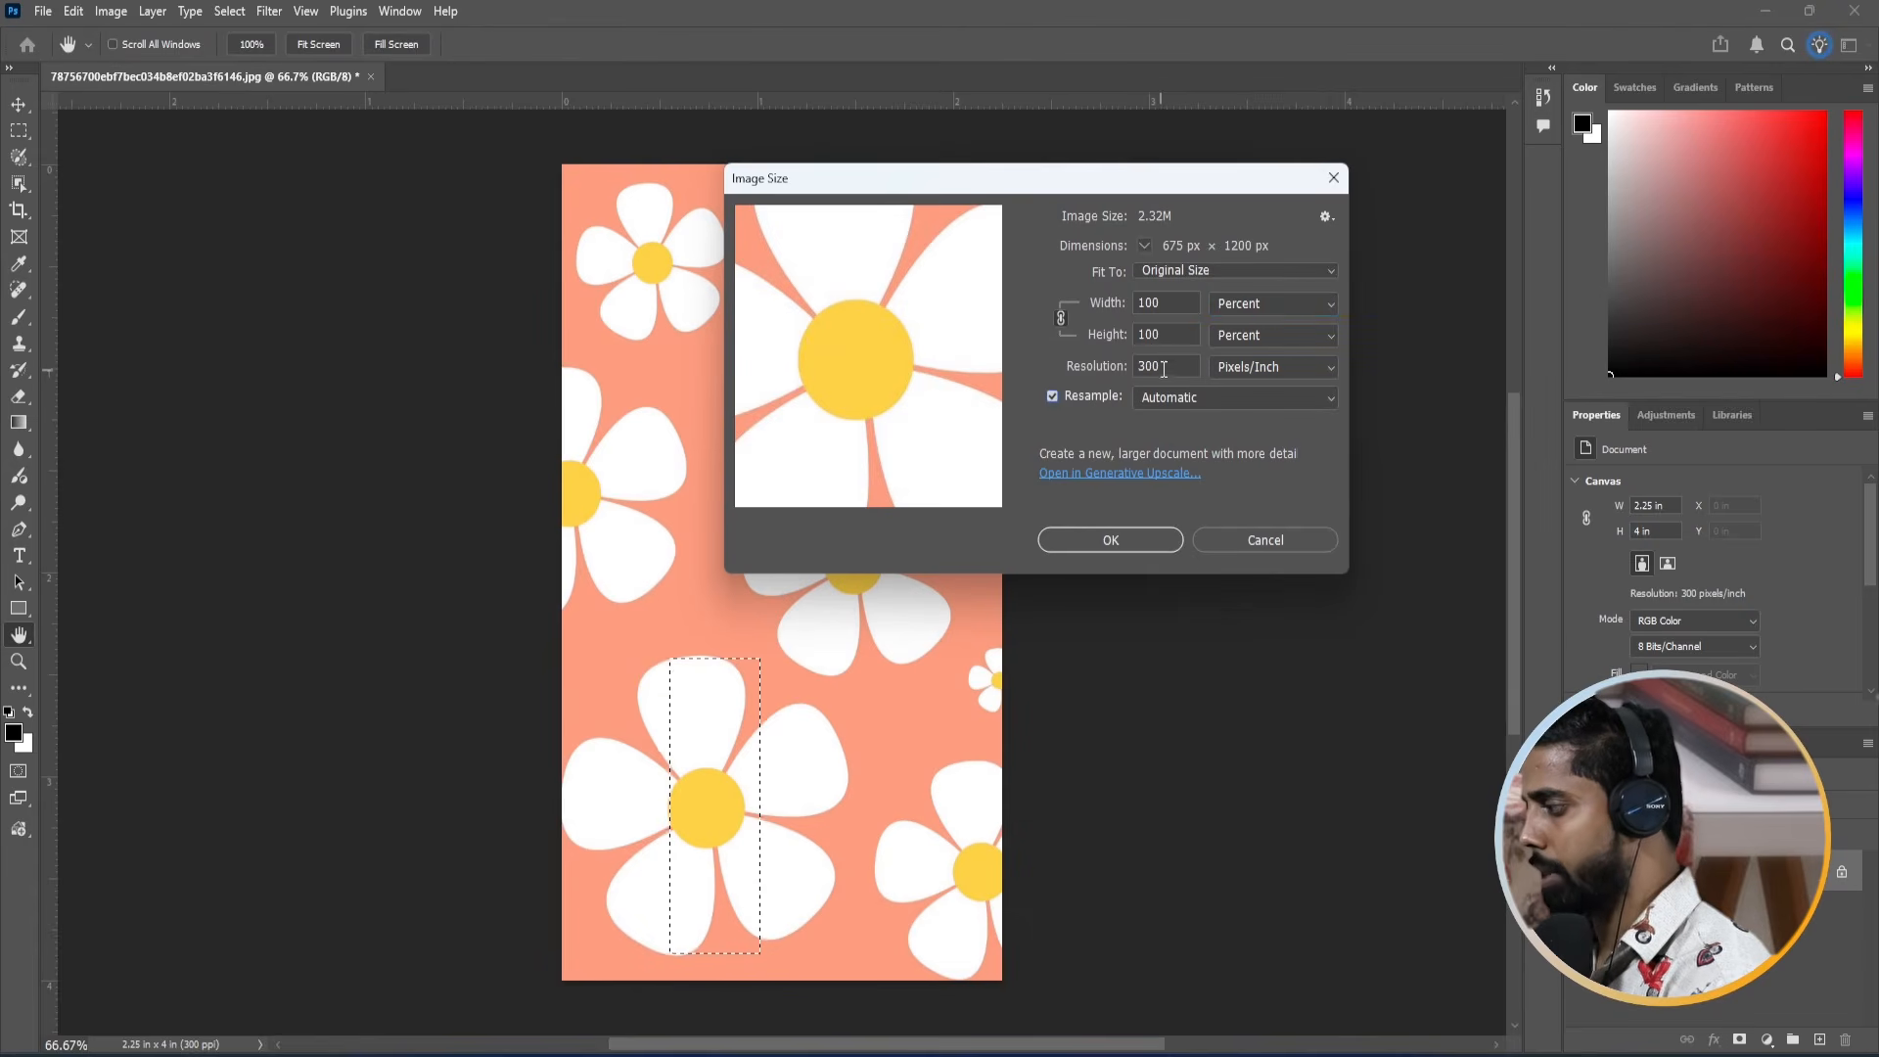
pyautogui.doubleClick(1165, 334)
pyautogui.write('1')
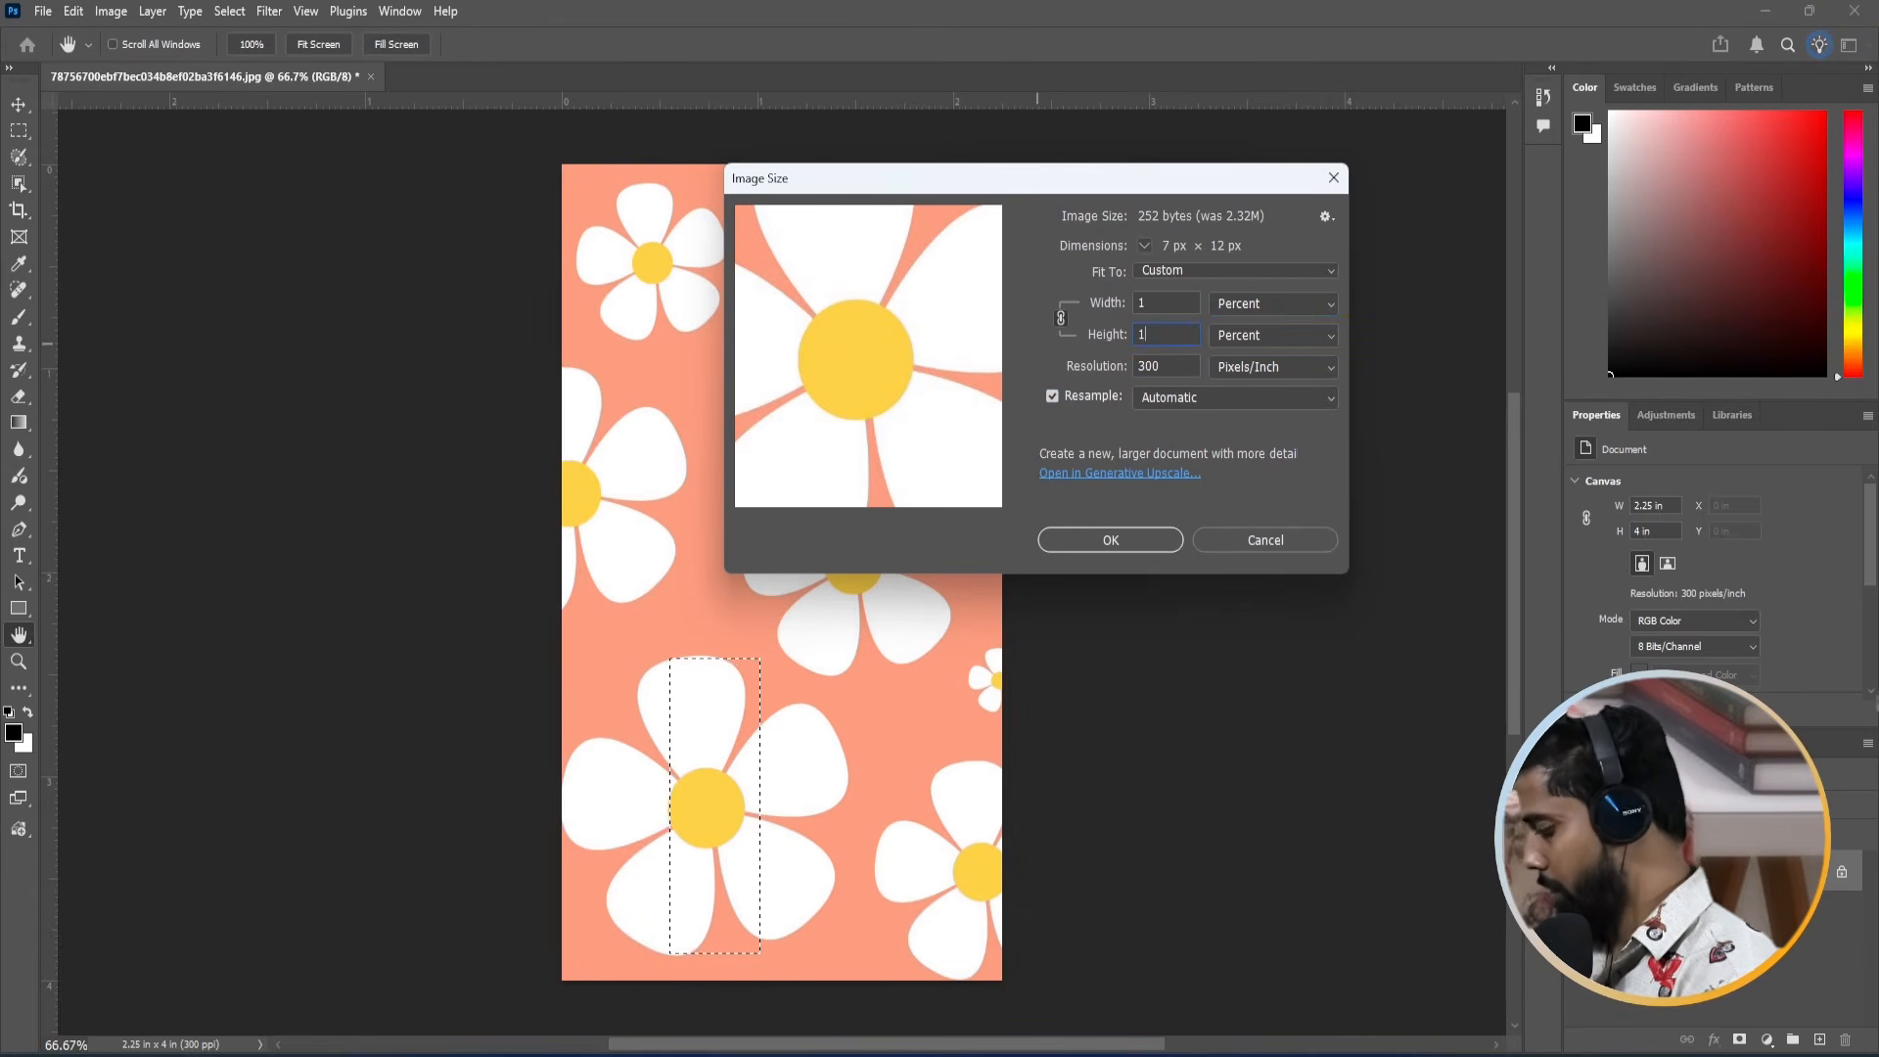
pyautogui.write('37.')
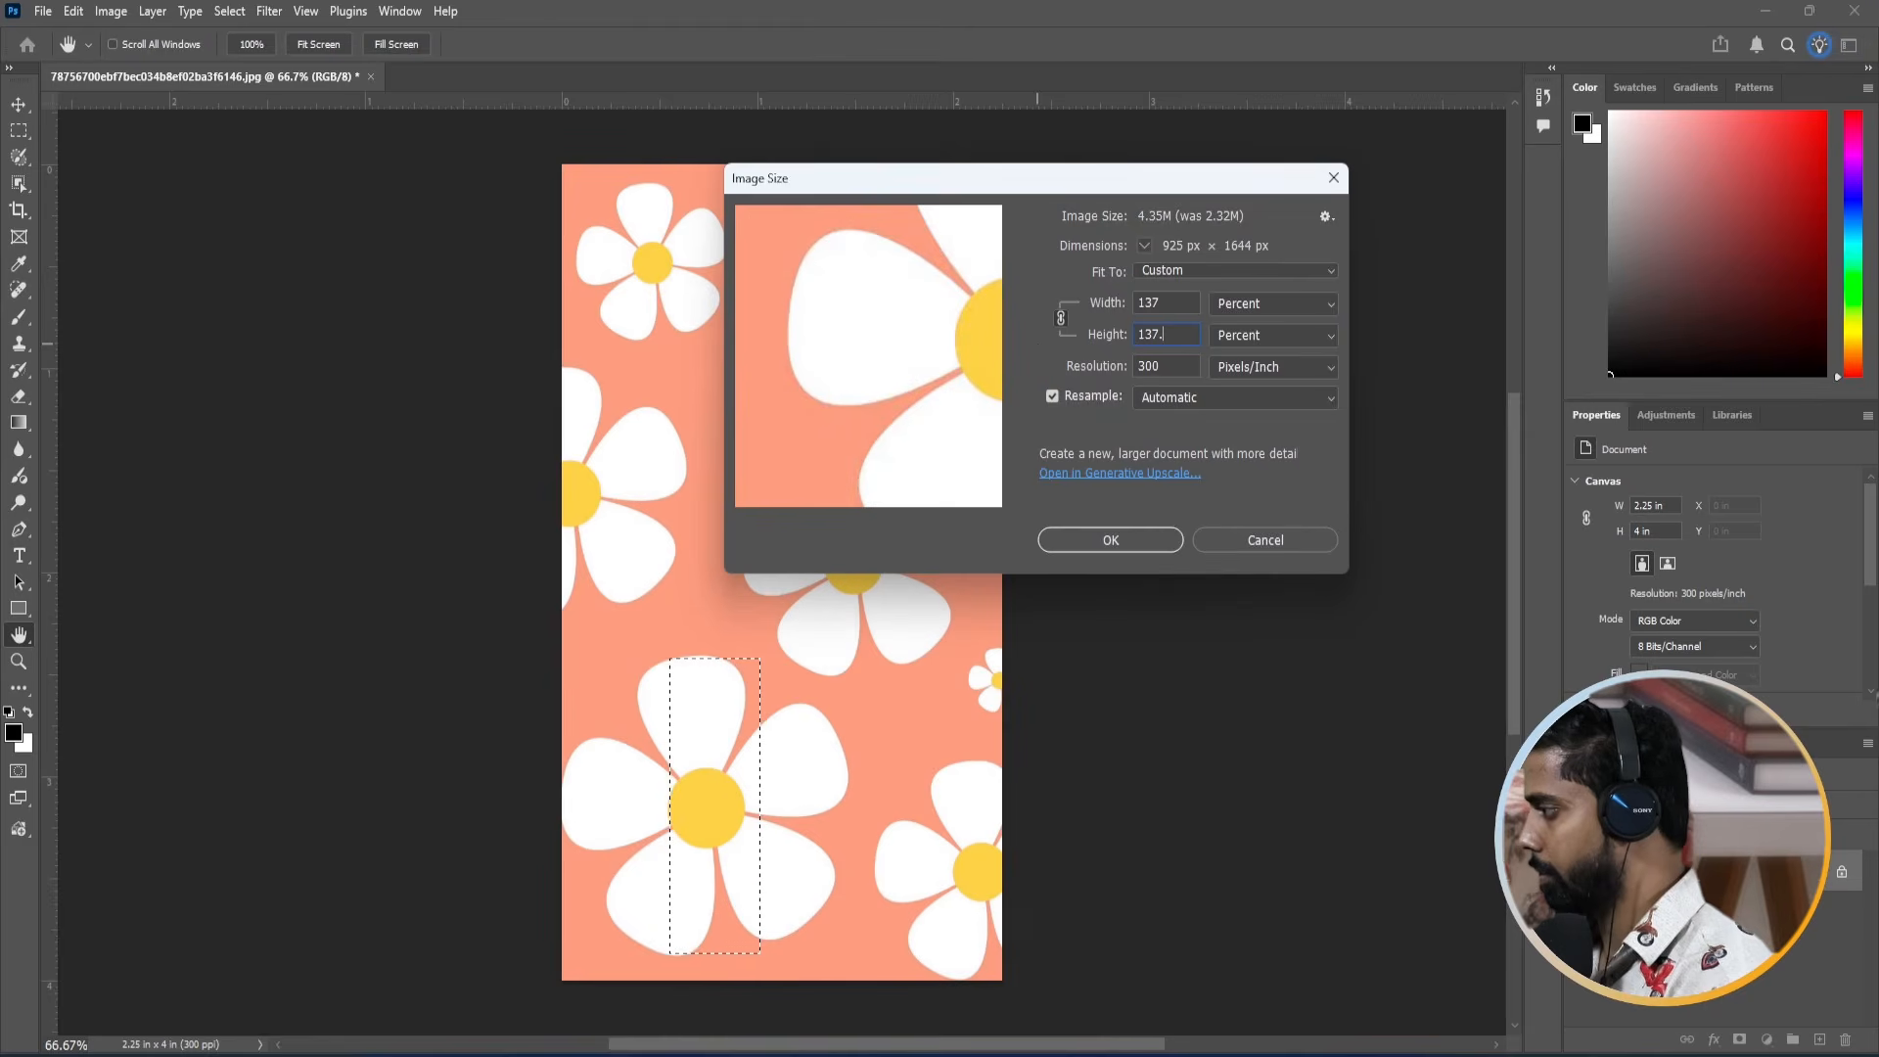
pyautogui.write('93')
pyautogui.press('Return')
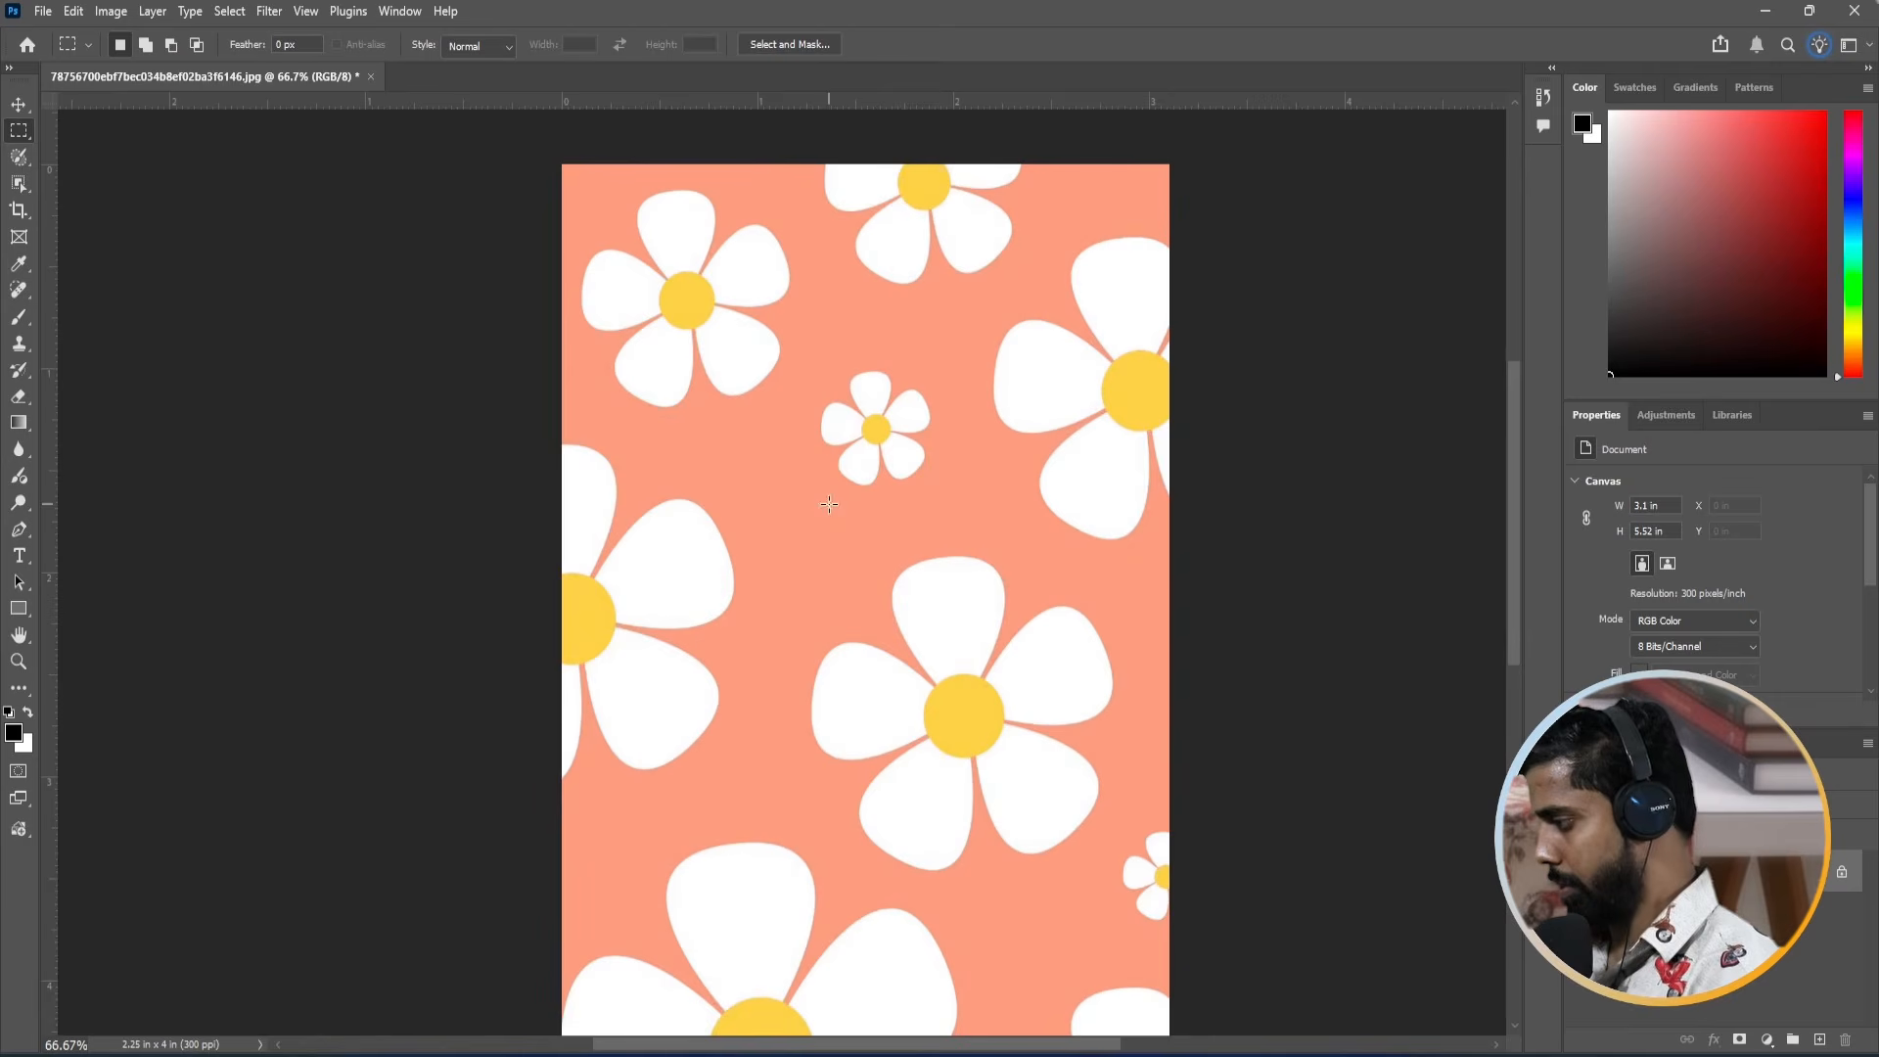
pyautogui.moveTo(827, 451); pyautogui.dragTo(868, 624)
pyautogui.hotkey('ctrl', '0')
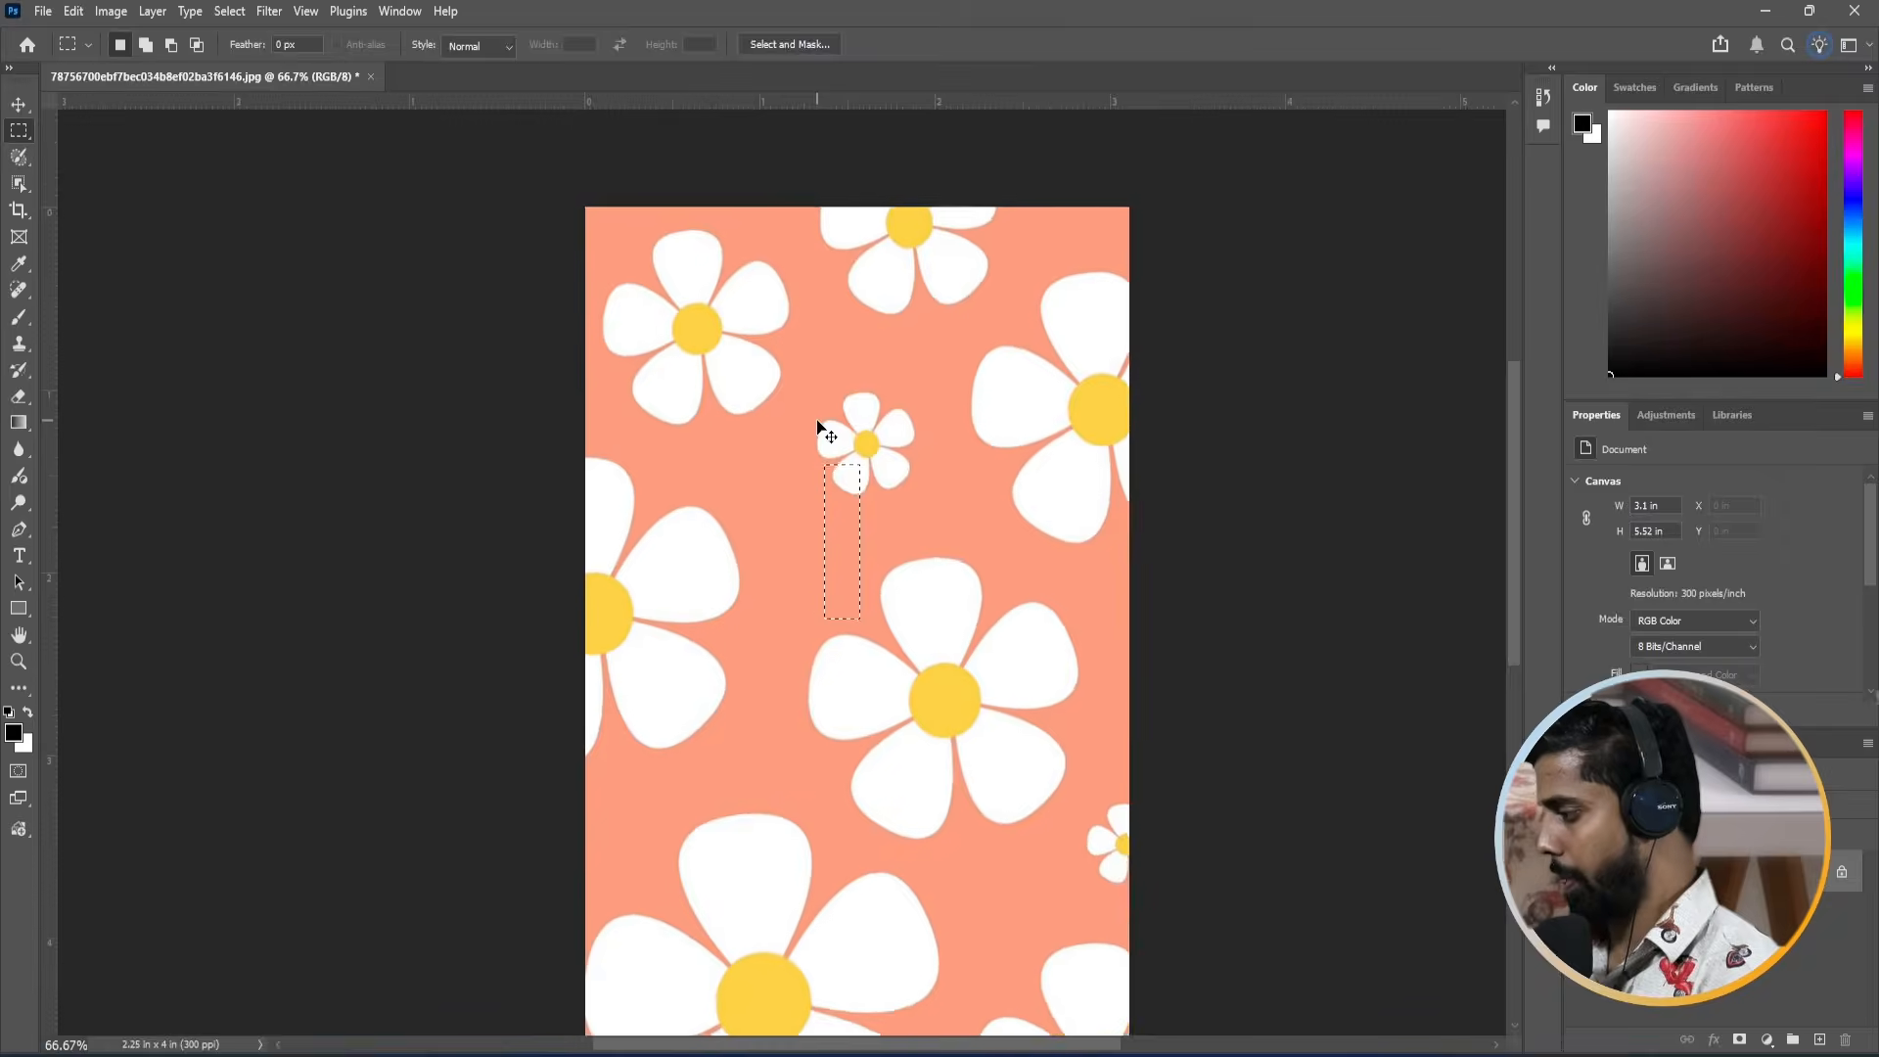
pyautogui.moveTo(655, 673); pyautogui.dragTo(736, 581)
pyautogui.click(736, 581)
pyautogui.scroll(-2, 939, 616)
pyautogui.scroll(1, 939, 617)
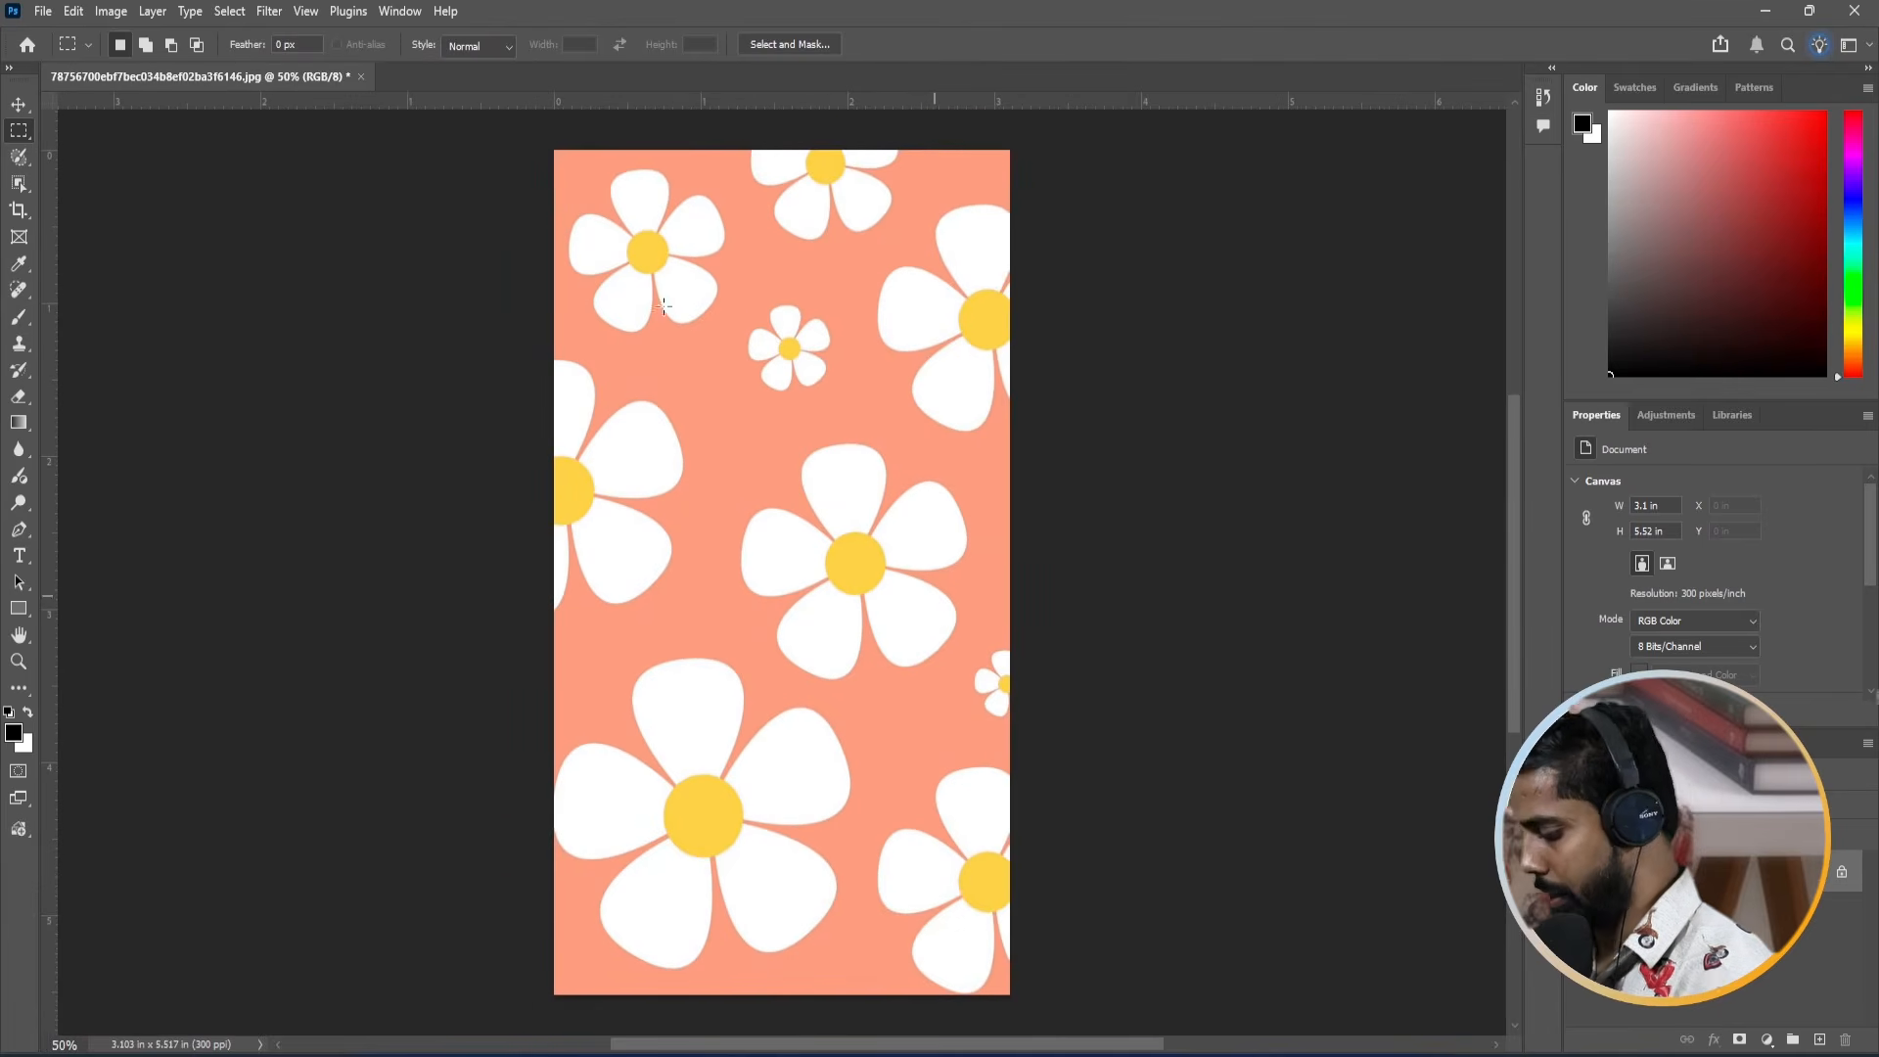
# Try to save the resized image on the Desktop as a JPEG named "demo flower".
pyautogui.press('i')
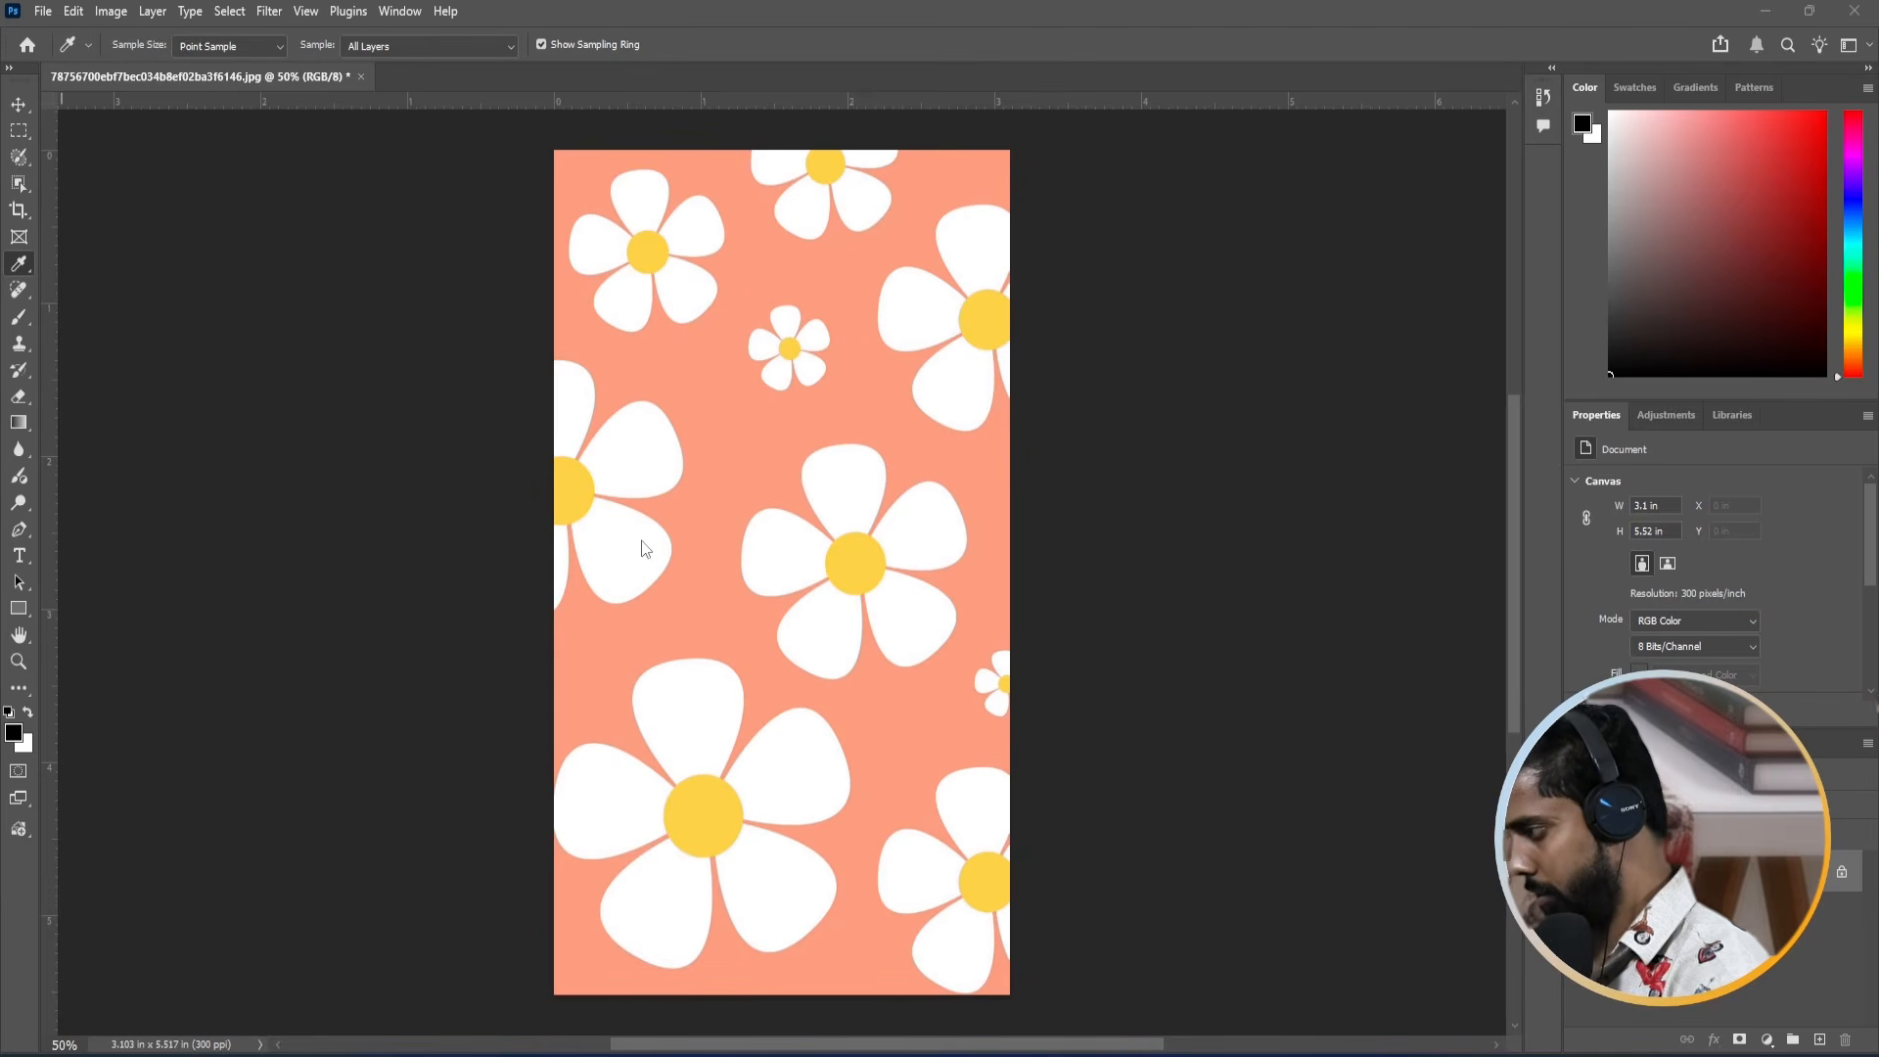
pyautogui.click(44, 12)
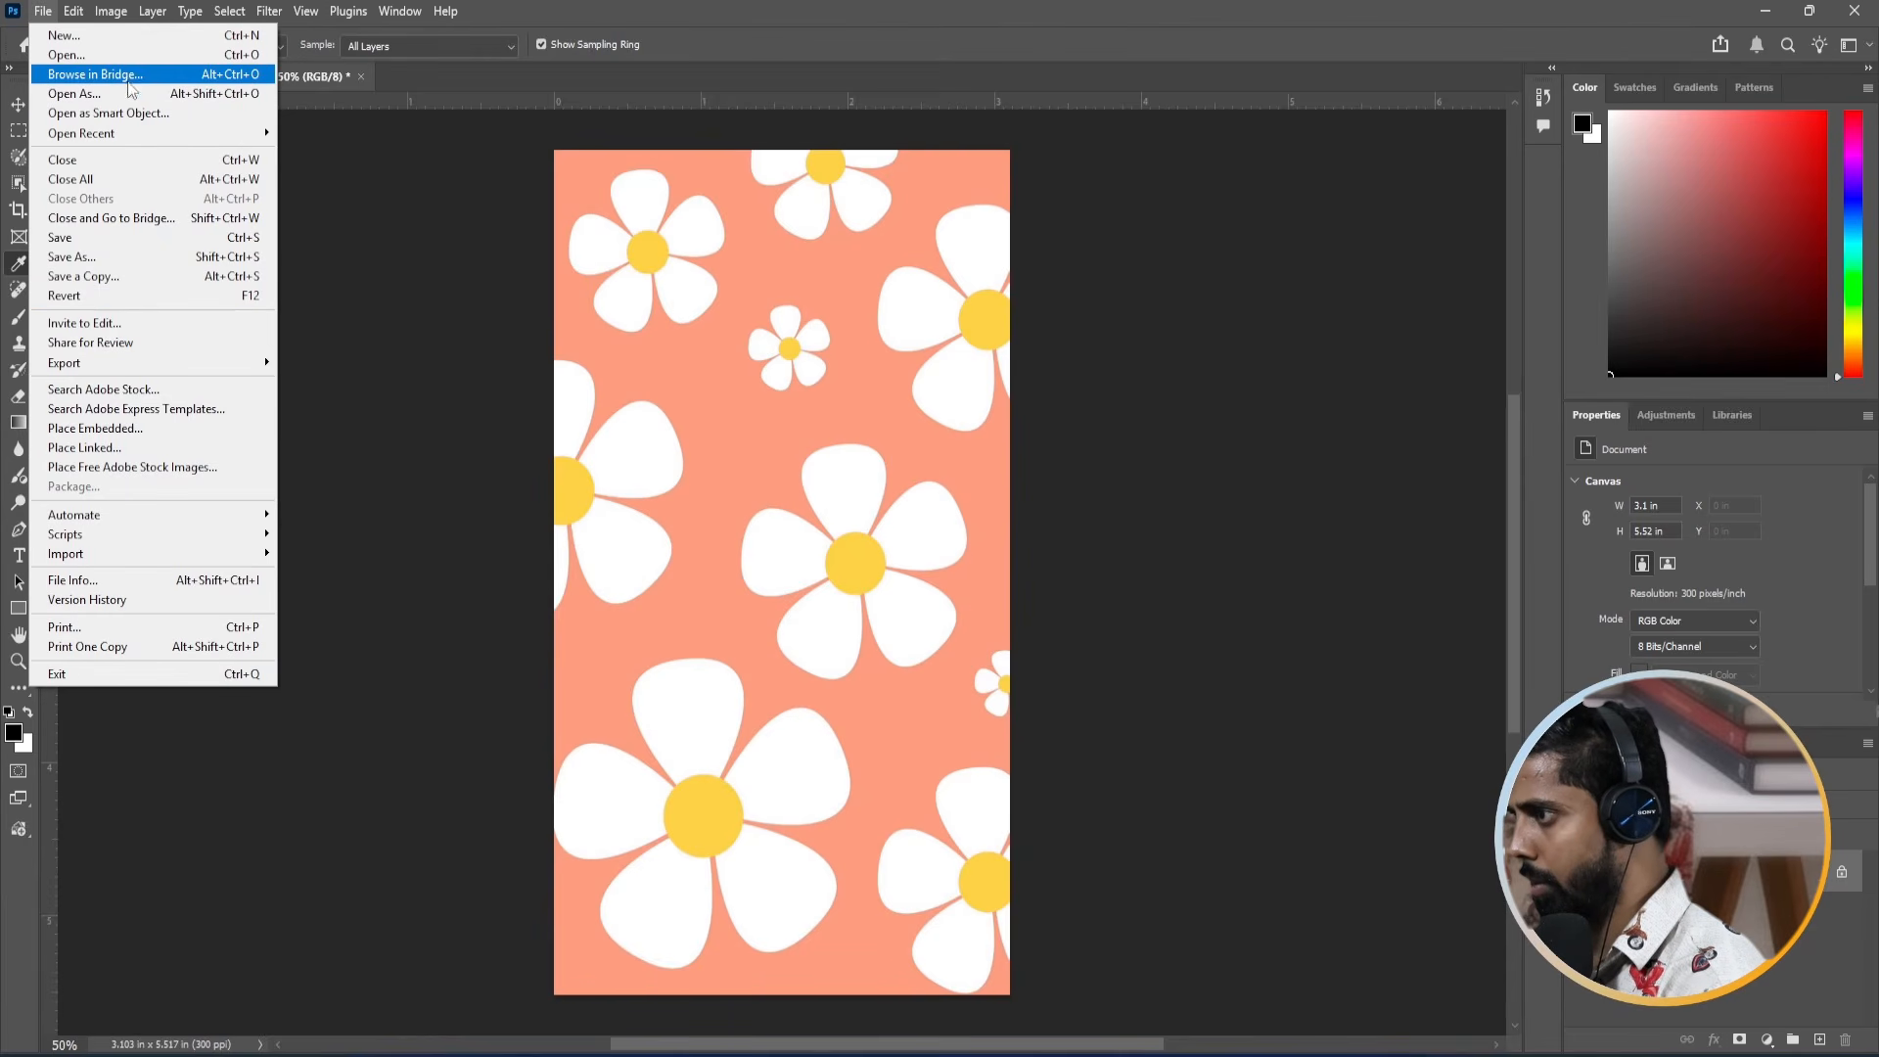
pyautogui.click(119, 259)
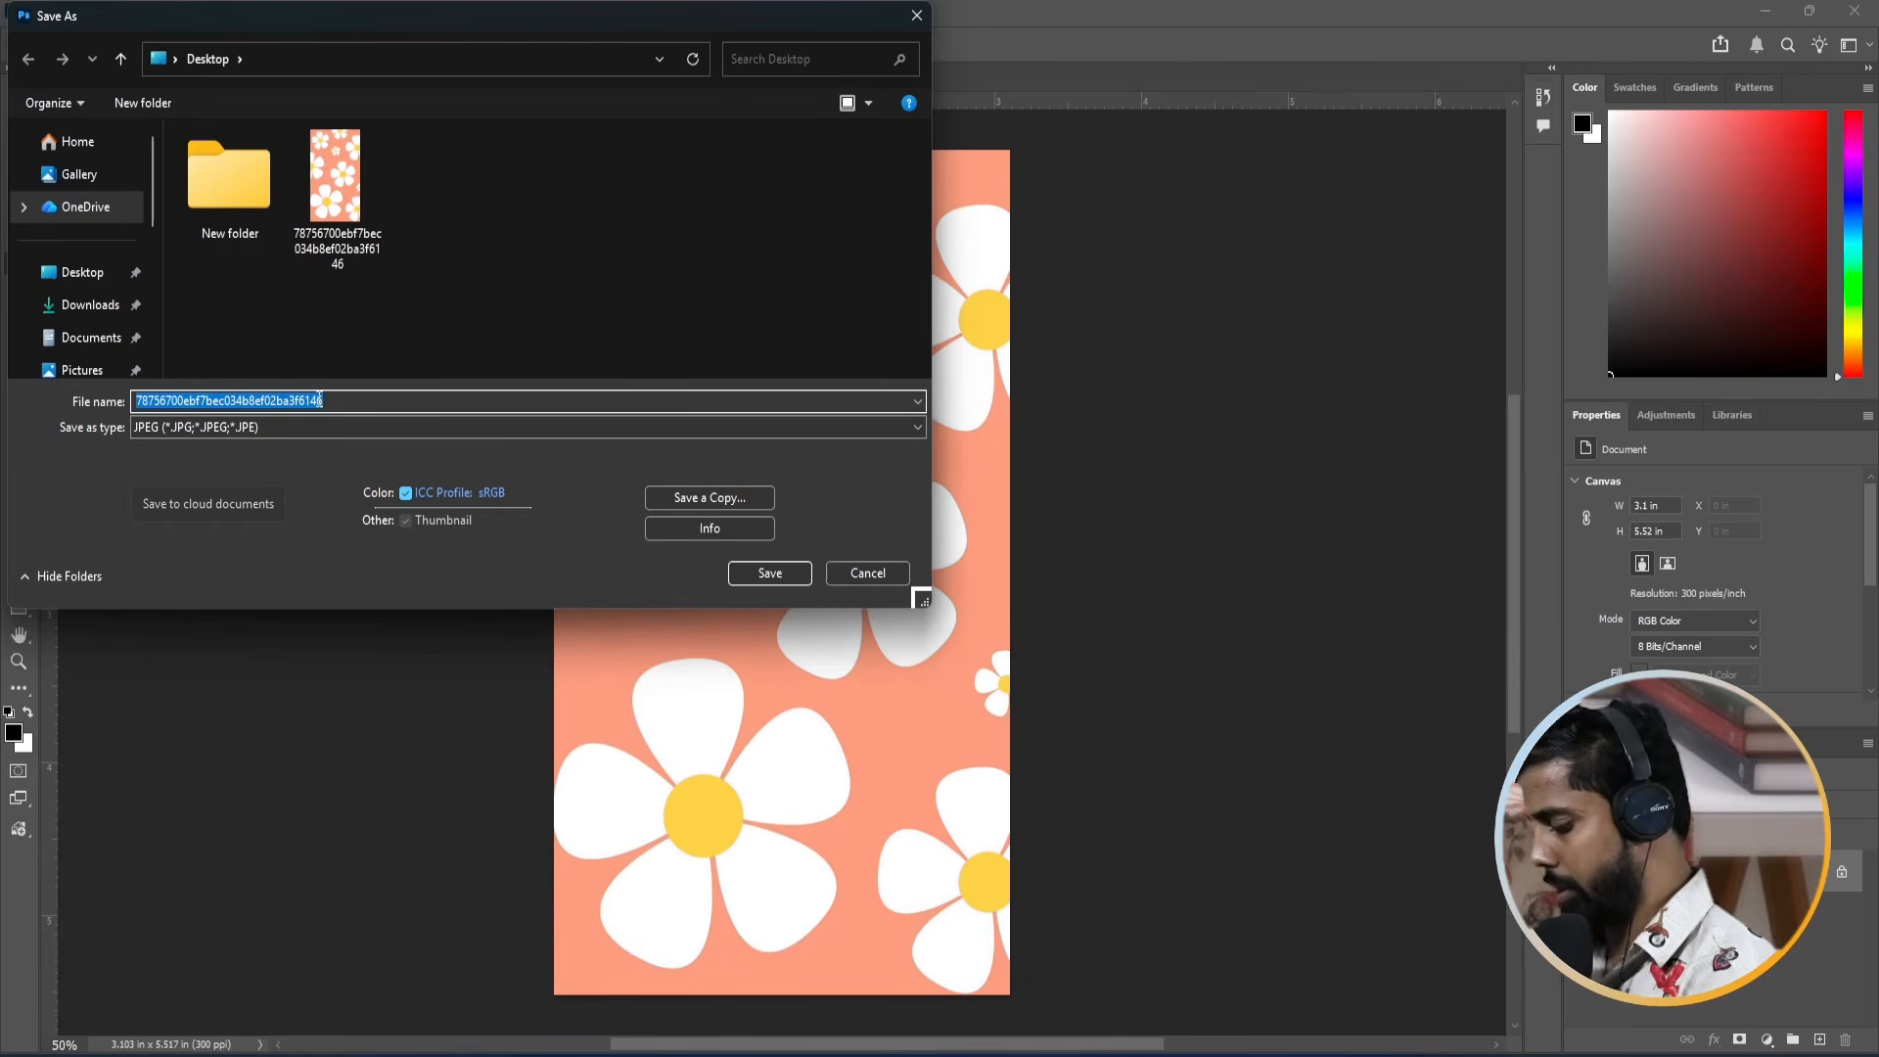
pyautogui.write('demo flower')
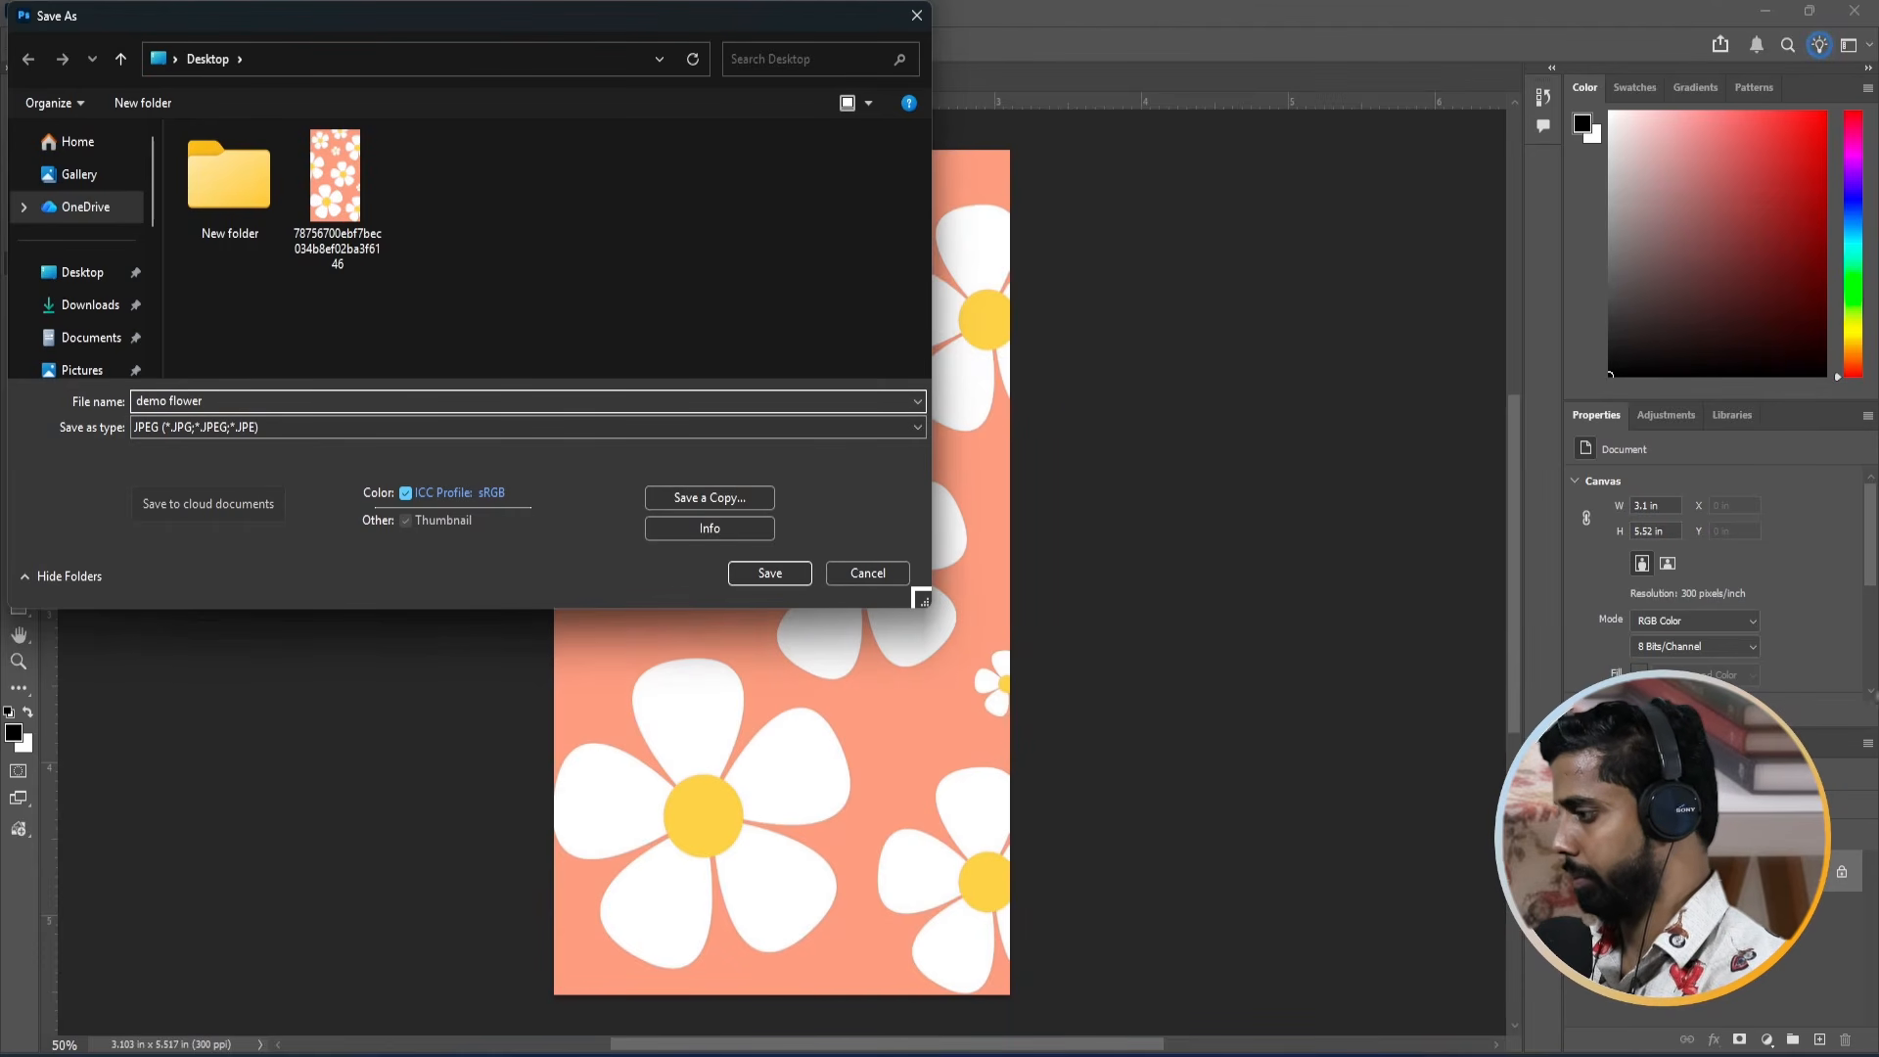
pyautogui.click(754, 572)
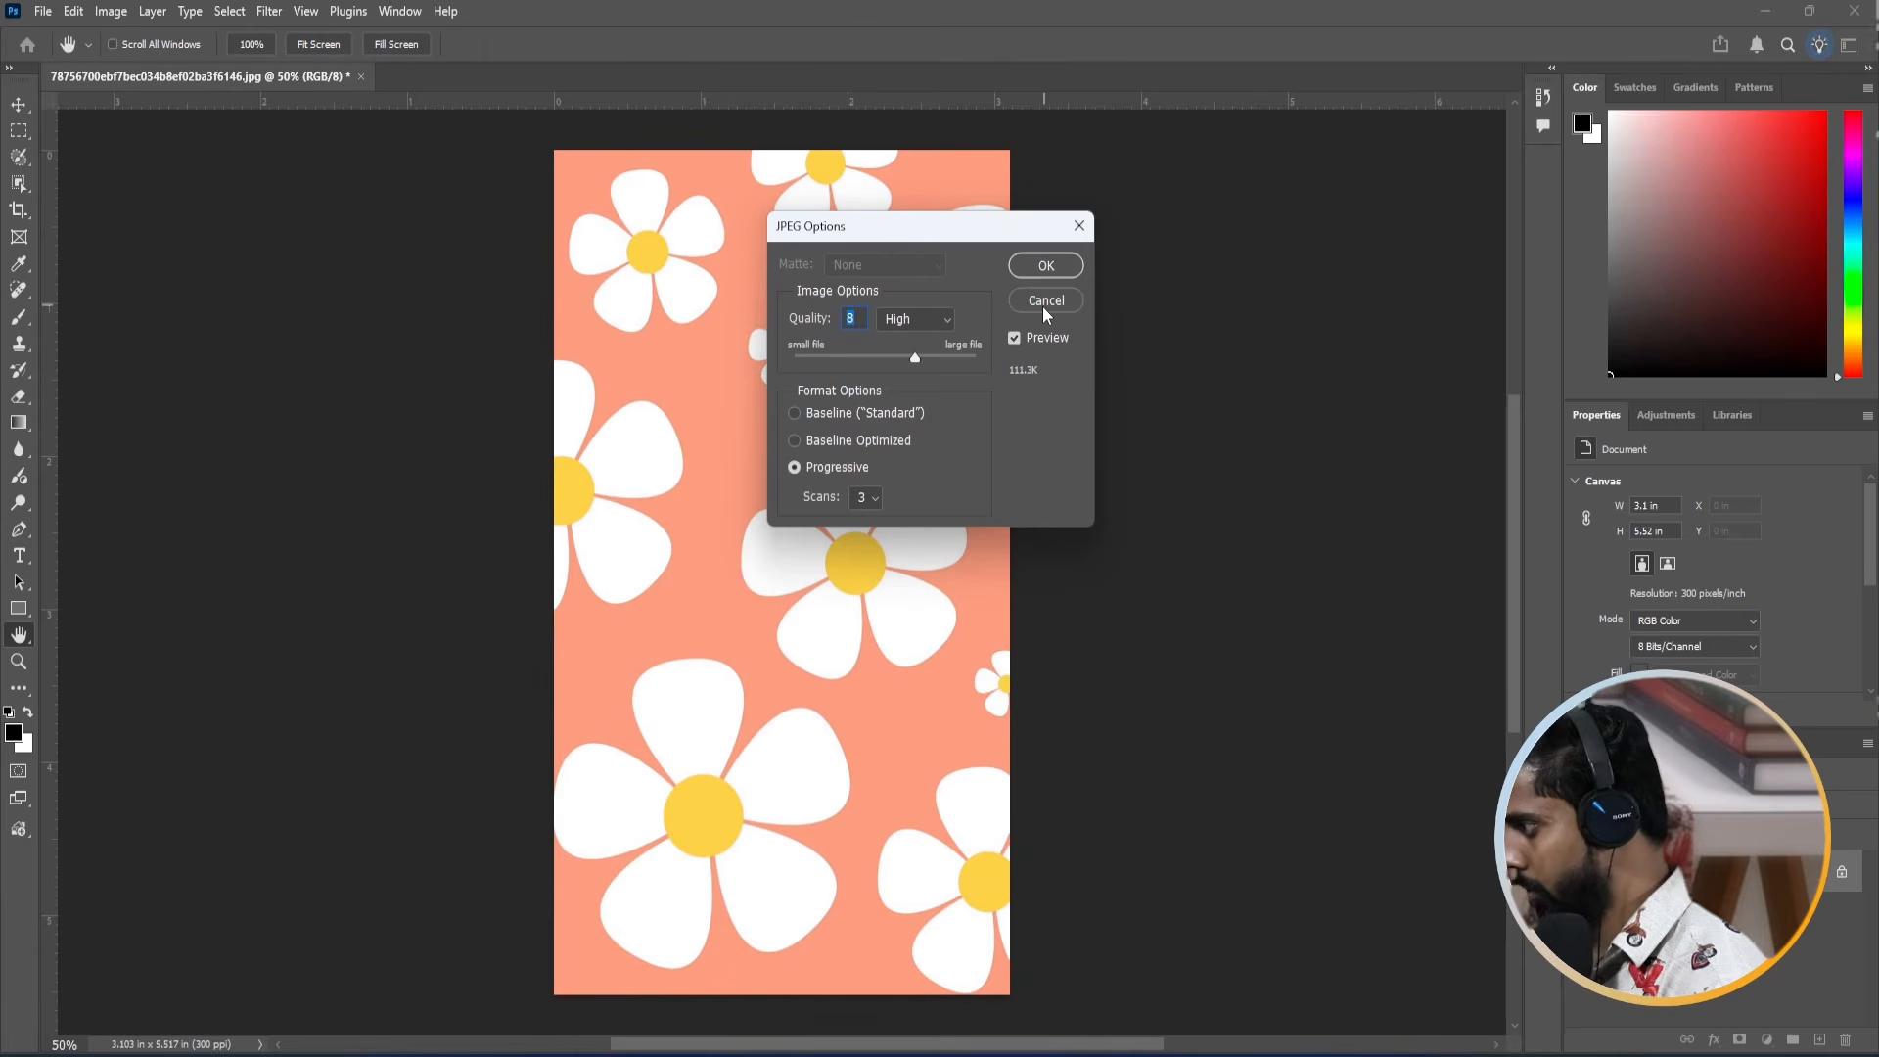
pyautogui.press('Return')
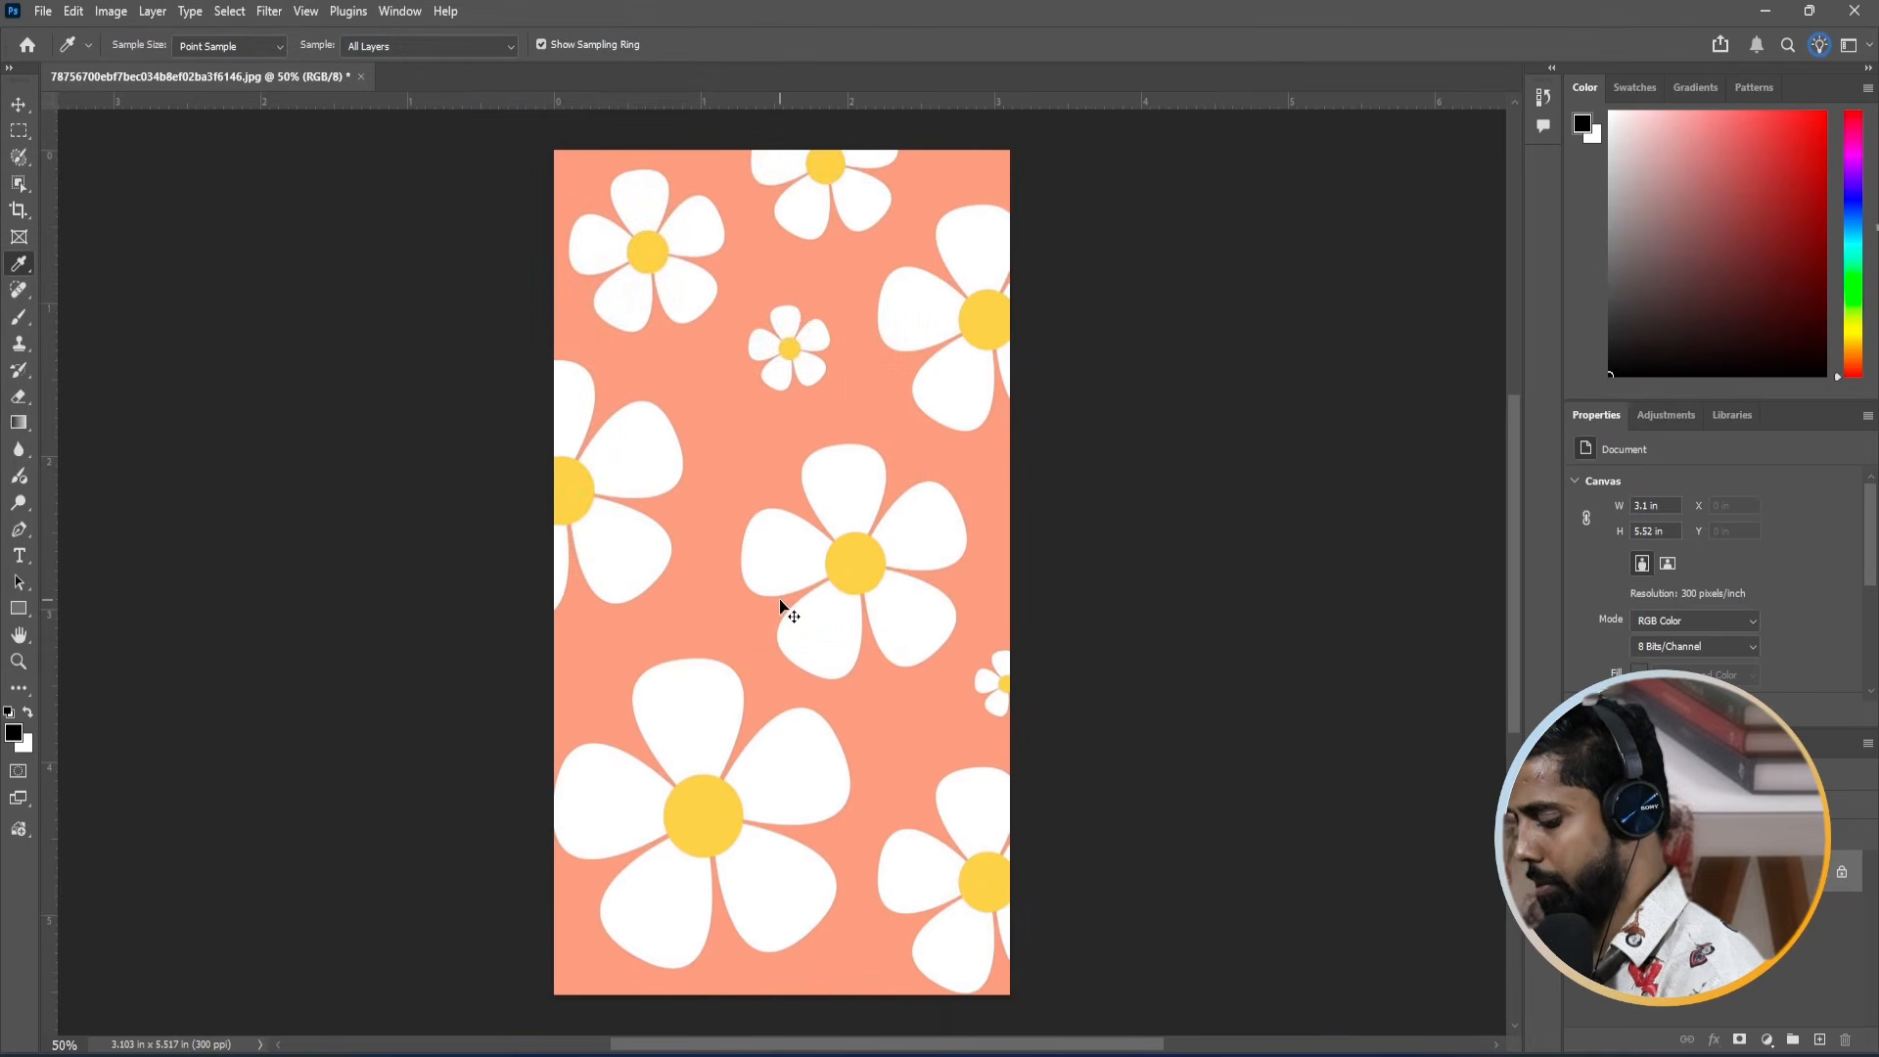
# Save the image on the Desktop as a TIFF named "demo flower" with LZW compression.
pyautogui.hotkey('ctrl', 'shift', 's')
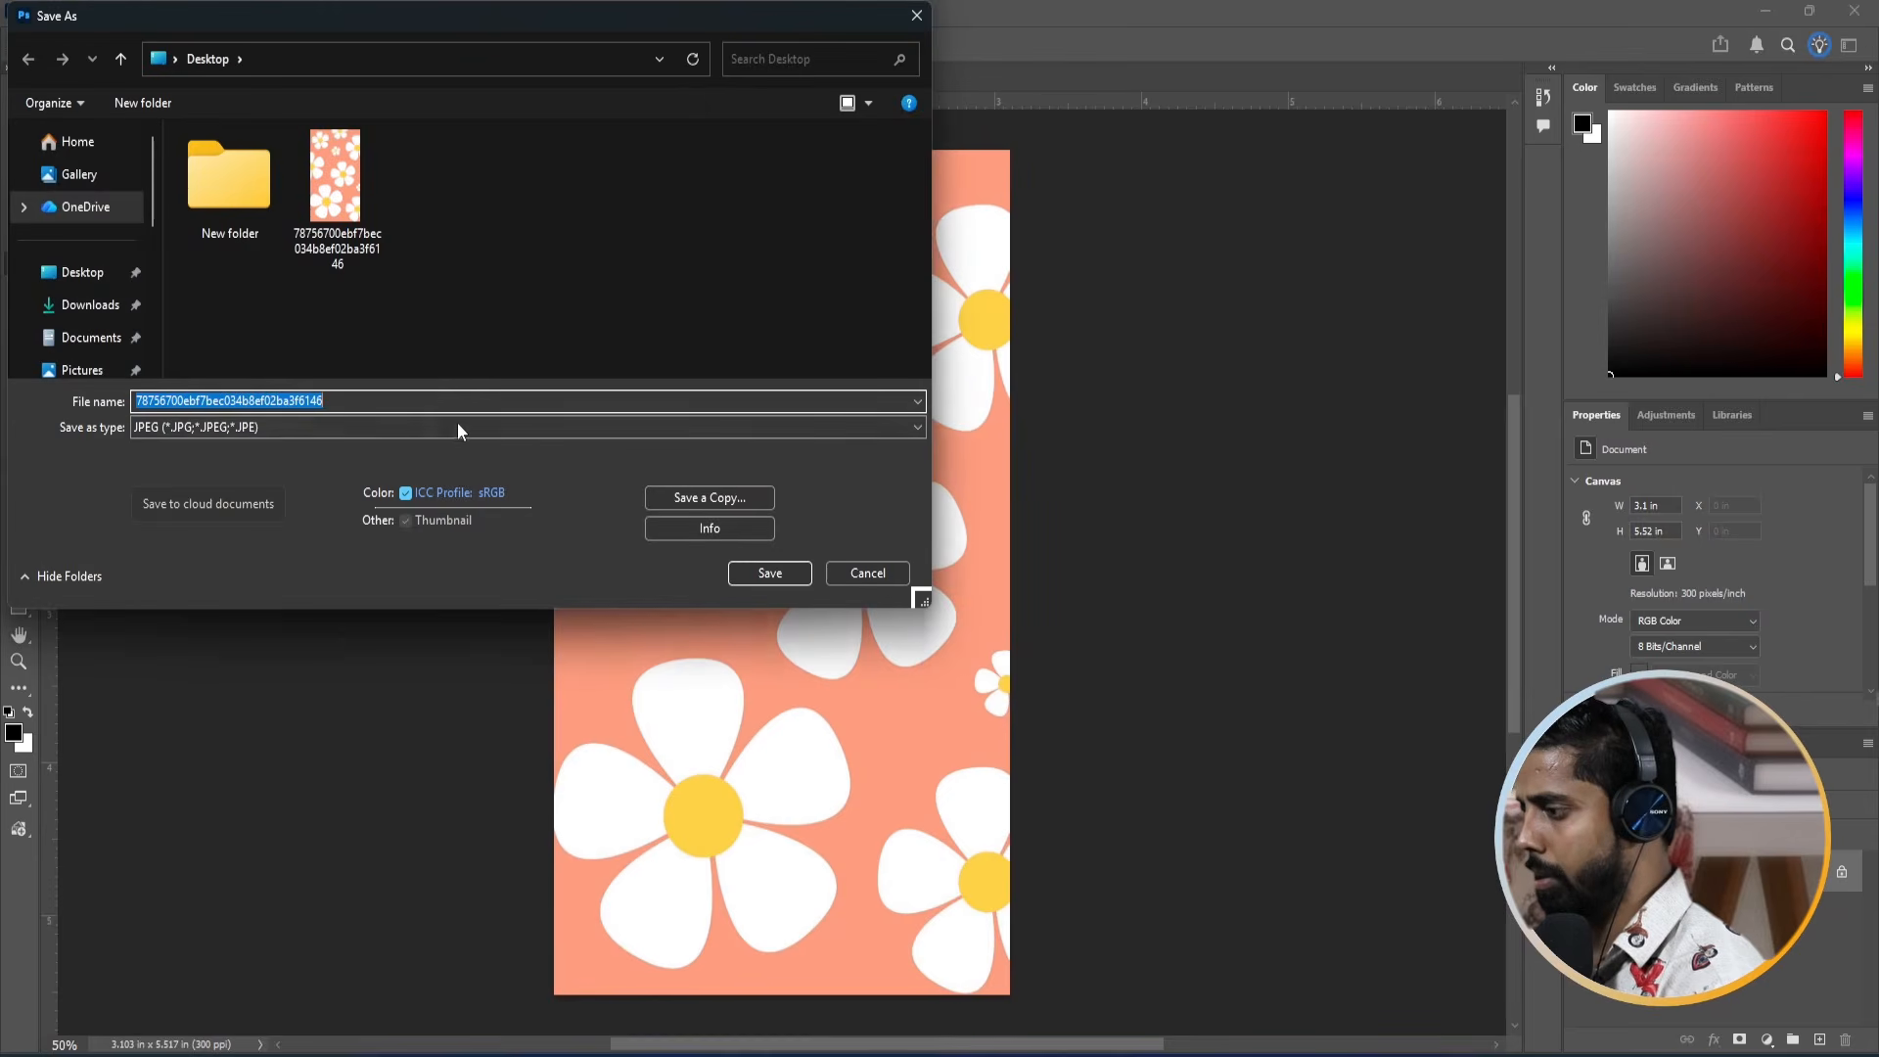
pyautogui.click(455, 424)
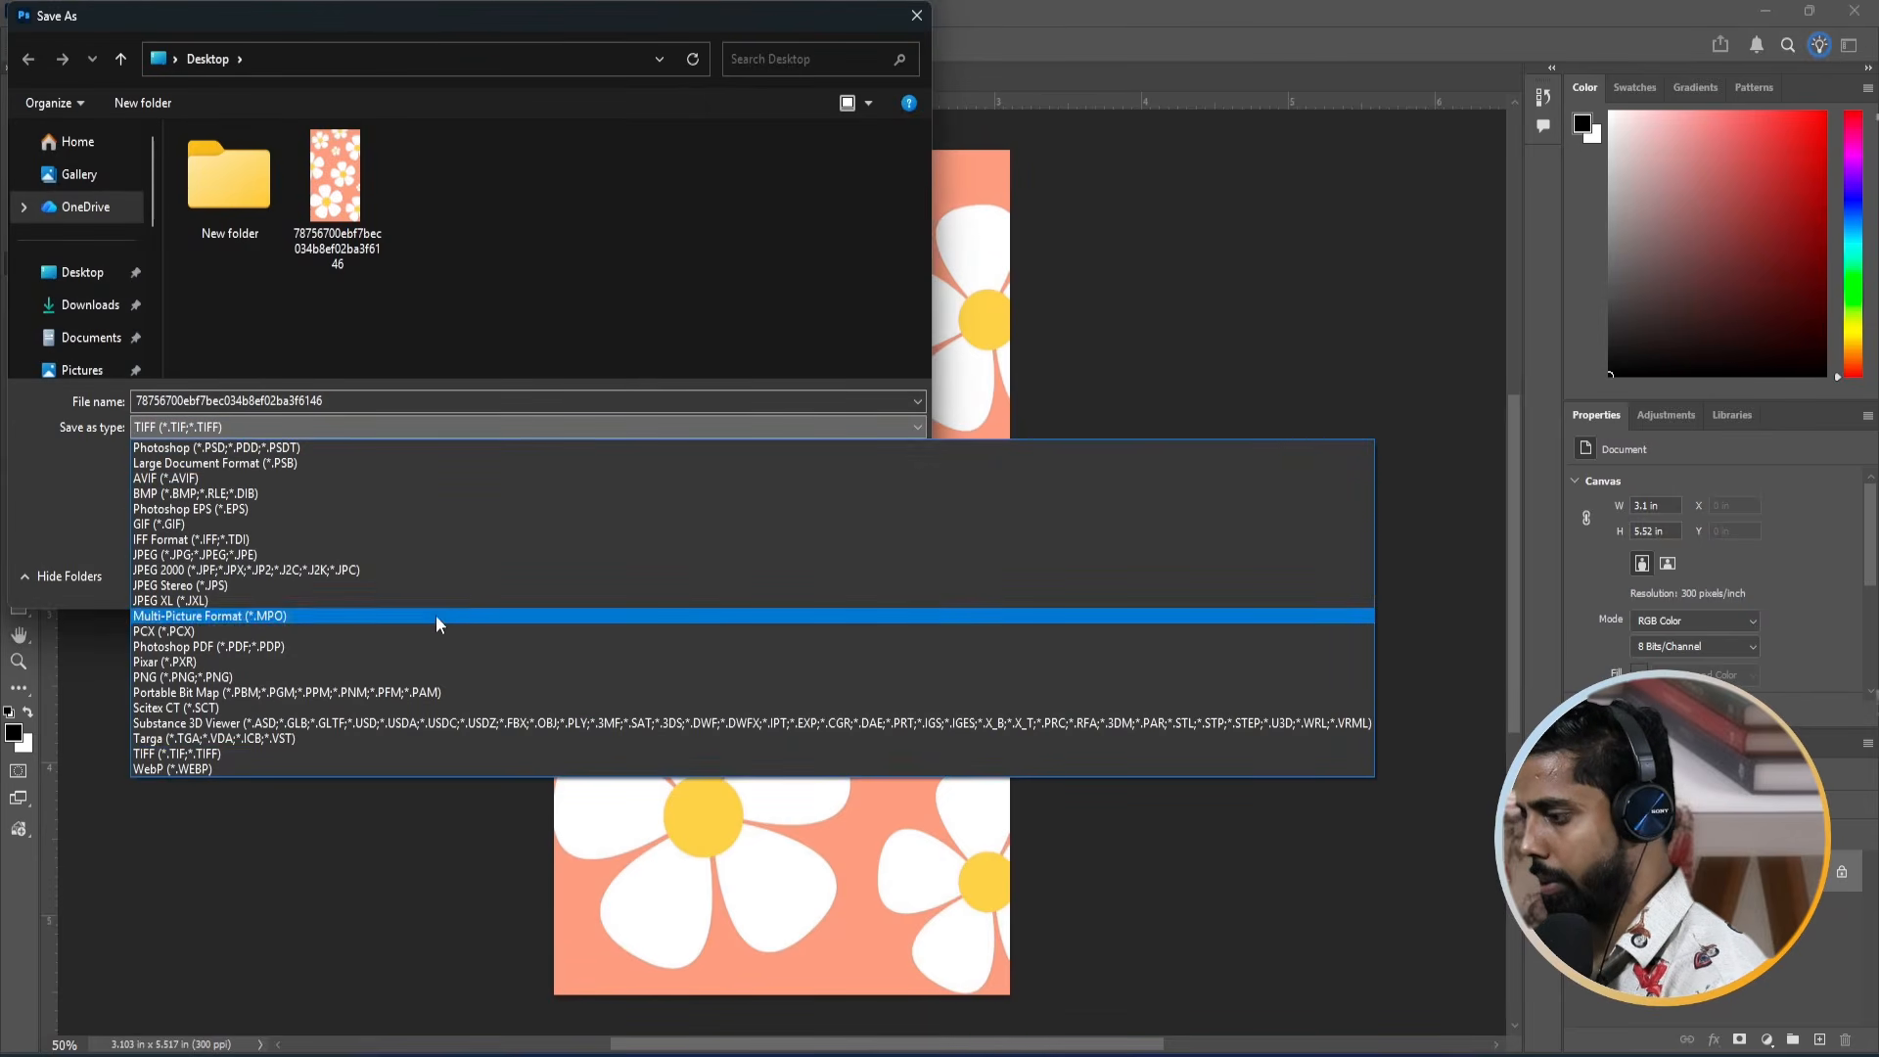
pyautogui.click(354, 754)
pyautogui.doubleClick(356, 401)
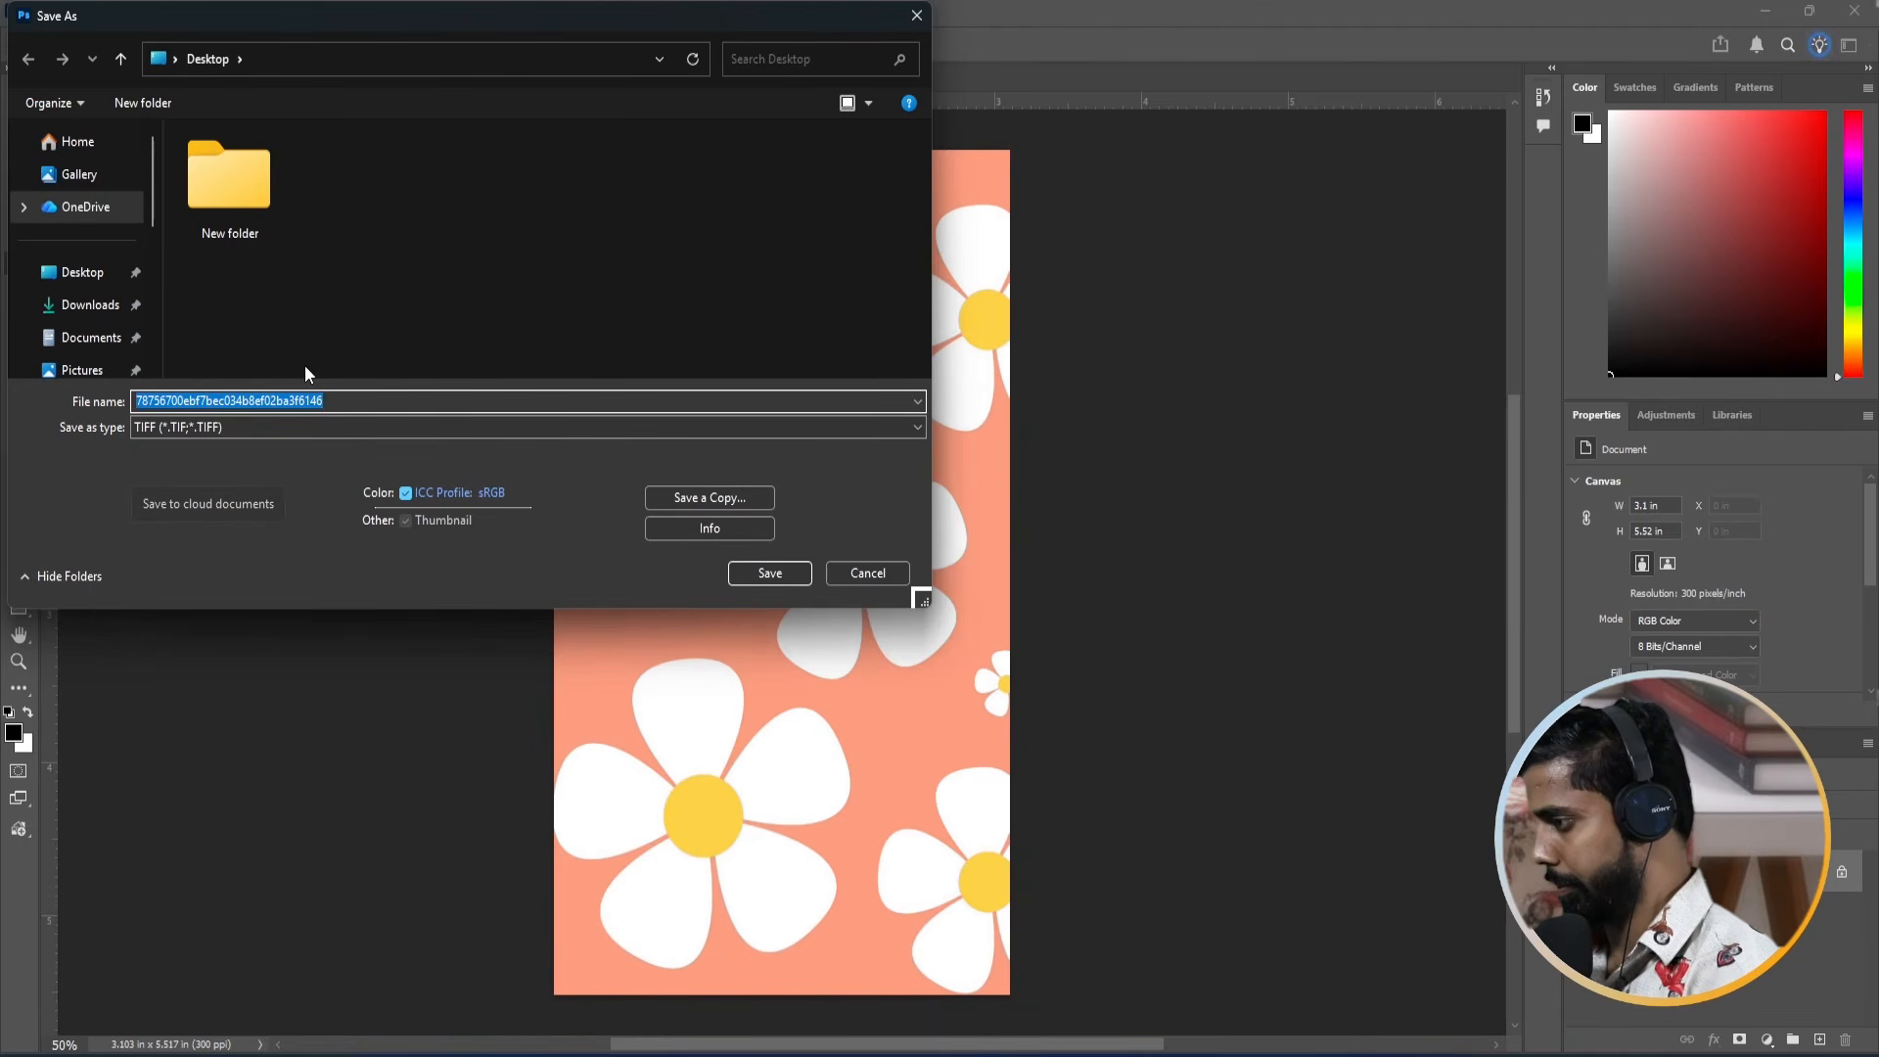
pyautogui.write('demo flower')
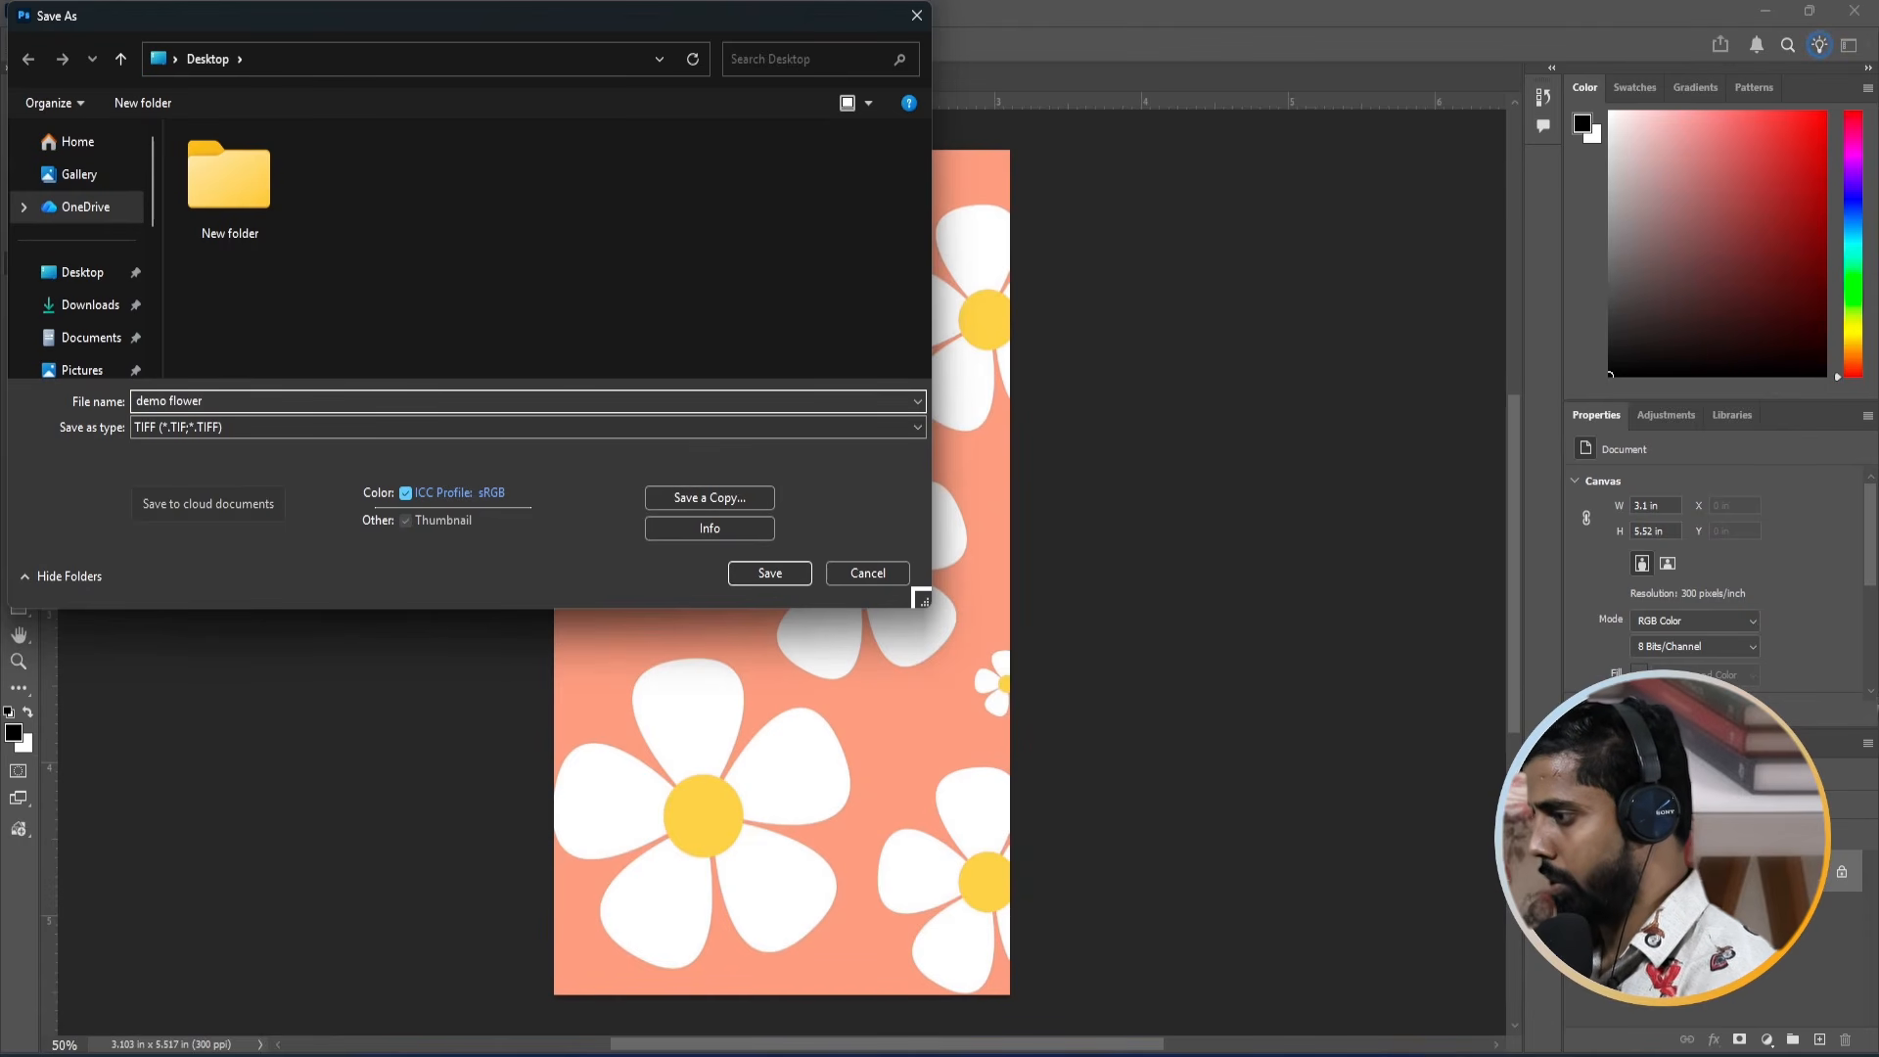
pyautogui.click(82, 273)
pyautogui.click(779, 576)
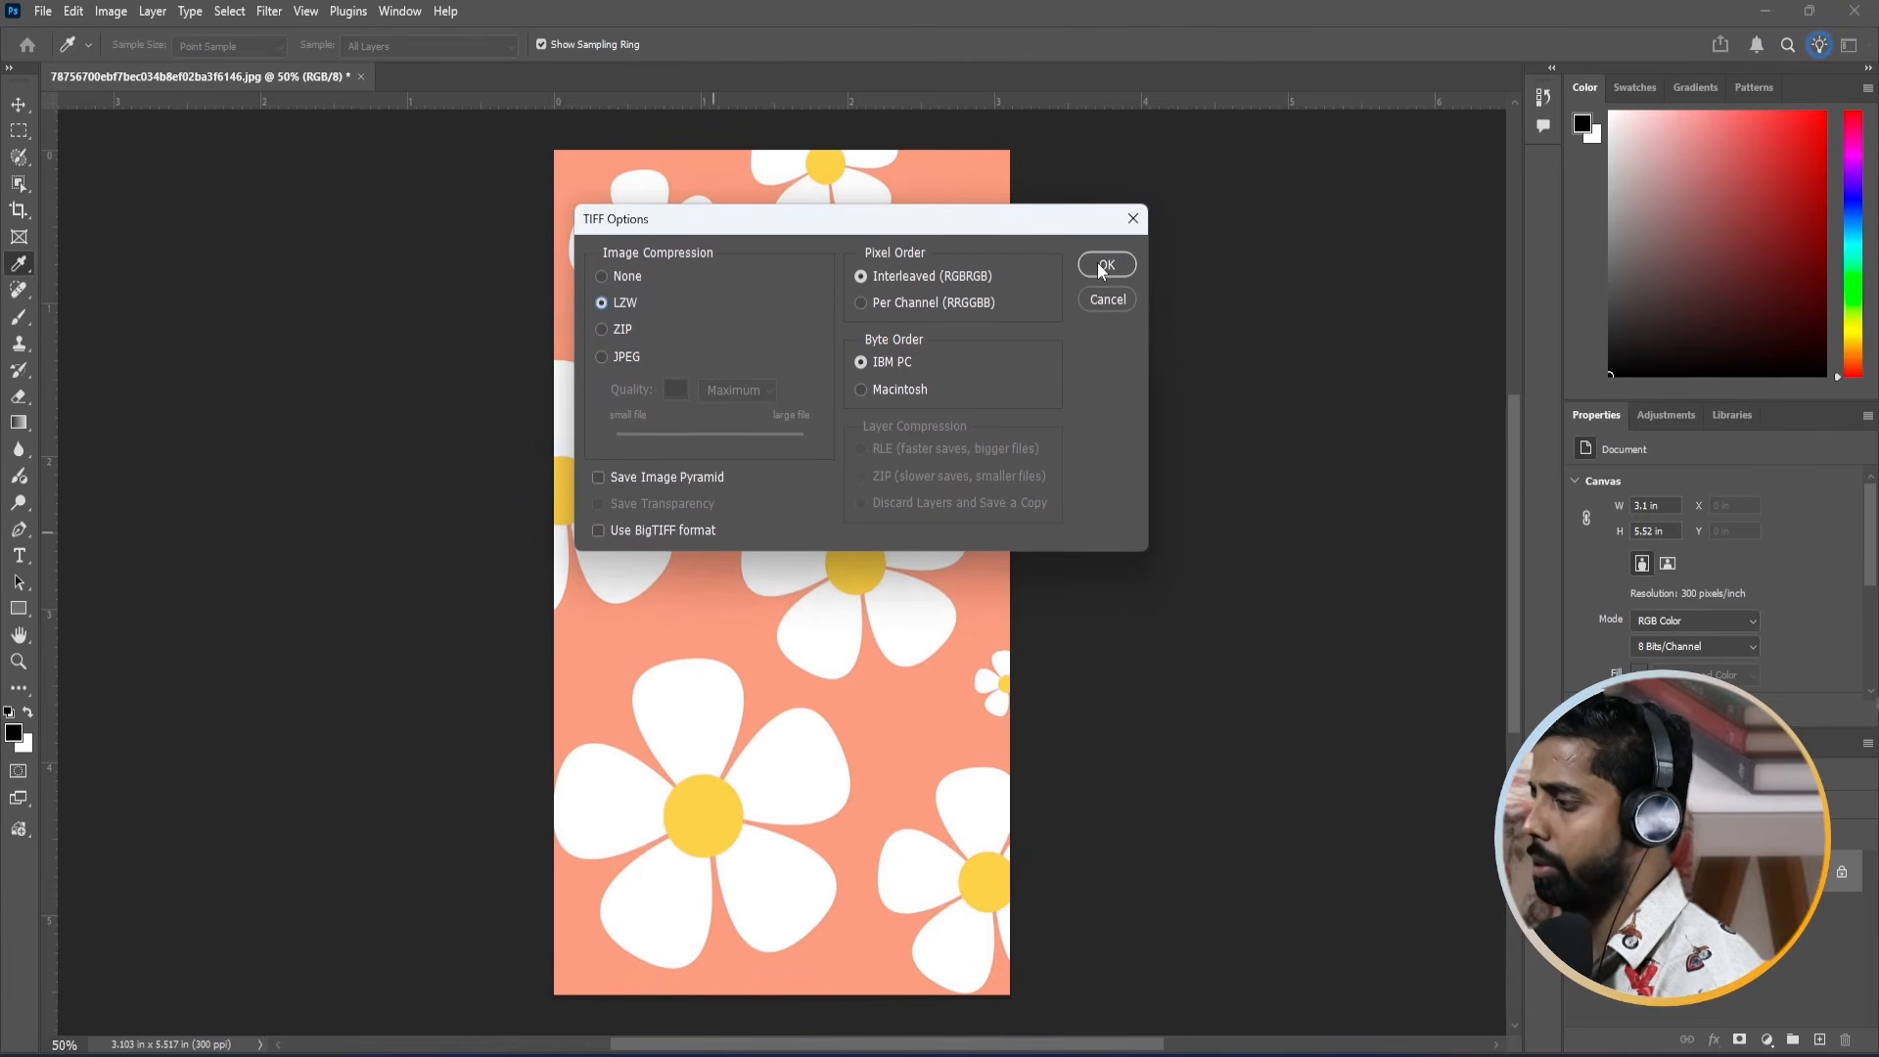
pyautogui.click(1104, 265)
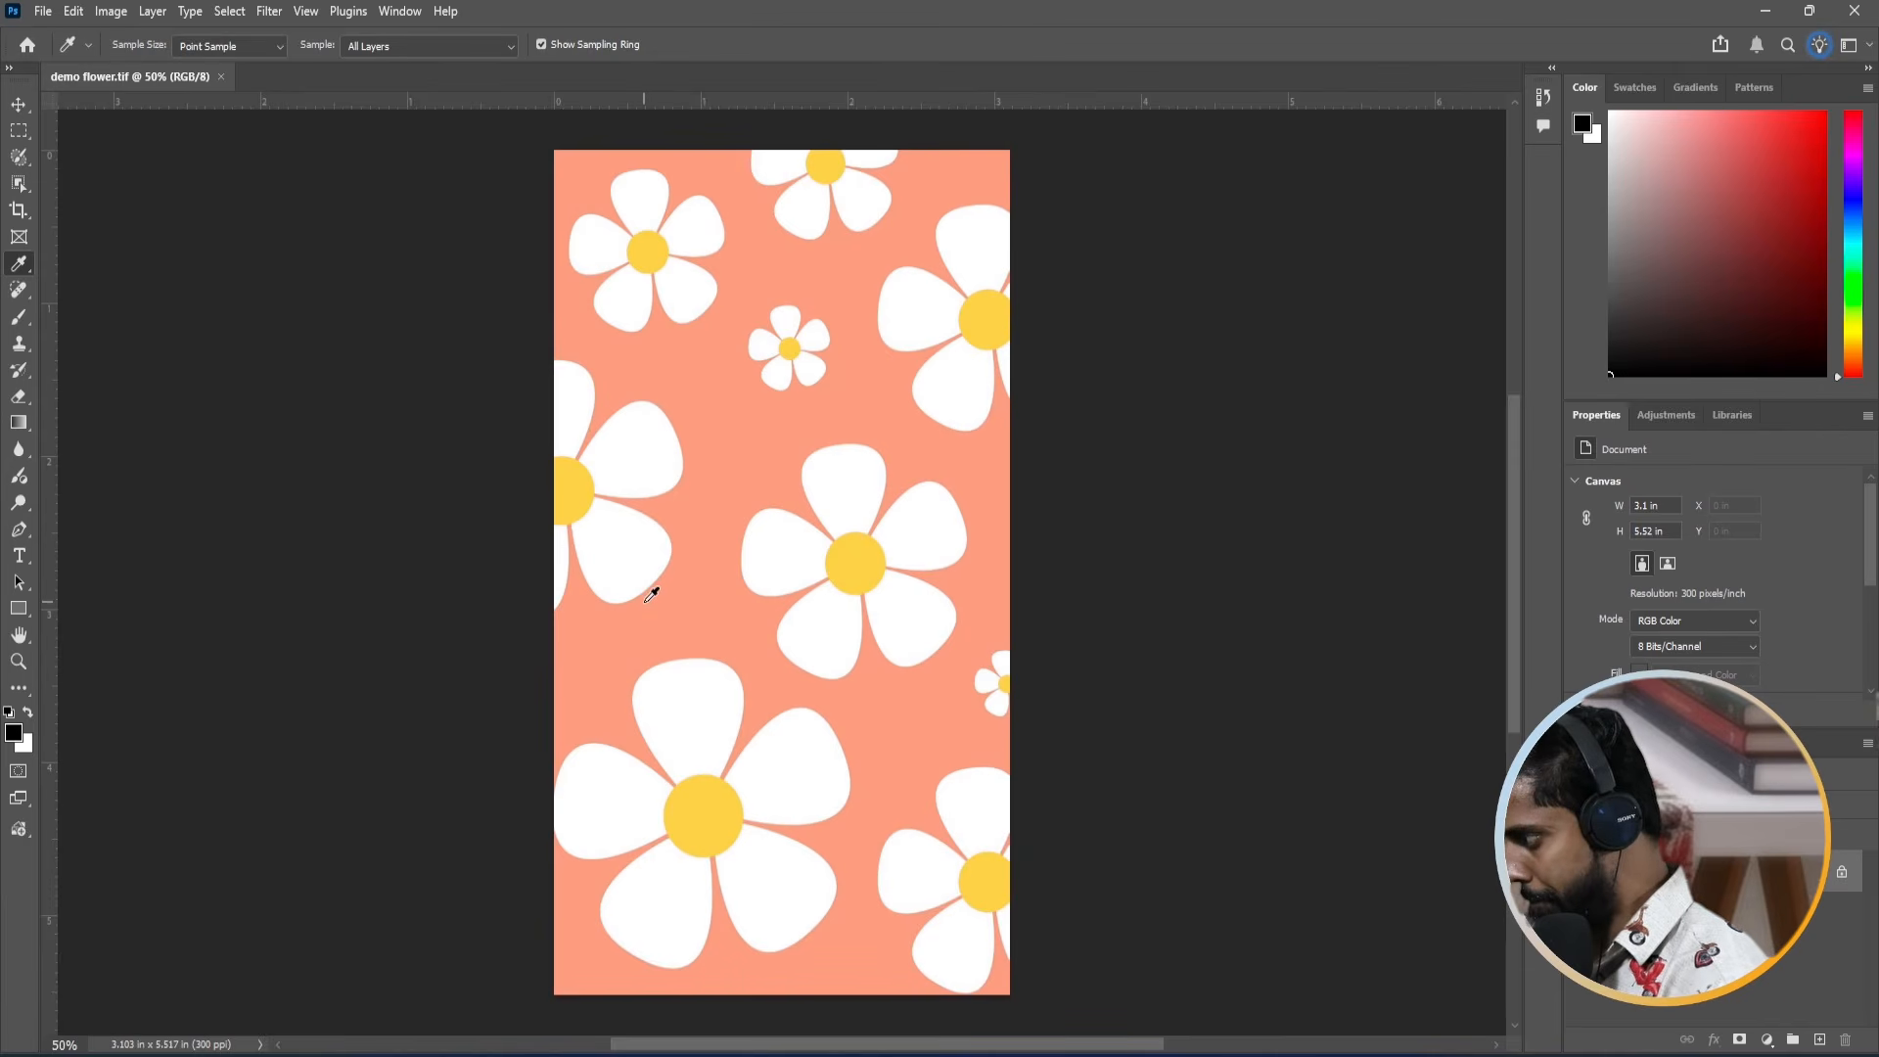
# Convert the locked background into an editable regular layer with the default settings.
pyautogui.press('o')
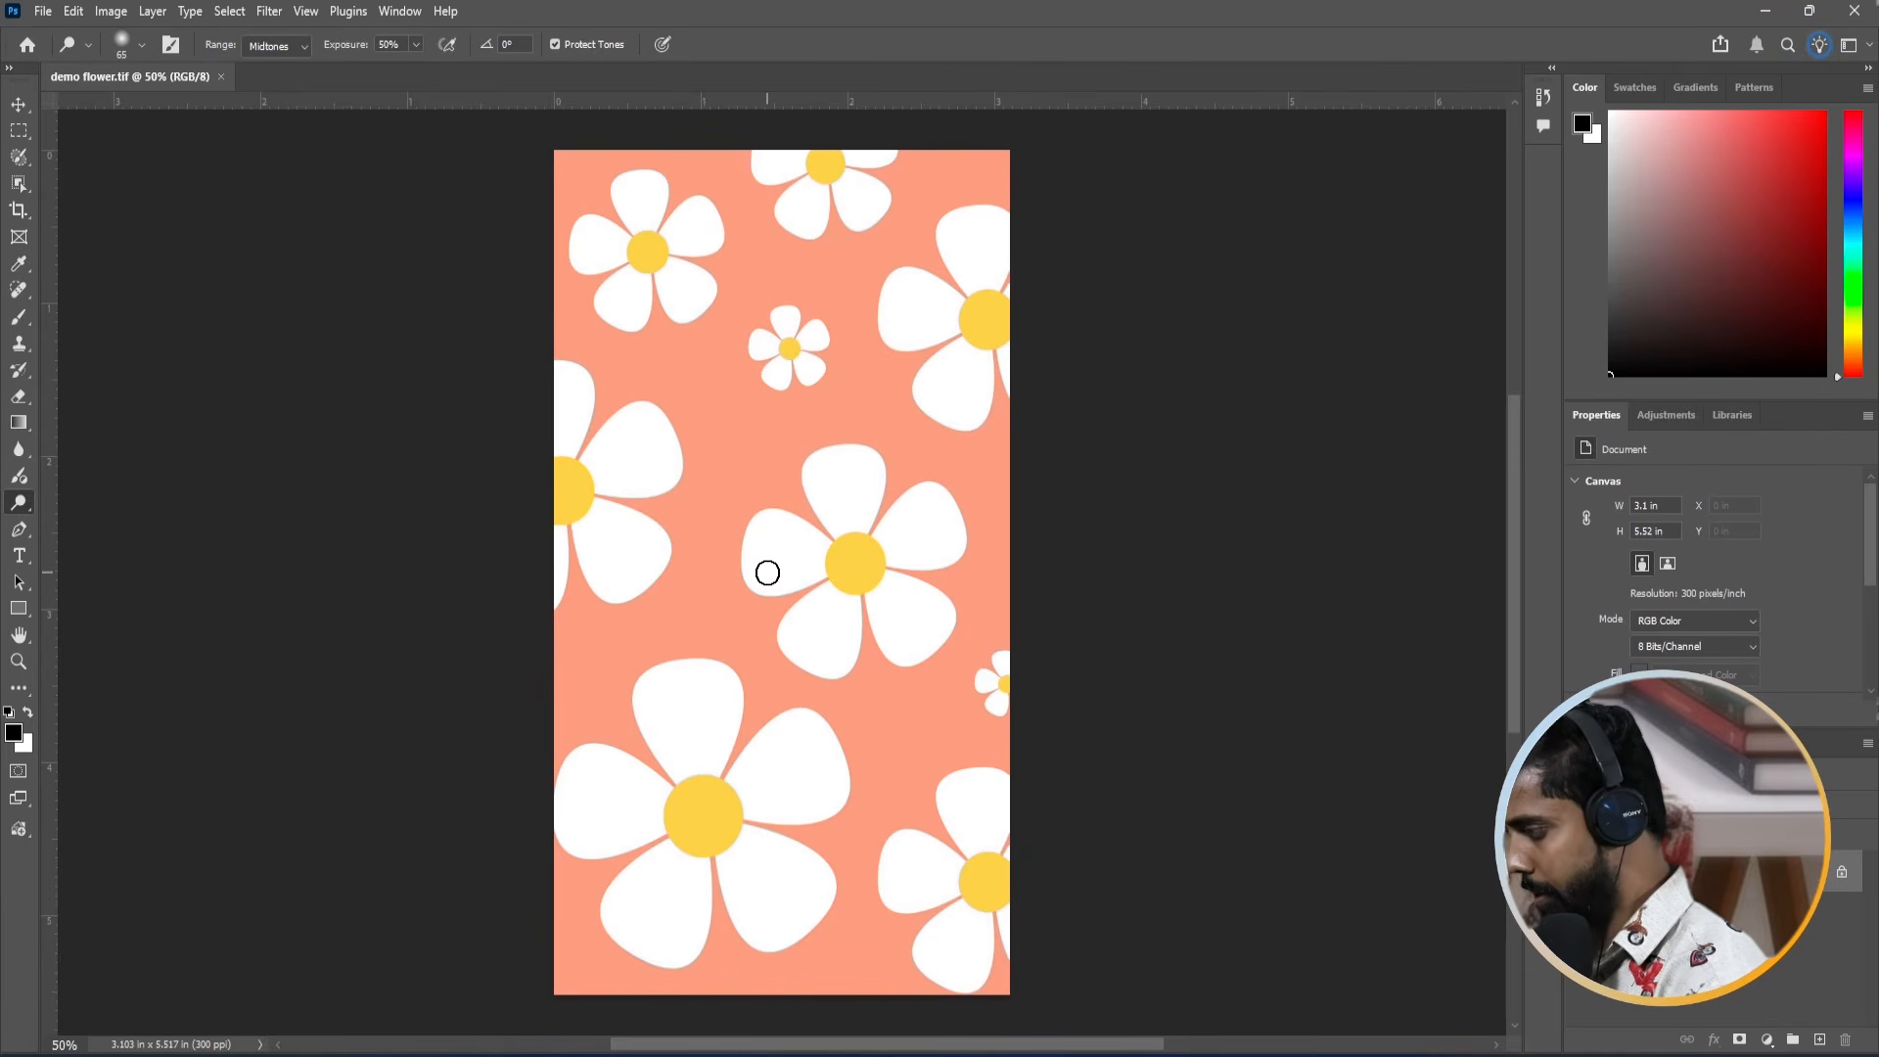
pyautogui.press('p')
pyautogui.doubleClick(1663, 871)
pyautogui.press('Return')
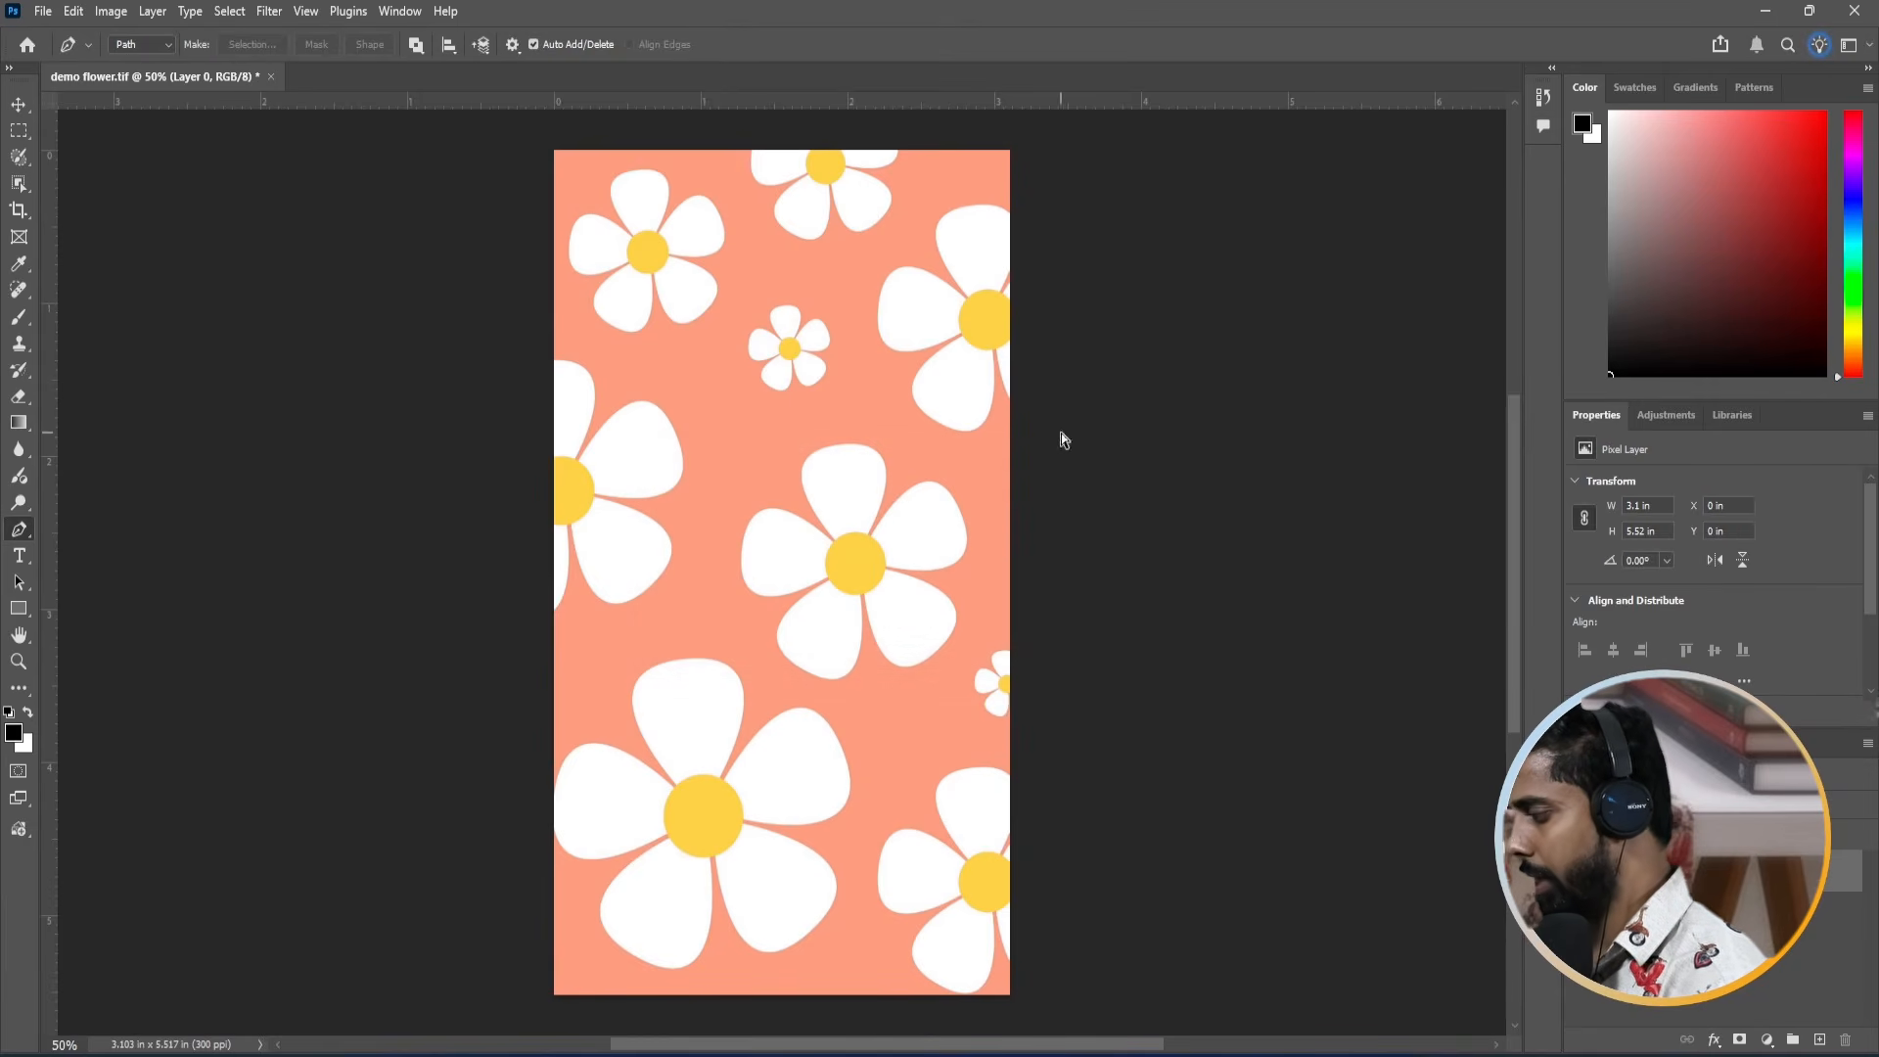
# Check the pattern's width and height in the Canvas Size settings without changing them.
pyautogui.scroll(-1, 803, 368)
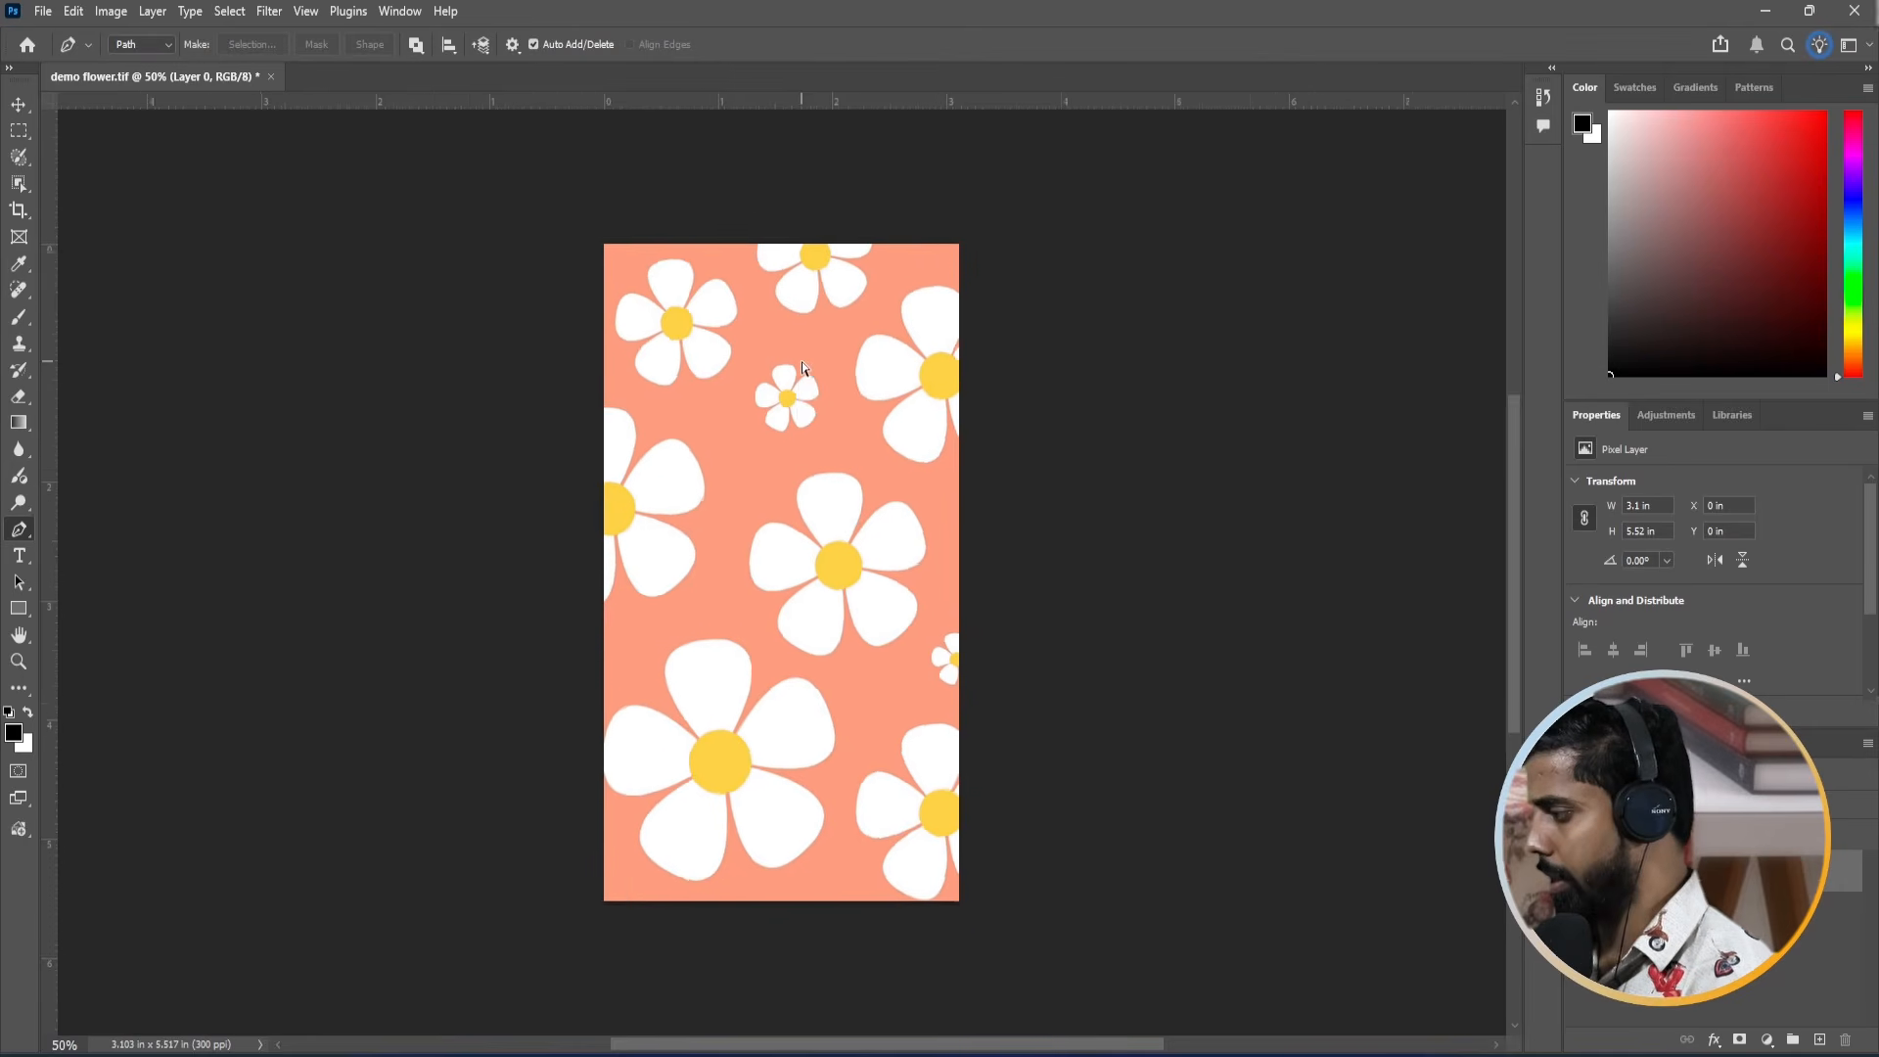
pyautogui.moveTo(779, 537); pyautogui.dragTo(573, 469)
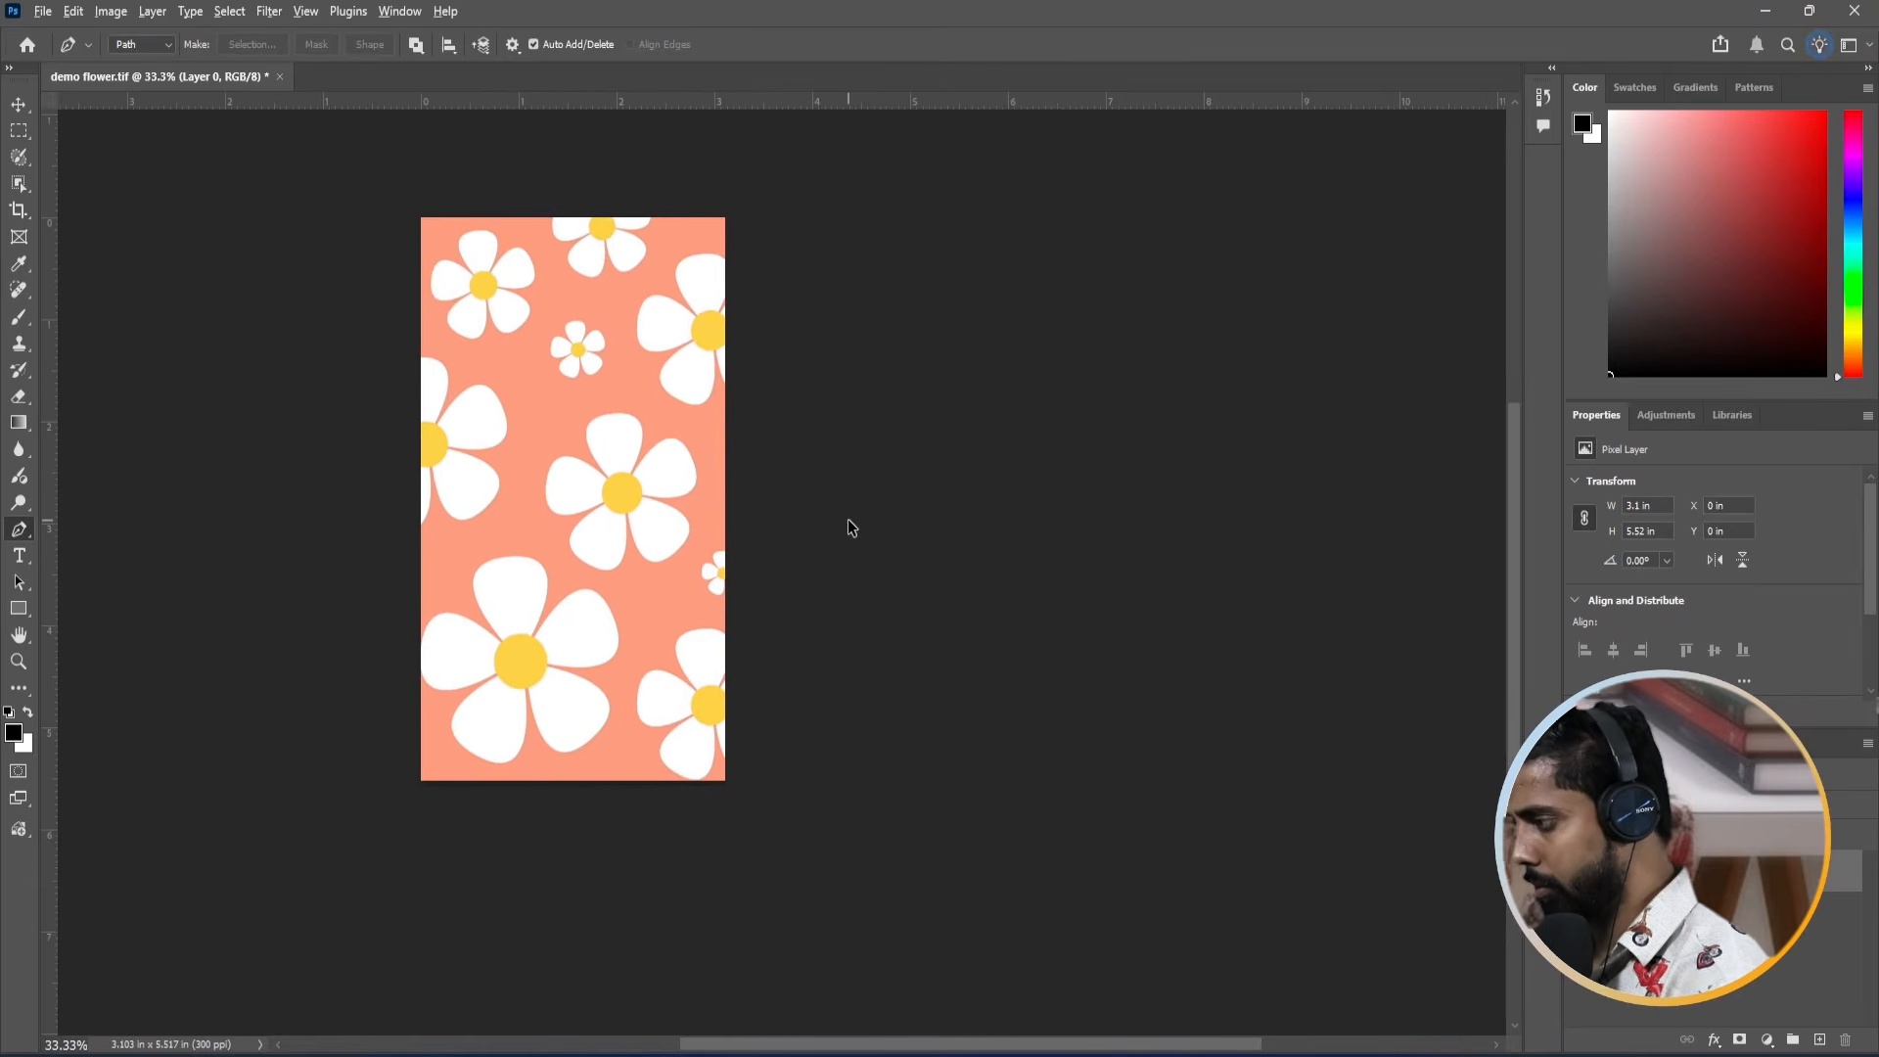
pyautogui.hotkey('ctrl', 'alt', 'c')
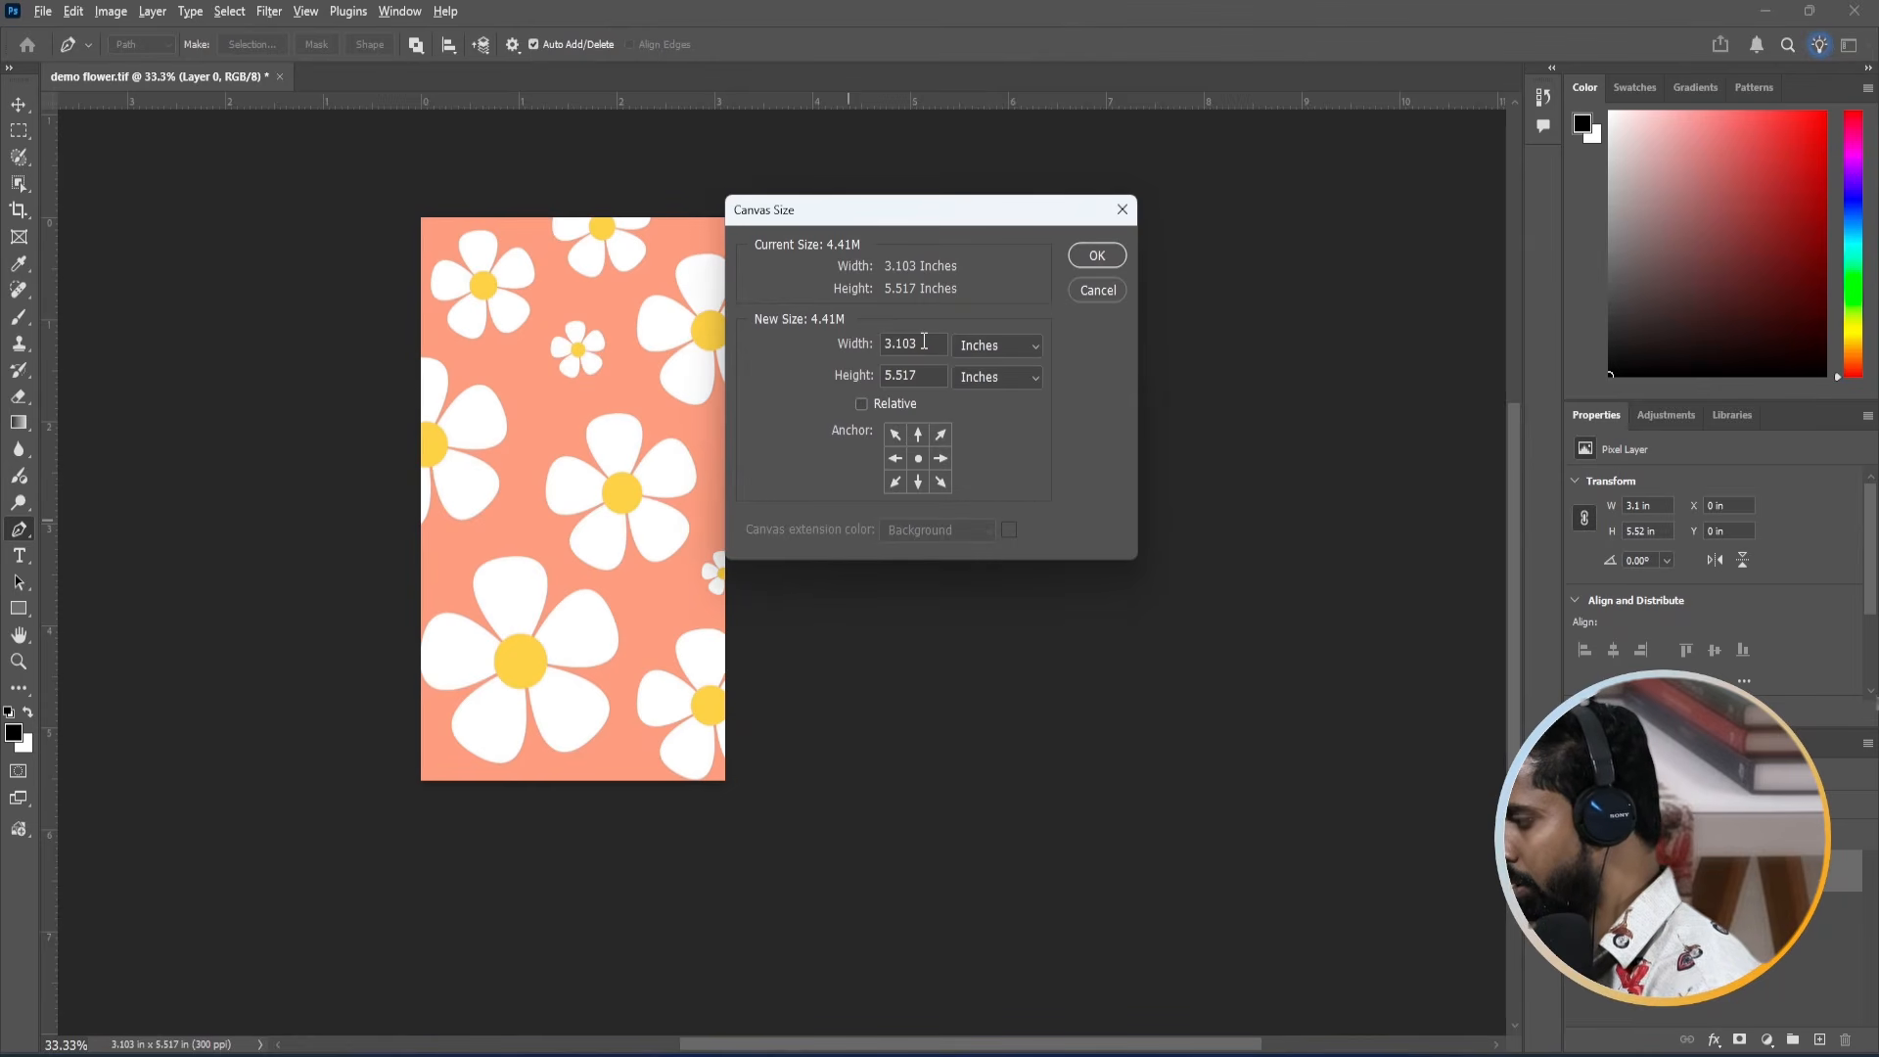
pyautogui.press('Escape')
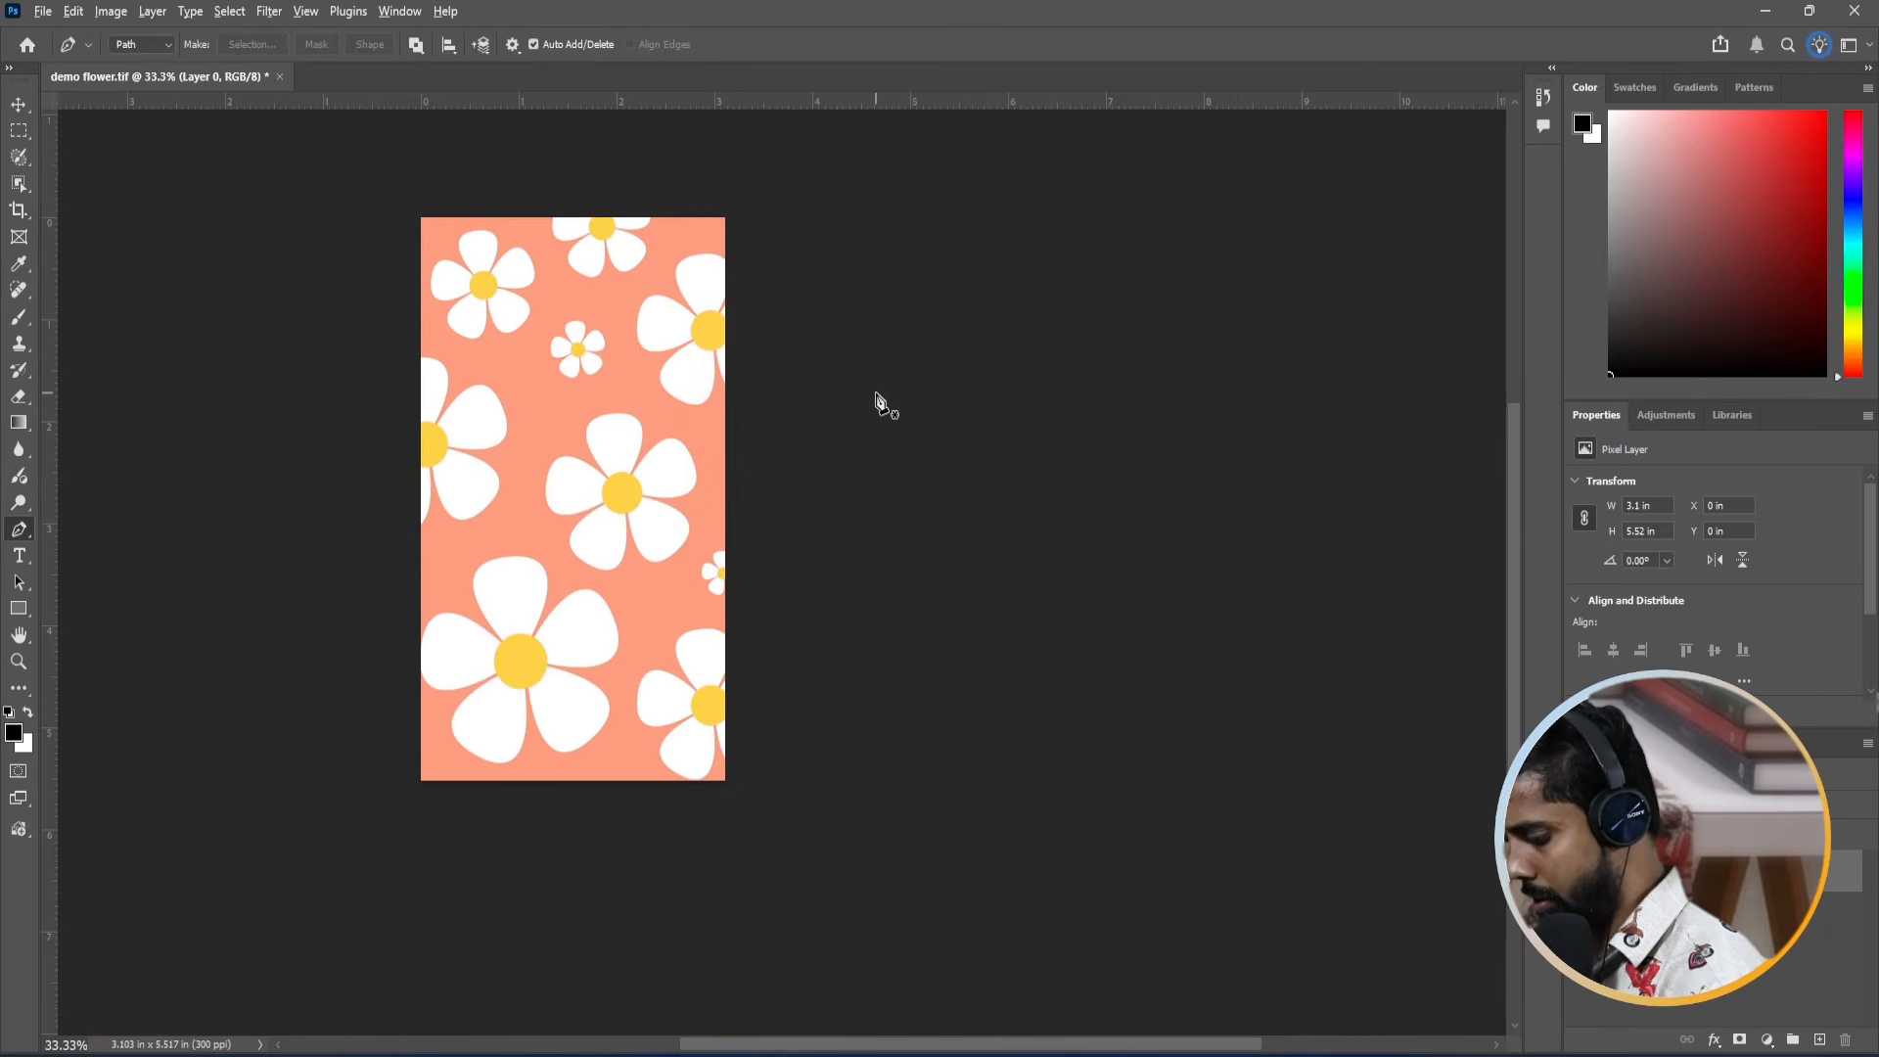
# Try to extend the canvas proportionally on all sides of the pattern with the Crop tool.
pyautogui.press('c')
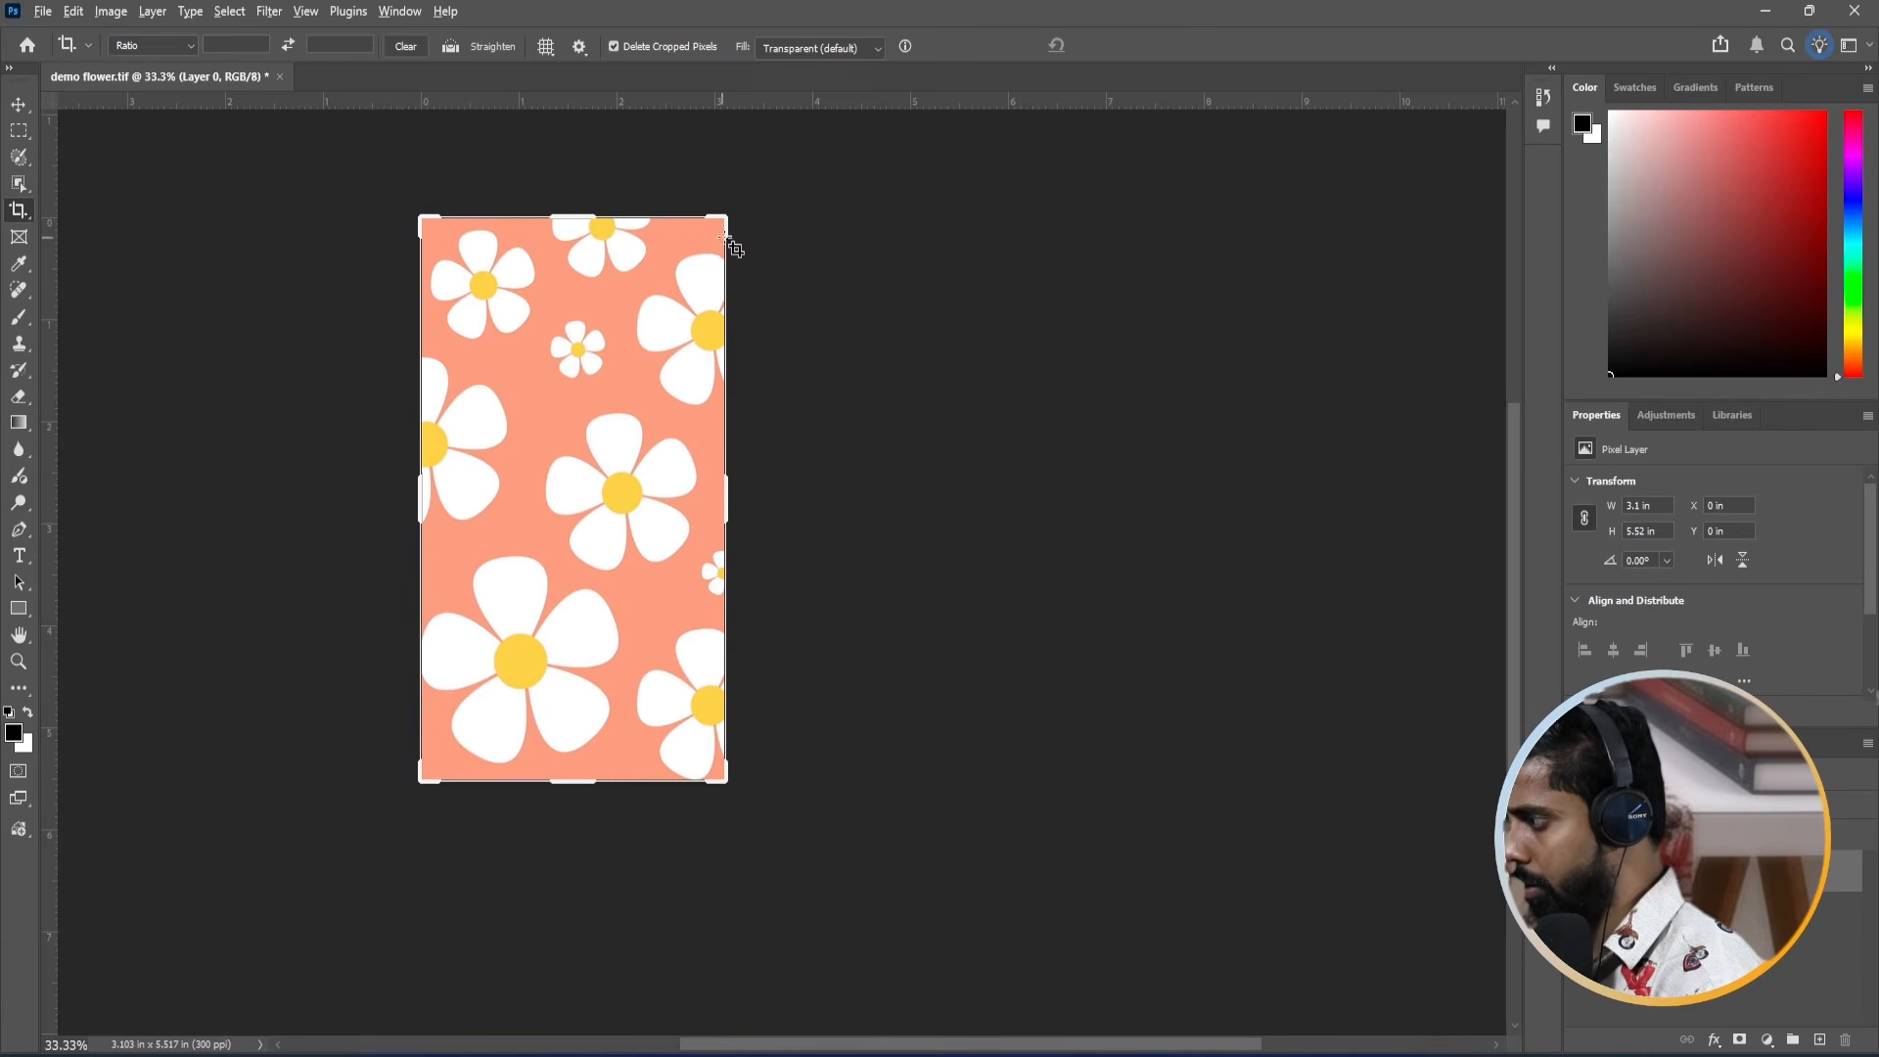
pyautogui.press('Return')
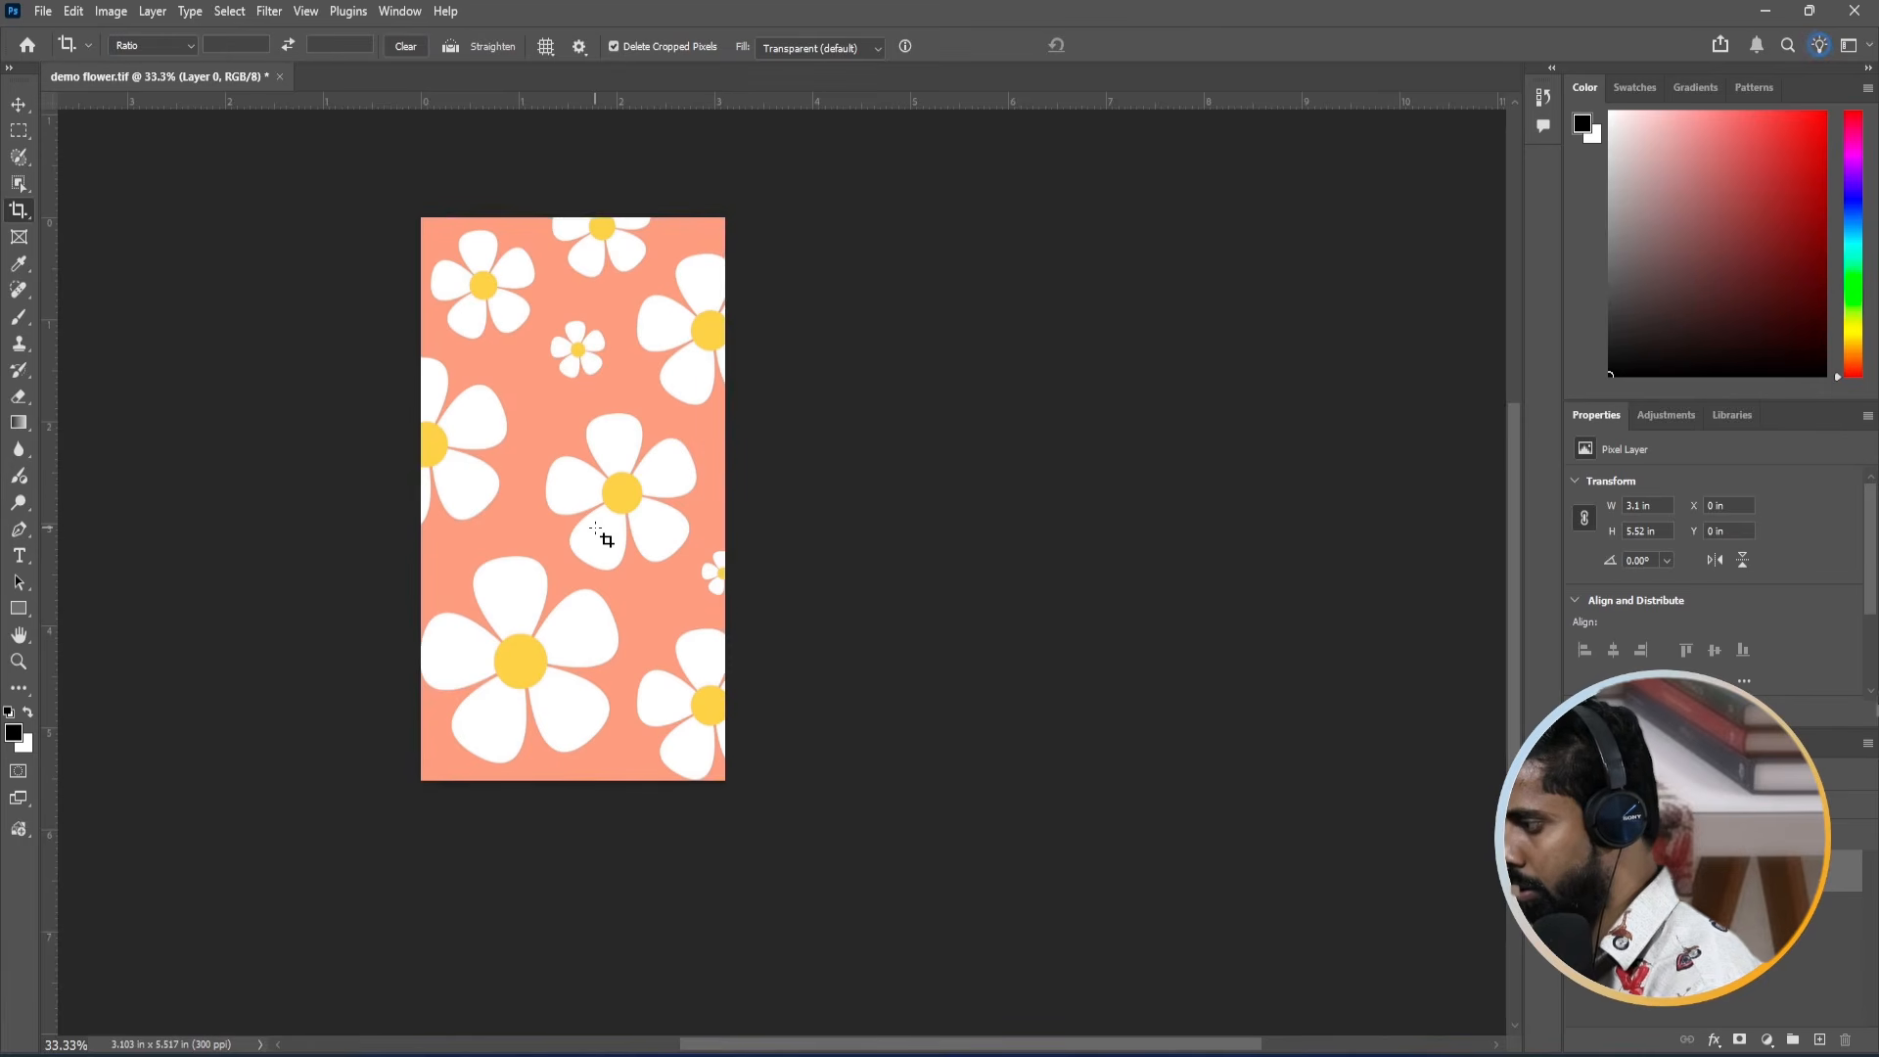
pyautogui.press('p')
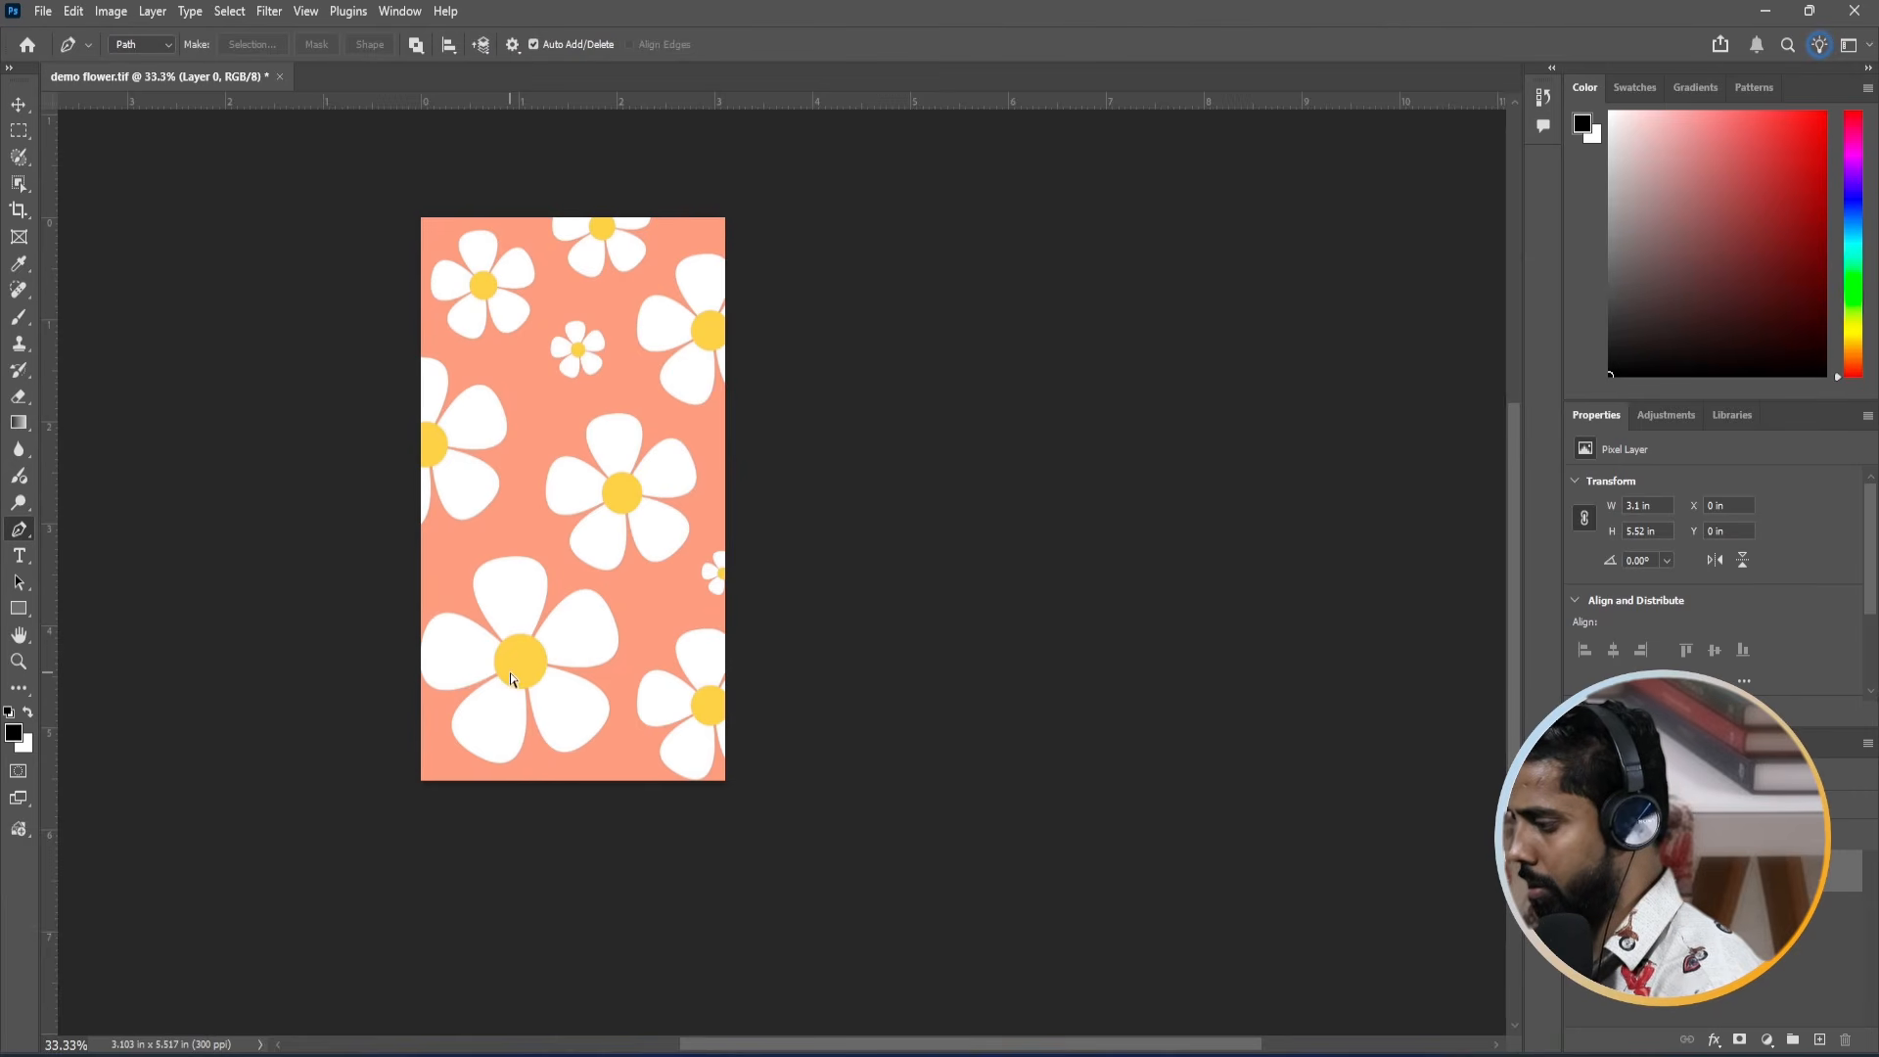
pyautogui.press('c')
pyautogui.moveTo(721, 211); pyautogui.dragTo(756, 164)
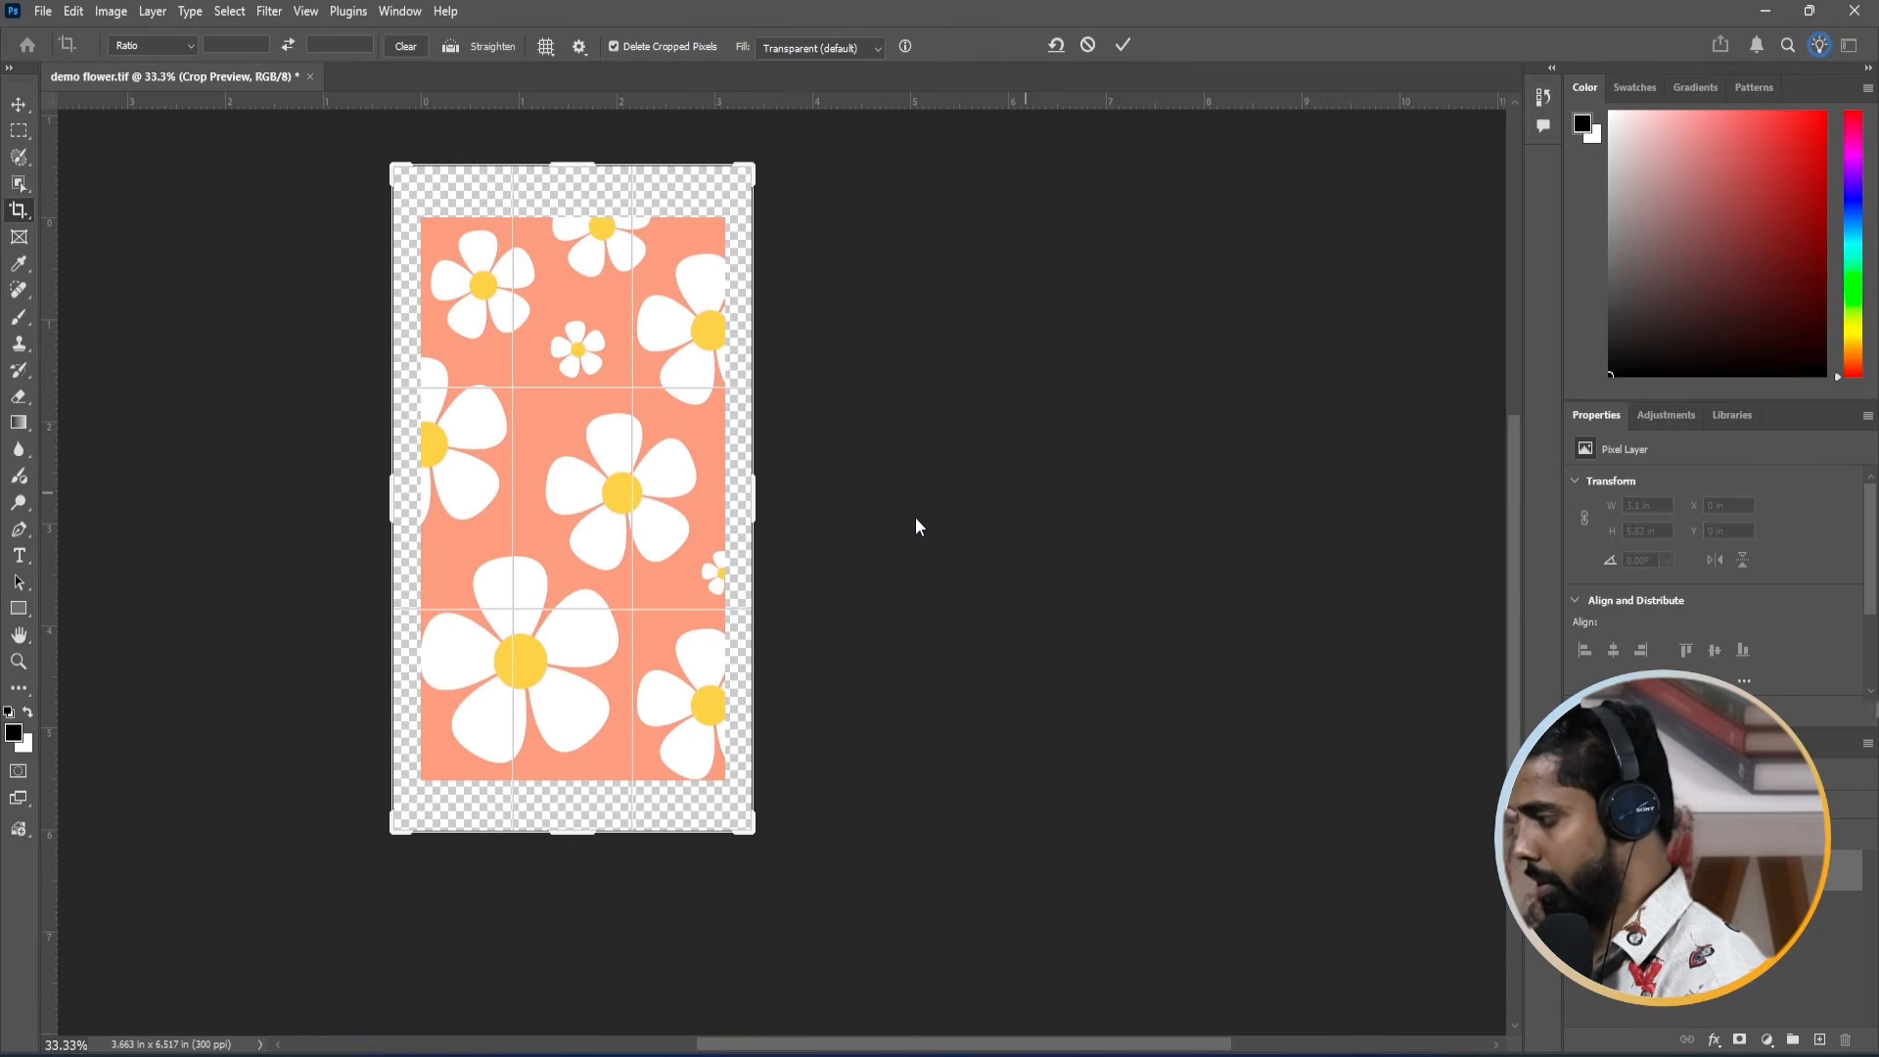
pyautogui.press('Escape')
pyautogui.press('v')
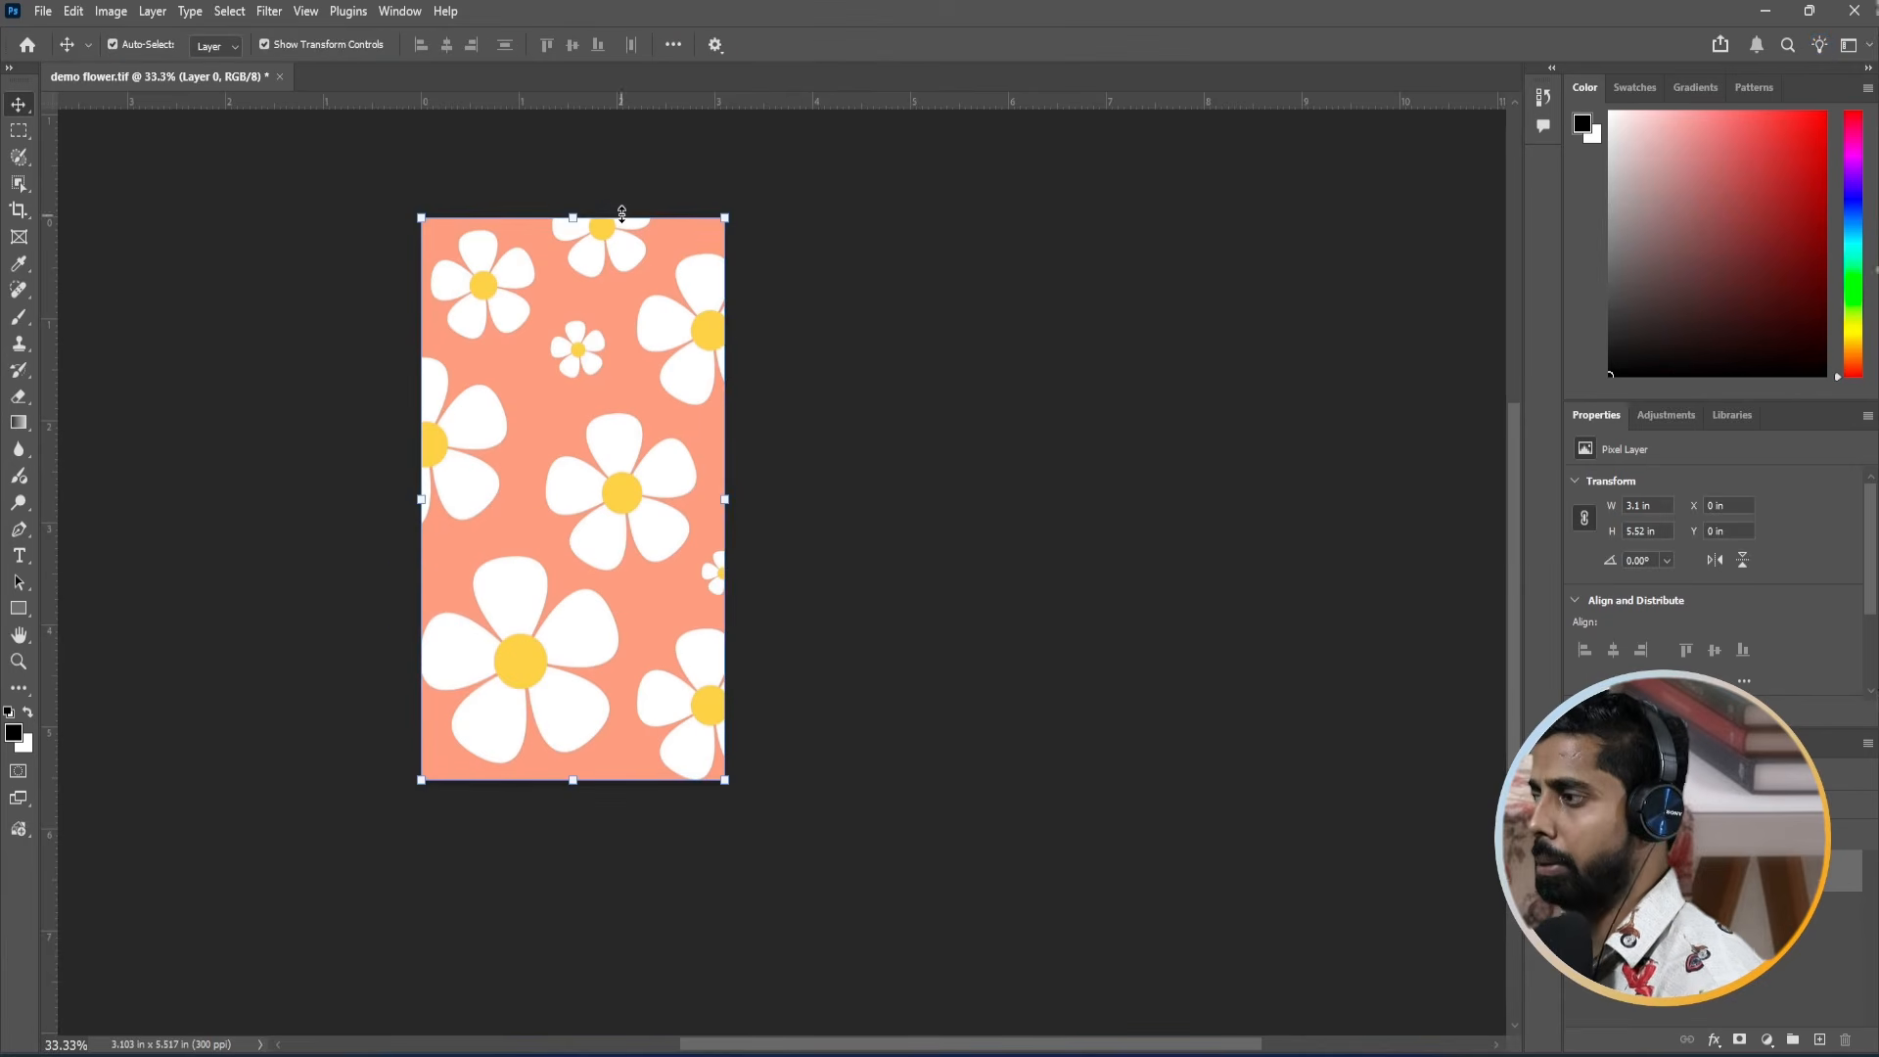
# Start an Indexed Color conversion of the flower pattern and reduce the palette to 6 colors.
pyautogui.click(110, 12)
pyautogui.moveTo(144, 69)
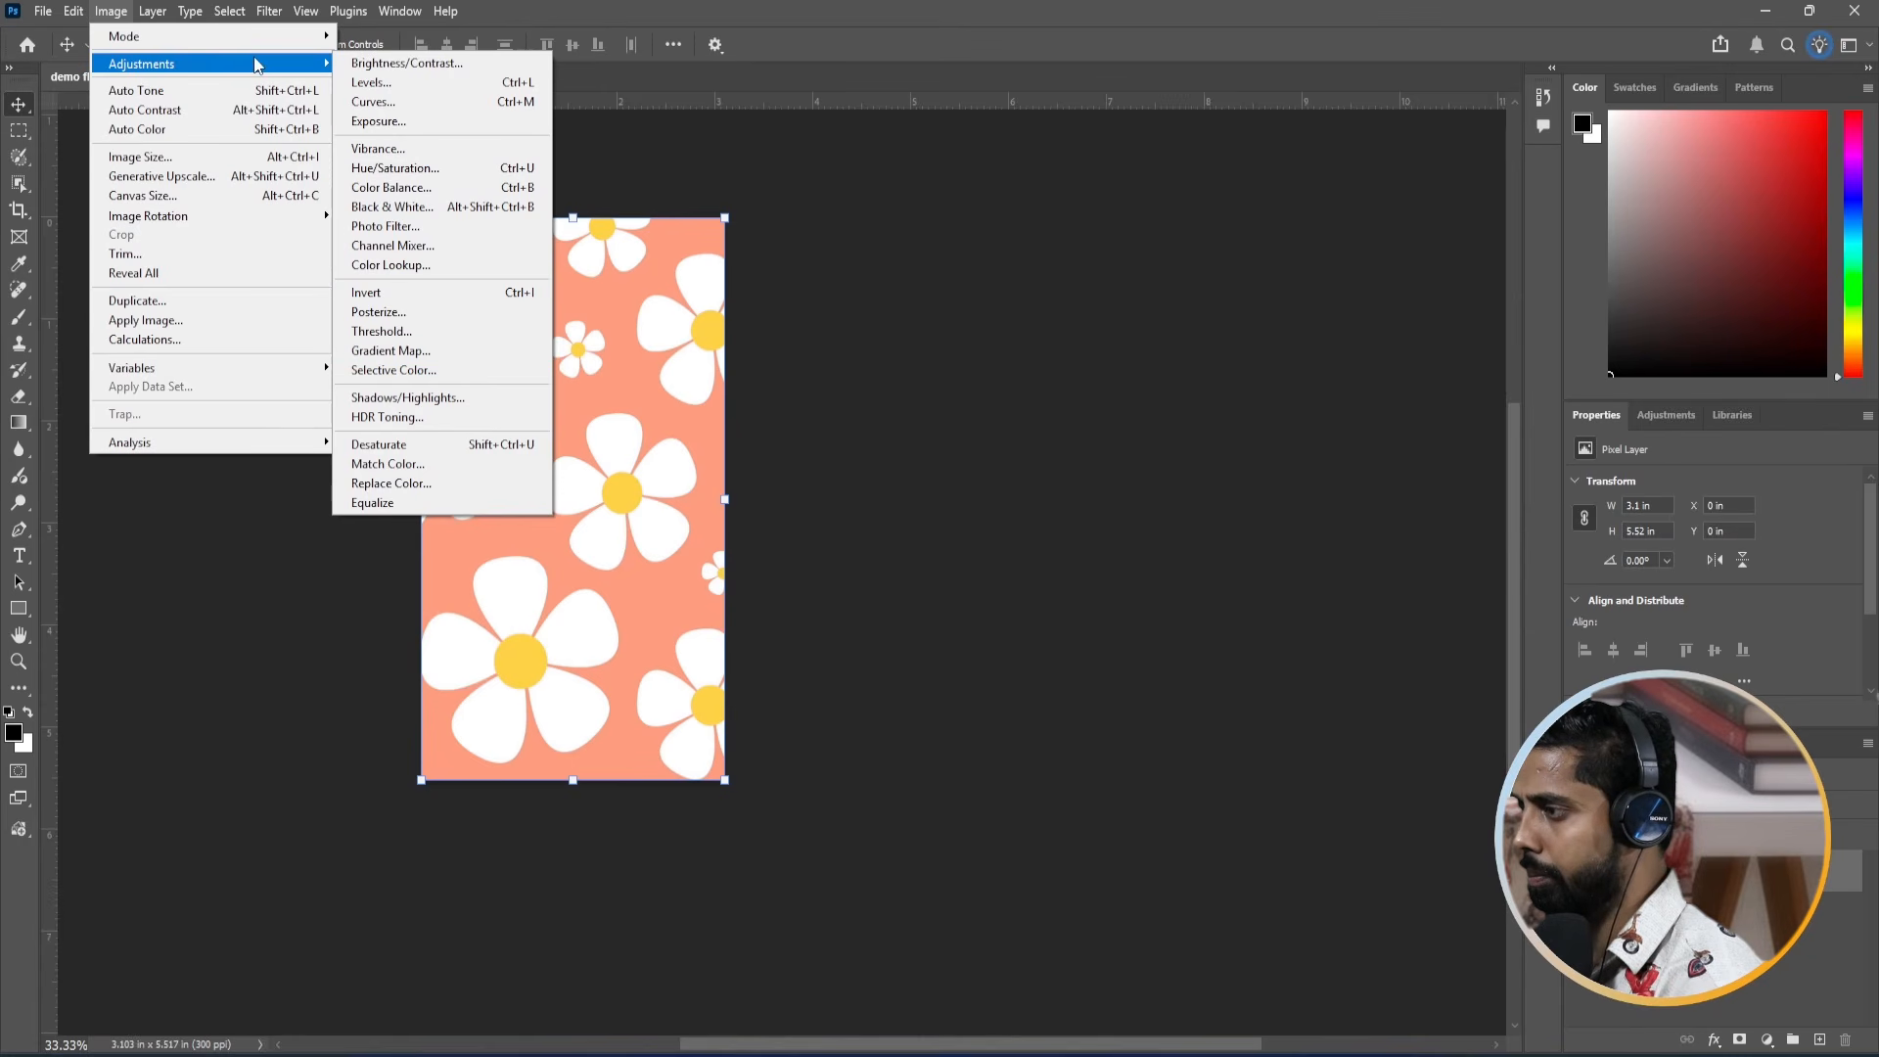
pyautogui.moveTo(245, 36)
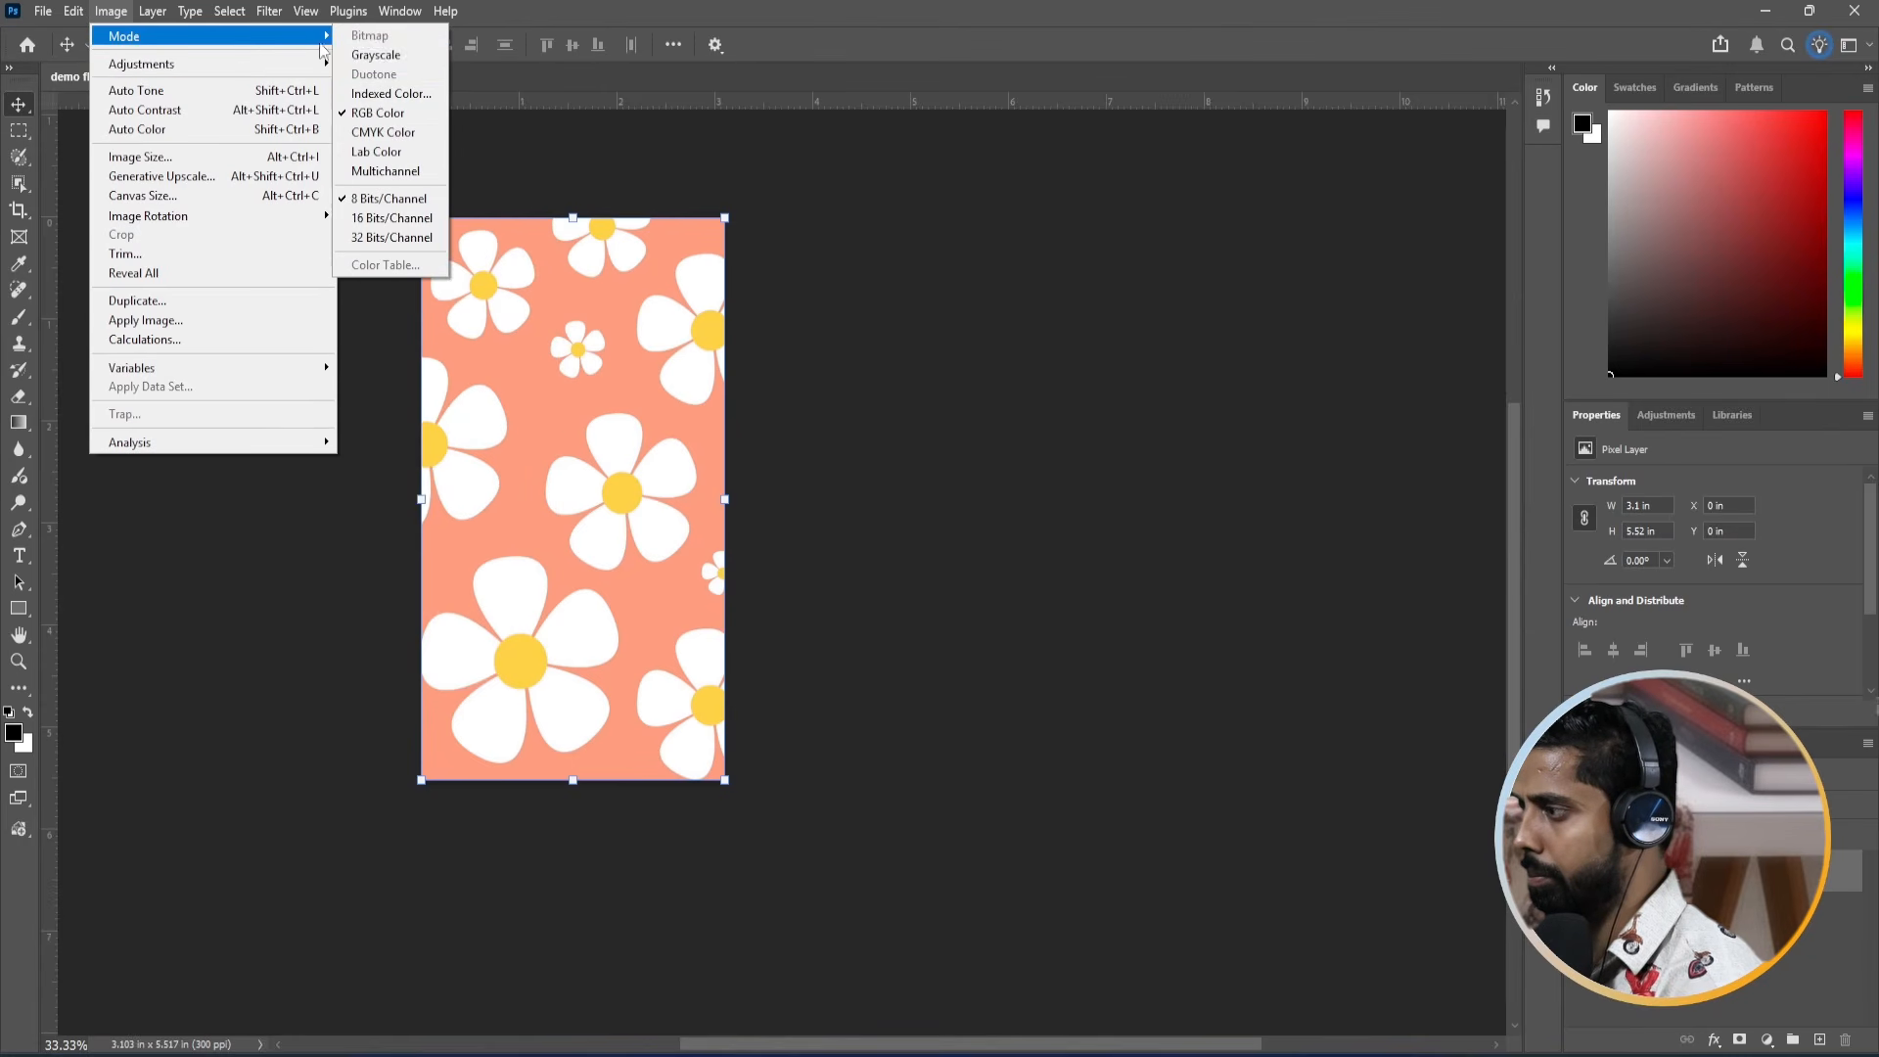
pyautogui.click(381, 96)
pyautogui.moveTo(616, 431); pyautogui.dragTo(789, 585)
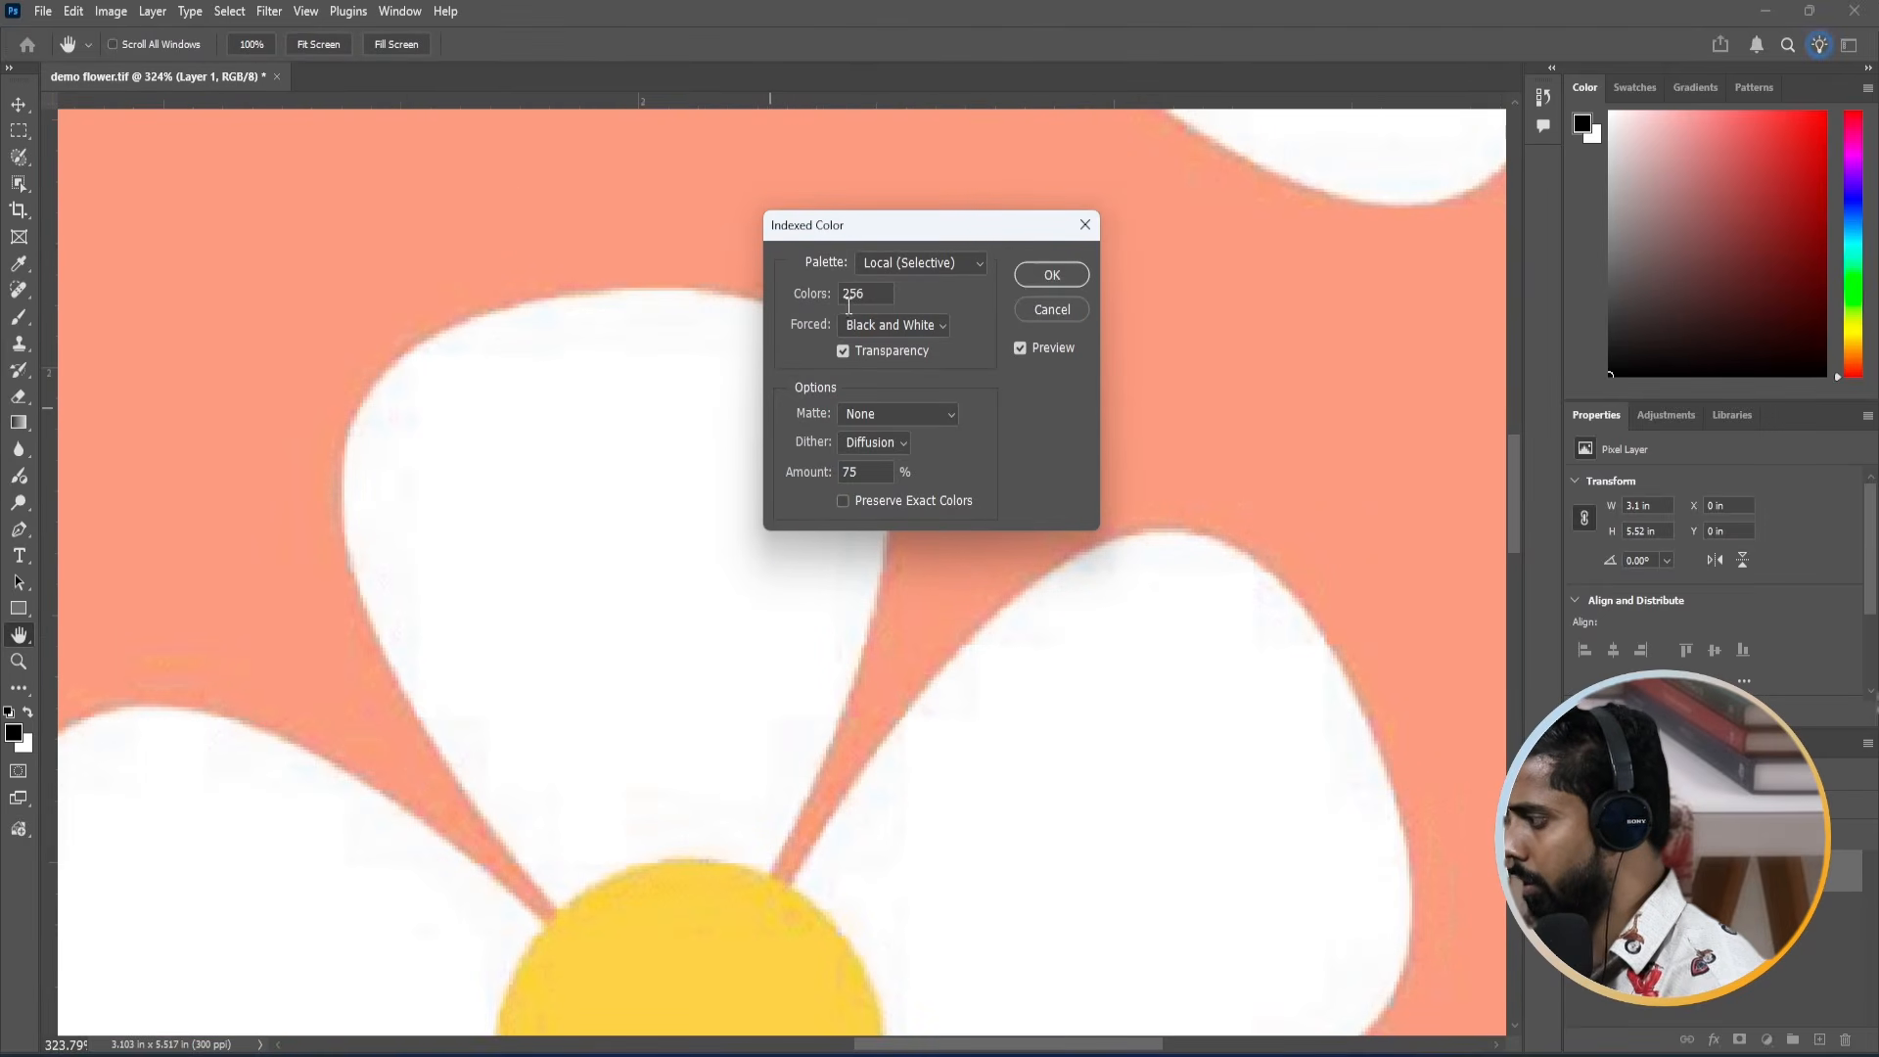
pyautogui.moveTo(873, 292); pyautogui.dragTo(830, 299)
pyautogui.press('Tab')
pyautogui.moveTo(867, 292); pyautogui.dragTo(782, 314)
pyautogui.write('6')
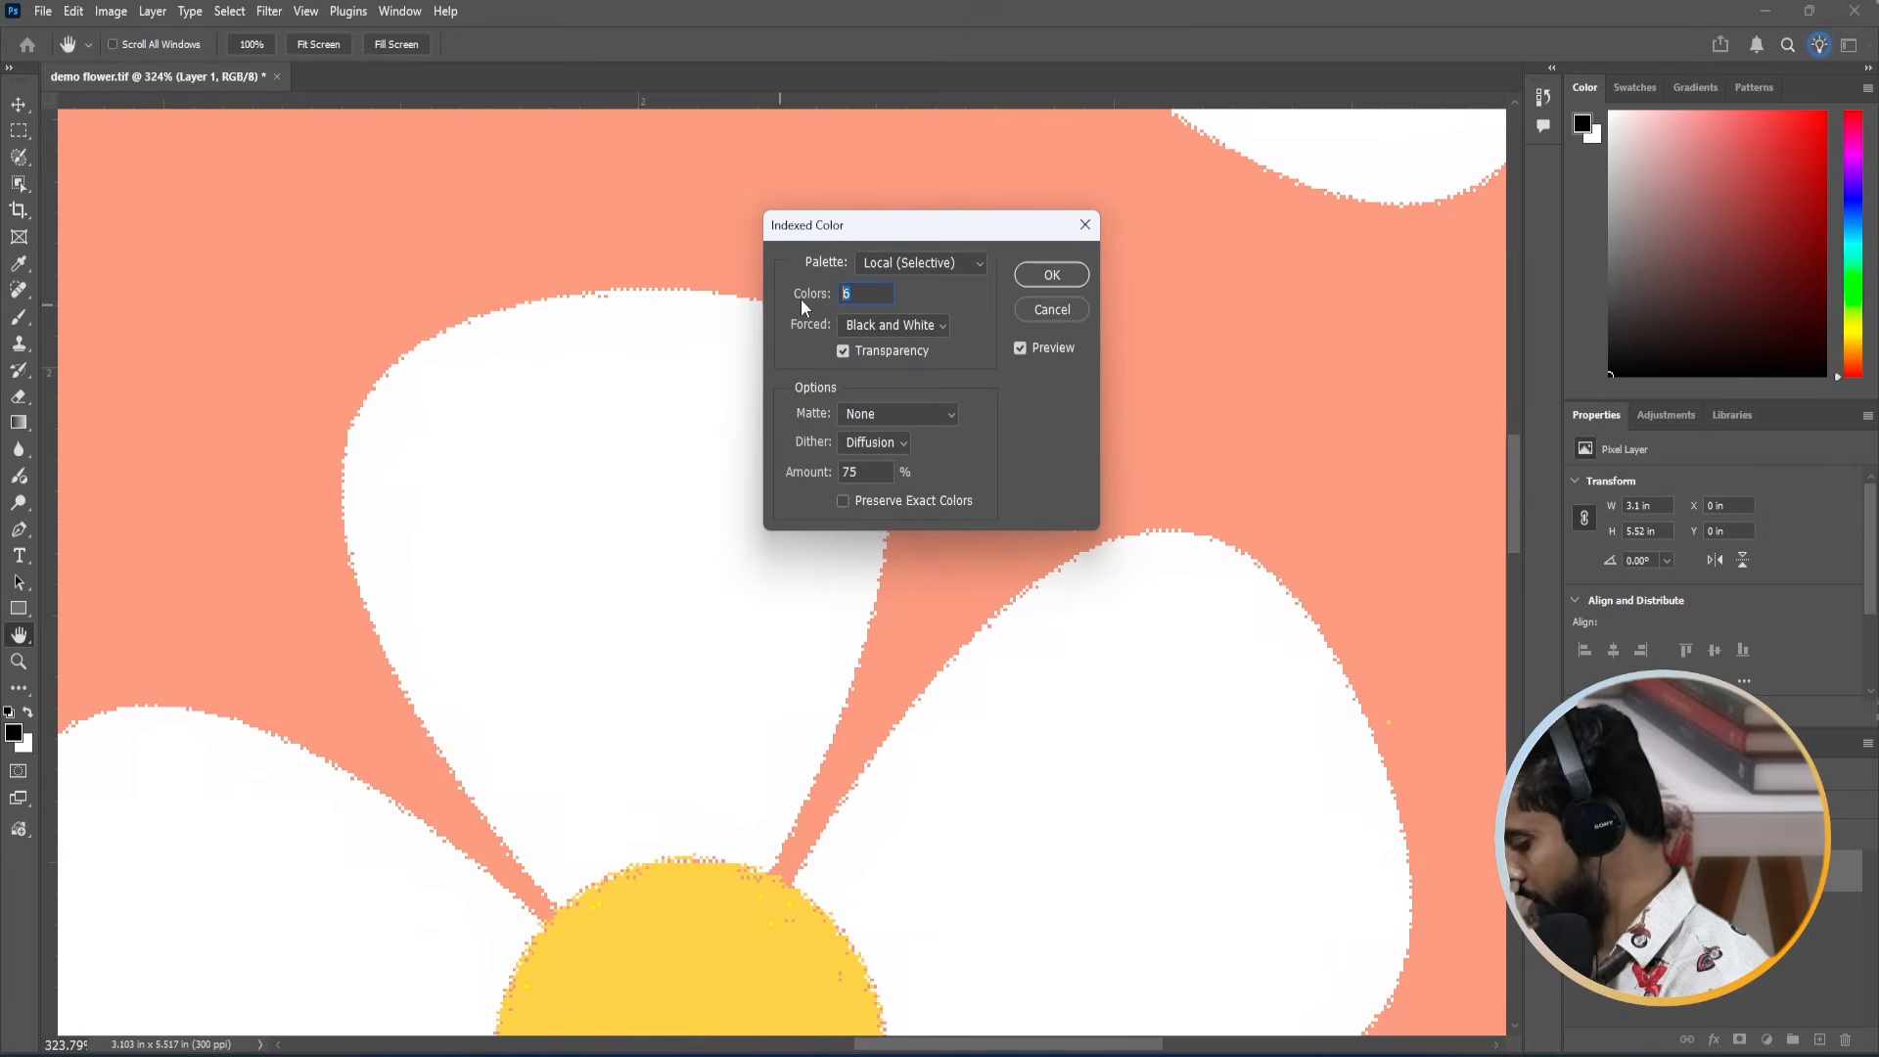
# Try palettes of 16 and 8 colors in the Indexed Color settings, comparing the petal edges with and without the preview.
pyautogui.click(1021, 348)
pyautogui.click(1020, 349)
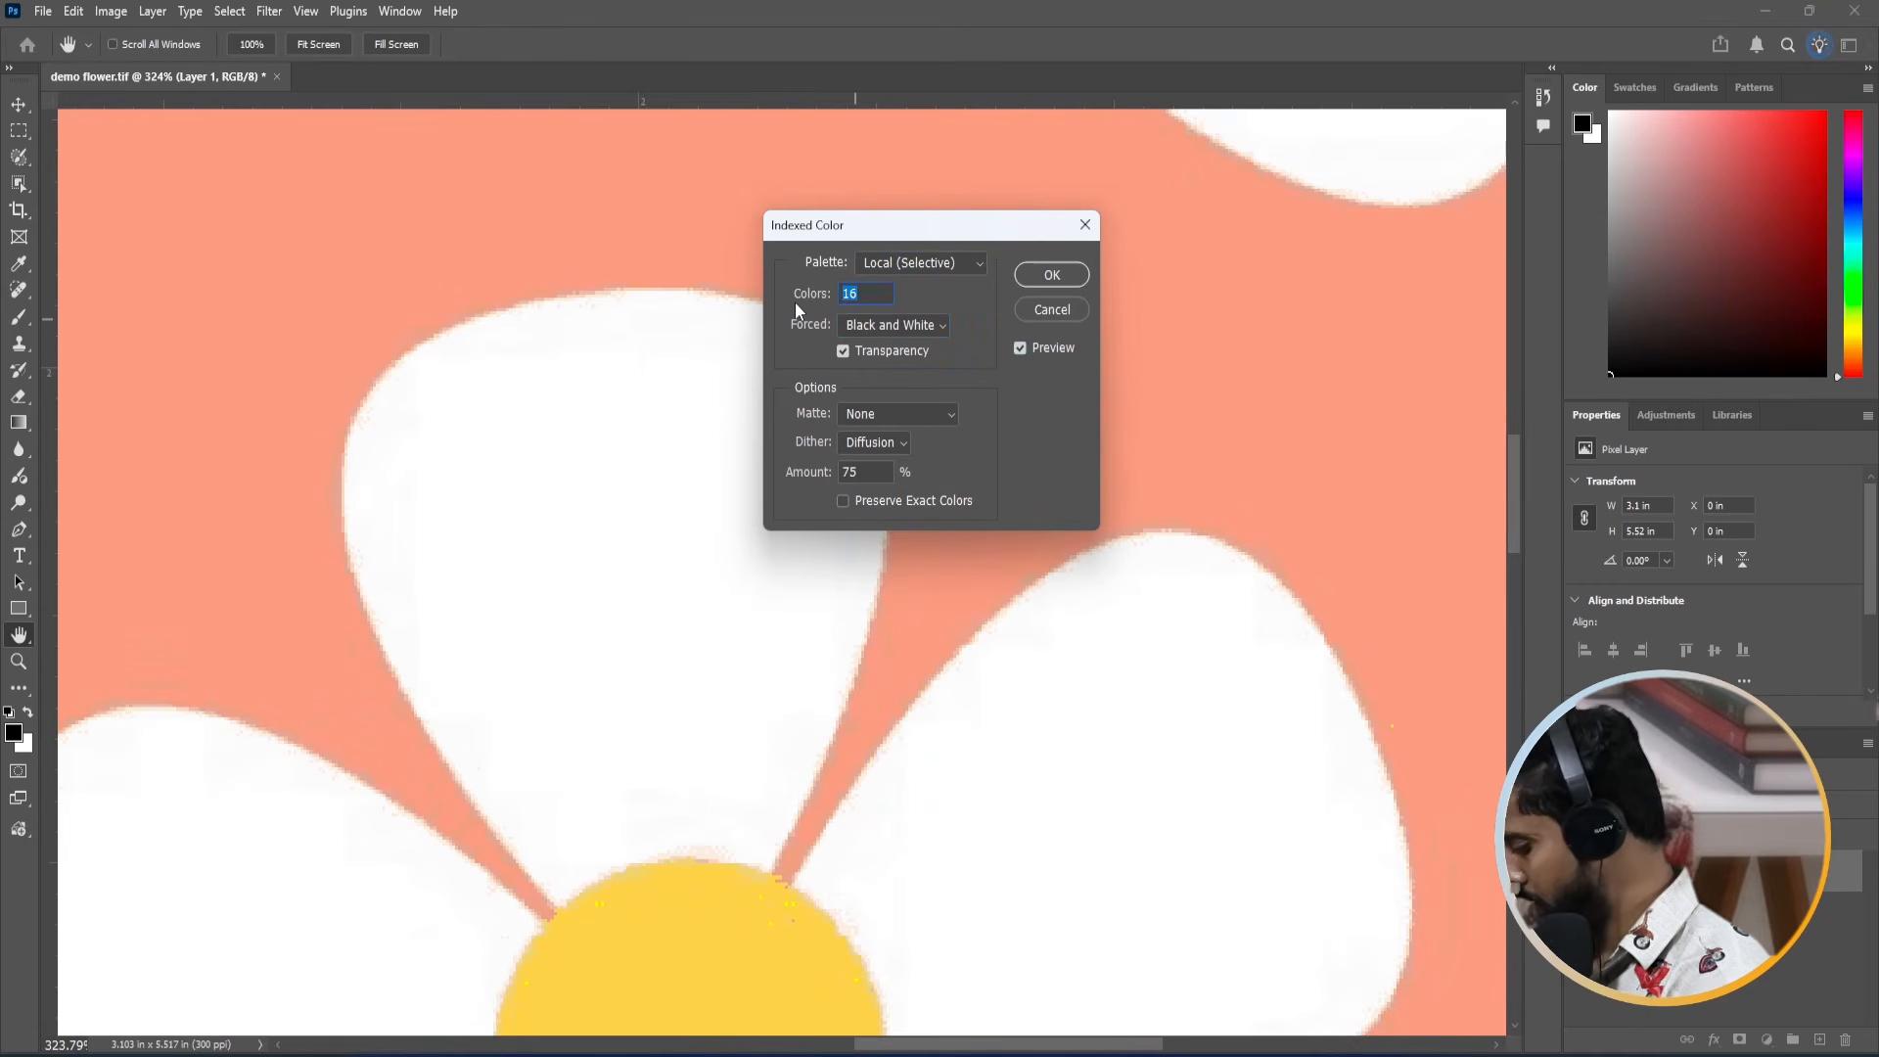
pyautogui.moveTo(848, 224); pyautogui.dragTo(1066, 142)
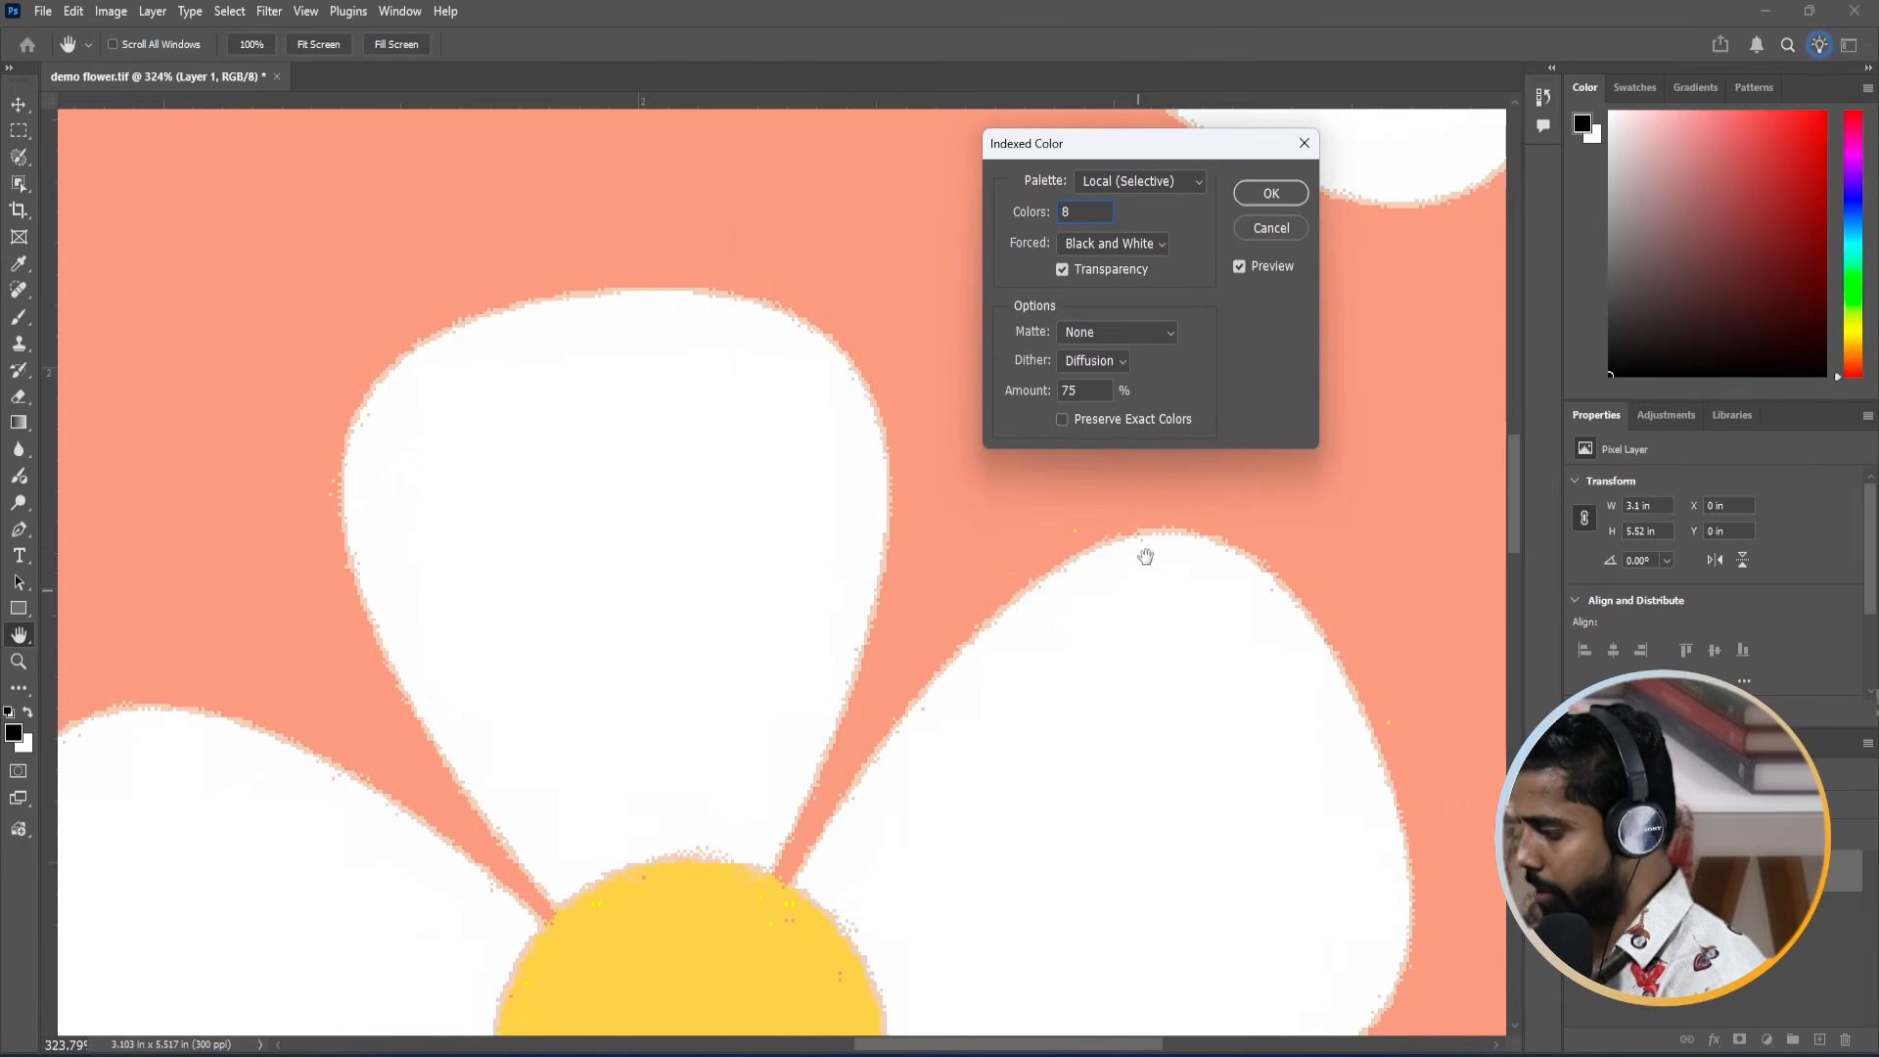
pyautogui.click(1258, 266)
pyautogui.click(1258, 266)
pyautogui.click(1258, 266)
pyautogui.click(1258, 267)
# Try a palette of 4 colors and compare its preview with the original image.
pyautogui.doubleClick(1097, 219)
pyautogui.write('4')
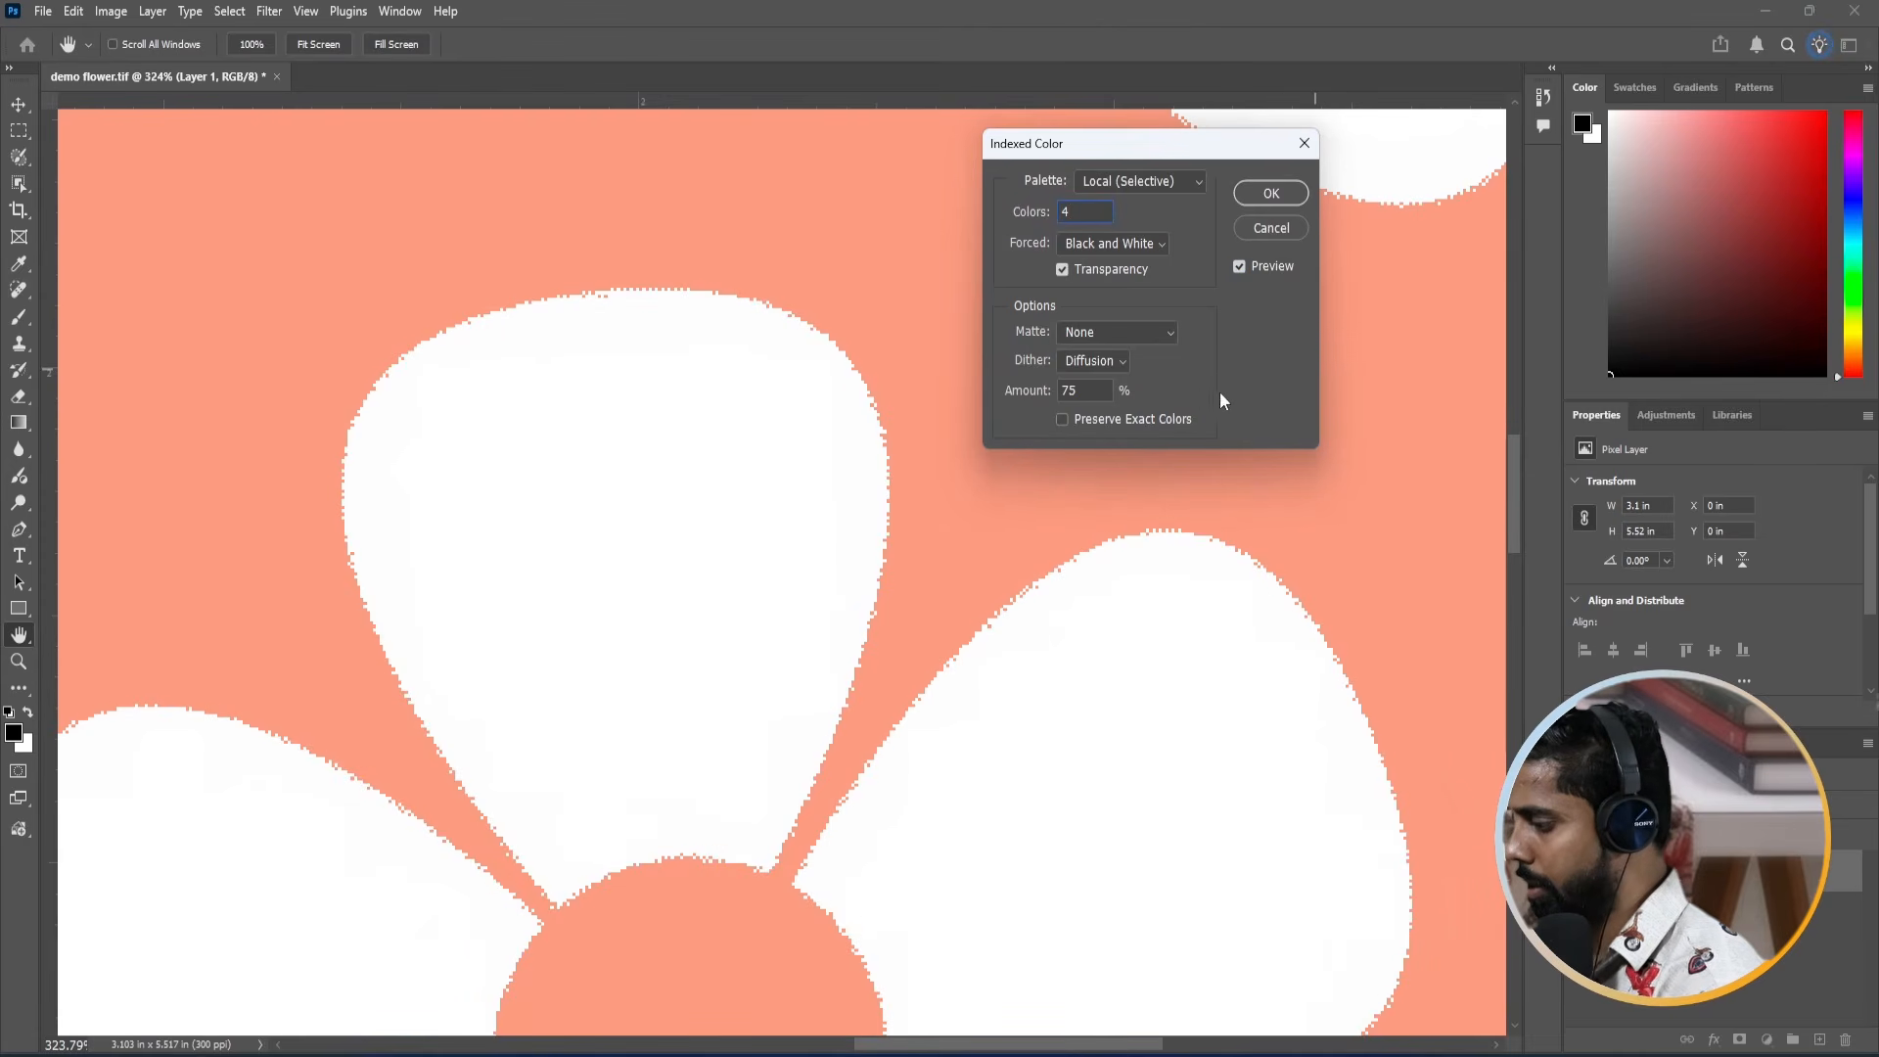
pyautogui.doubleClick(1265, 263)
# Set the palette to 6 colors and apply the Indexed Color conversion.
pyautogui.doubleClick(1085, 221)
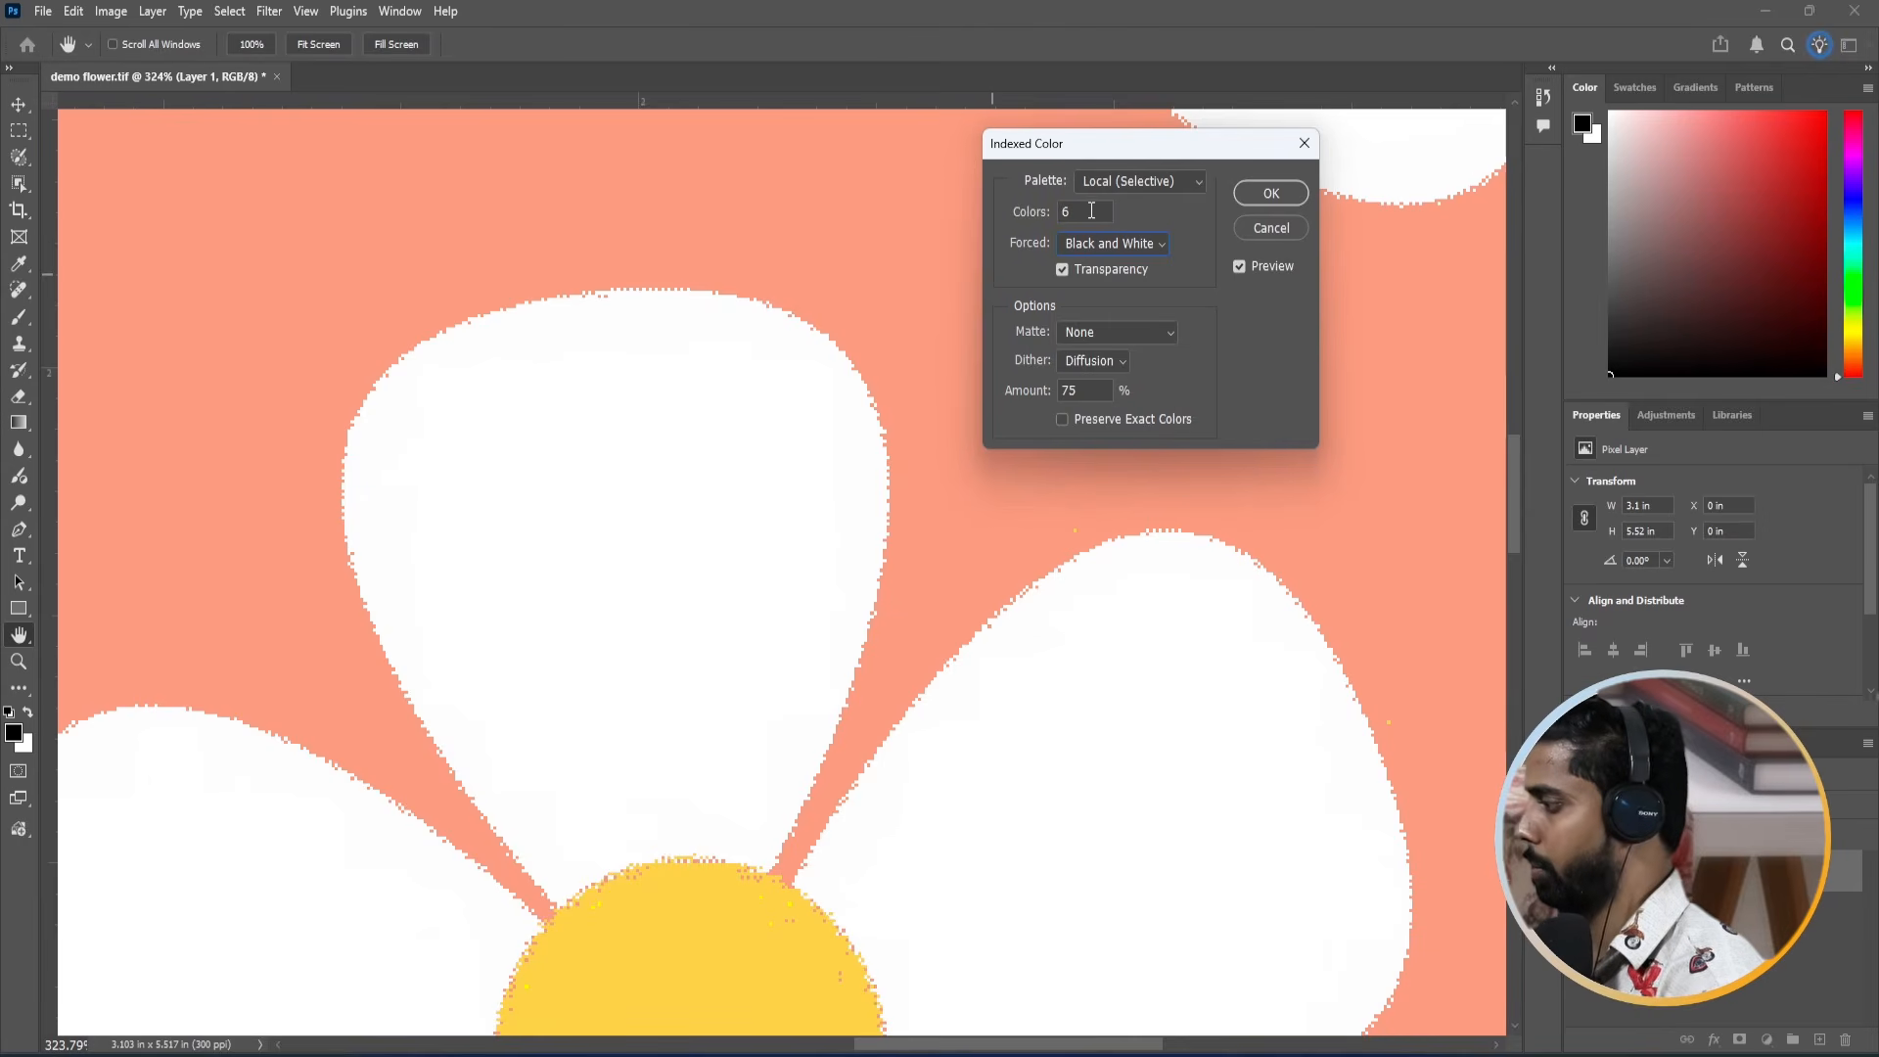
pyautogui.moveTo(785, 342); pyautogui.dragTo(861, 473)
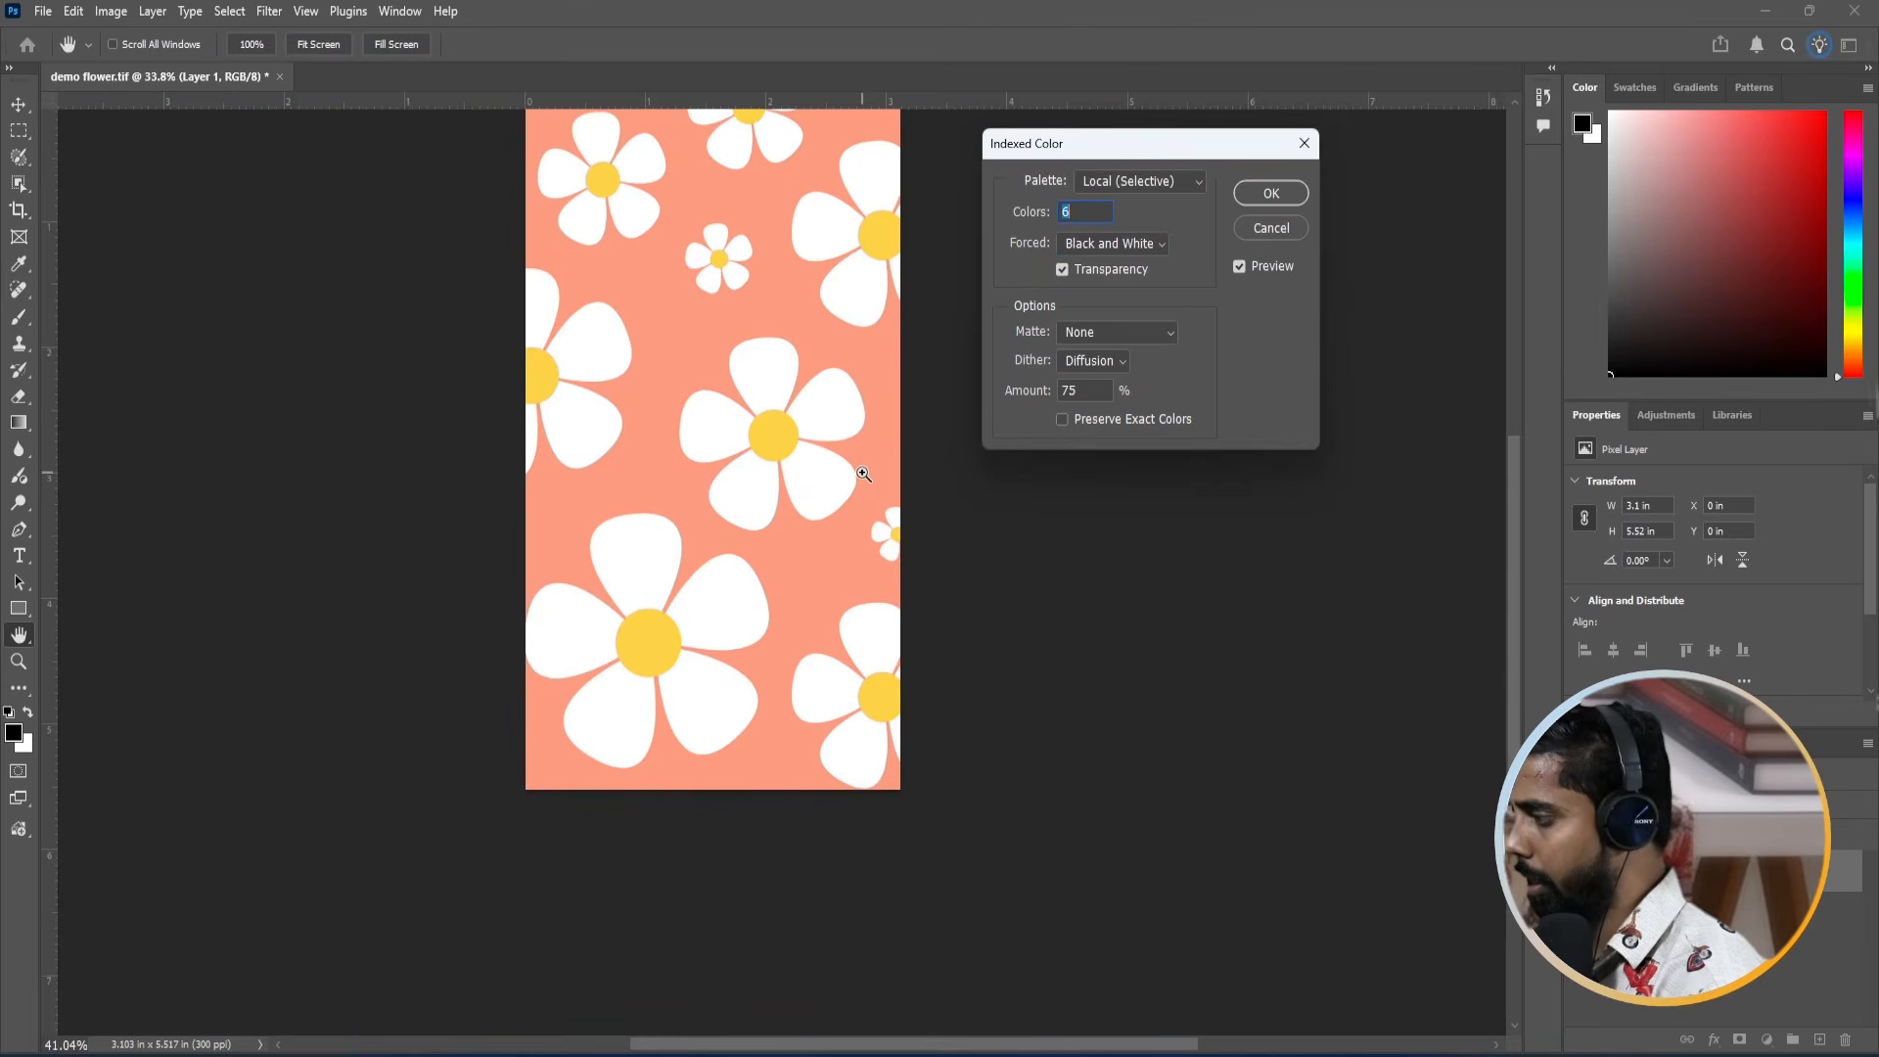
pyautogui.click(1259, 200)
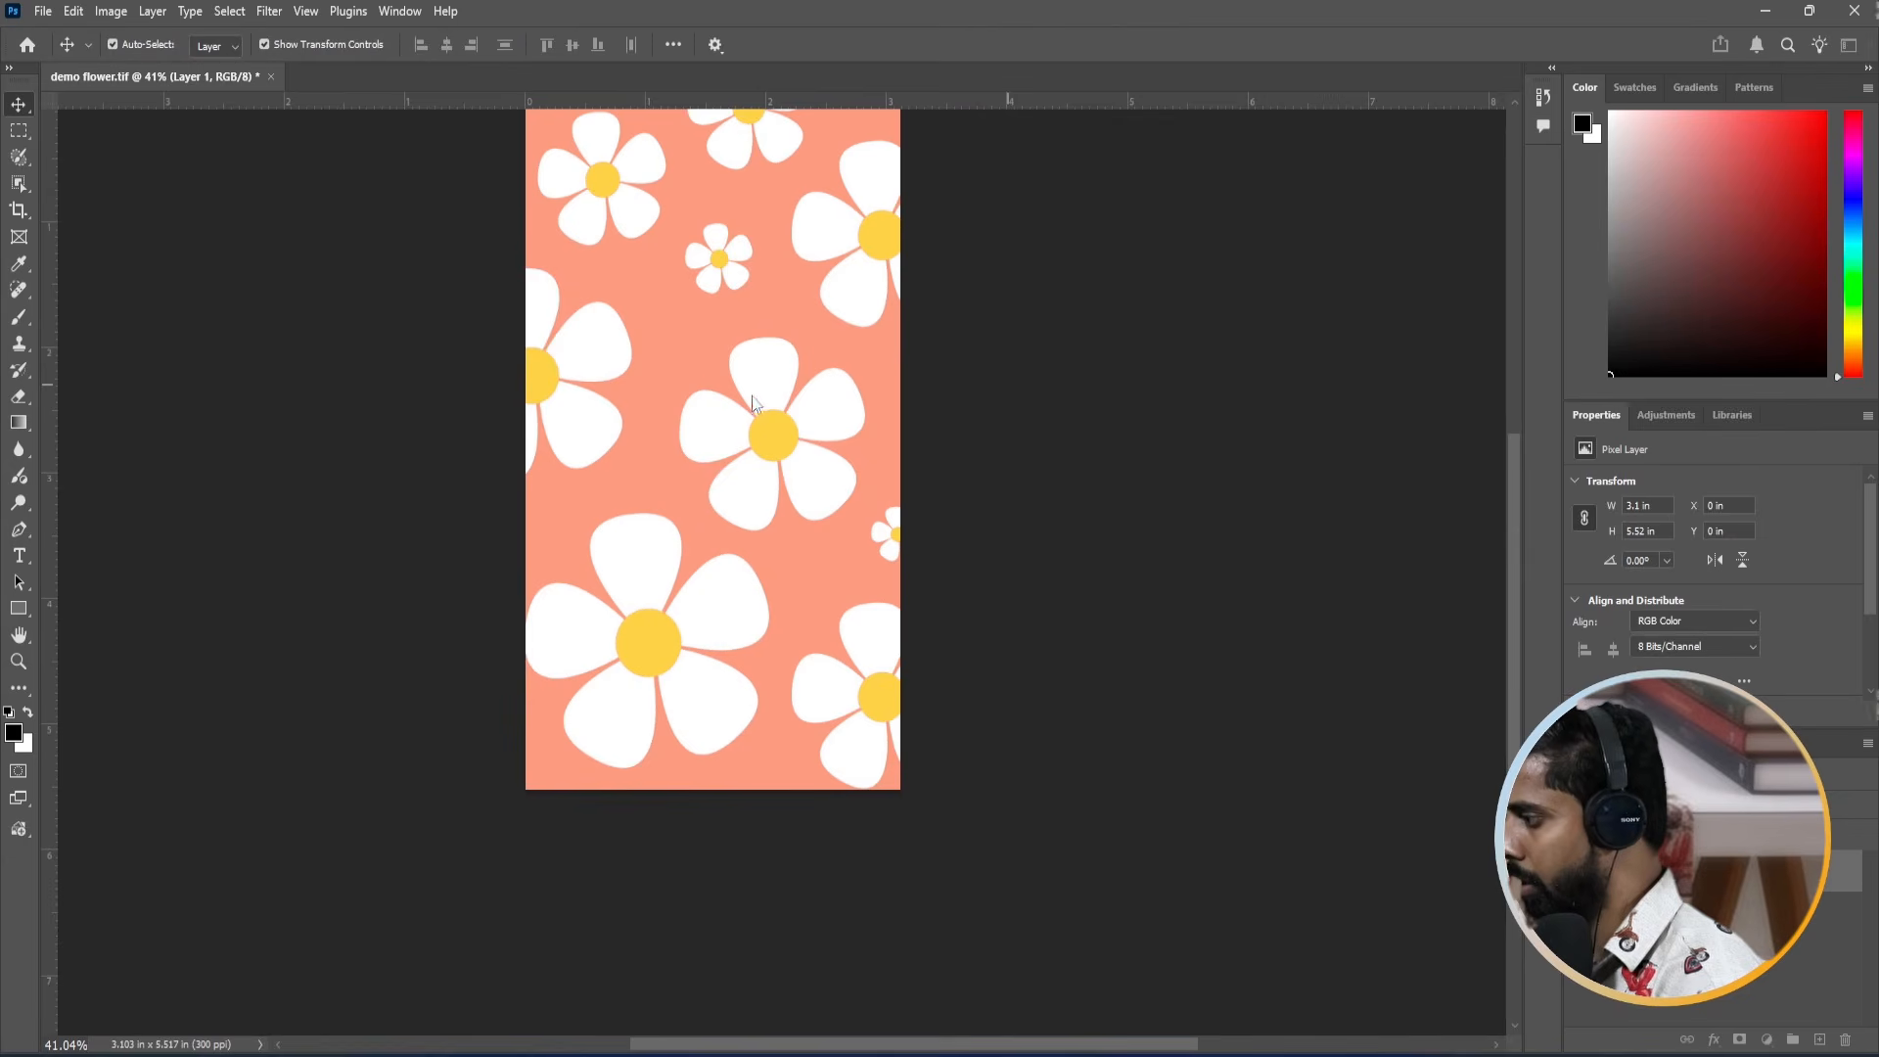
# Try to move the indexed flower pattern within the canvas.
pyautogui.moveTo(650, 629); pyautogui.dragTo(734, 771)
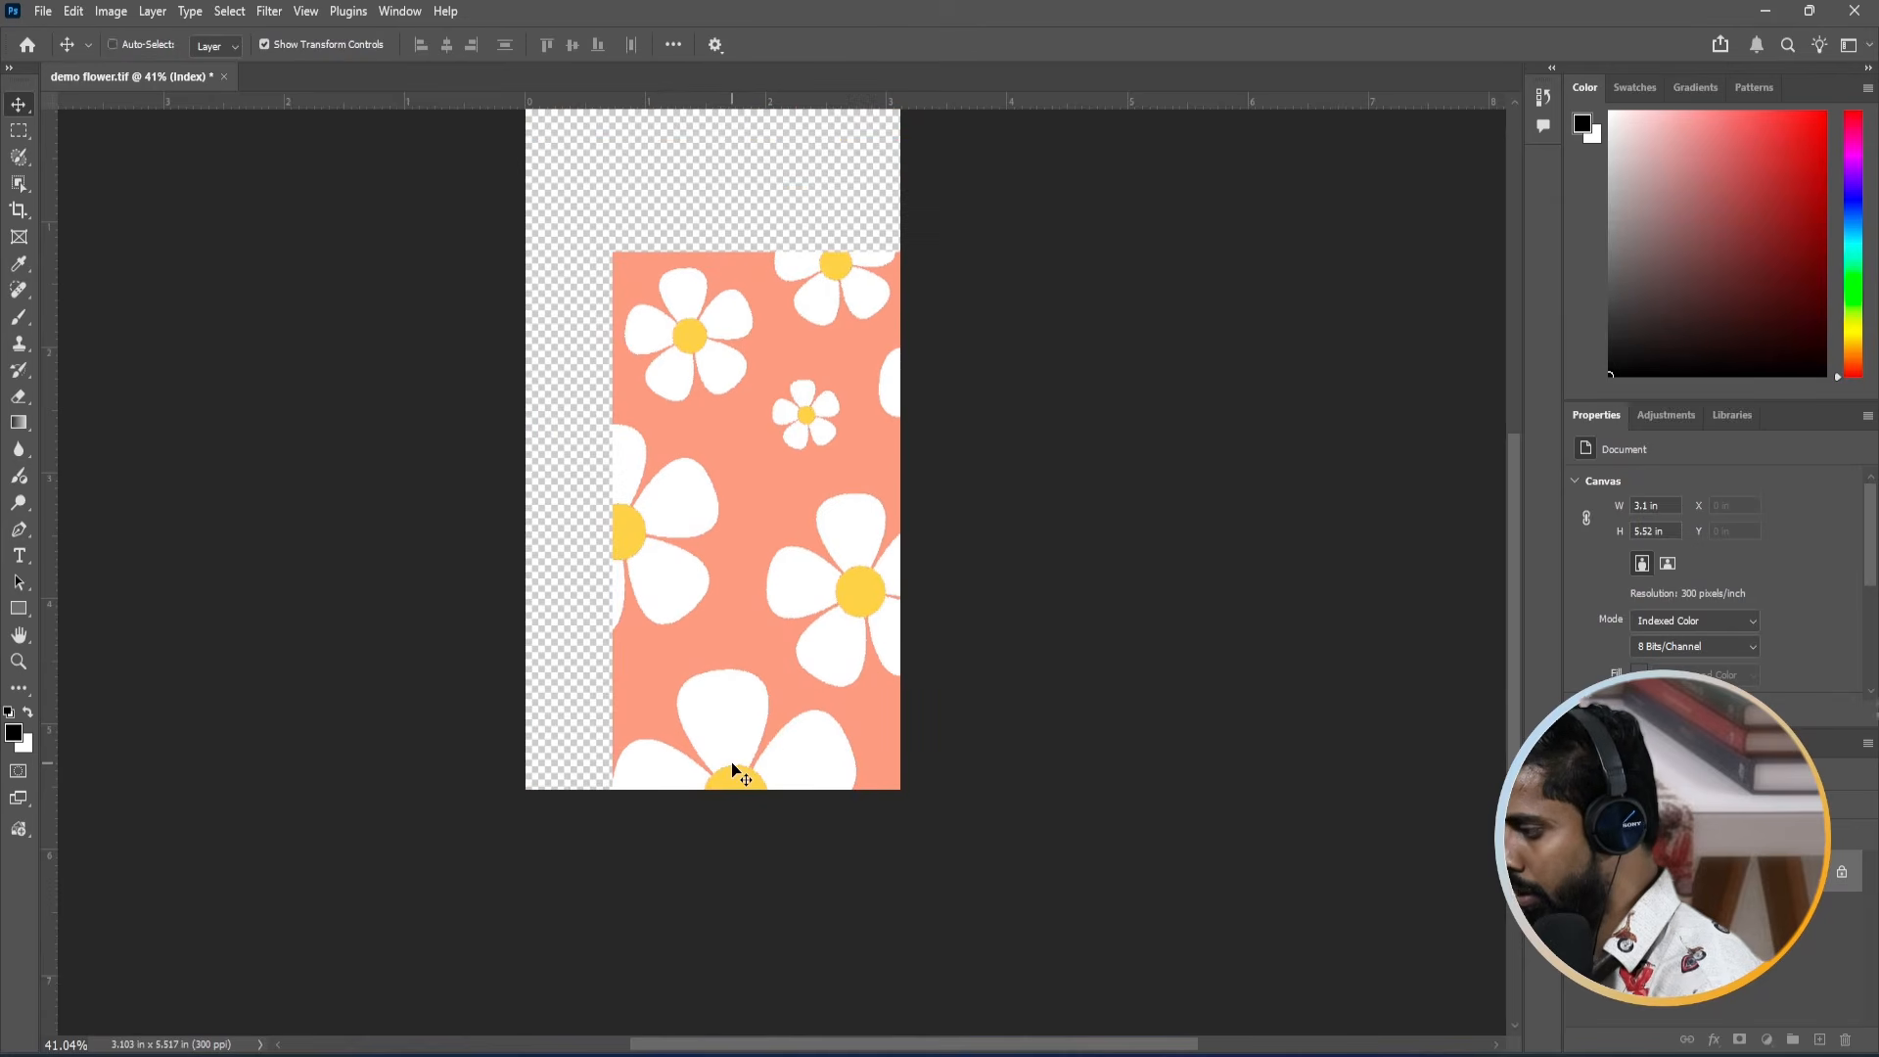
pyautogui.hotkey('ctrl', 'z')
pyautogui.moveTo(671, 649); pyautogui.dragTo(671, 692)
pyautogui.hotkey('ctrl', 'z')
# Convert the indexed image back to RGB Color mode.
pyautogui.press('z')
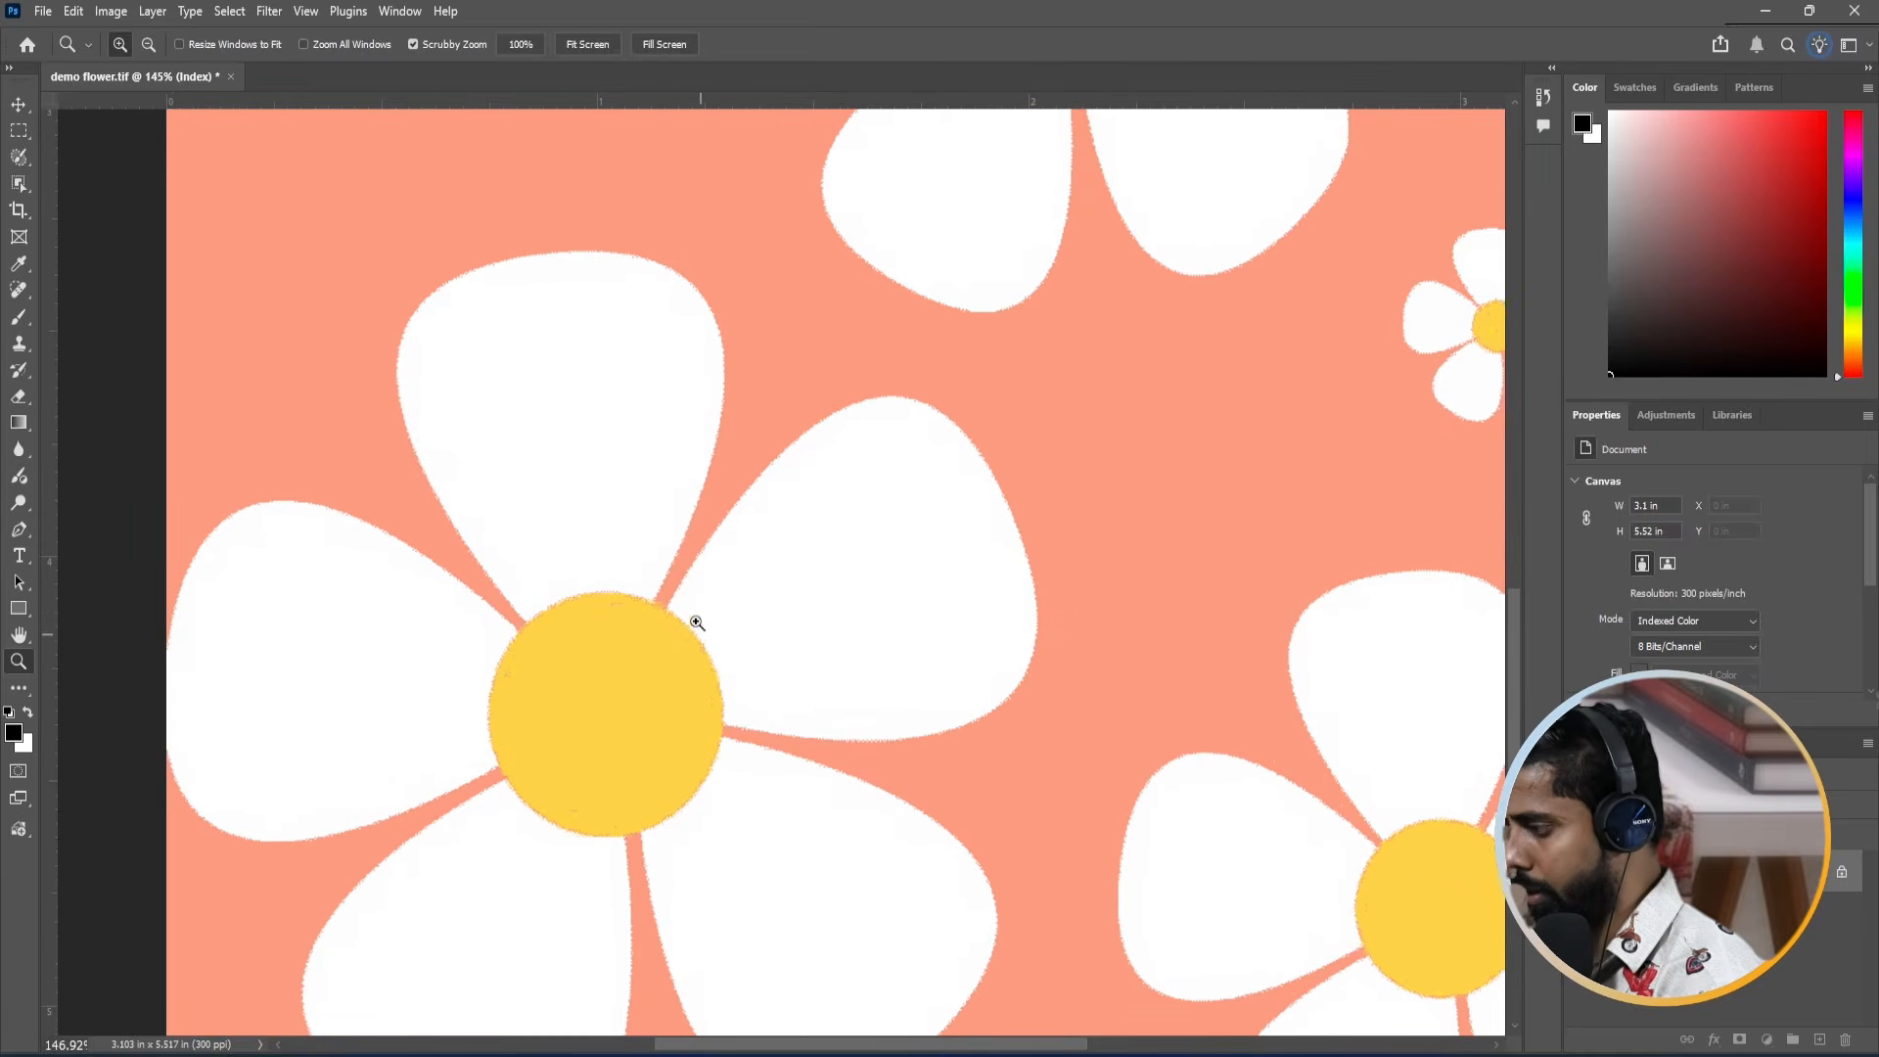
pyautogui.press('w')
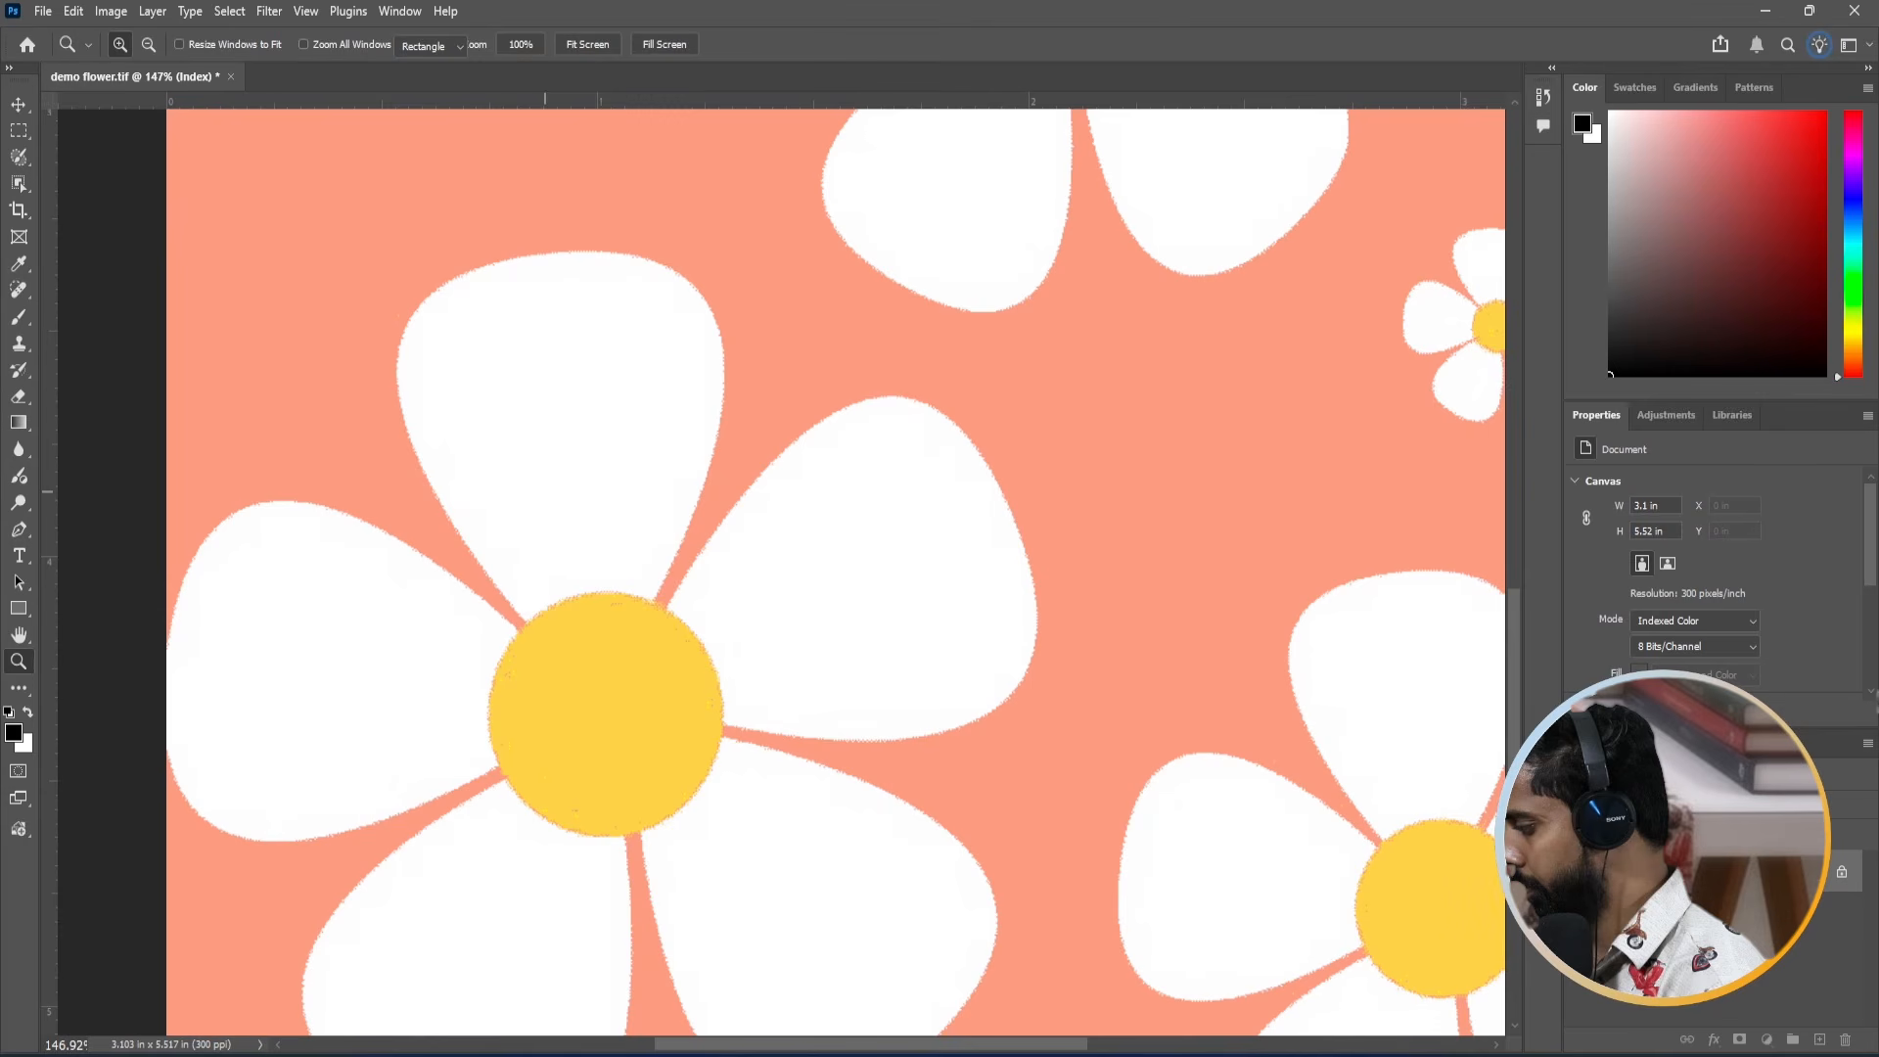
pyautogui.click(111, 11)
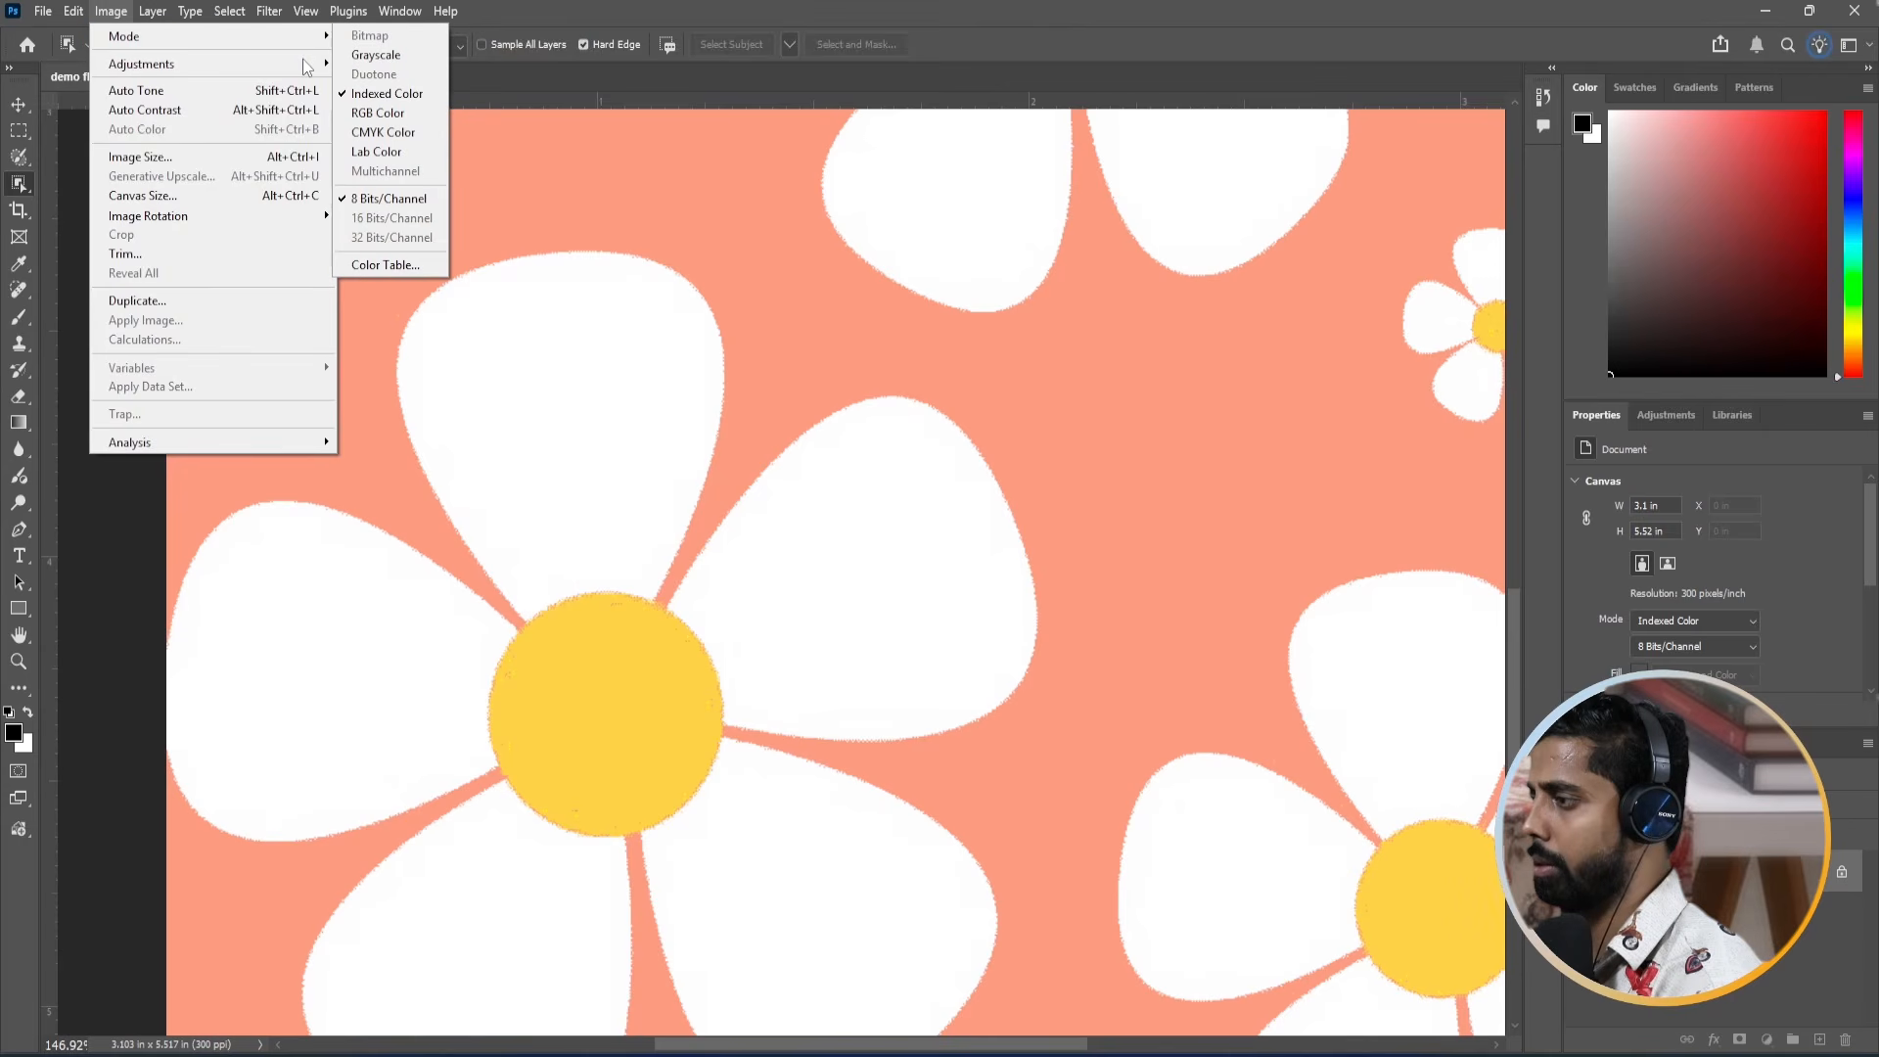
pyautogui.click(707, 894)
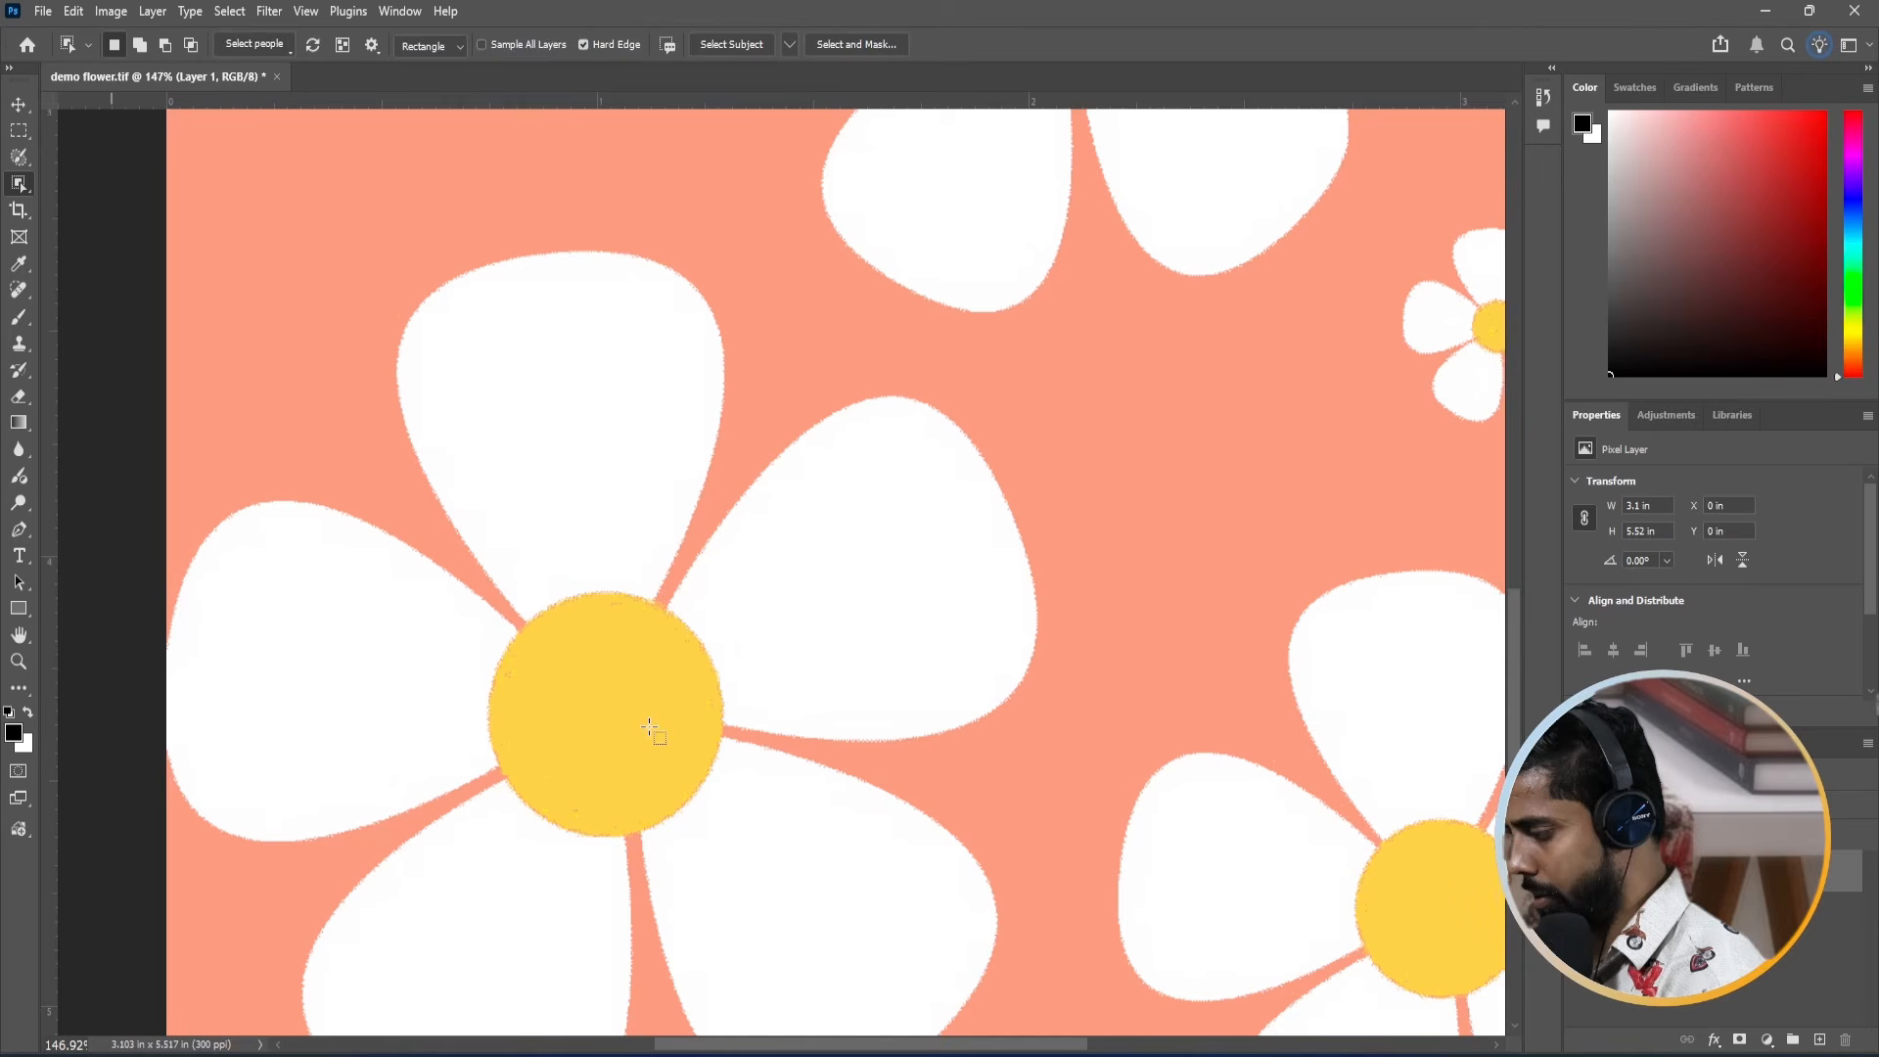
# Switch to the Magic Wand tool with Anti-alias off and Contiguous on.
pyautogui.hotkey('shift', 'w')
pyautogui.hotkey('shift', 'w')
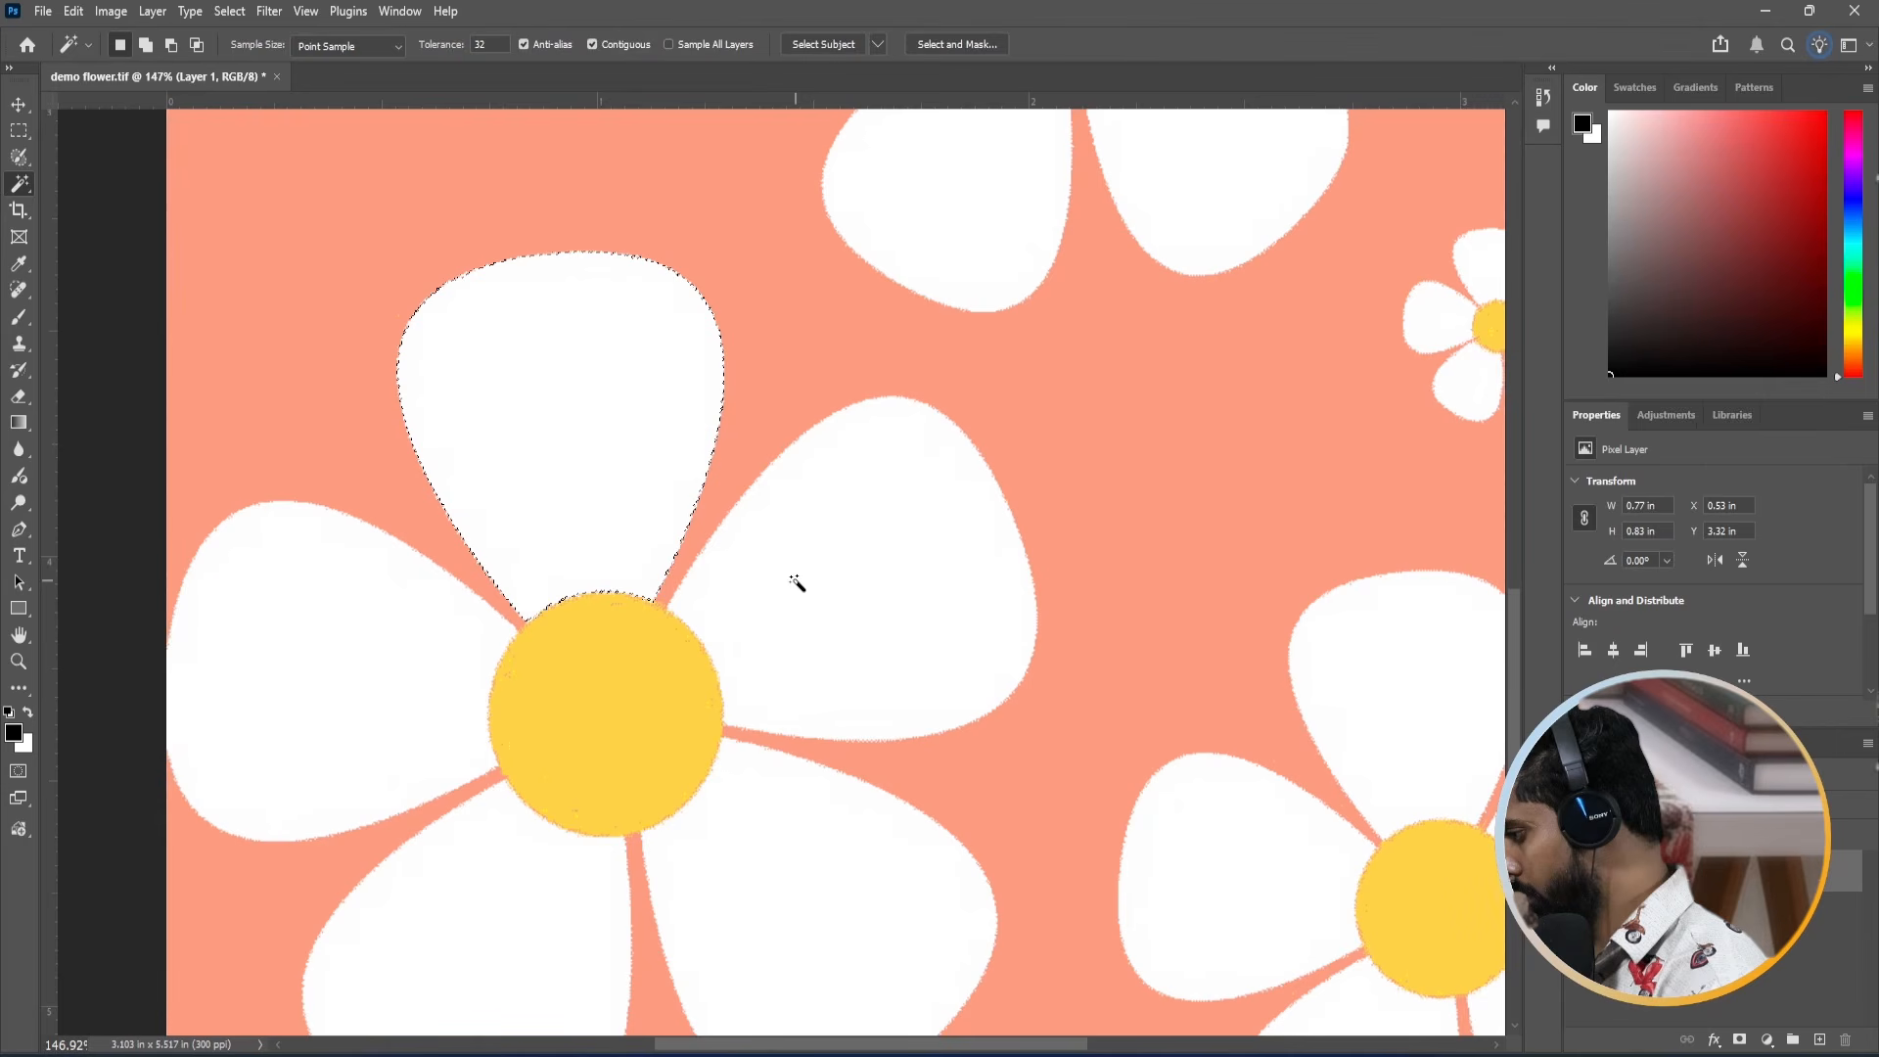
pyautogui.hotkey('ctrl', 'd')
pyautogui.click(523, 44)
pyautogui.click(616, 45)
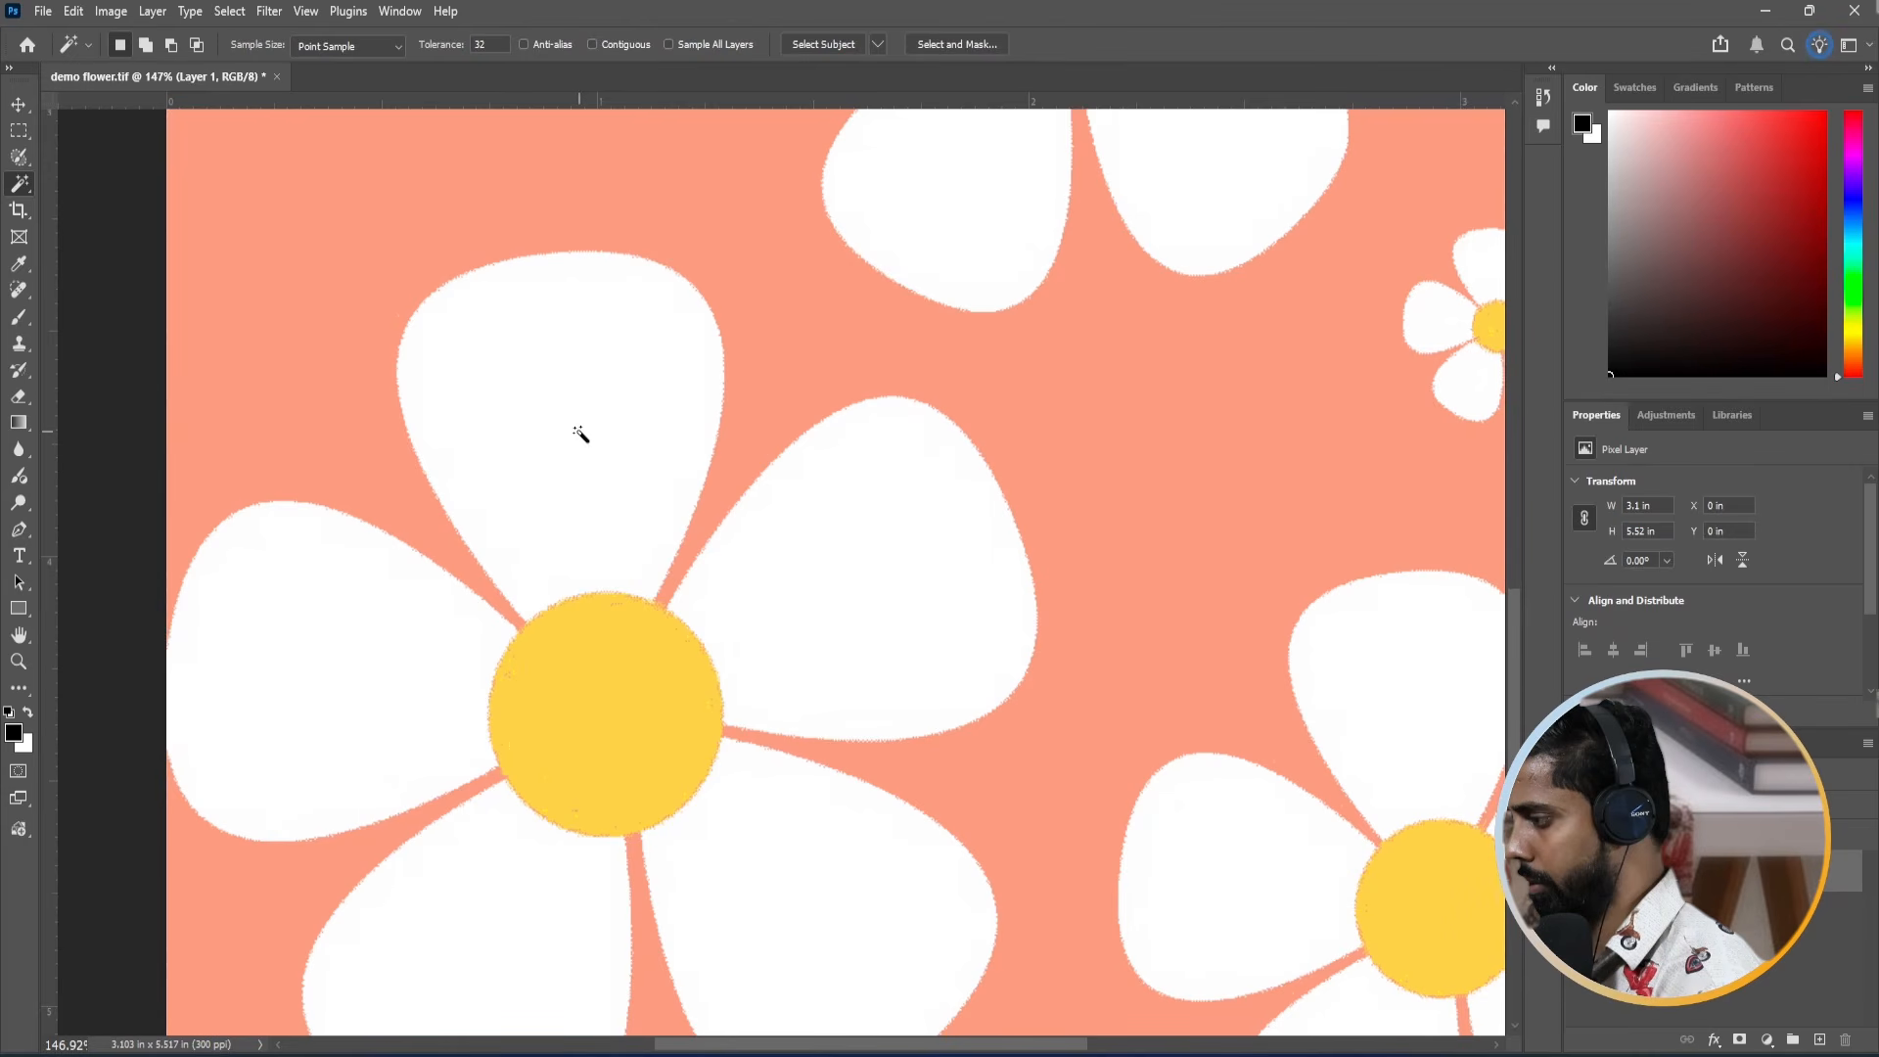
pyautogui.click(593, 44)
# Select all five white petals of the large flower with the Magic Wand.
pyautogui.click(608, 450)
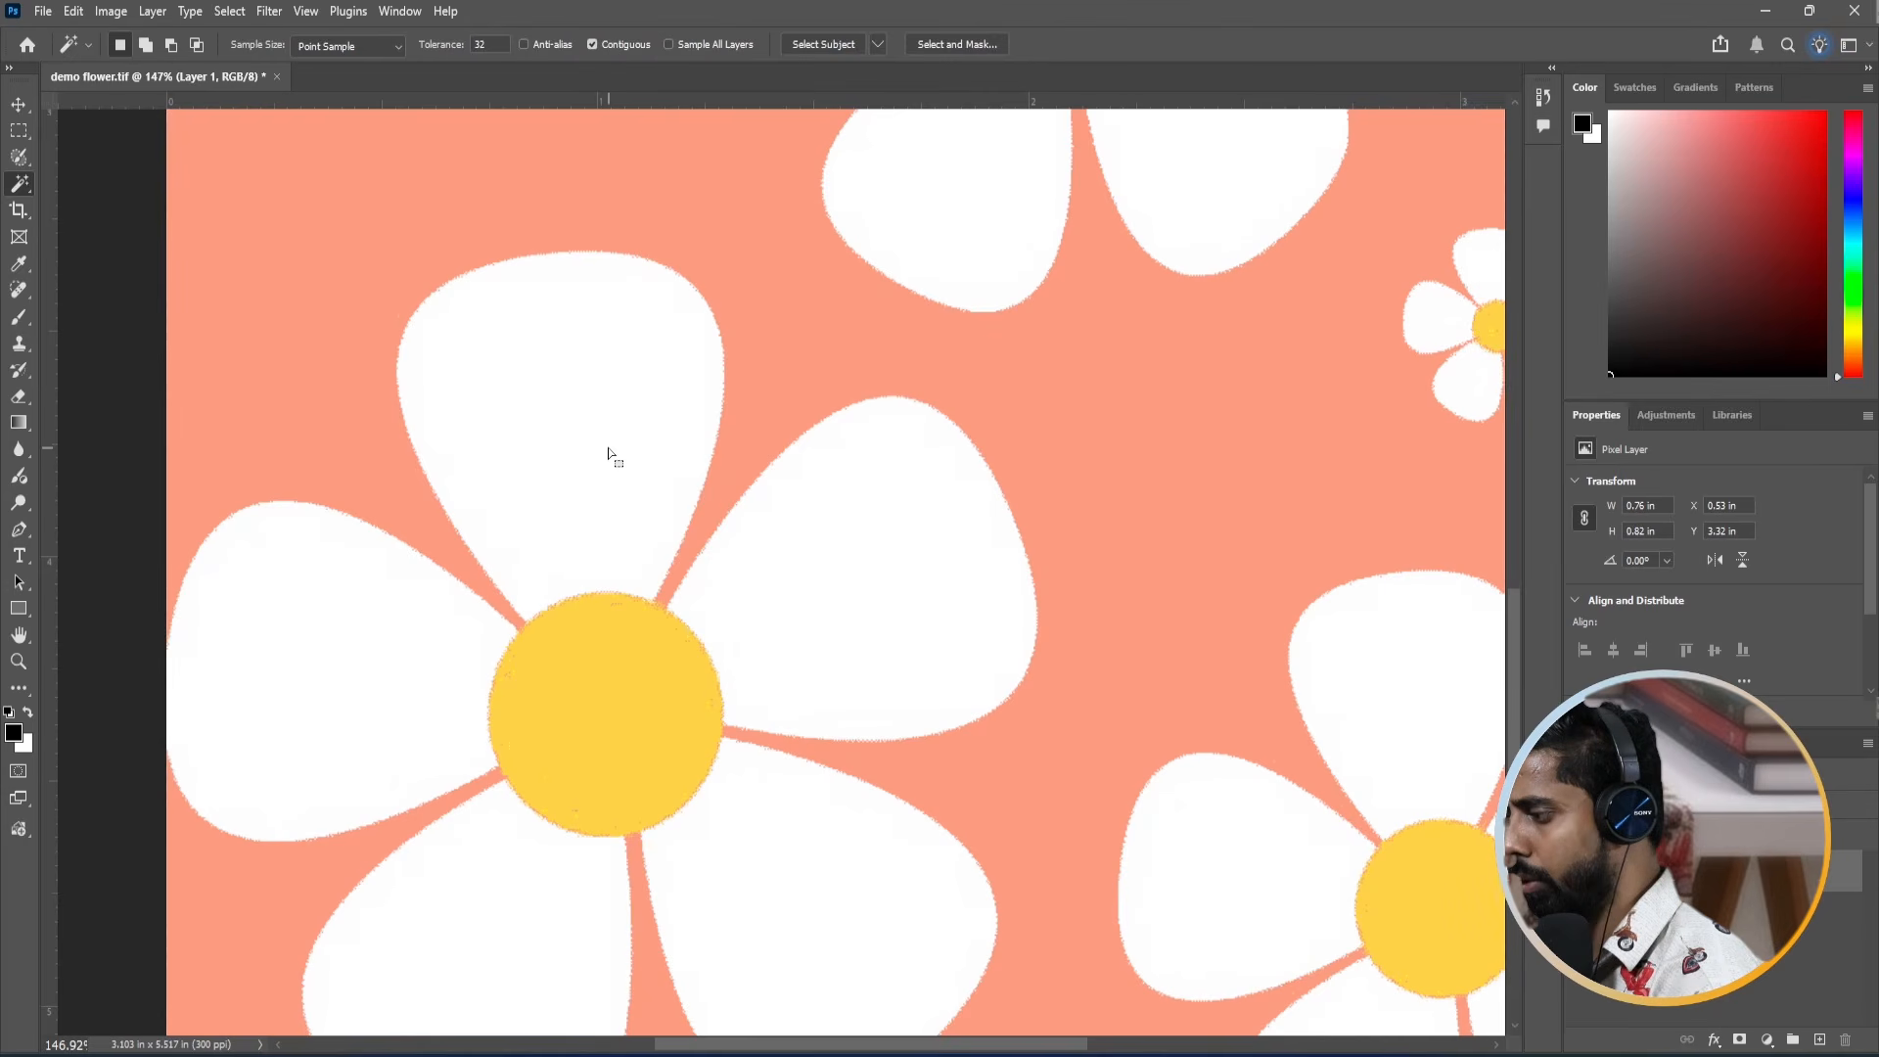
pyautogui.press('shift')
pyautogui.keyDown('shift'); pyautogui.click(874, 587); pyautogui.keyUp('shift')
pyautogui.keyDown('shift'); pyautogui.click(679, 884); pyautogui.keyUp('shift')
pyautogui.keyDown('shift'); pyautogui.click(512, 923); pyautogui.keyUp('shift')
pyautogui.keyDown('shift'); pyautogui.click(386, 713); pyautogui.keyUp('shift')
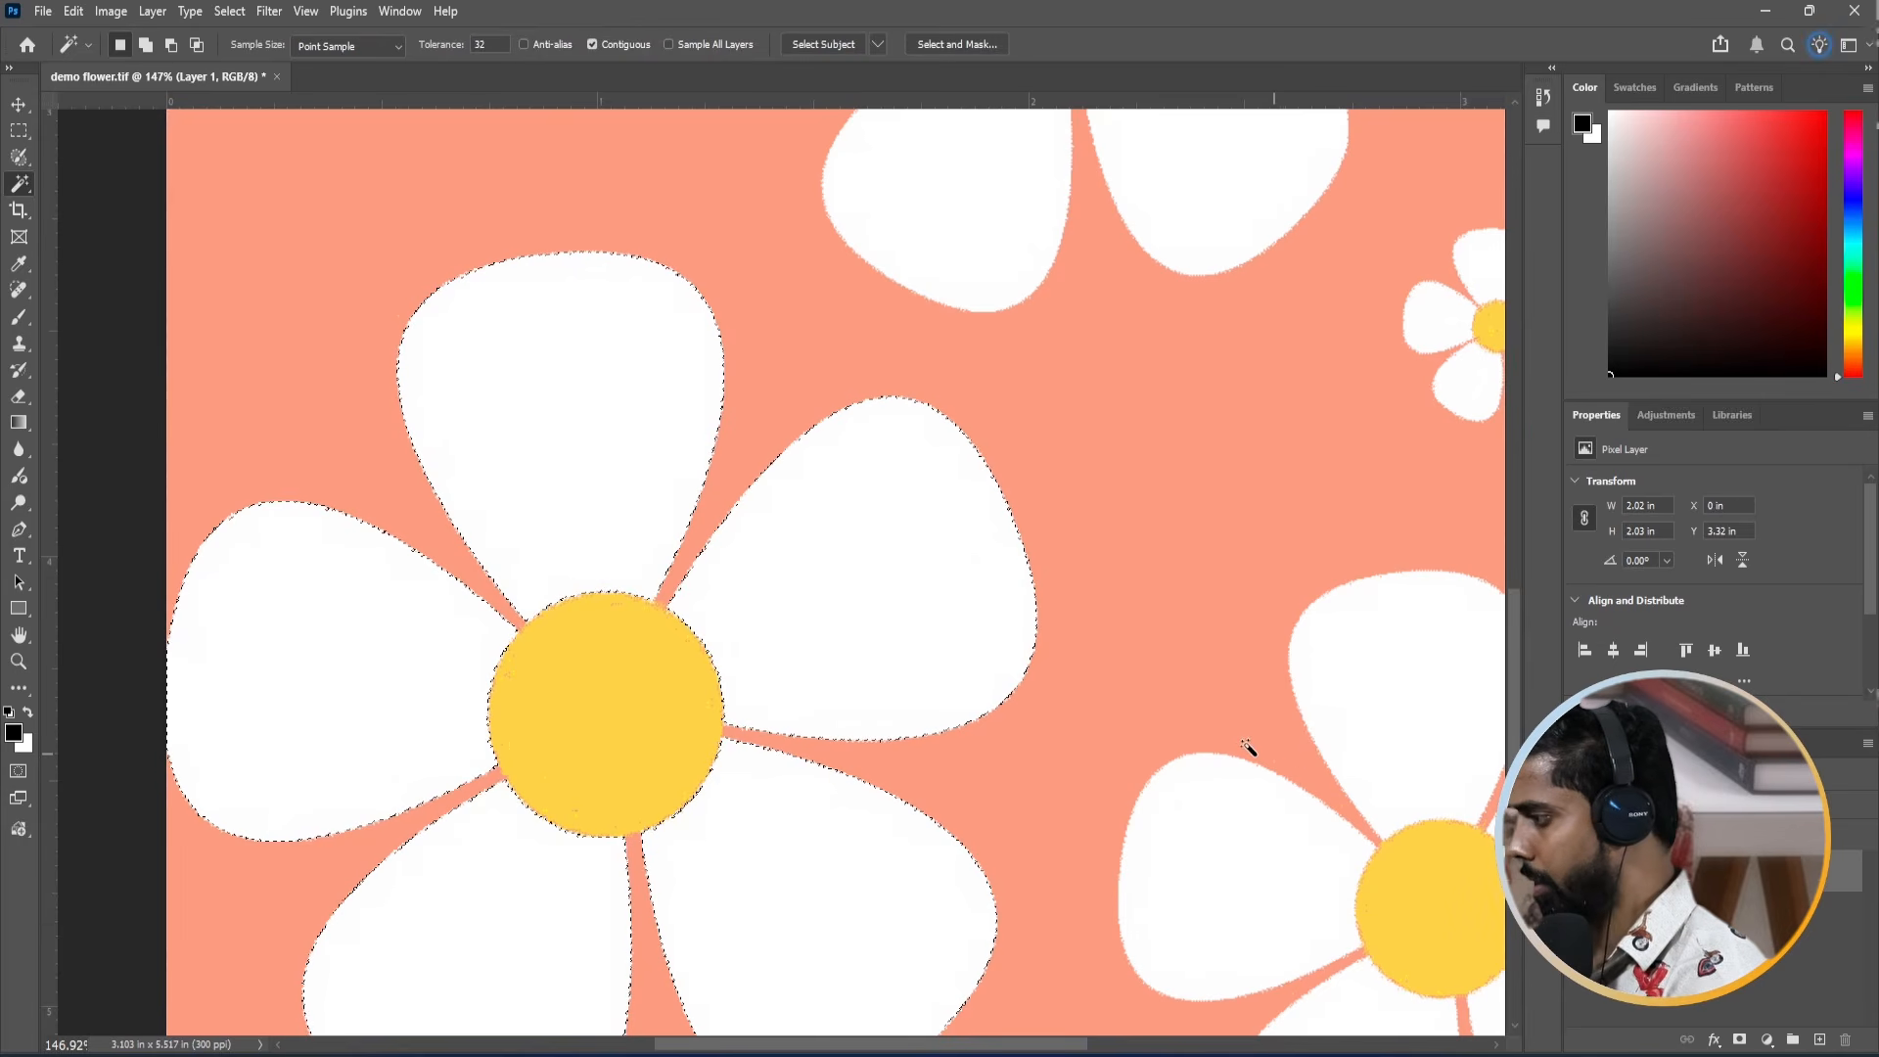
# Fill the selected petals with black on a new layer and deselect them.
pyautogui.click(1820, 1039)
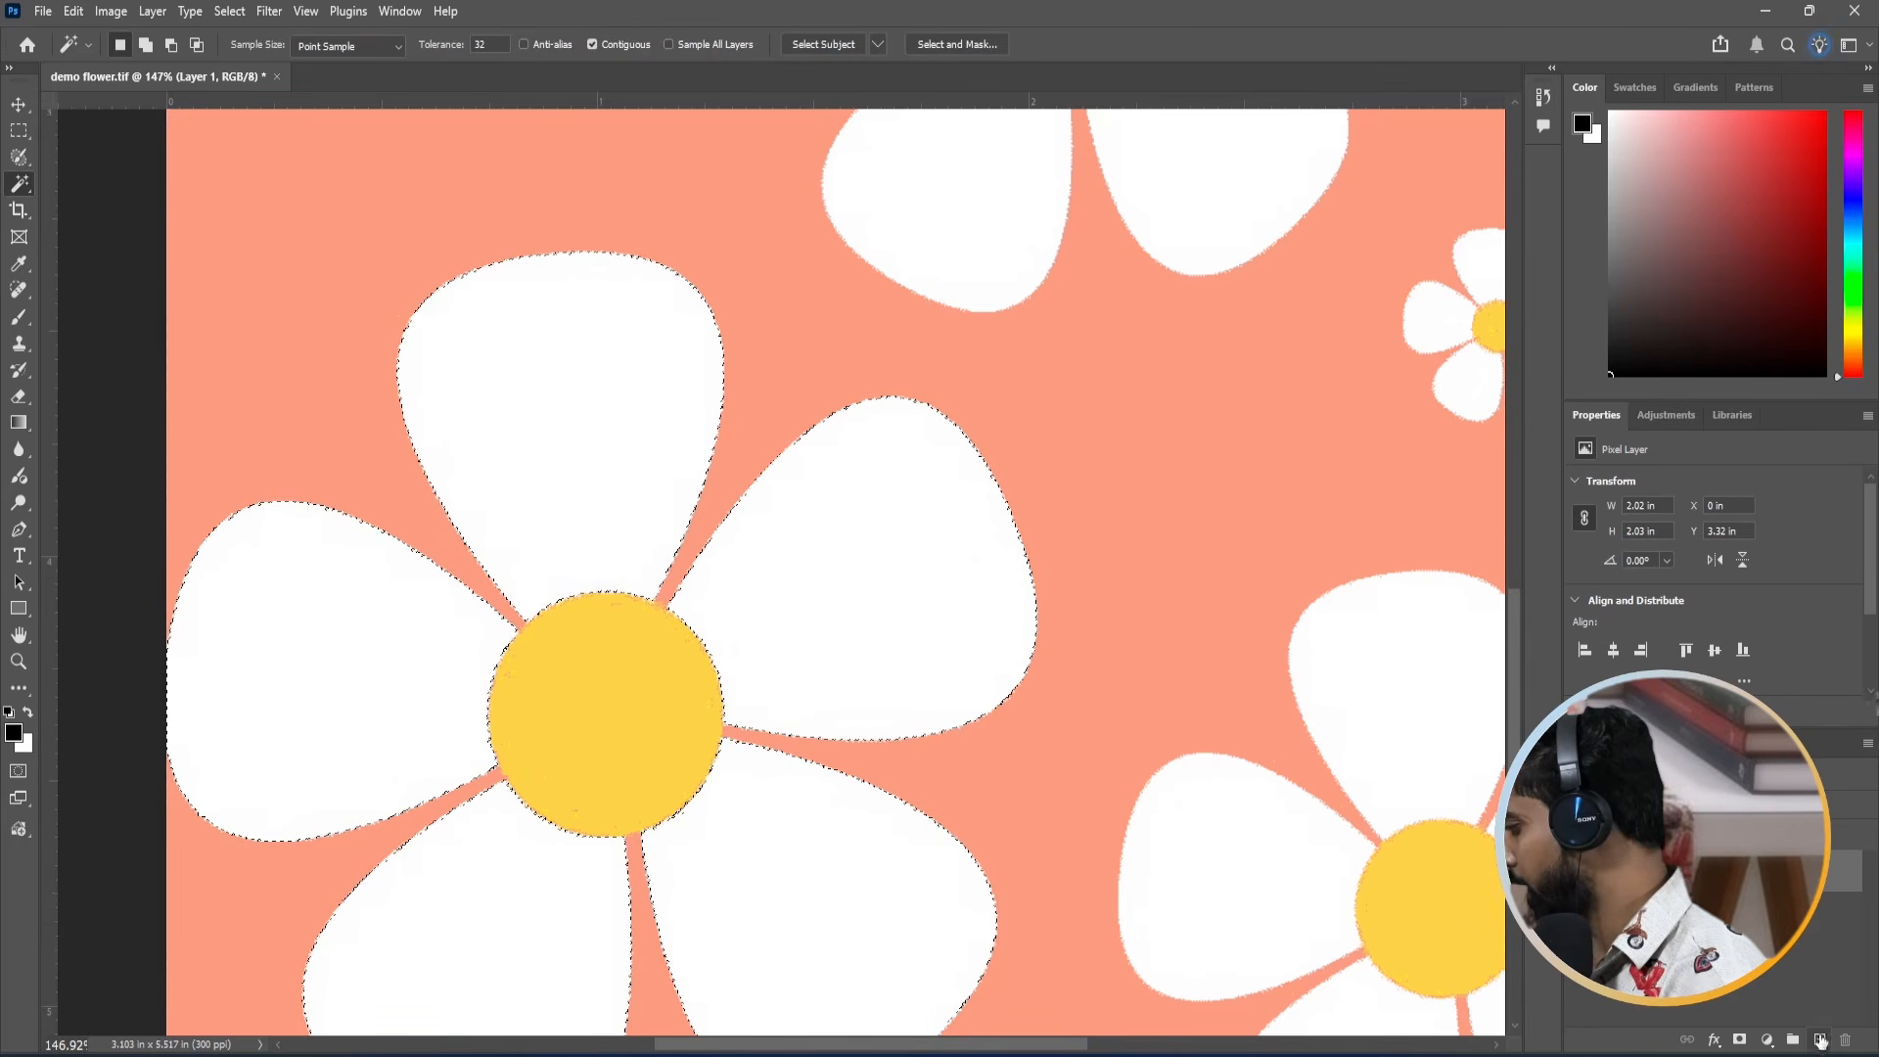
pyautogui.hotkey('alt', 'BackSpace')
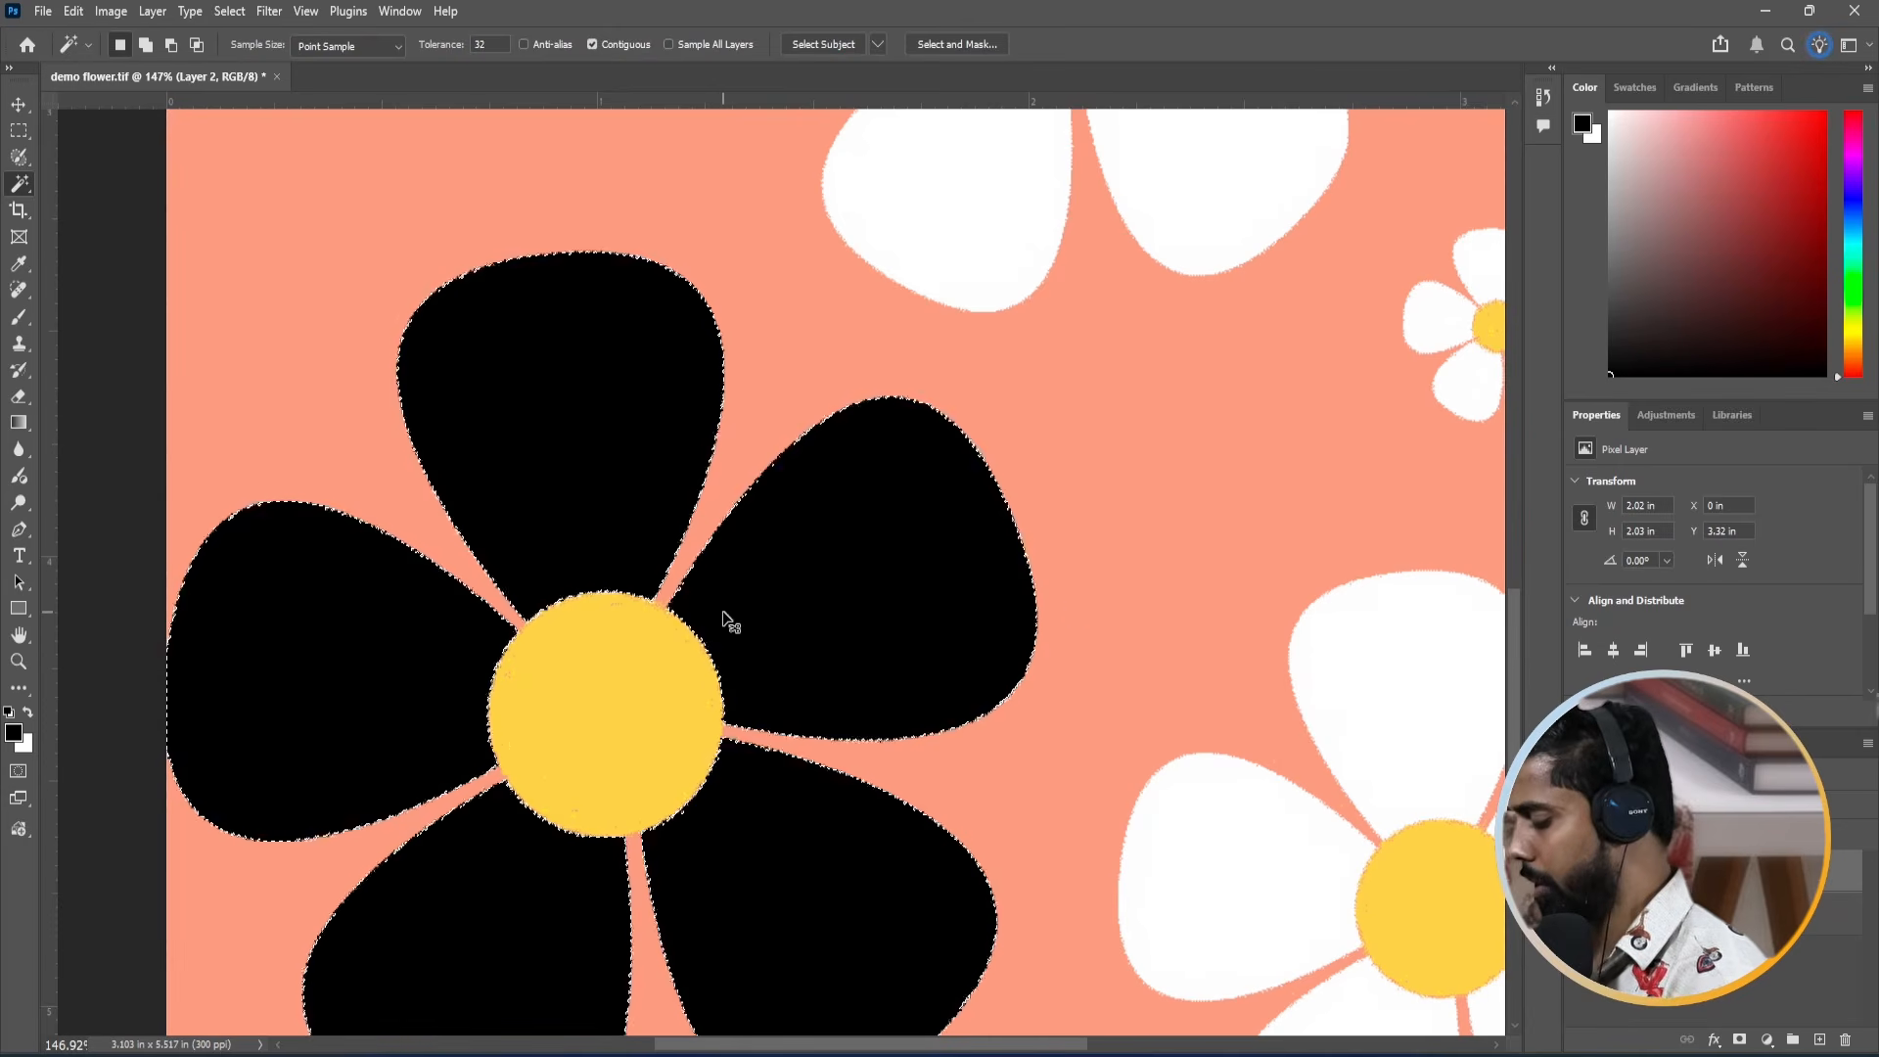
pyautogui.hotkey('ctrl', '0')
pyautogui.hotkey('ctrl', 'd')
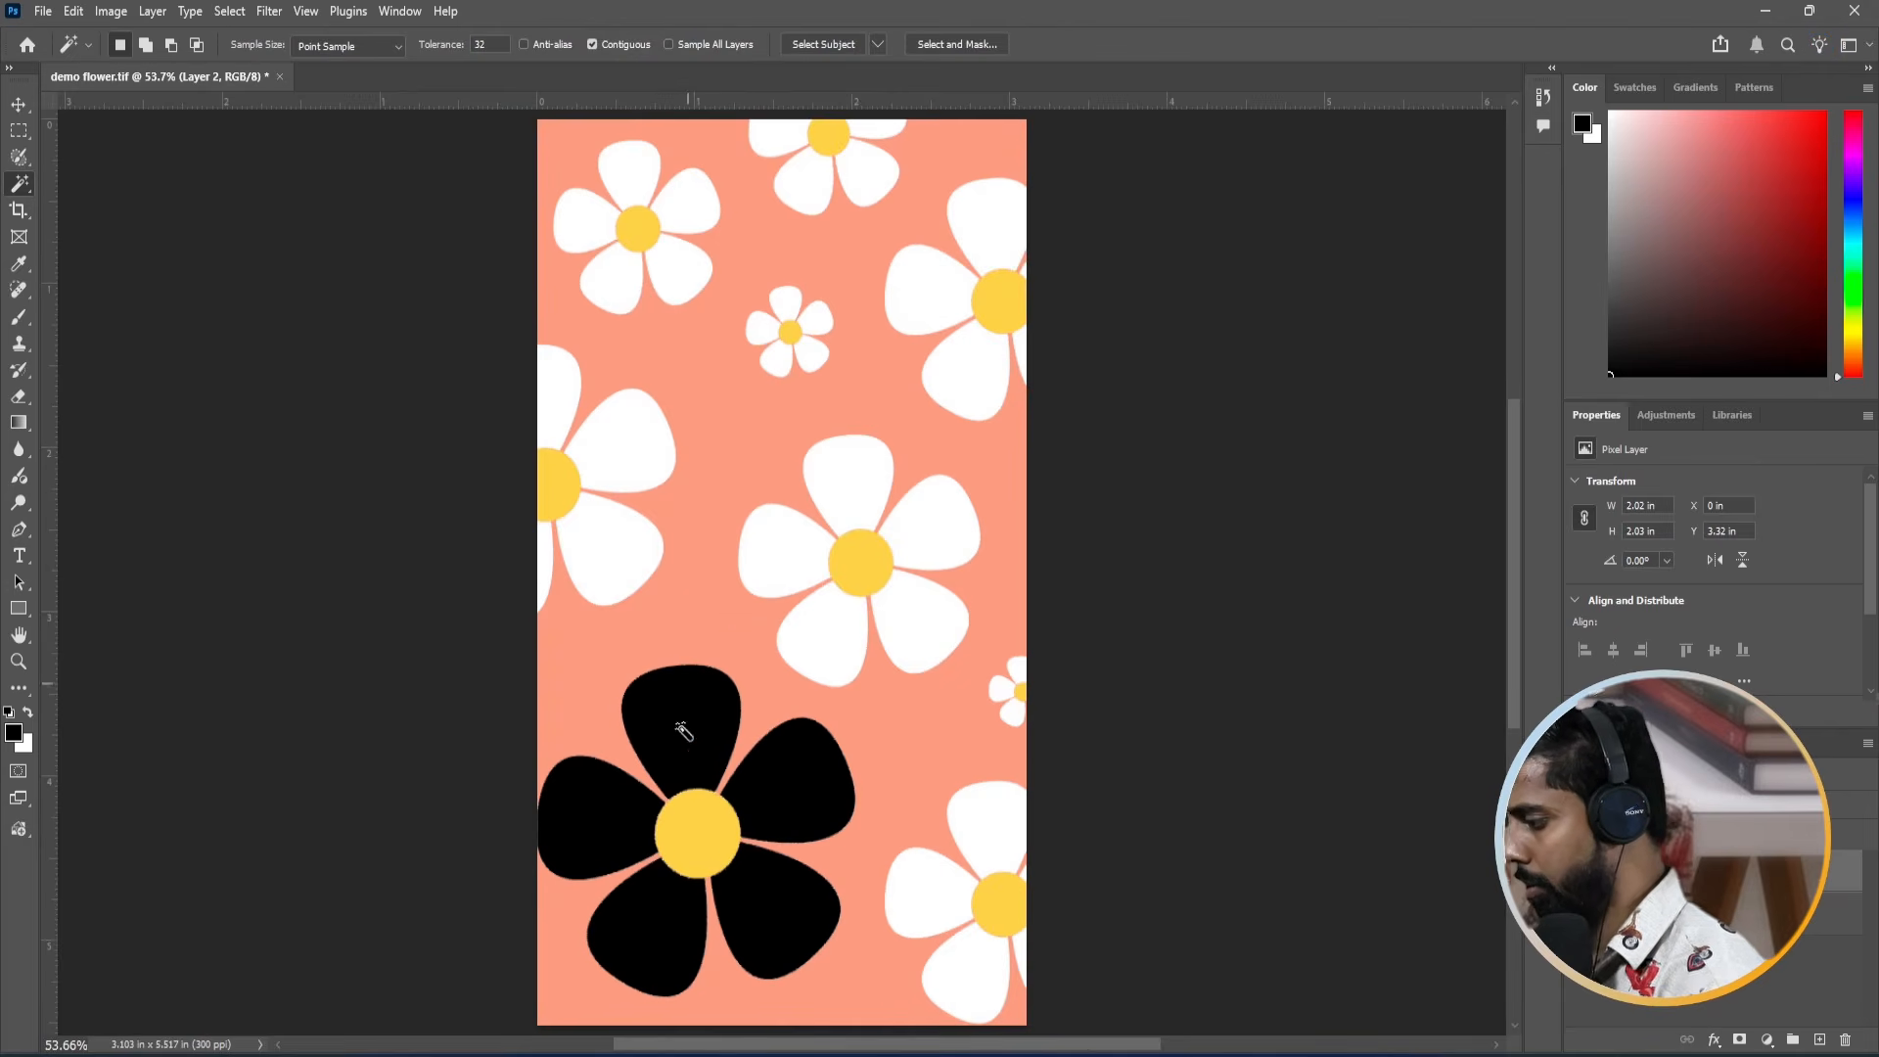
# Try to move the original pattern layer beneath the black petals.
pyautogui.click(1713, 914)
pyautogui.moveTo(701, 838)
pyautogui.mouseDown()
pyautogui.moveTo(773, 849)
pyautogui.moveTo(701, 820)
pyautogui.moveTo(710, 835)
pyautogui.mouseUp()
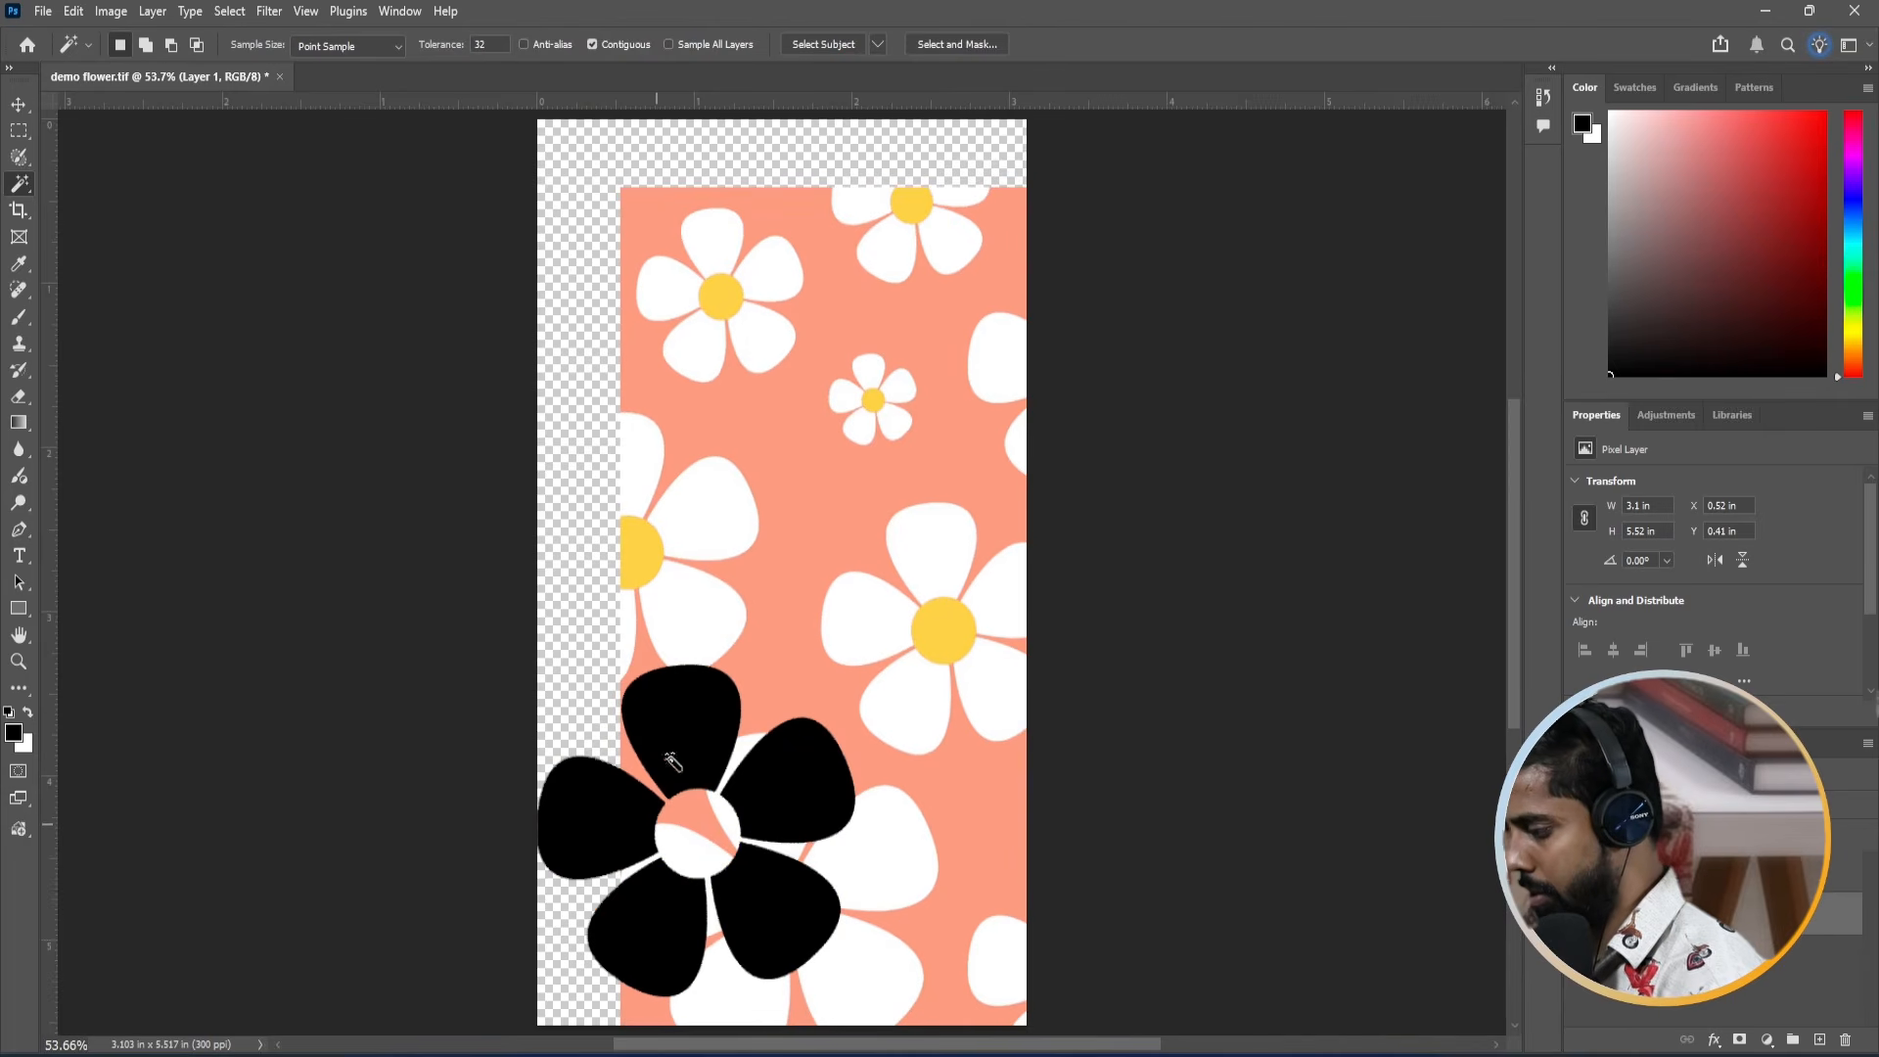
pyautogui.press('i')
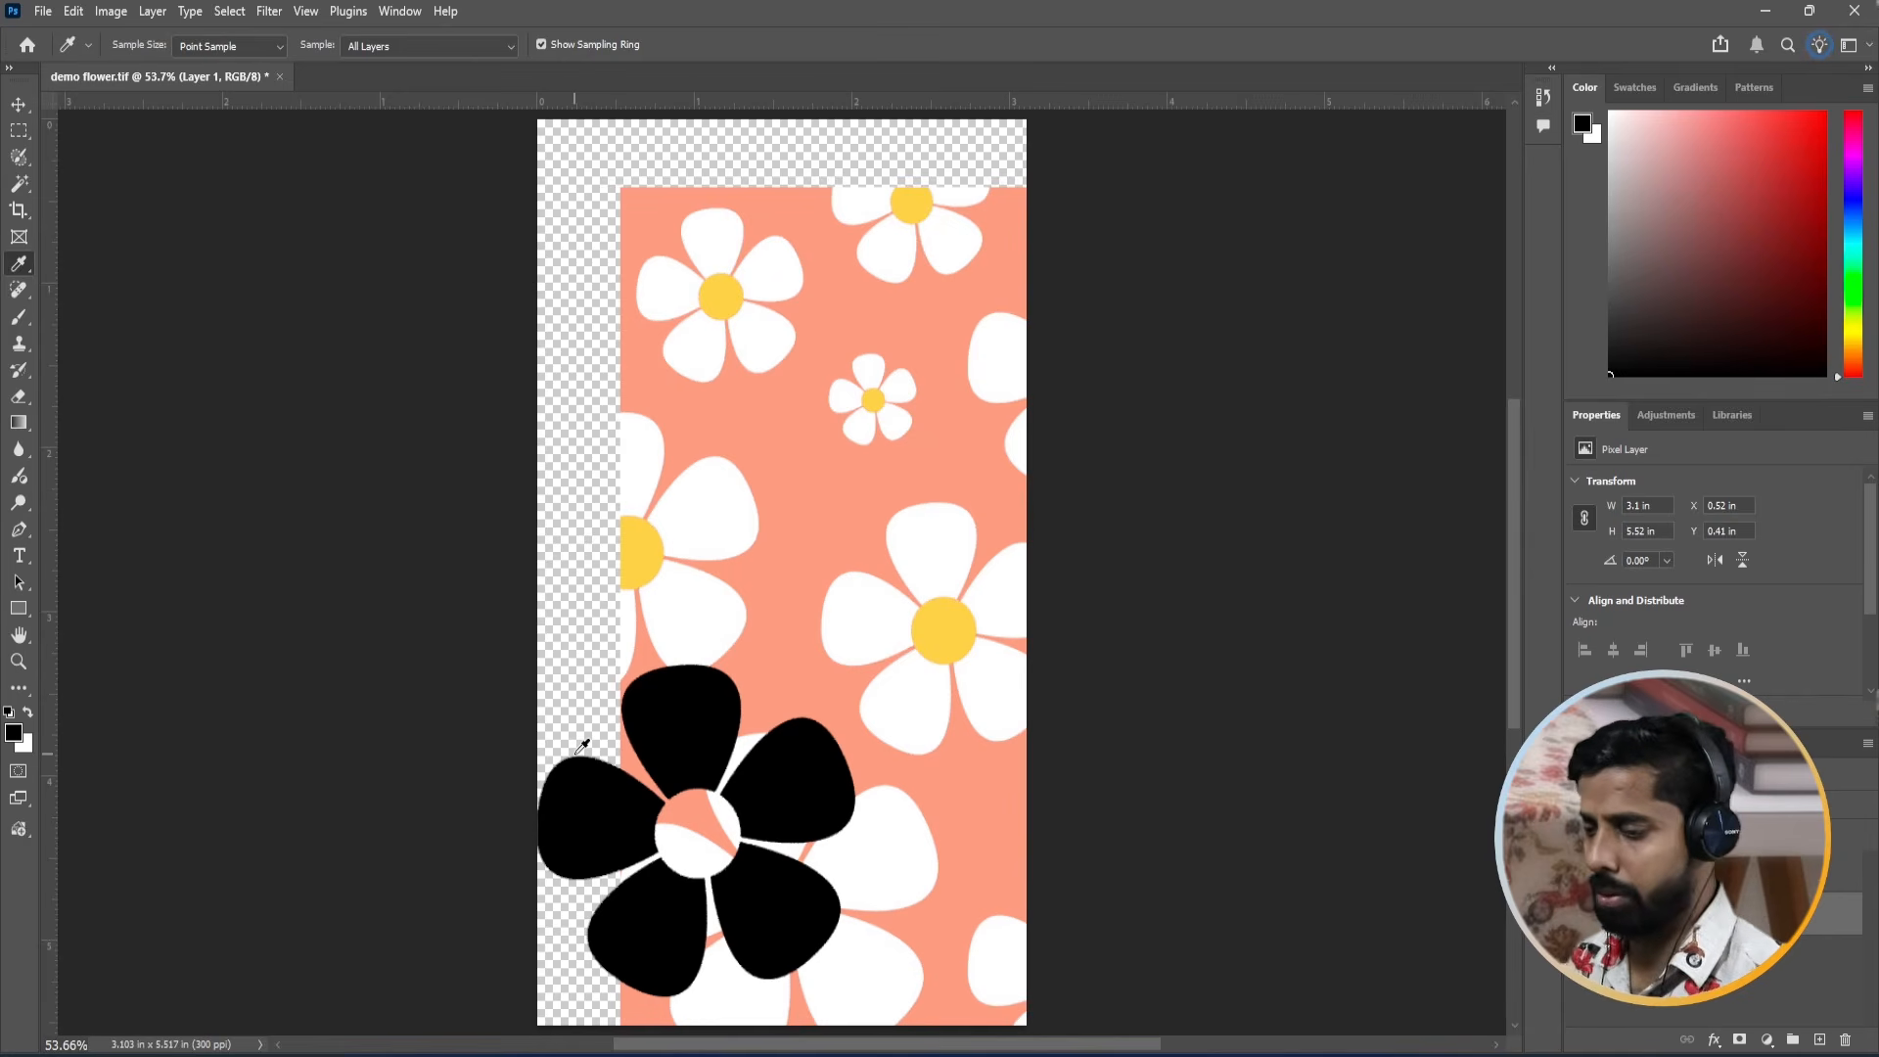
pyautogui.hotkey('ctrl', 'z')
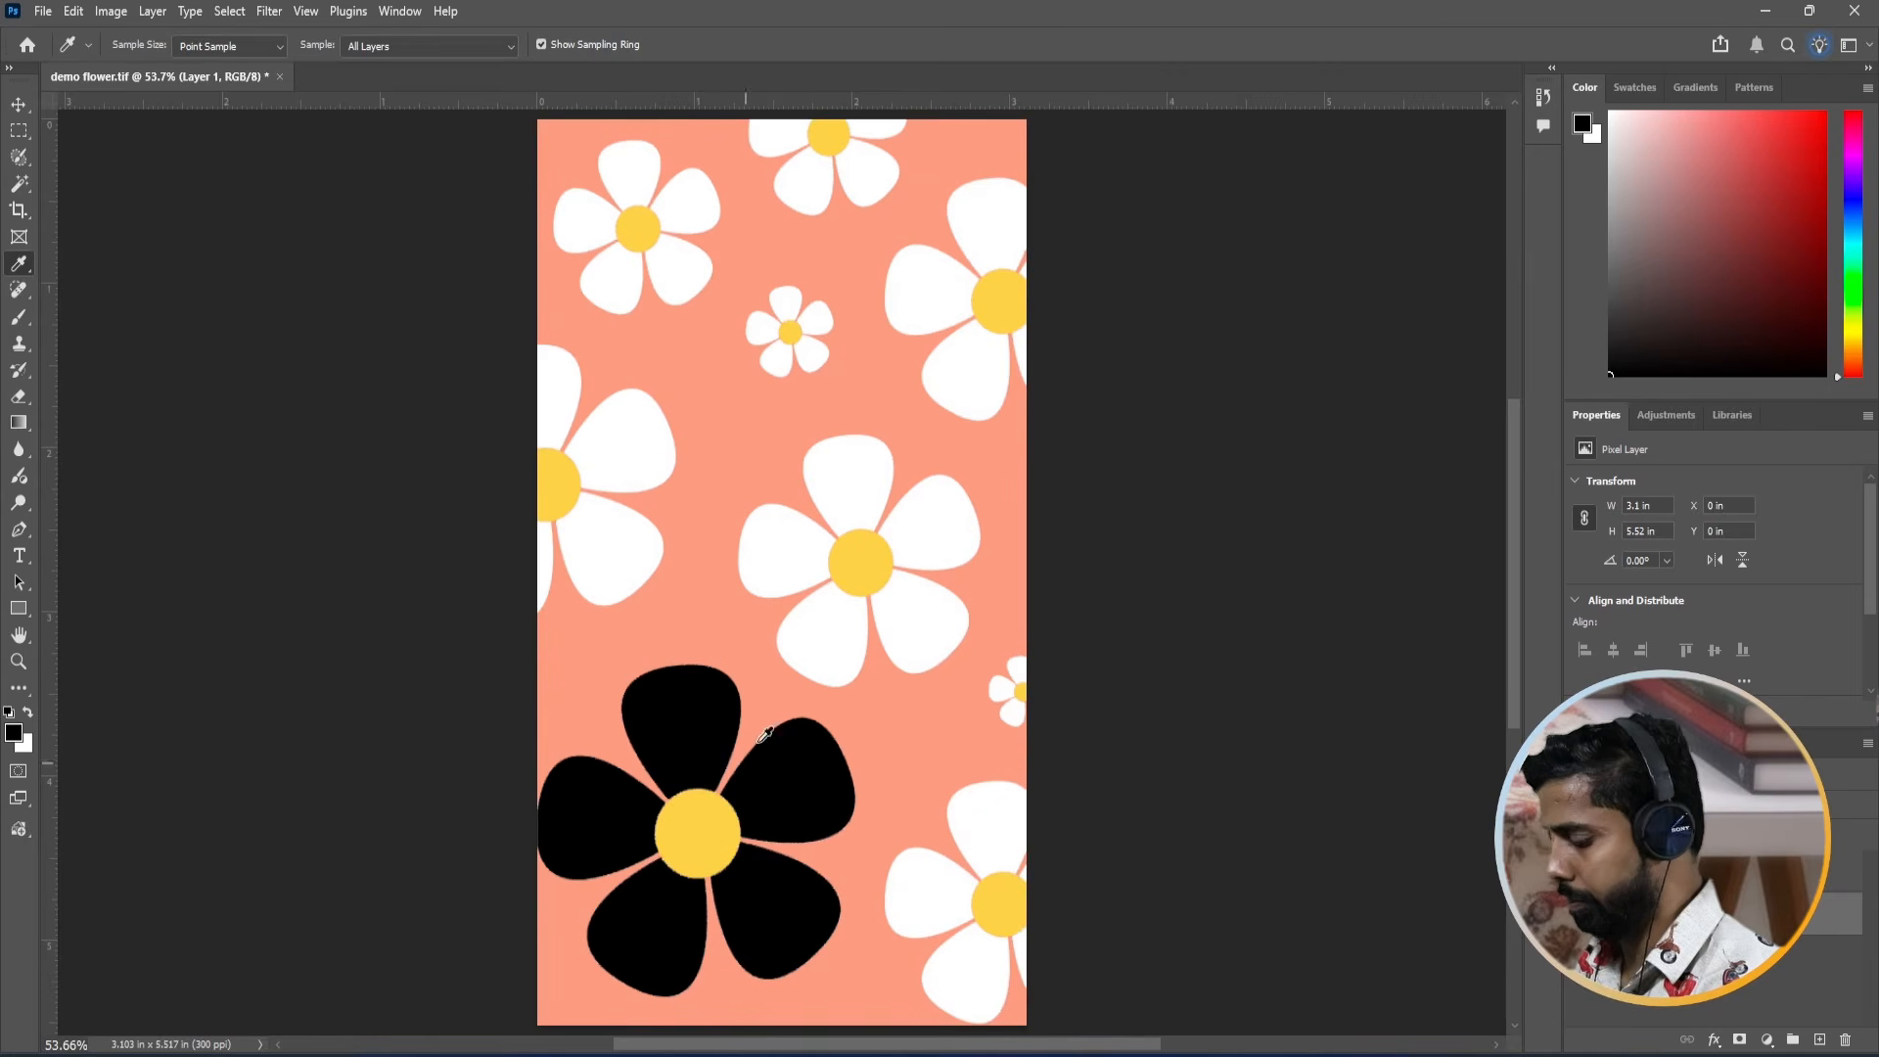
pyautogui.press('v')
pyautogui.click(1106, 692)
pyautogui.hotkey('ctrl', 'z')
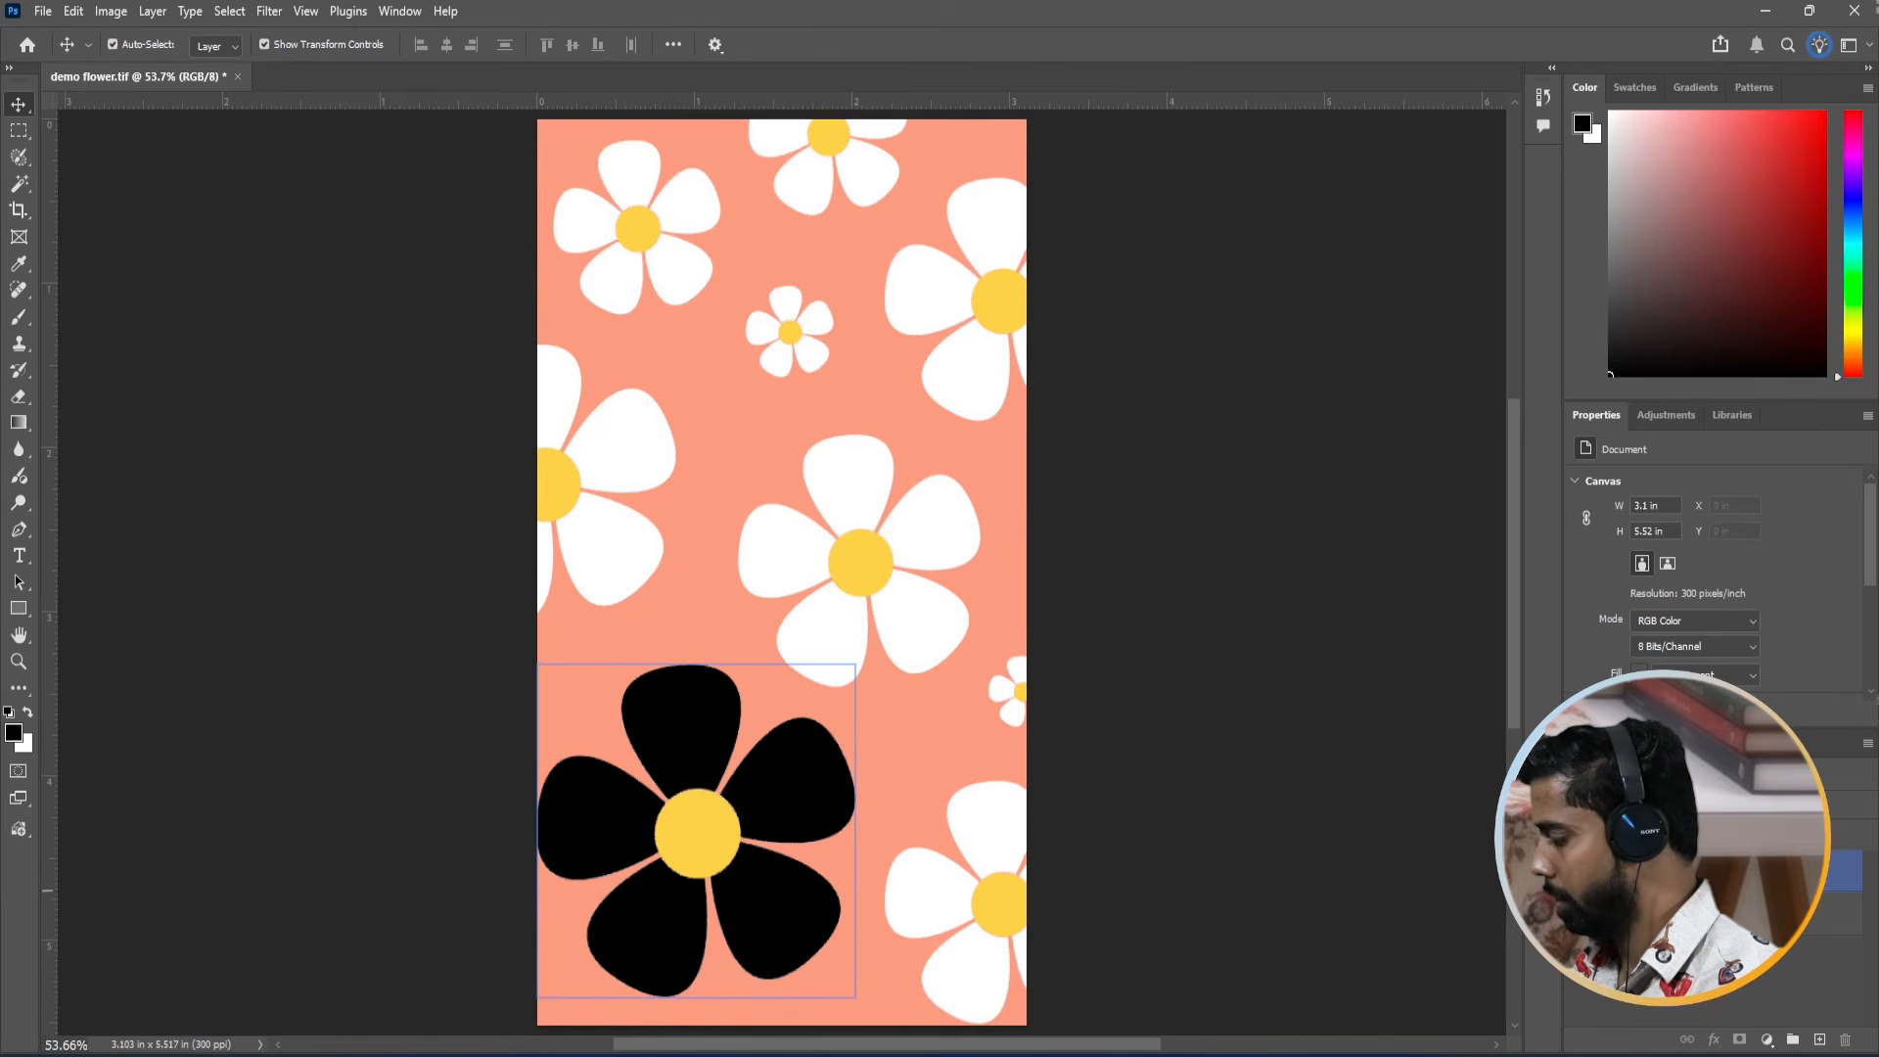
pyautogui.hotkey('ctrl', 'd')
# Select the large flower's yellow center on the original pattern layer with the Magic Wand and inspect the selection edge.
pyautogui.click(675, 798)
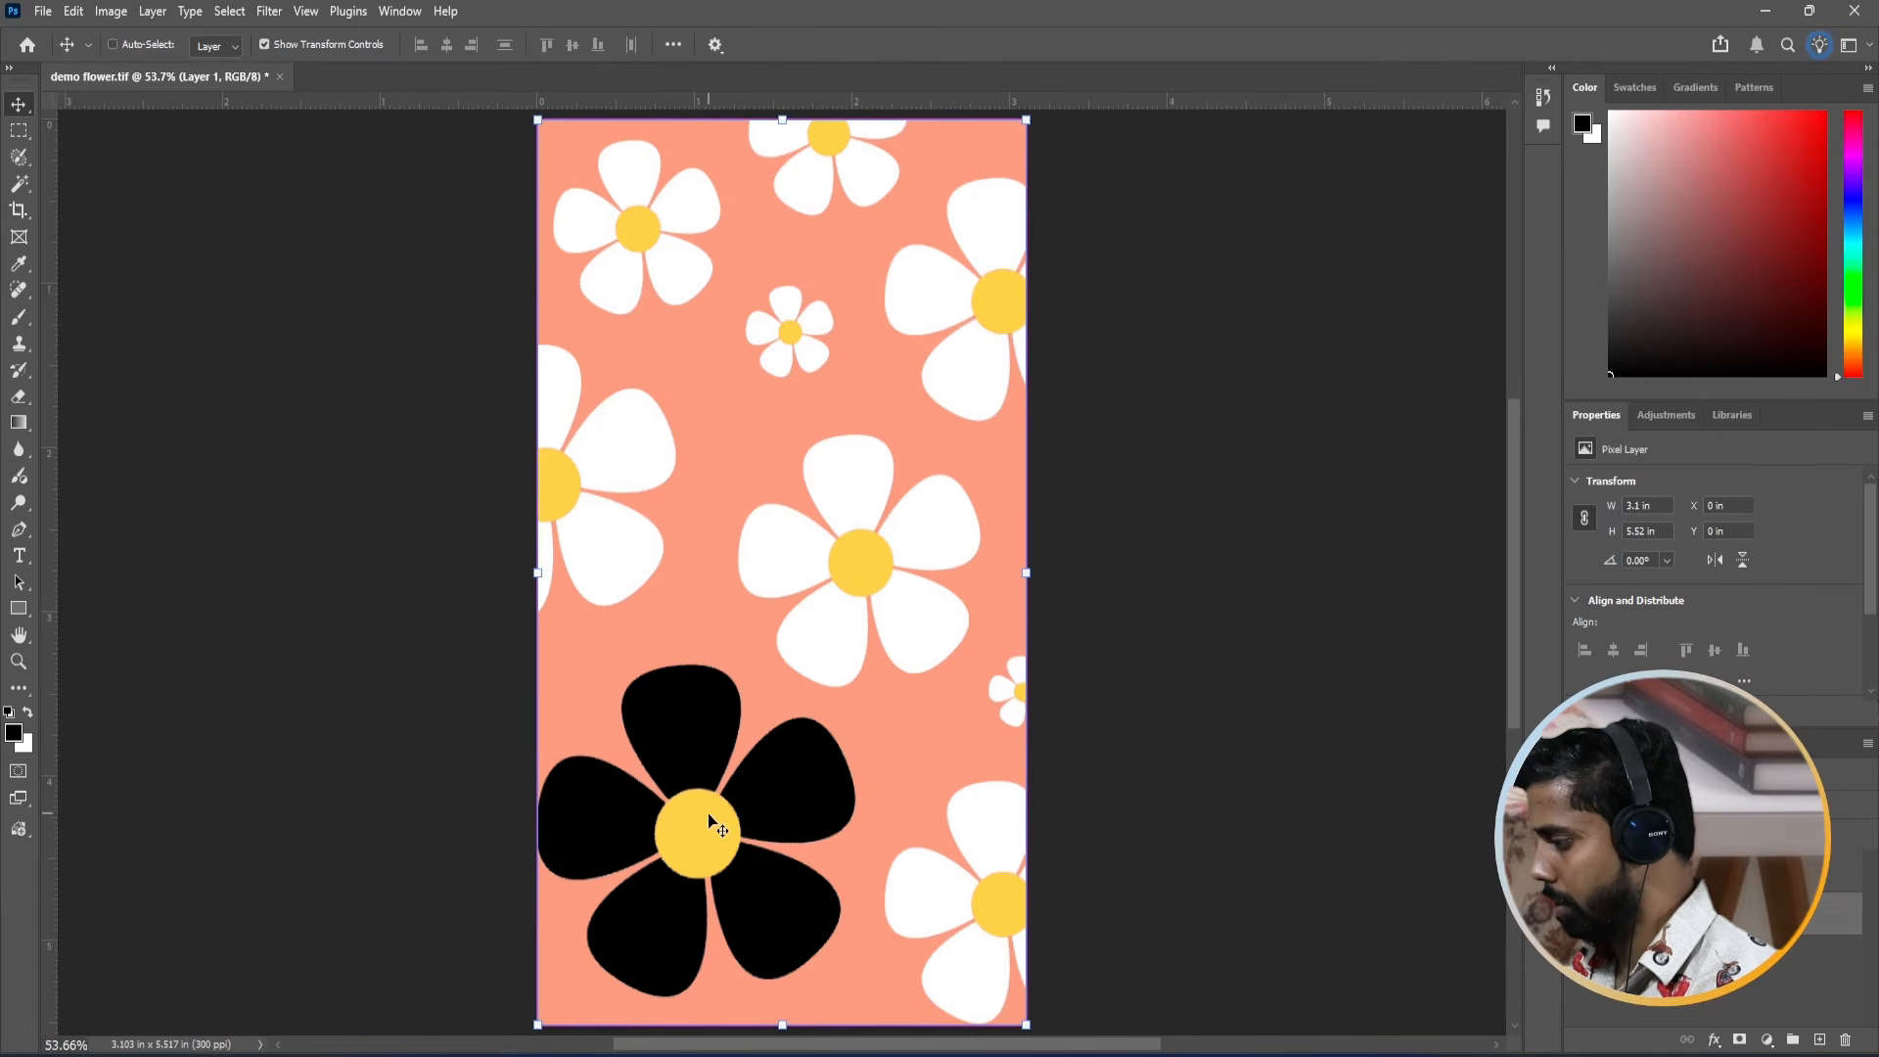
pyautogui.press('z')
pyautogui.moveTo(711, 836); pyautogui.dragTo(749, 847)
pyautogui.press('w')
pyautogui.click(714, 805)
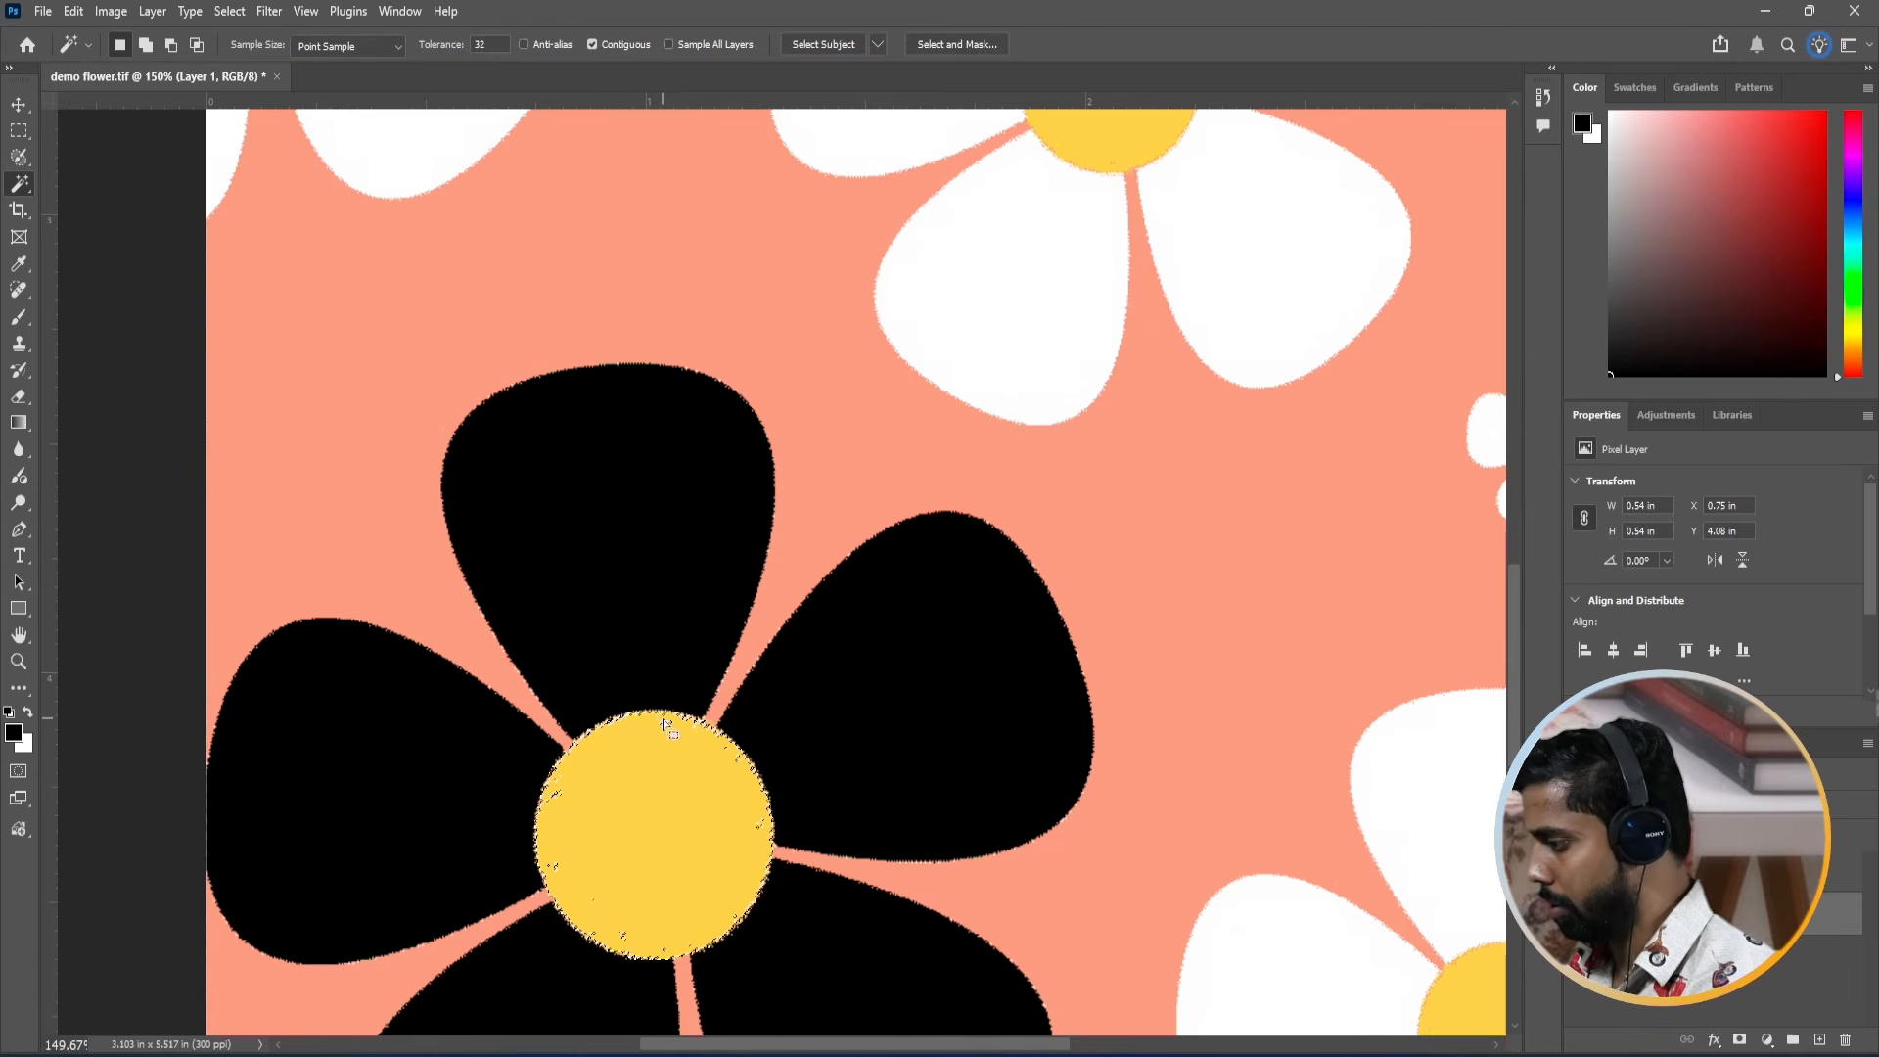
pyautogui.press('z')
pyautogui.moveTo(667, 717); pyautogui.dragTo(733, 774)
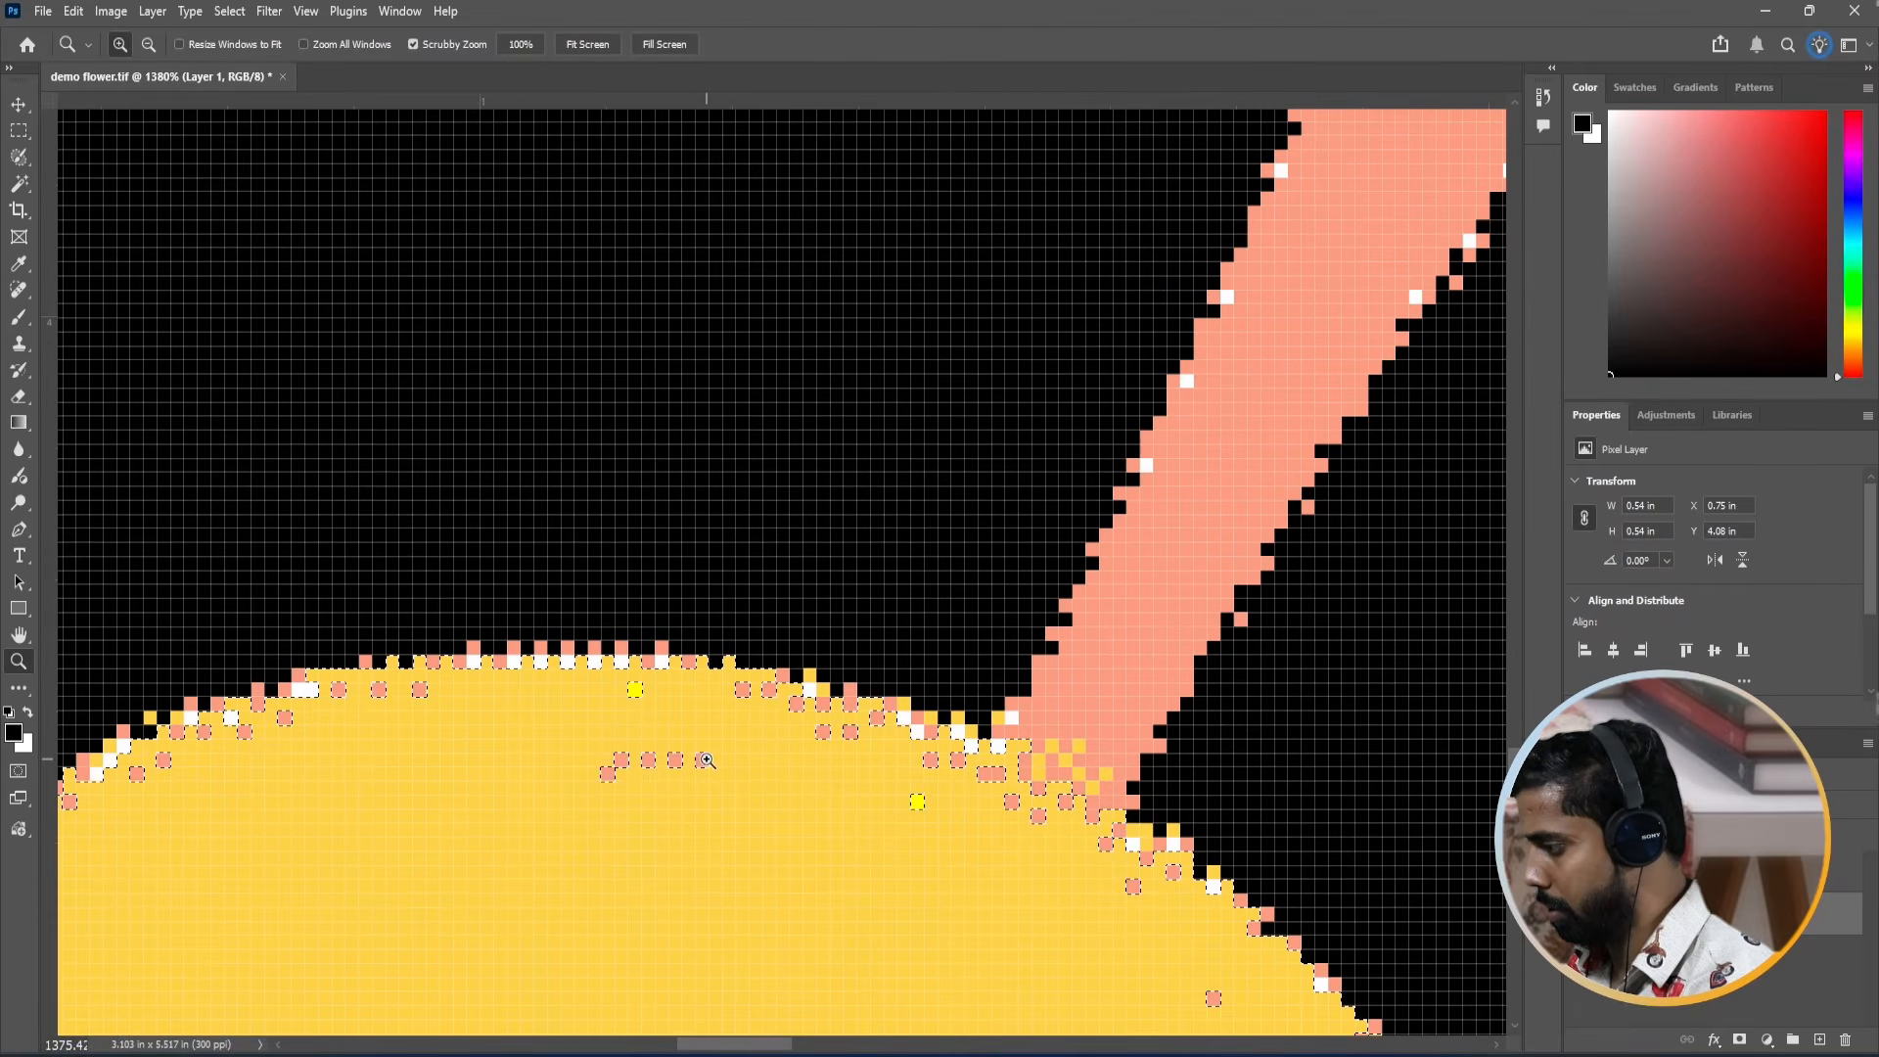
pyautogui.hotkey('ctrl', '-')
pyautogui.hotkey('ctrl', '0')
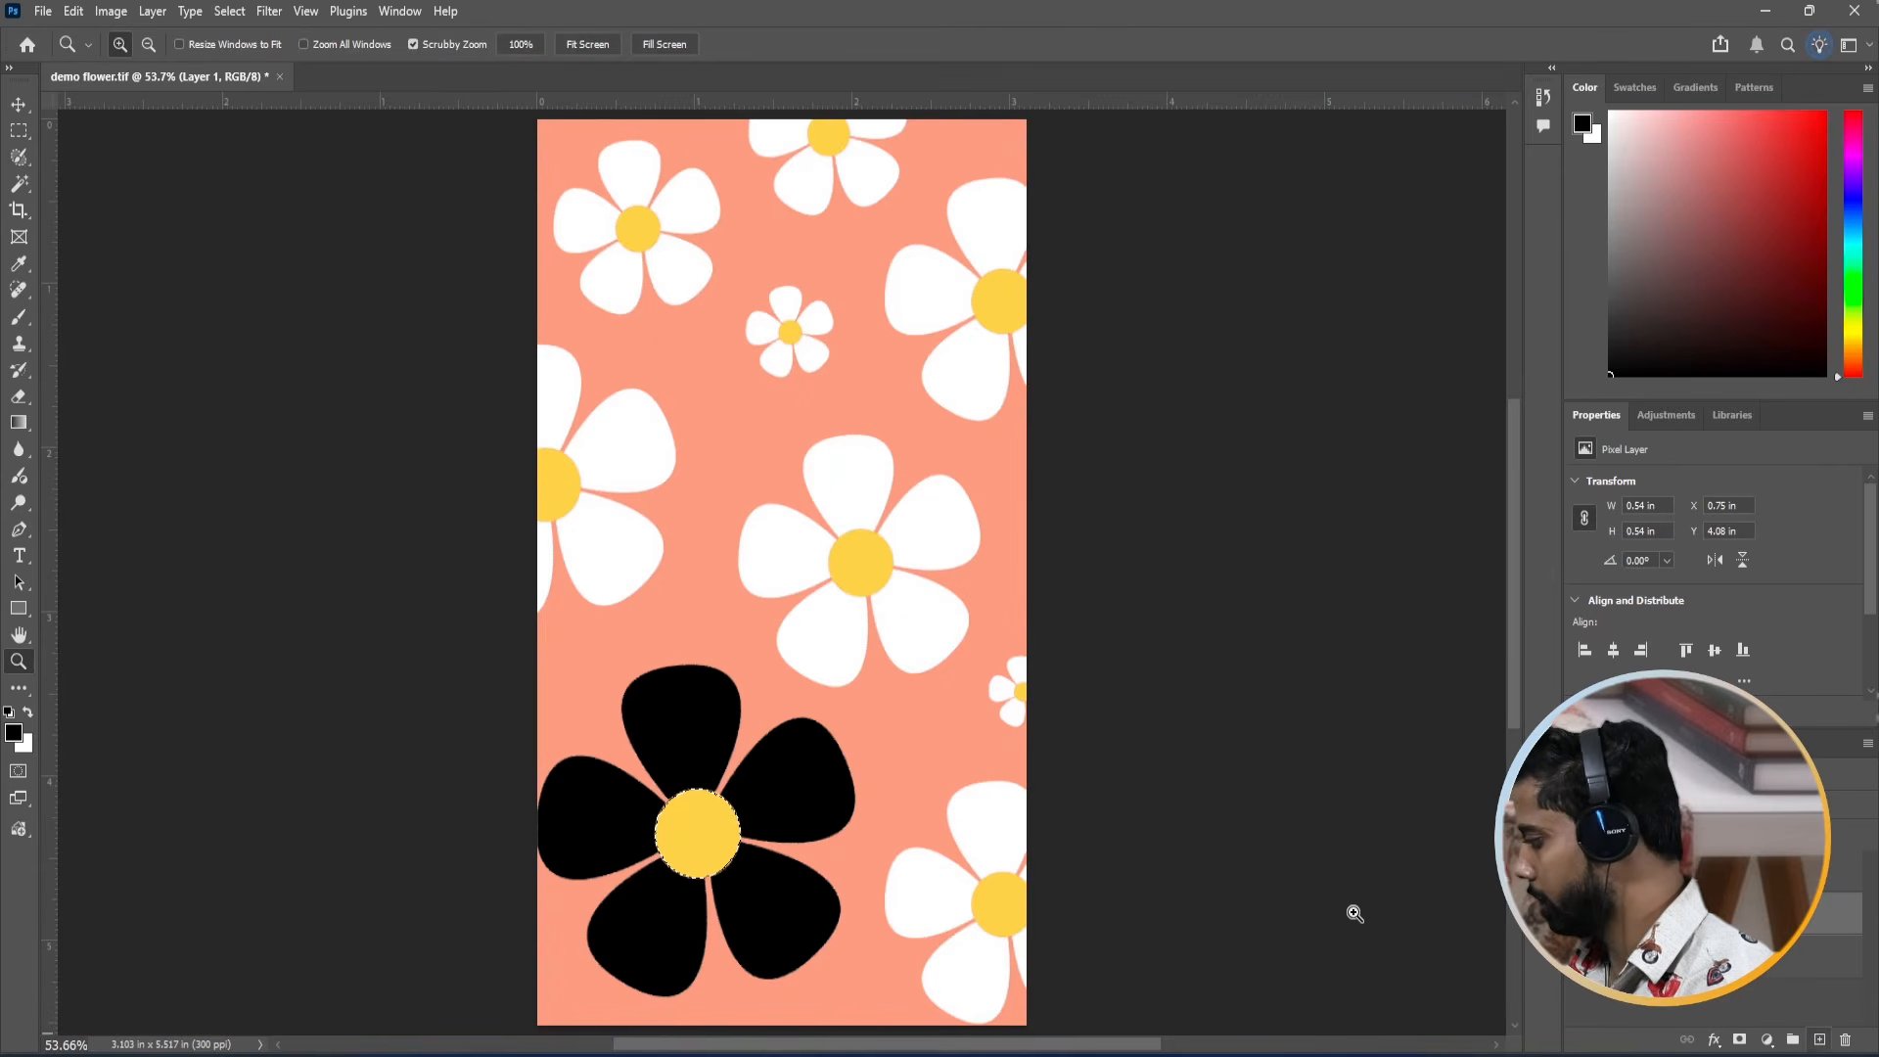
# Sample the yellow of the flower center, fill the selection with it on a new layer, and deselect.
pyautogui.press('i')
pyautogui.click(729, 822)
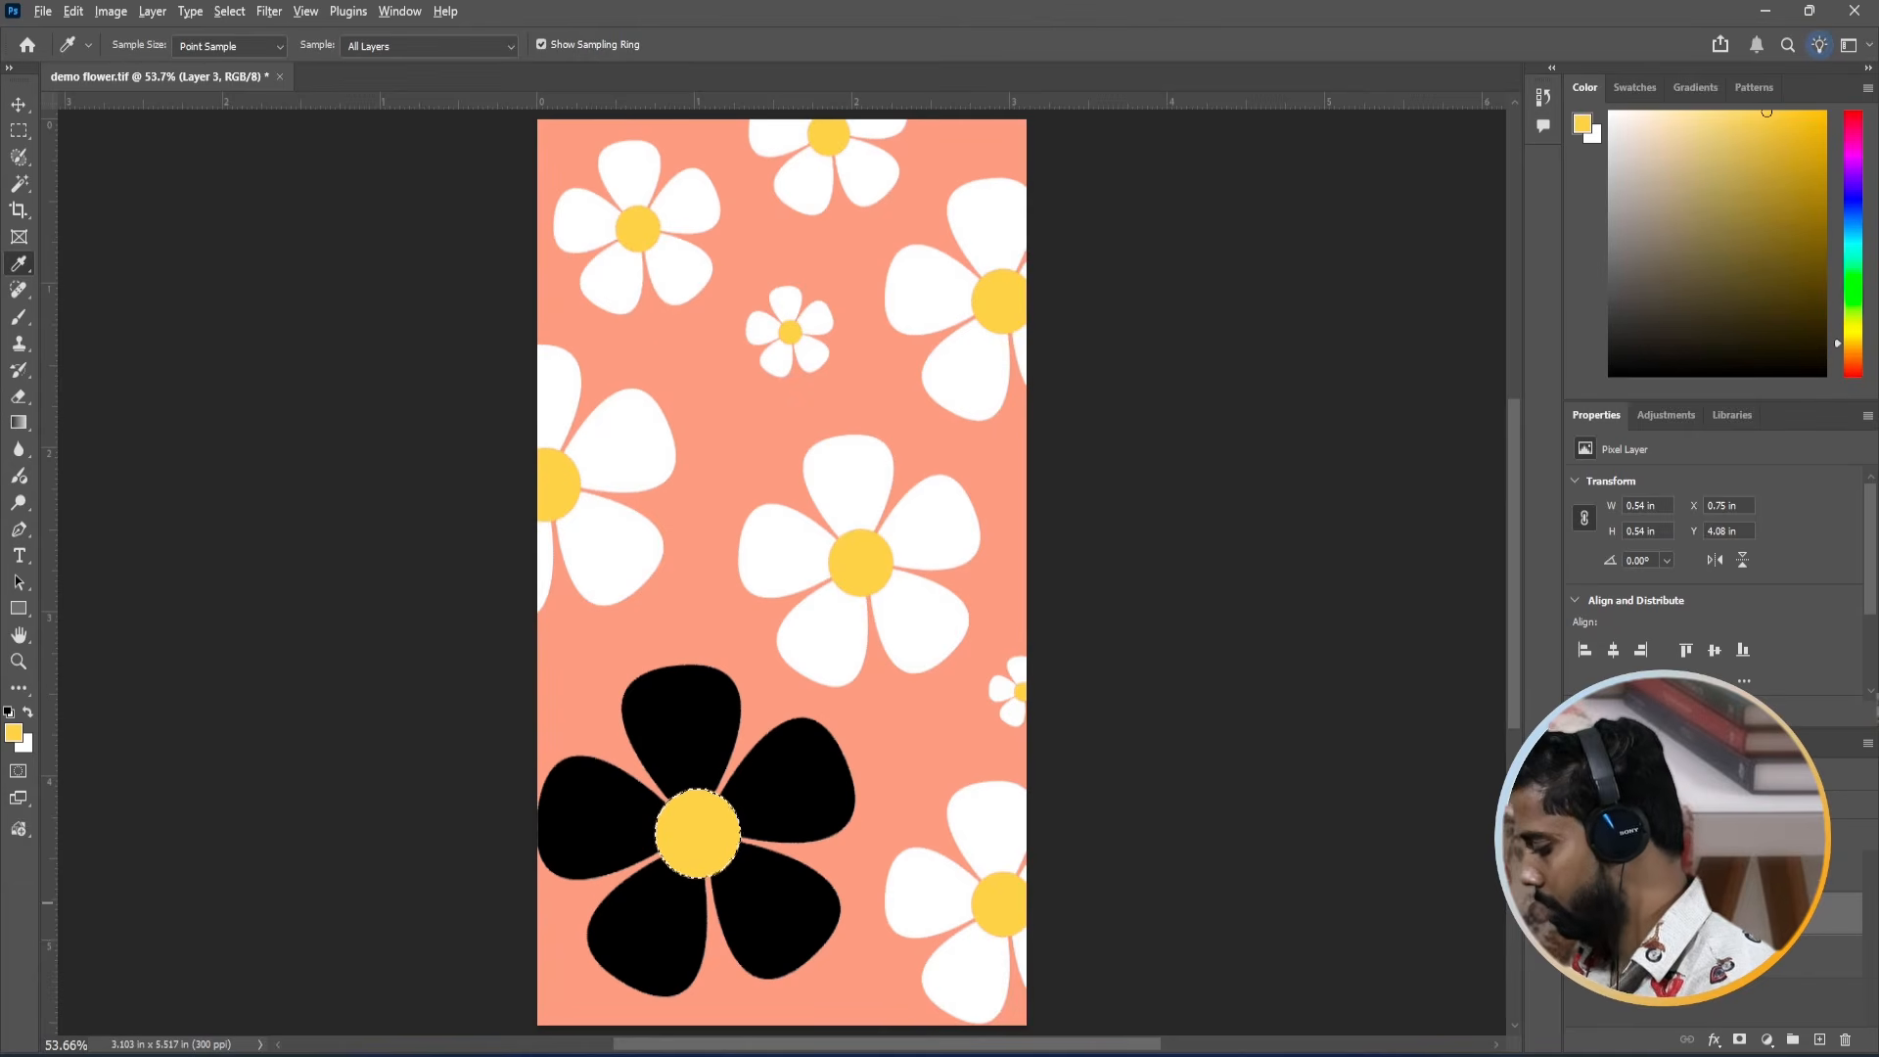
pyautogui.hotkey('ctrl', 'd')
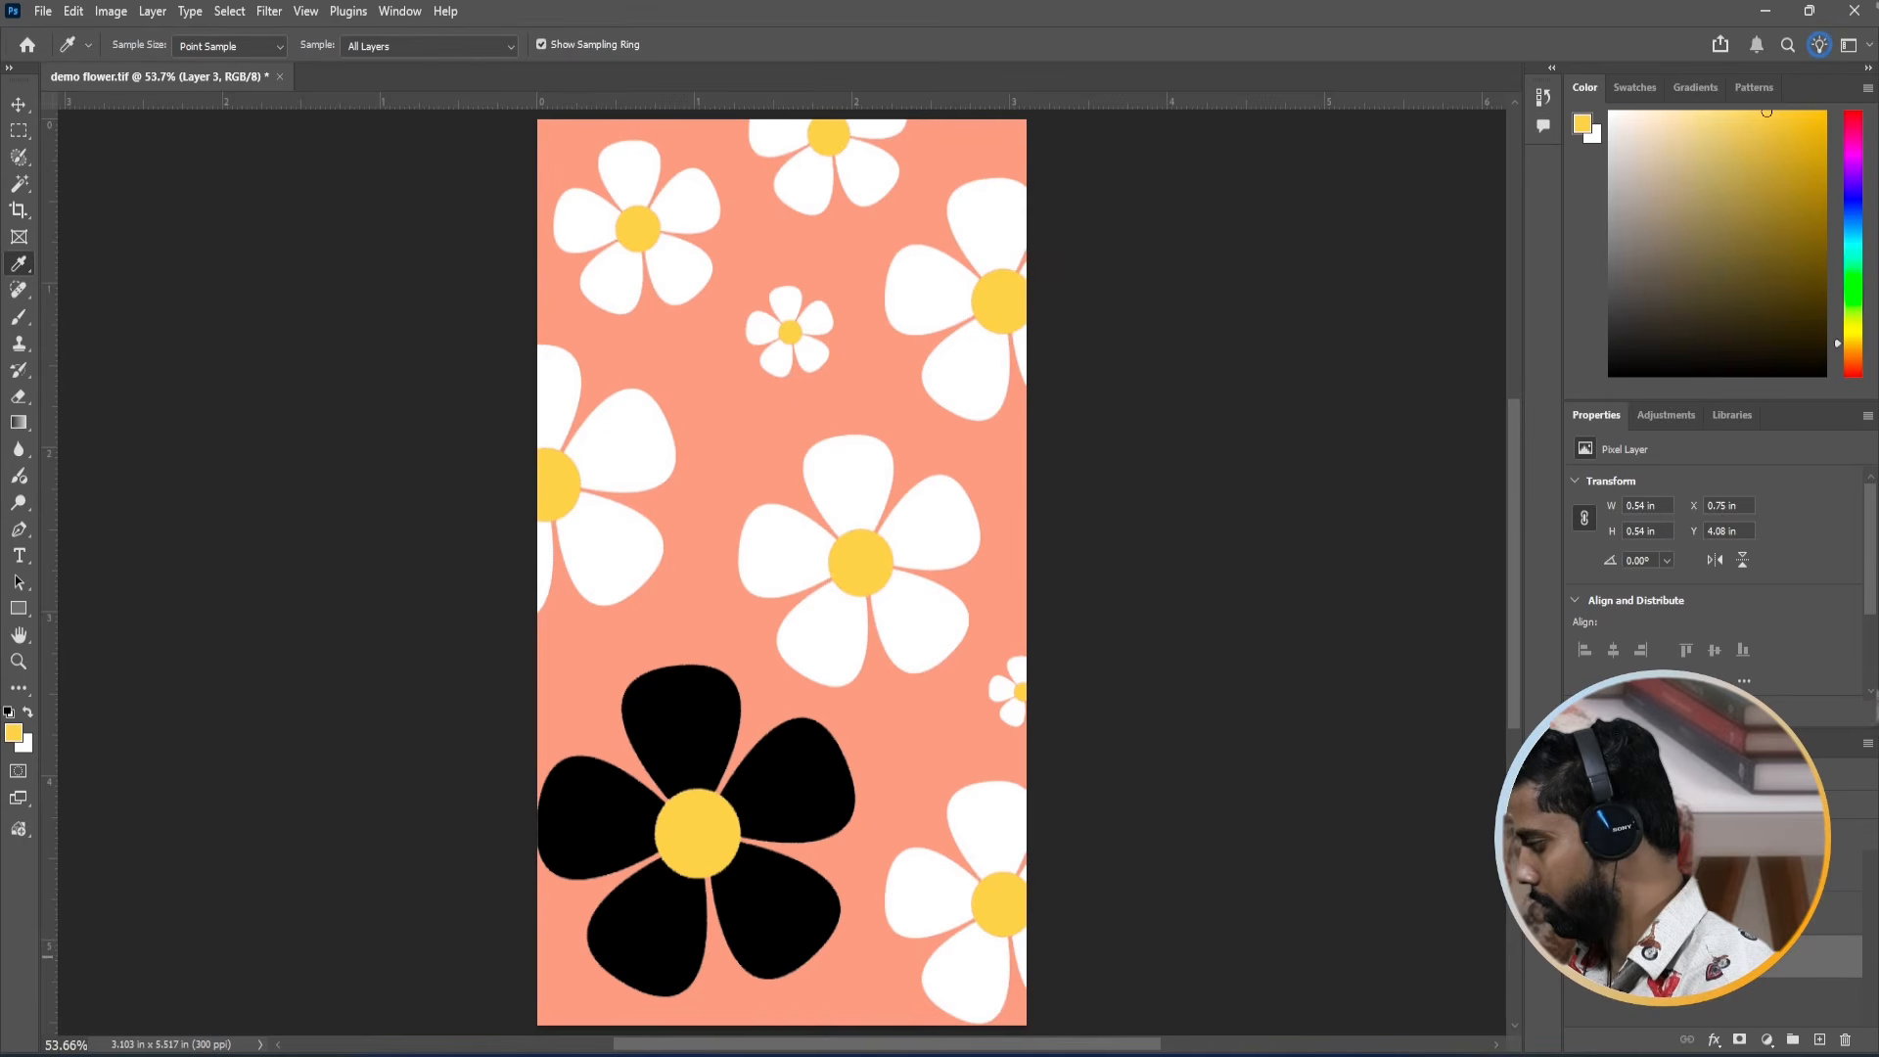
# Sample the coral background color and fill a new layer with it directly above the original pattern layer.
pyautogui.click(906, 736)
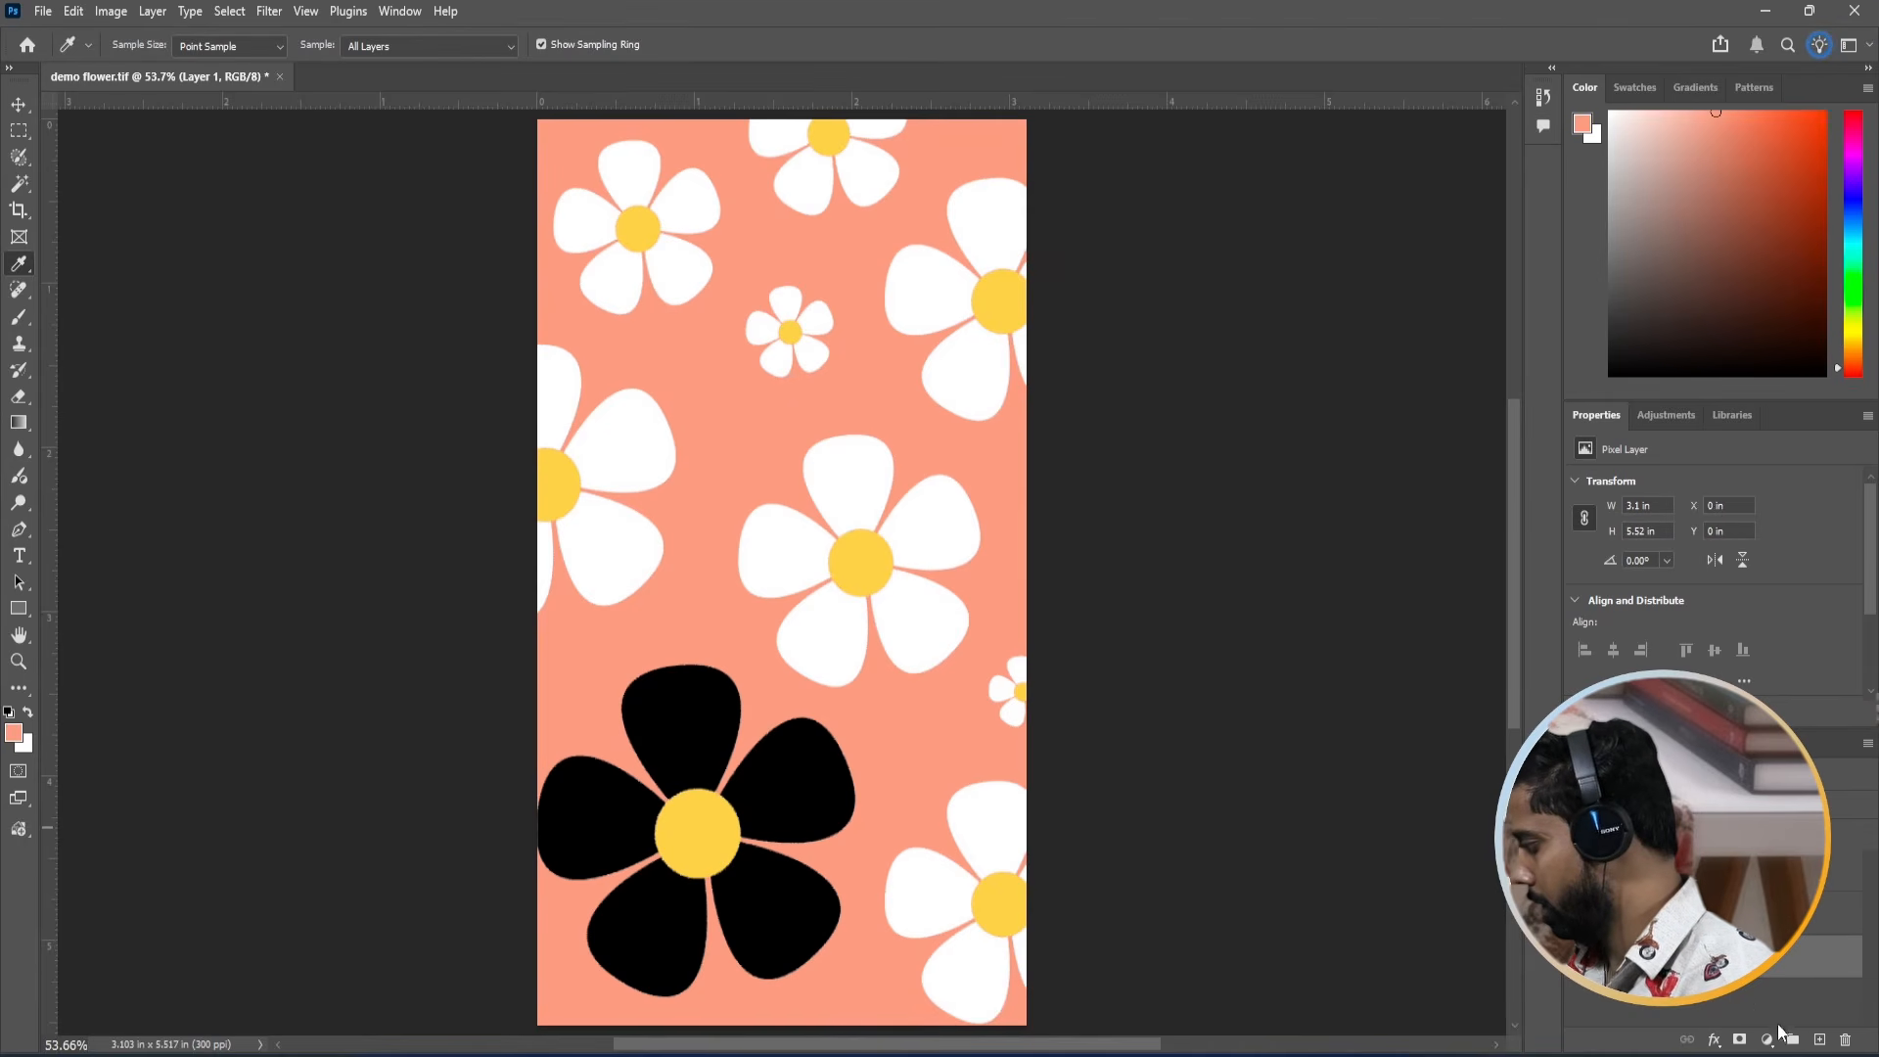
pyautogui.click(1819, 1043)
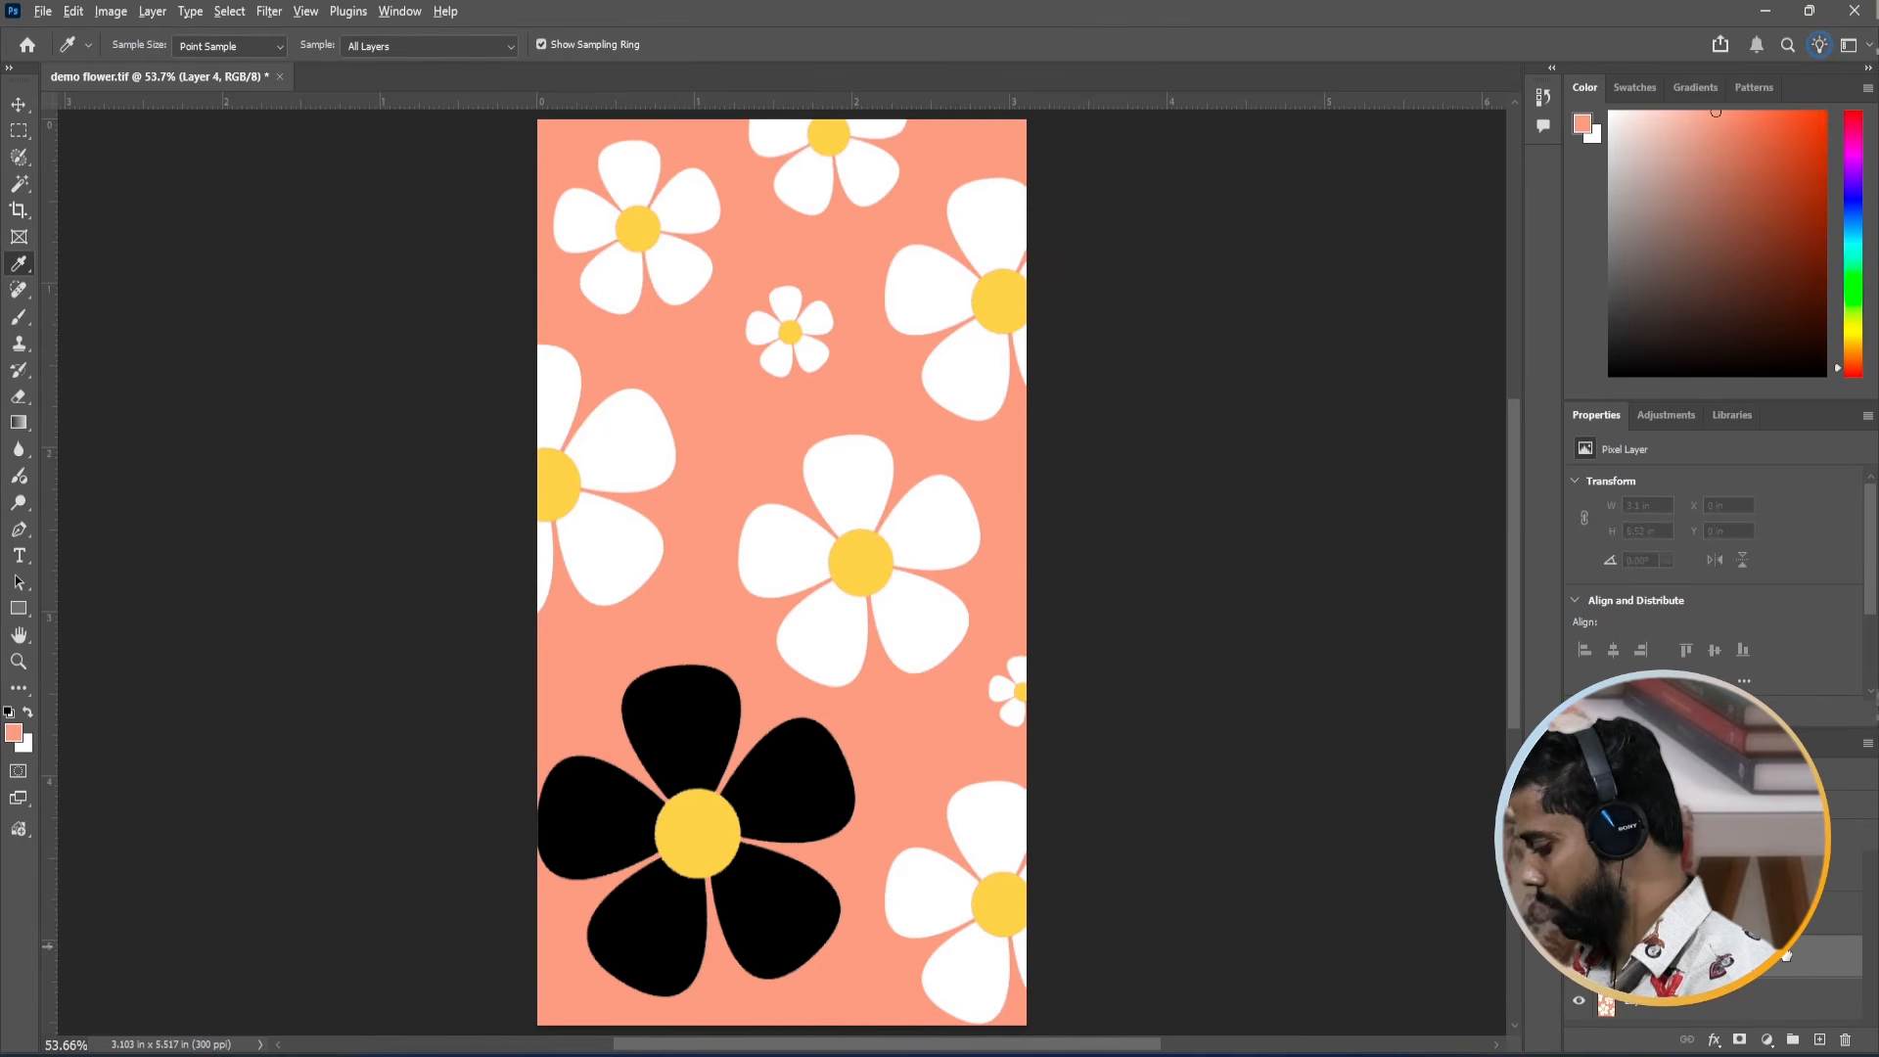
pyautogui.hotkey('alt', 'BackSpace')
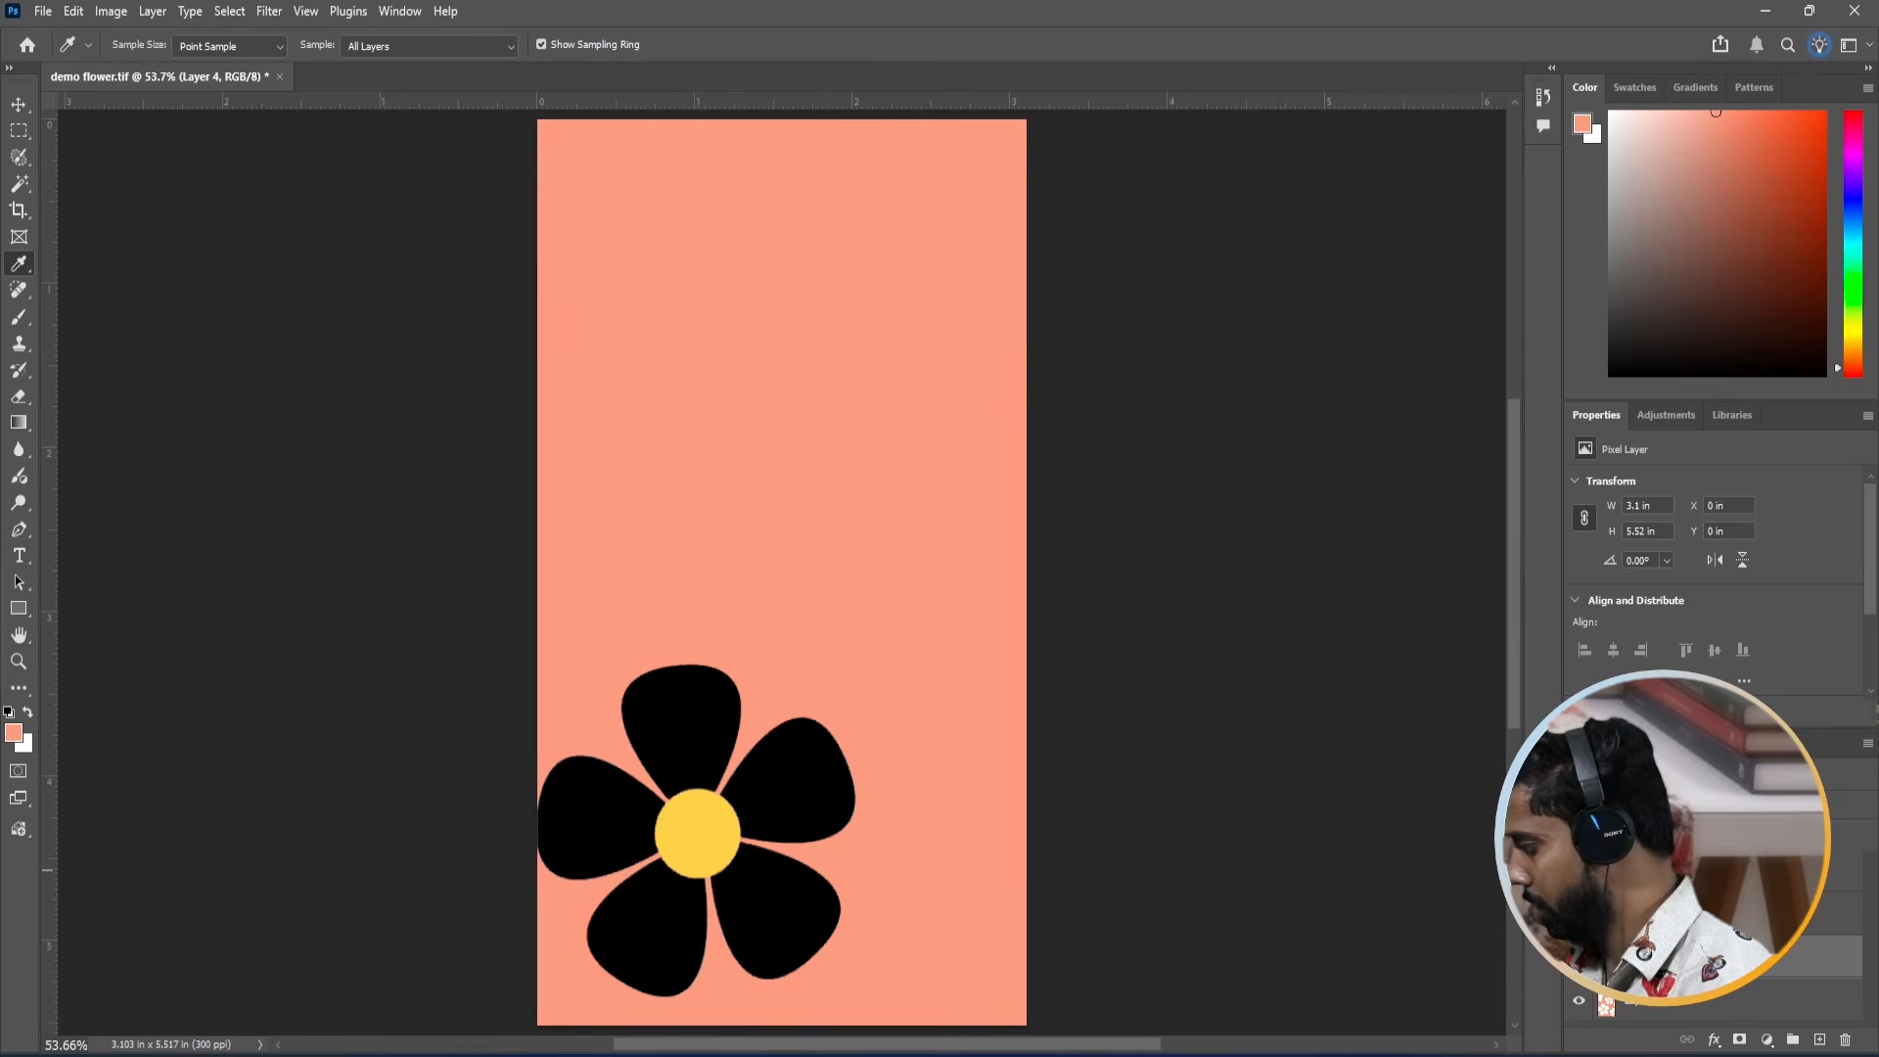
# Fill the black petals with white and extend the canvas on all sides with the Crop tool to about 5.42 × 6.82 in.
pyautogui.keyDown('ctrl'); pyautogui.click(746, 881); pyautogui.keyUp('ctrl')
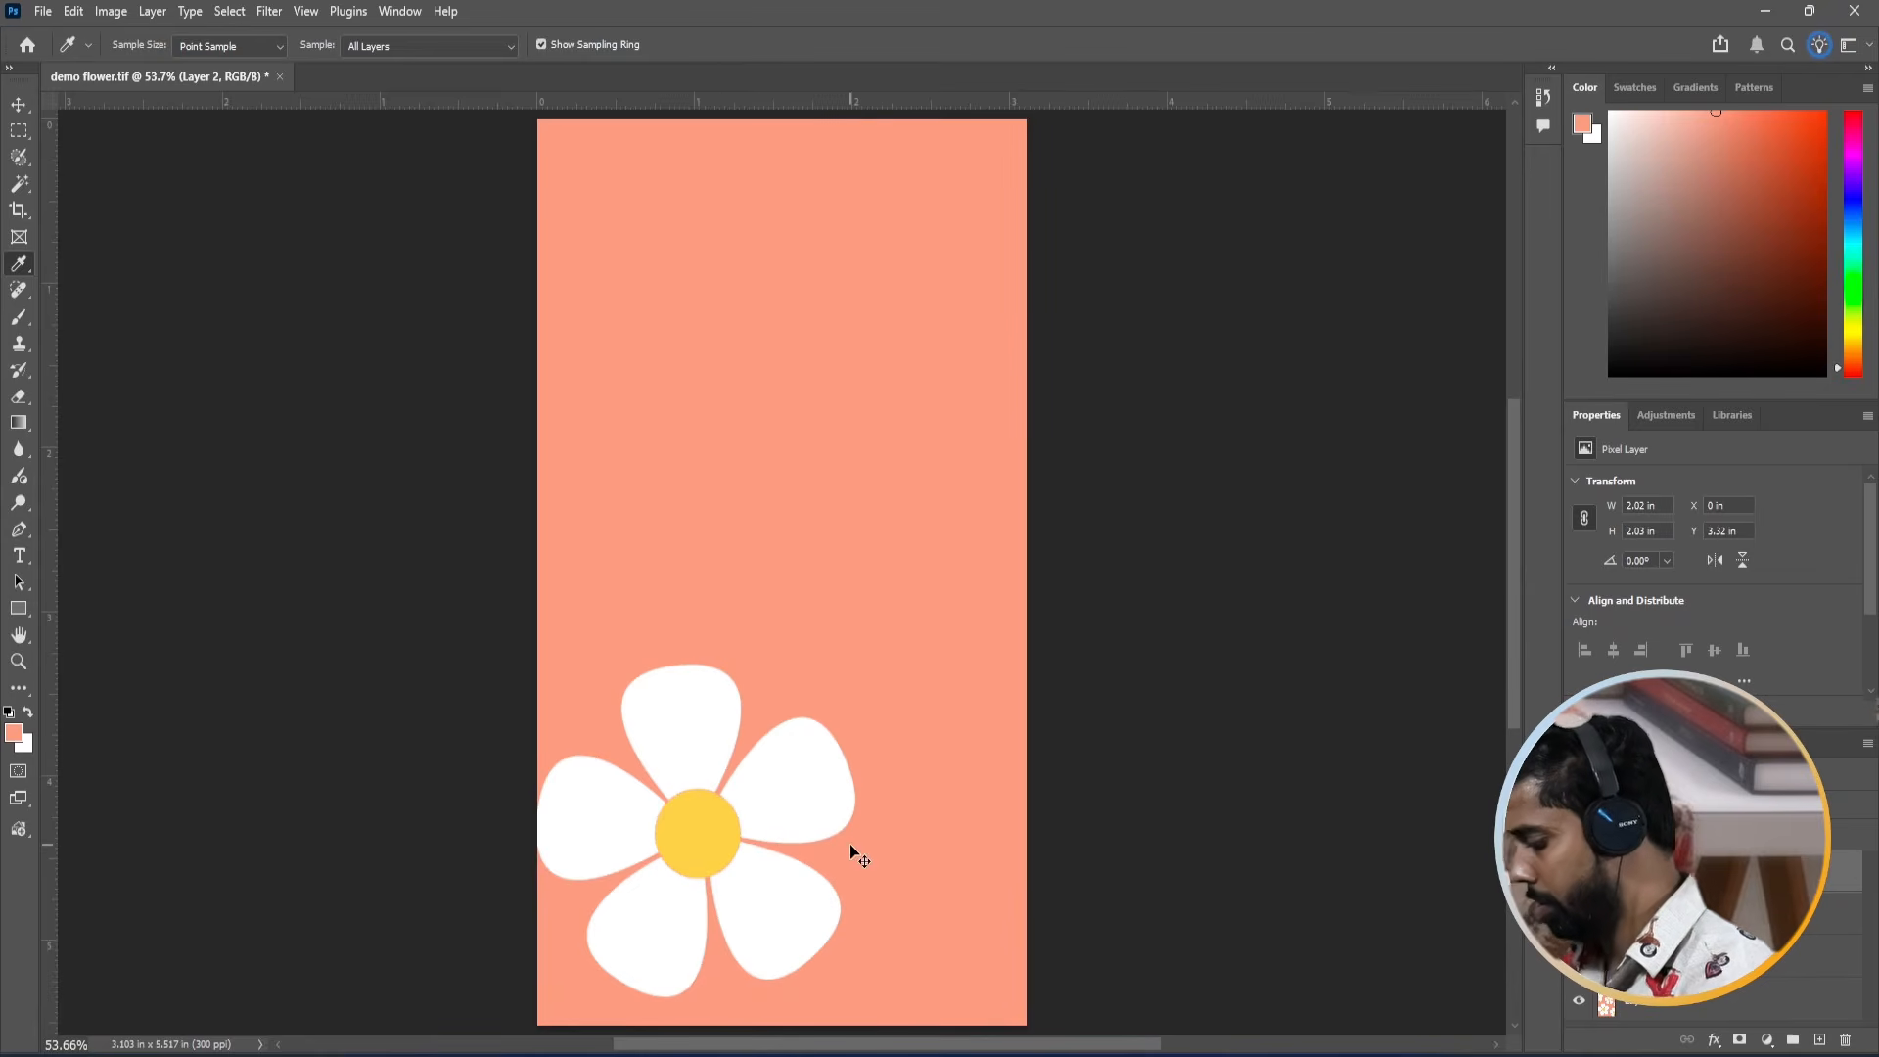
pyautogui.hotkey('ctrl', '-')
pyautogui.hotkey('ctrl', '-')
pyautogui.press('c')
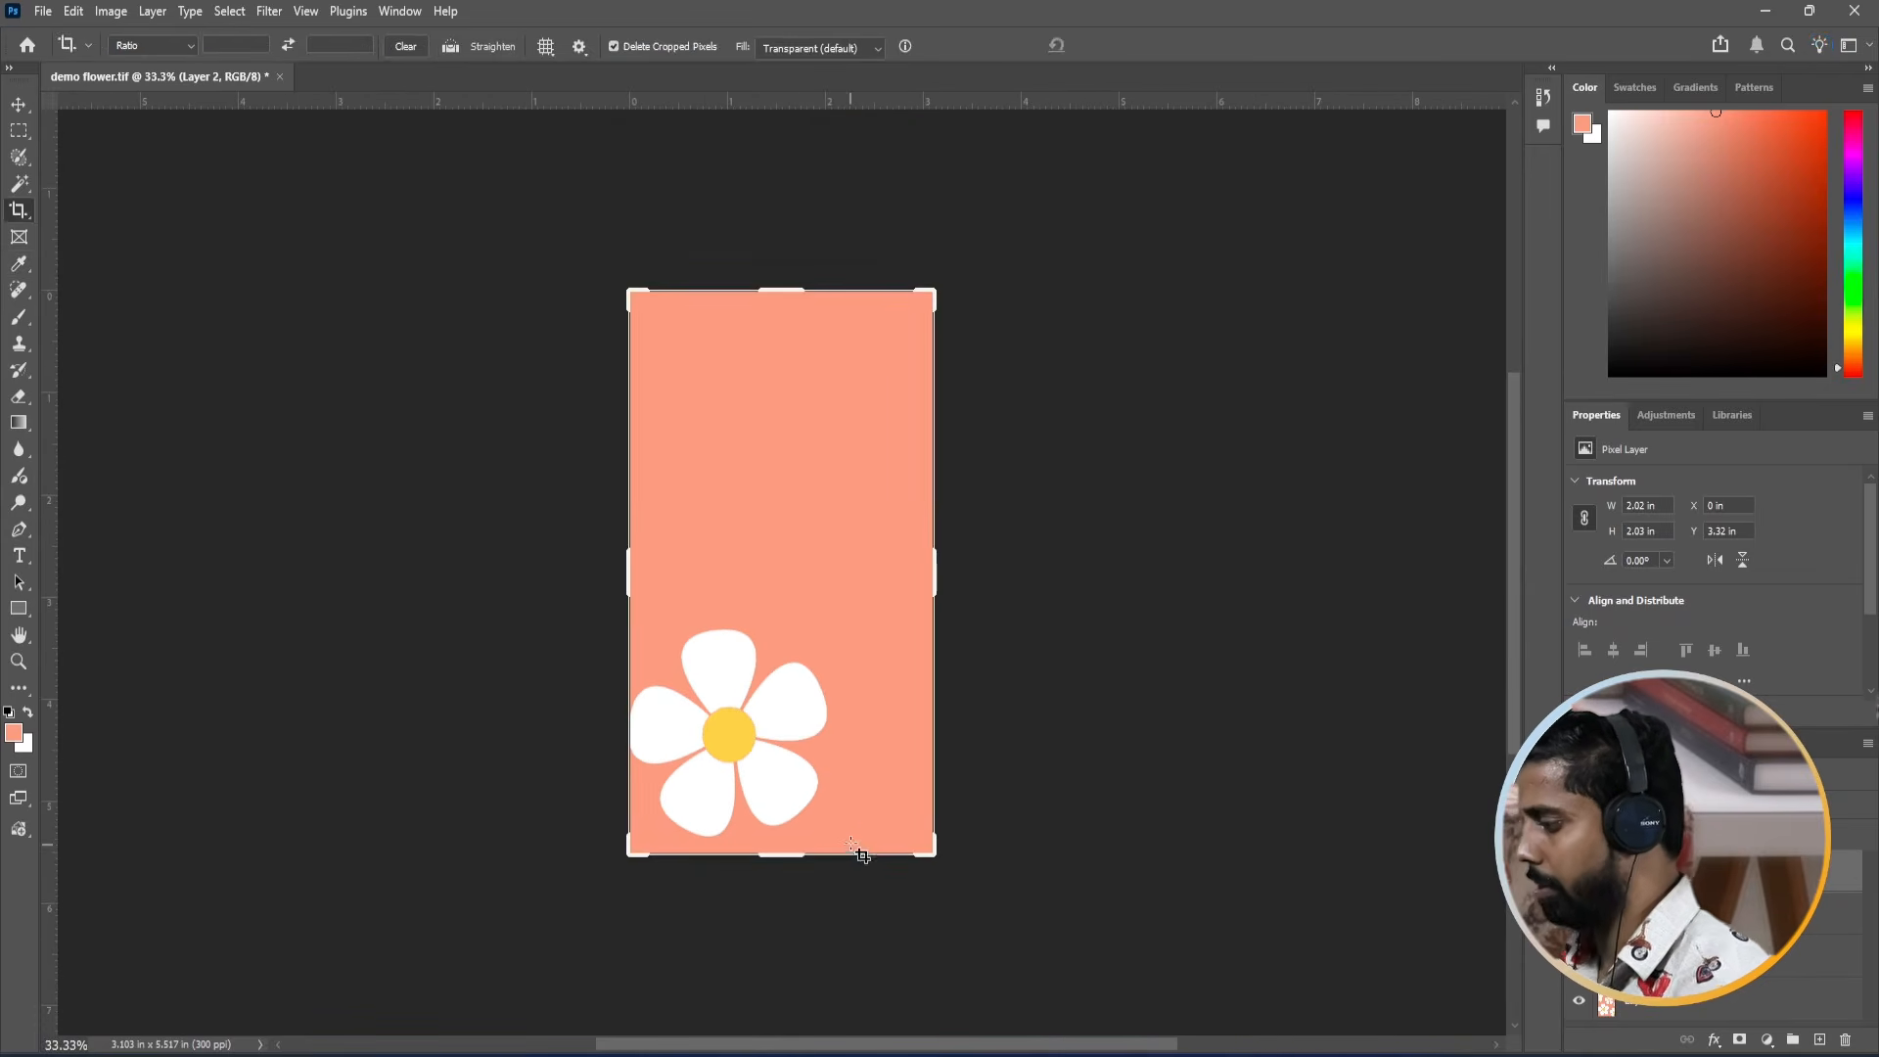
pyautogui.moveTo(634, 289); pyautogui.dragTo(583, 264)
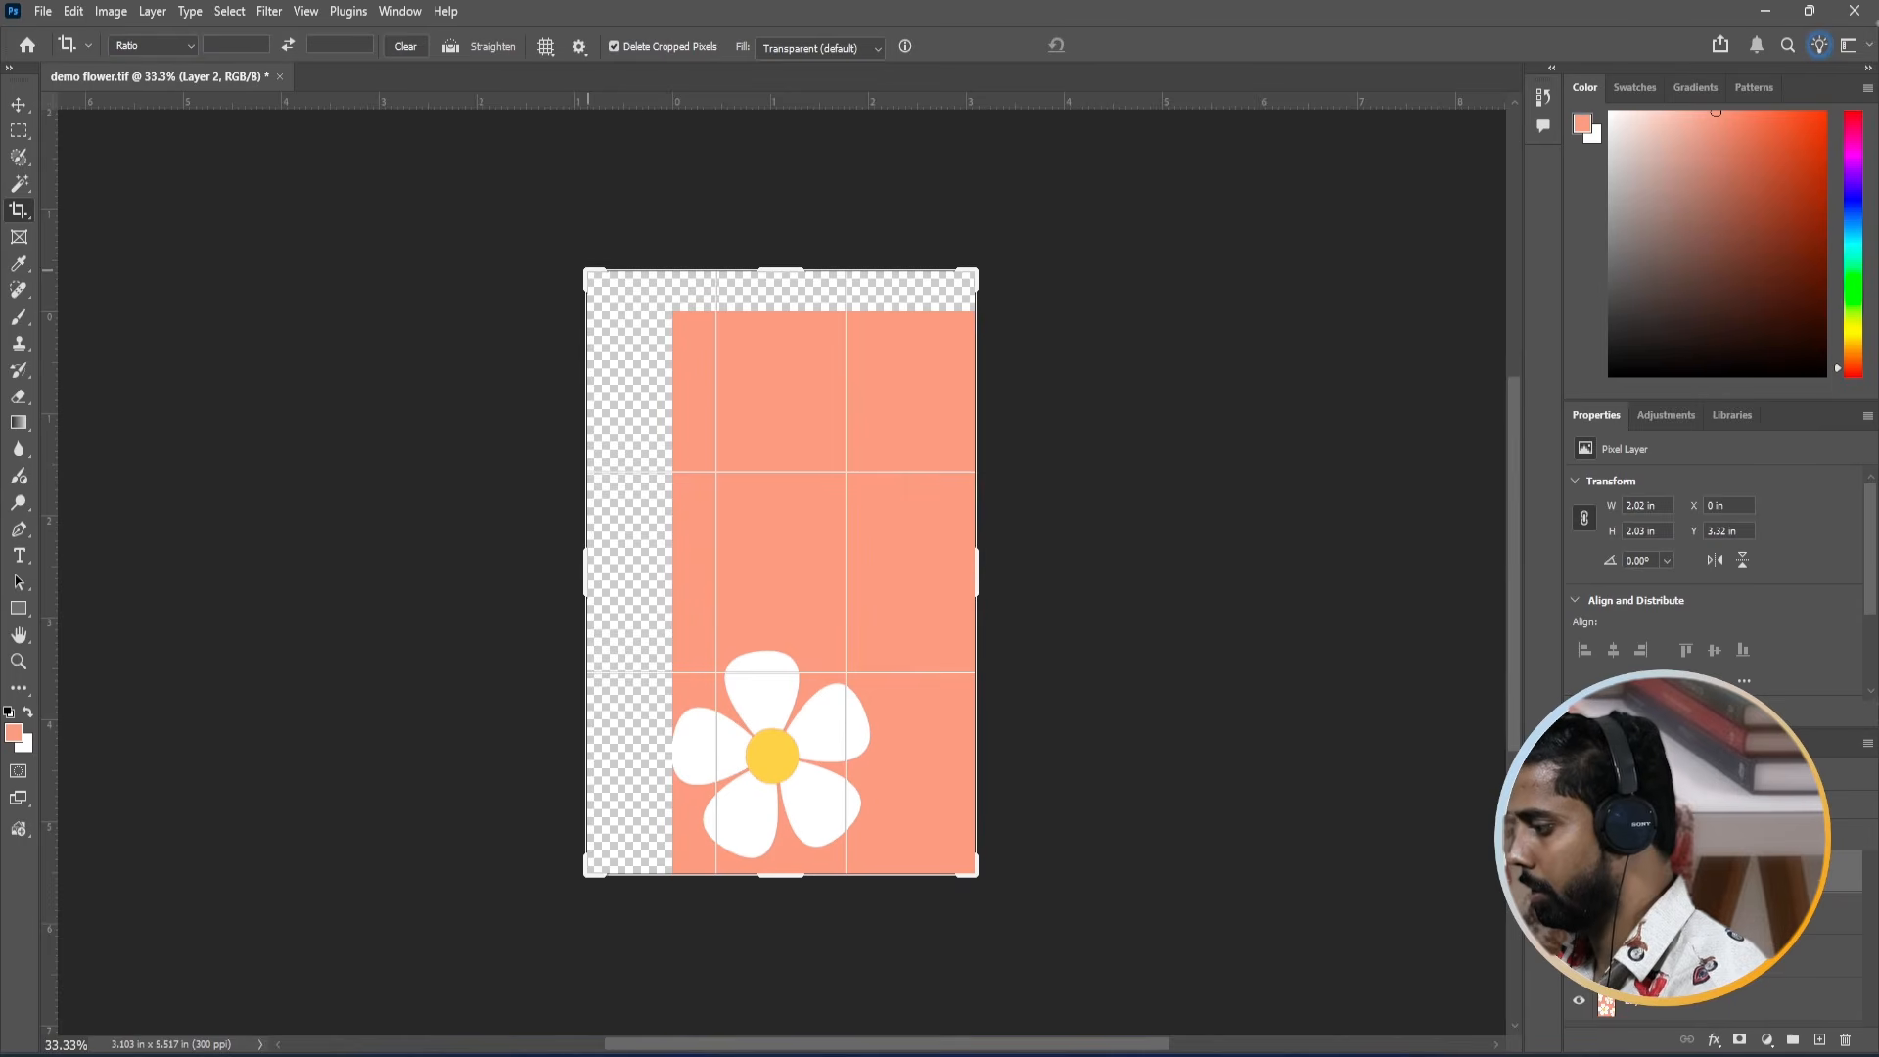
pyautogui.moveTo(972, 879); pyautogui.dragTo(1034, 914)
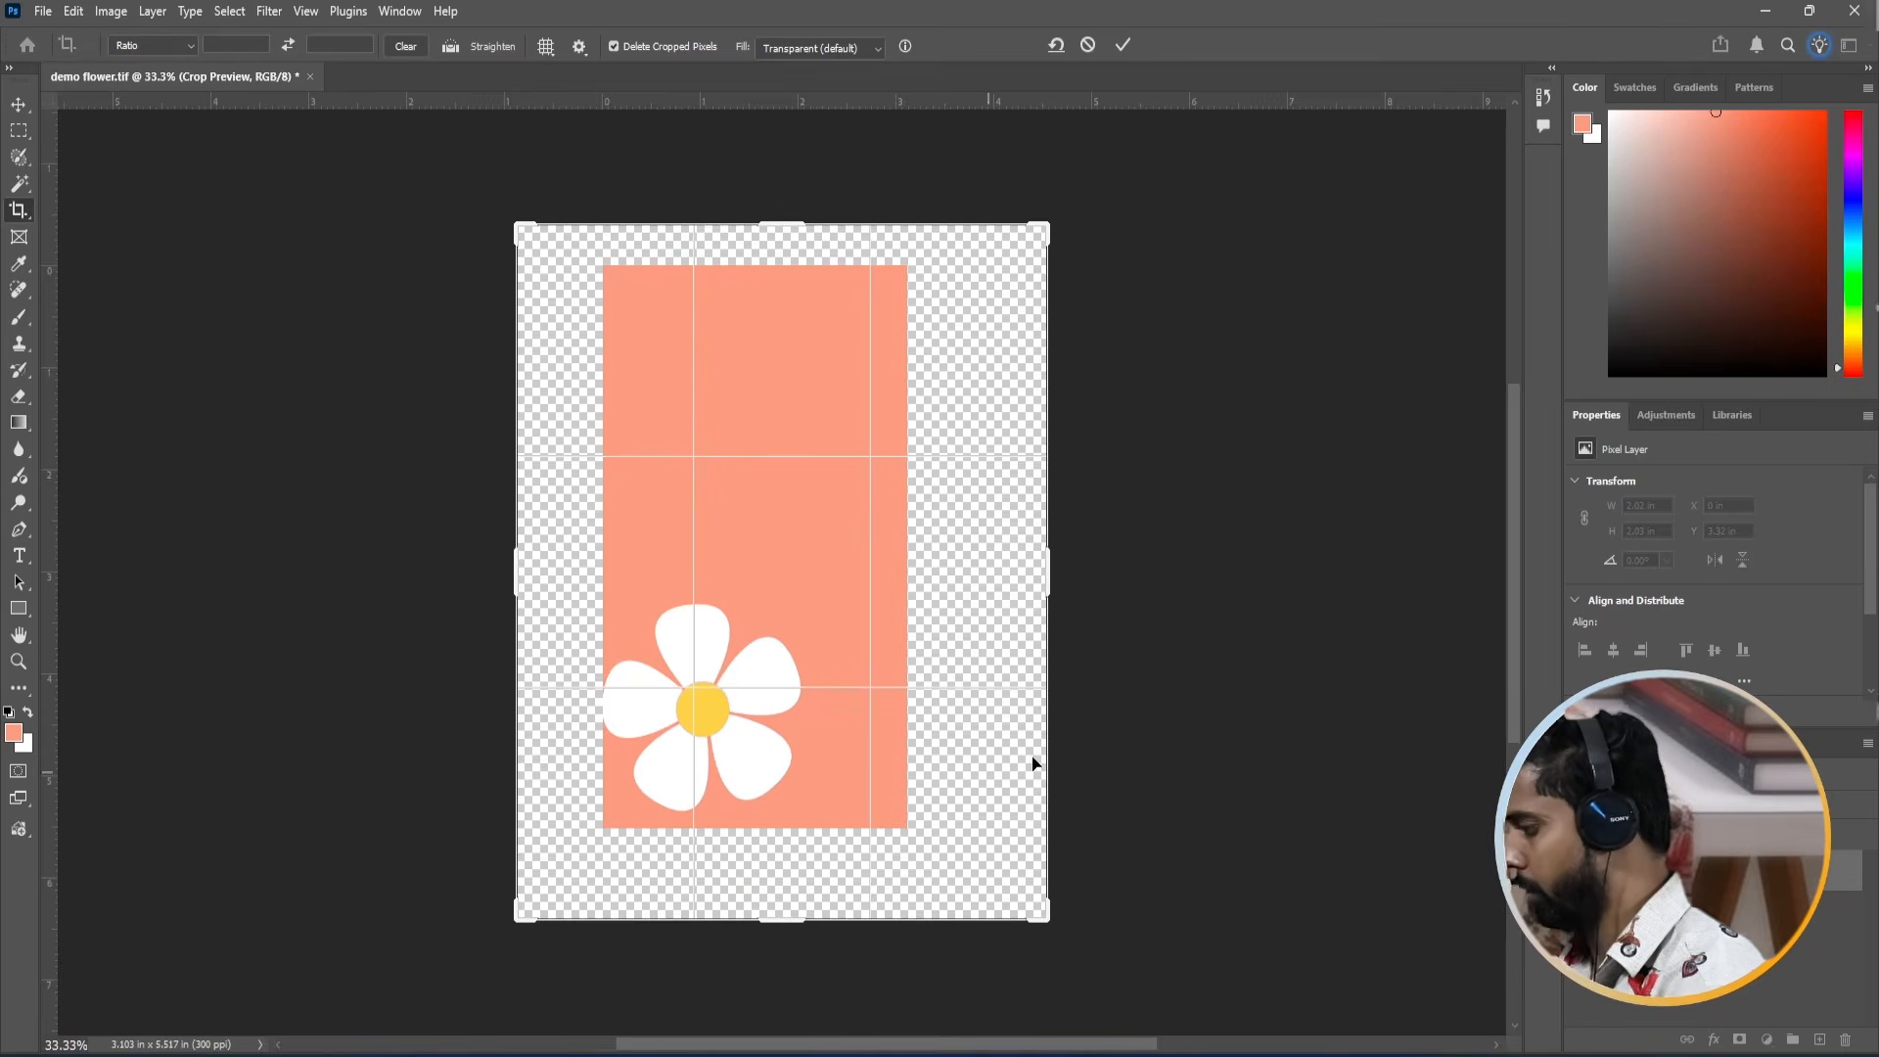
pyautogui.press('Return')
pyautogui.press('v')
pyautogui.click(1015, 638)
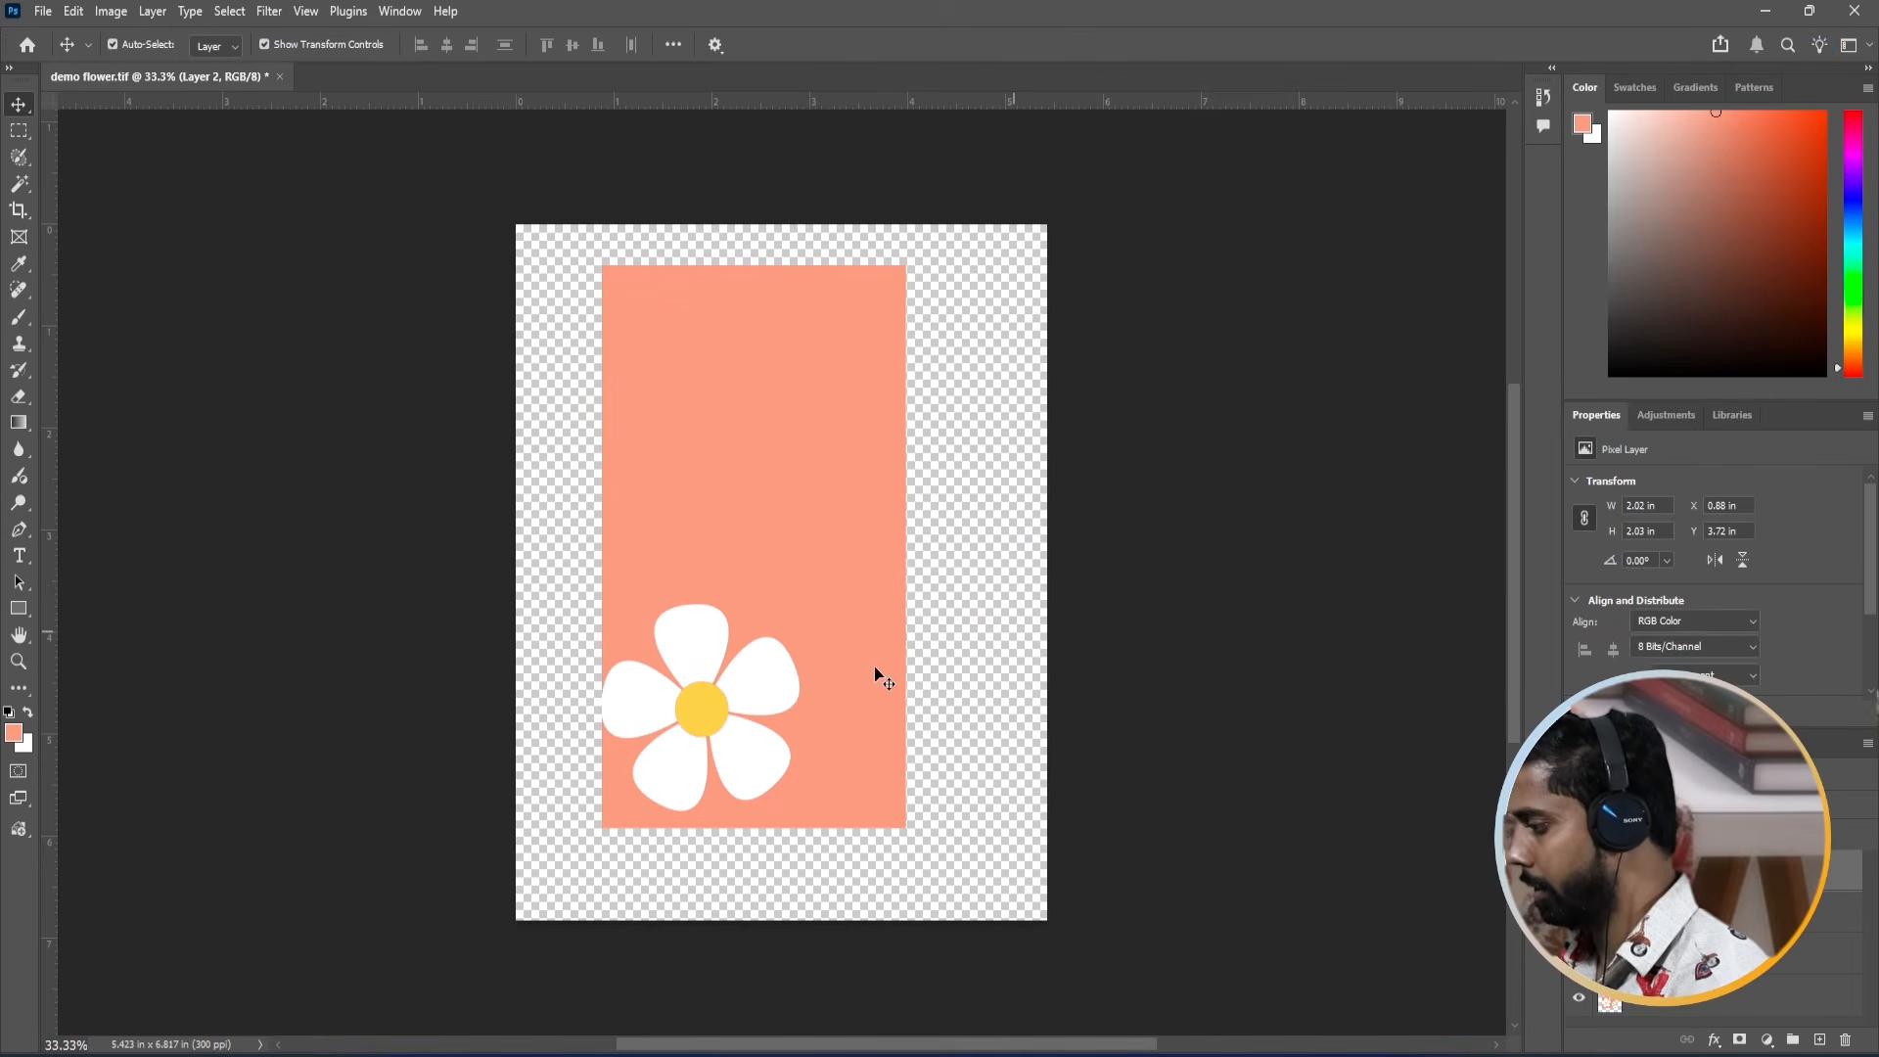
# Fill the coral background layer with the same coral so that it covers the whole extended canvas.
pyautogui.click(796, 587)
pyautogui.press('i')
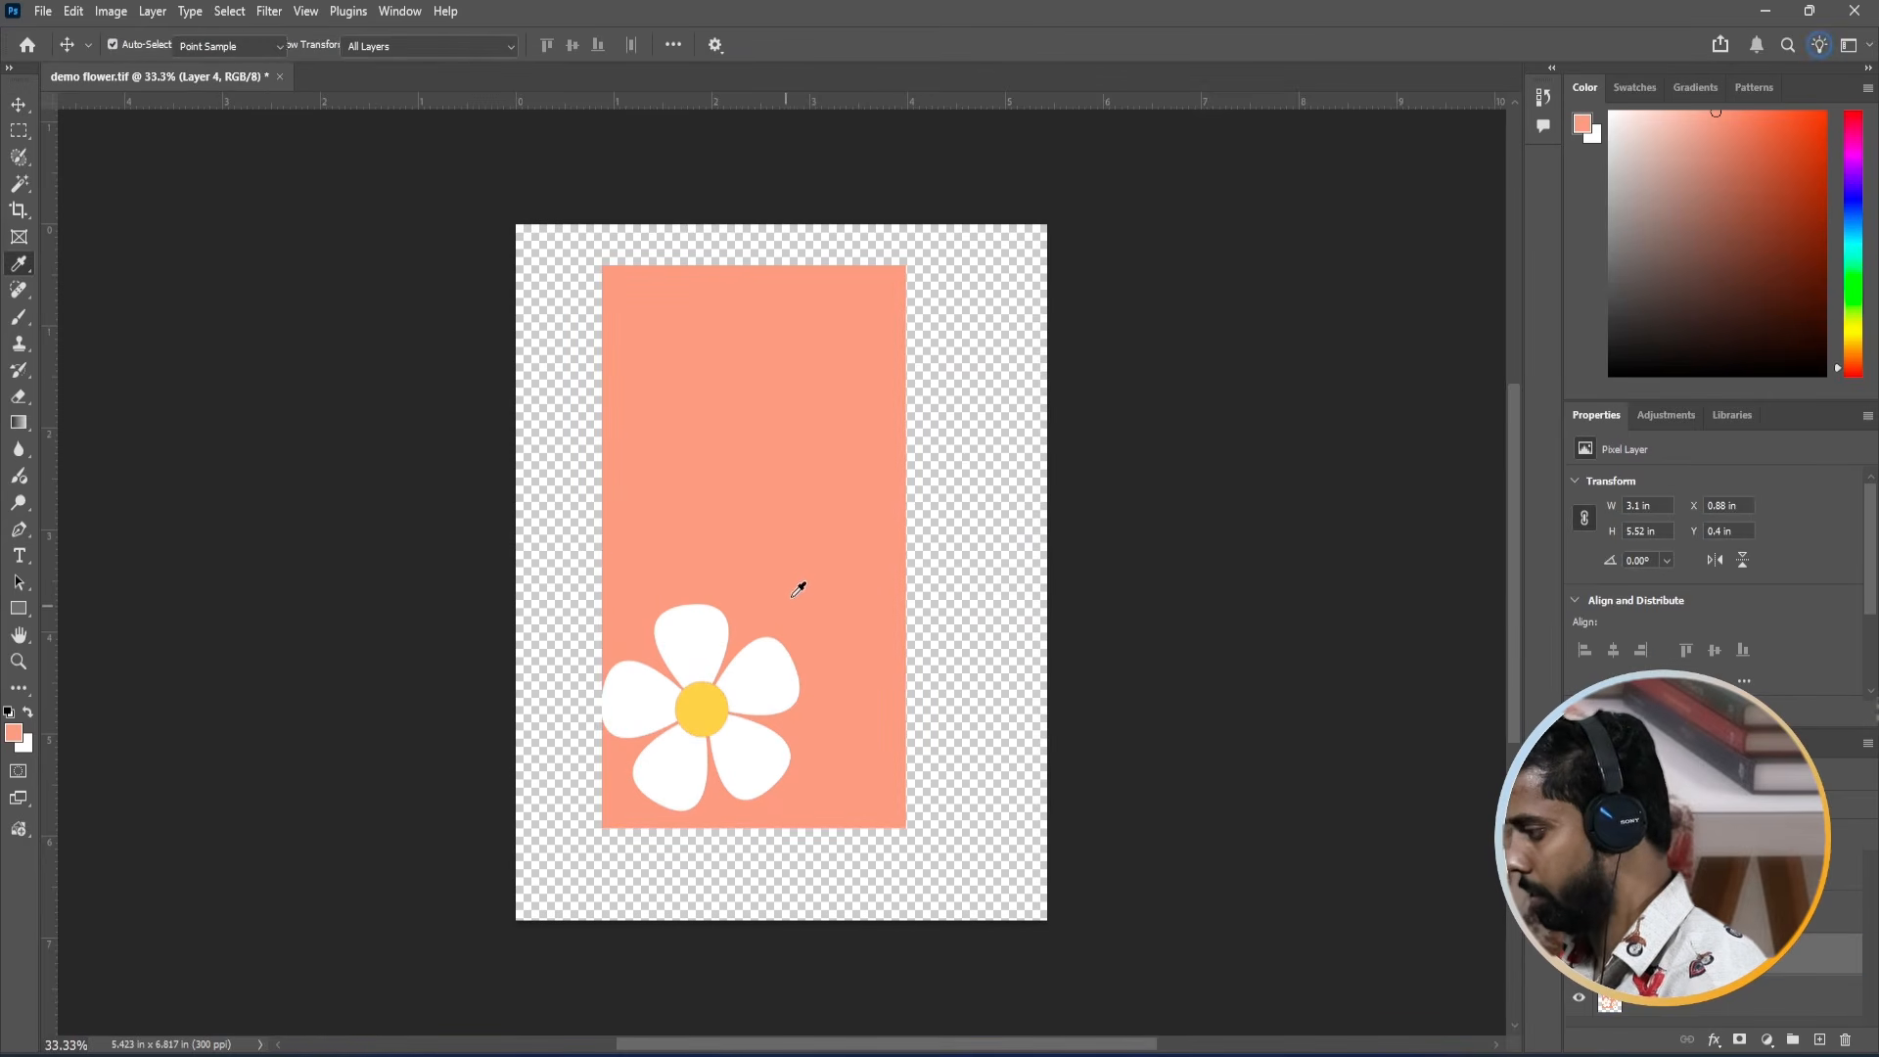
pyautogui.hotkey('alt', 'BackSpace')
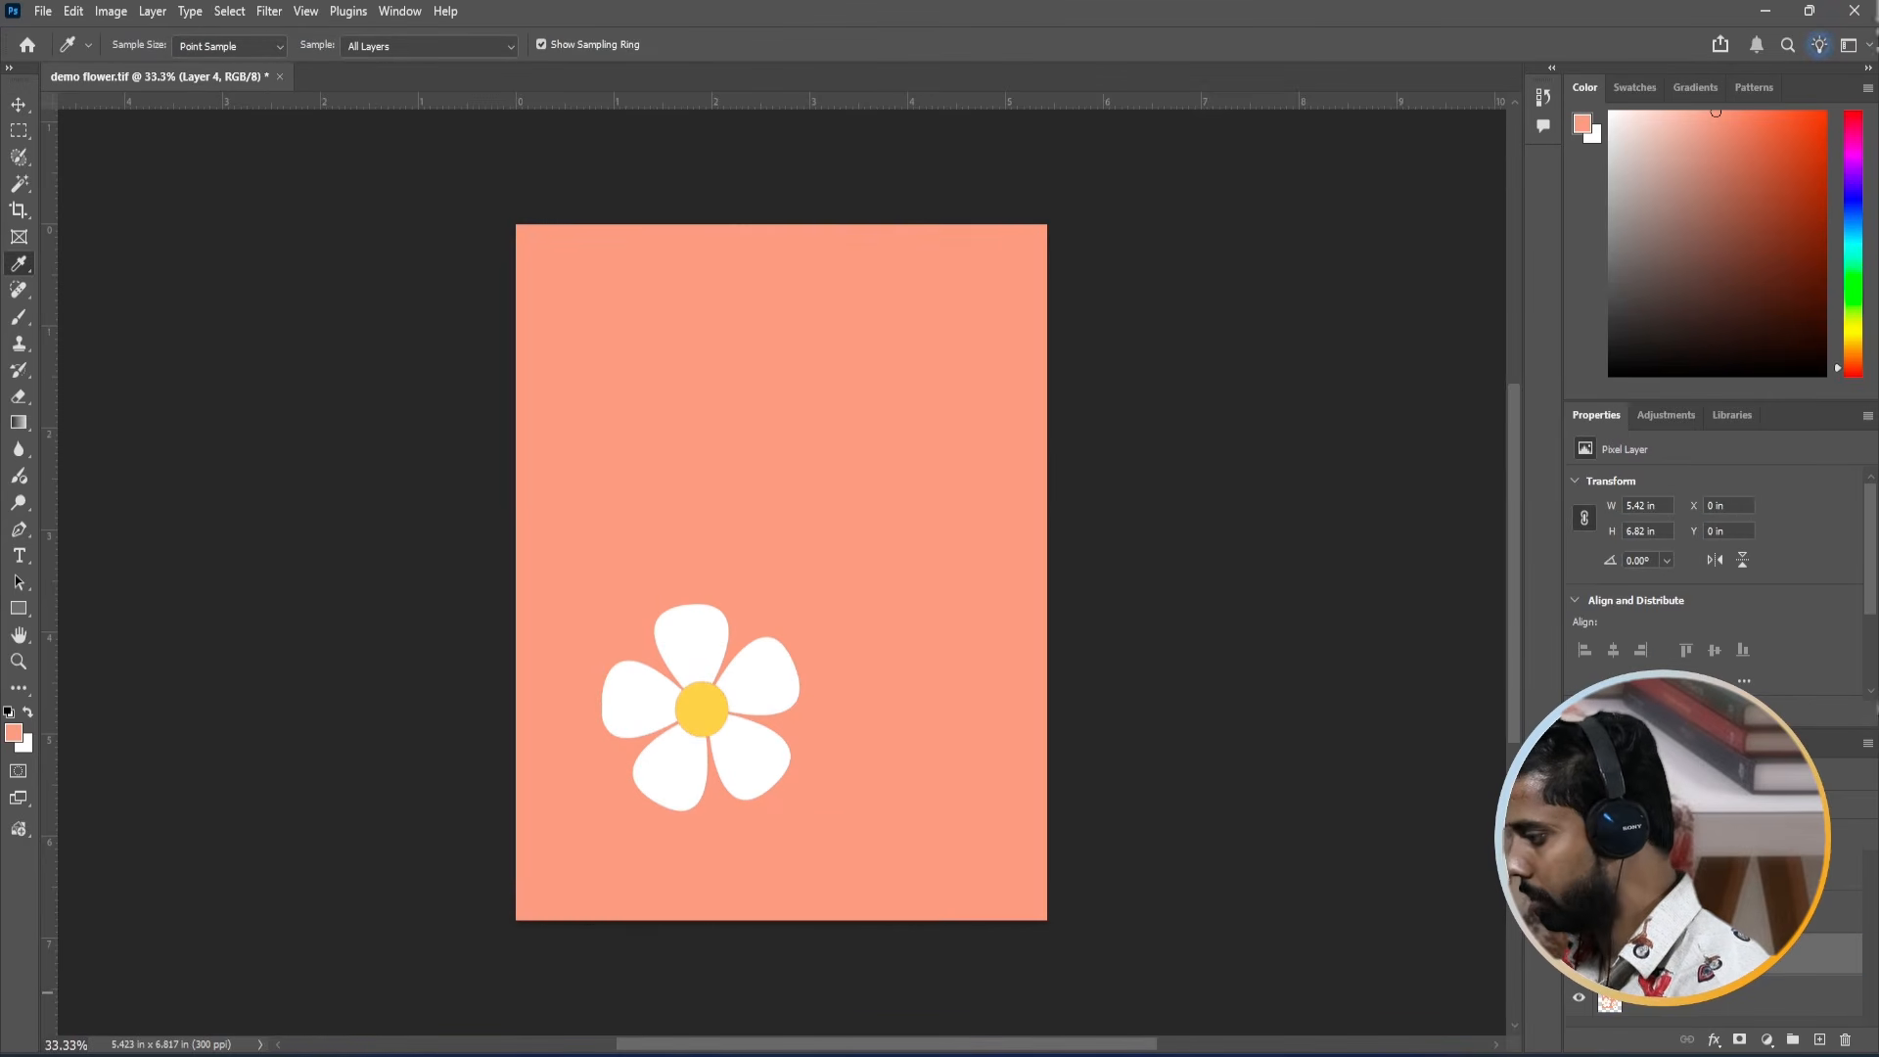
pyautogui.moveTo(615, 681); pyautogui.dragTo(781, 788)
pyautogui.hotkey('ctrl', 'z')
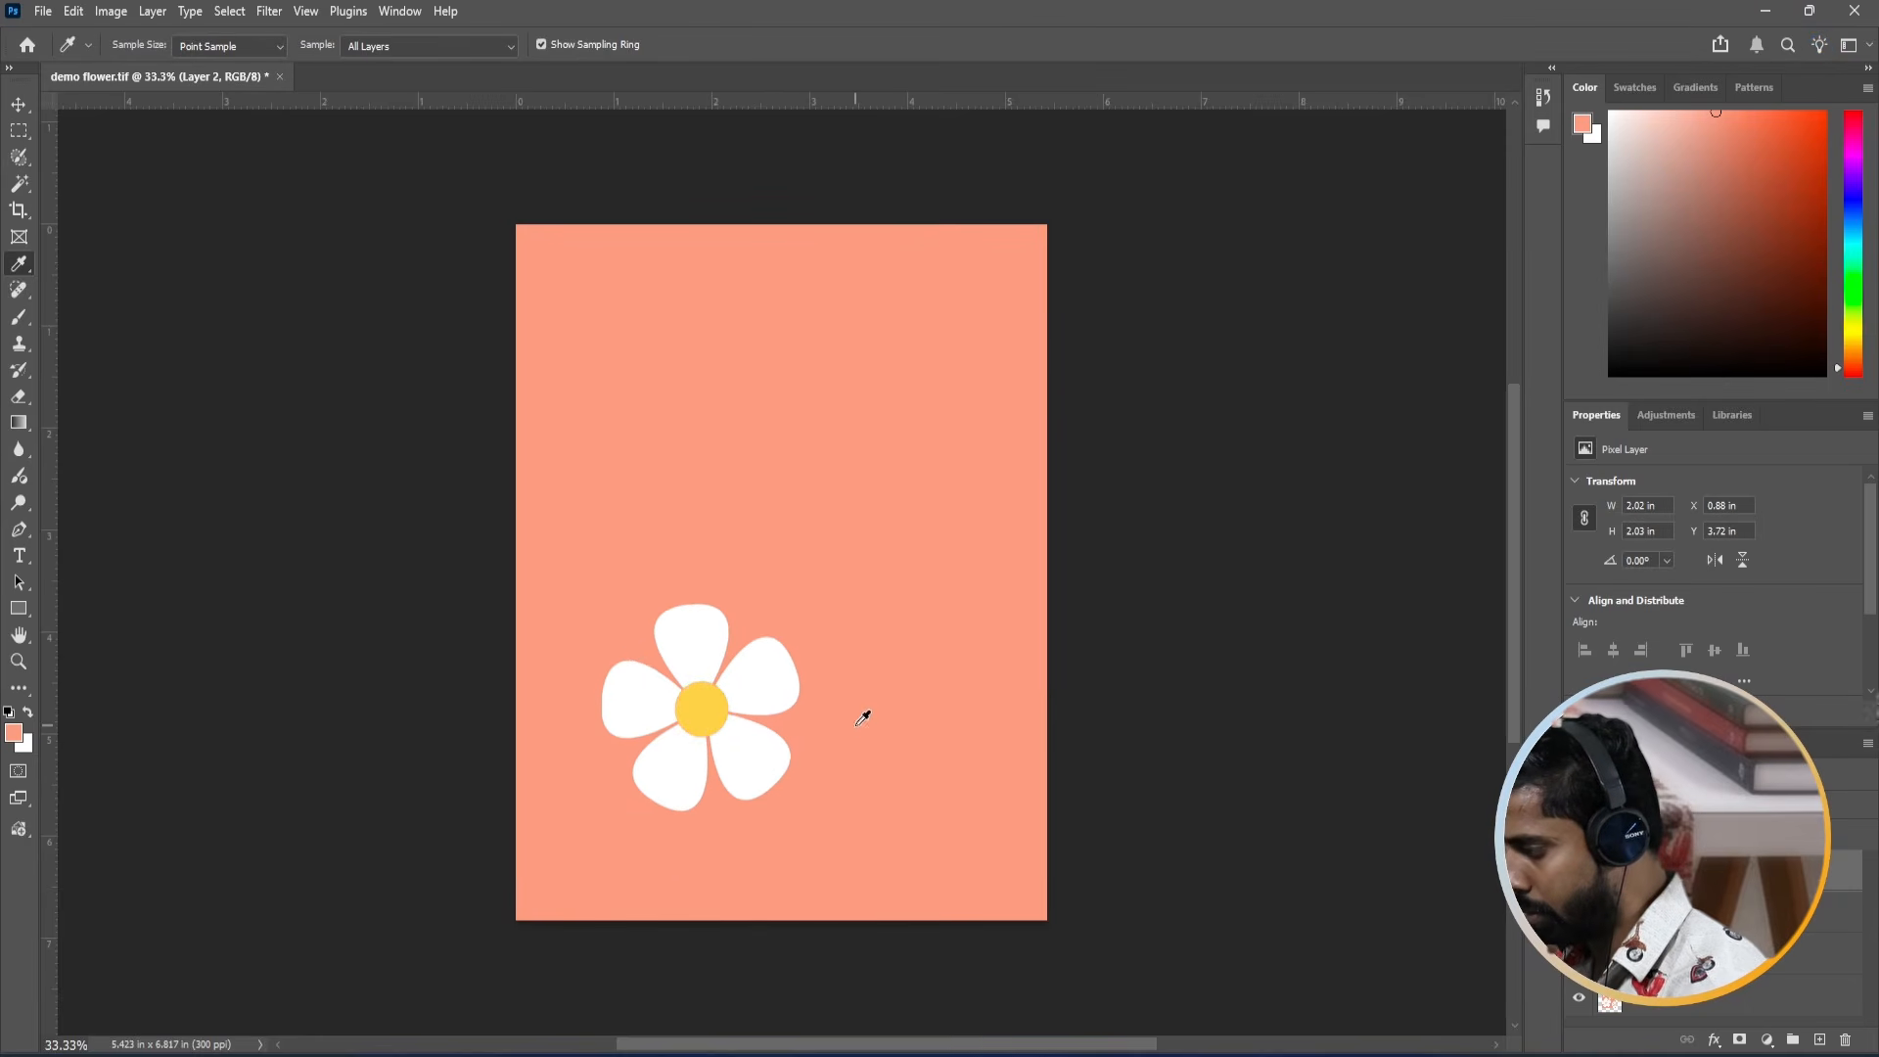
# Round out the flat outer edge of the flower's left petal with a 25 px Pencil in white sampled from the petal.
pyautogui.press('z')
pyautogui.moveTo(602, 708); pyautogui.dragTo(705, 674)
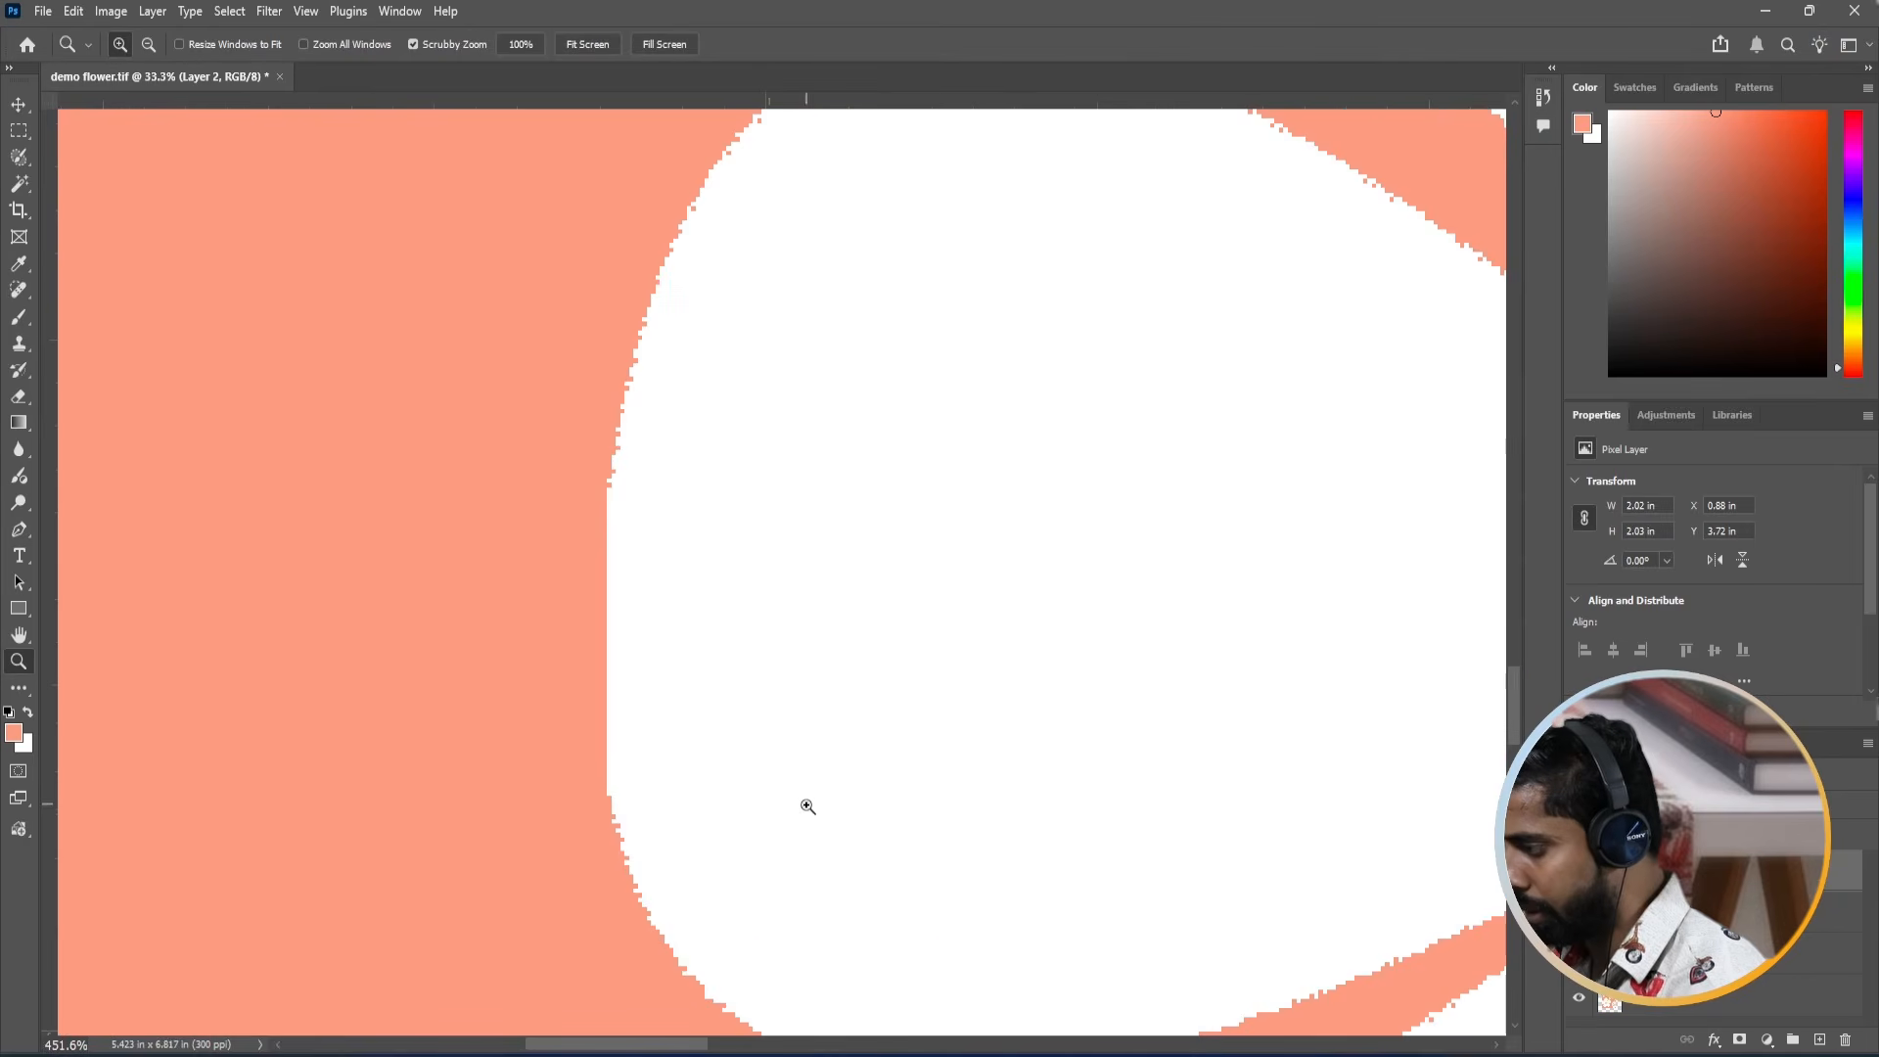
pyautogui.press('b')
pyautogui.keyDown('alt'); pyautogui.click(751, 554); pyautogui.keyUp('alt')
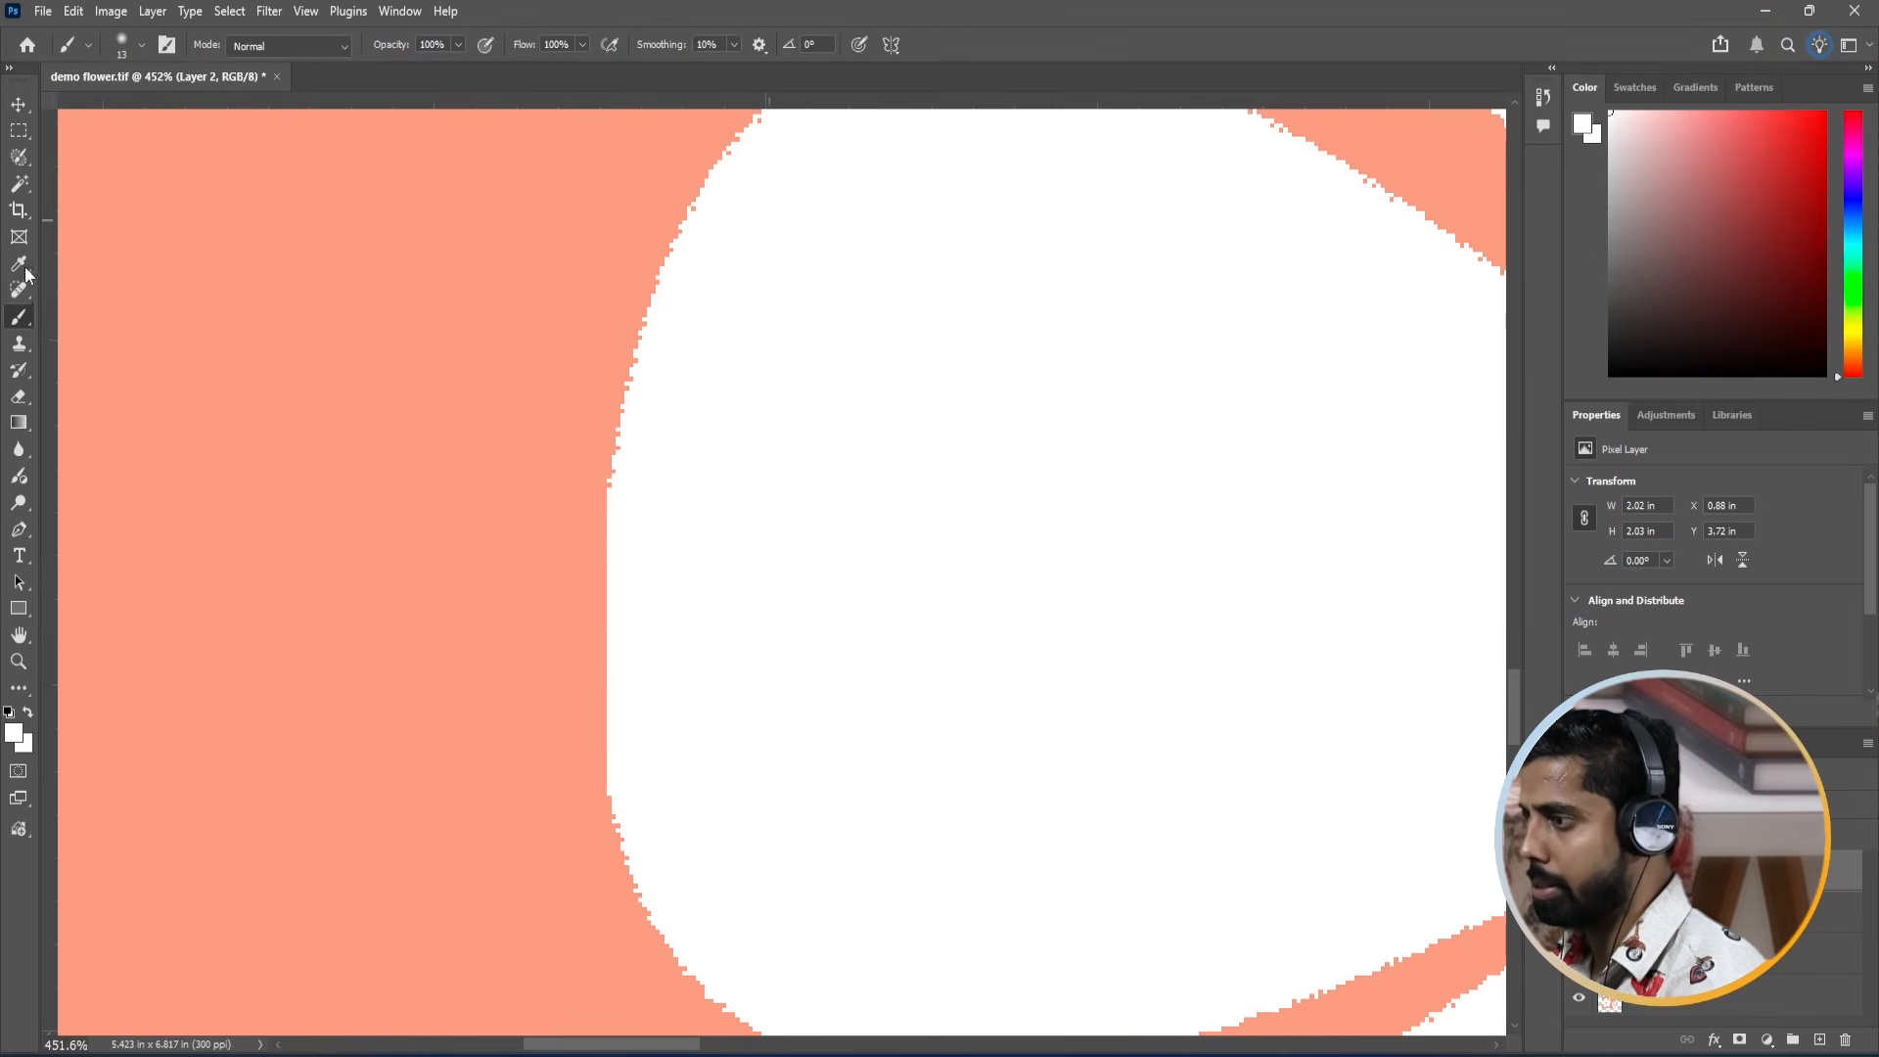
pyautogui.rightClick(22, 318)
pyautogui.click(88, 336)
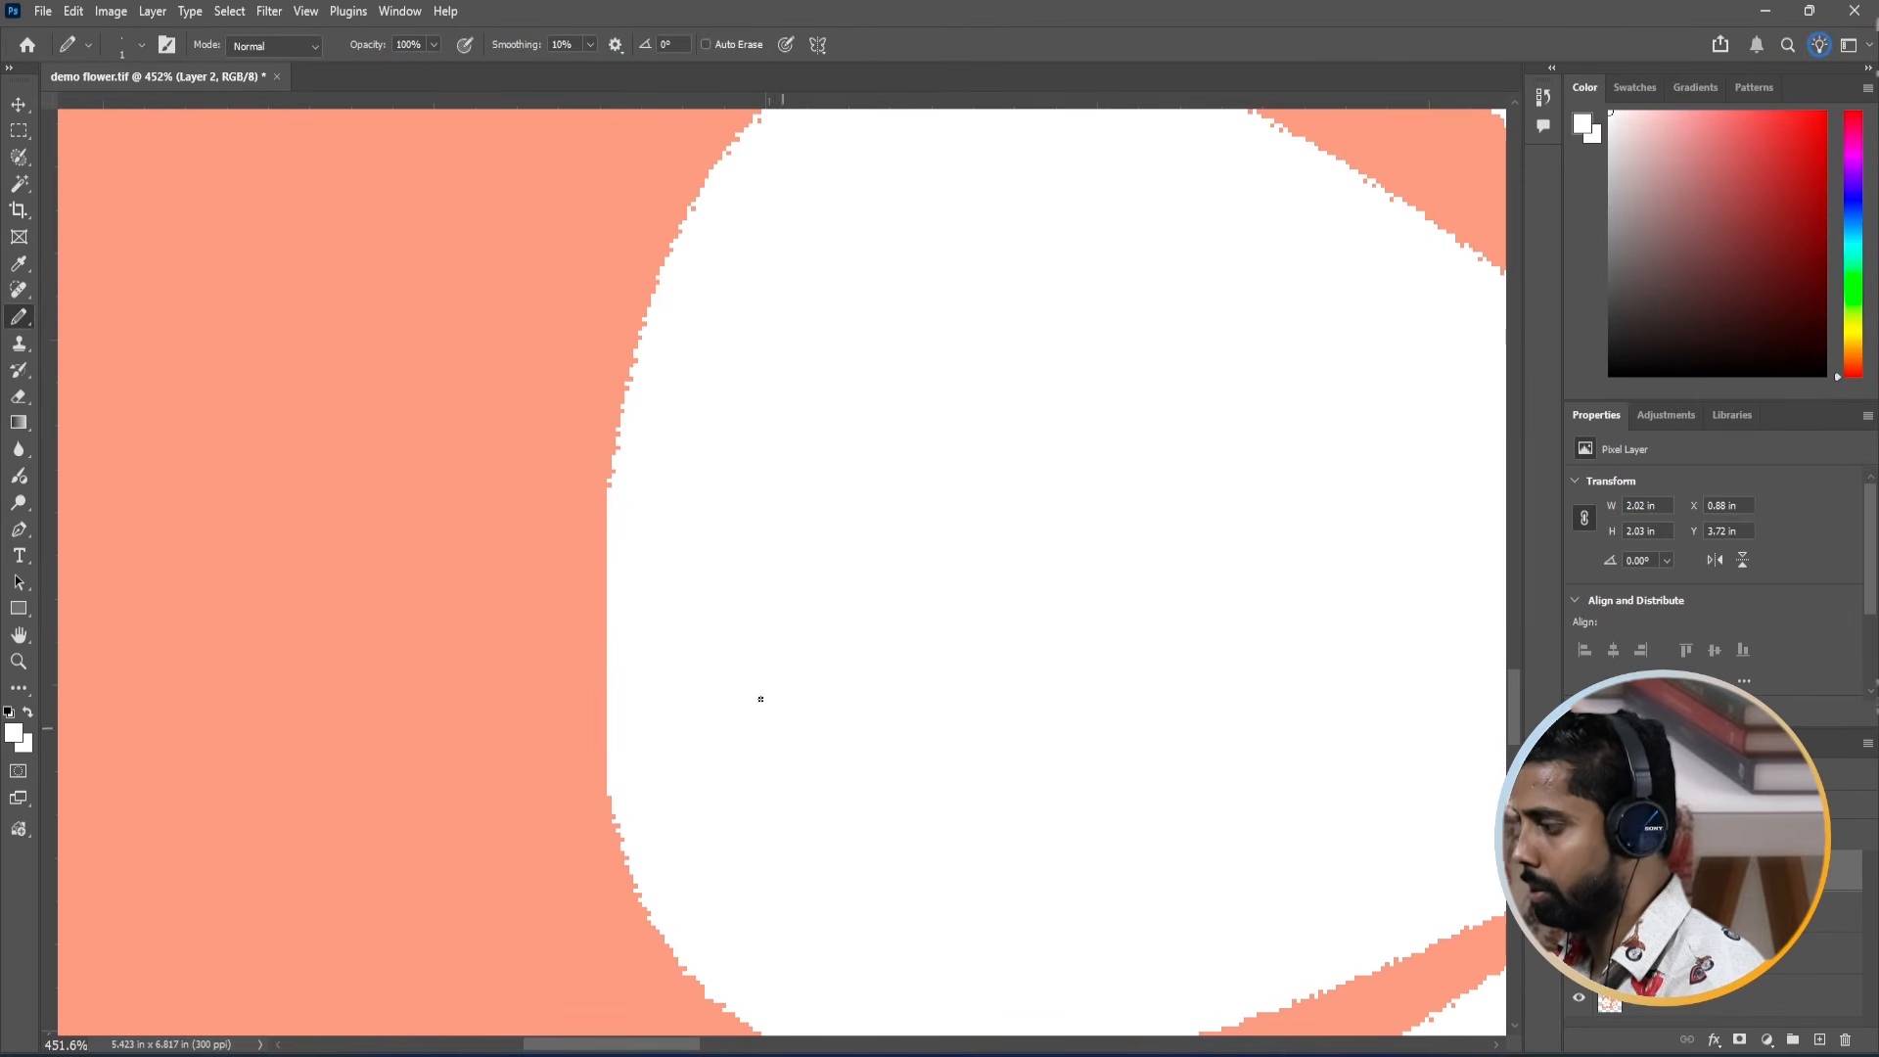
pyautogui.press(']')
pyautogui.press(']')
pyautogui.press(']')
pyautogui.press(']')
pyautogui.press(']')
pyautogui.press(']')
pyautogui.press(']')
pyautogui.press(']')
pyautogui.press(']')
pyautogui.press(']')
pyautogui.press(']')
pyautogui.press(']')
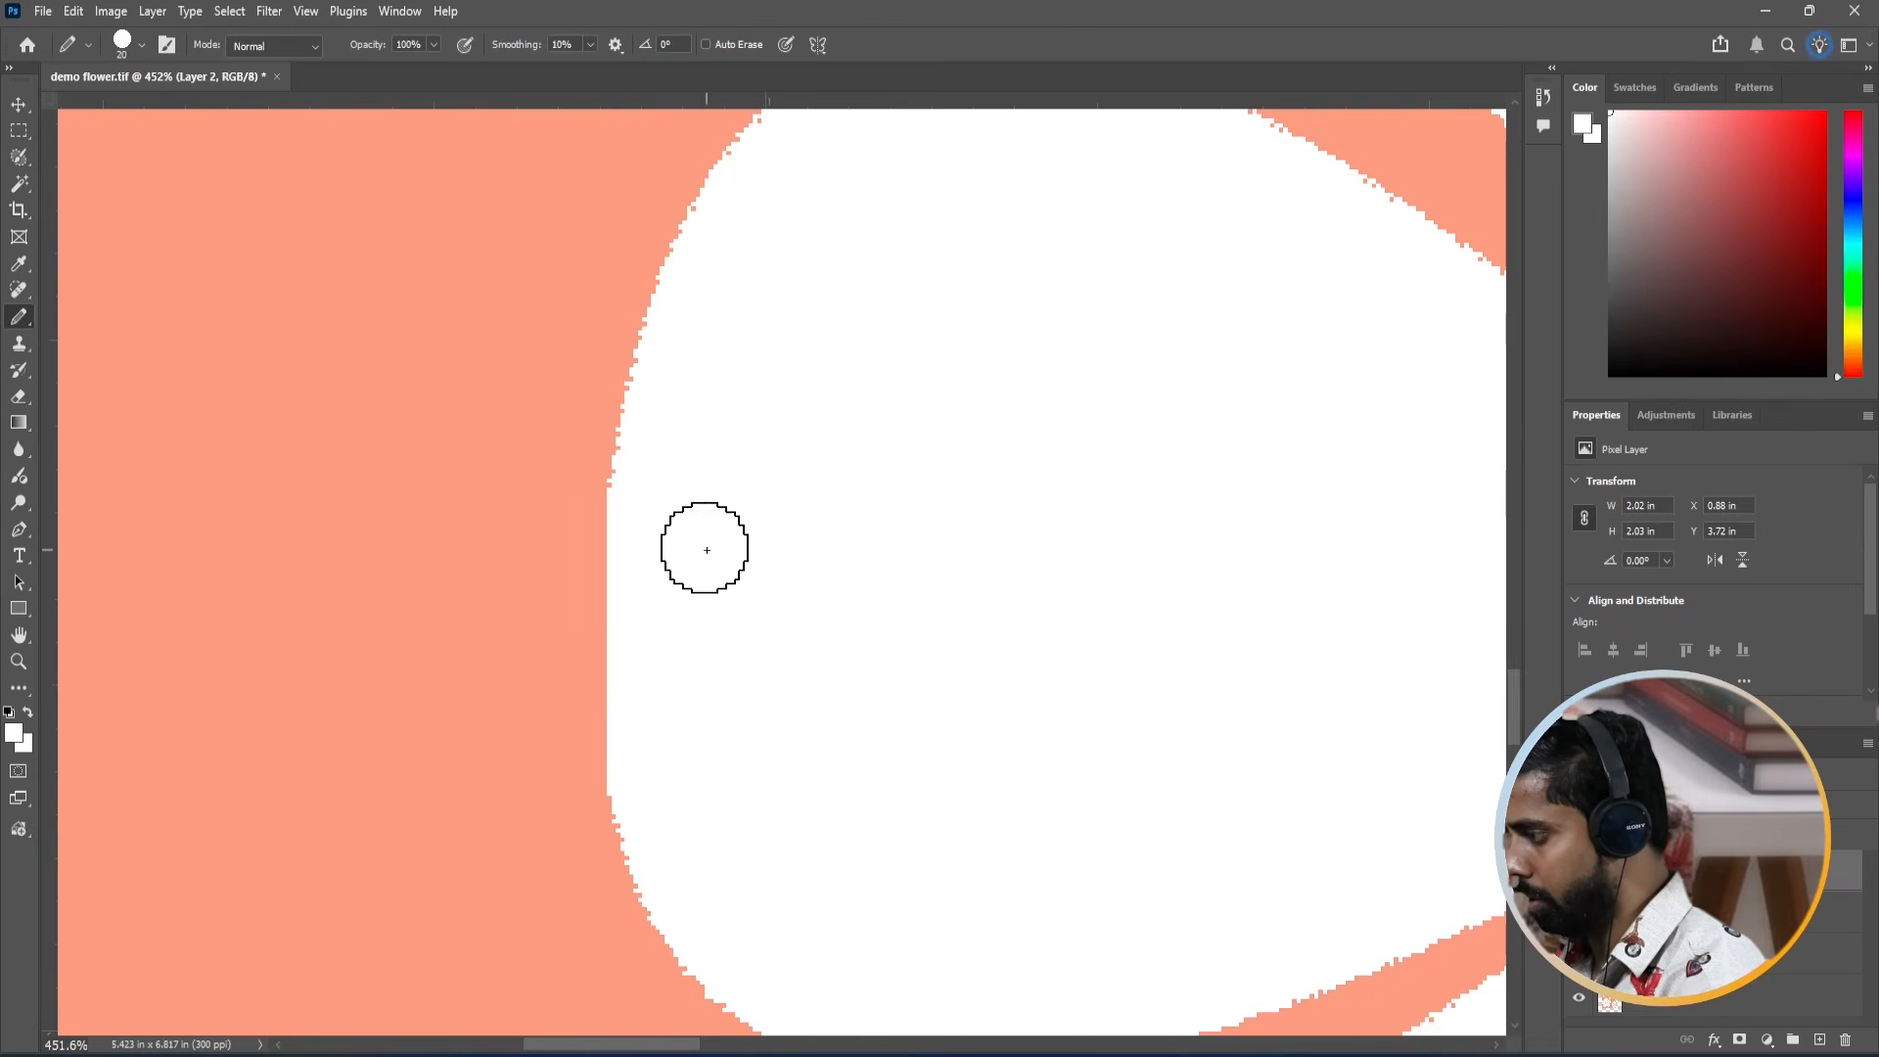
pyautogui.moveTo(686, 512)
pyautogui.mouseDown()
pyautogui.moveTo(681, 766)
pyautogui.moveTo(682, 523)
pyautogui.mouseUp()
# Merge the flower's petal and center layers into one layer and set the coral background layer's opacity to 50%.
pyautogui.hotkey('ctrl', '0')
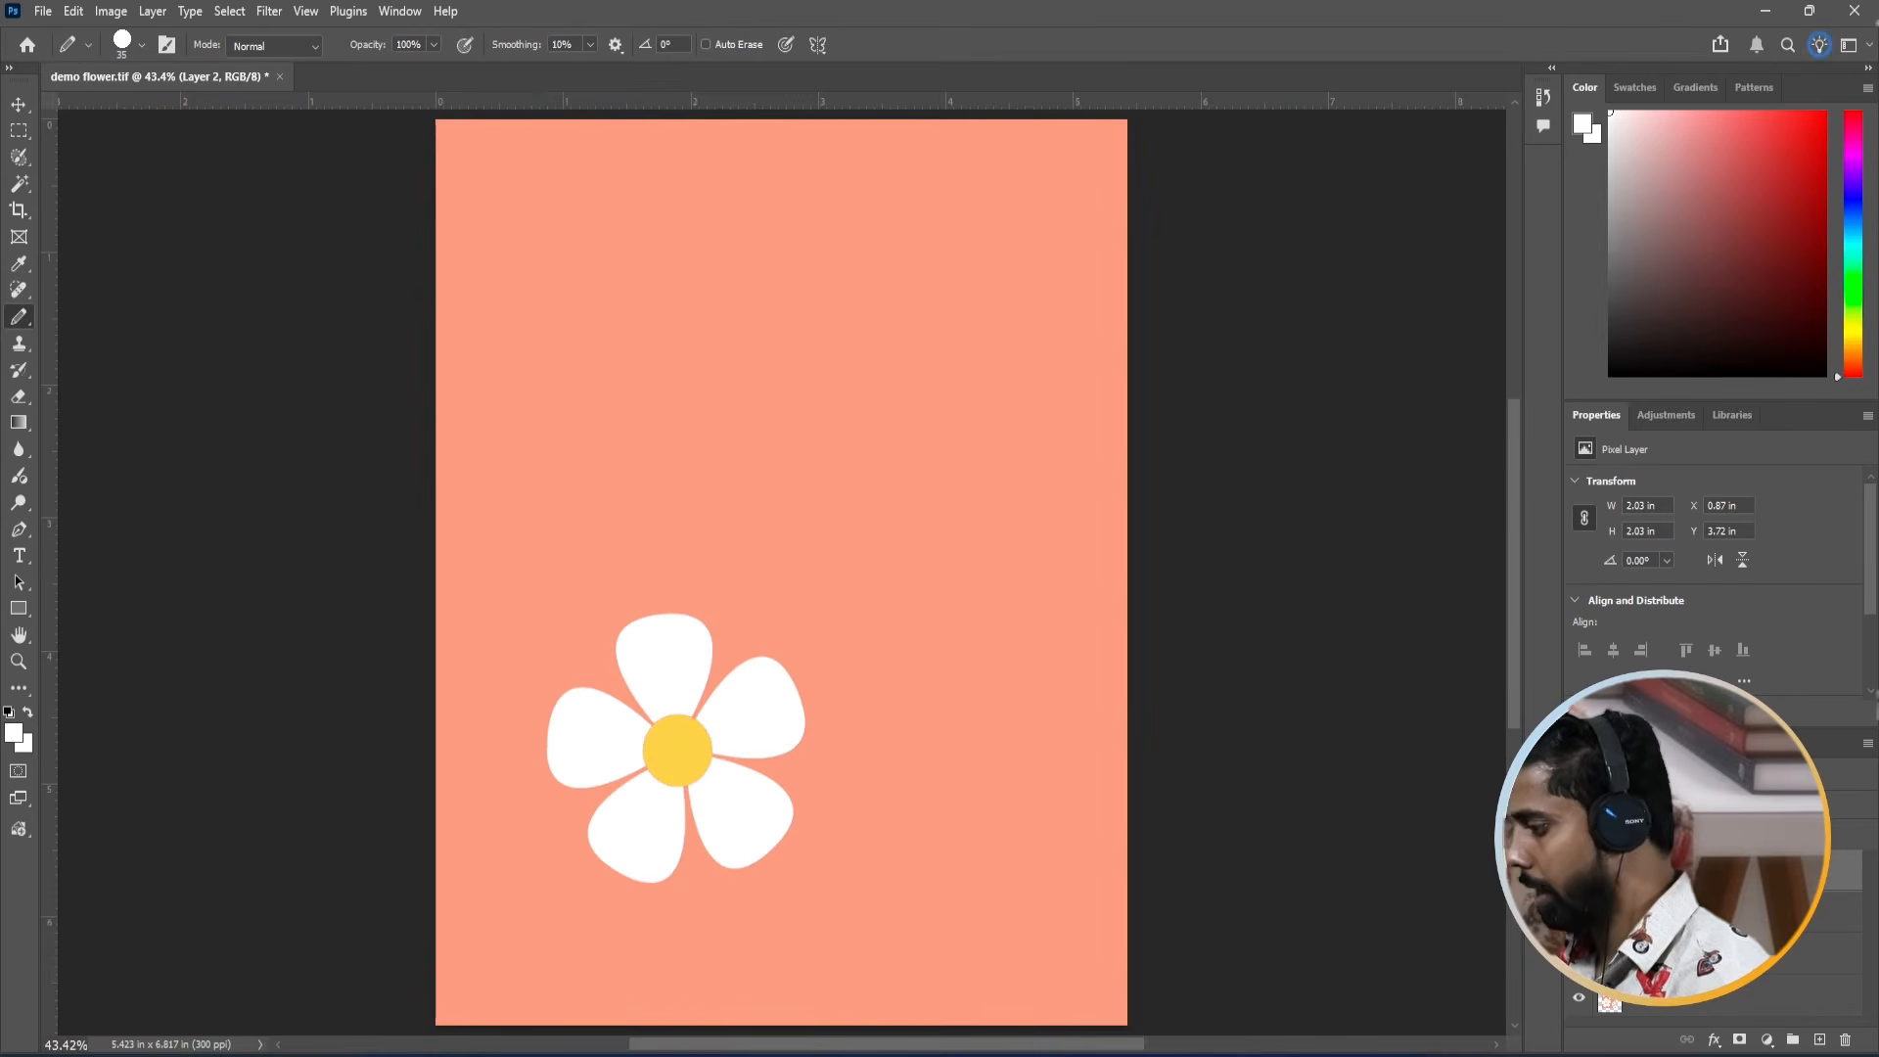
pyautogui.hotkey('ctrl', 'e')
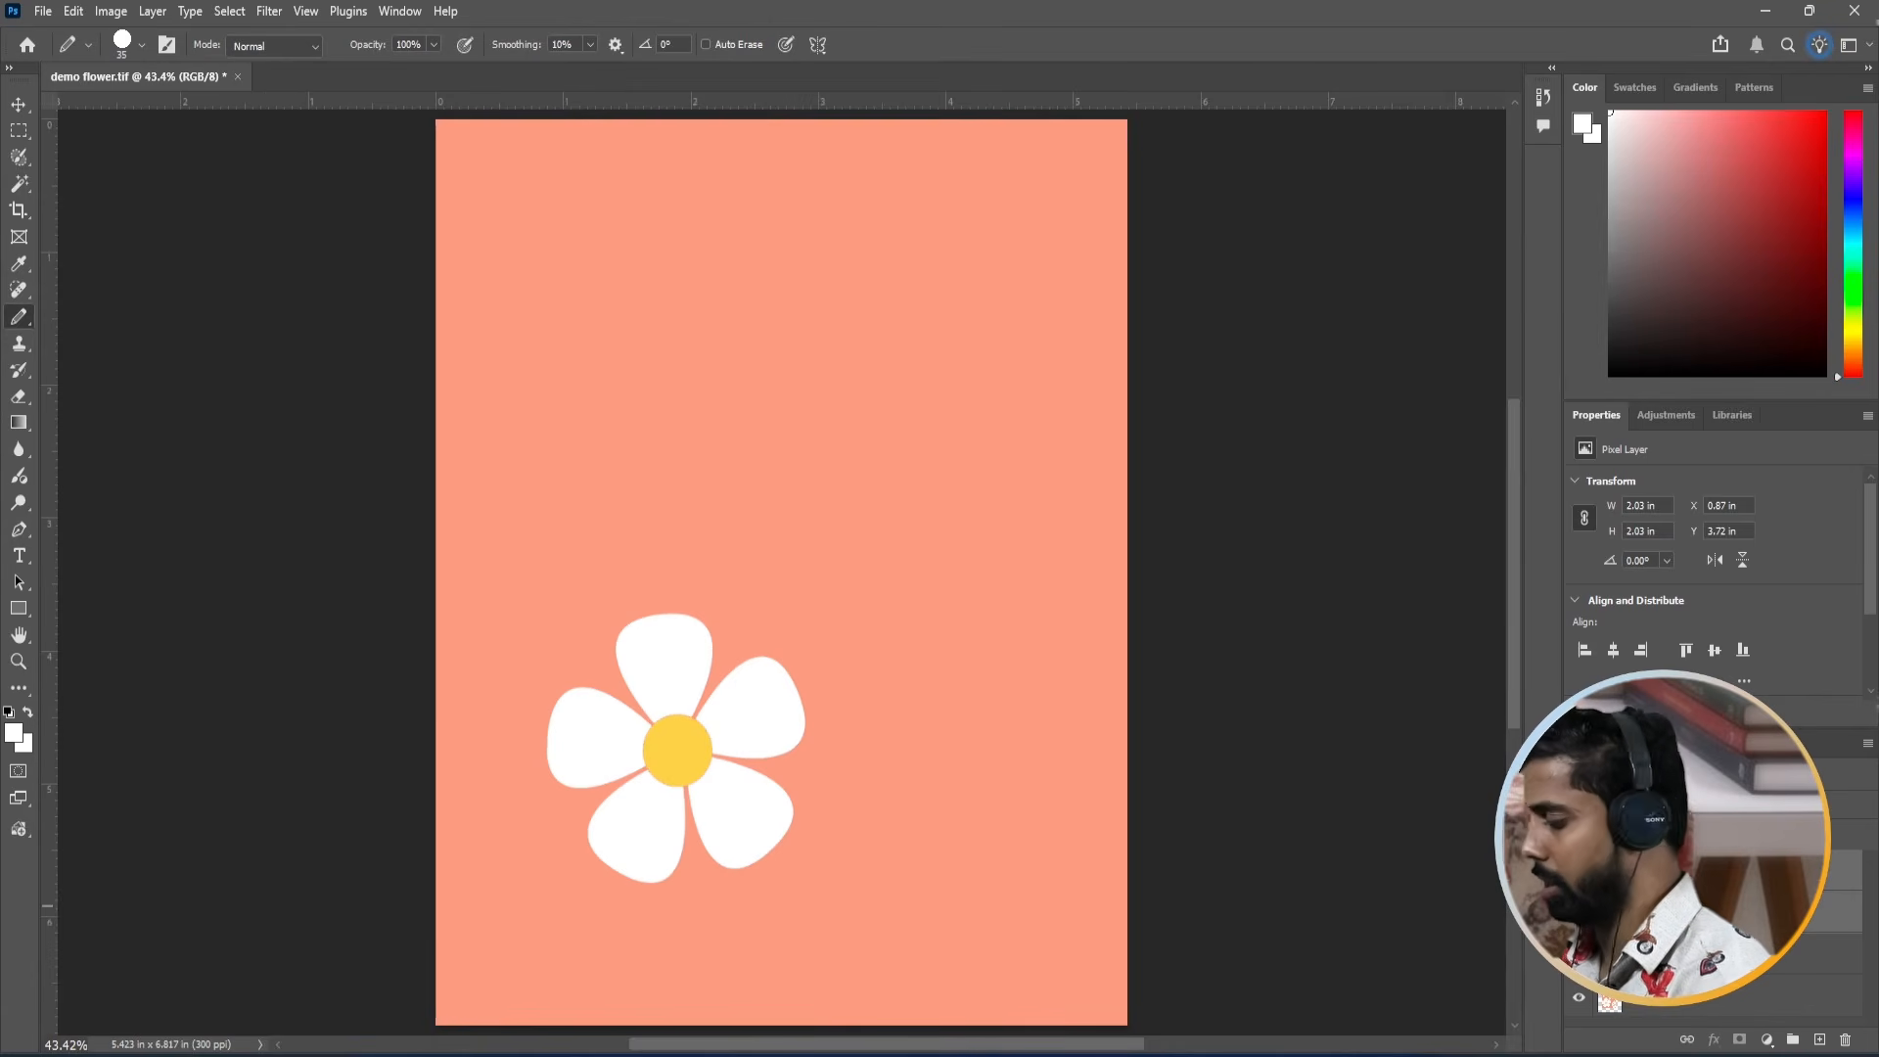
pyautogui.hotkey('ctrl', 'z')
pyautogui.hotkey('alt', '[')
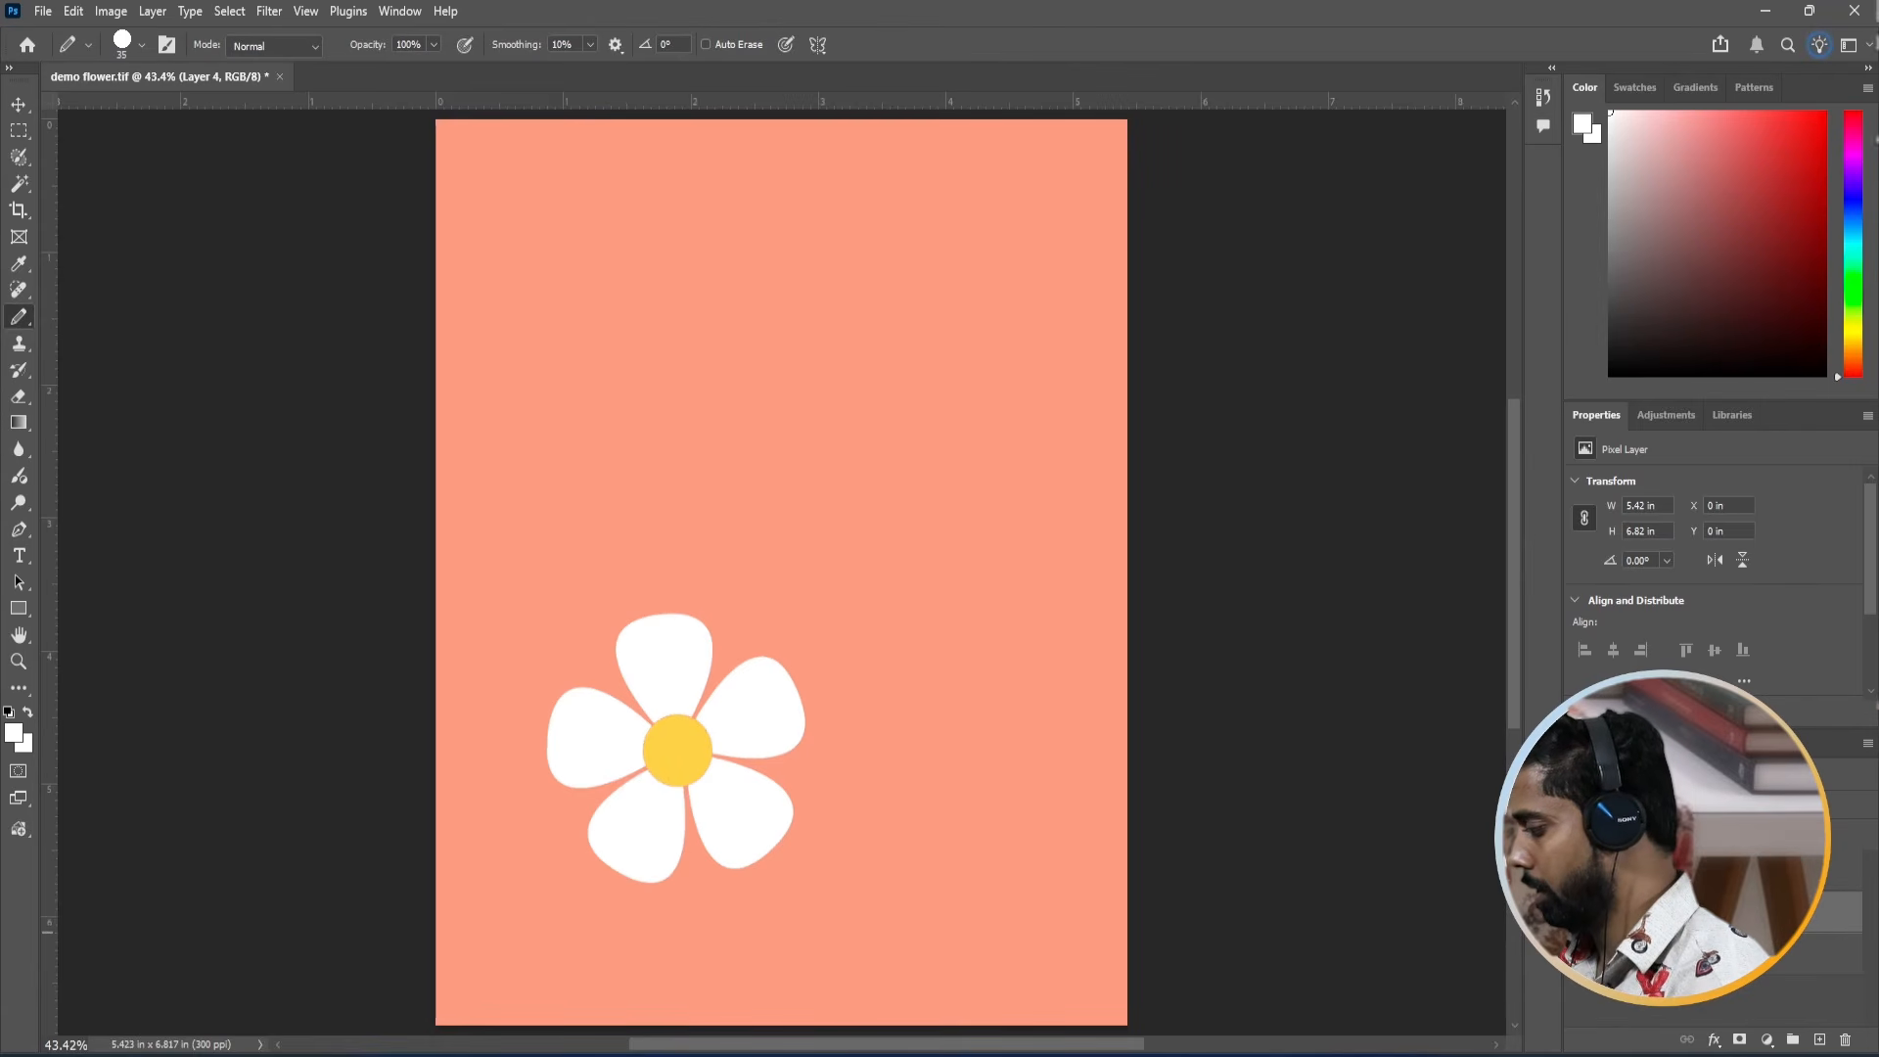
pyautogui.press('v')
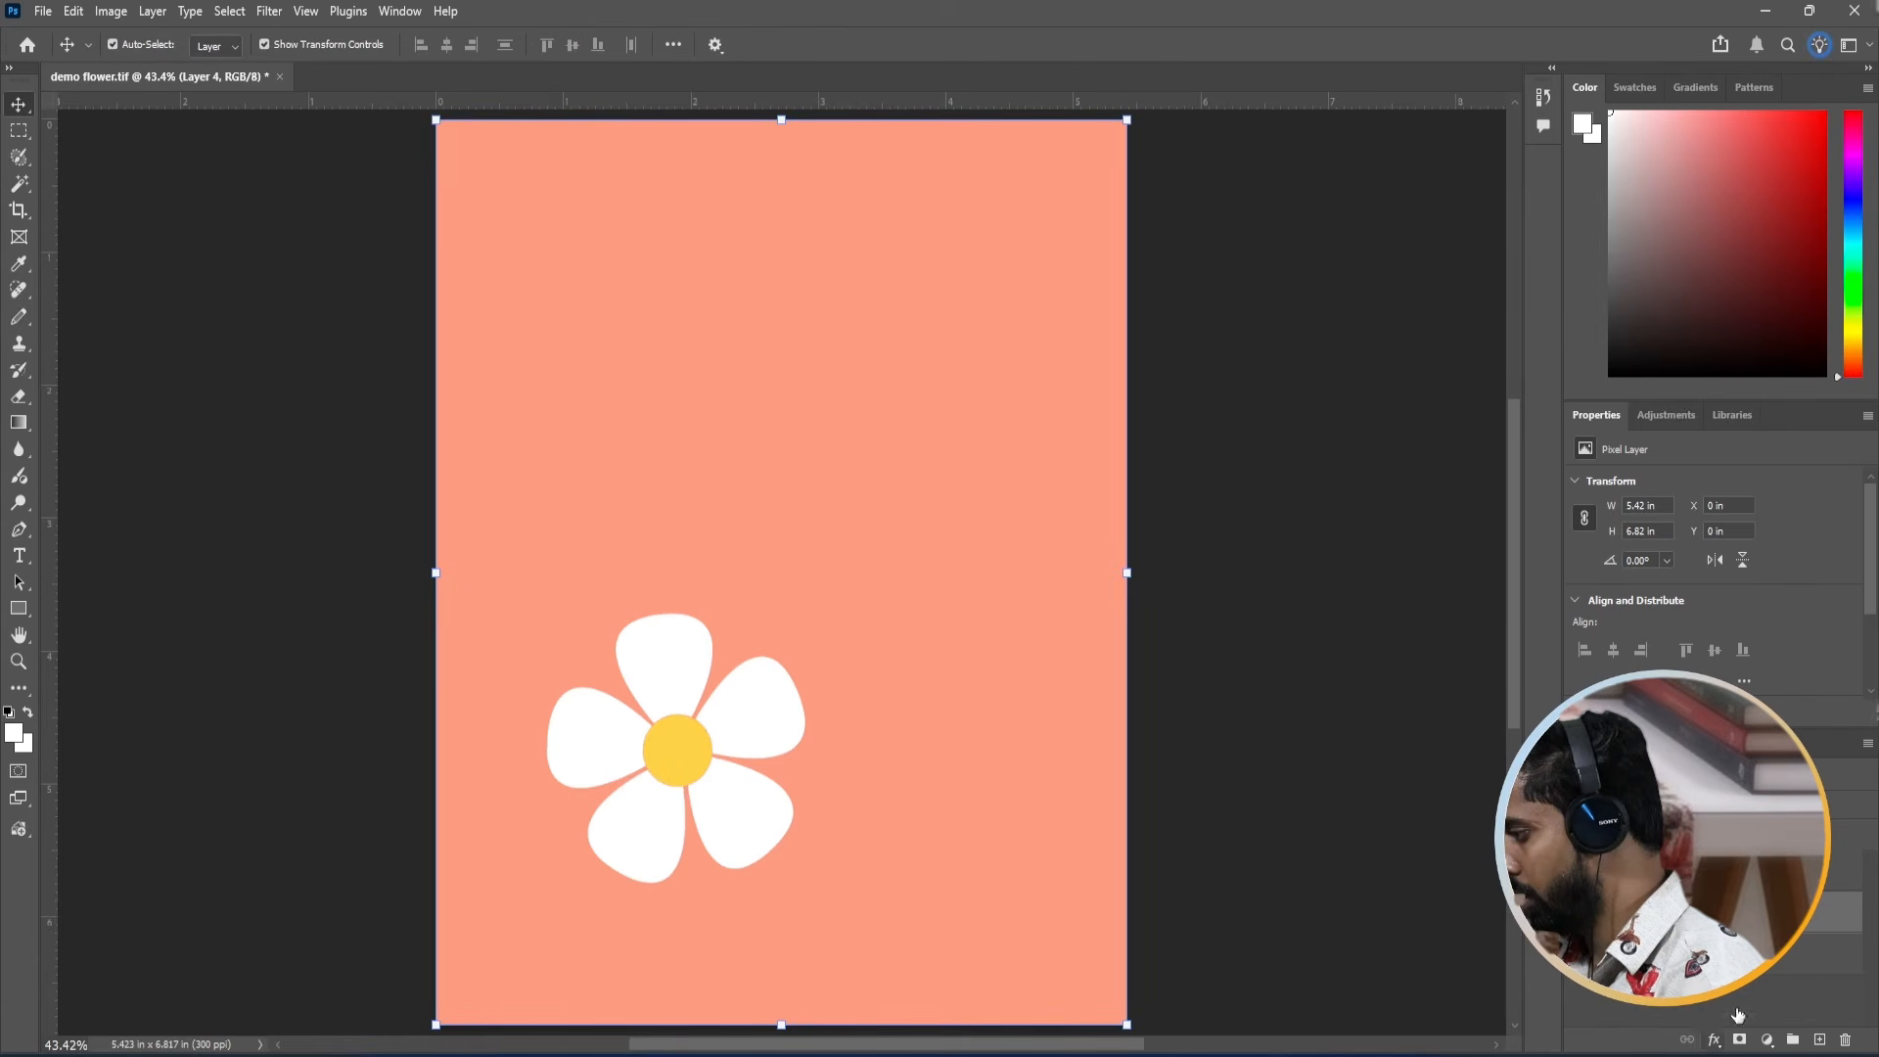
pyautogui.press('5')
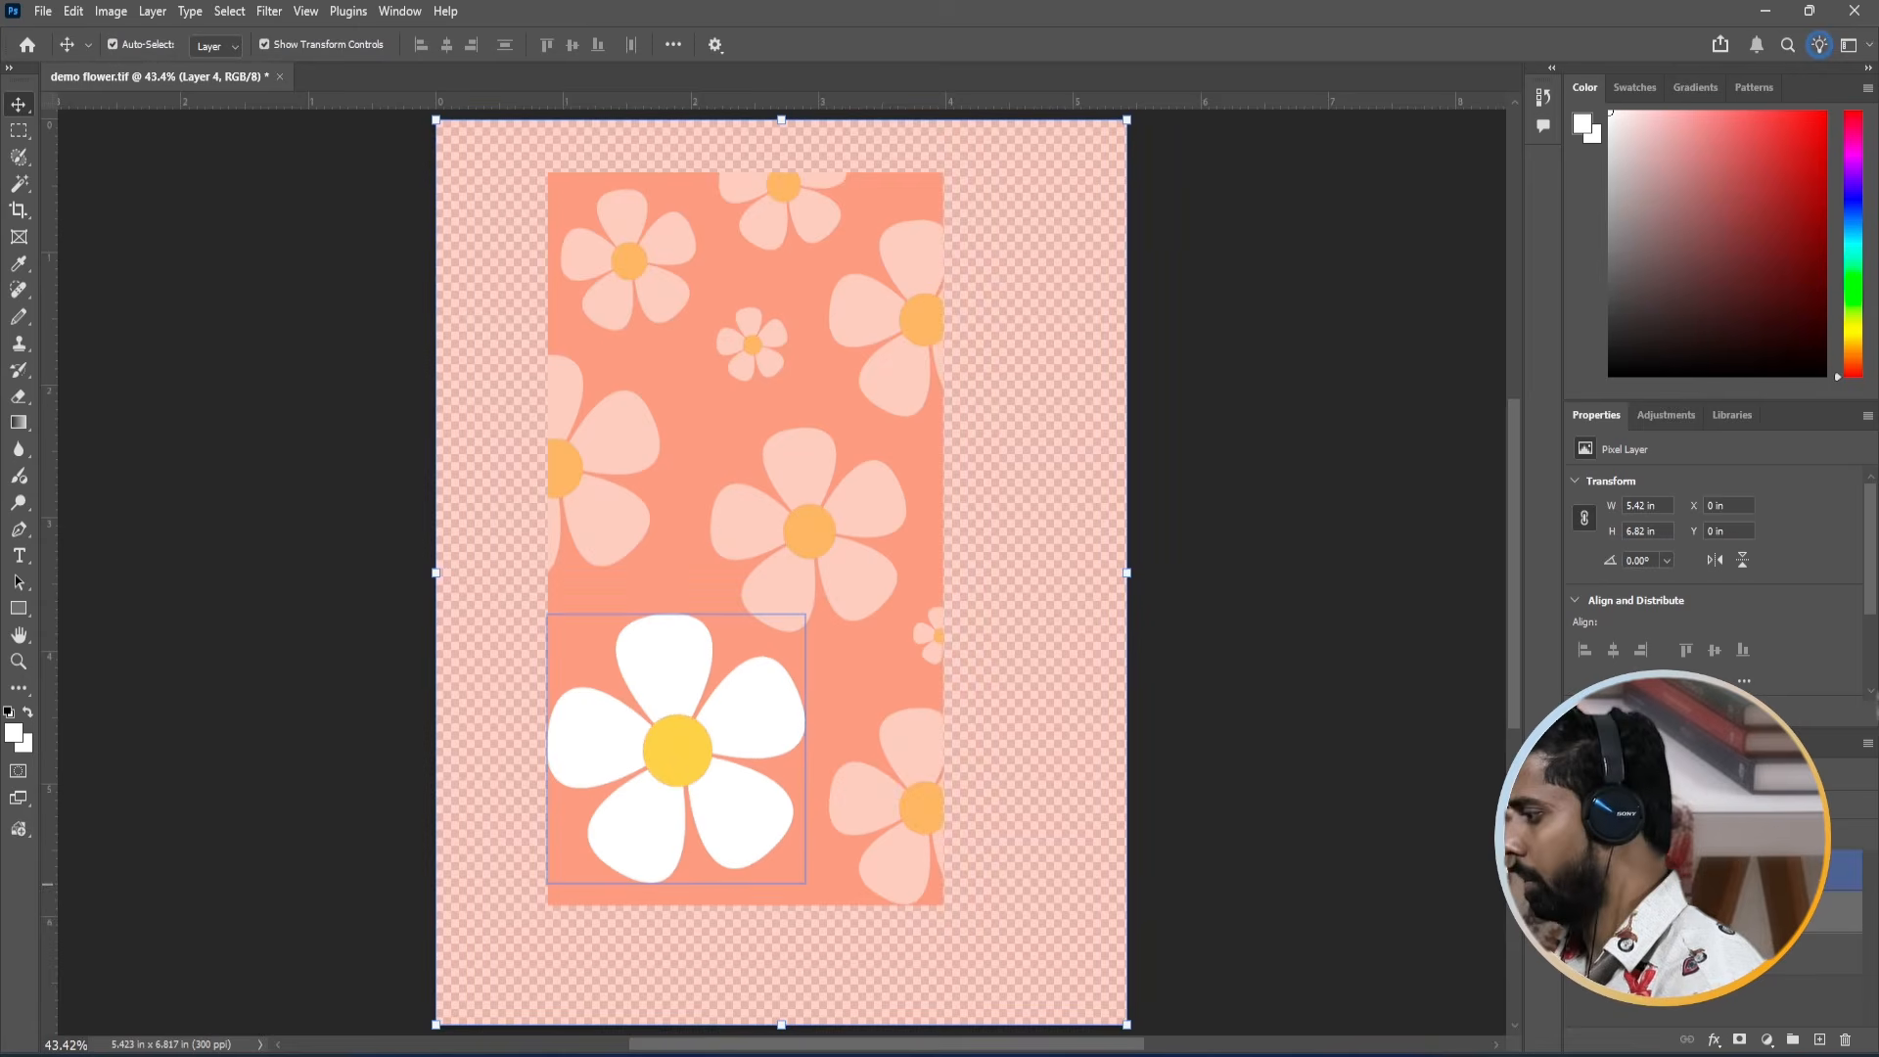
# Duplicate the merged flower, scale the copy to about 76.52%, and fit it over the flower in the middle of the pattern.
pyautogui.click(788, 736)
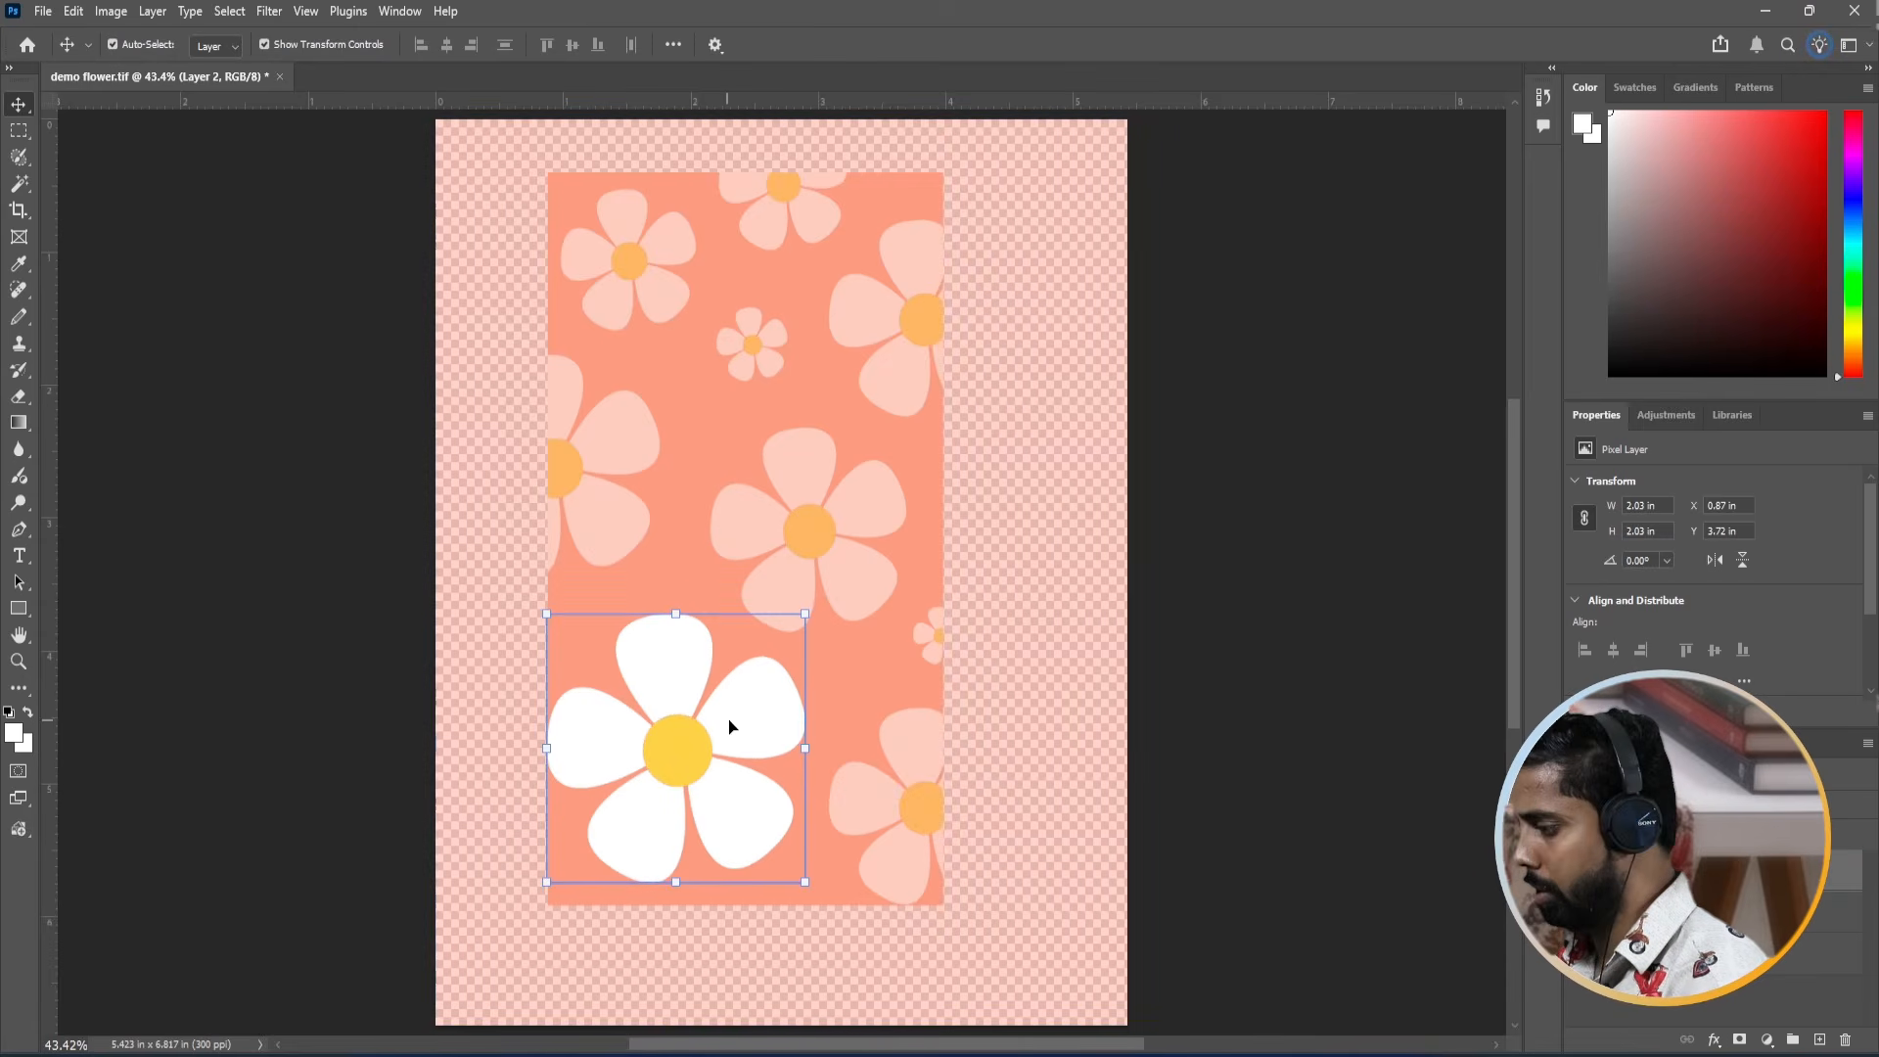
pyautogui.moveTo(780, 713); pyautogui.dragTo(980, 520)
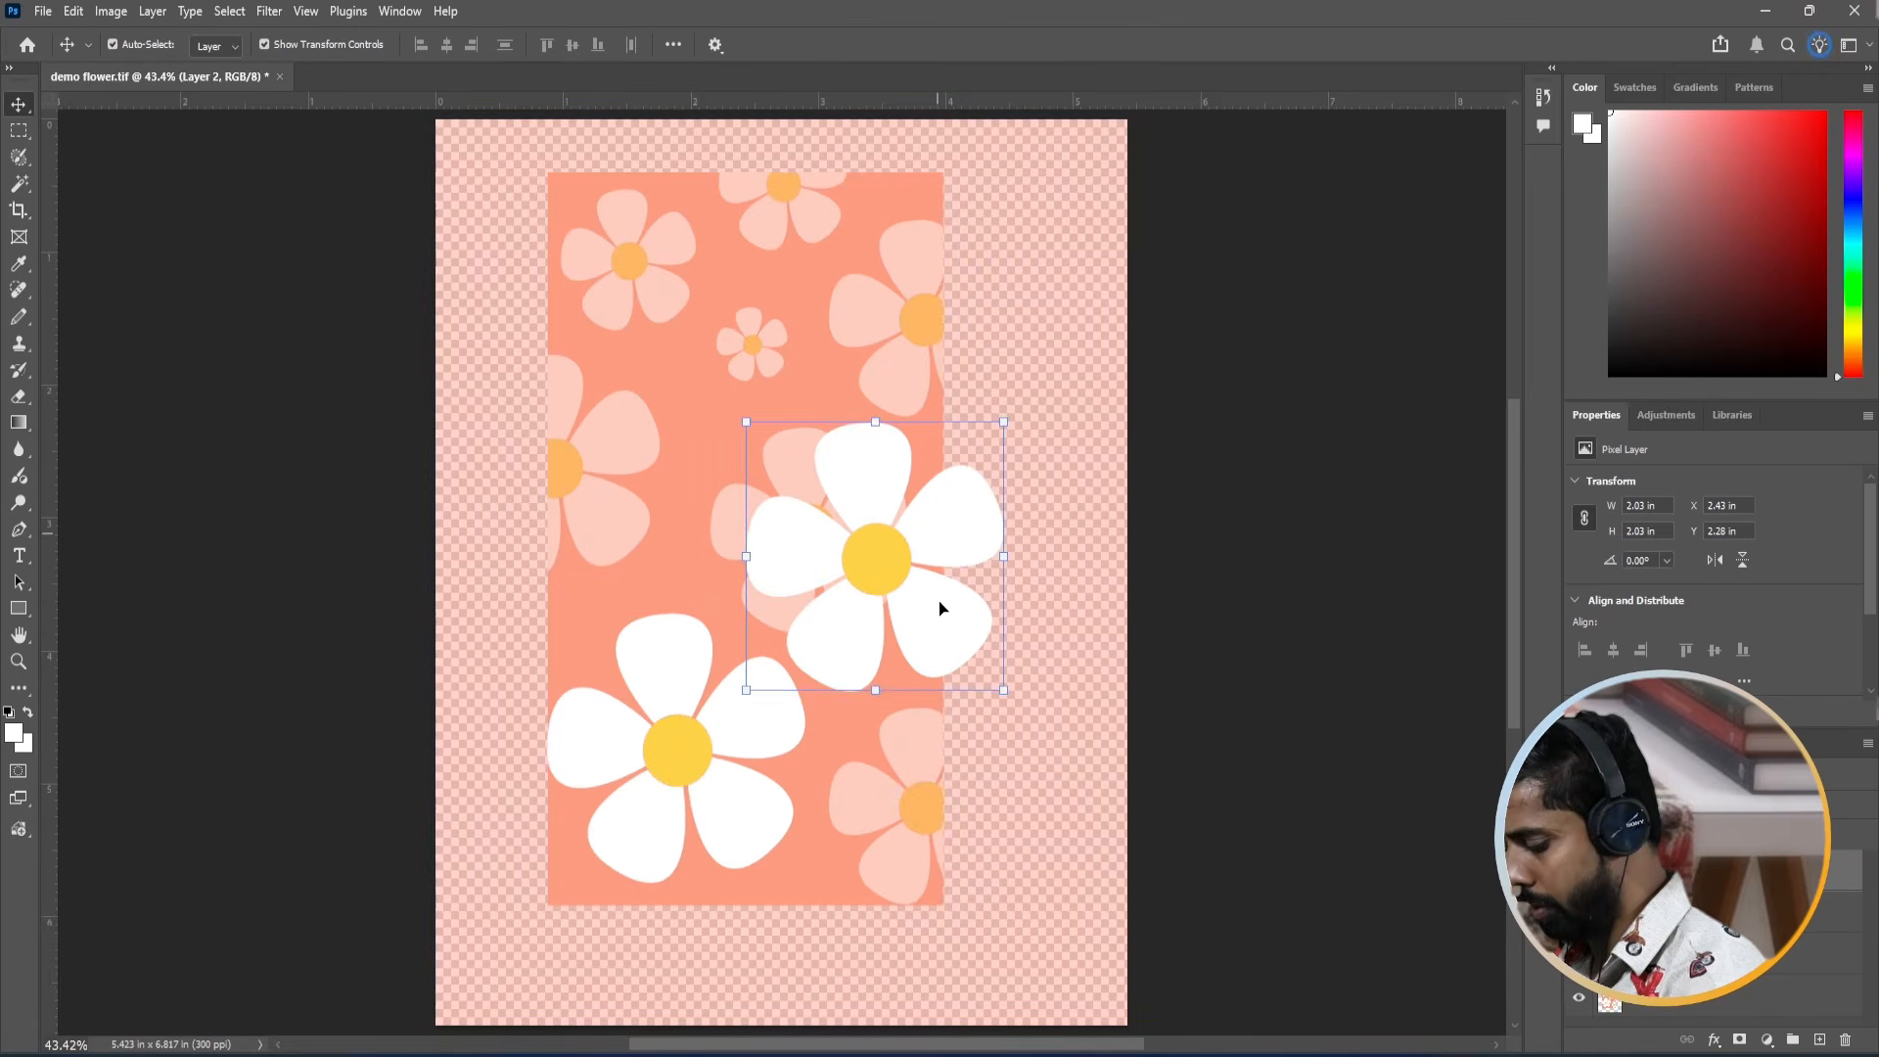
pyautogui.moveTo(960, 634); pyautogui.dragTo(868, 582)
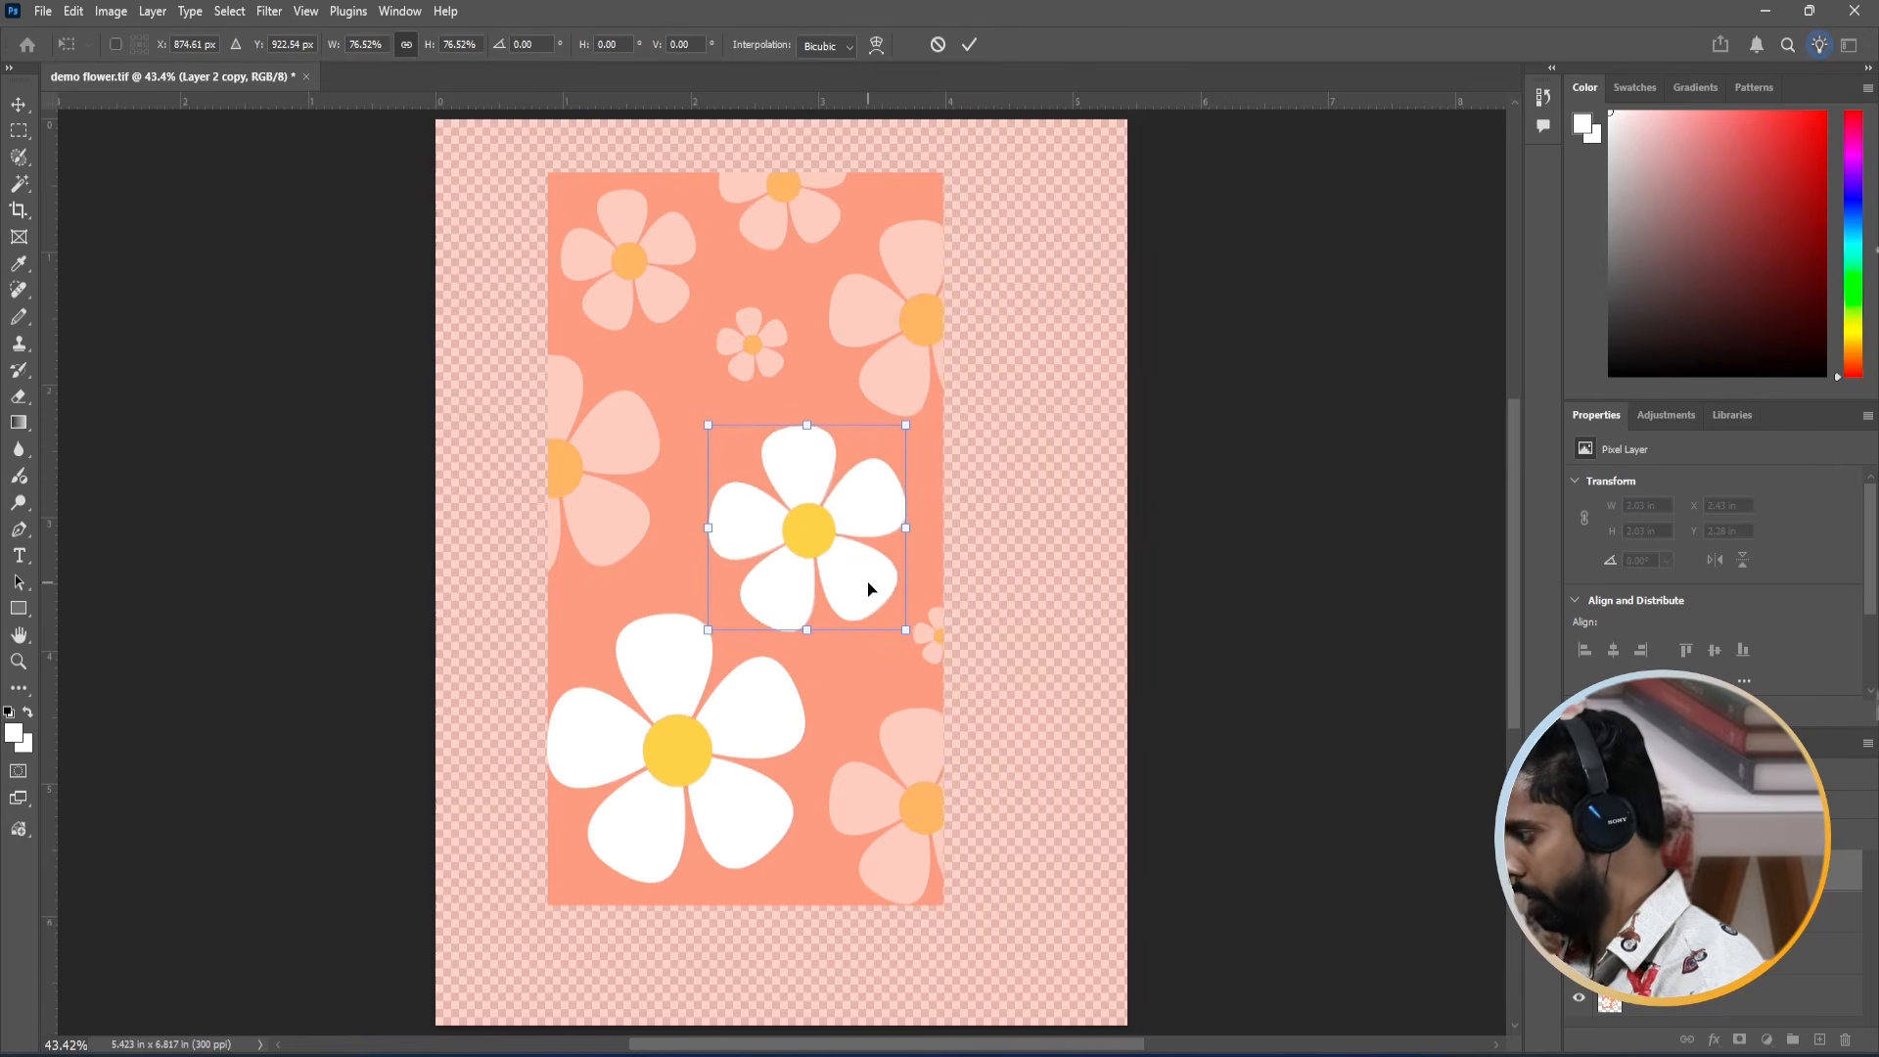
pyautogui.press('Return')
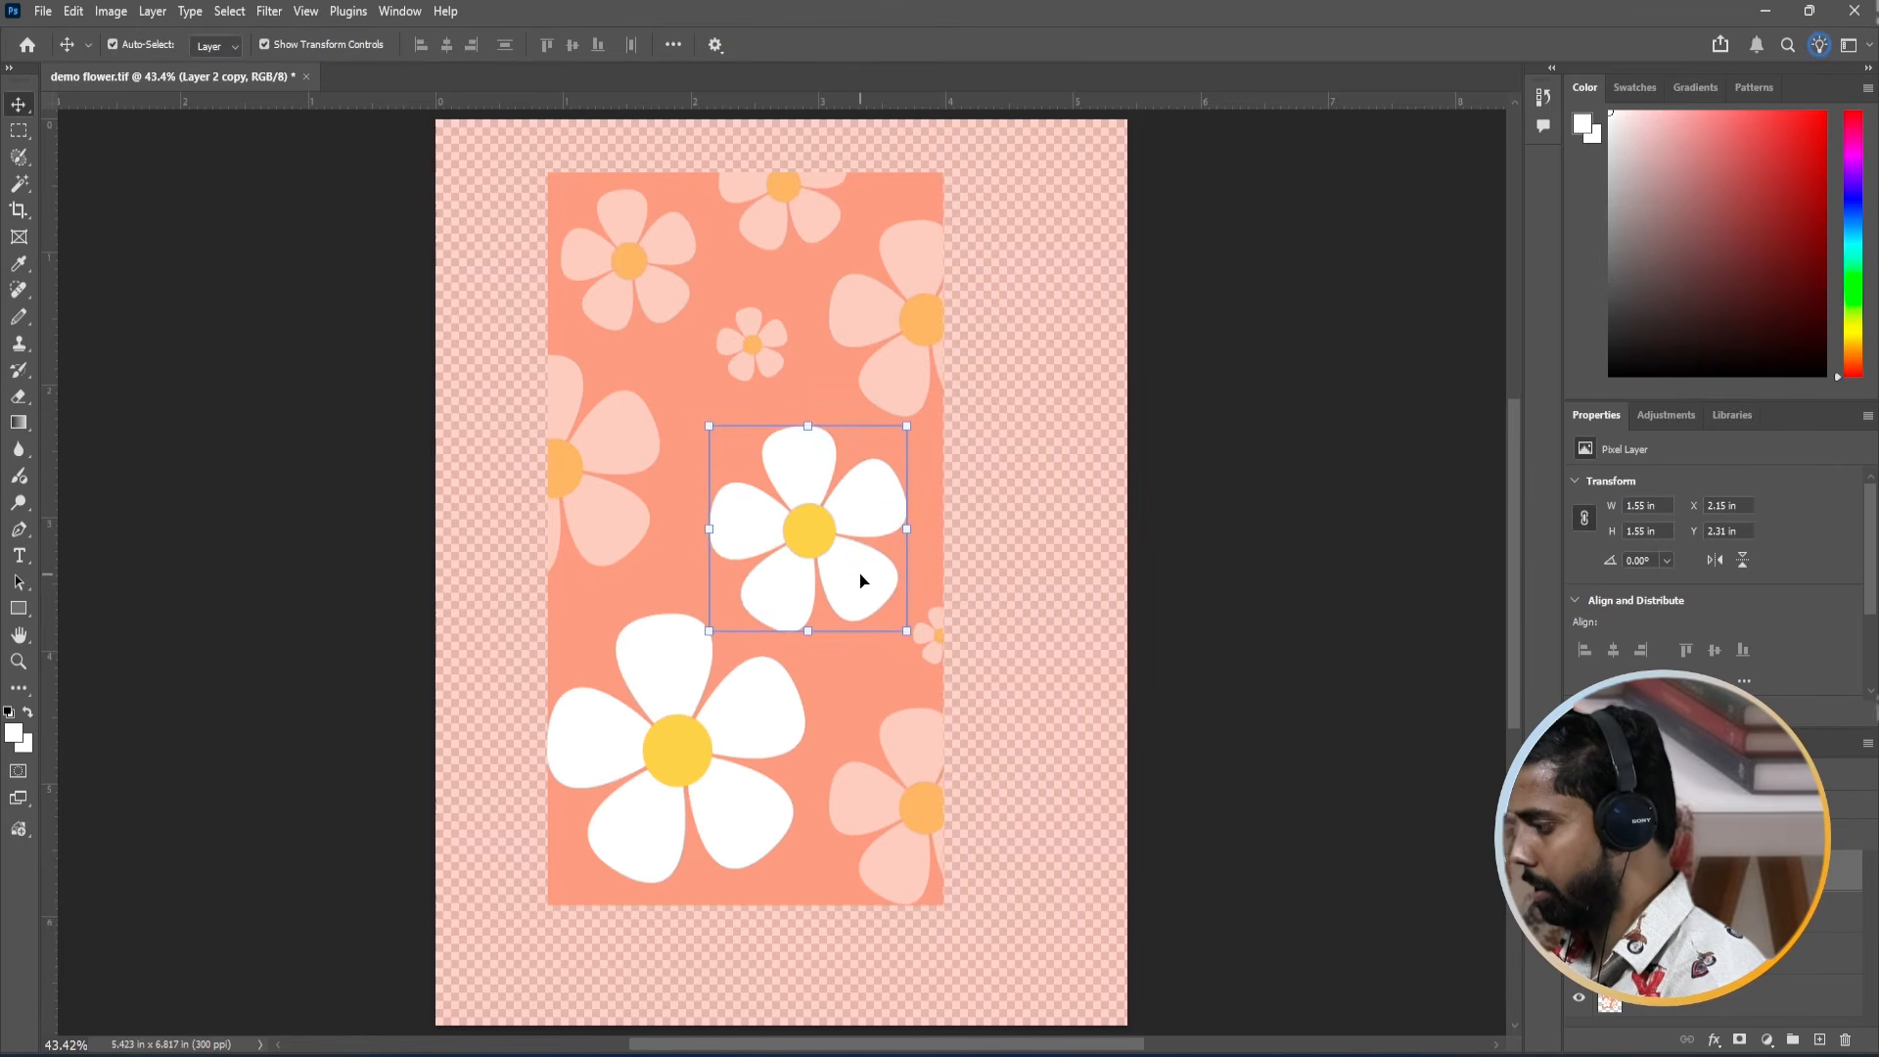
# Copy the scaled flower onto the two cut-off flowers at the pattern's right edge, one near the bottom and one near the top.
pyautogui.click(986, 600)
pyautogui.moveTo(857, 530); pyautogui.dragTo(995, 290)
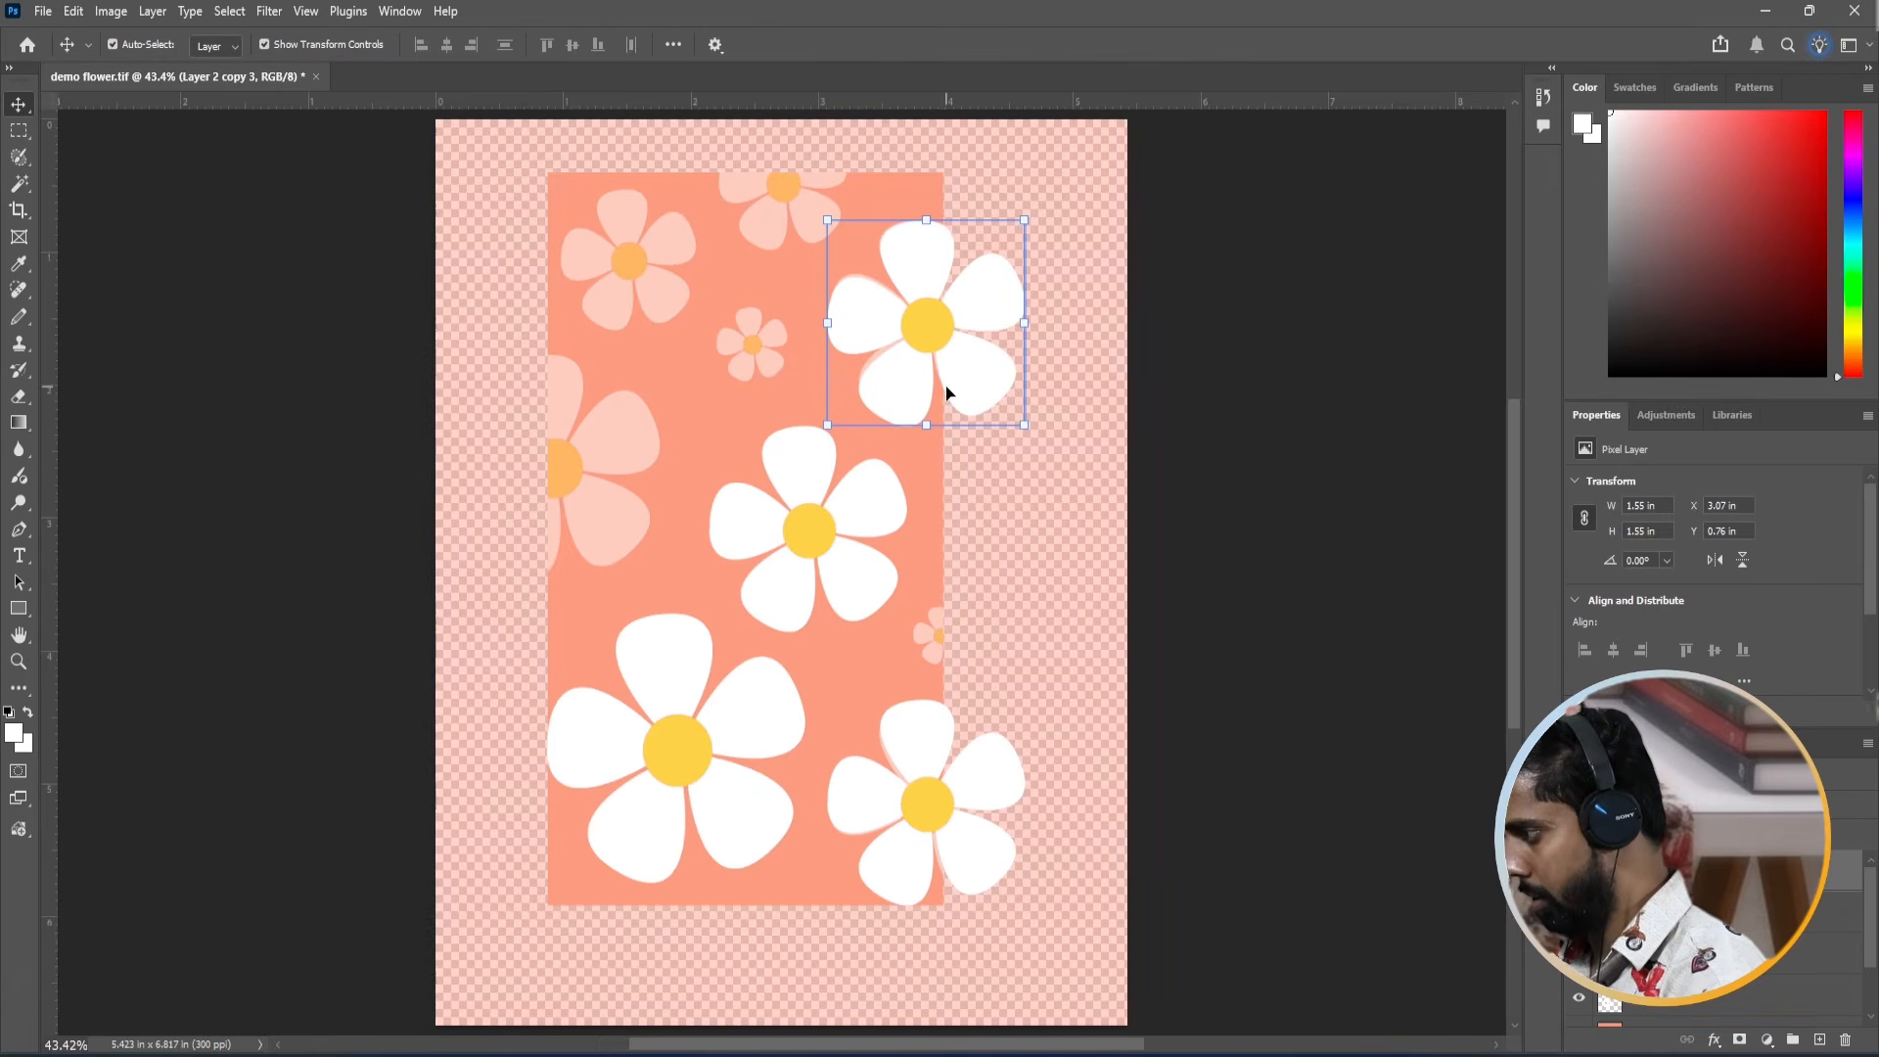
pyautogui.click(1110, 580)
# Copy the flower onto the pattern's upper-left and top-edge flowers, scaling these copies to about 1.06 in wide.
pyautogui.moveTo(990, 369); pyautogui.dragTo(806, 221)
pyautogui.hotkey('ctrl', 't')
pyautogui.press('Return')
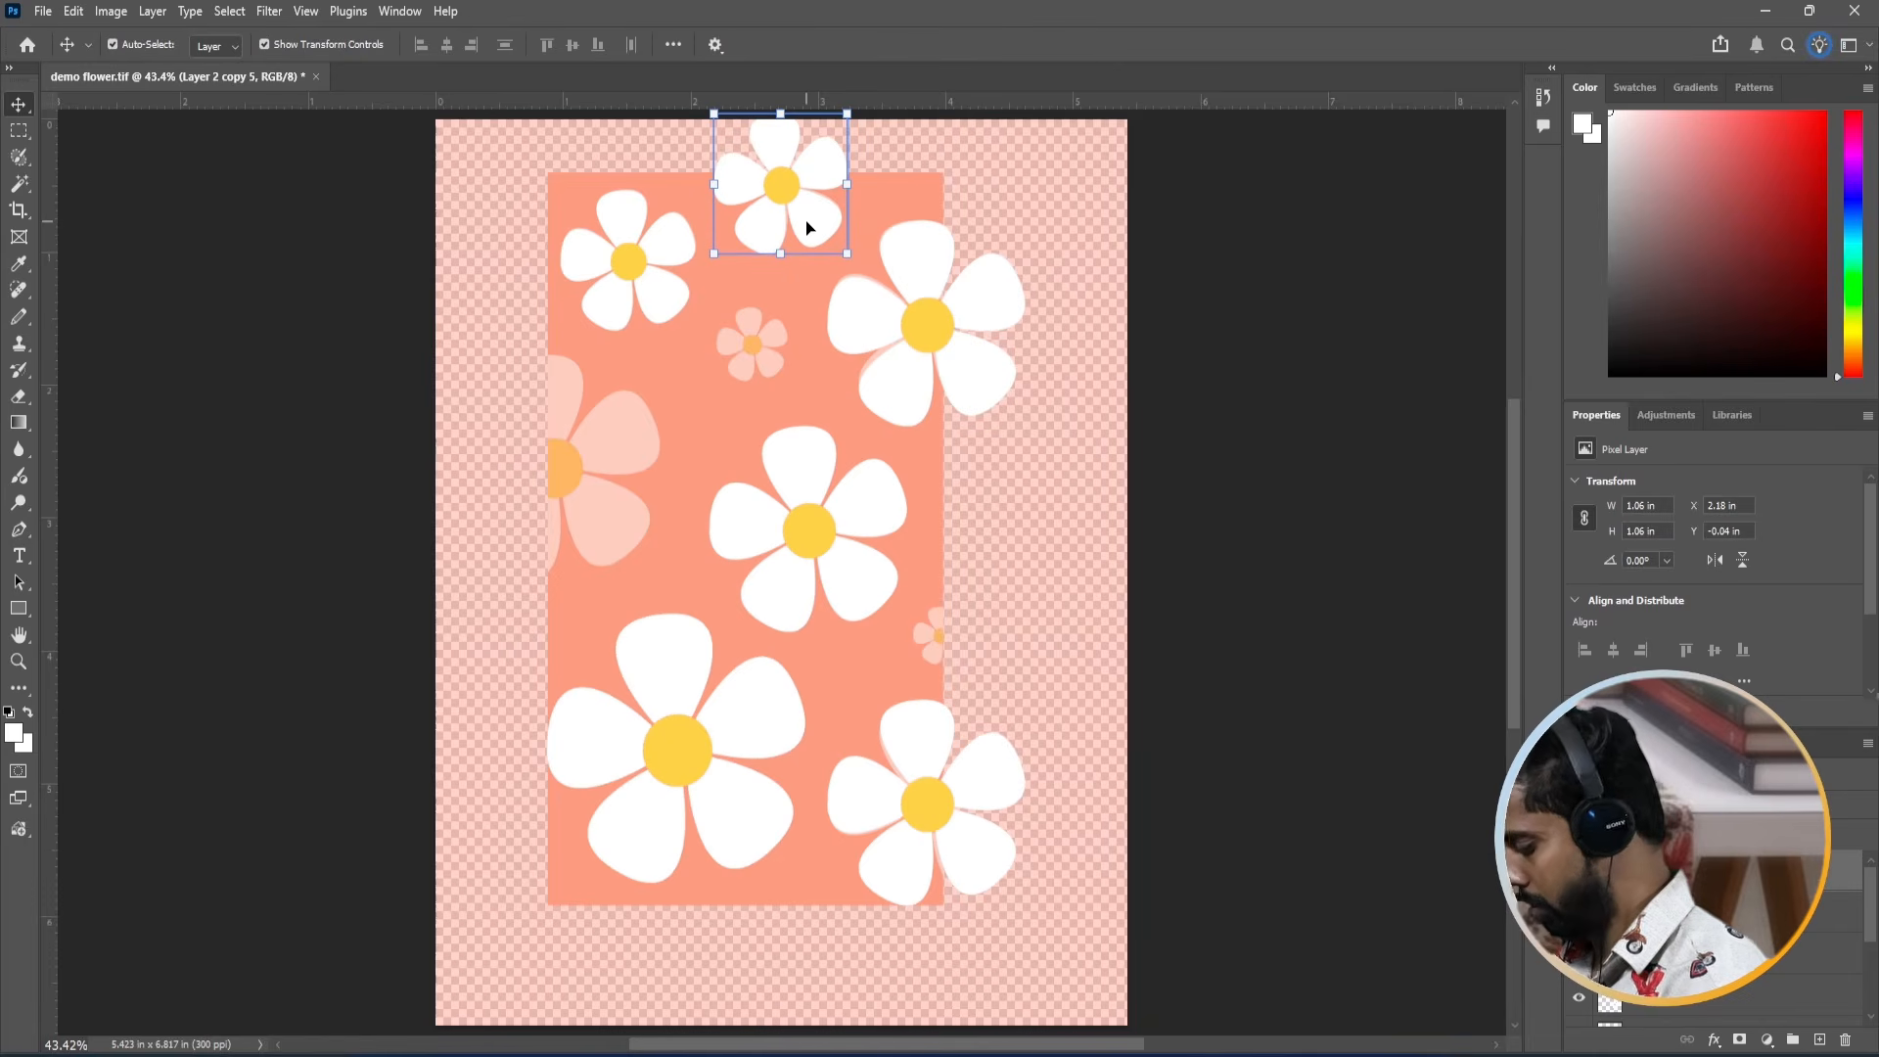
# Duplicate the top-edge flower, scale the copy to about 52.43%, and align it precisely over the small flower below it.
pyautogui.moveTo(826, 209); pyautogui.dragTo(763, 345)
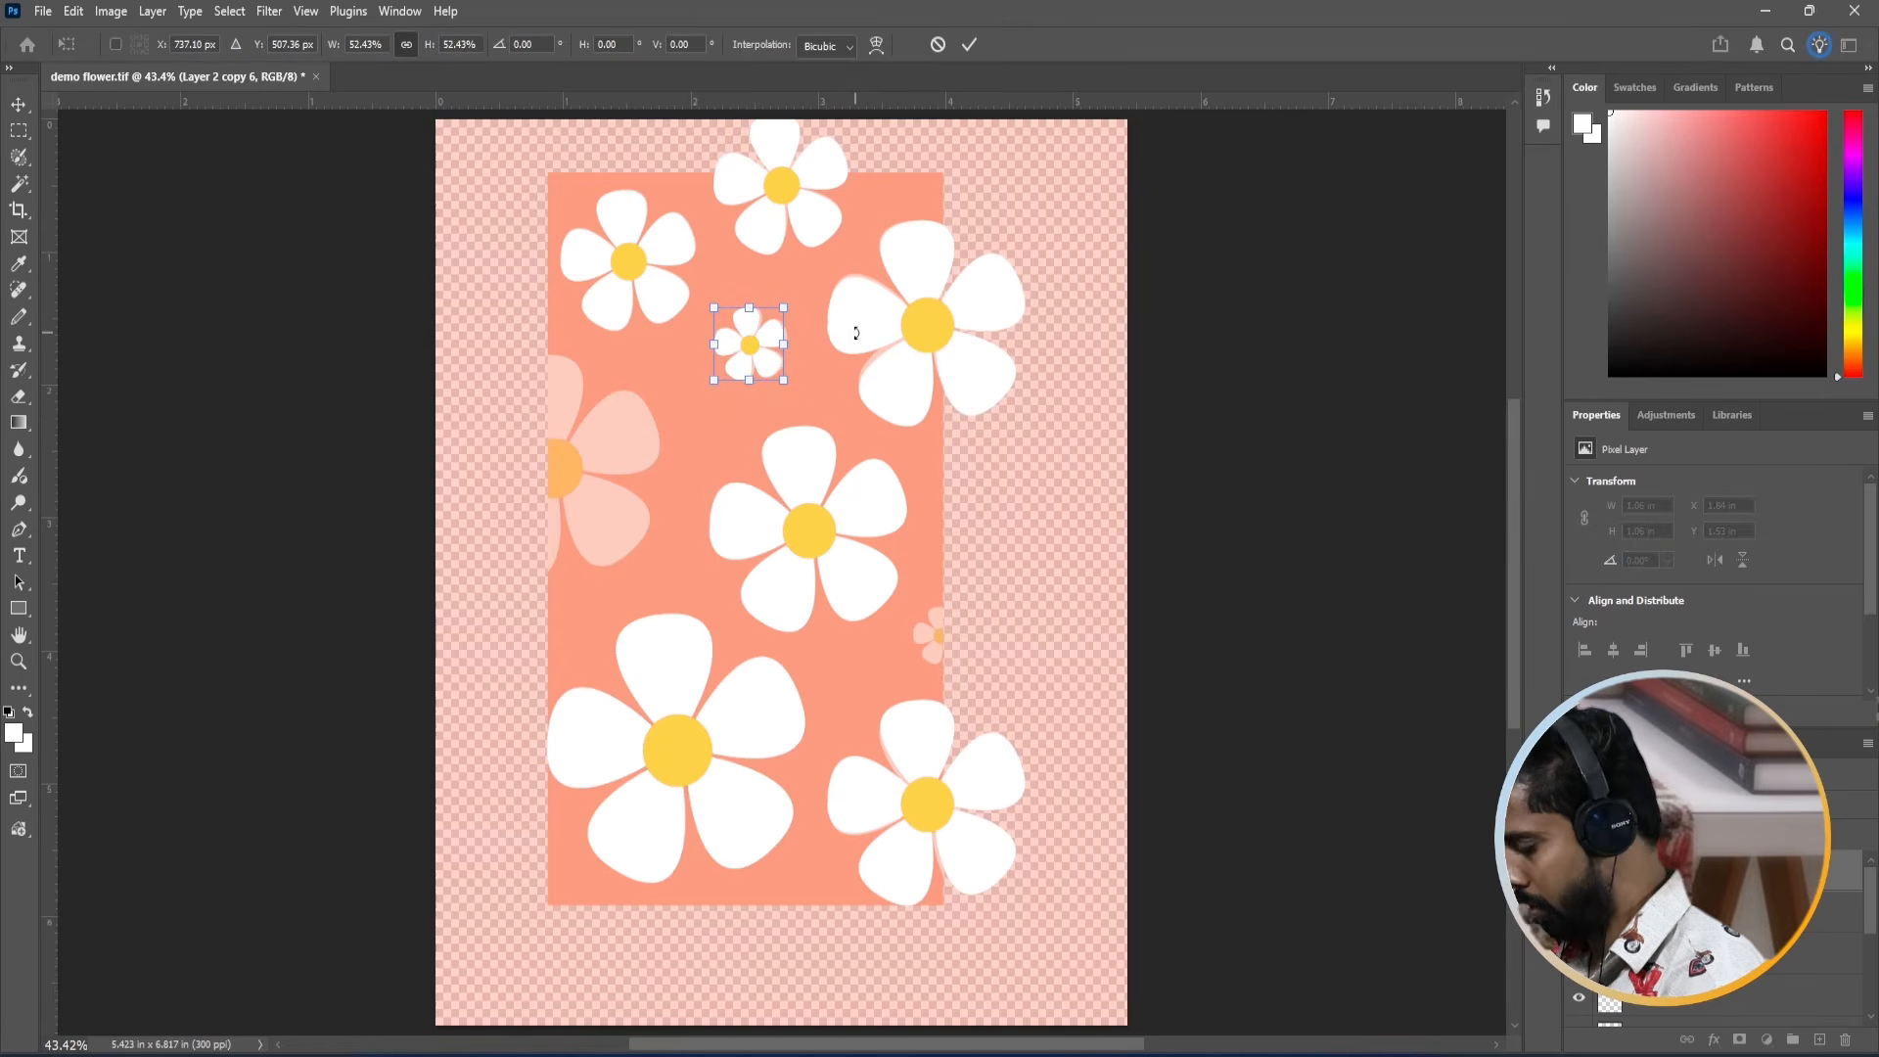
pyautogui.press('Return')
pyautogui.click(1056, 528)
pyautogui.press('z')
pyautogui.moveTo(764, 324); pyautogui.dragTo(835, 407)
pyautogui.press('v')
pyautogui.keyDown('ctrl'); pyautogui.click(860, 401); pyautogui.keyUp('ctrl')
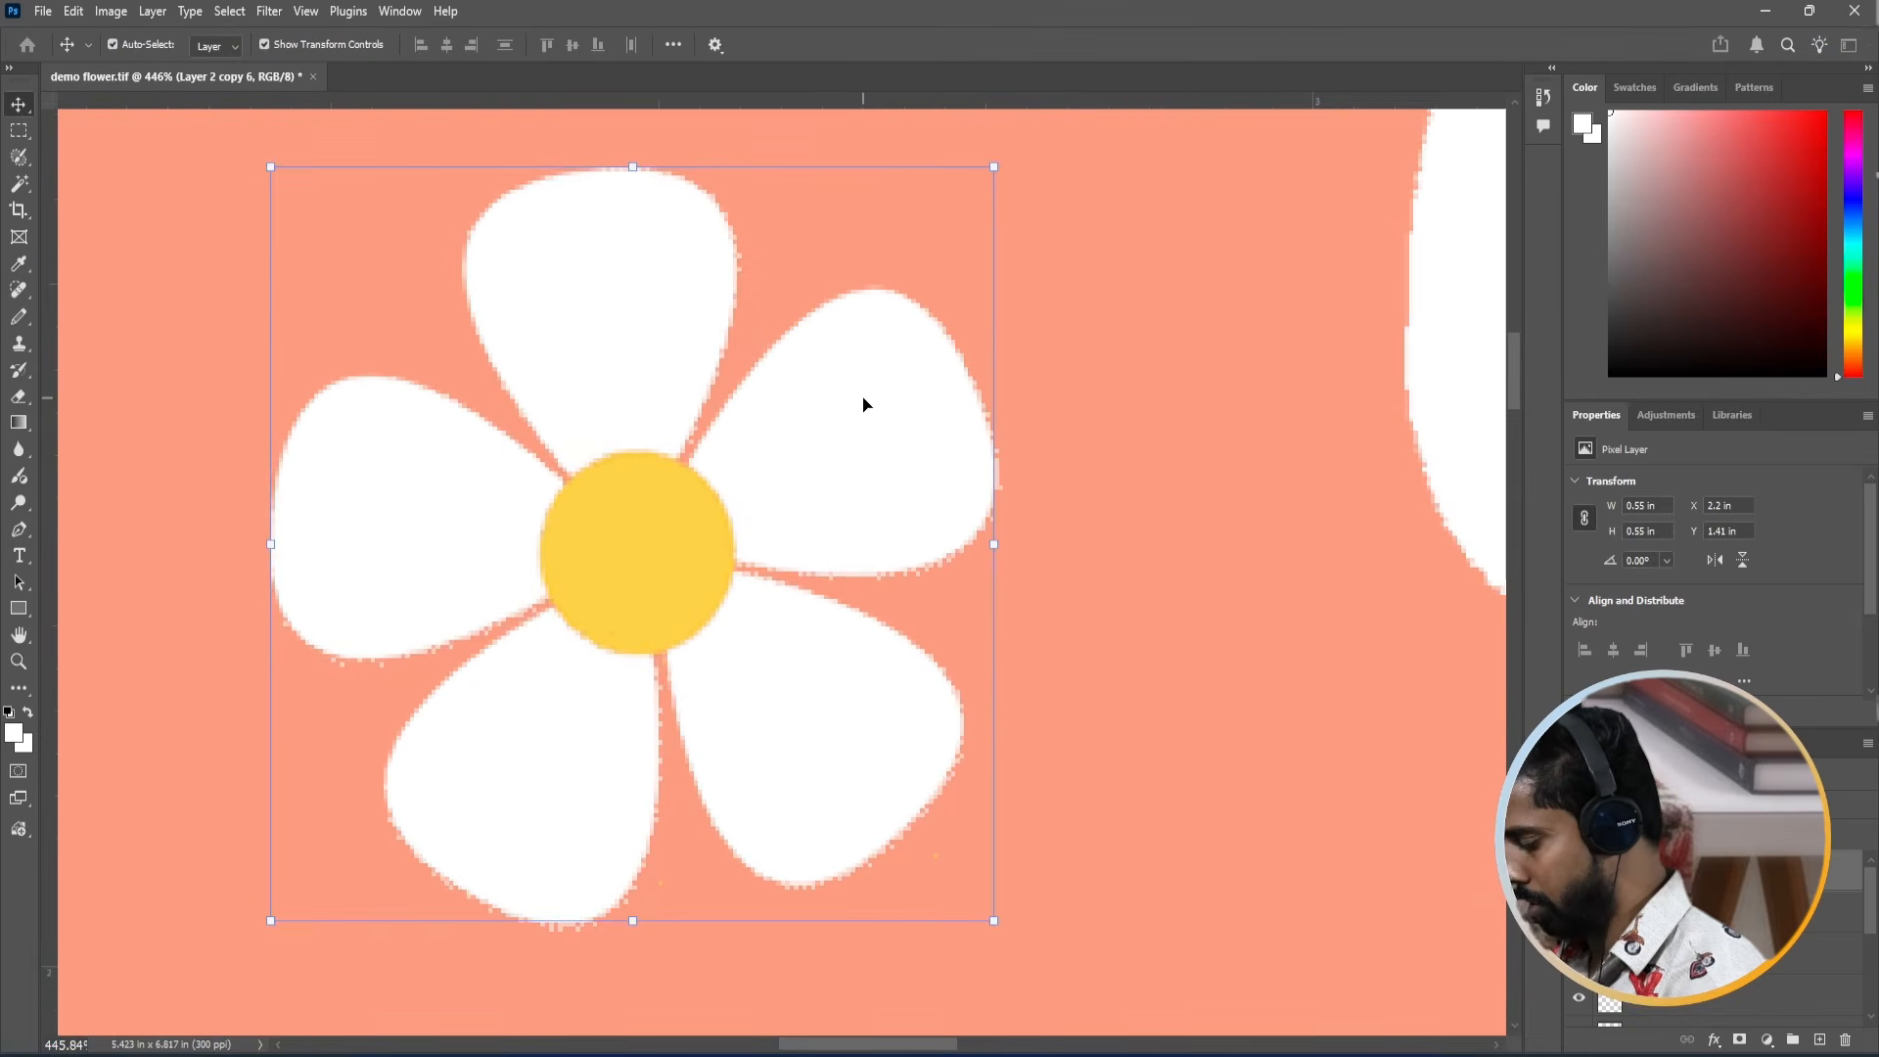
pyautogui.hotkey('ctrl', '0')
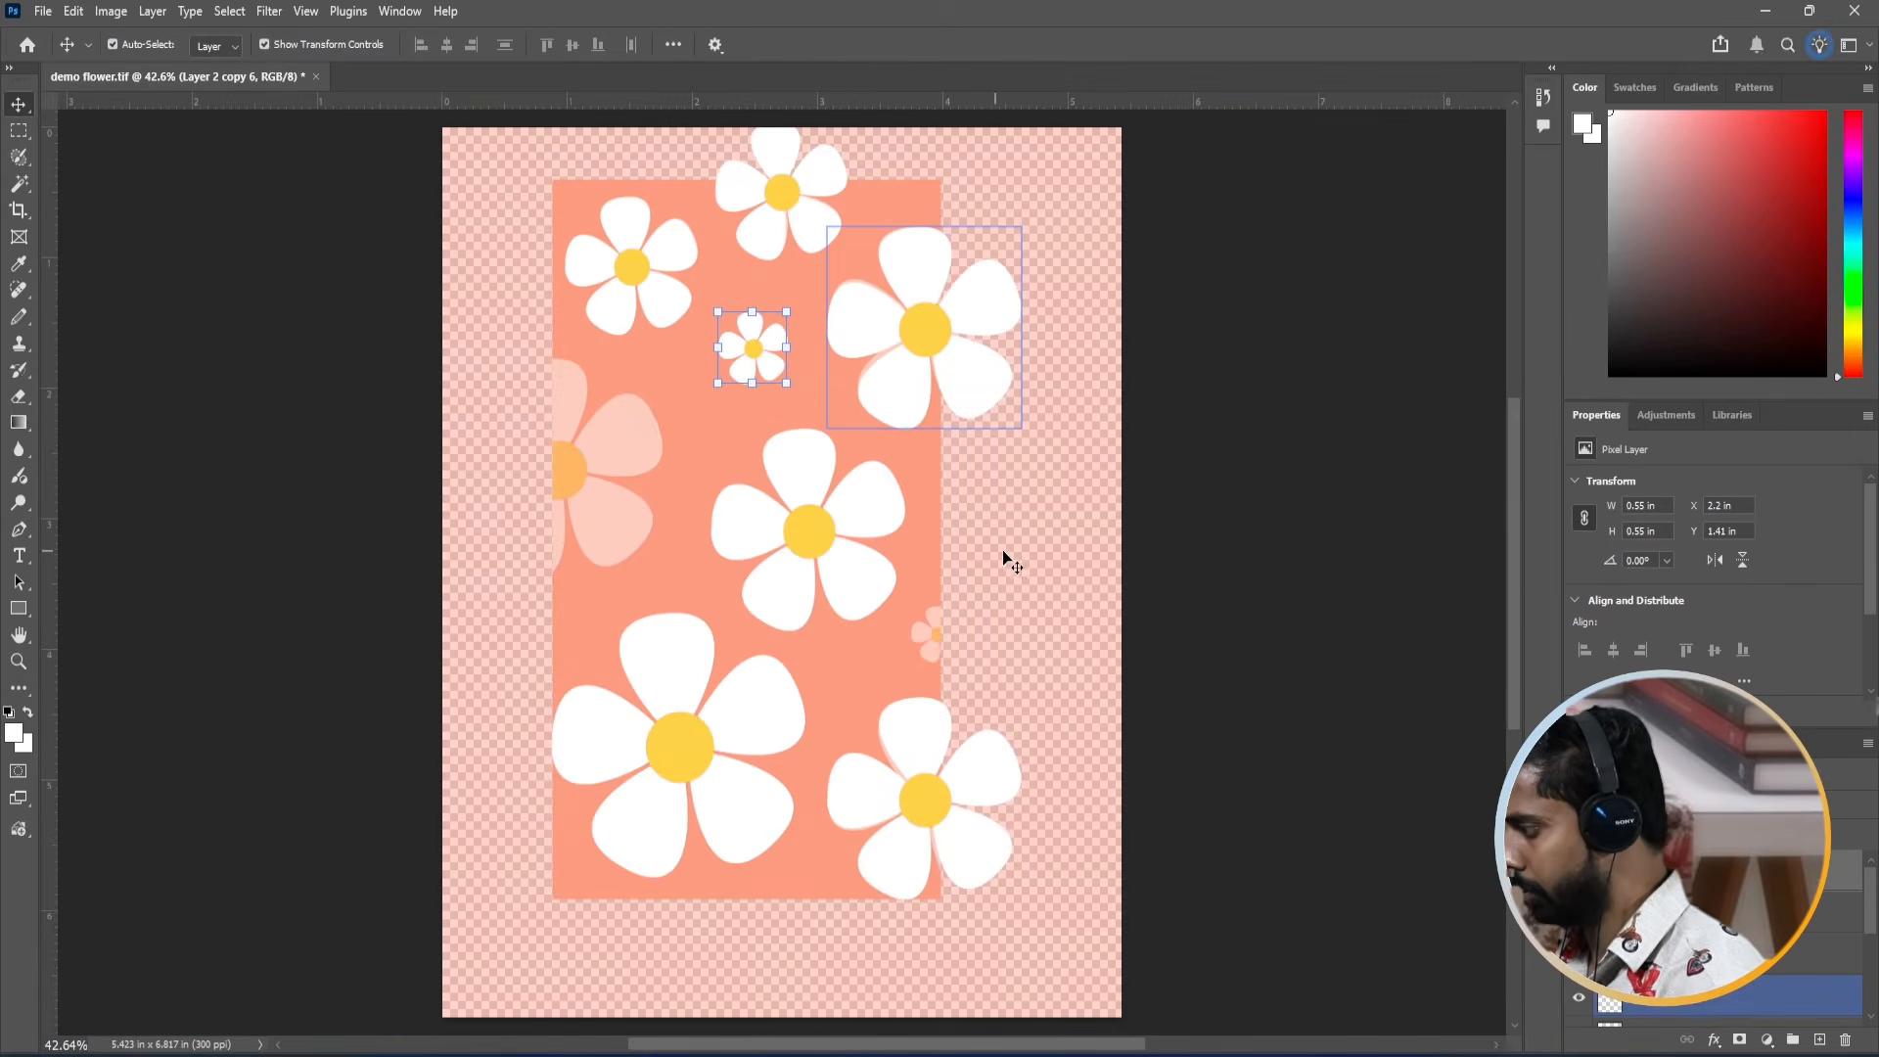
pyautogui.click(1014, 552)
# Duplicate the small flower, scale the copy to about 83.76%, and align it over the tiny cut-off flower at the pattern's right edge.
pyautogui.click(1183, 490)
pyautogui.moveTo(777, 341); pyautogui.dragTo(965, 607)
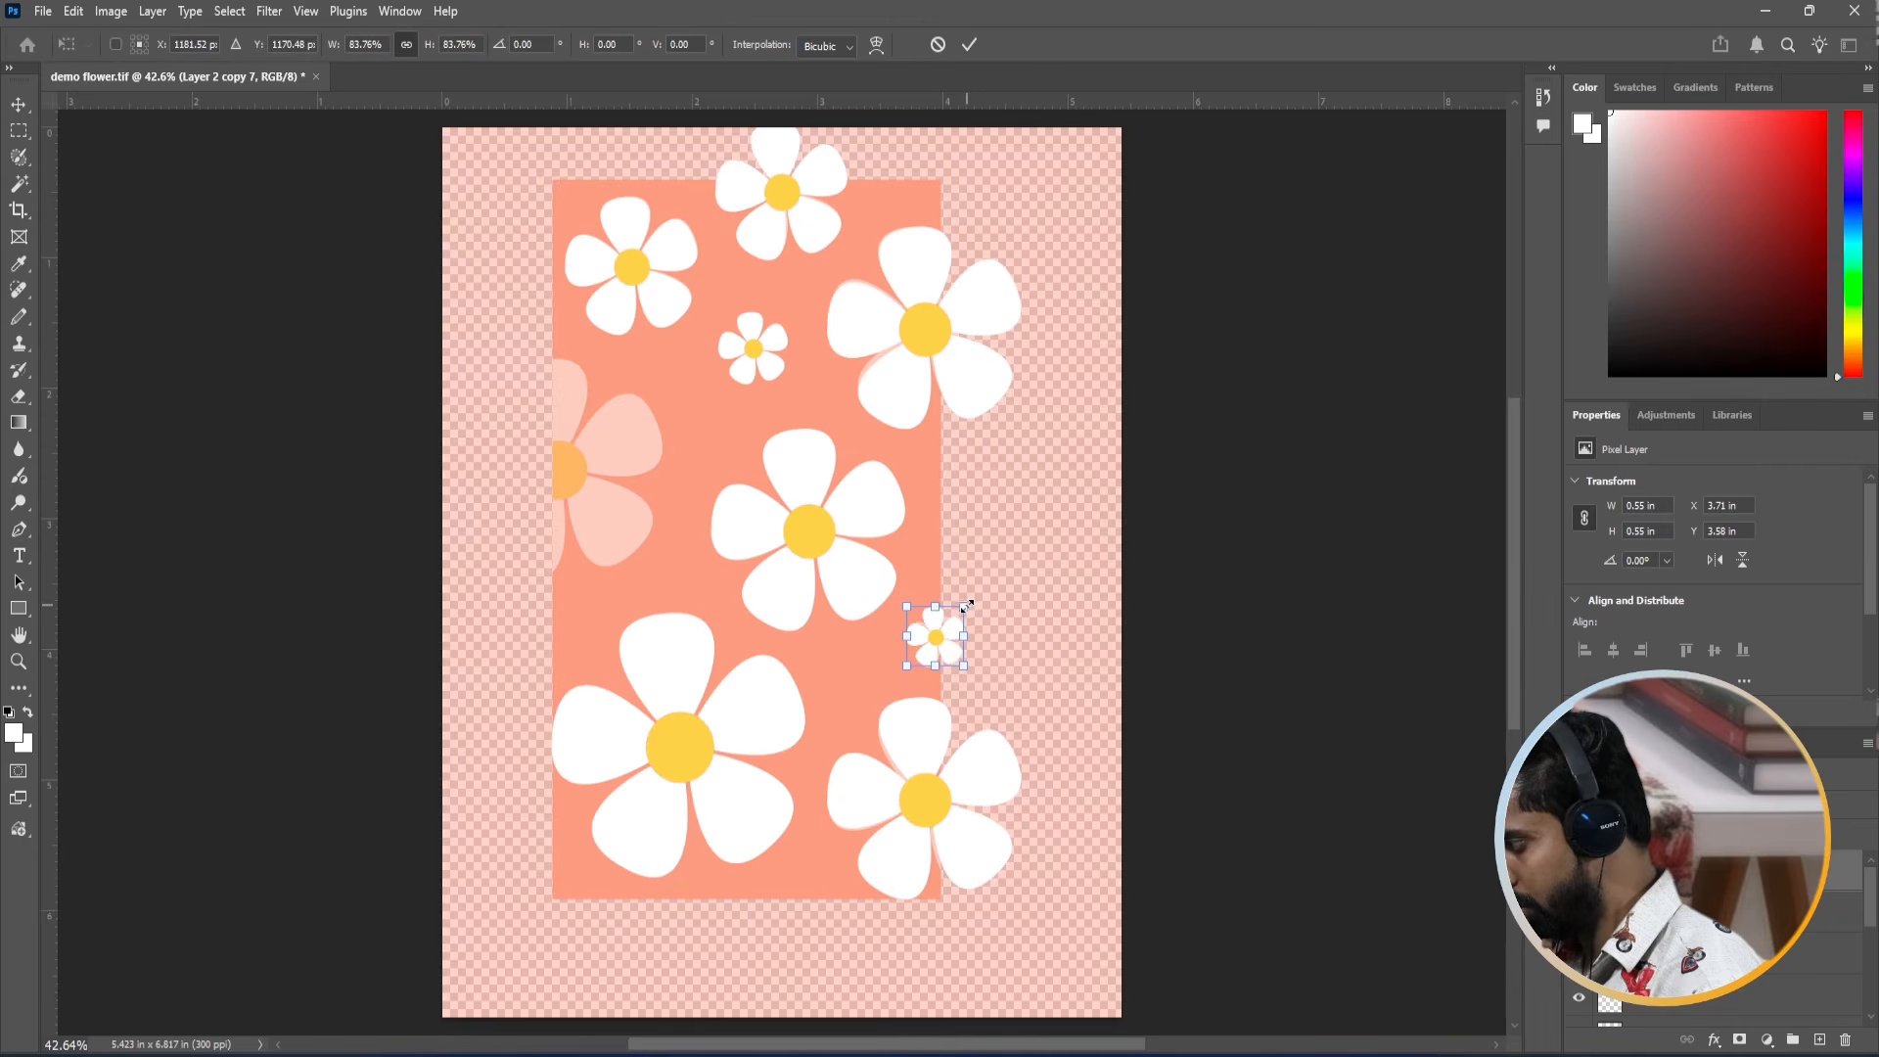
pyautogui.press('Return')
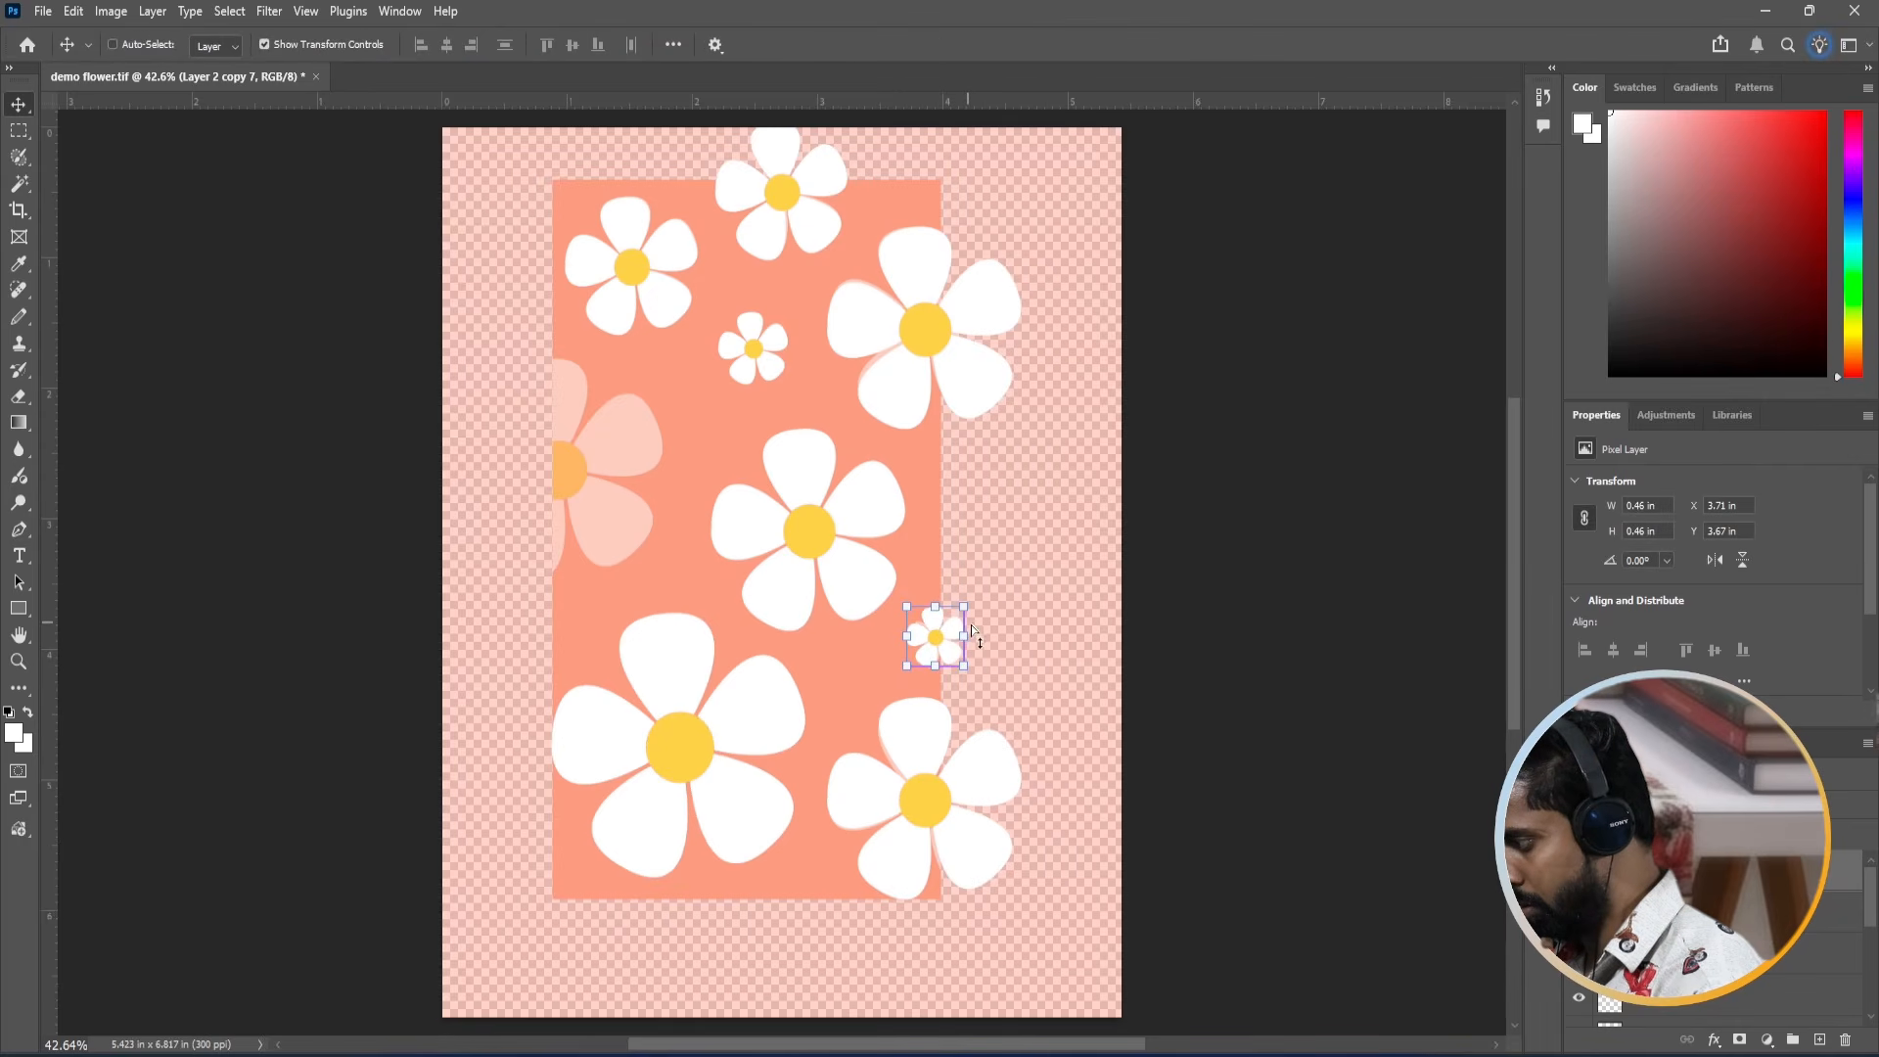
pyautogui.hotkey('ctrl', 'space')
pyautogui.moveTo(964, 603); pyautogui.dragTo(1159, 761)
pyautogui.moveTo(757, 706); pyautogui.dragTo(794, 684)
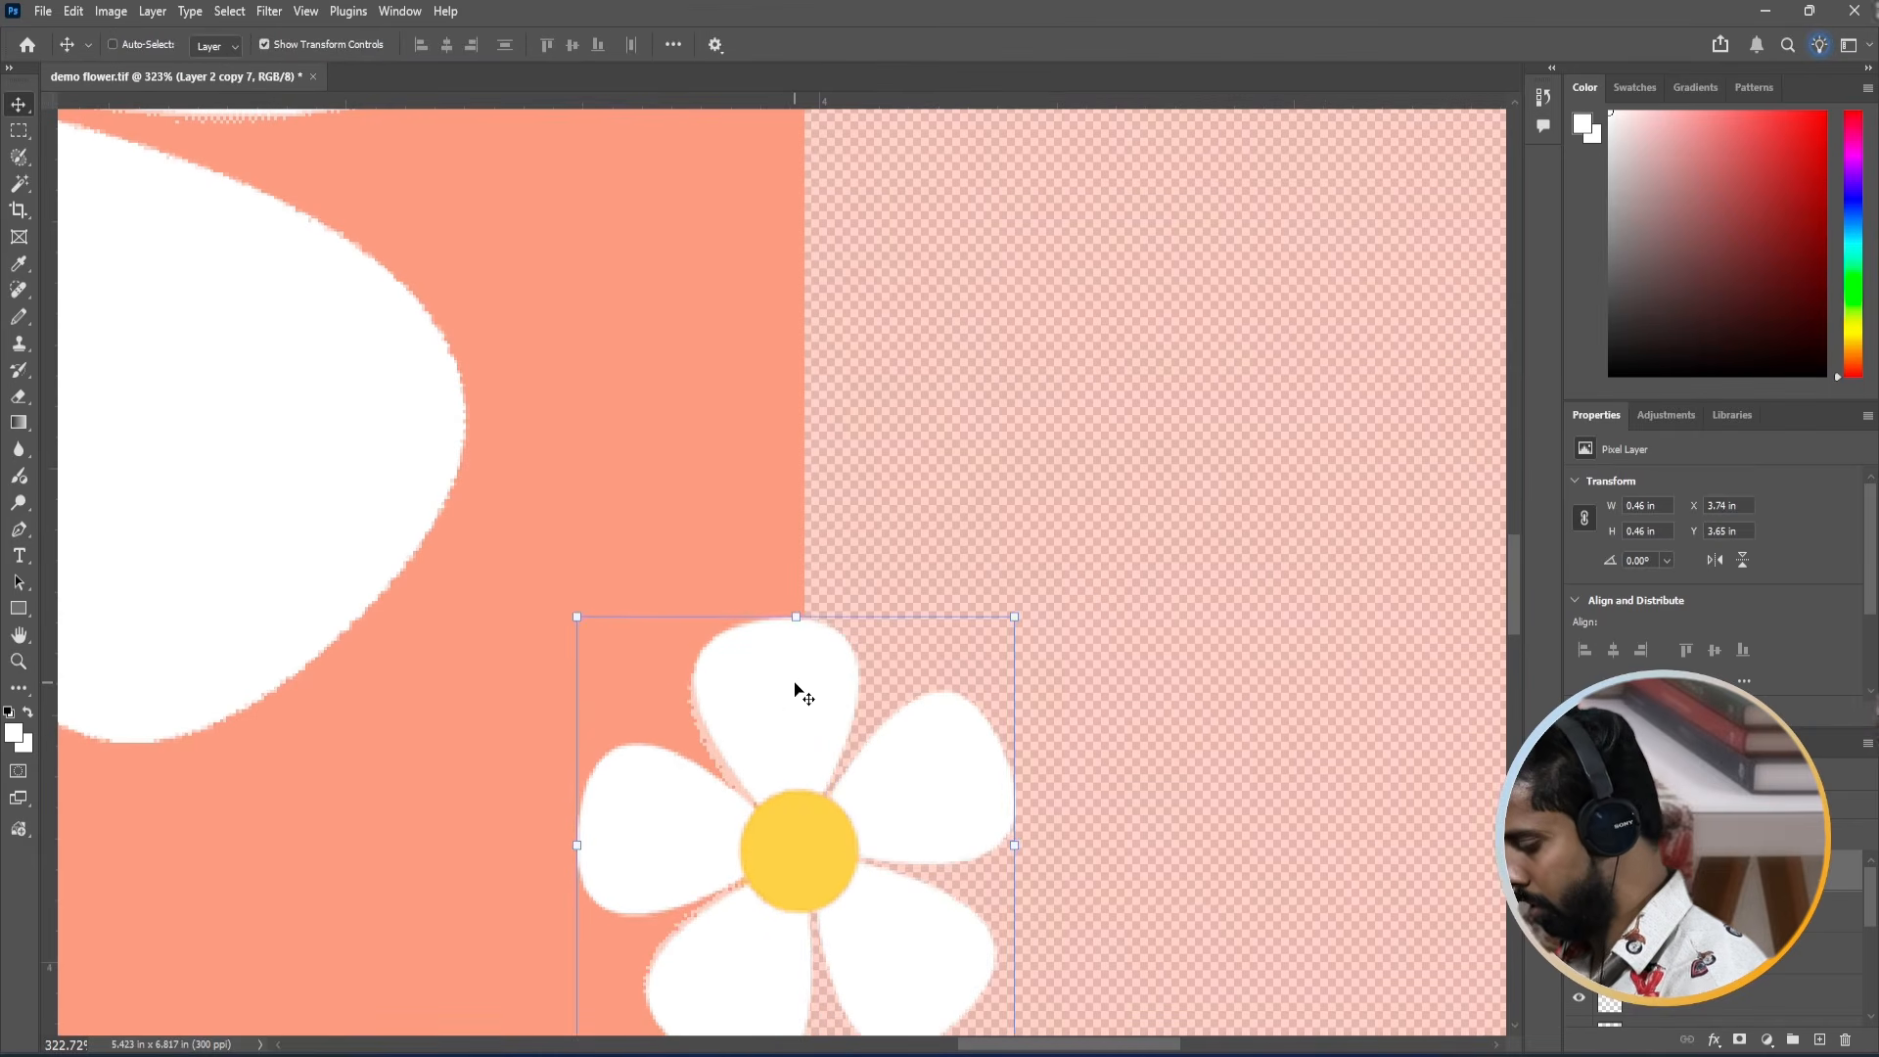
pyautogui.hotkey('ctrl', '-')
pyautogui.hotkey('ctrl', '-')
pyautogui.hotkey('ctrl', '-')
pyautogui.hotkey('ctrl', '-')
pyautogui.hotkey('ctrl', '-')
pyautogui.hotkey('ctrl', '-')
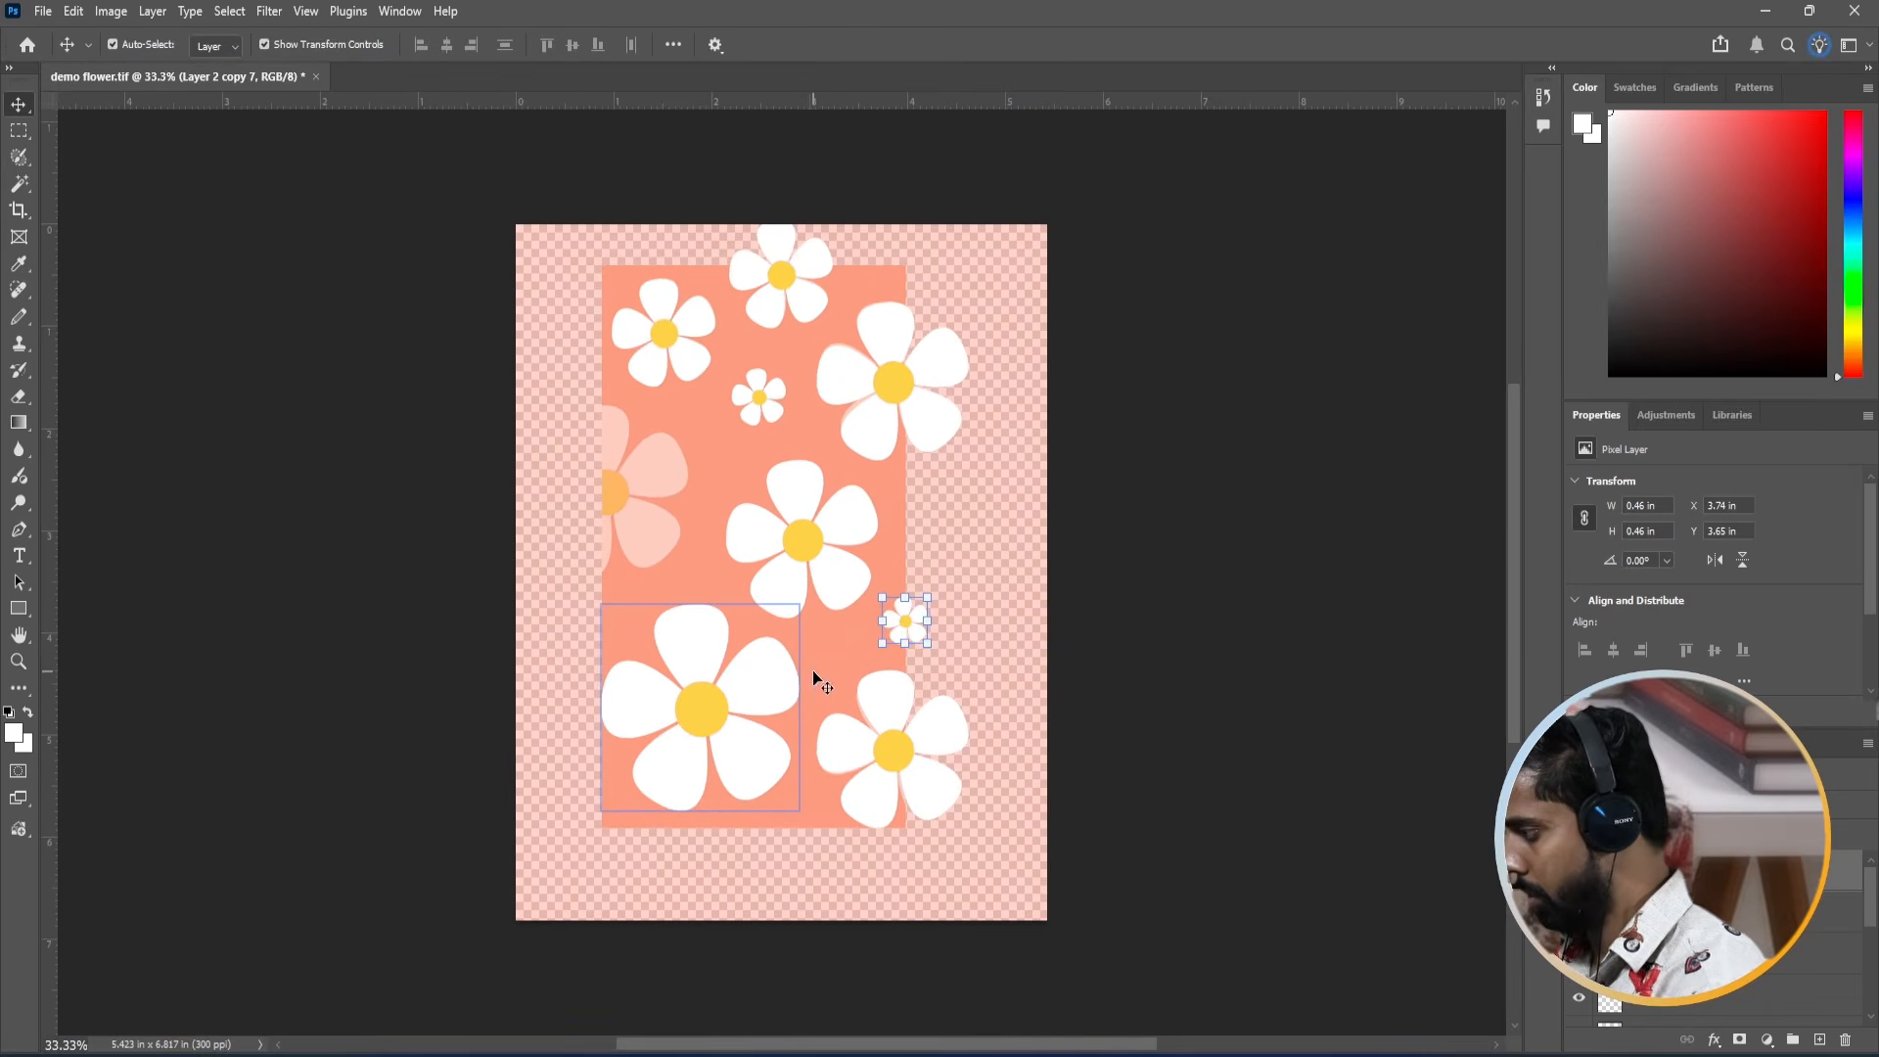
# Duplicate the largest flower, scale the copy to about 87.19%, and fit it over the cut-off flower at the pattern's left edge.
pyautogui.keyDown('ctrl'); pyautogui.click(1077, 614); pyautogui.keyUp('ctrl')
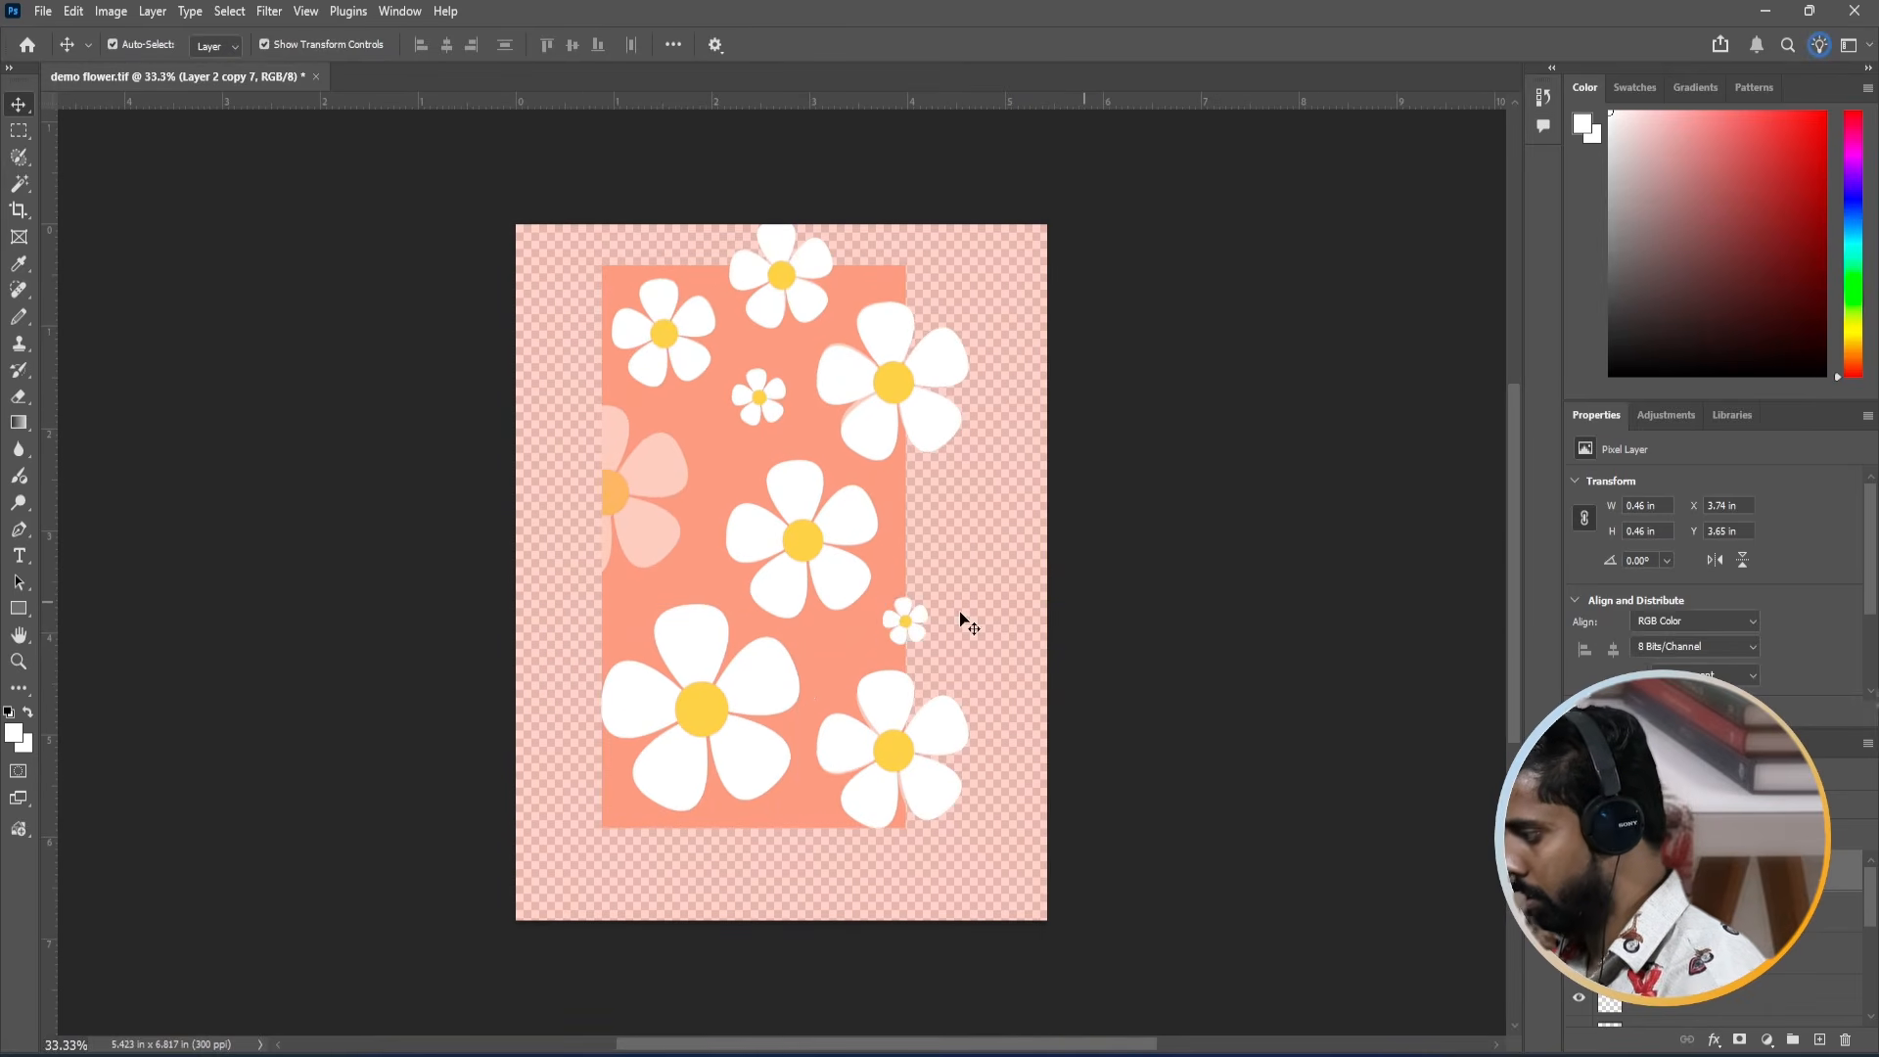
pyautogui.click(736, 483)
pyautogui.click(883, 398)
pyautogui.moveTo(741, 680); pyautogui.dragTo(642, 474)
pyautogui.hotkey('ctrl', 't')
pyautogui.moveTo(502, 393); pyautogui.dragTo(581, 435)
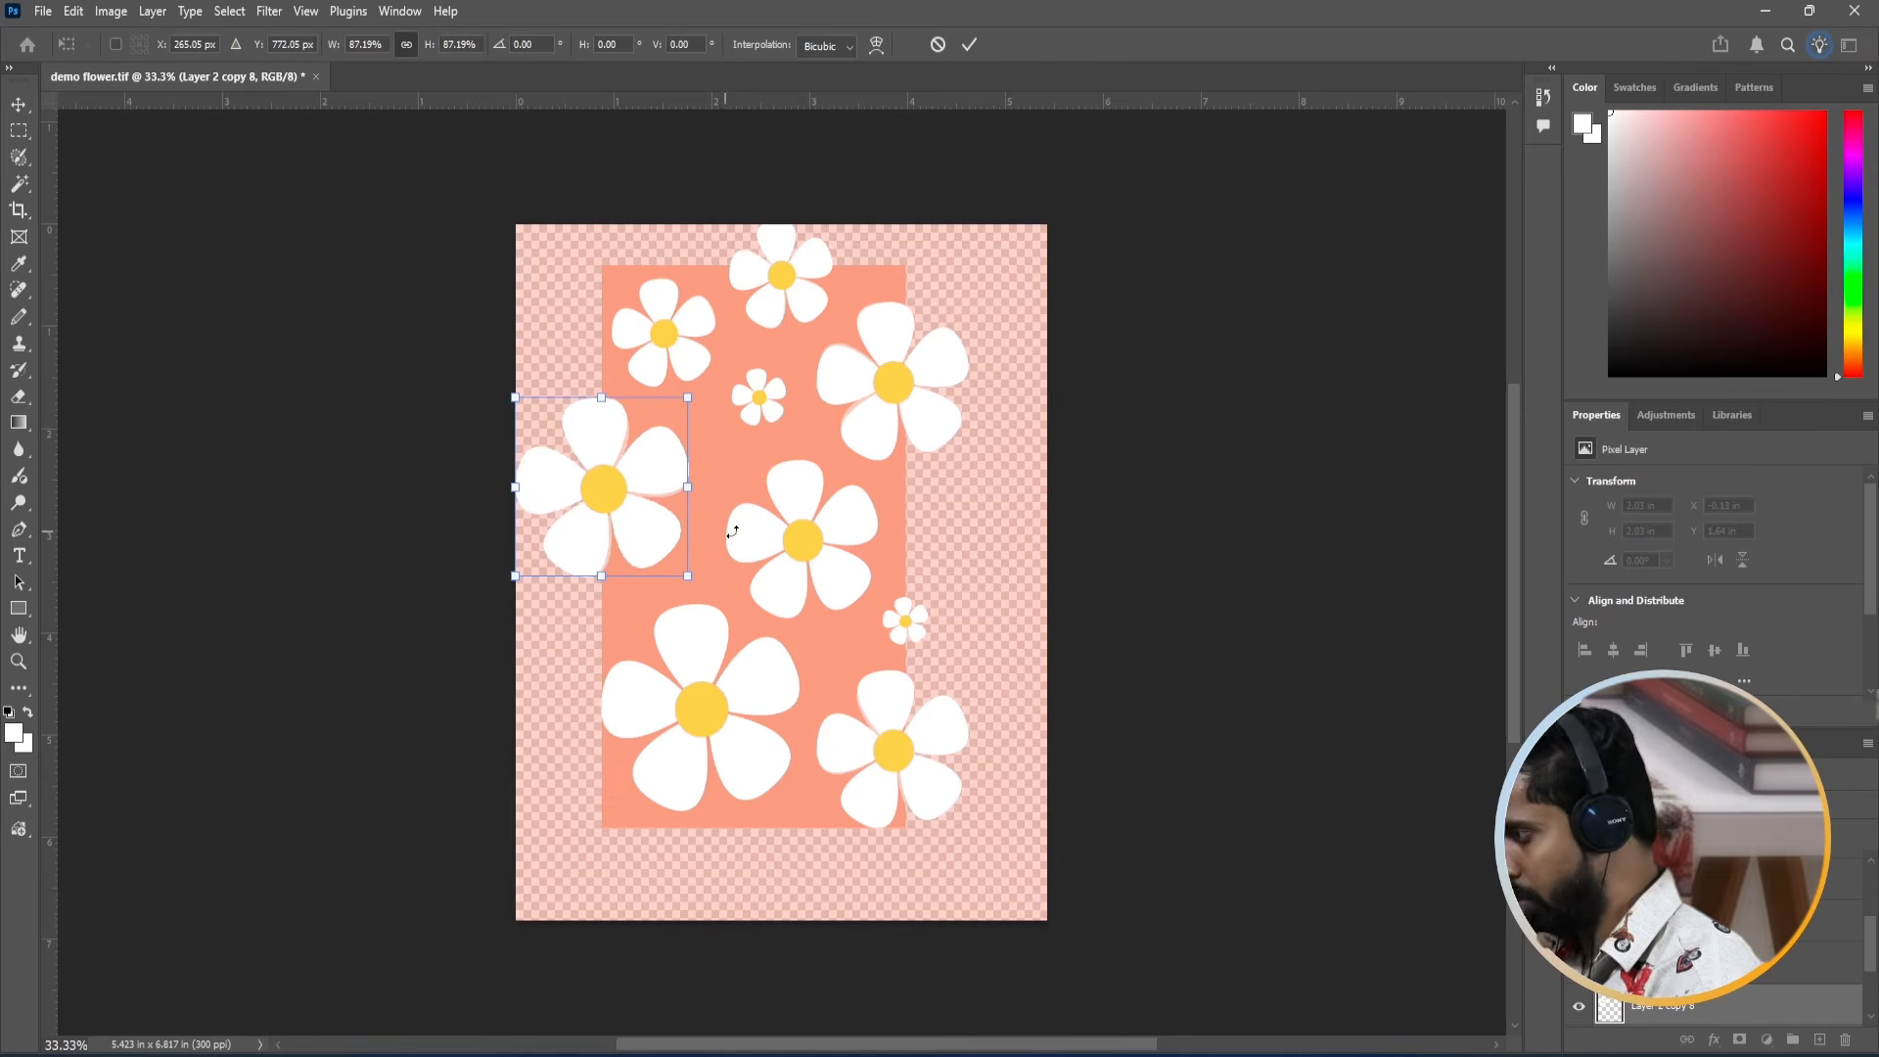
pyautogui.press('Return')
# Extend the canvas beyond its left and top edges to about 6.58 x 7.48 in, and enlarge the floating Layers panel.
pyautogui.press('c')
pyautogui.moveTo(509, 602); pyautogui.dragTo(458, 591)
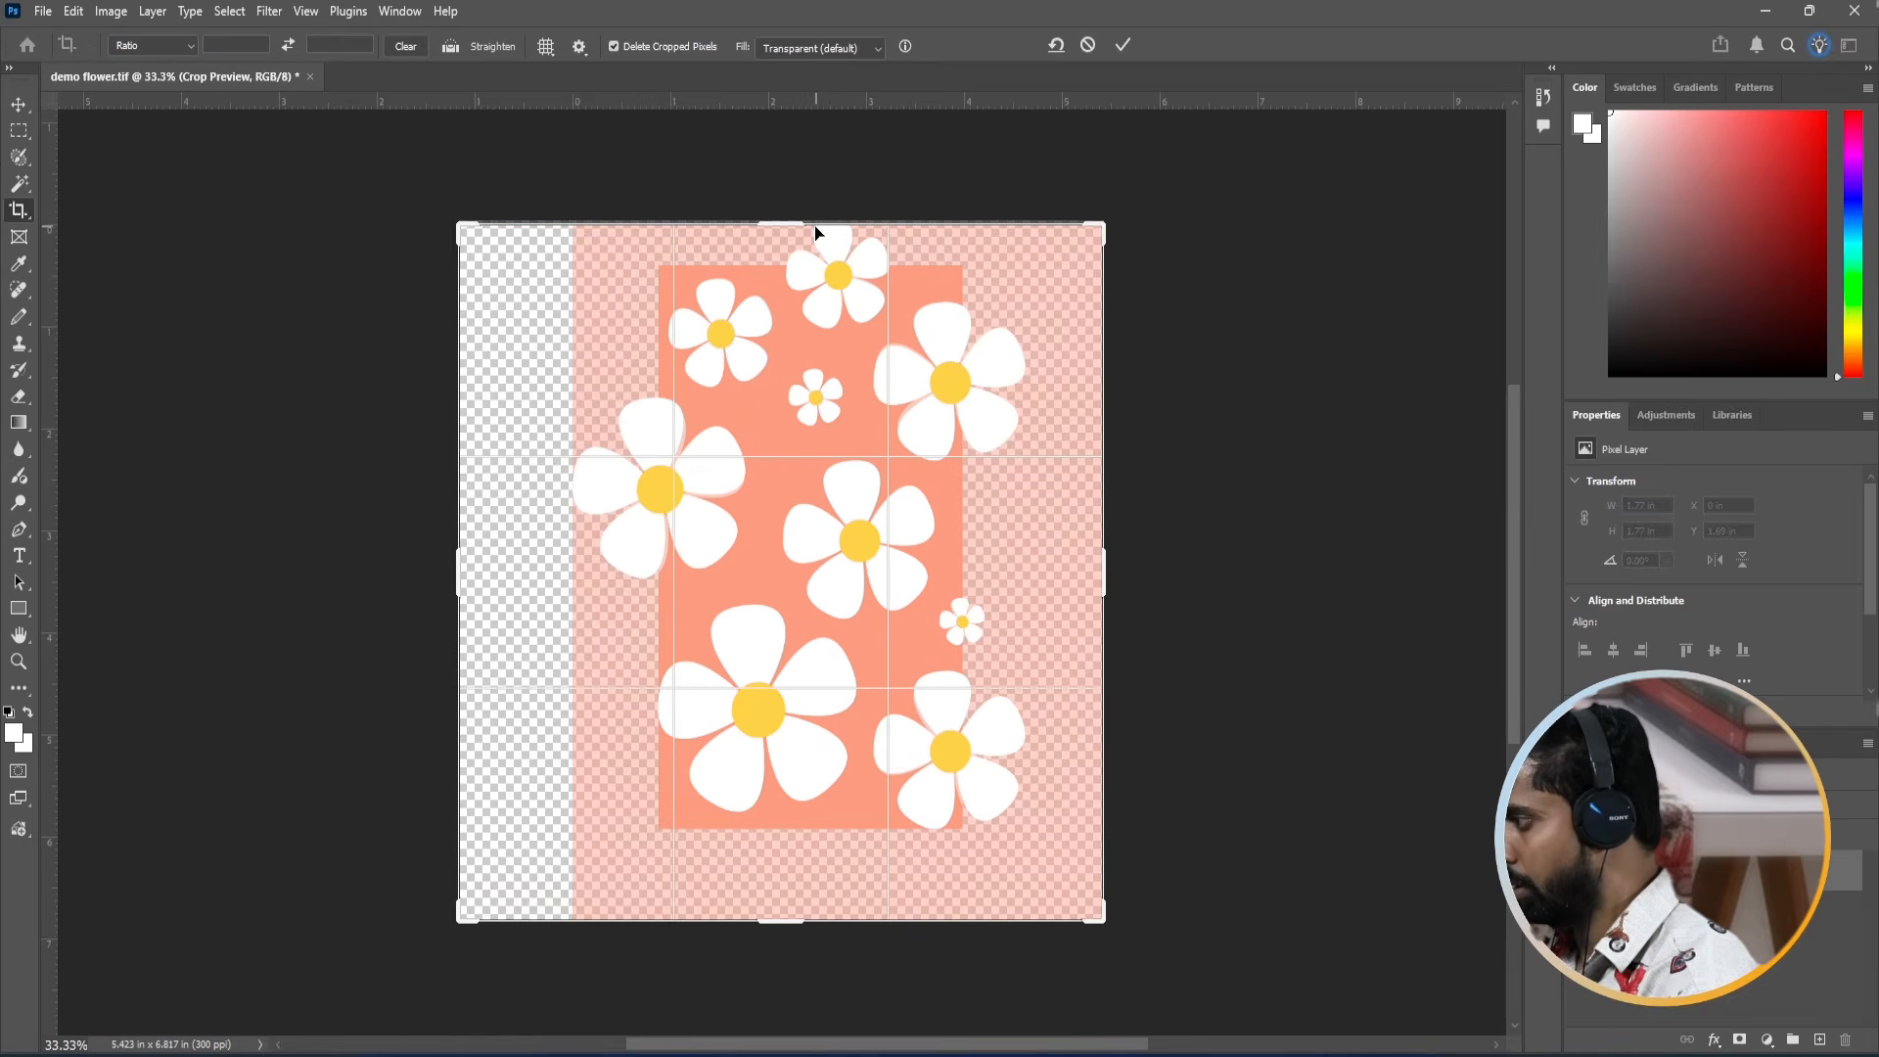
pyautogui.moveTo(817, 233); pyautogui.dragTo(818, 167)
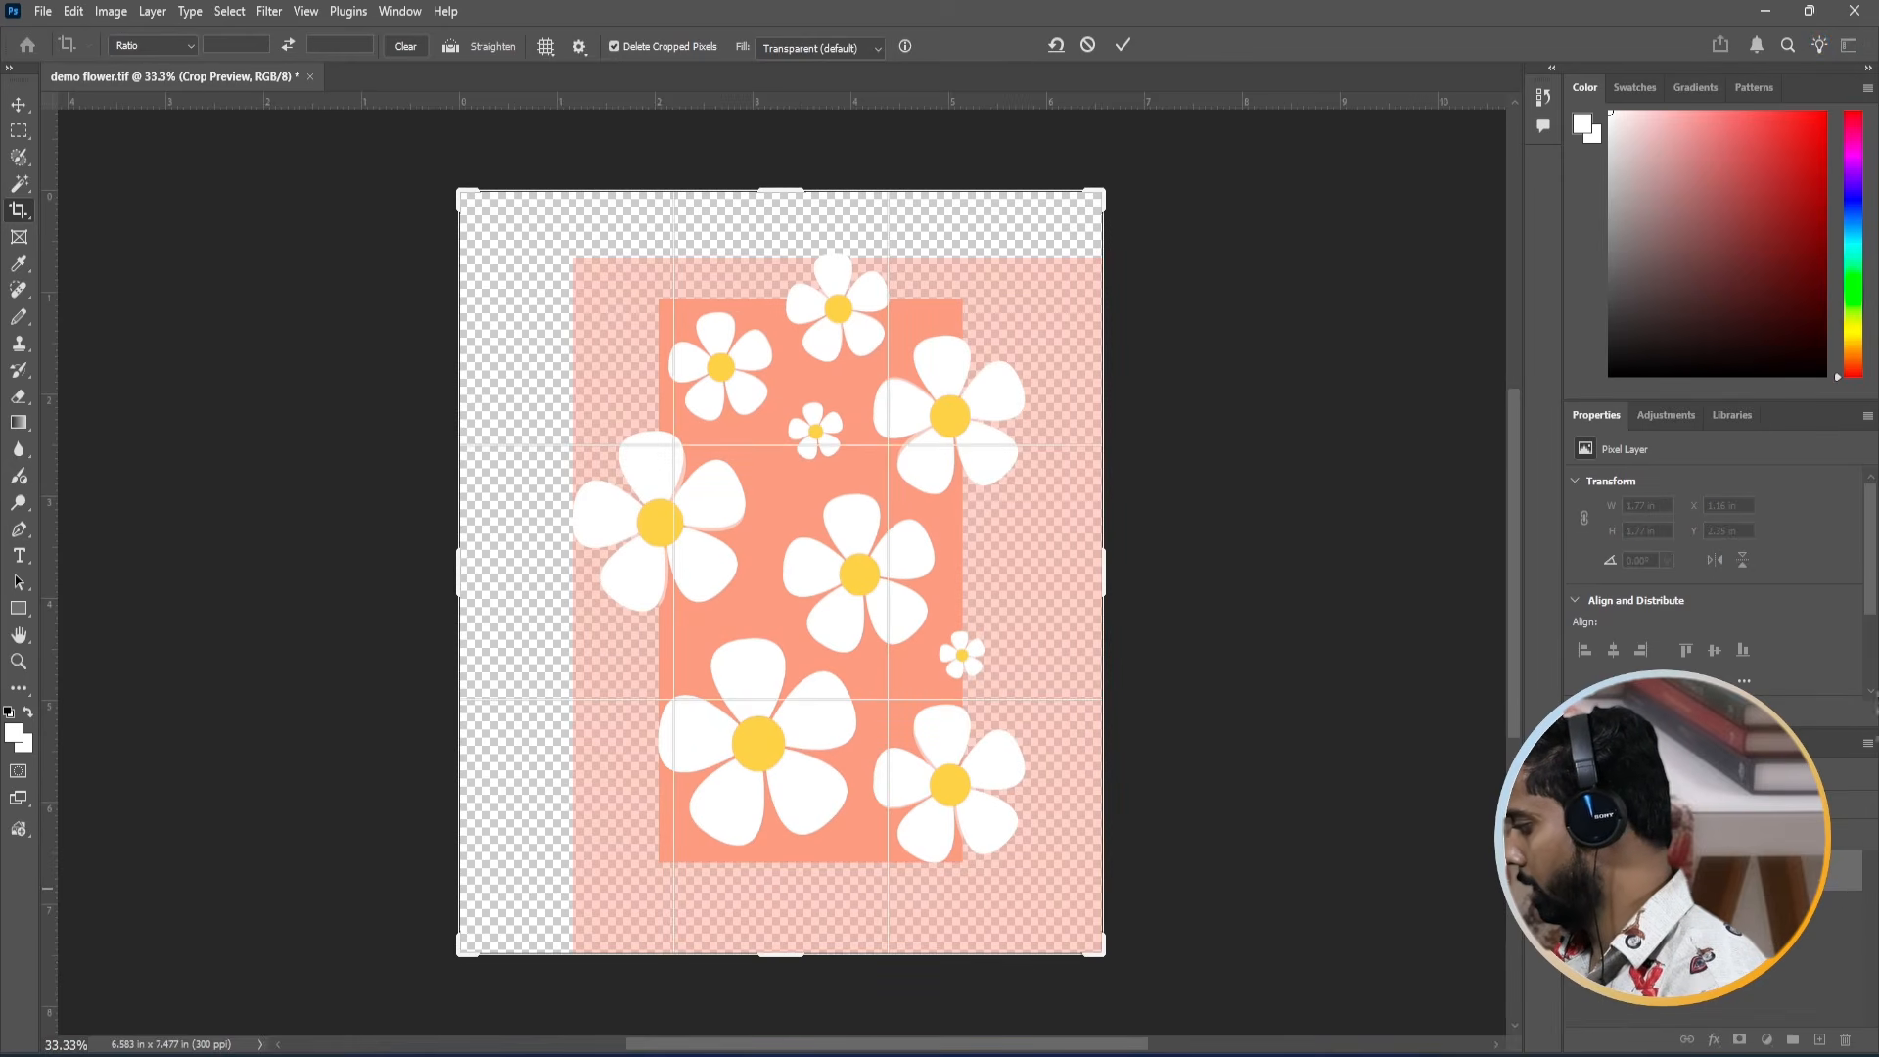
pyautogui.press('F7')
pyautogui.moveTo(1267, 191); pyautogui.dragTo(1193, 157)
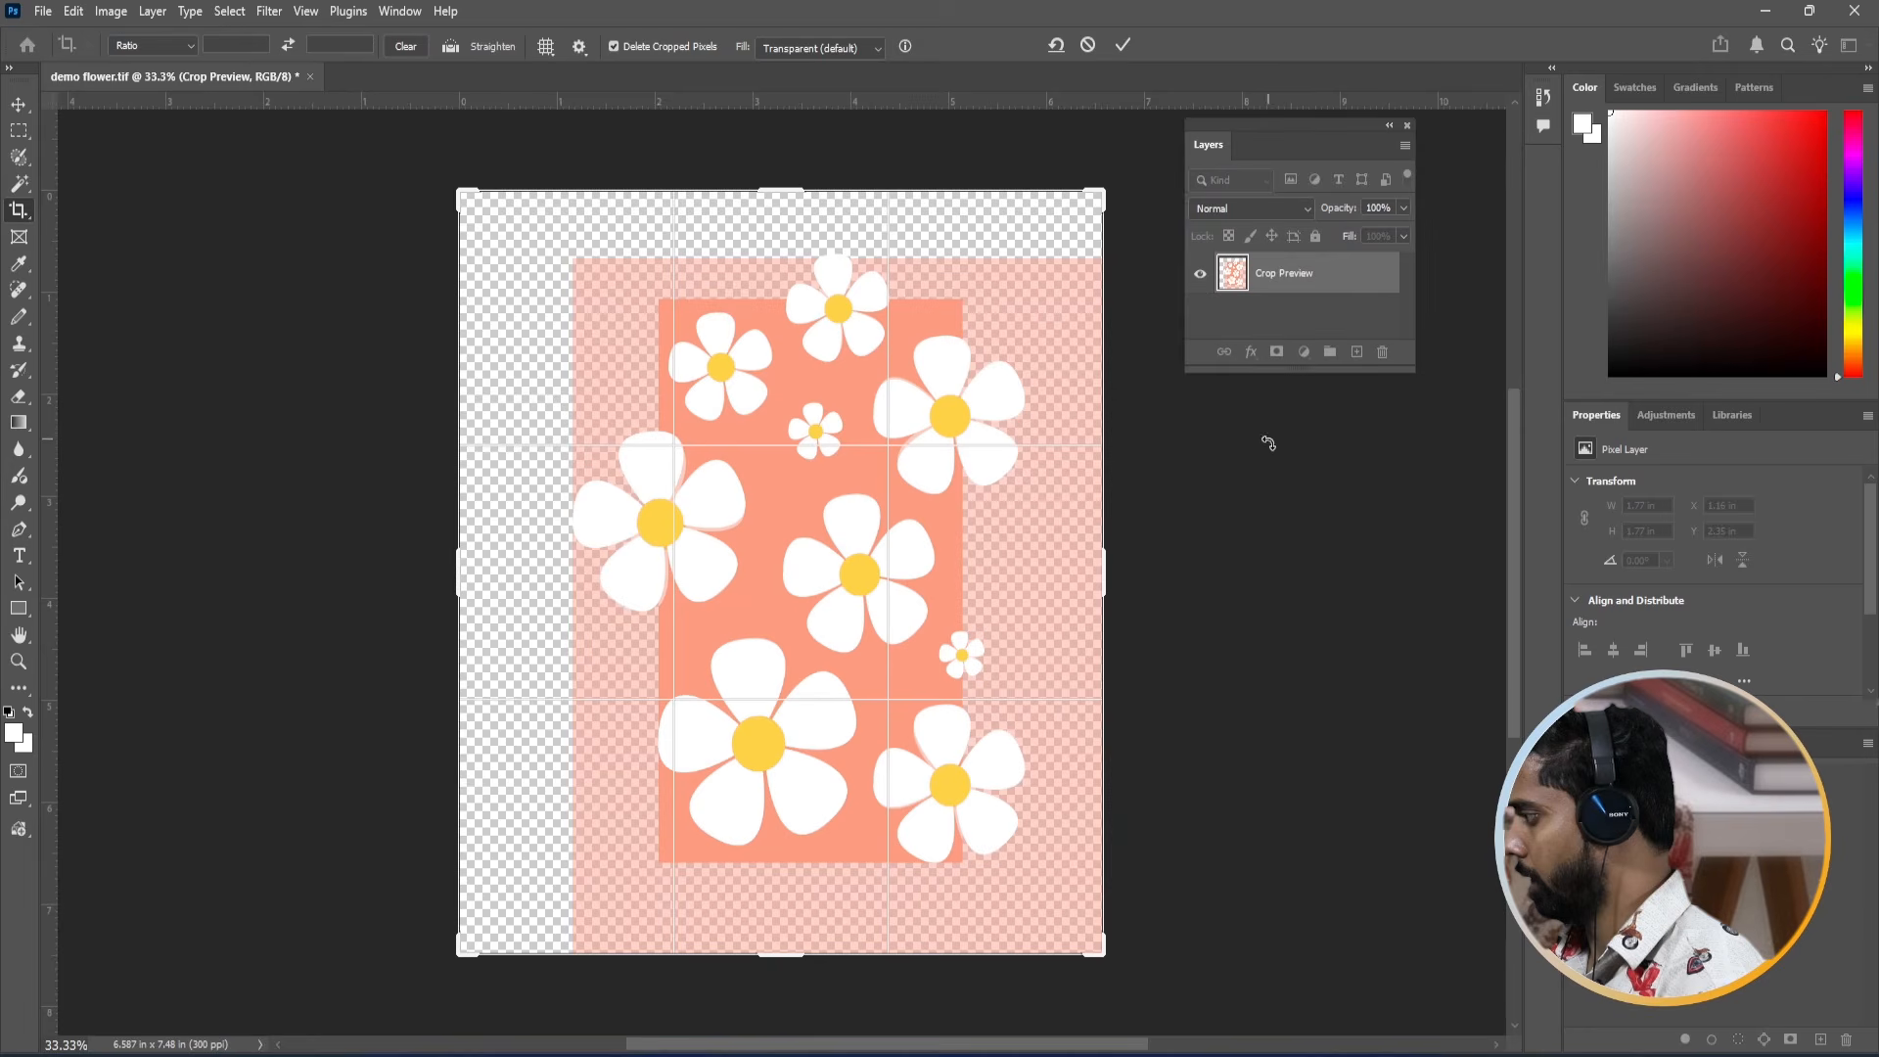
pyautogui.moveTo(1256, 479); pyautogui.dragTo(1258, 549)
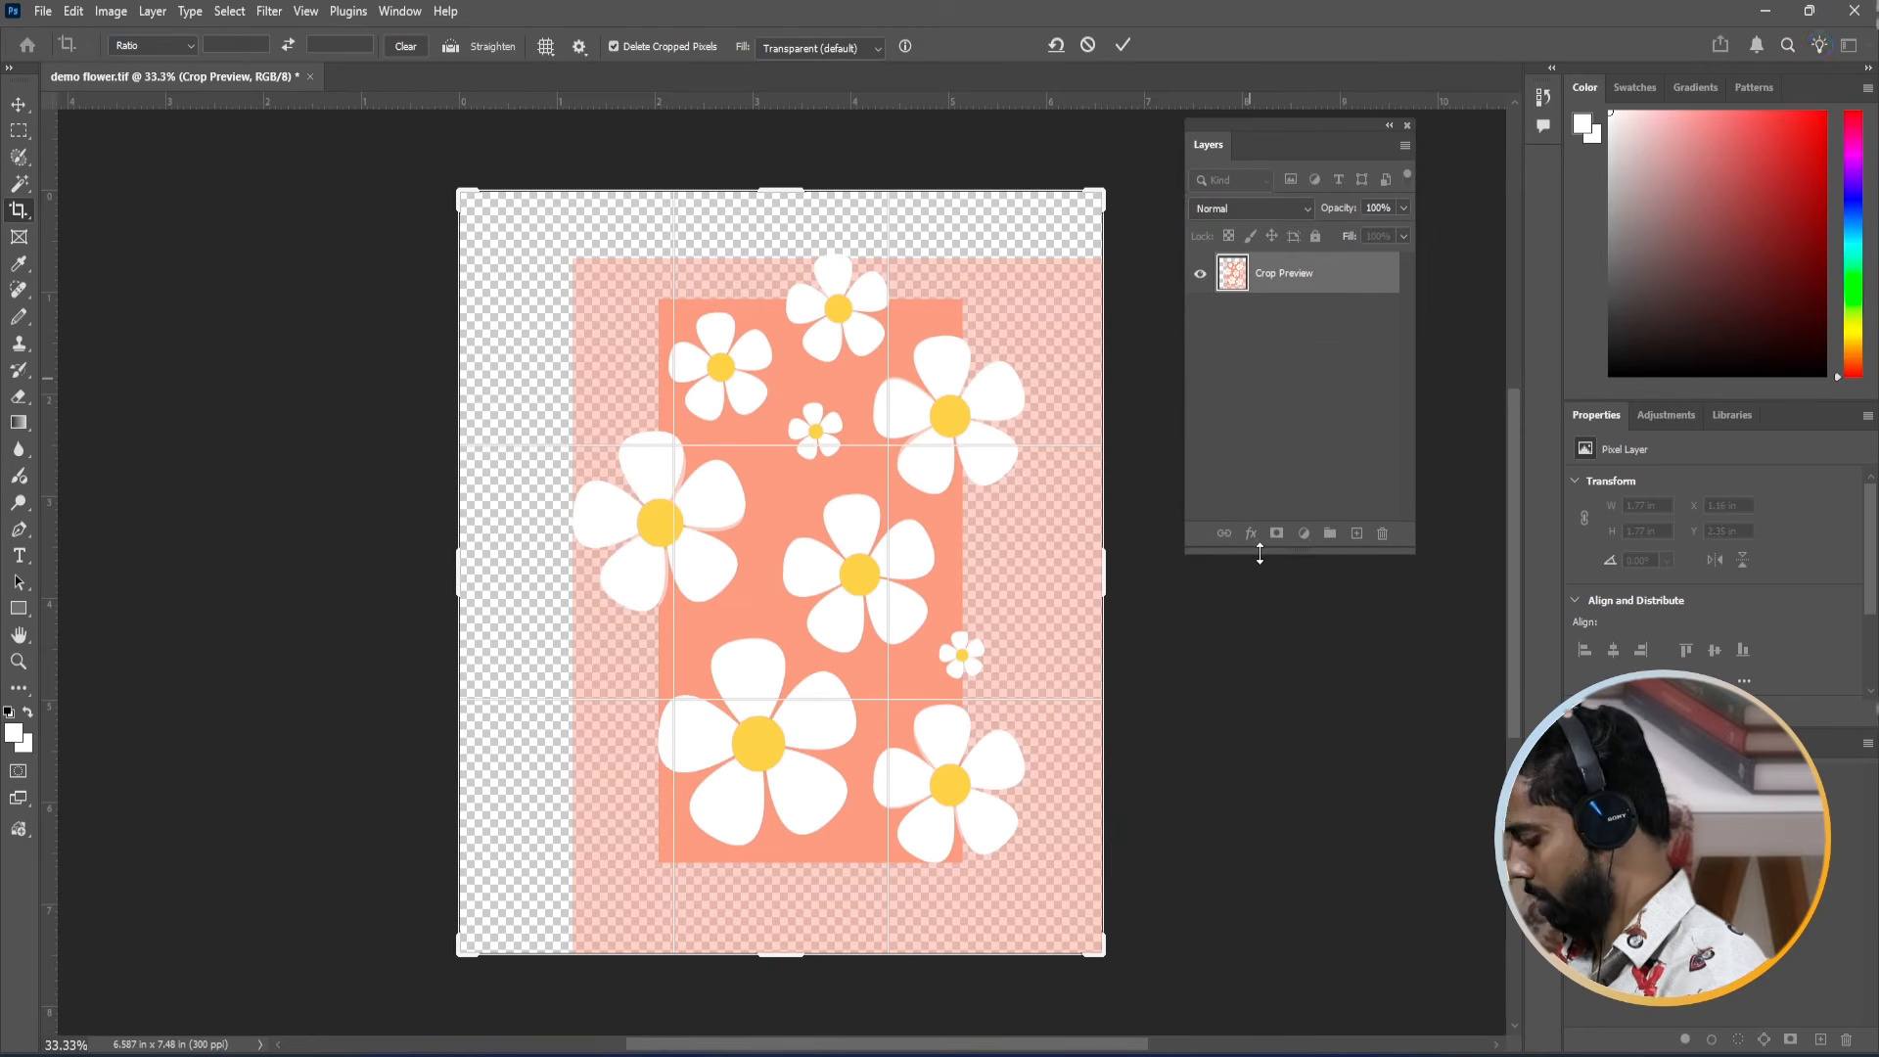
pyautogui.press('Return')
pyautogui.press('v')
pyautogui.click(1149, 423)
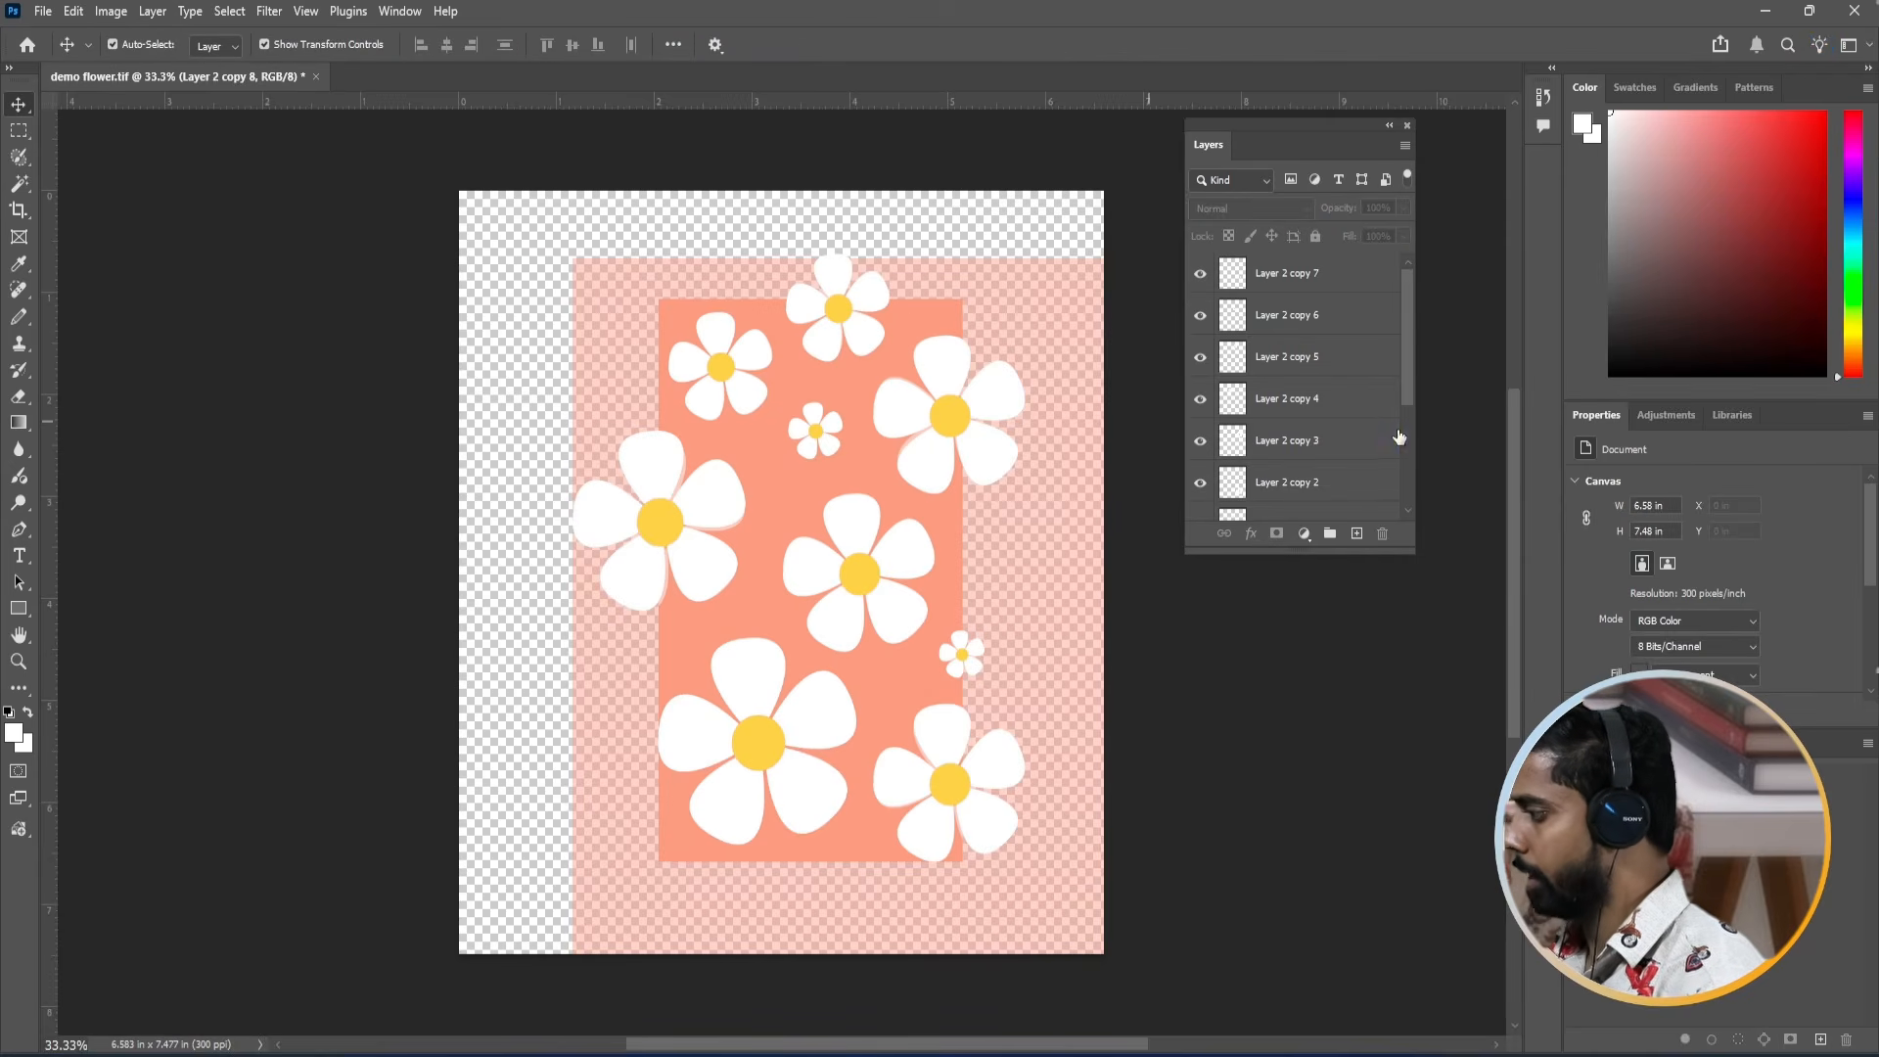
# Set the background Layer 4 to 100% opacity, sample its coral colour and fill the whole extended canvas with it.
pyautogui.scroll(-3, 1359, 460)
pyautogui.click(1288, 512)
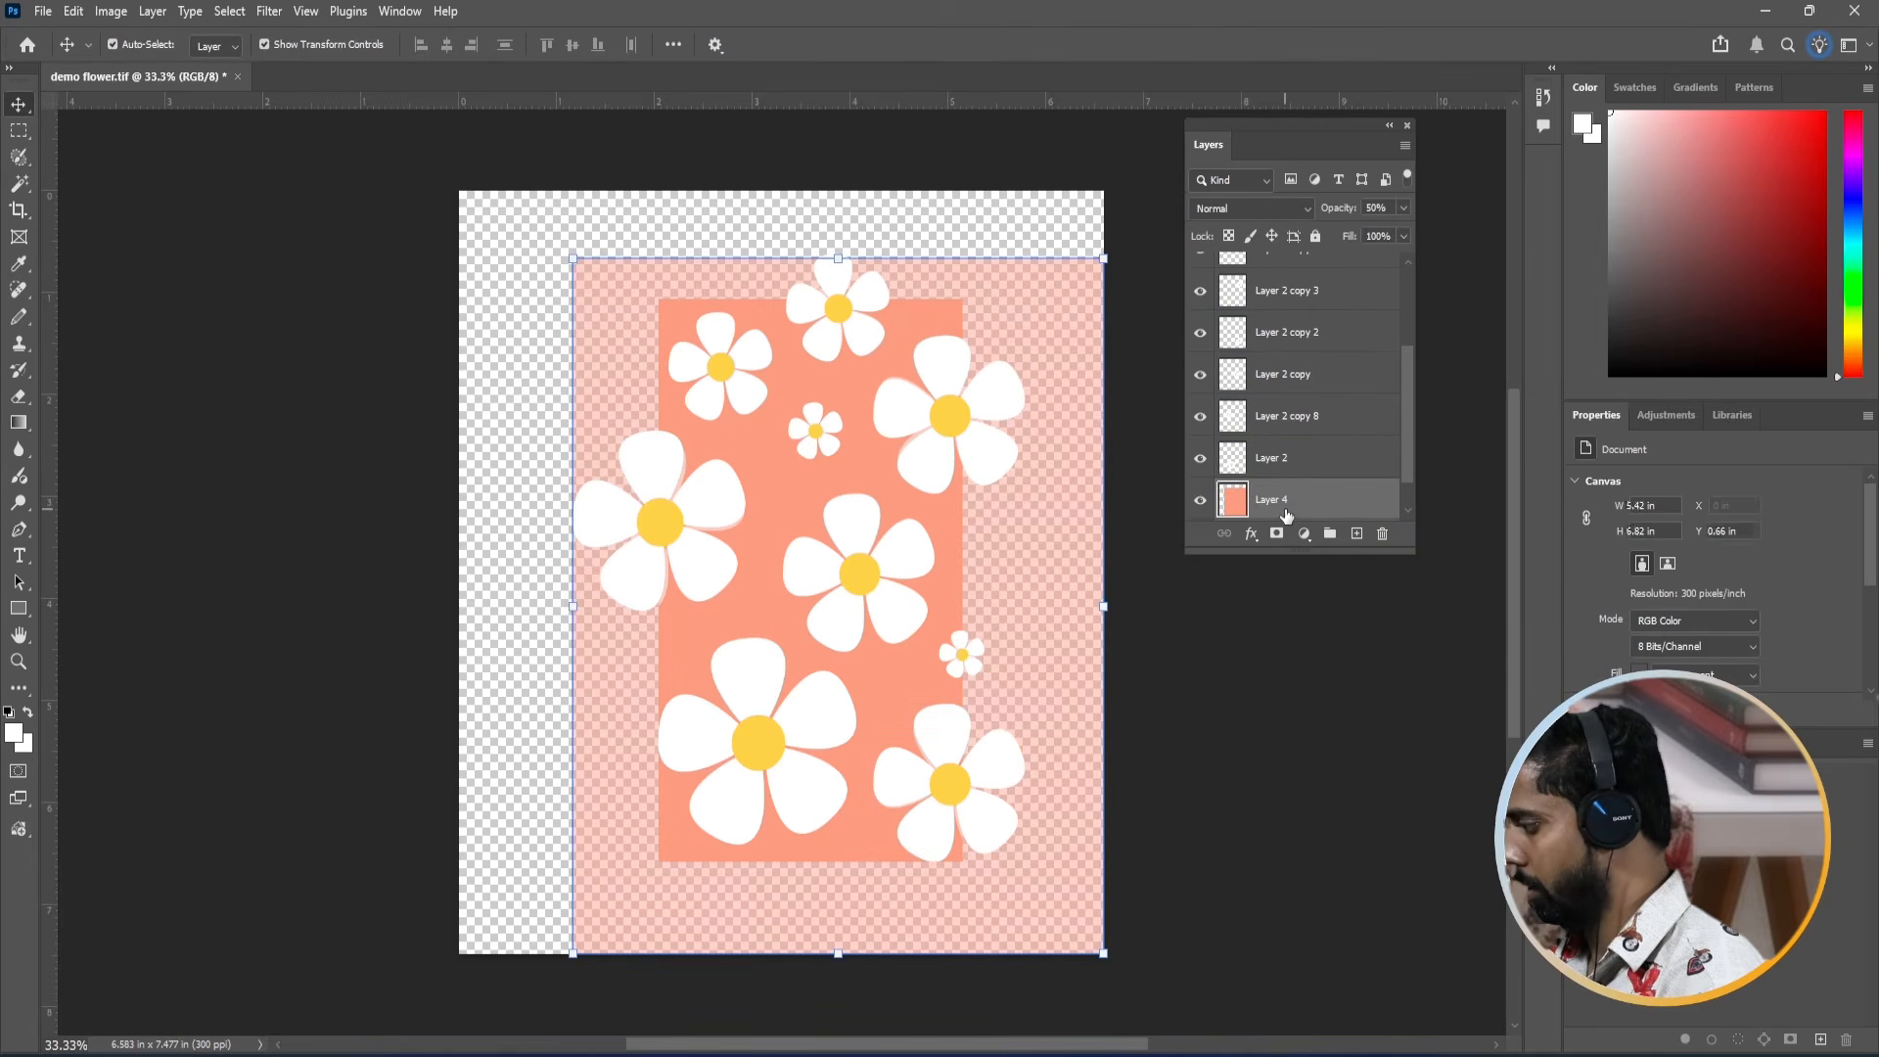
pyautogui.hotkey('alt', 'BackSpace')
pyautogui.hotkey('ctrl', 'z')
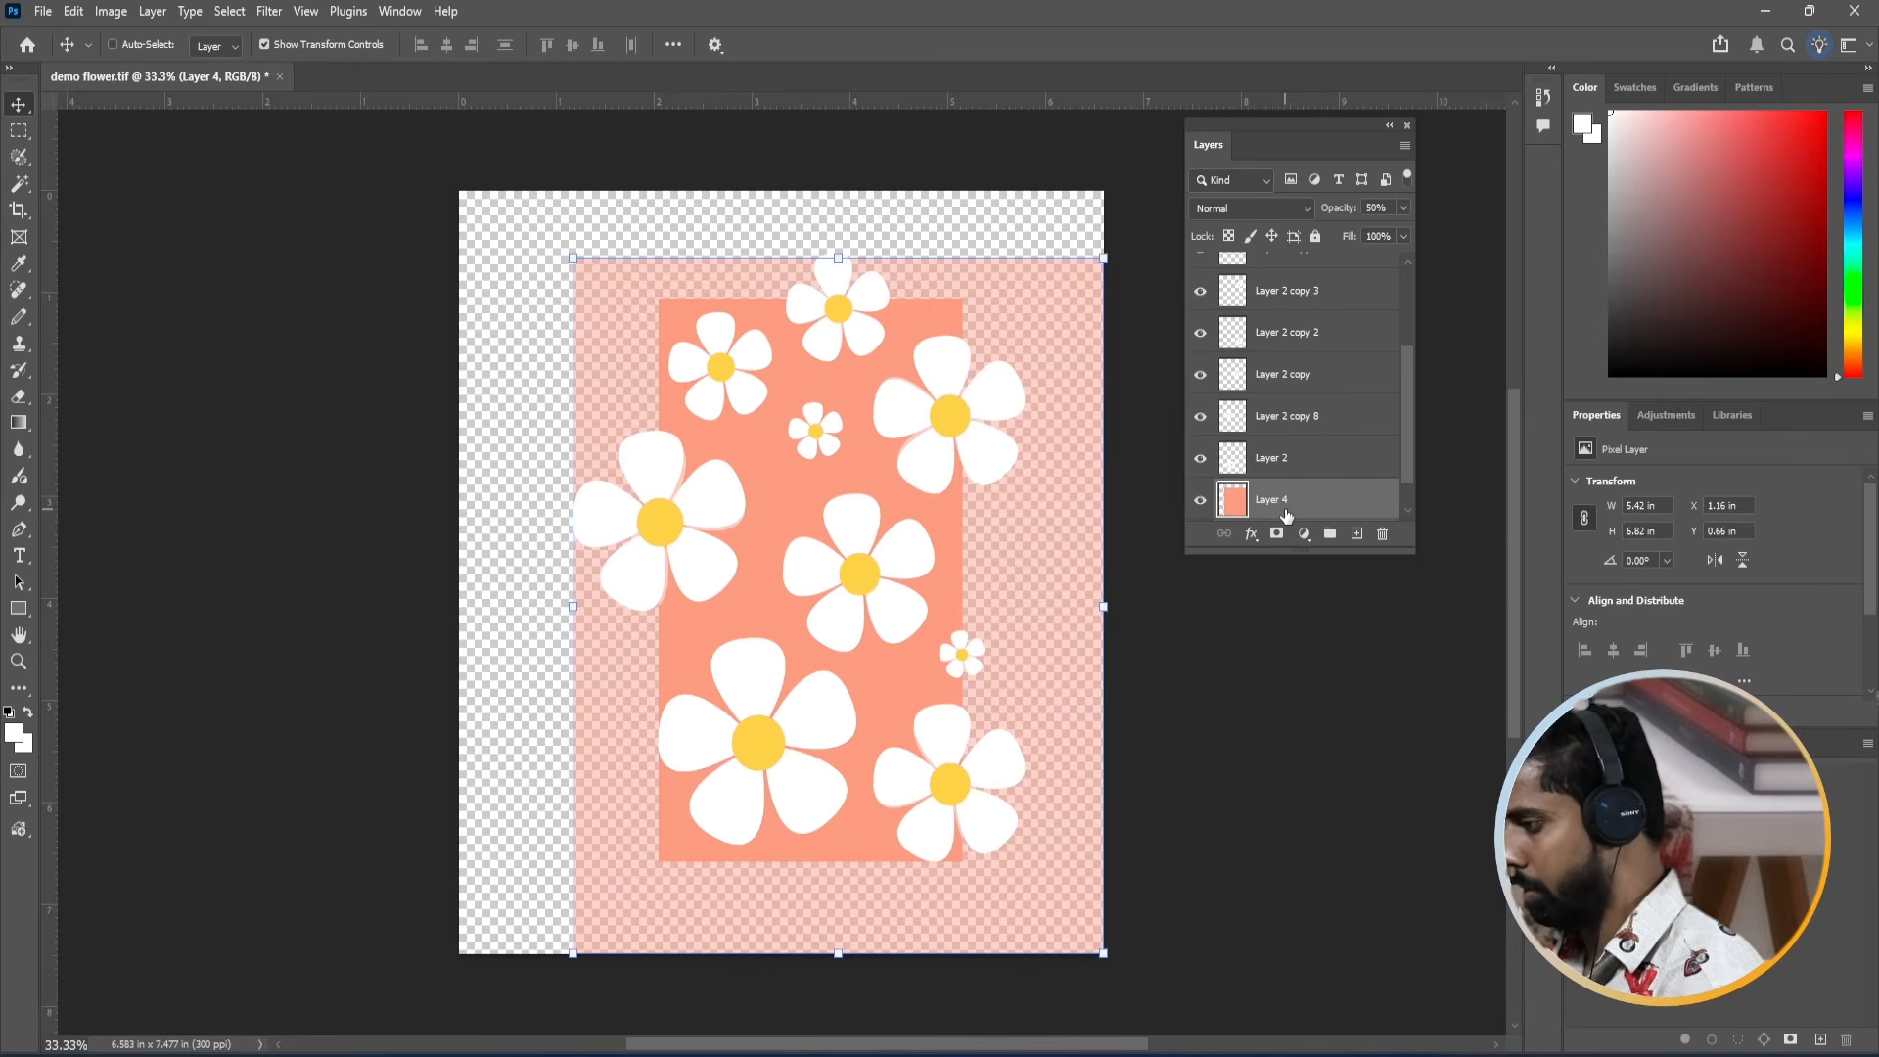
pyautogui.press('0')
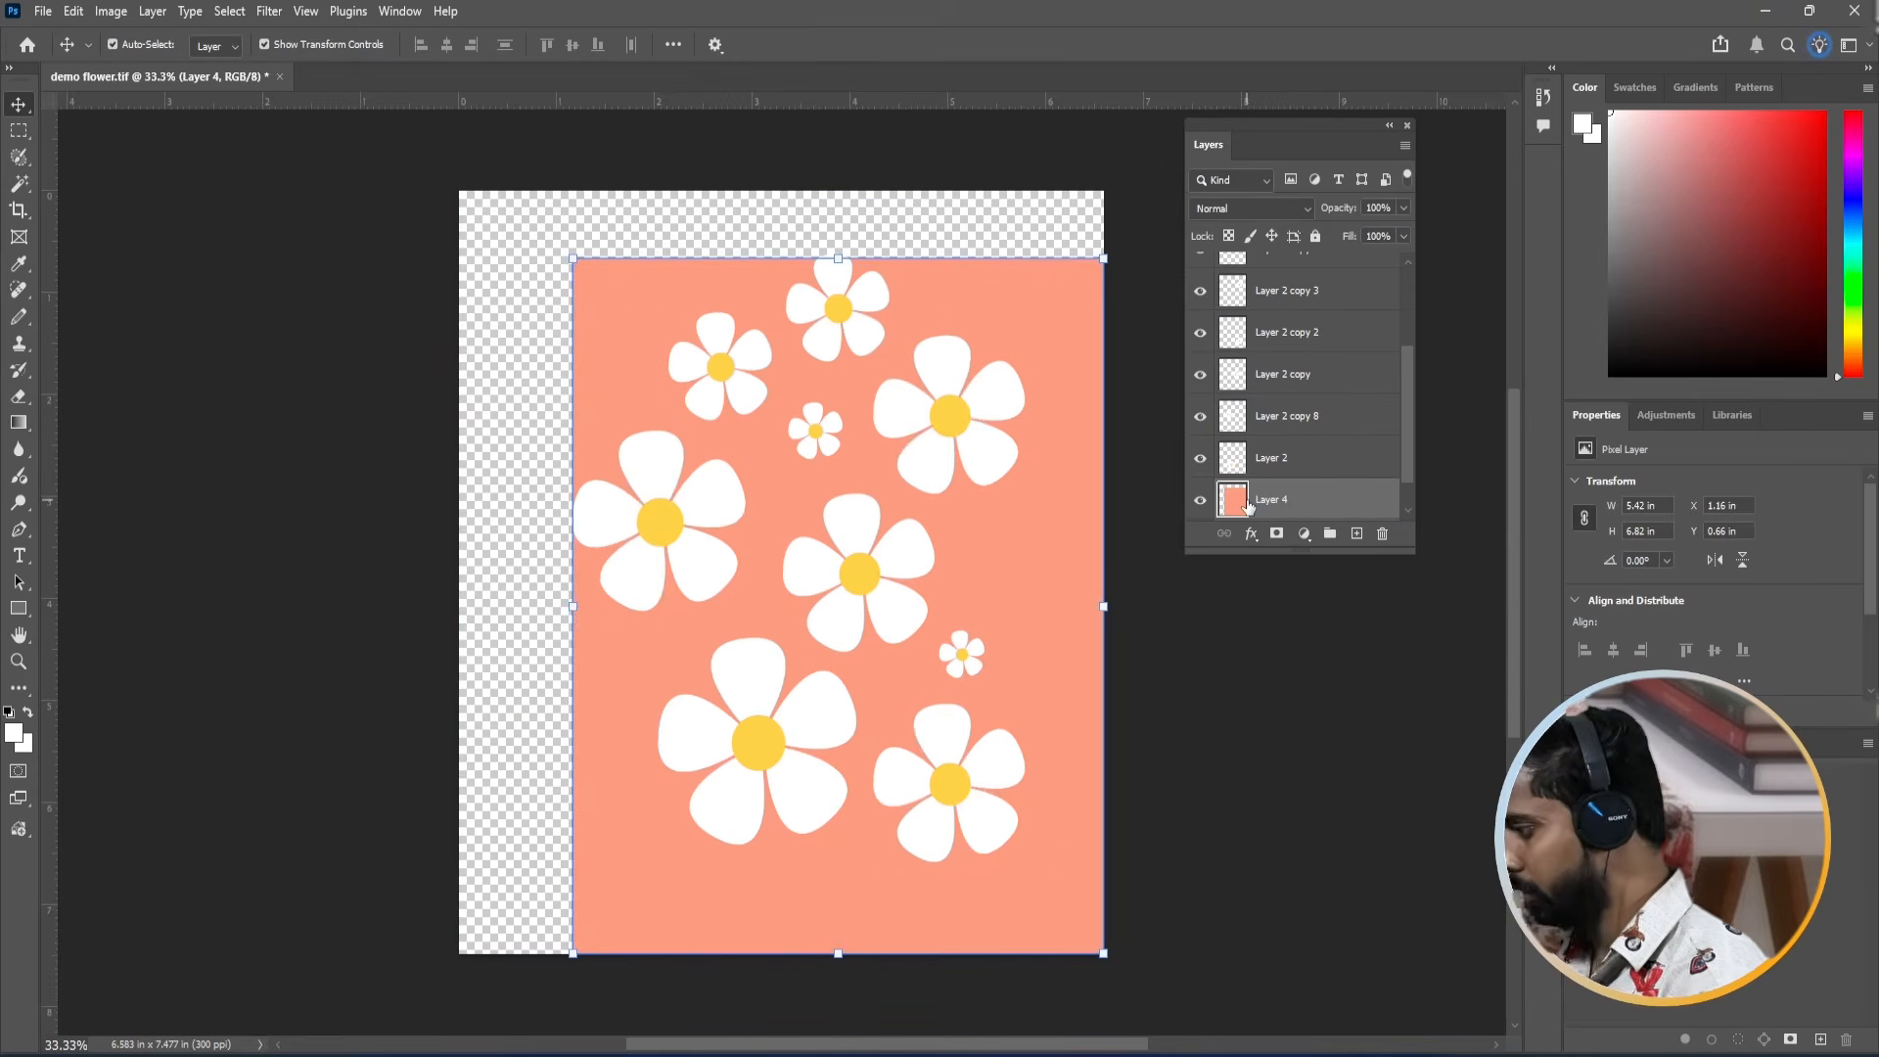
pyautogui.press('i')
pyautogui.click(1045, 499)
pyautogui.hotkey('alt', 'BackSpace')
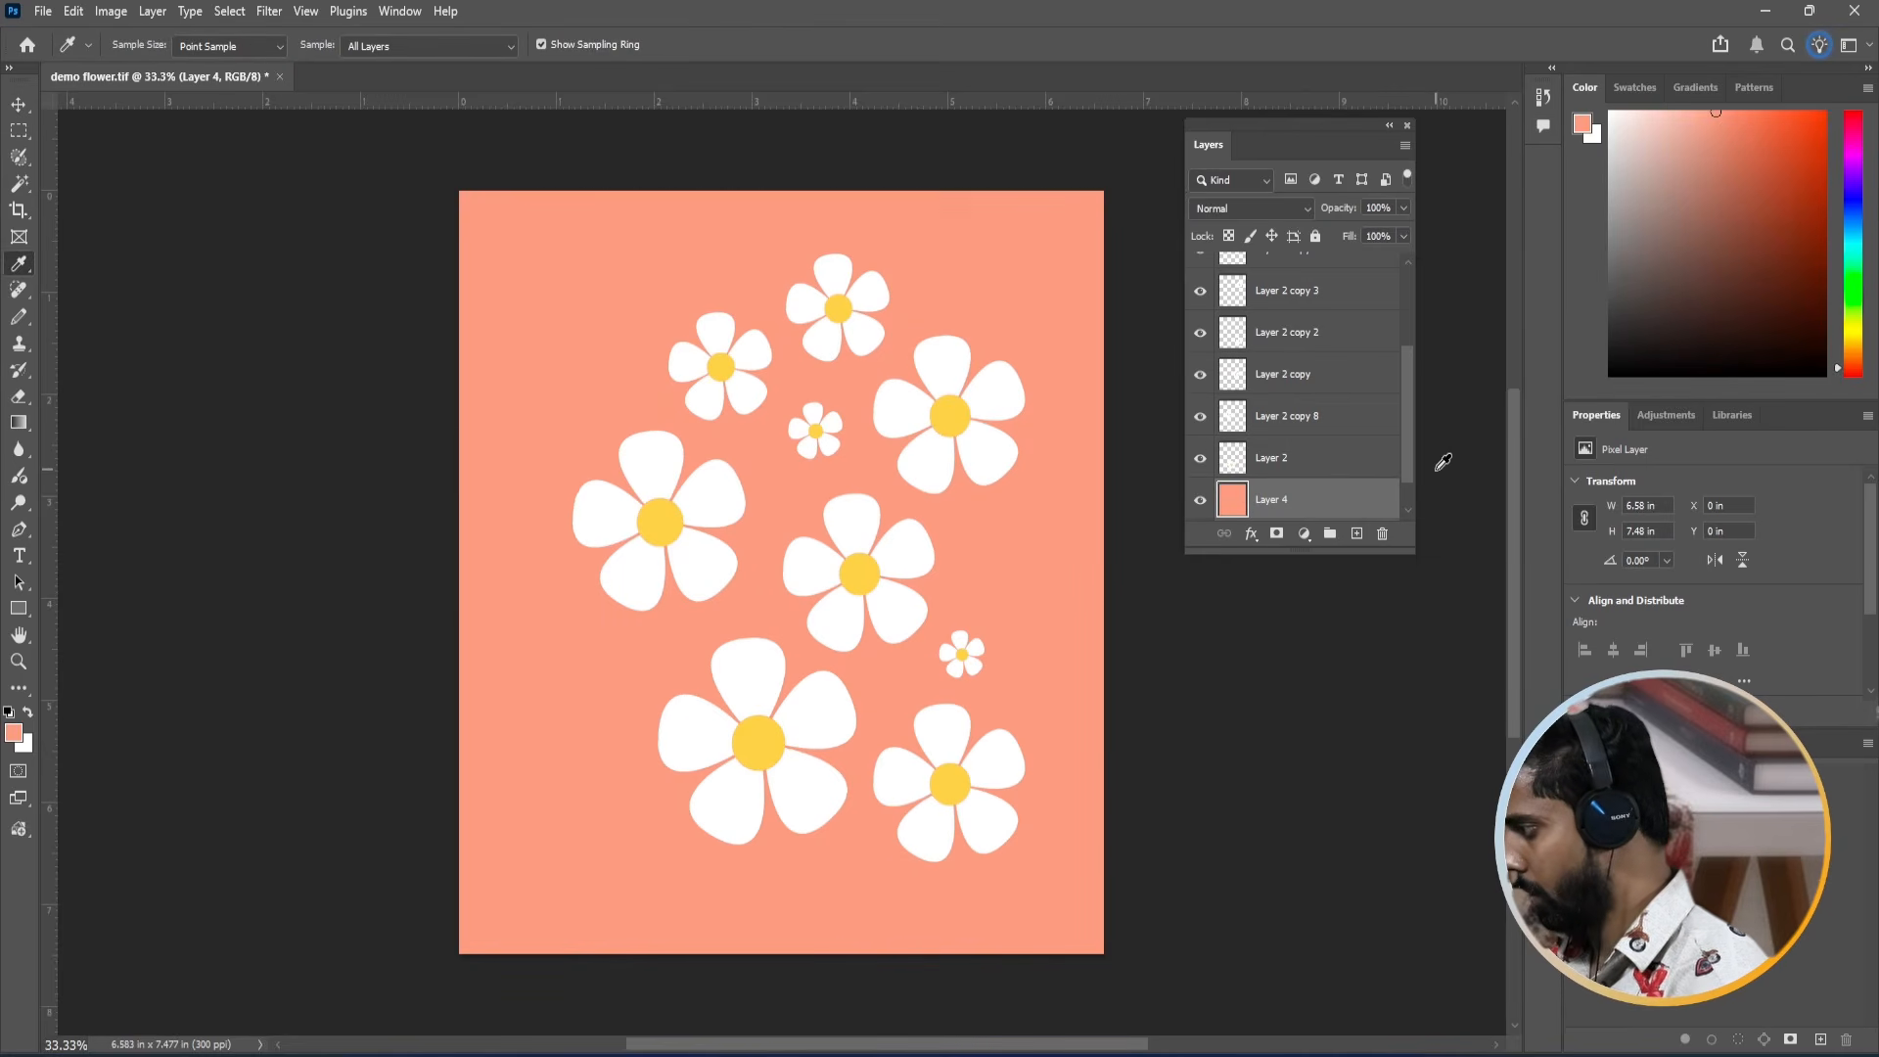
# Merge all flower layers, from Layer 2 up to Layer 2 copy 7, into a single layer.
pyautogui.moveTo(1013, 613); pyautogui.dragTo(945, 605)
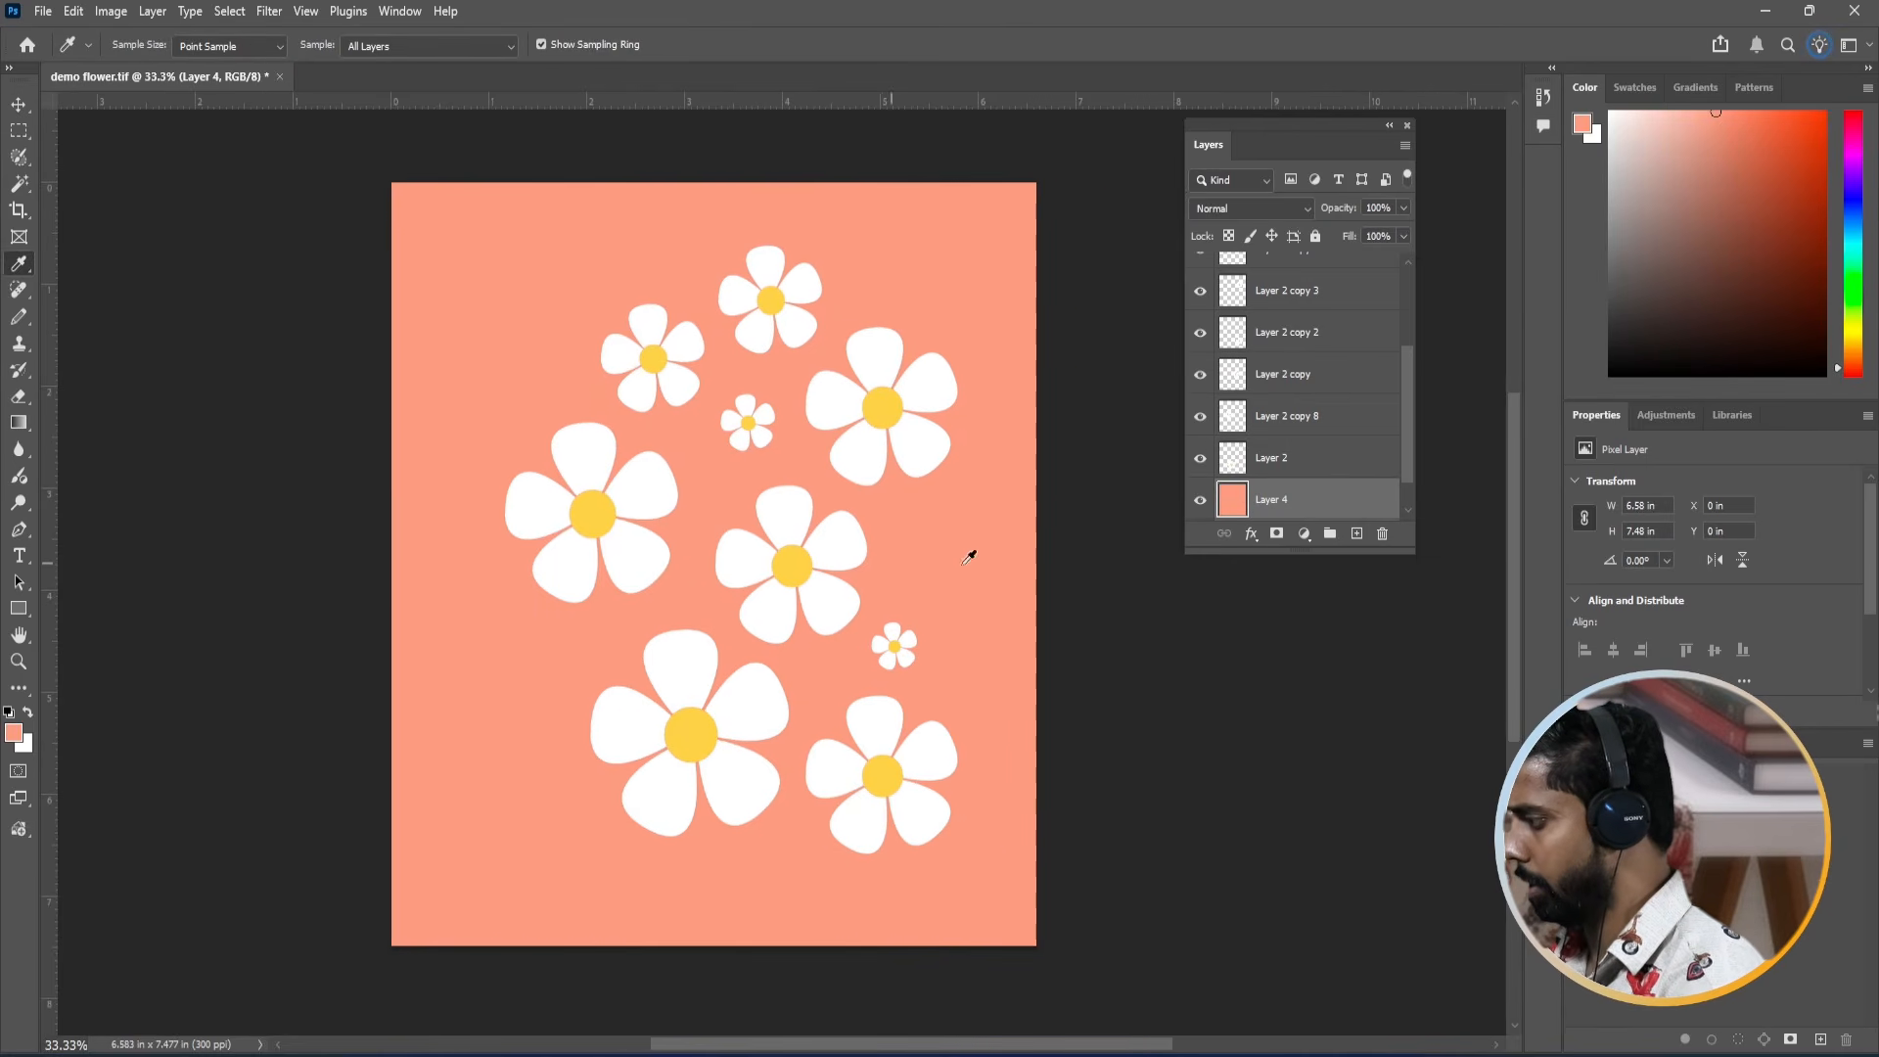
pyautogui.click(1317, 459)
pyautogui.moveTo(1402, 447); pyautogui.dragTo(1423, 301)
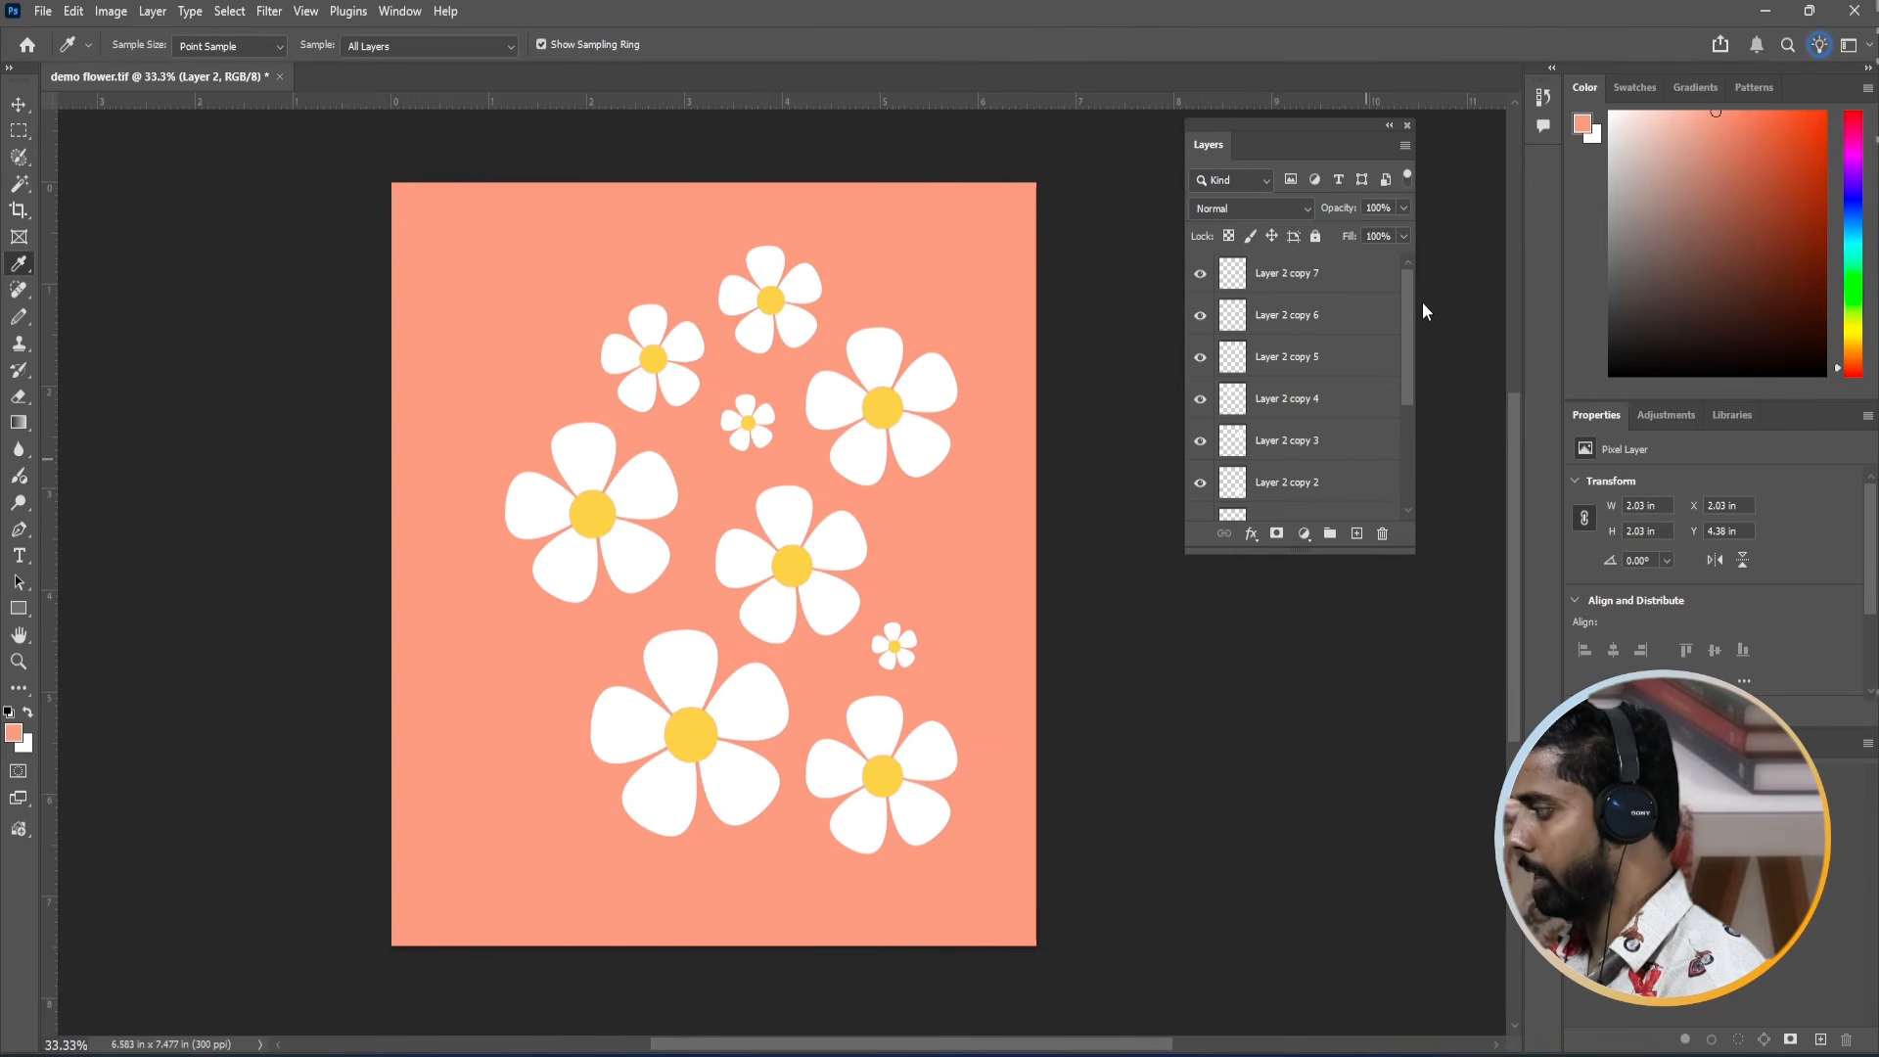
pyautogui.keyDown('shift'); pyautogui.click(1311, 278); pyautogui.keyUp('shift')
pyautogui.hotkey('ctrl', 'e')
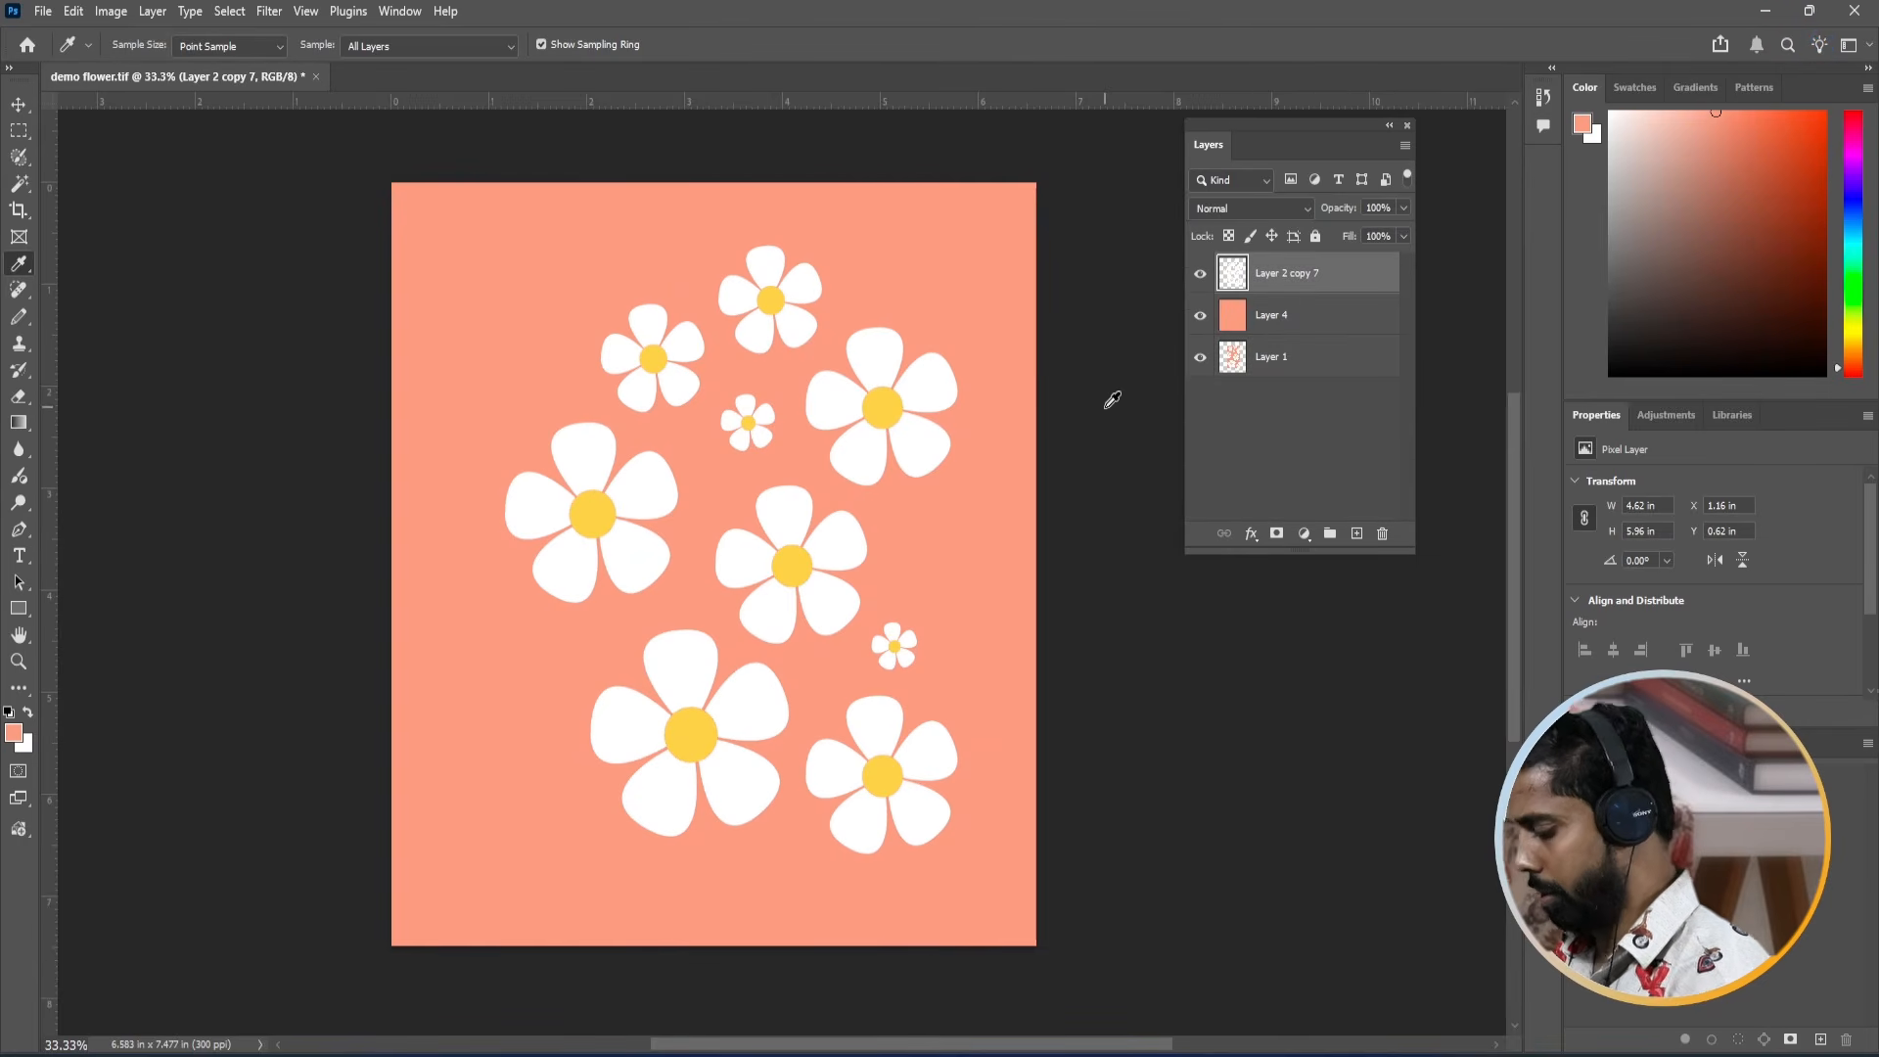
# Select the flower parts overflowing the pattern's right edge and move them to its left edge so the pattern repeats horizontally.
pyautogui.press('m')
pyautogui.moveTo(1092, 171); pyautogui.dragTo(911, 920)
pyautogui.press('v')
pyautogui.moveTo(940, 770); pyautogui.dragTo(512, 745)
pyautogui.hotkey('ctrl', 'd')
pyautogui.moveTo(773, 544); pyautogui.dragTo(783, 505)
# Select the flower parts along the pattern's top edge and move them to its bottom edge so the pattern repeats vertically.
pyautogui.press('m')
pyautogui.moveTo(448, 136); pyautogui.dragTo(964, 329)
pyautogui.press('v')
pyautogui.moveTo(786, 245); pyautogui.dragTo(813, 848)
pyautogui.hotkey('ctrl', 'd')
pyautogui.moveTo(747, 664); pyautogui.dragTo(752, 574)
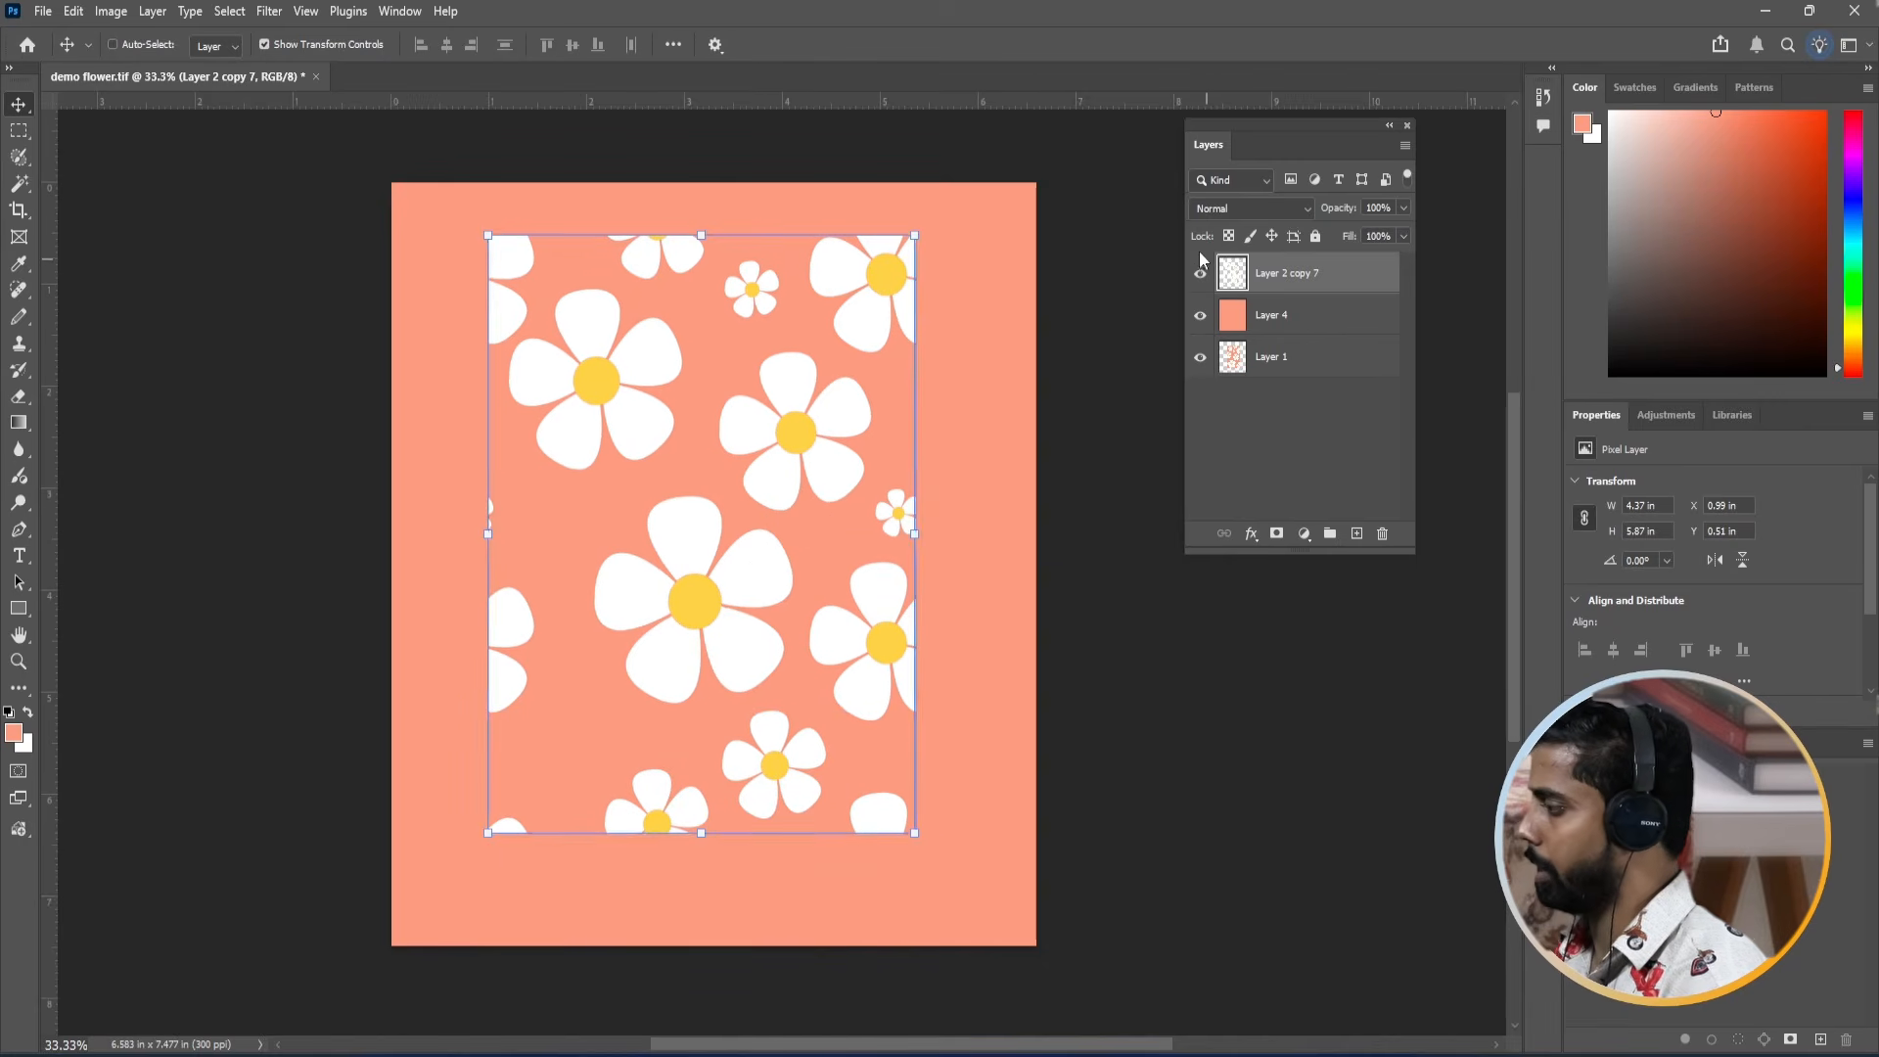
# Crop the canvas to the merged flower layer's bounds, 4.37 x 5.87 in, and clear the selection.
pyautogui.keyDown('ctrl'); pyautogui.click(1233, 273); pyautogui.keyUp('ctrl')
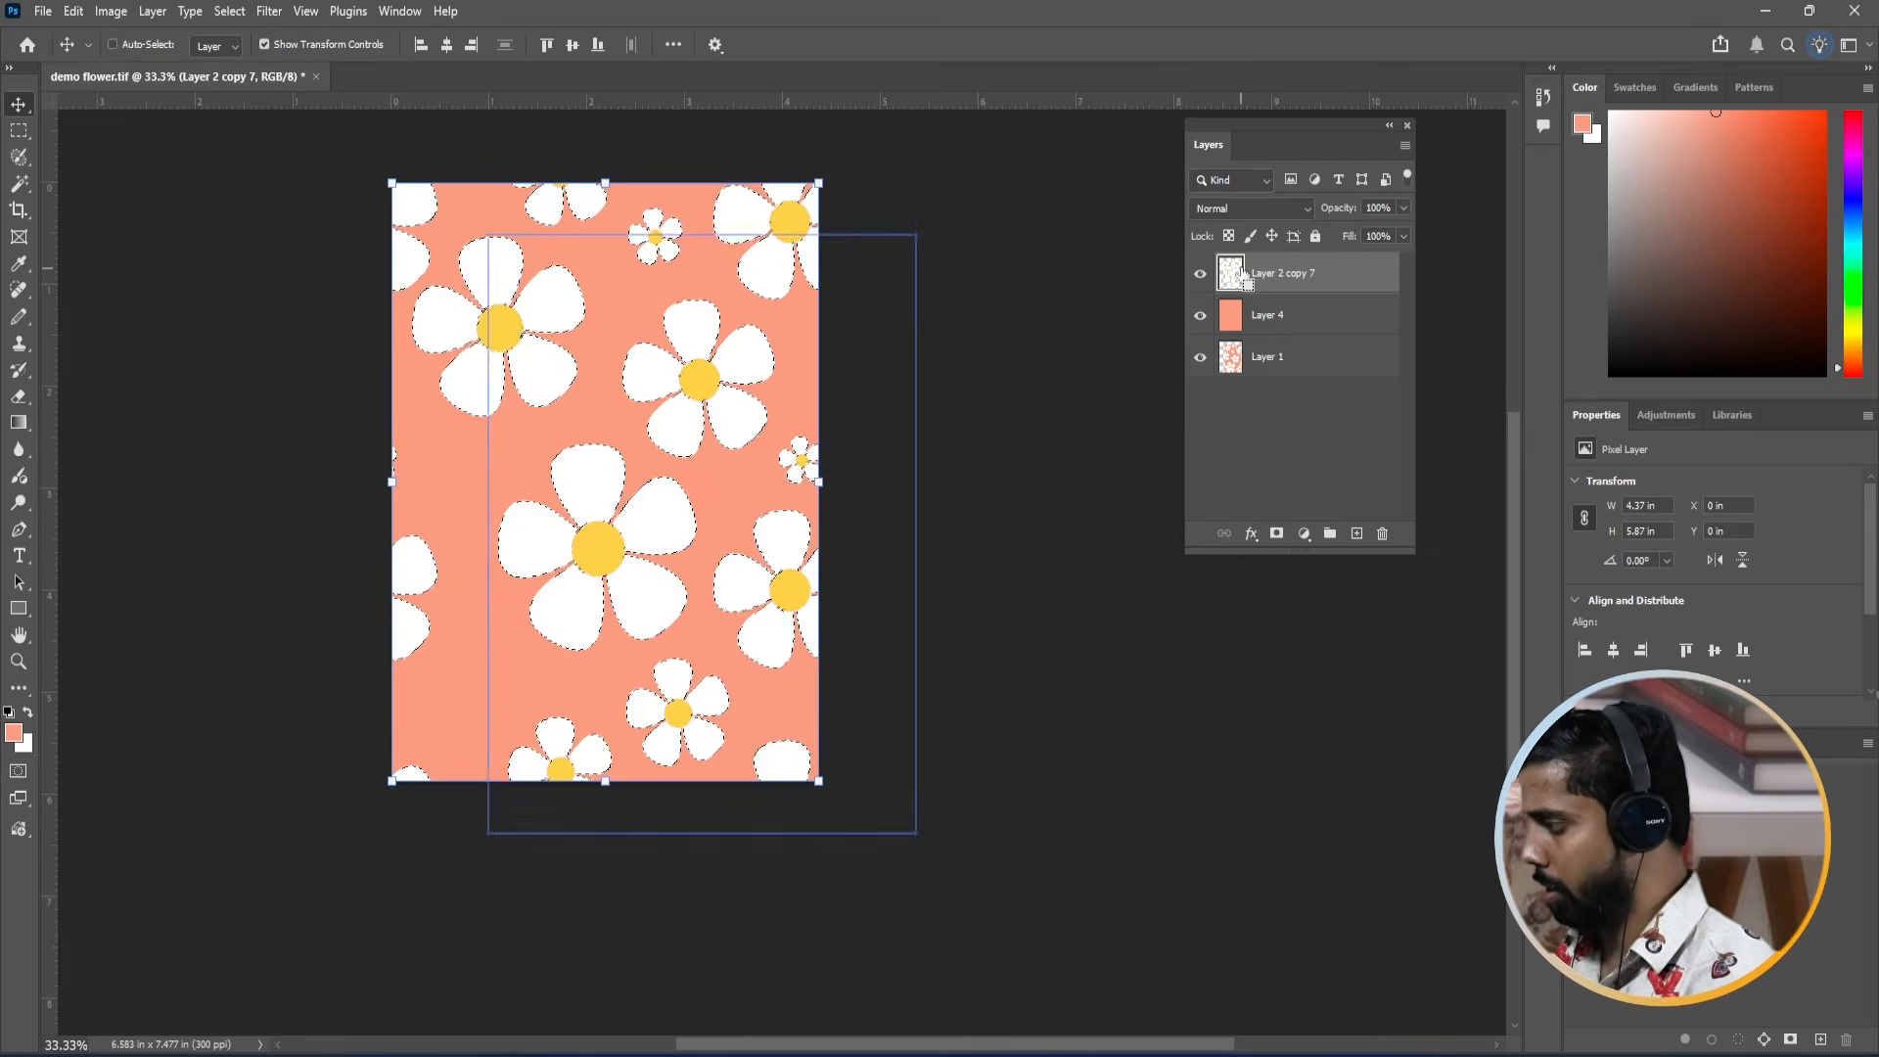
pyautogui.hotkey('ctrl', 'd')
pyautogui.keyDown('ctrl'); pyautogui.click(659, 609); pyautogui.keyUp('ctrl')
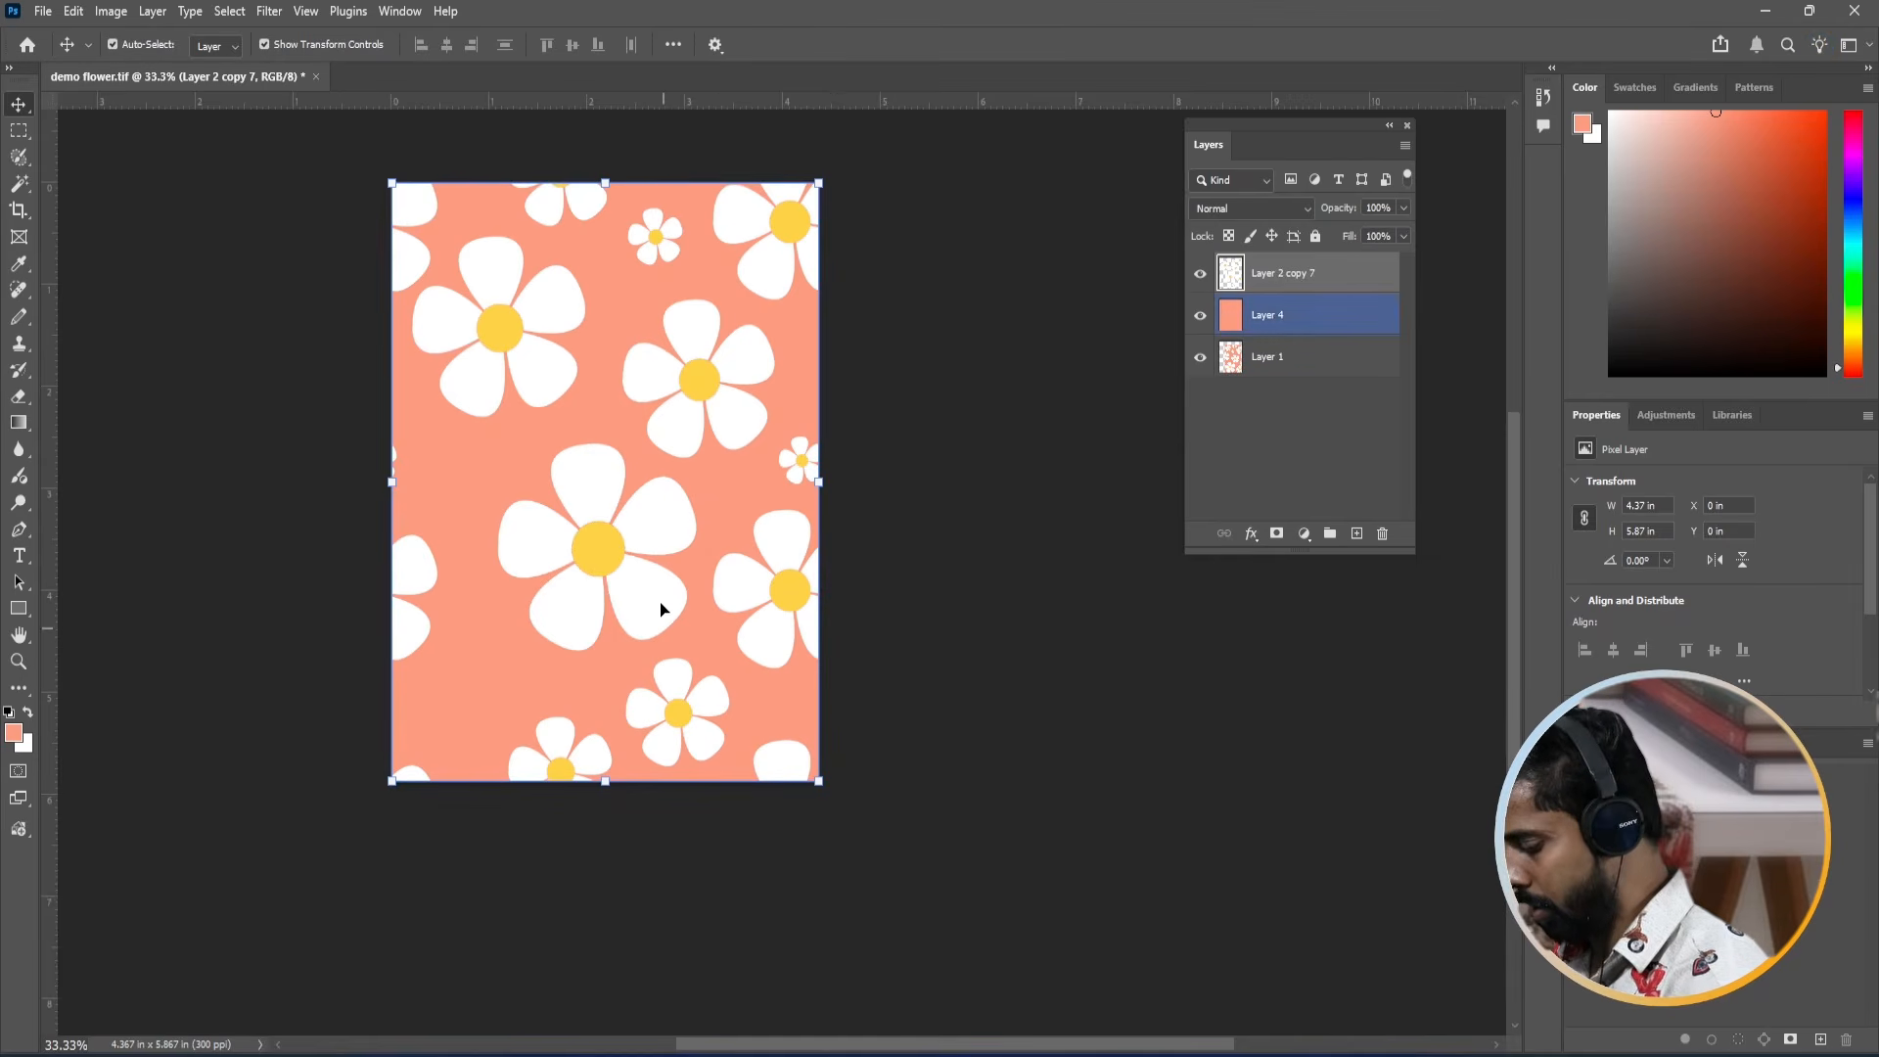
pyautogui.keyDown('ctrl'); pyautogui.click(657, 533); pyautogui.keyUp('ctrl')
# Lasso the small flower near the top edge and place a copy of it in the empty area below the largest flower.
pyautogui.press('w')
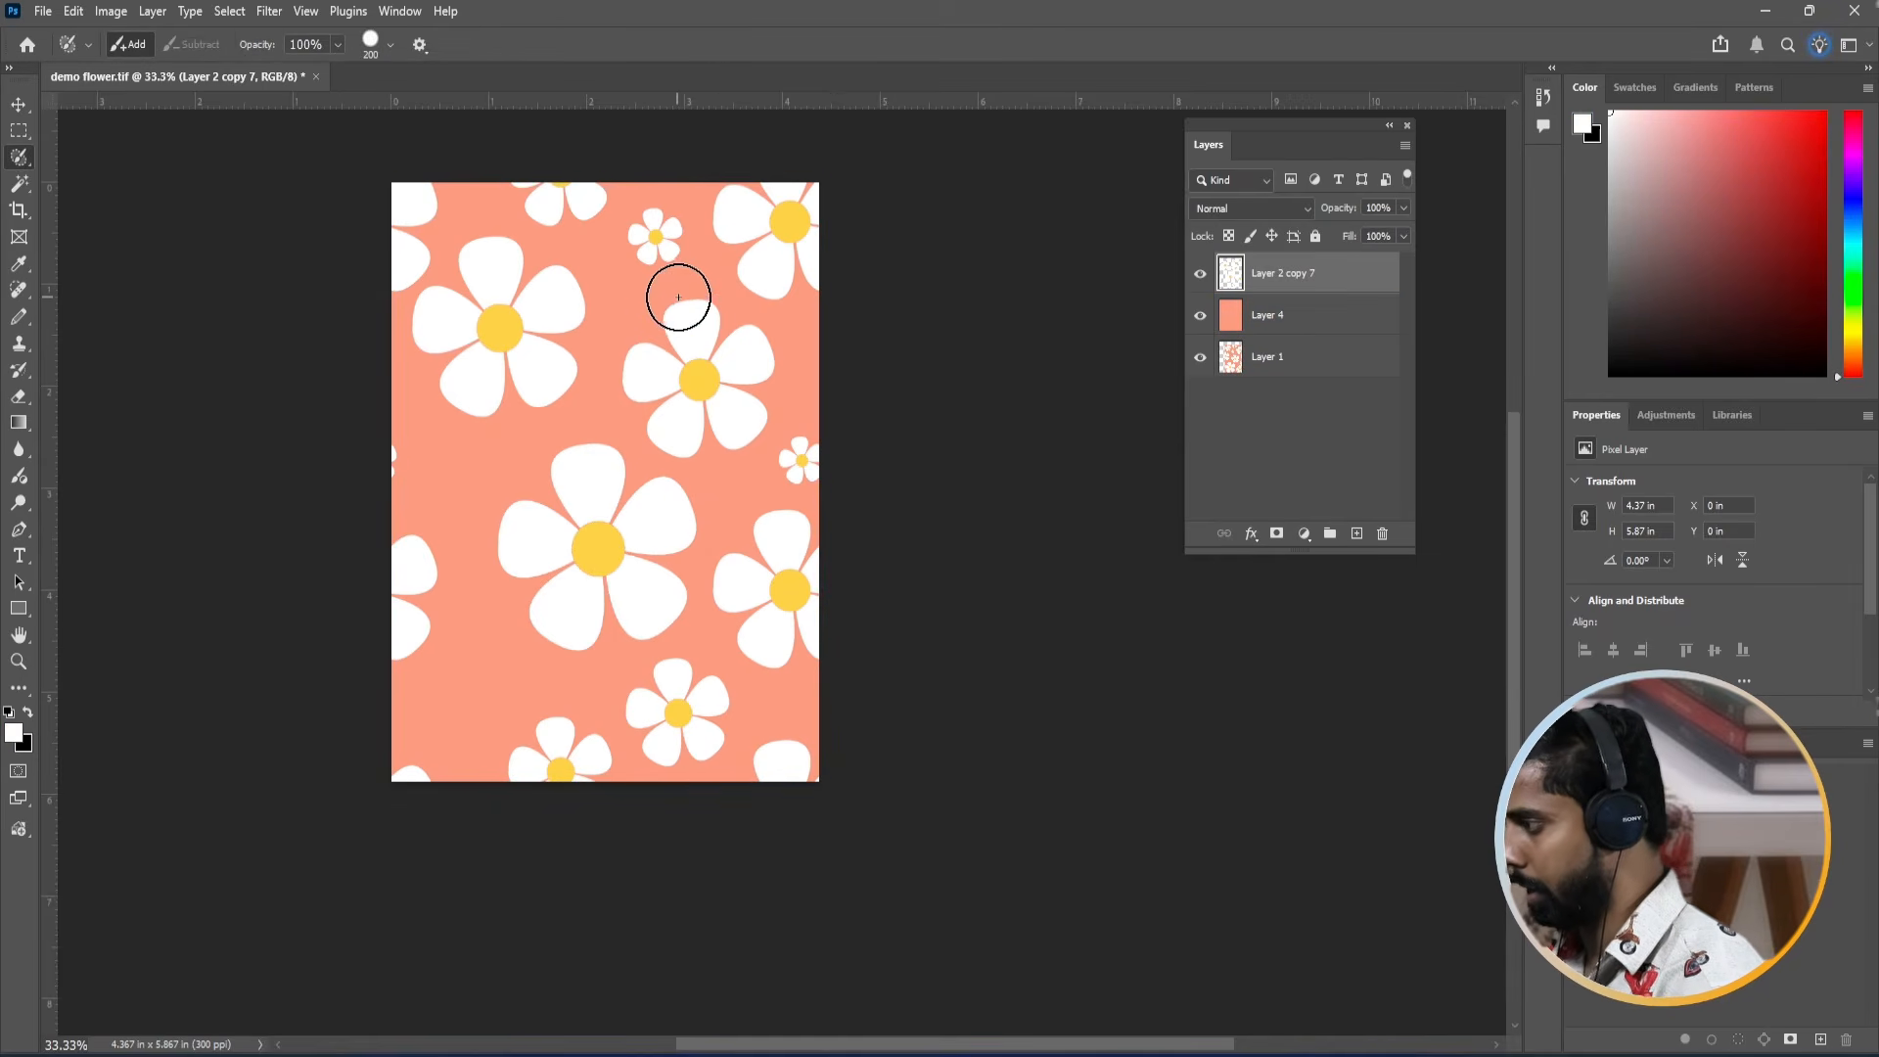
pyautogui.click(18, 103)
pyautogui.press('w')
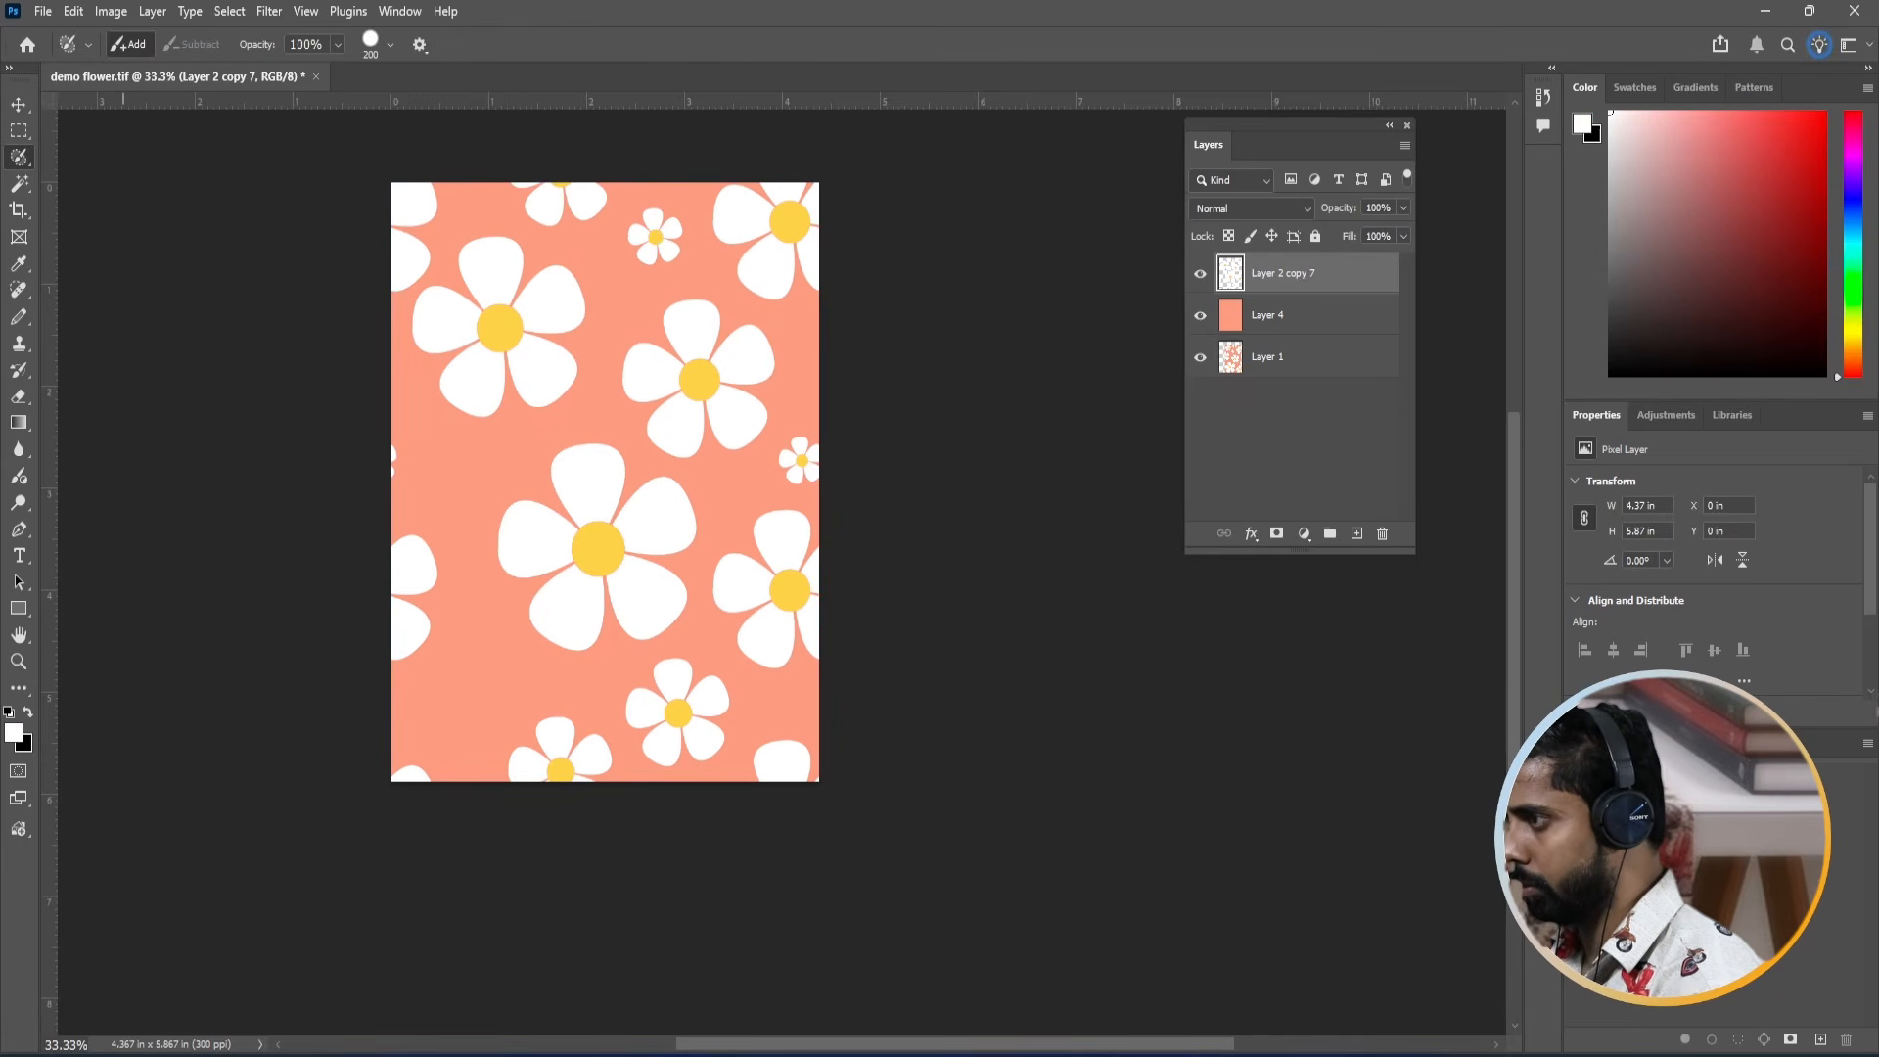
pyautogui.click(22, 107)
pyautogui.press('l')
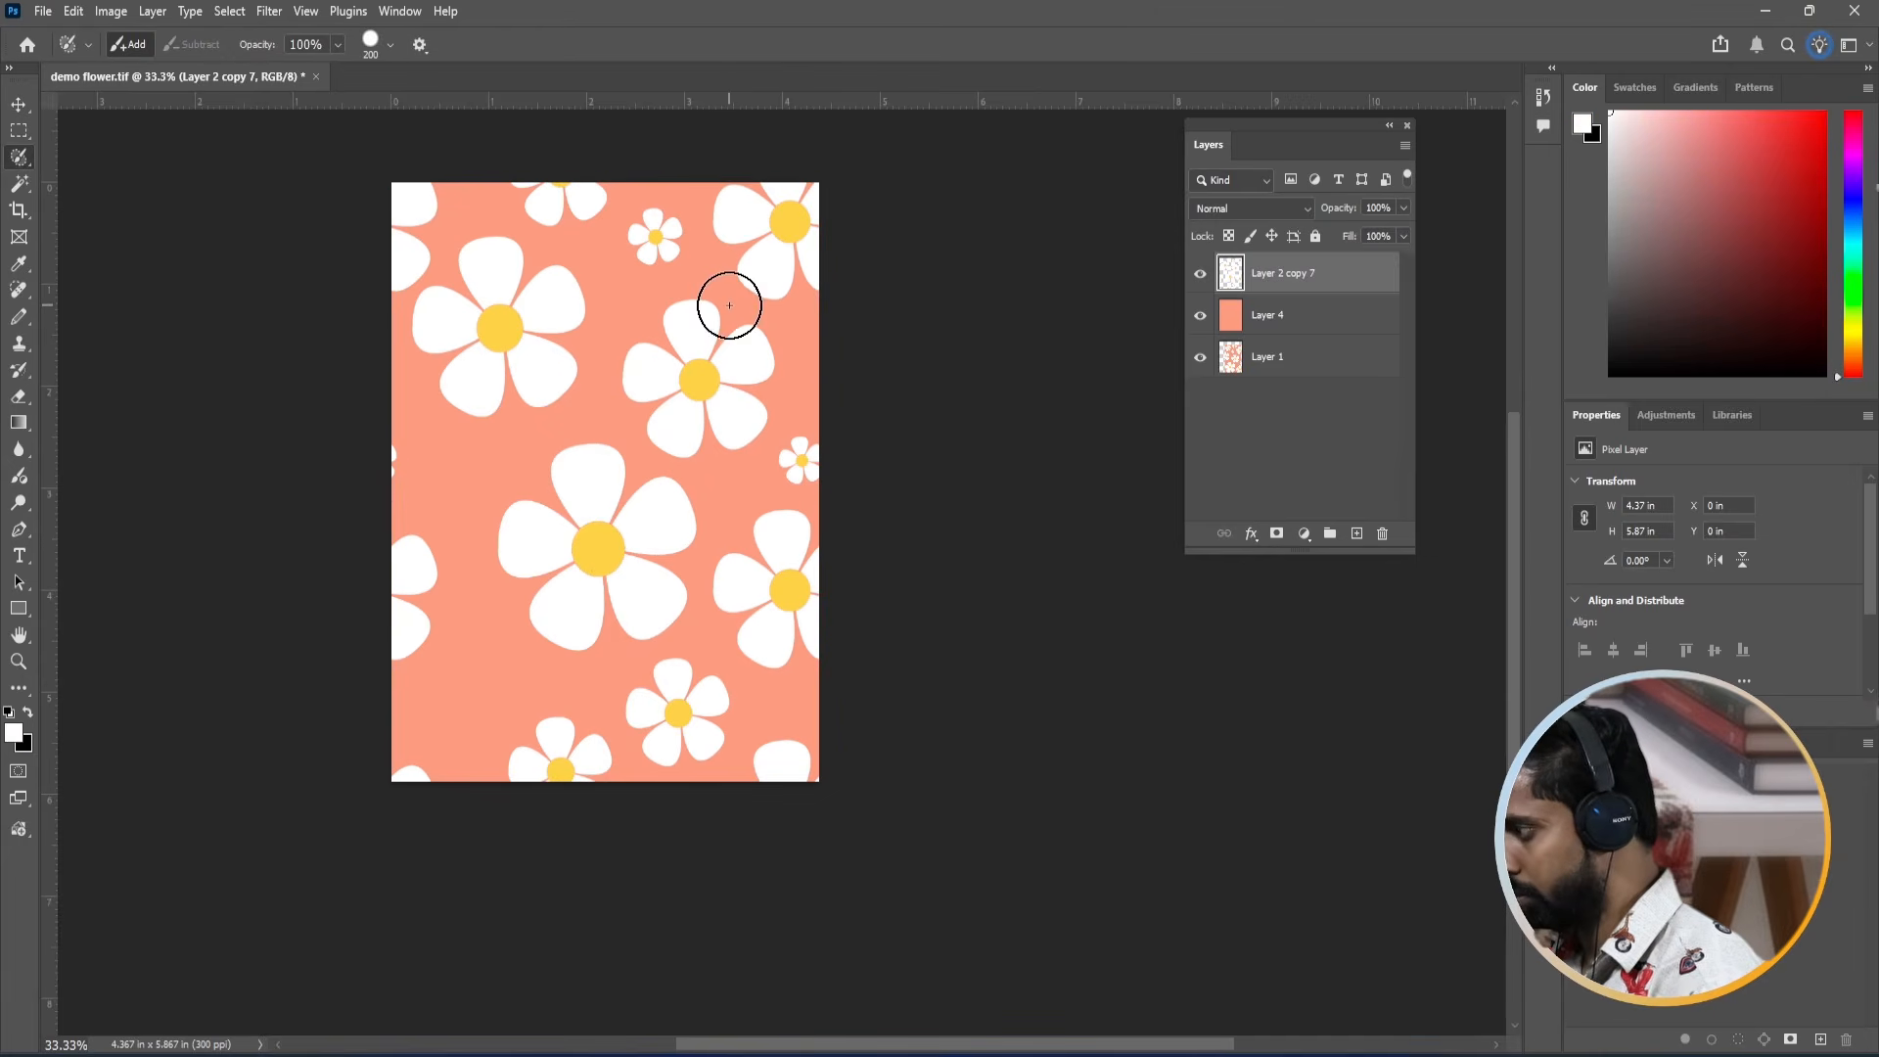
pyautogui.press('l')
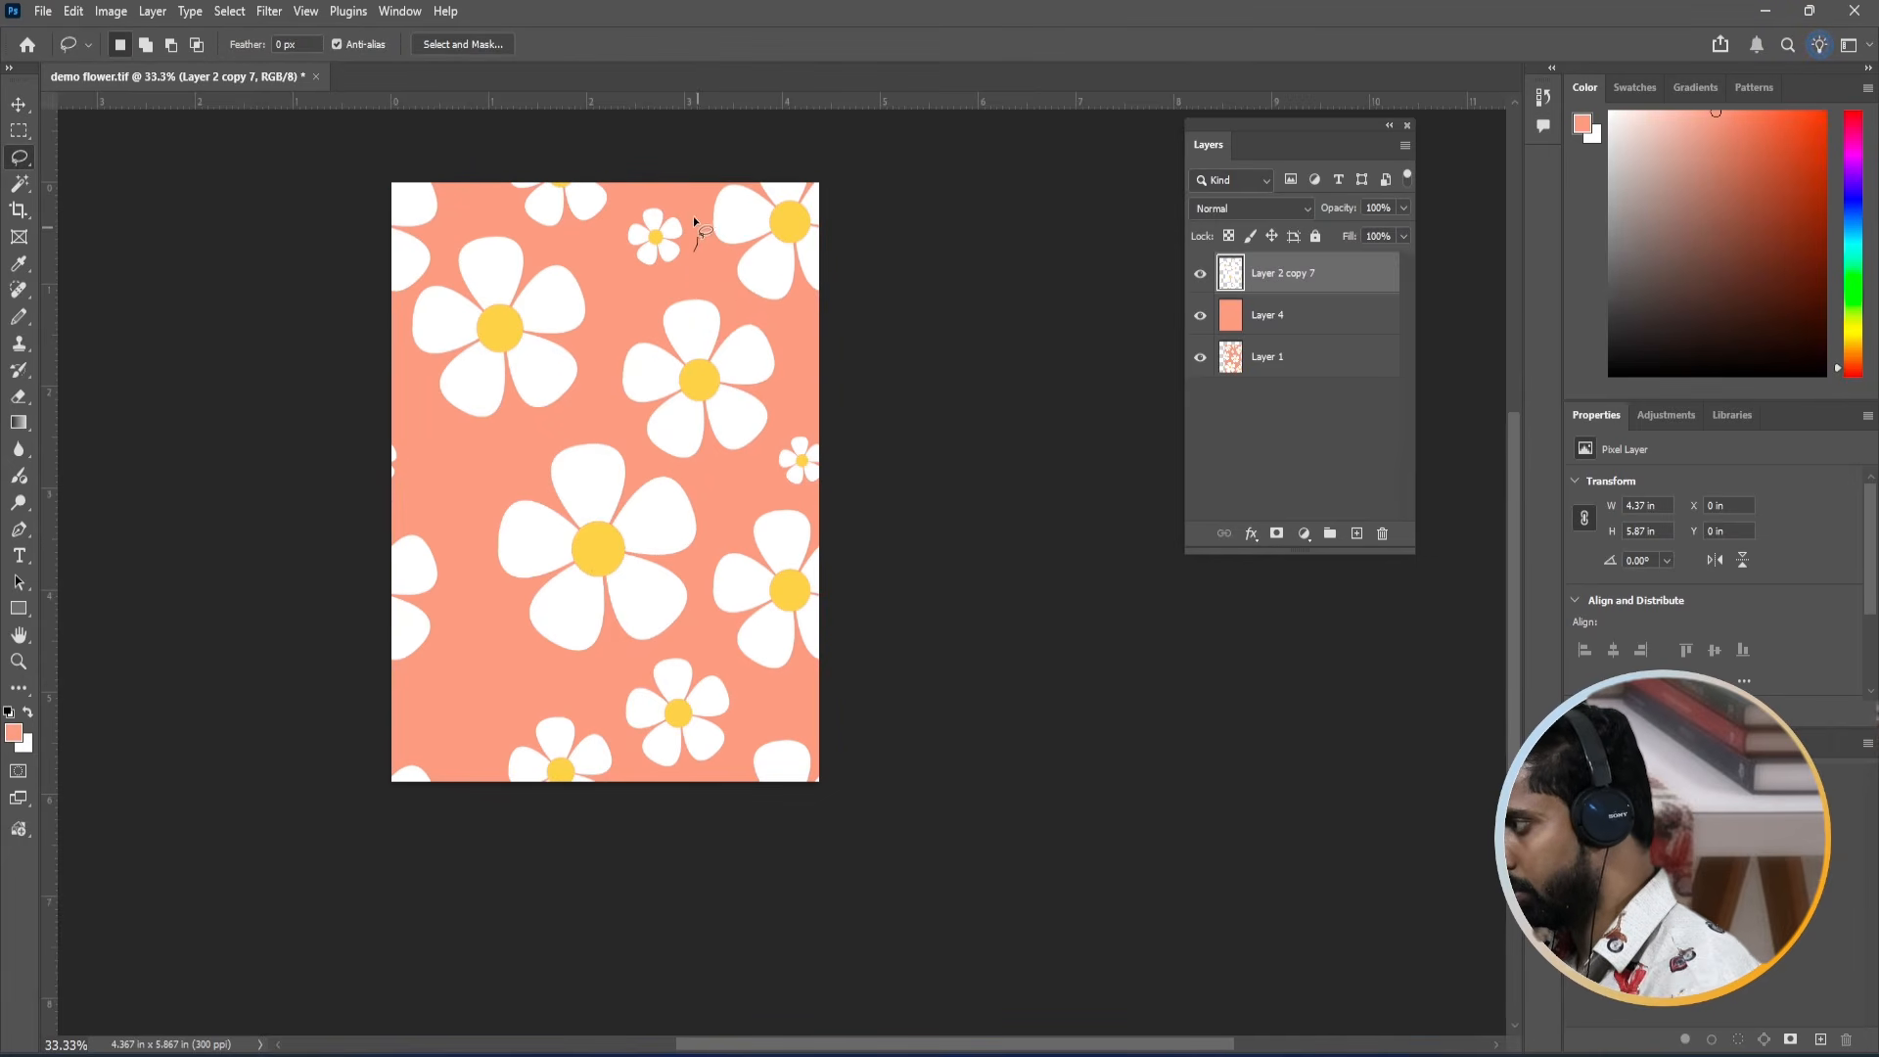
pyautogui.moveTo(697, 278)
pyautogui.mouseDown()
pyautogui.moveTo(619, 298)
pyautogui.moveTo(702, 270)
pyautogui.mouseUp()
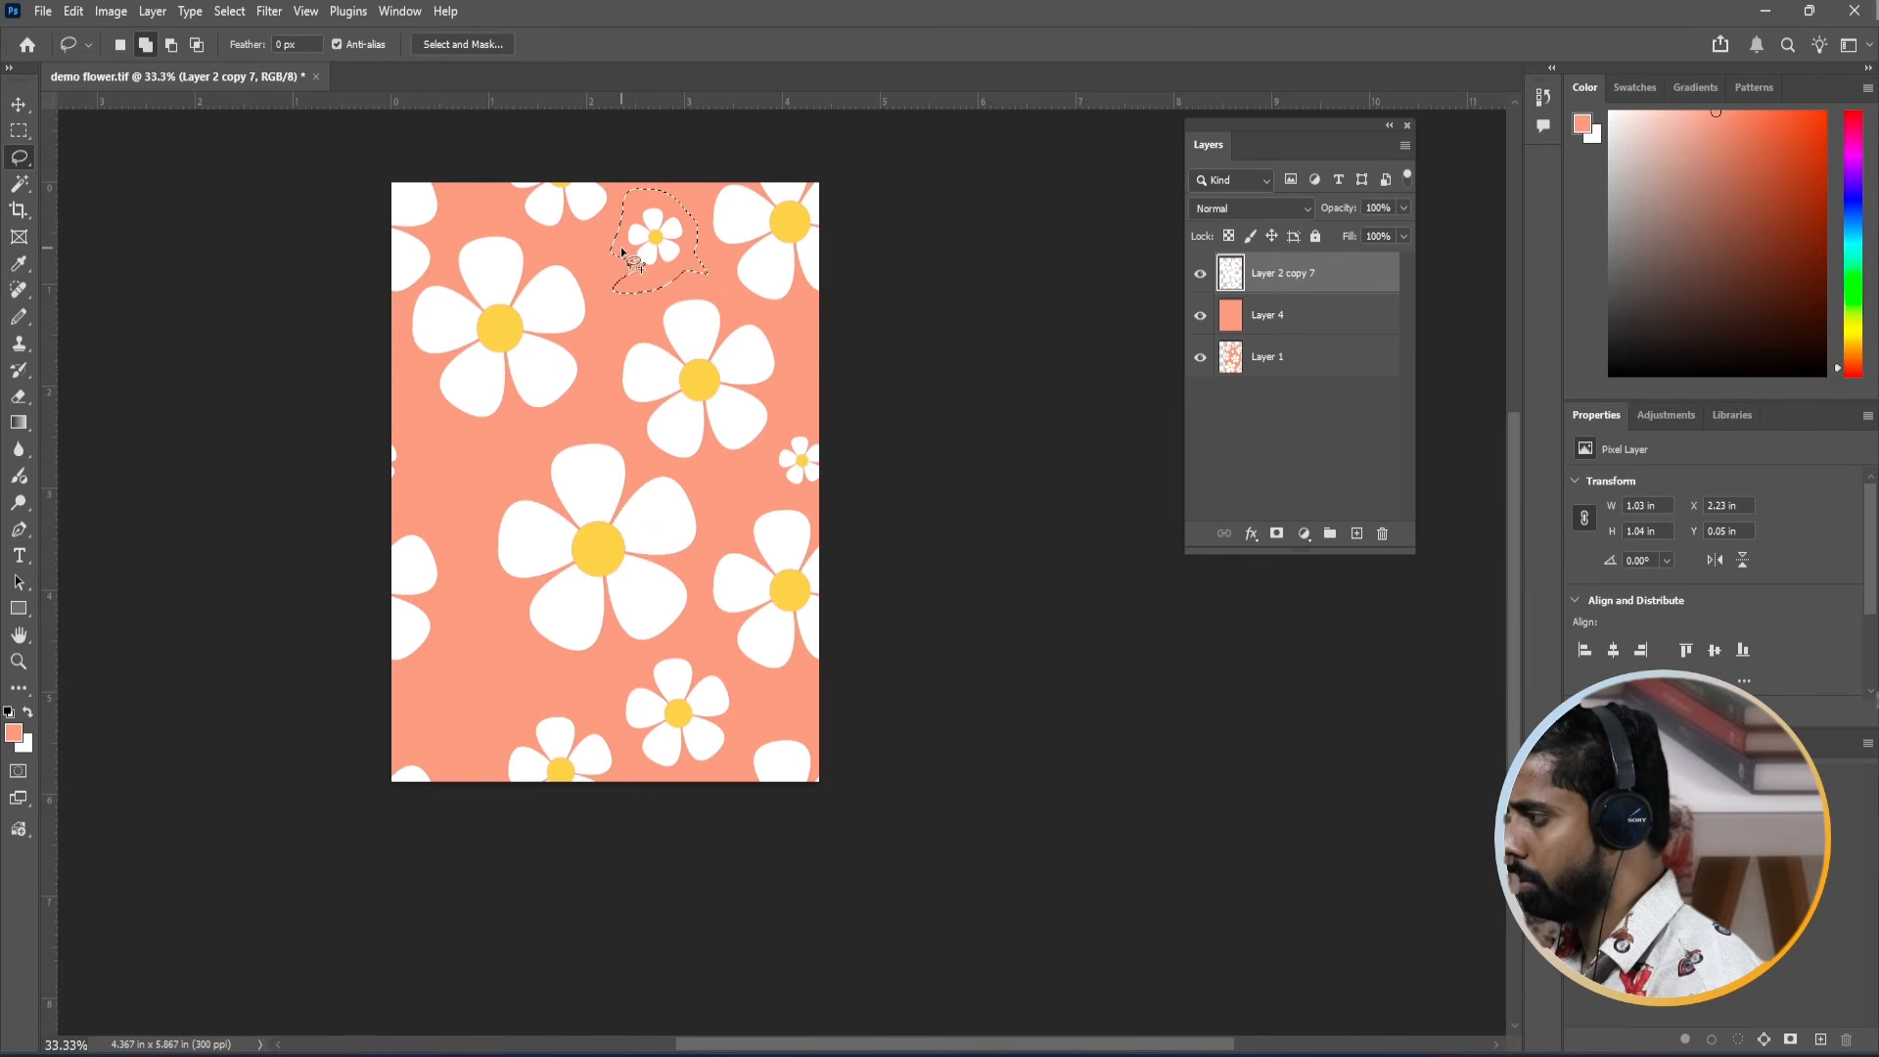
pyautogui.moveTo(689, 242); pyautogui.dragTo(671, 240)
pyautogui.press('shift')
pyautogui.moveTo(675, 260)
pyautogui.mouseDown()
pyautogui.moveTo(608, 277)
pyautogui.moveTo(723, 308)
pyautogui.moveTo(766, 375)
pyautogui.mouseUp()
pyautogui.moveTo(659, 253)
pyautogui.mouseDown()
pyautogui.moveTo(600, 470)
pyautogui.moveTo(490, 701)
pyautogui.mouseUp()
pyautogui.hotkey('ctrl', 'd')
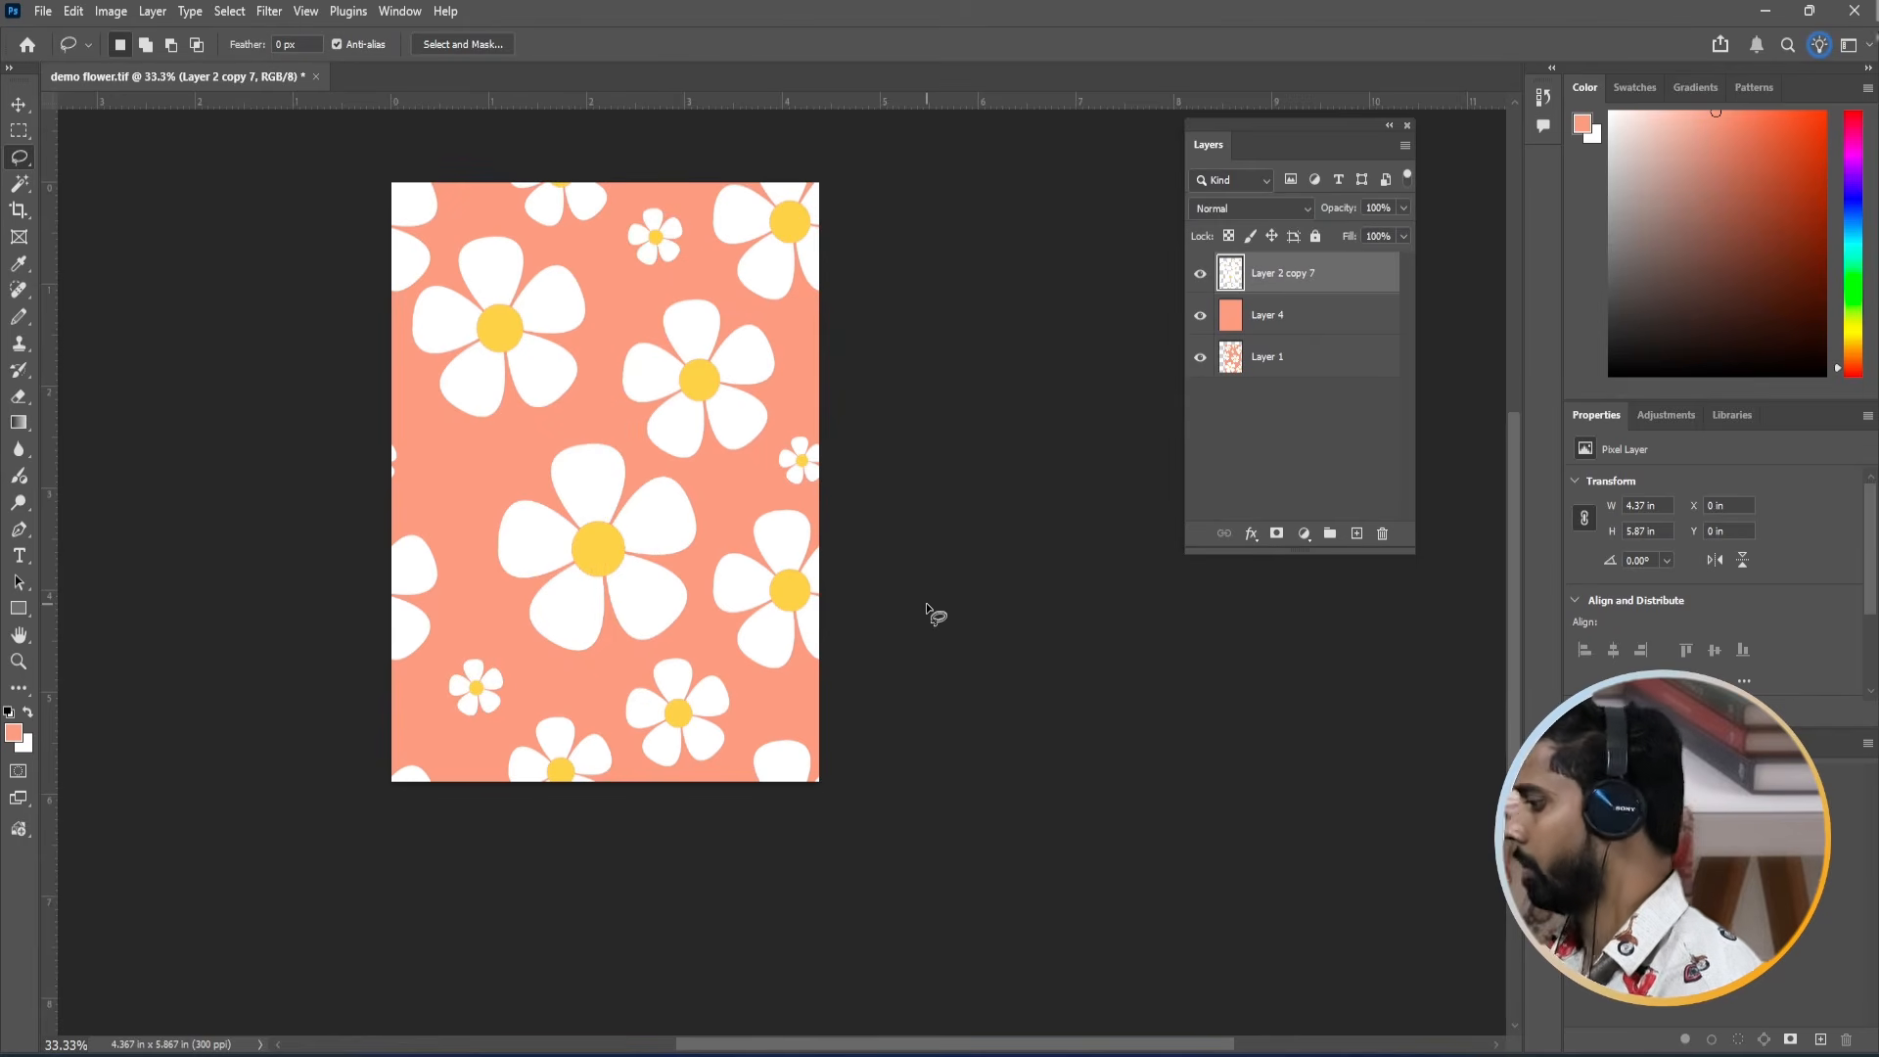
# Delete Layer 1, the original image below the coral background layer.
pyautogui.click(1267, 331)
pyautogui.click(1263, 357)
pyautogui.press('Delete')
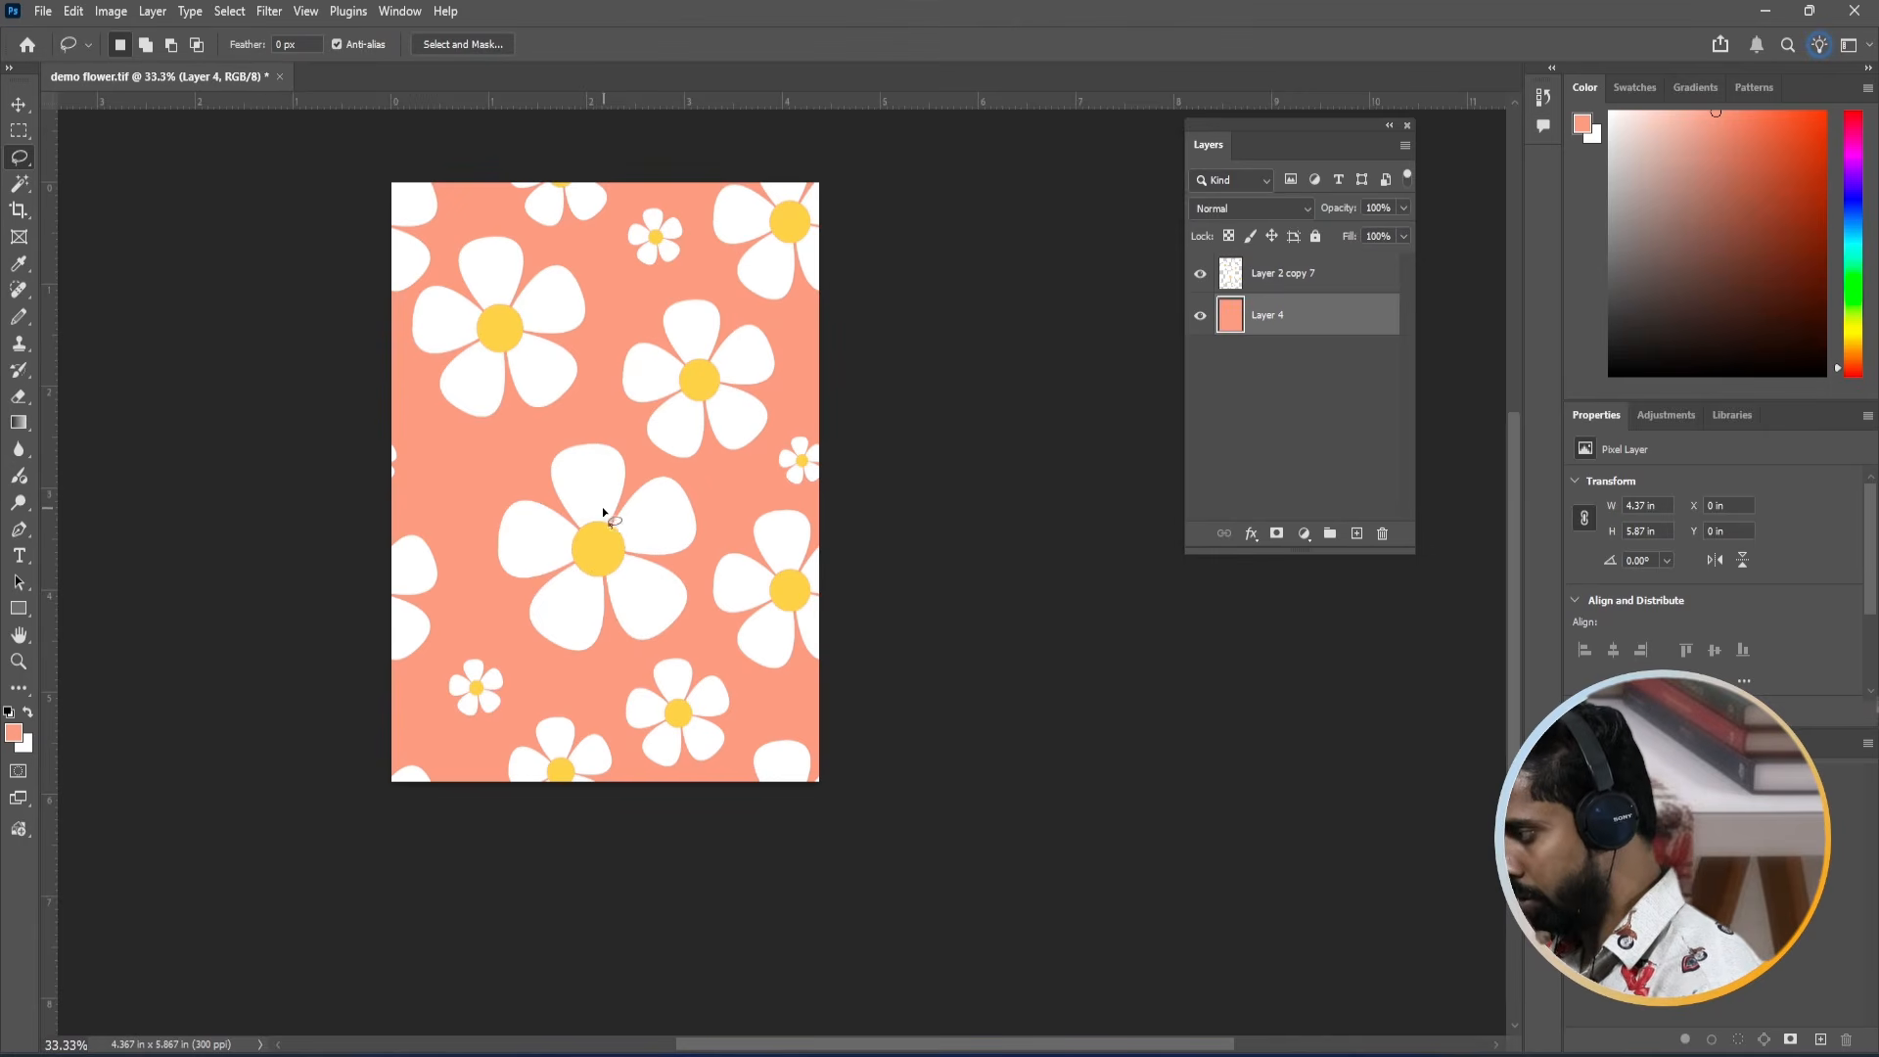
# Outline the largest flower with a Pen path, convert it to a selection and move the flower slightly left and down on the flower layer.
pyautogui.press('p')
pyautogui.click(635, 445)
pyautogui.moveTo(674, 474); pyautogui.dragTo(683, 477)
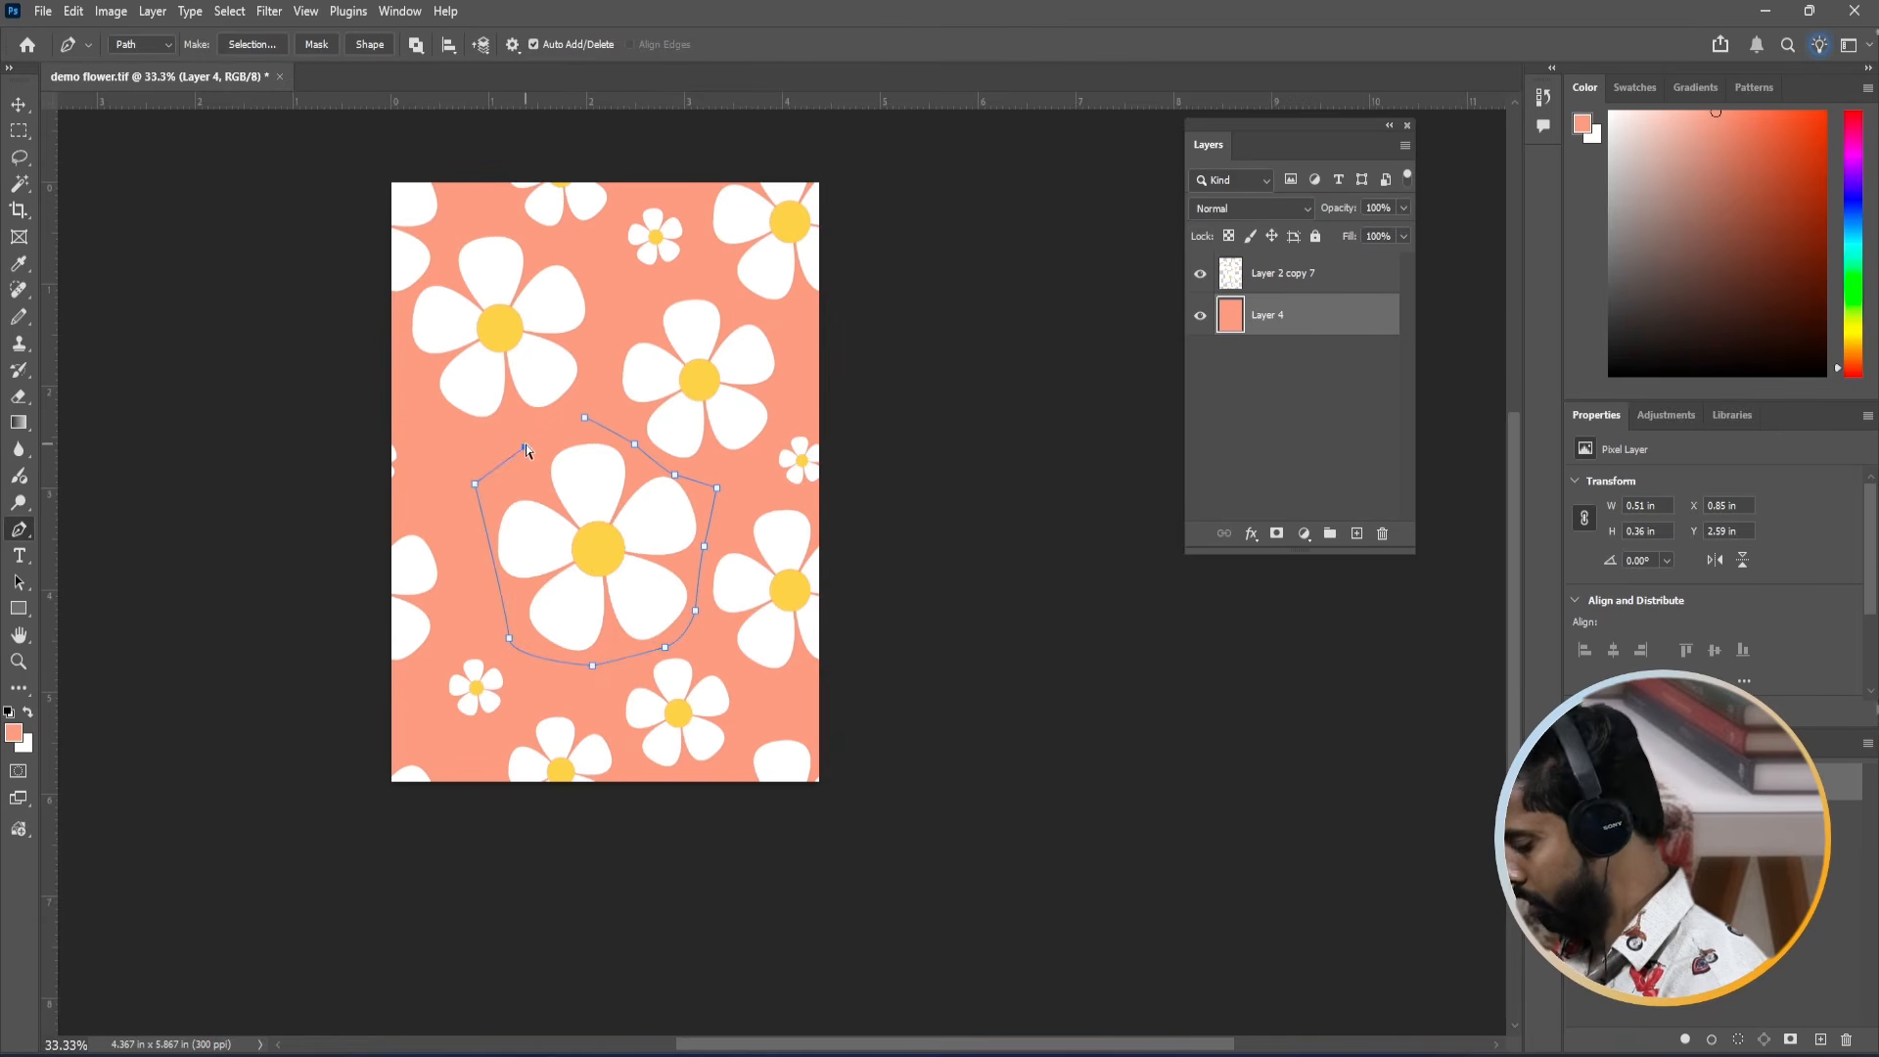
pyautogui.hotkey('ctrl', 'Return')
pyautogui.press('v')
pyautogui.moveTo(657, 525); pyautogui.dragTo(560, 519)
pyautogui.hotkey('ctrl', 'z')
pyautogui.click(1279, 282)
pyautogui.hotkey('ctrl', 'd')
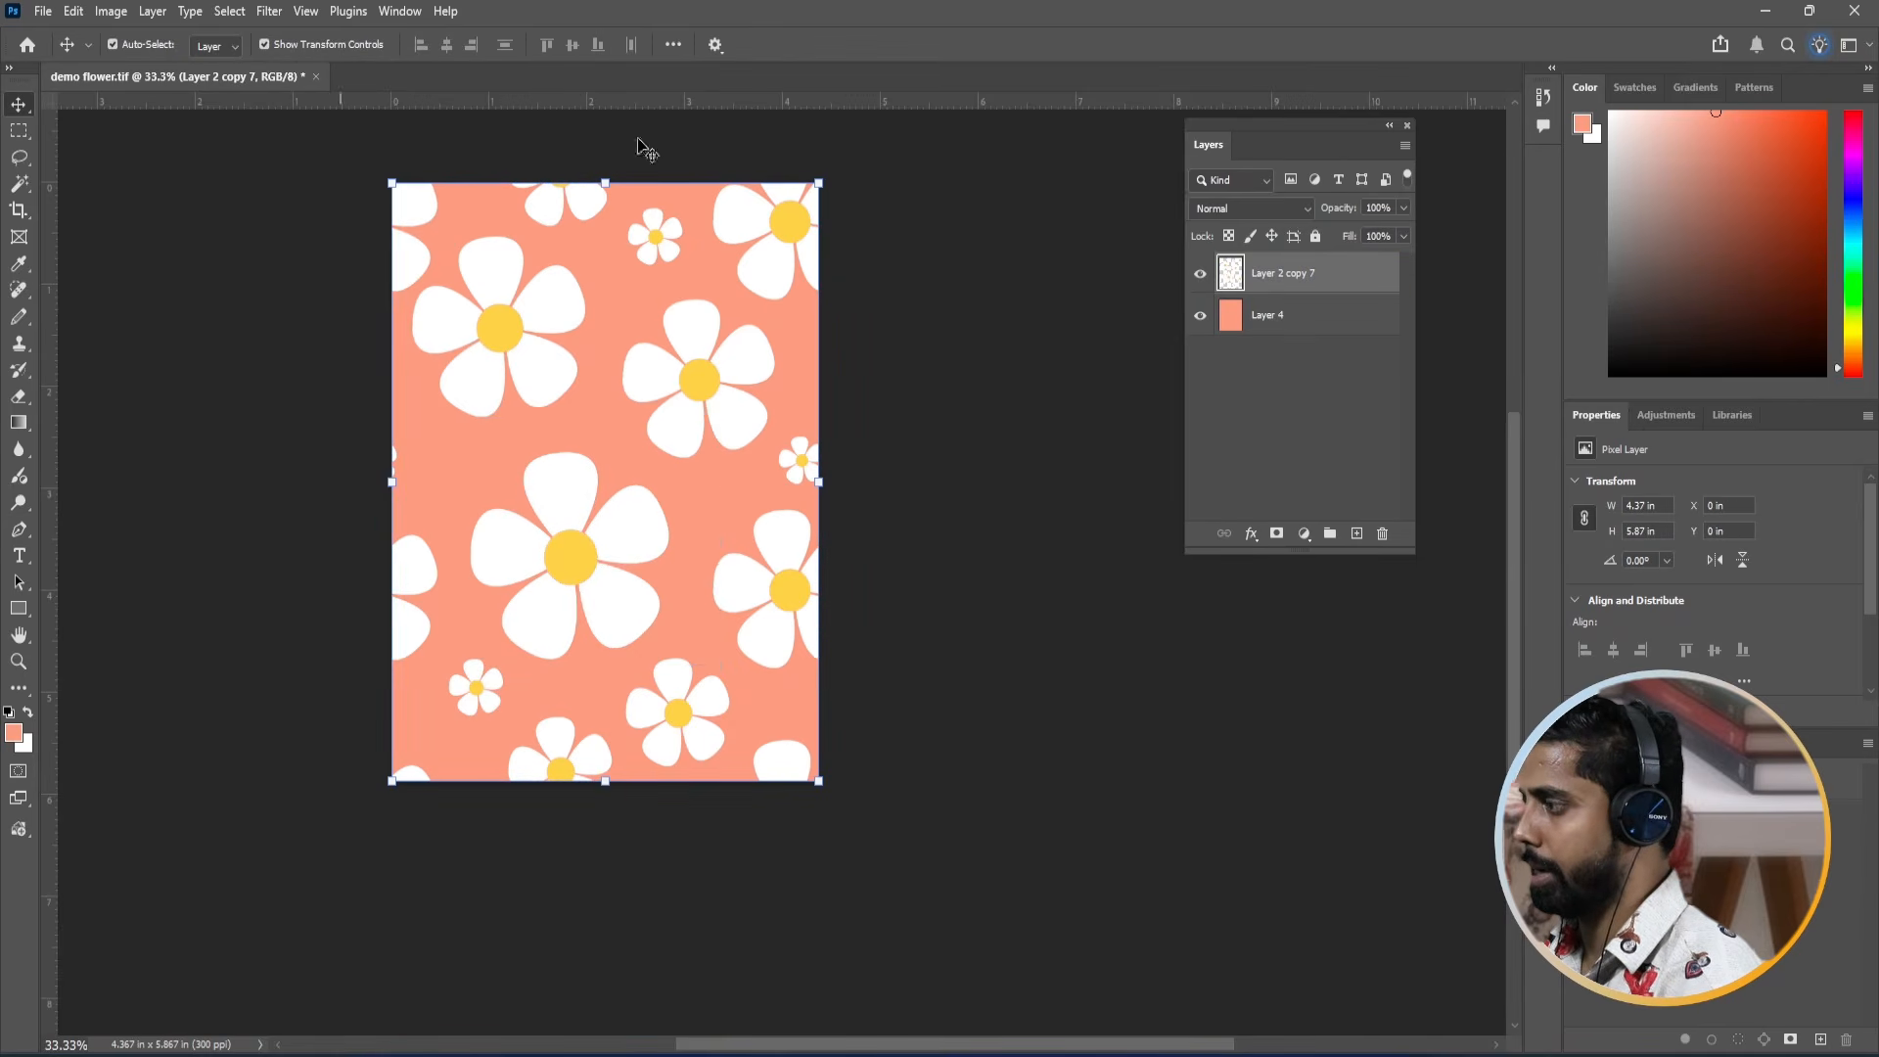
pyautogui.click(1272, 314)
pyautogui.click(784, 461)
pyautogui.click(664, 509)
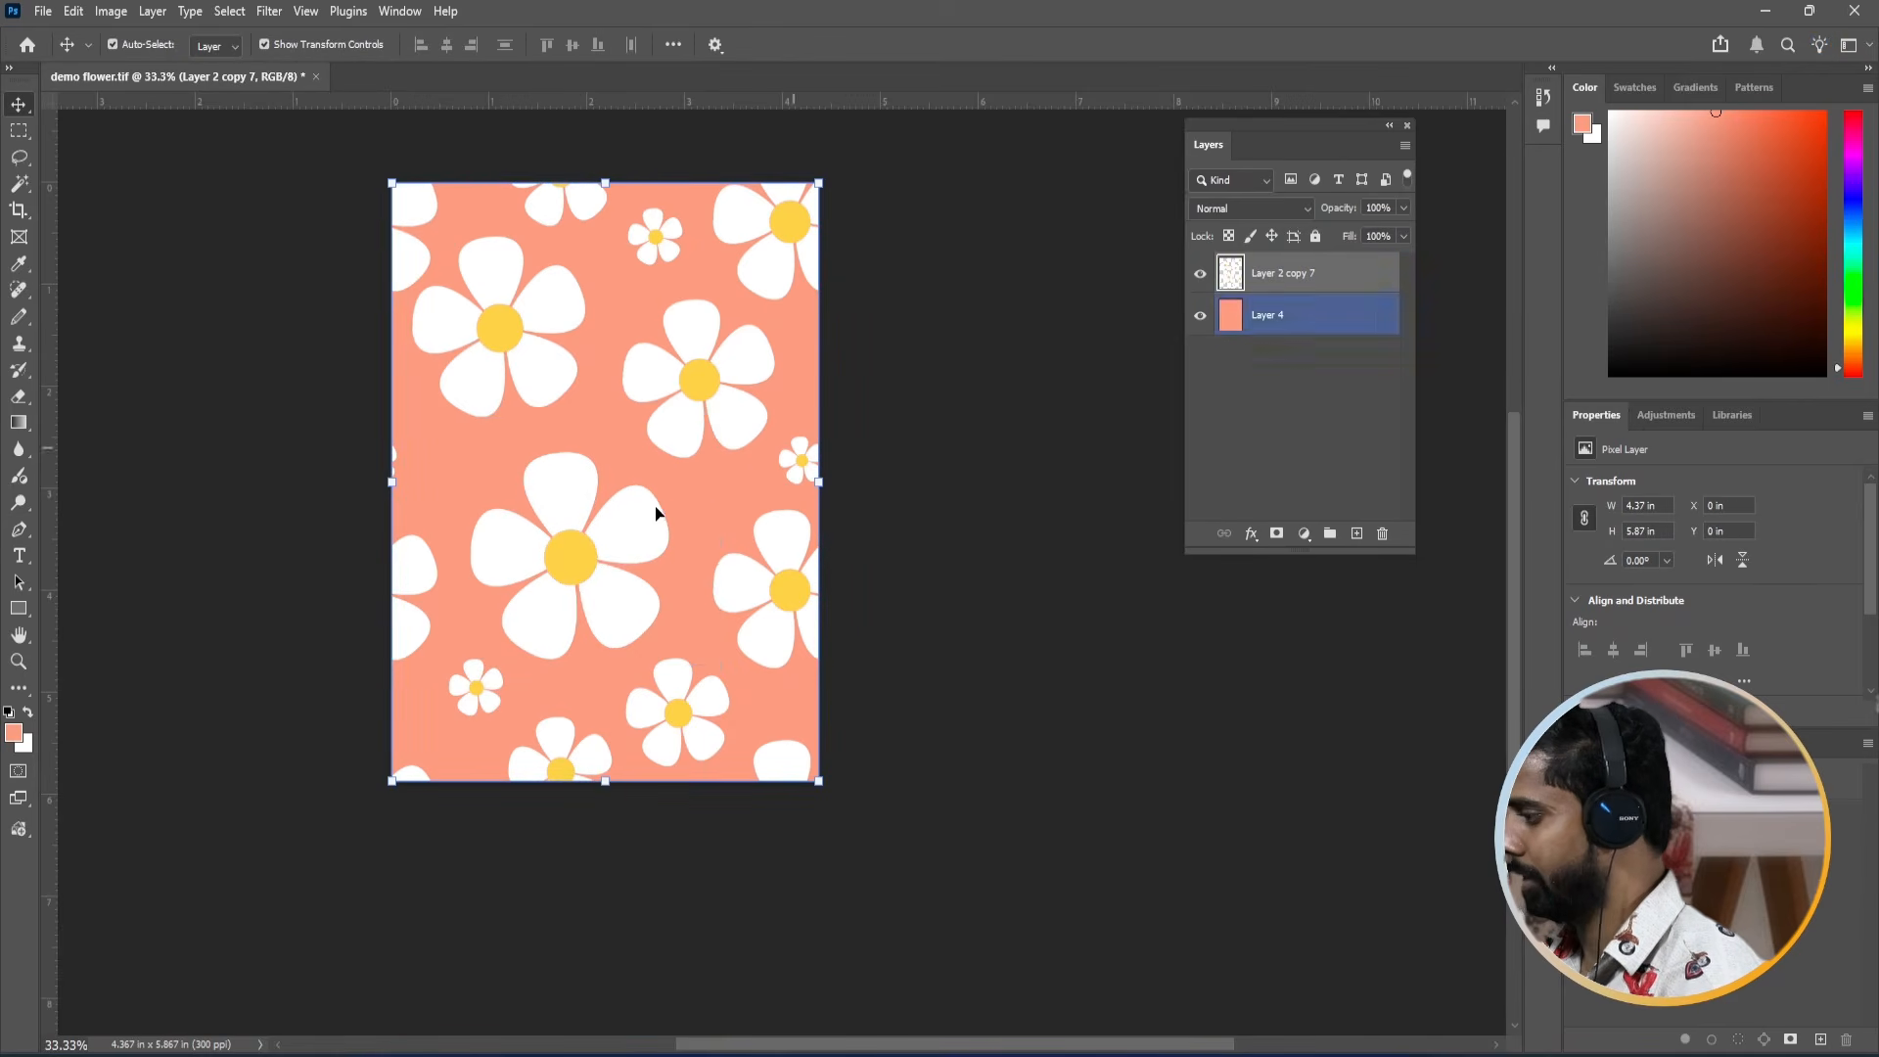
pyautogui.click(861, 469)
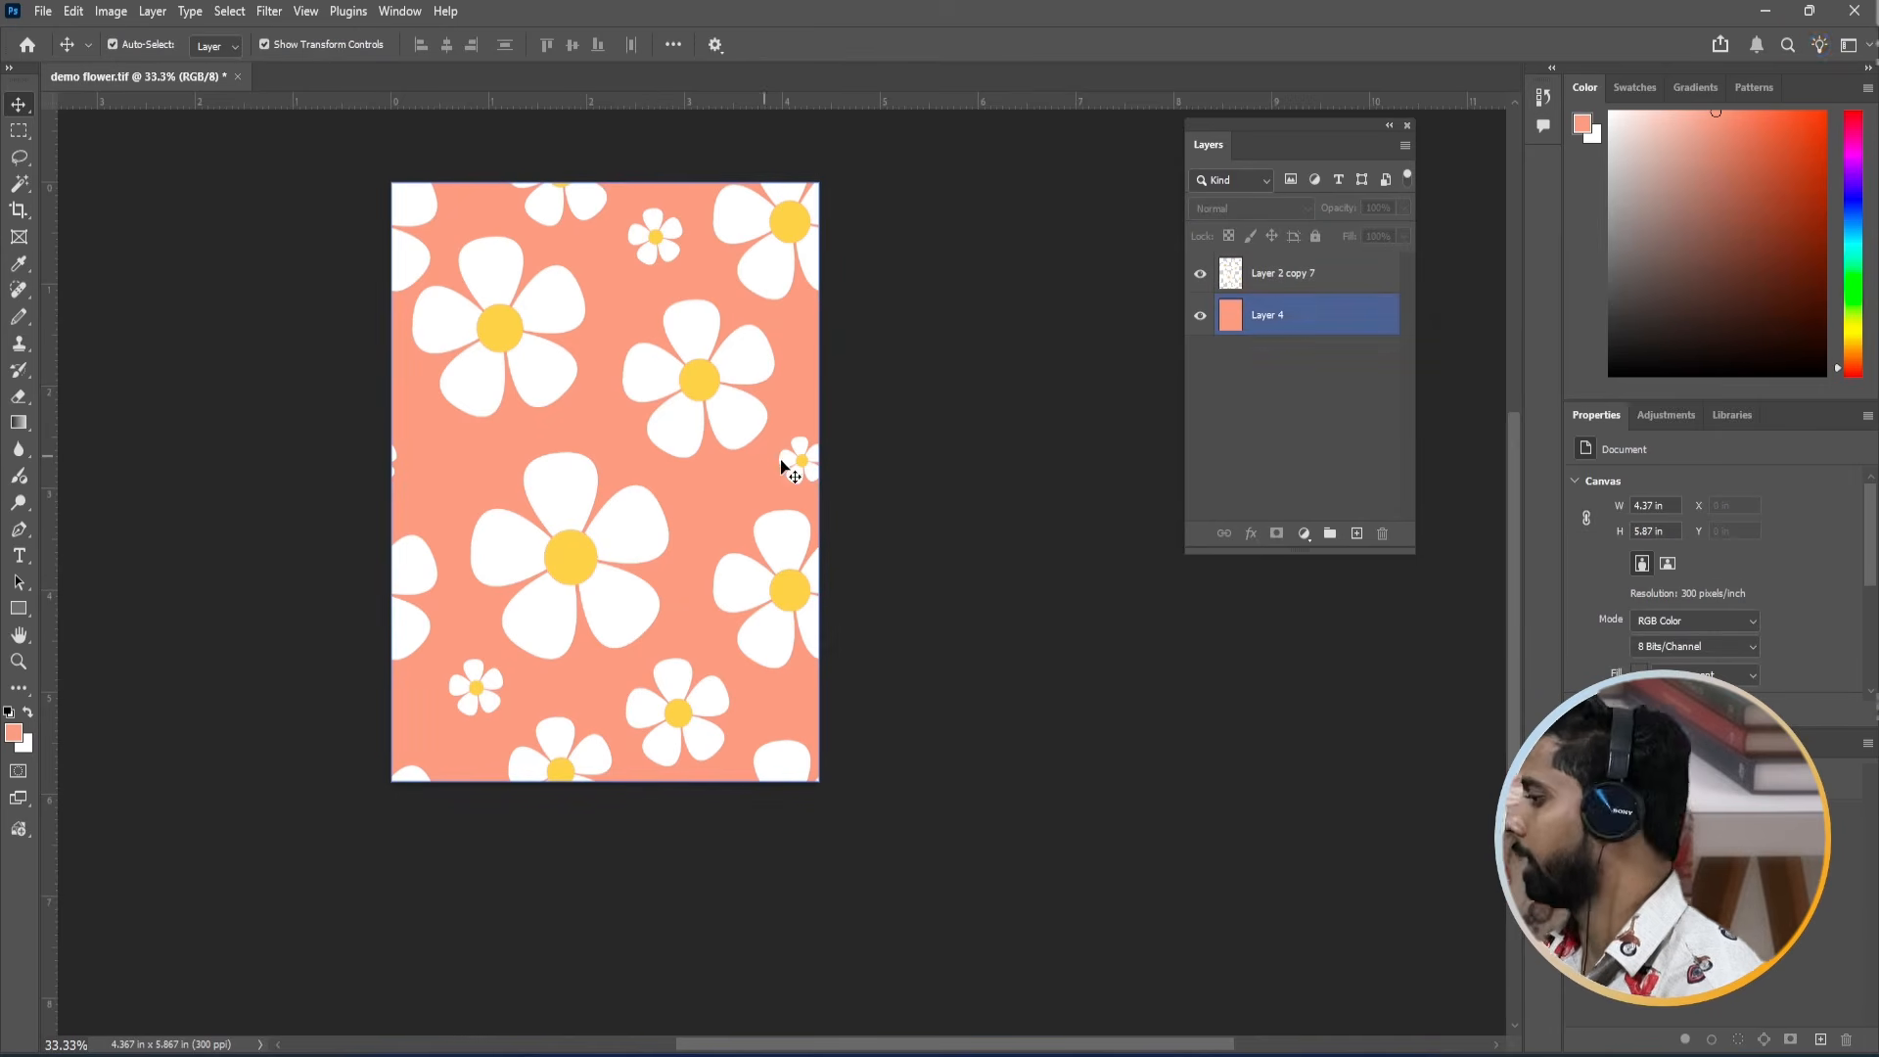
pyautogui.keyDown('ctrl'); pyautogui.click(1056, 490); pyautogui.keyUp('ctrl')
# Save demo flower.tif with LZW image compression and its layers included.
pyautogui.hotkey('ctrl', 'alt', 'shift', 'w')
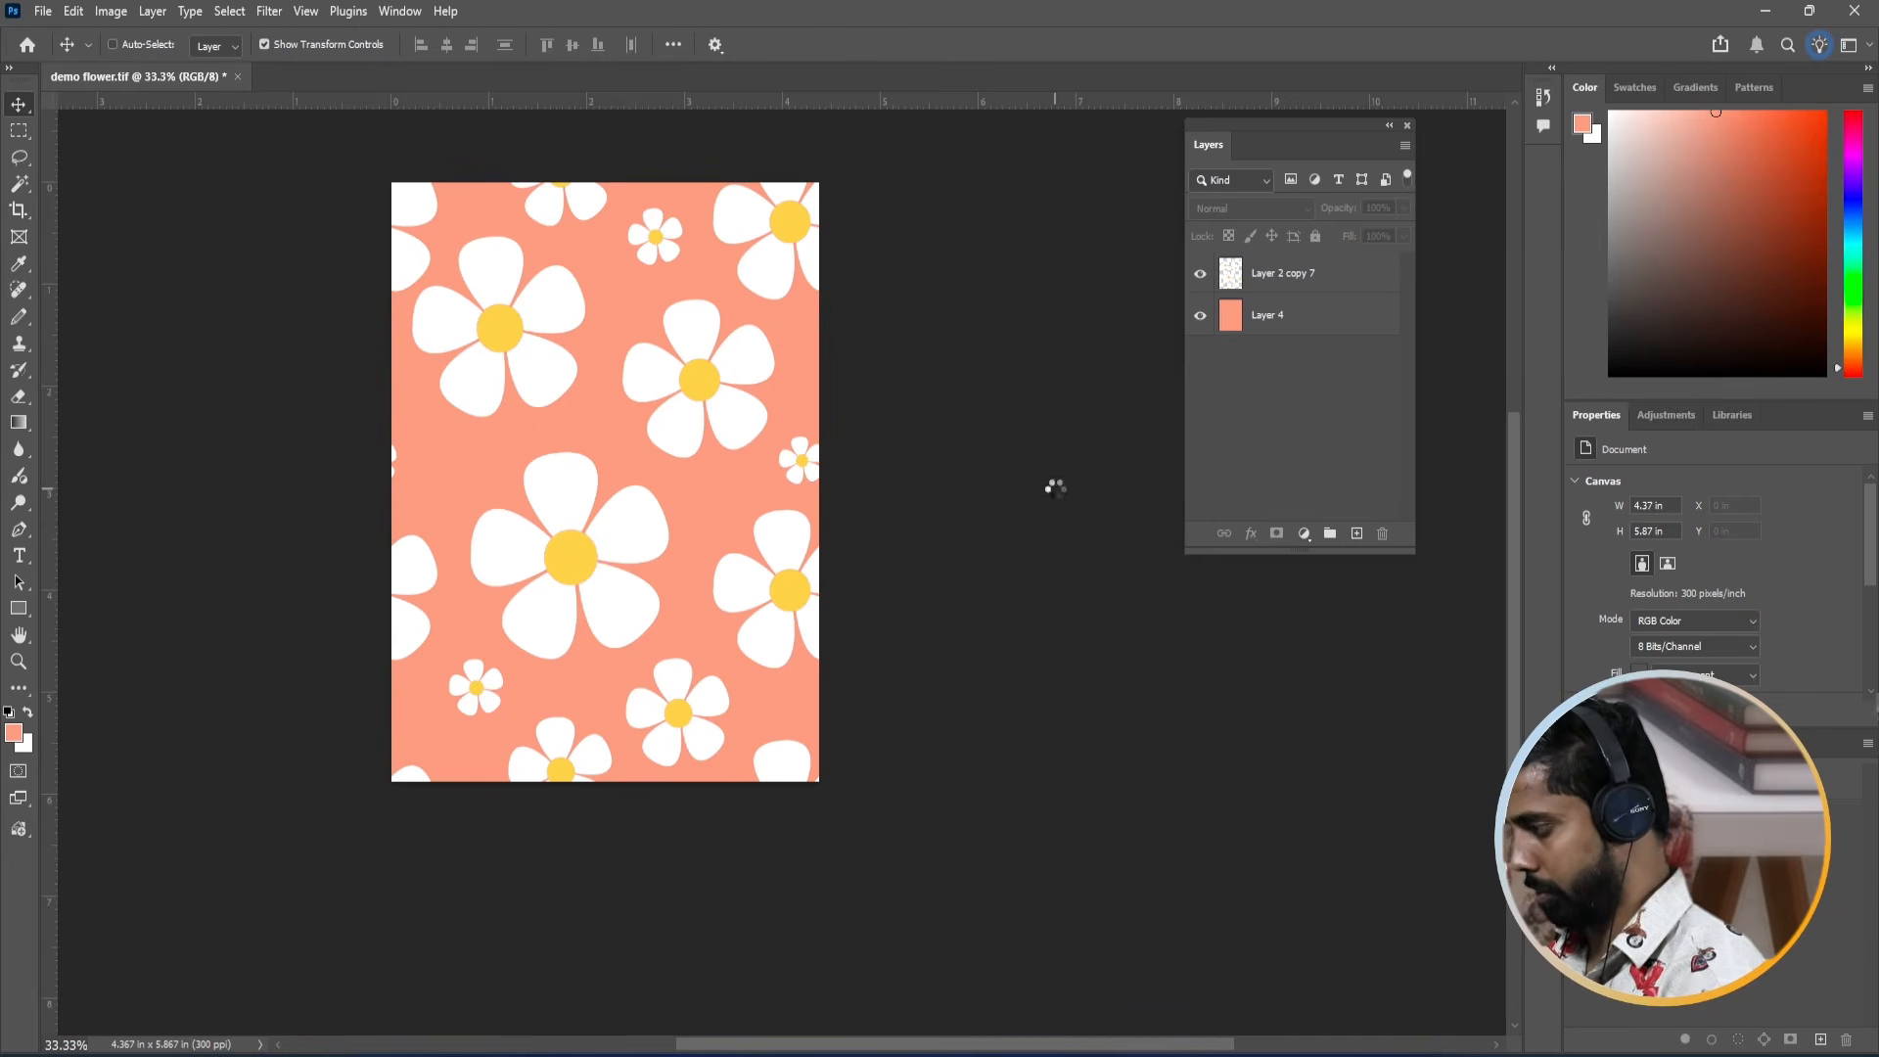
pyautogui.hotkey('ctrl', 's')
pyautogui.press('Return')
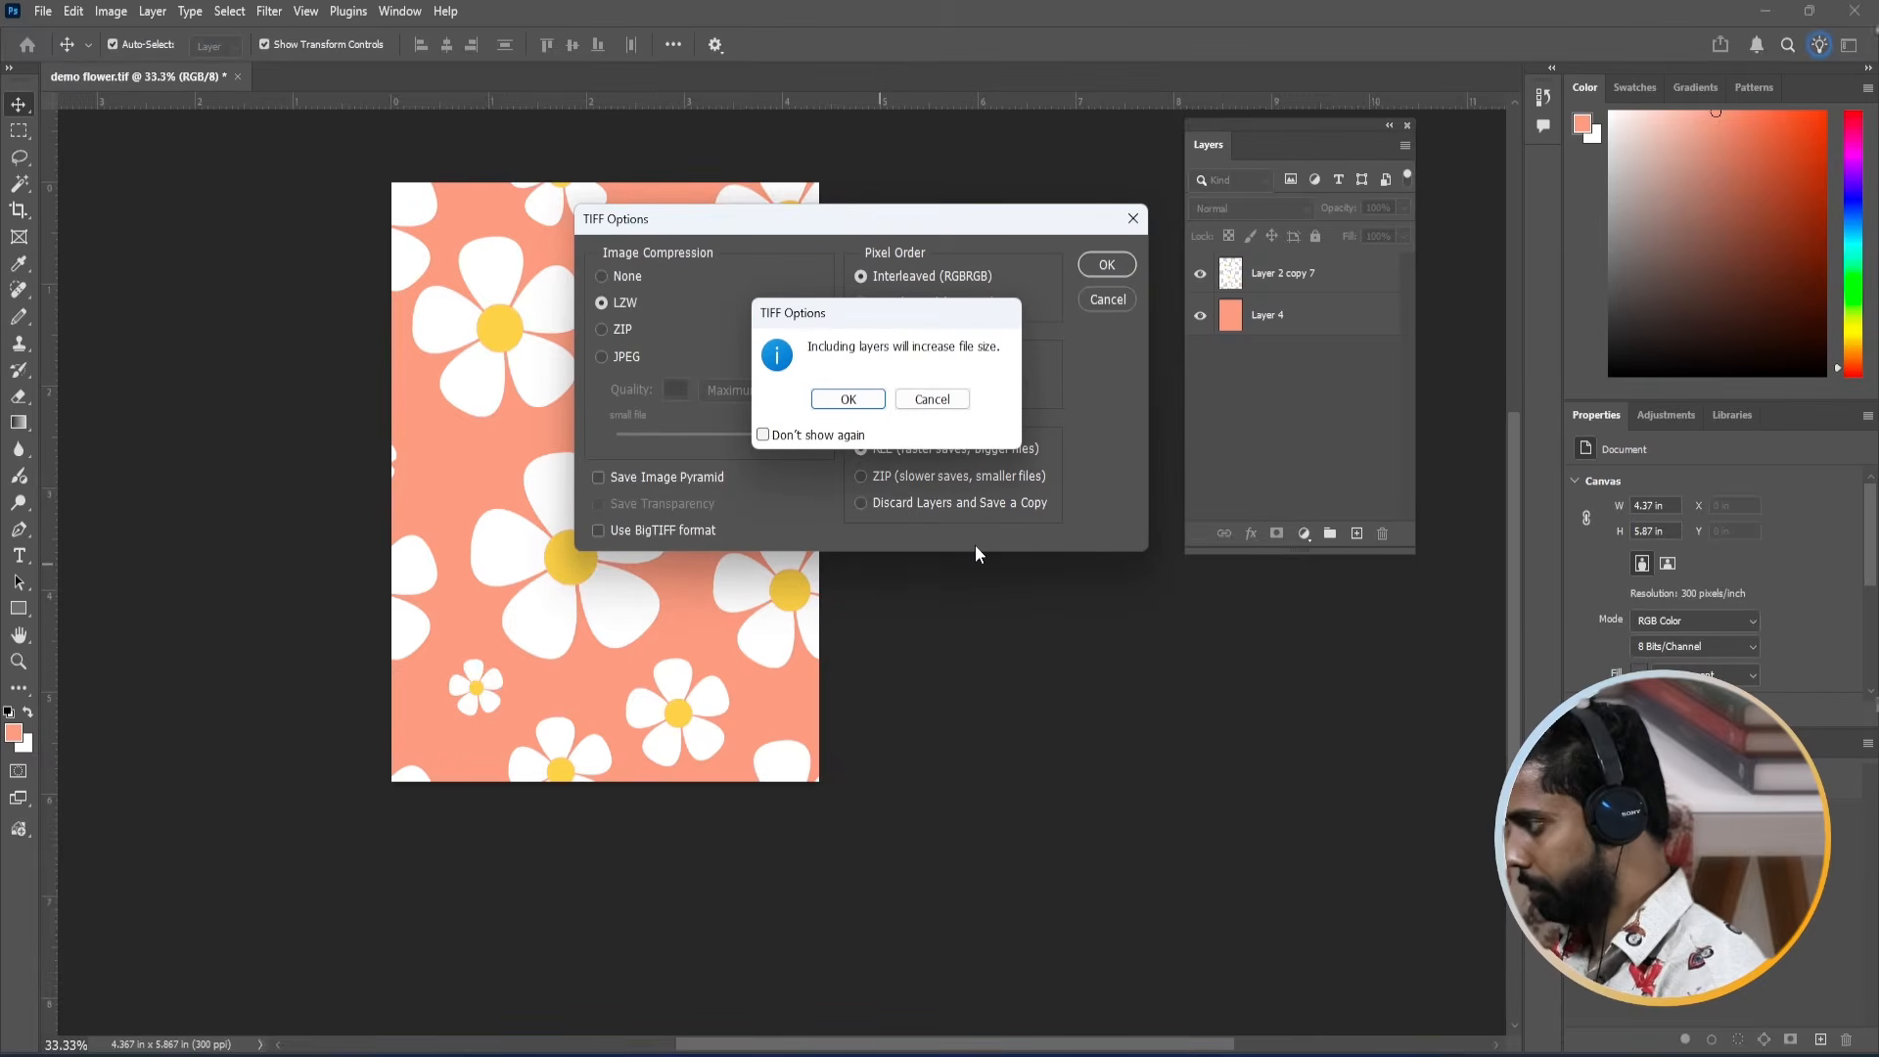
pyautogui.press('Return')
# Close demo flower.tif without saving the changes made since the last save.
pyautogui.press('i')
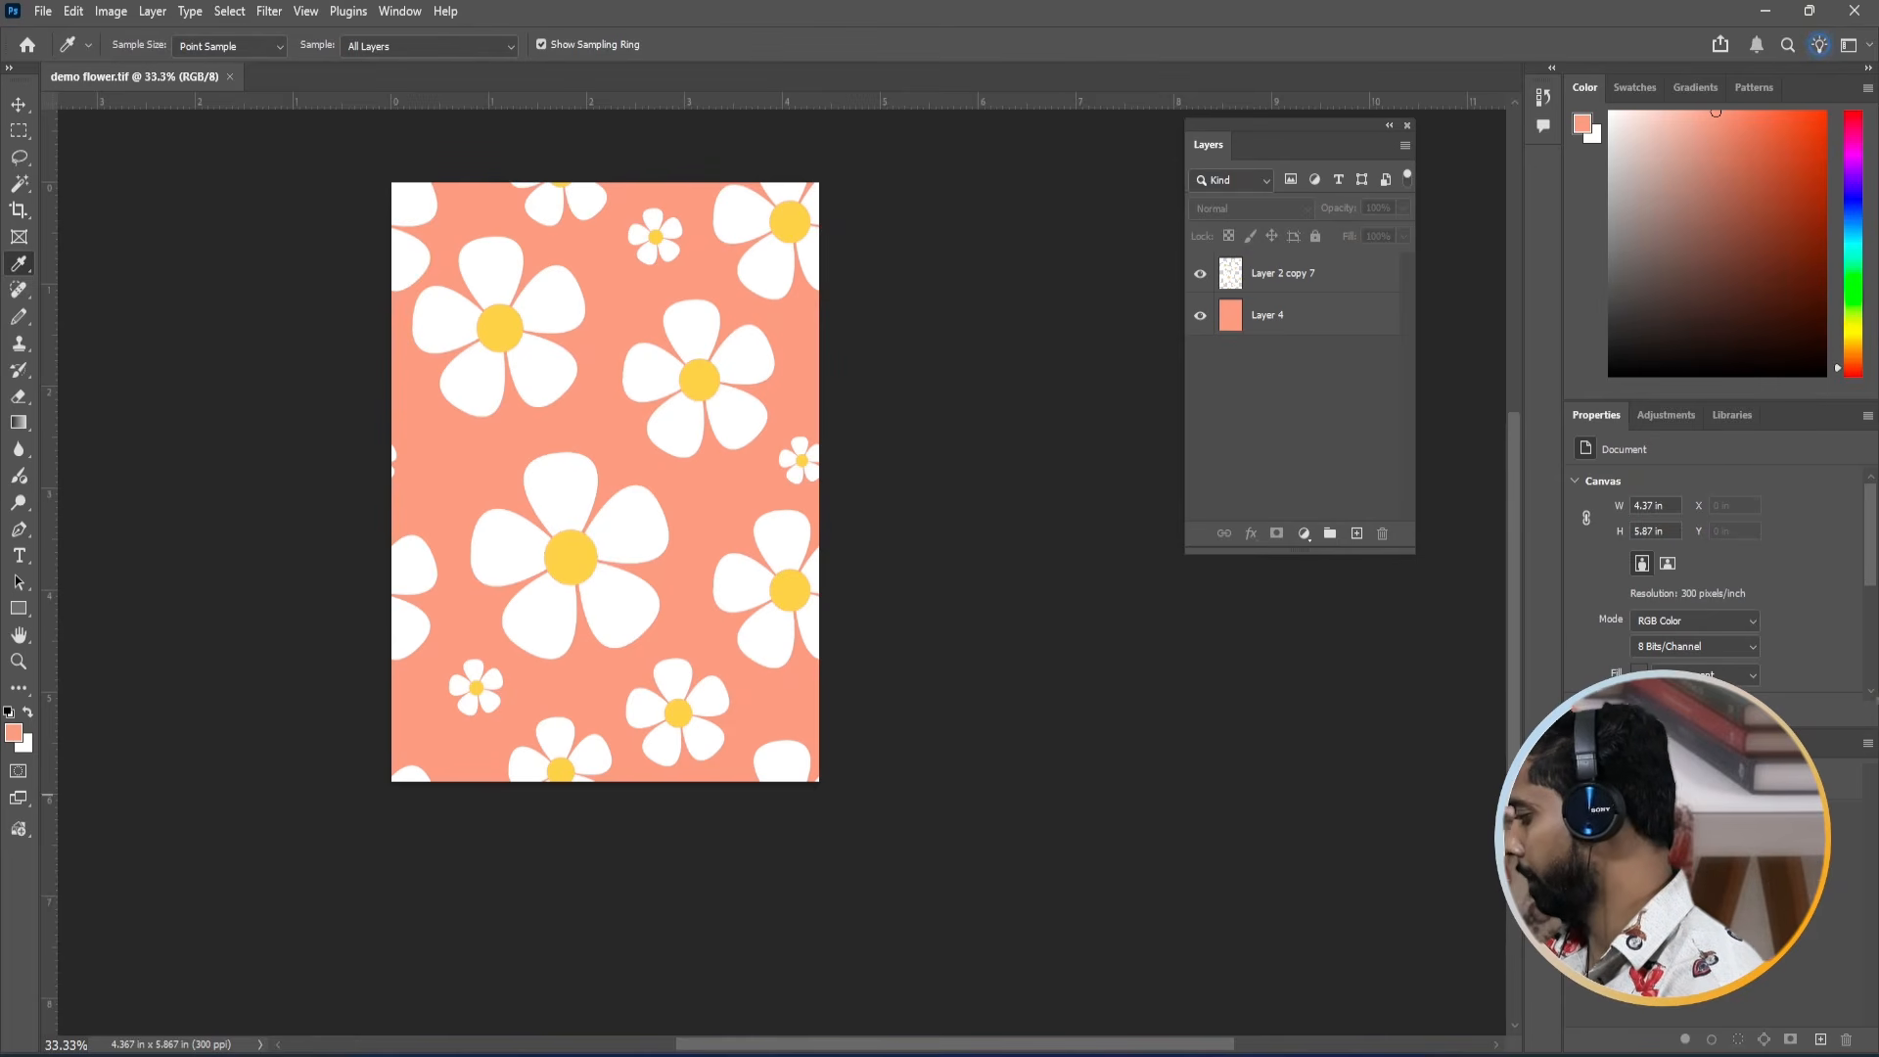
pyautogui.moveTo(1849, 1027); pyautogui.dragTo(1847, 1039)
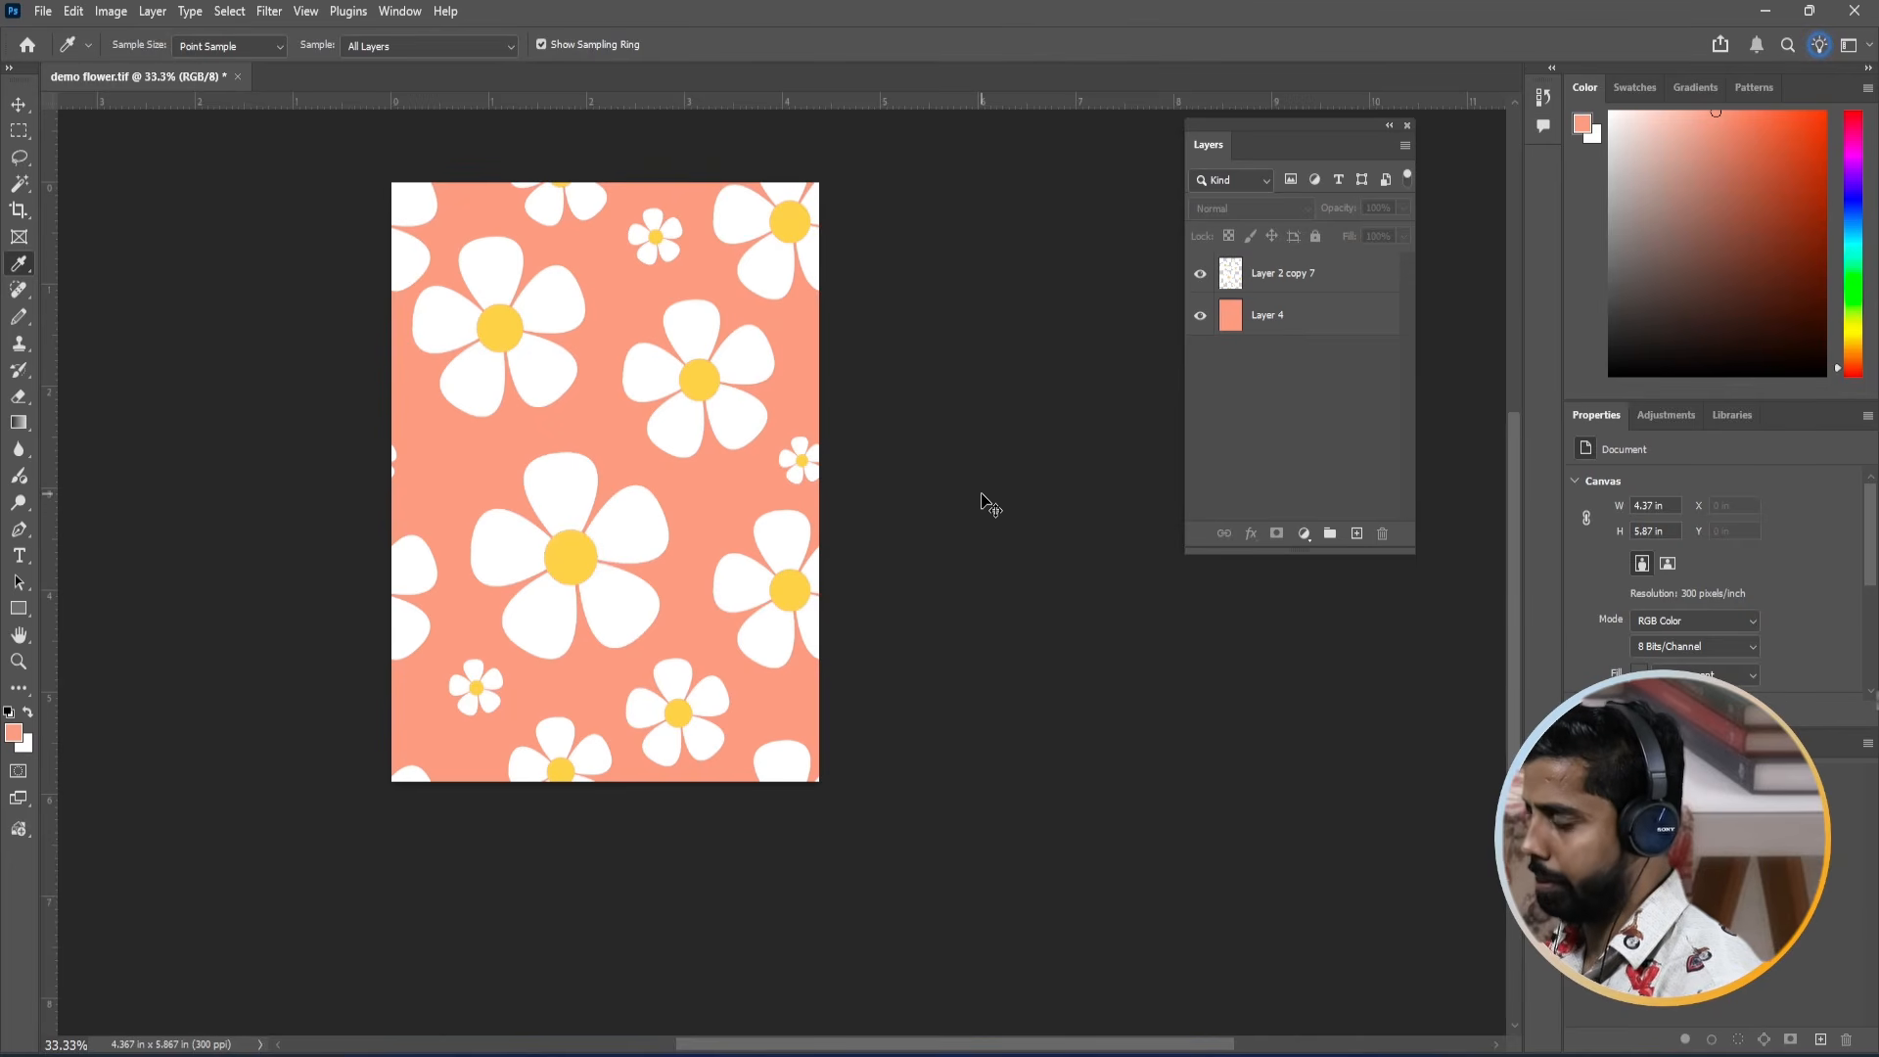
pyautogui.hotkey('ctrl', 'w')
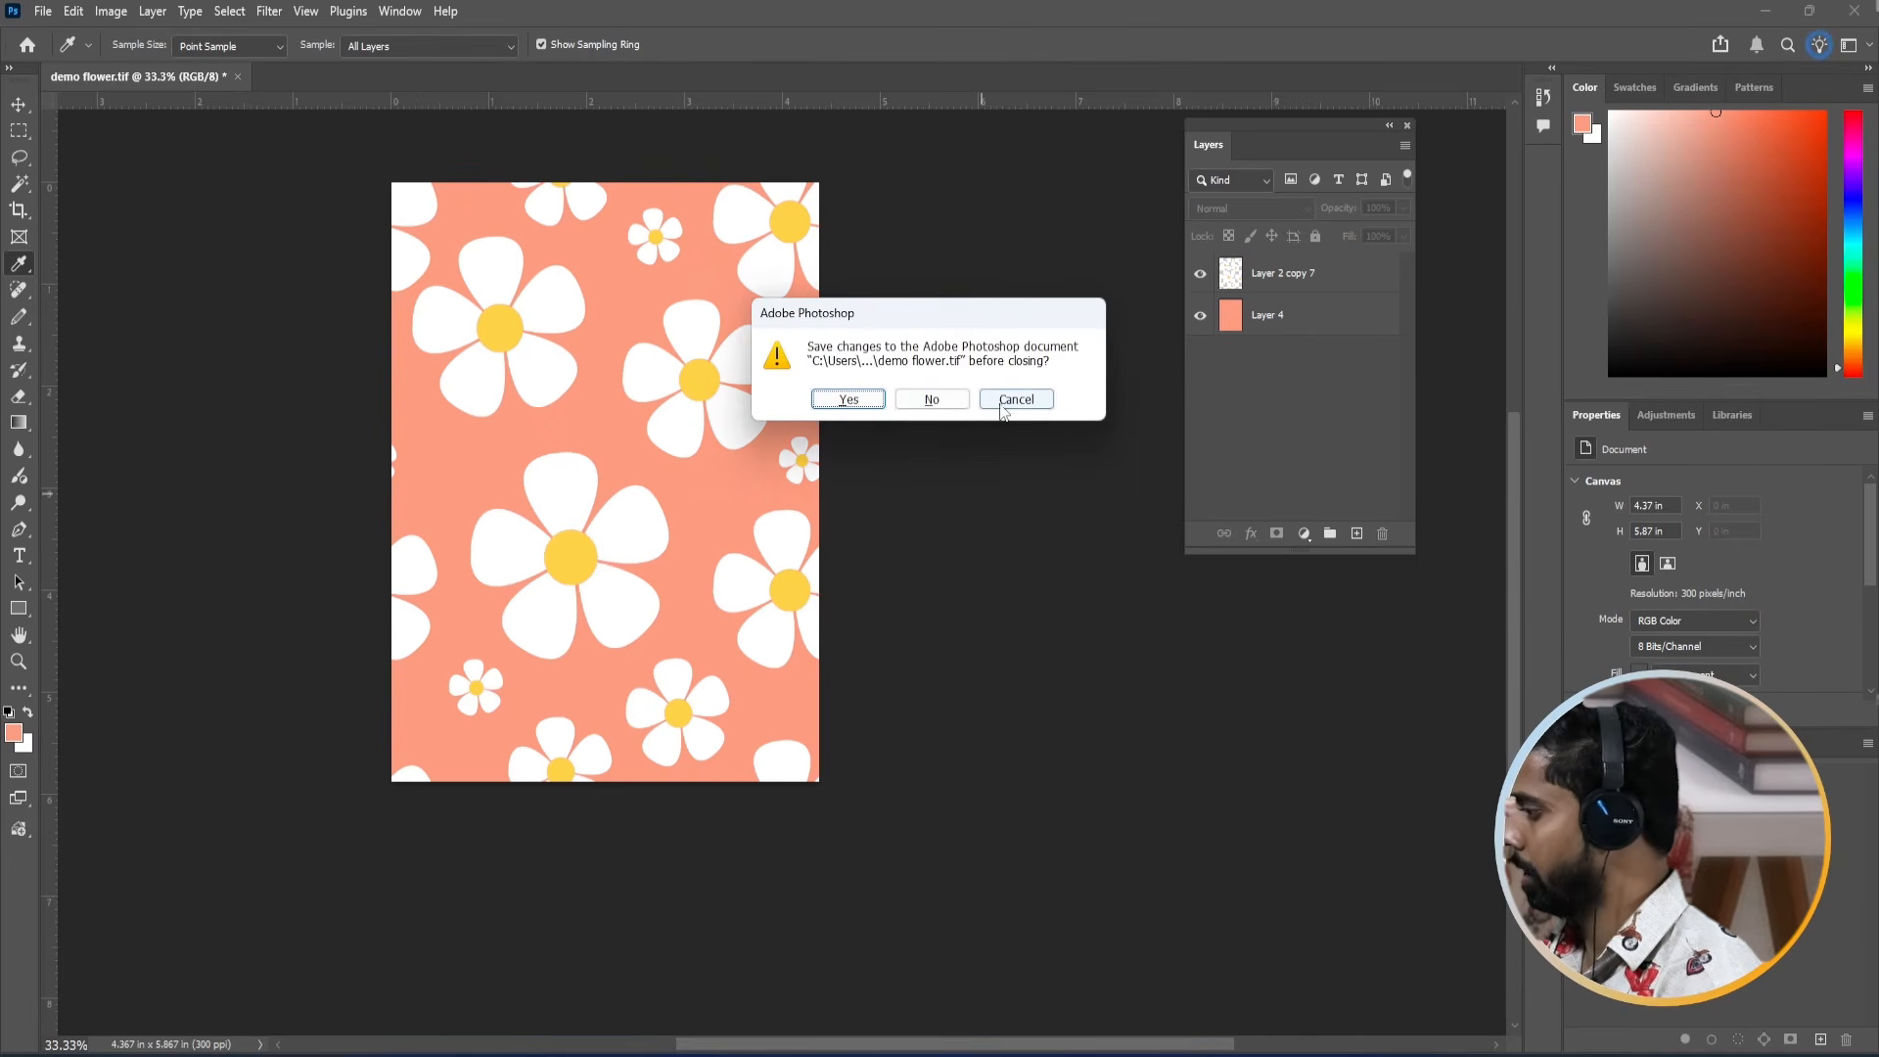
pyautogui.click(958, 405)
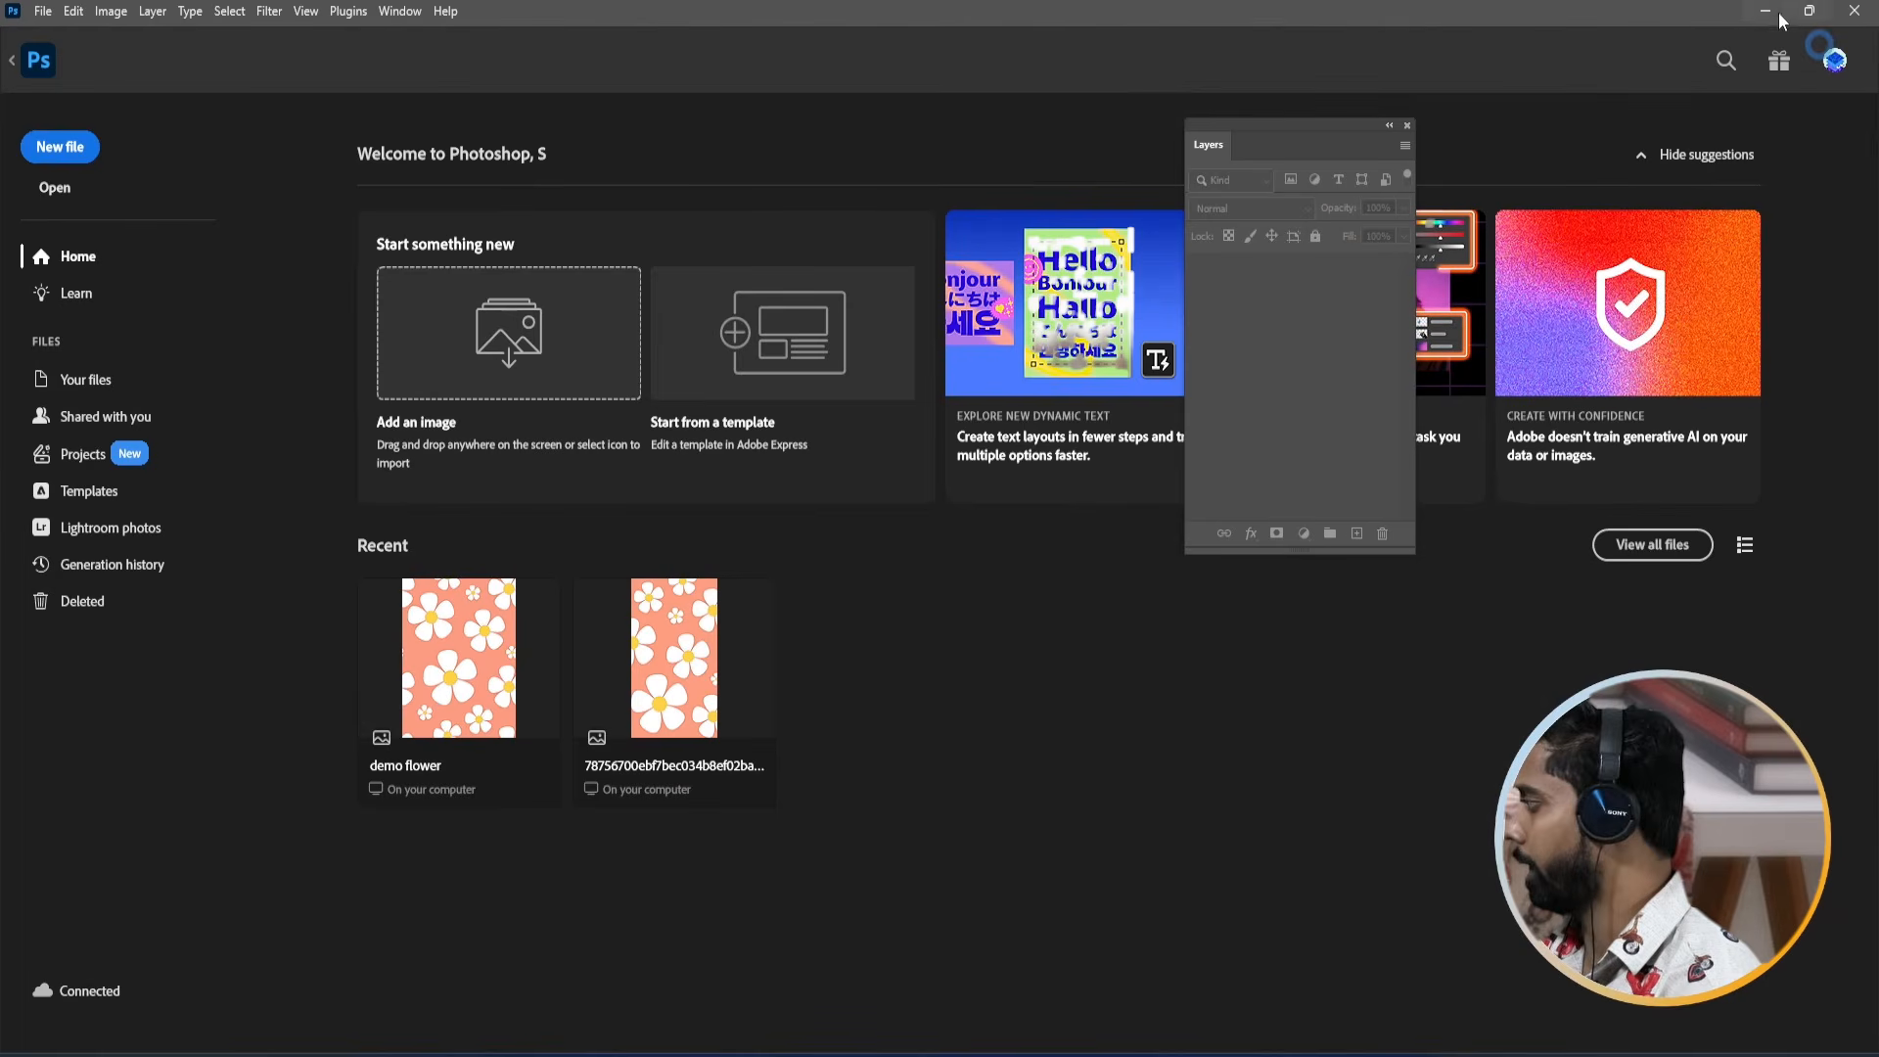
# Quit Photoshop and return to the reference flower image in the browser.
pyautogui.click(1765, 13)
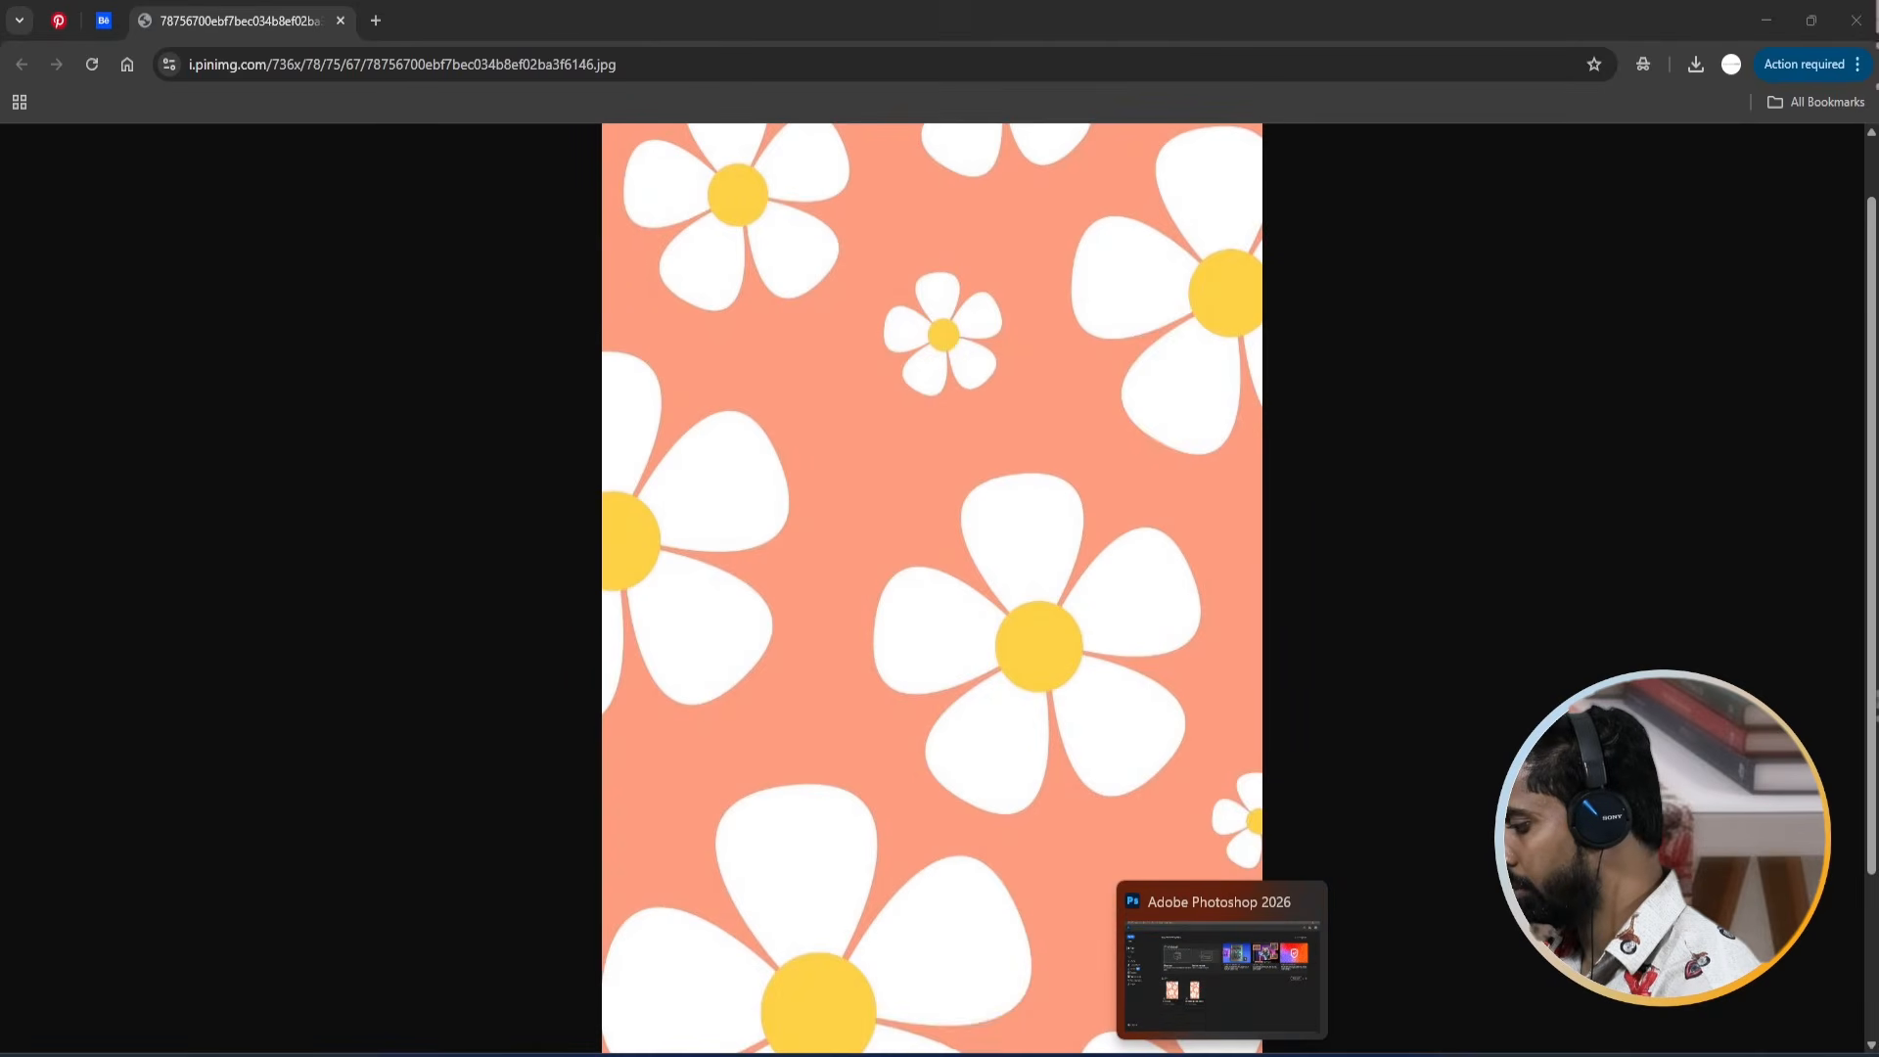
pyautogui.click(1222, 1053)
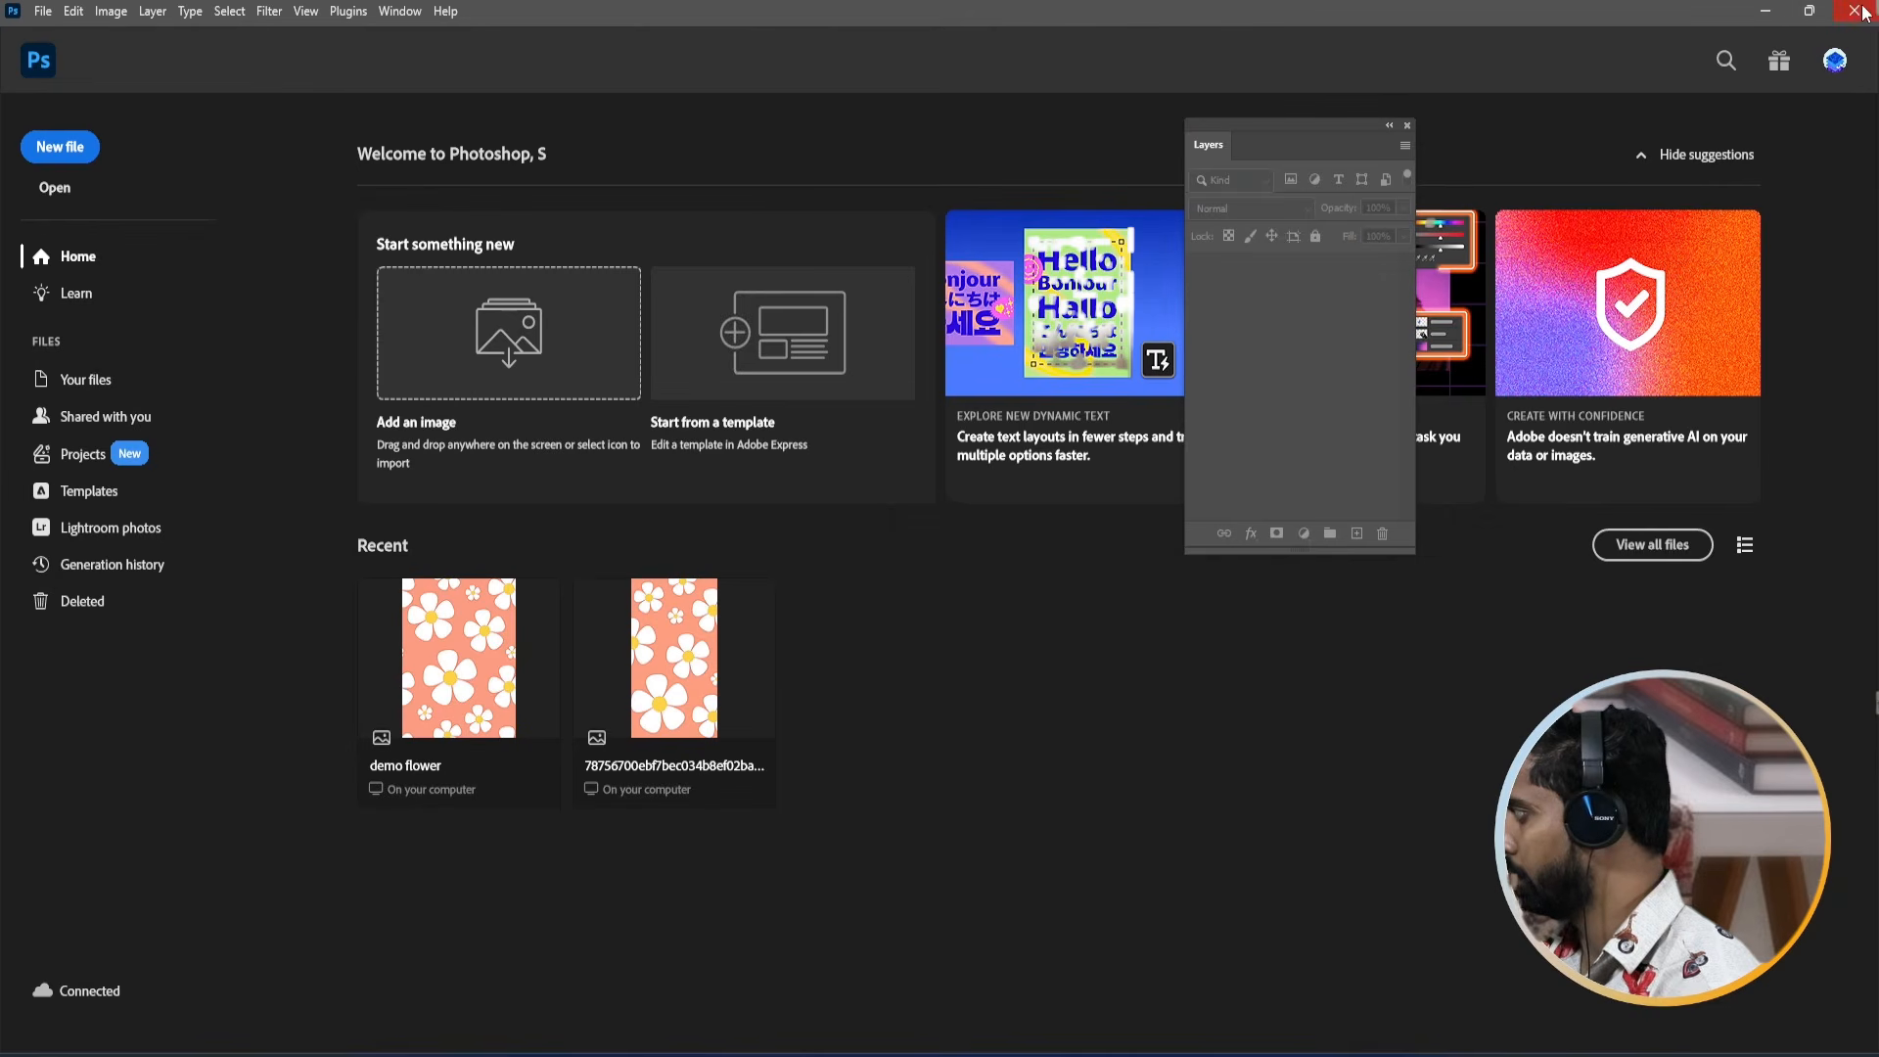
pyautogui.click(1855, 10)
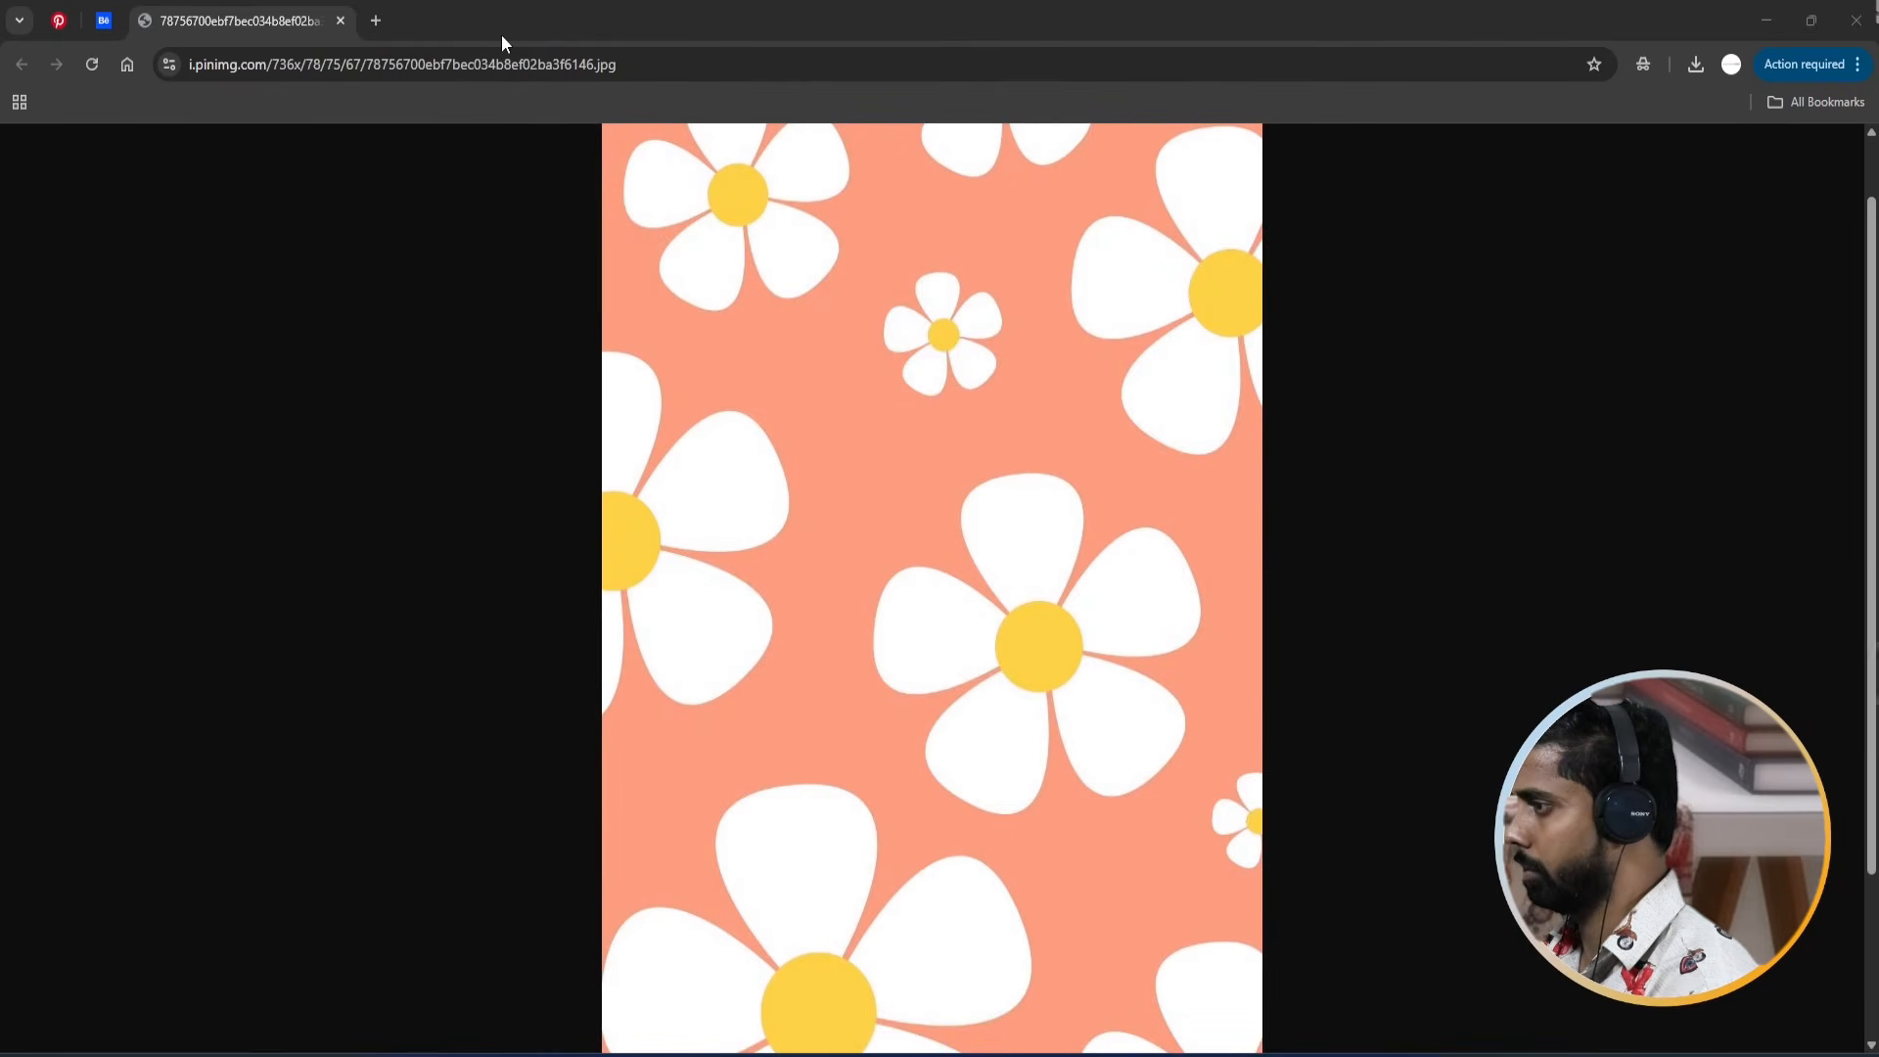
# Close the reference flower image and browse the Pinterest home feed.
pyautogui.click(339, 21)
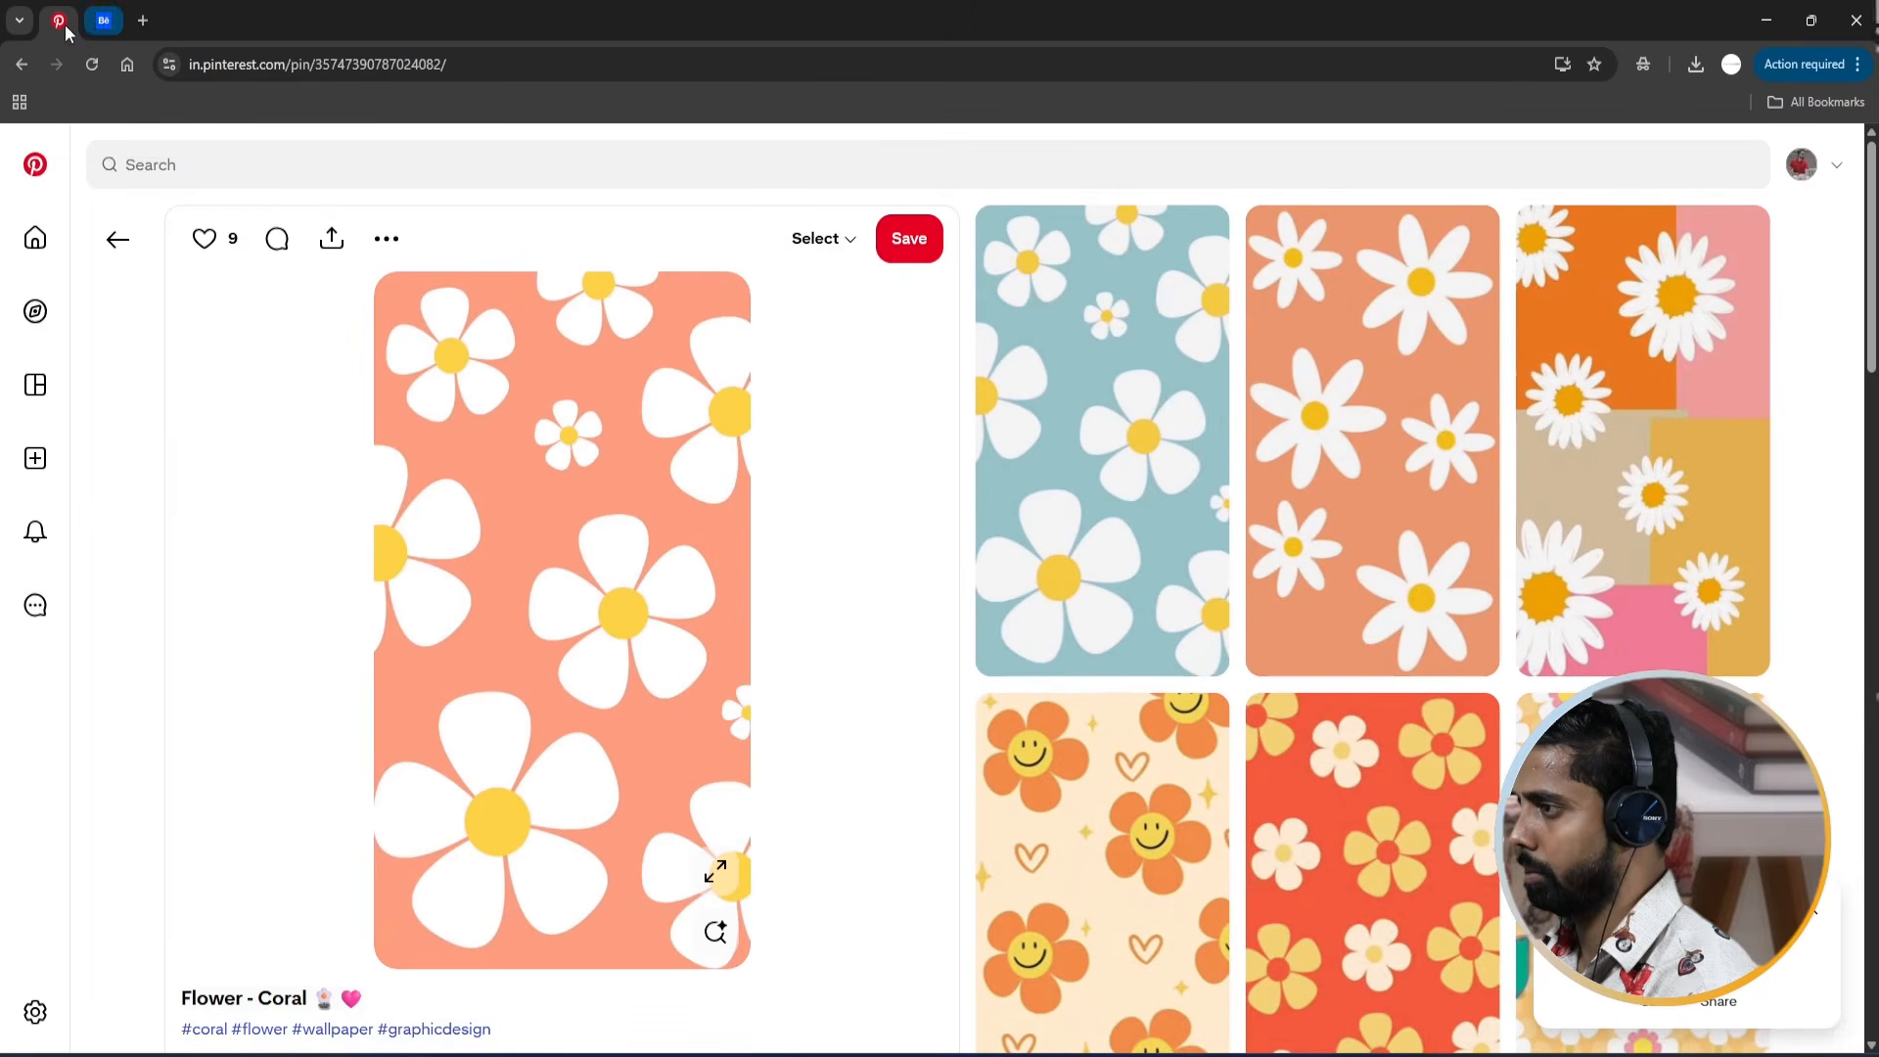
pyautogui.click(115, 242)
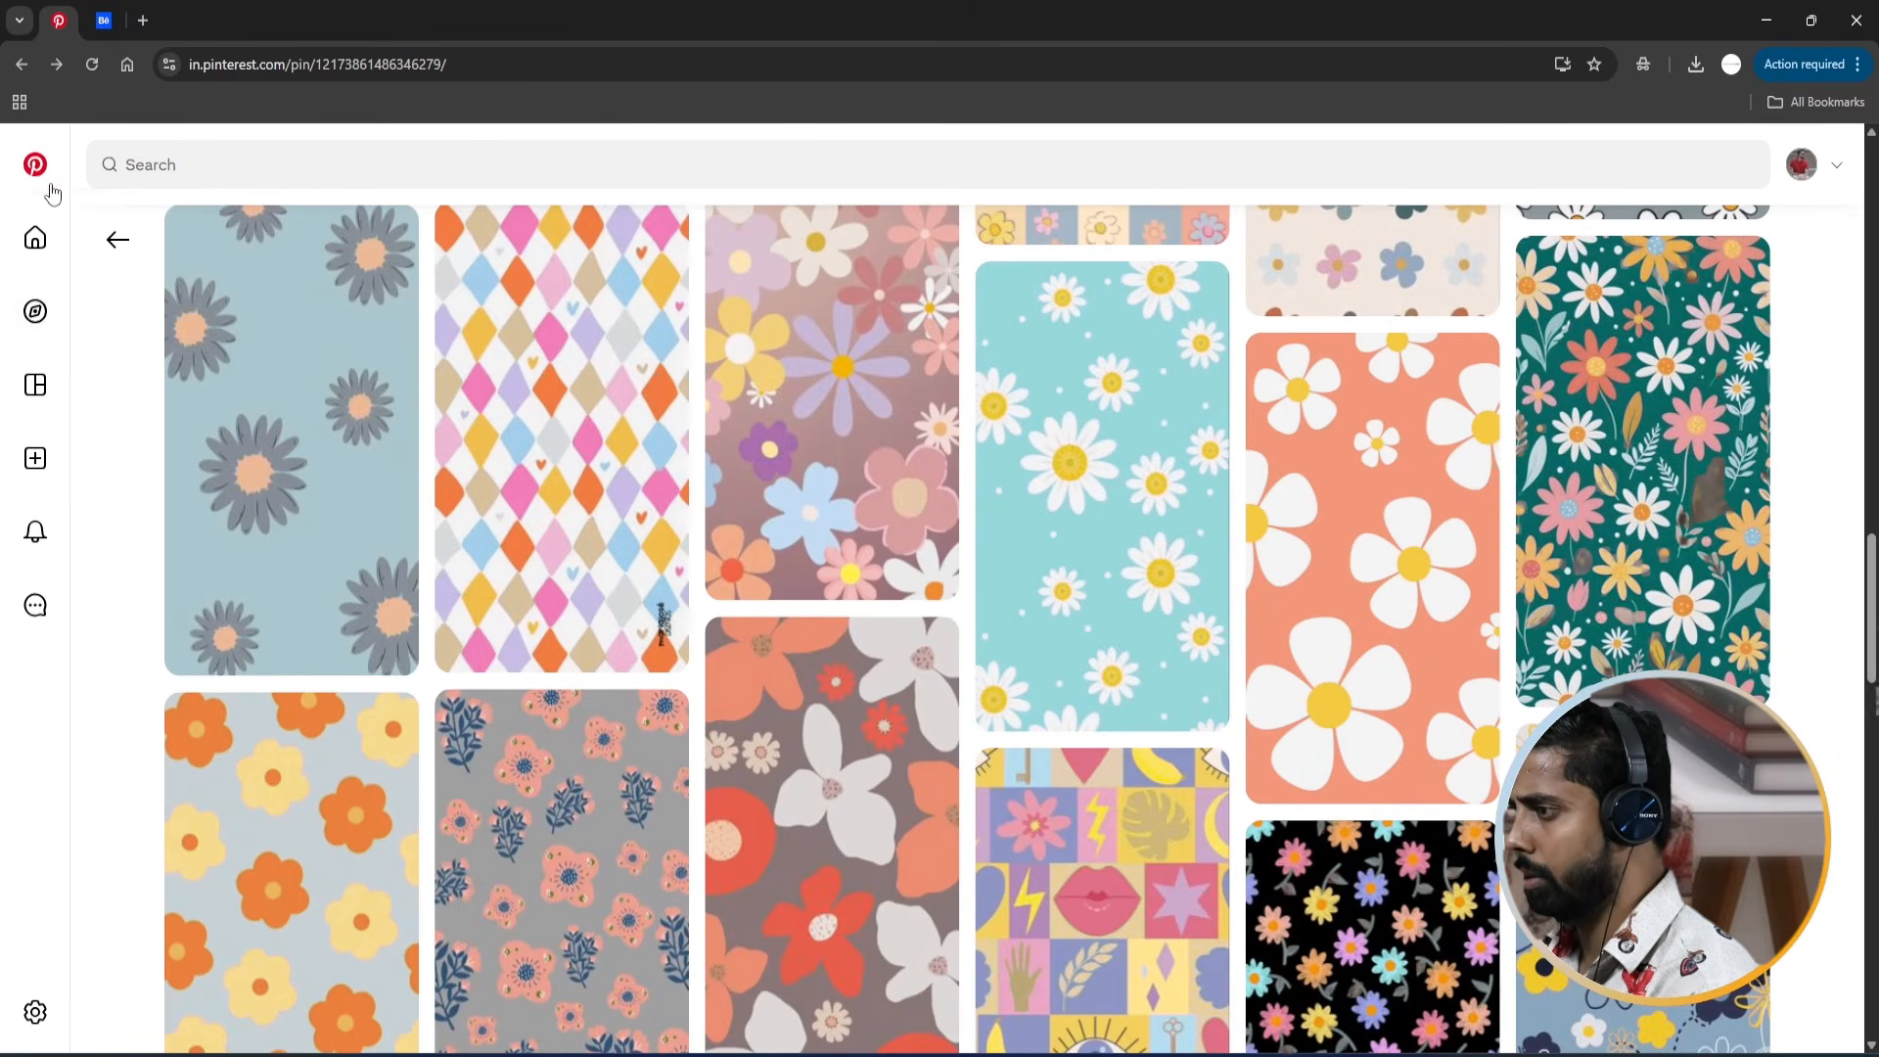
pyautogui.click(51, 192)
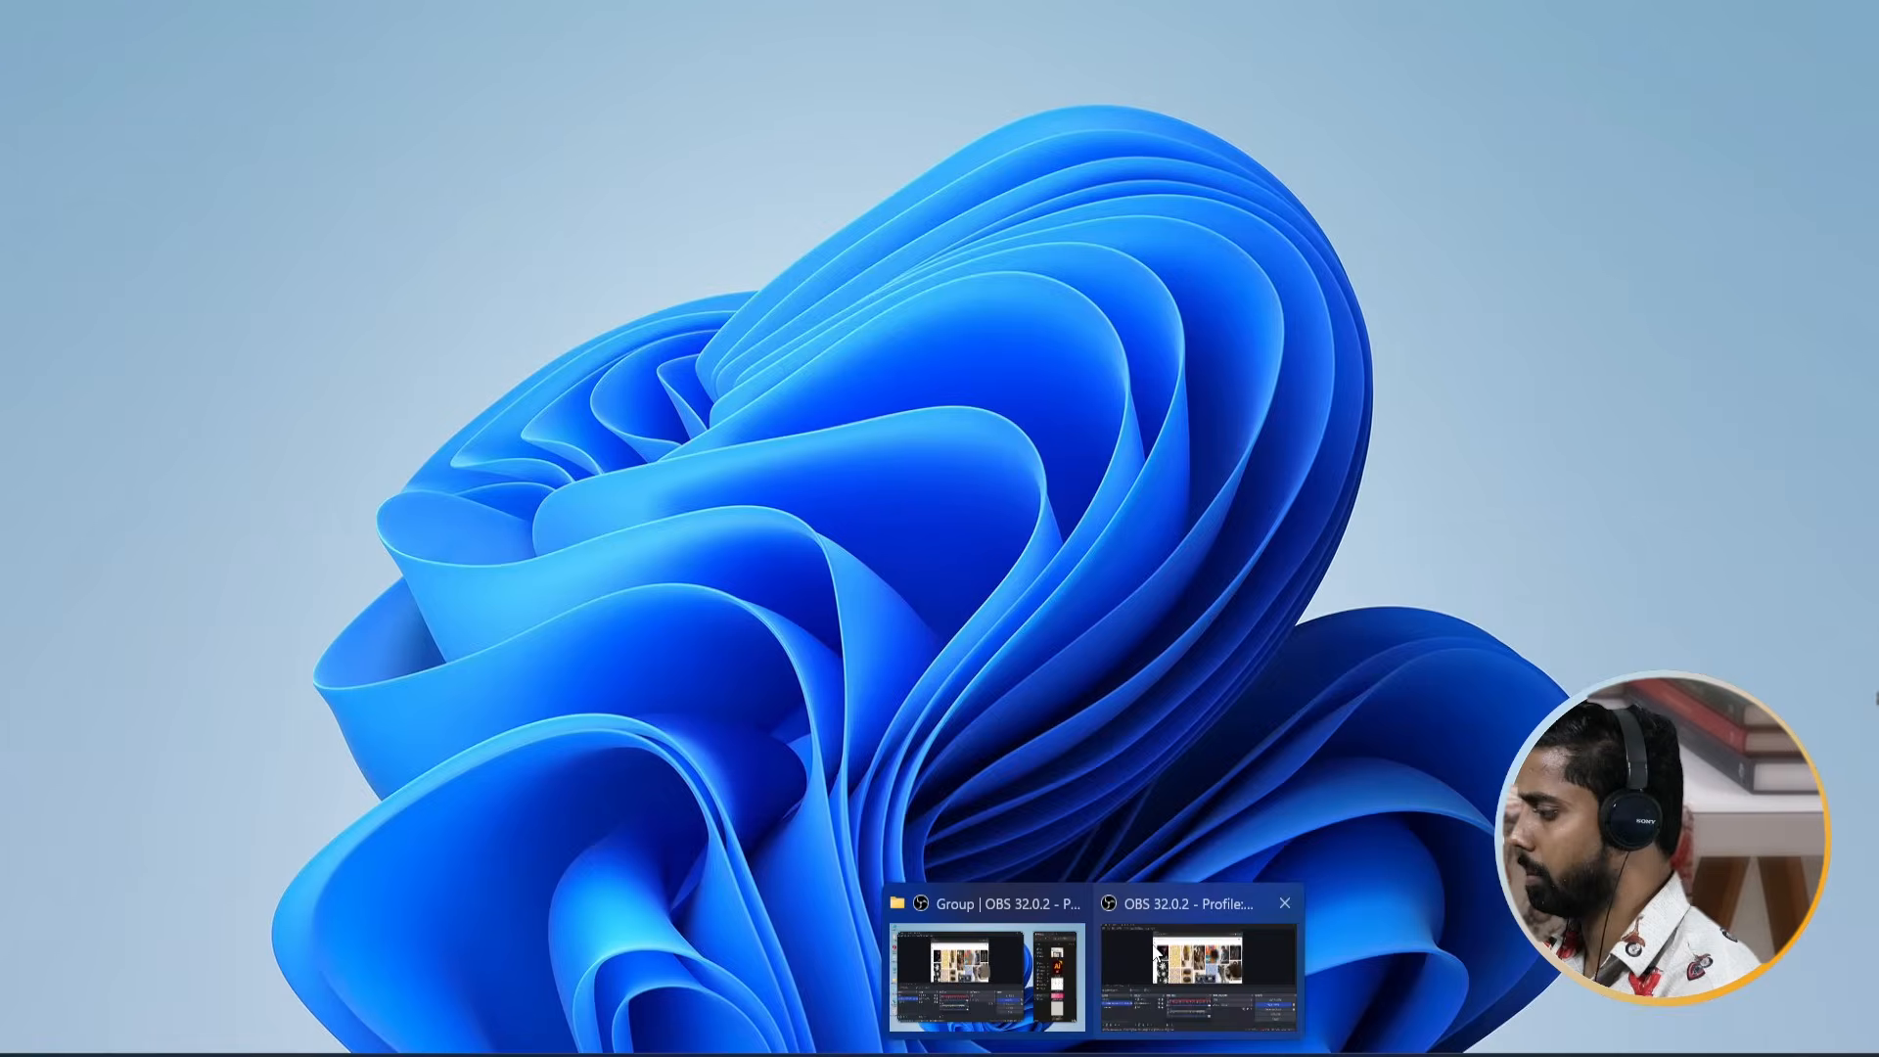
pyautogui.scroll(-4, 1248, 529)
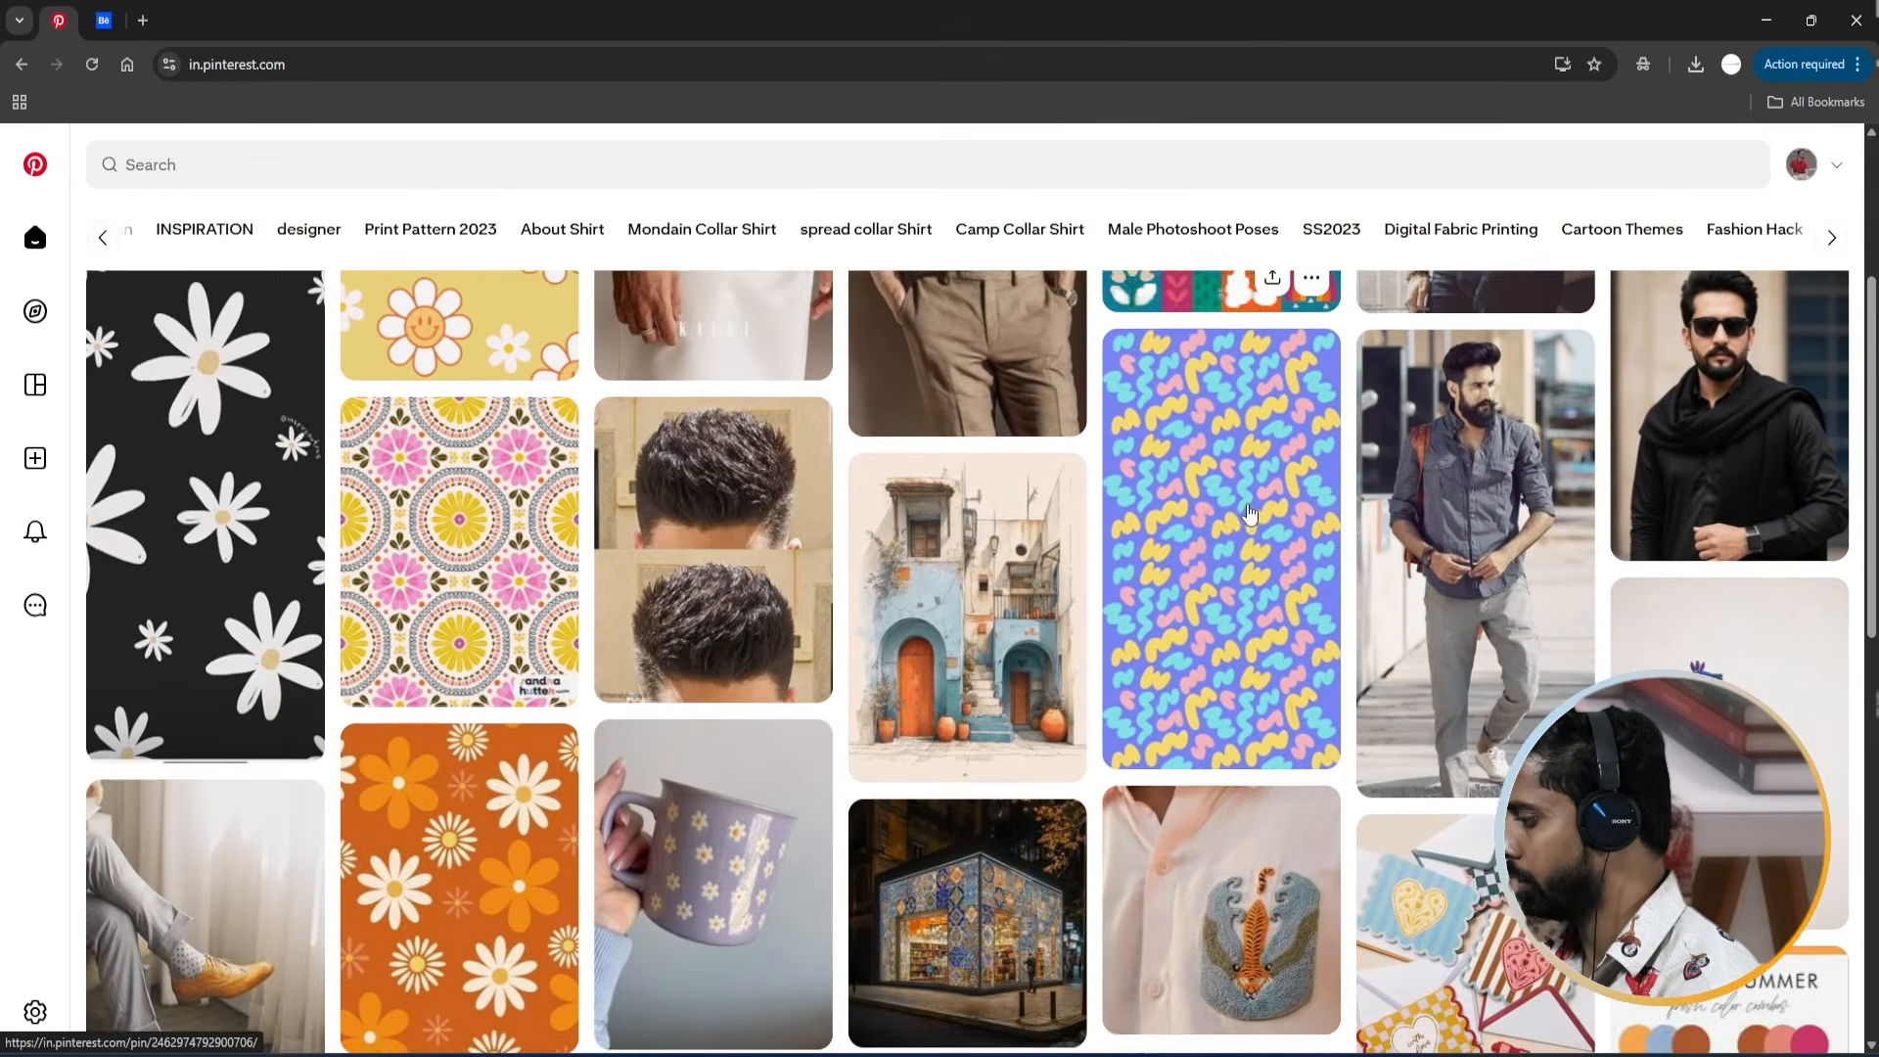
pyautogui.scroll(-8, 1222, 551)
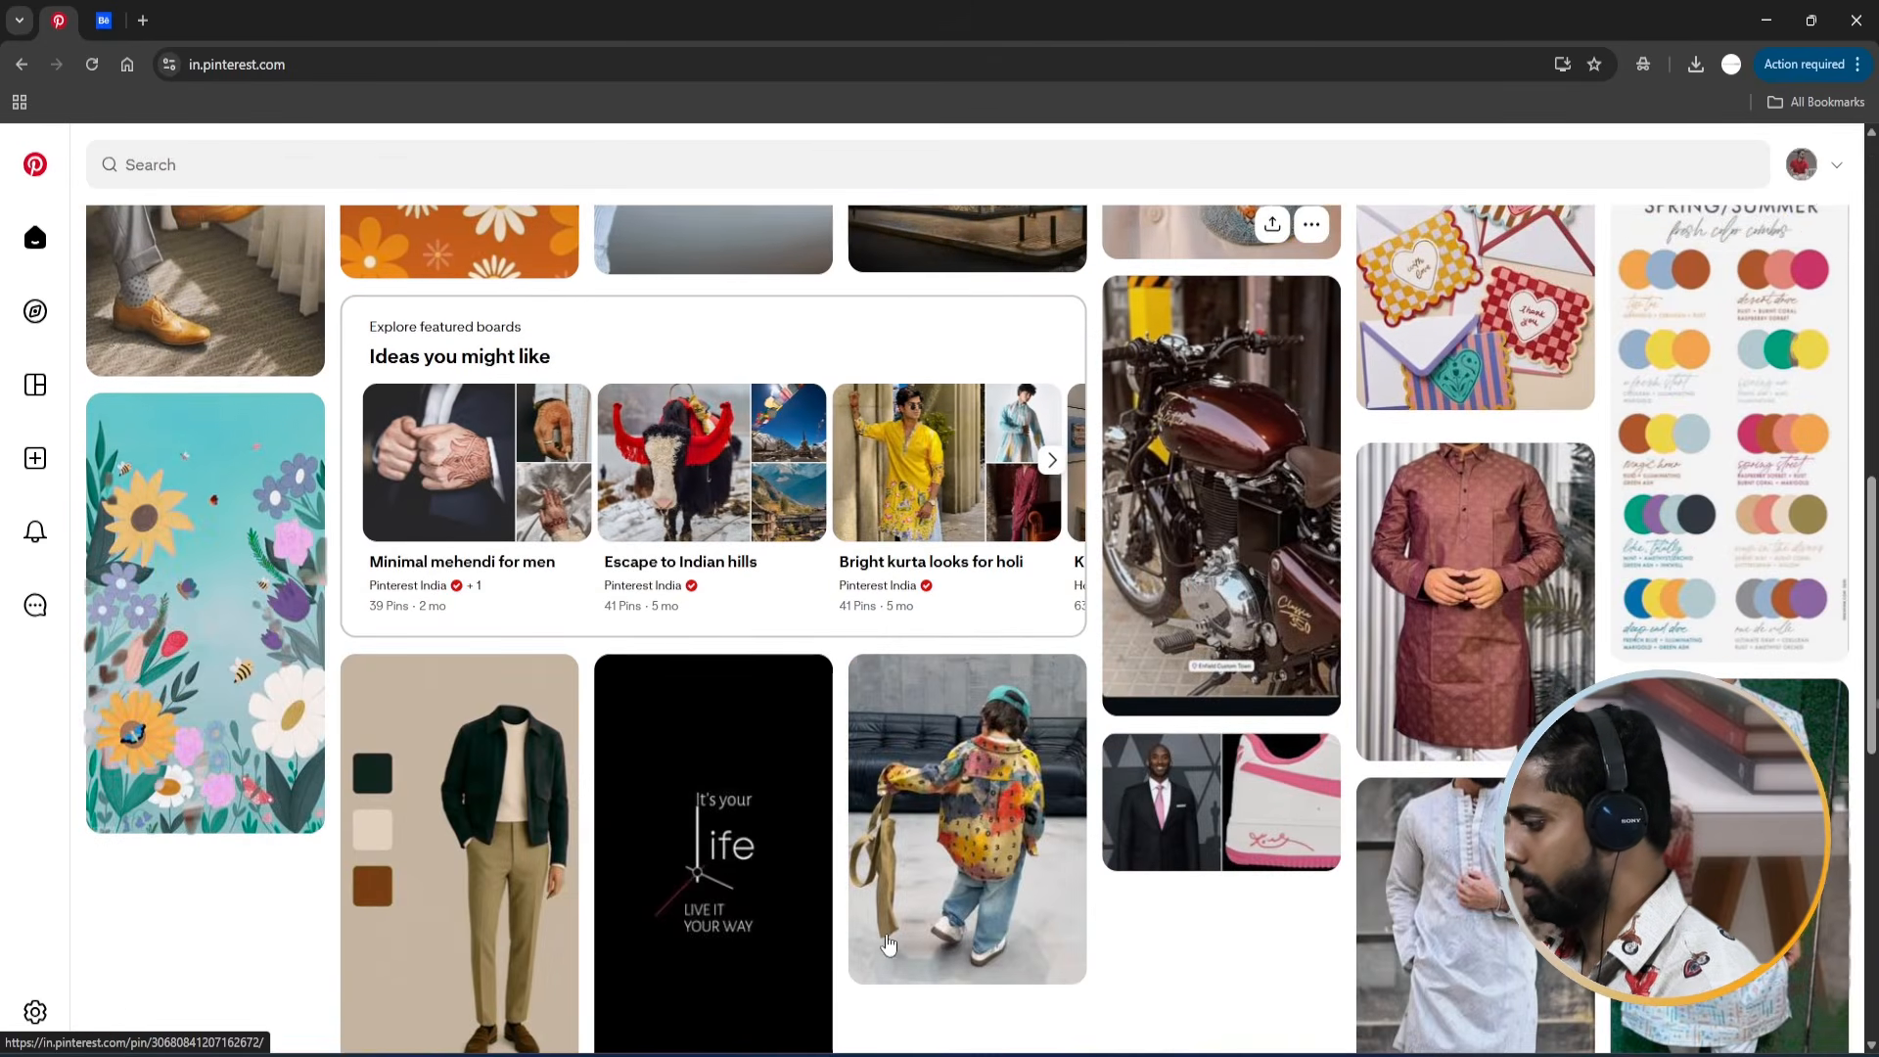
# Minimize the browser to return to the desktop.
pyautogui.moveTo(1135, 1054)
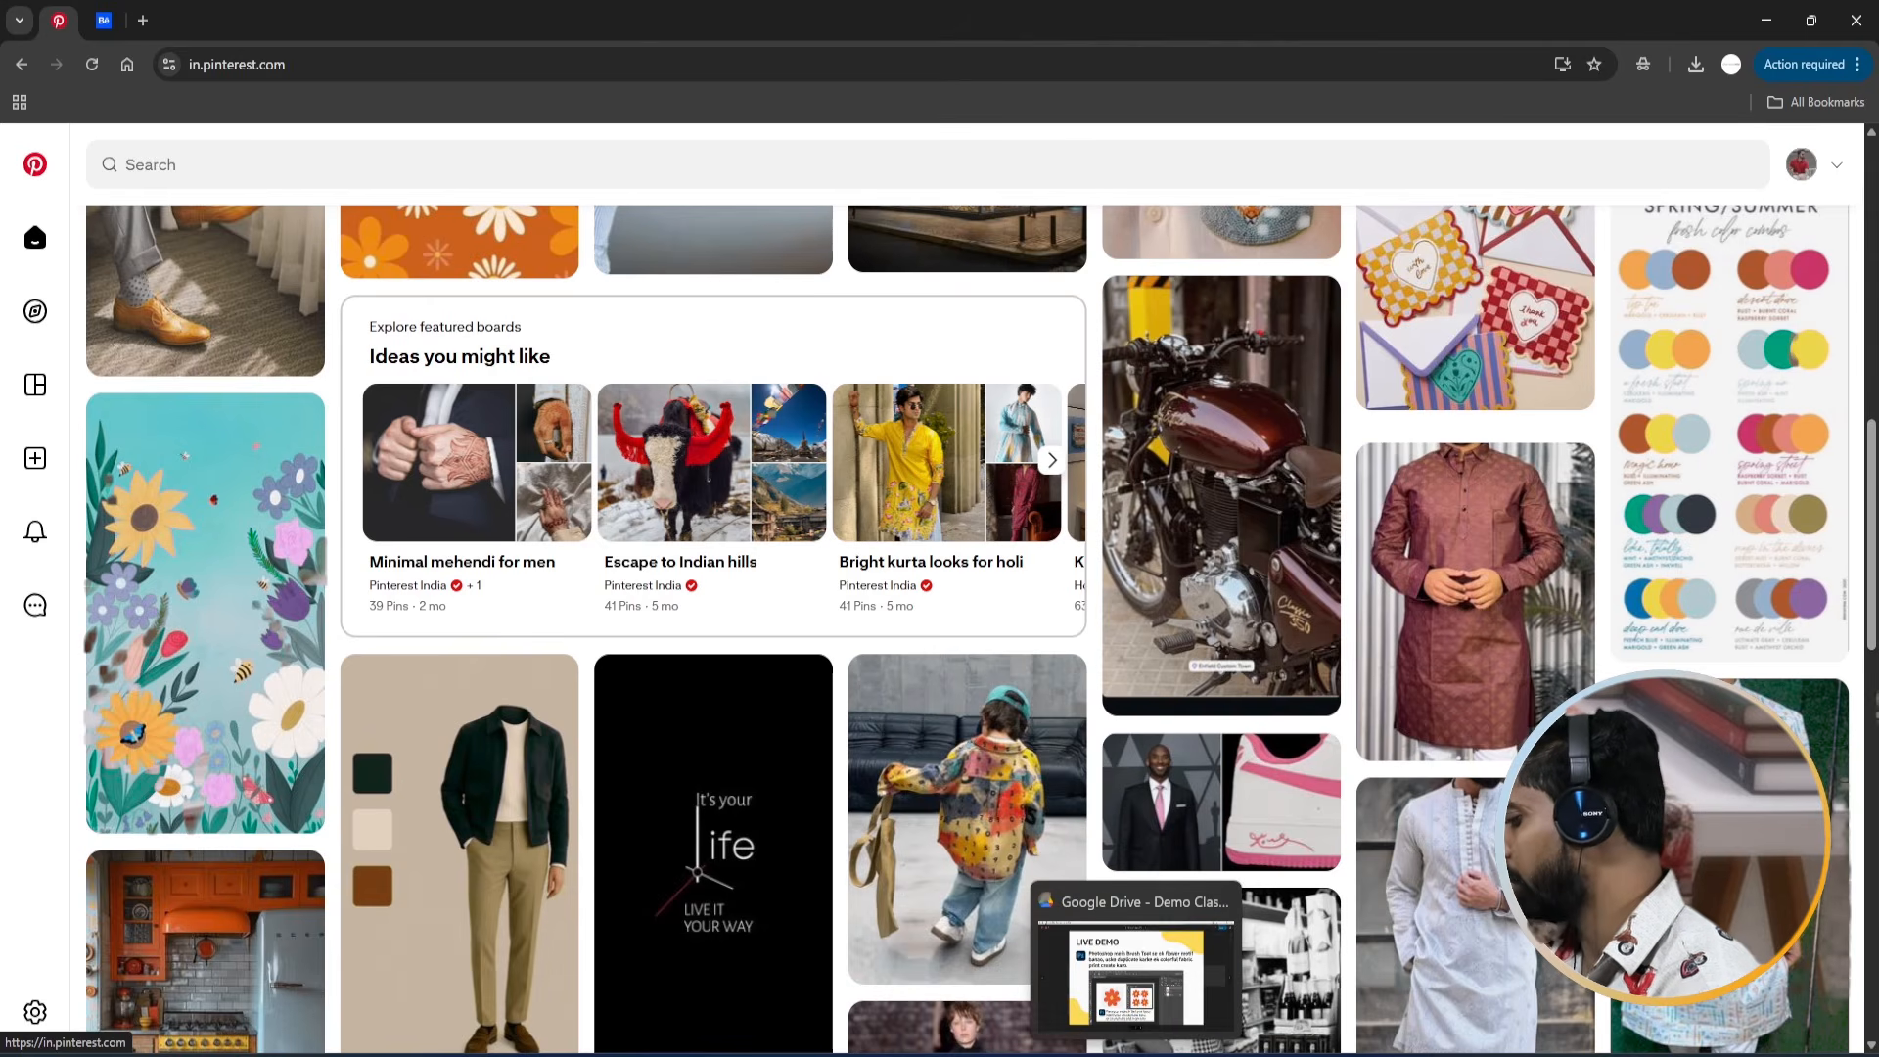
pyautogui.click(1765, 19)
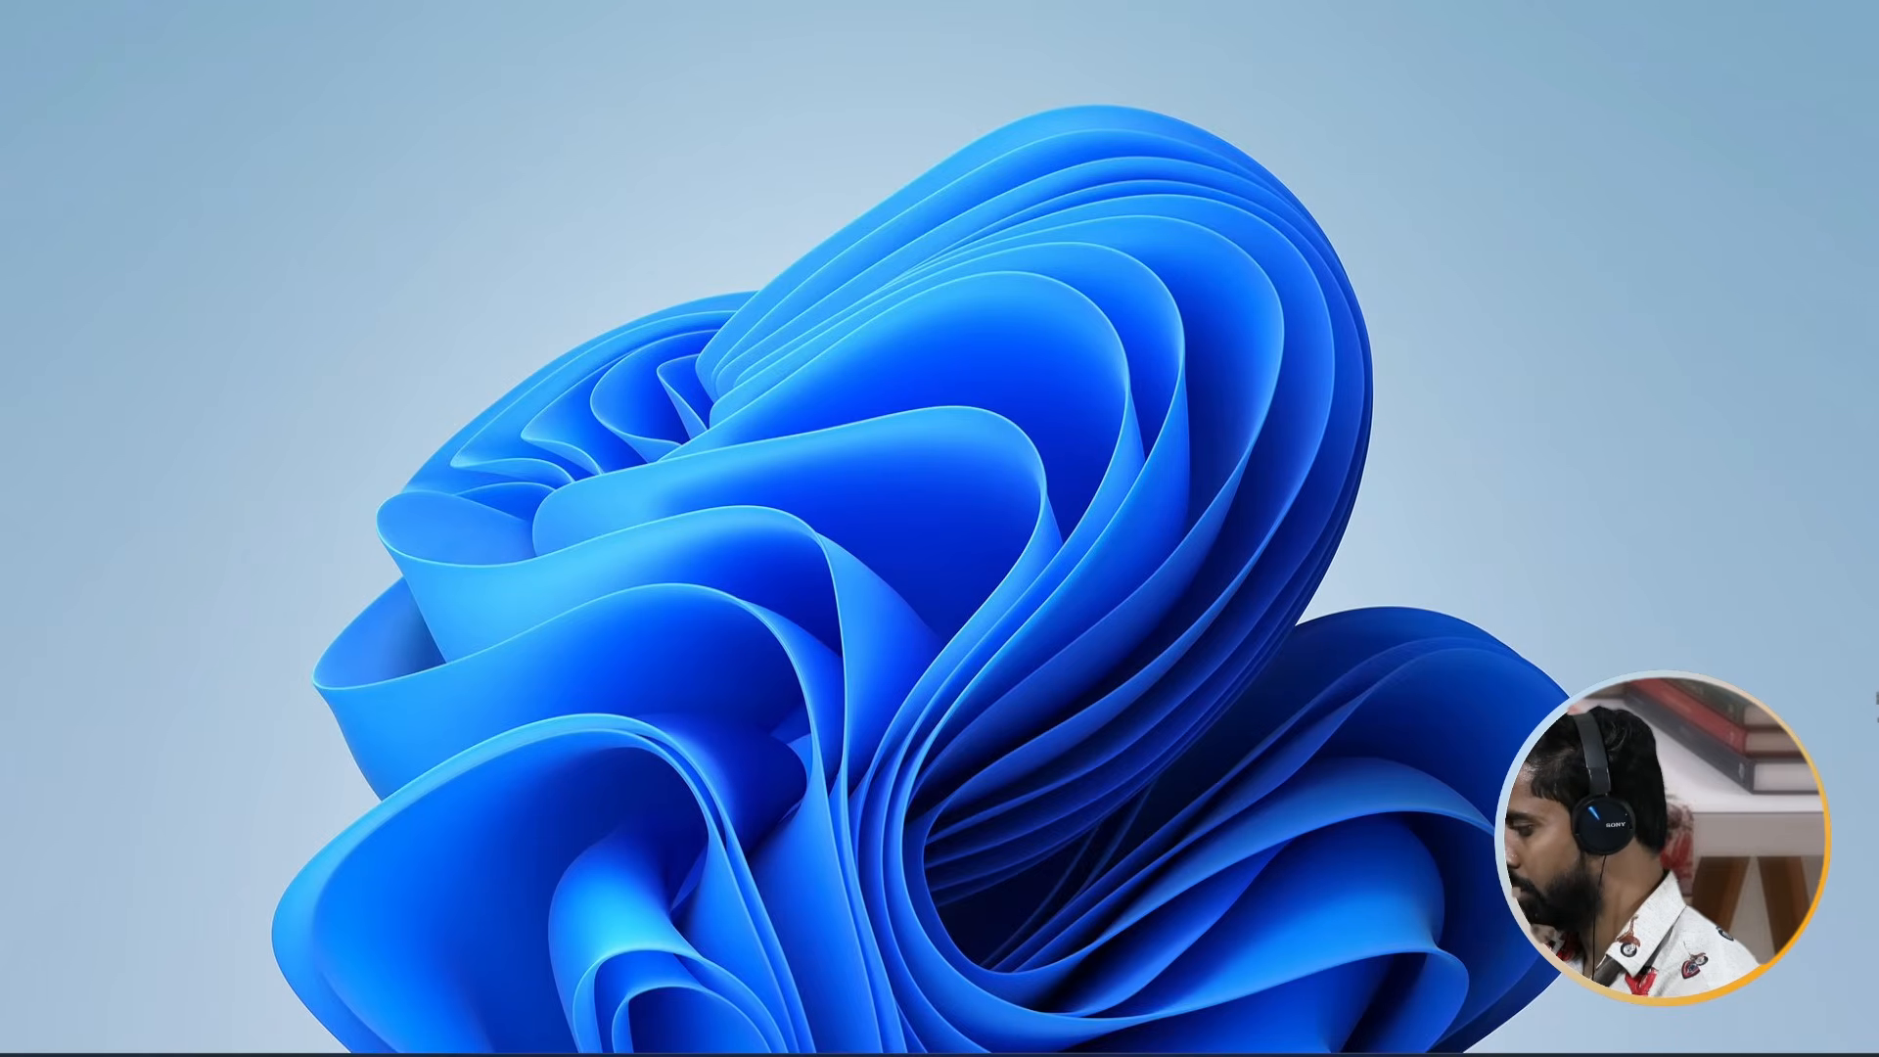
pyautogui.moveTo(1266, 1052)
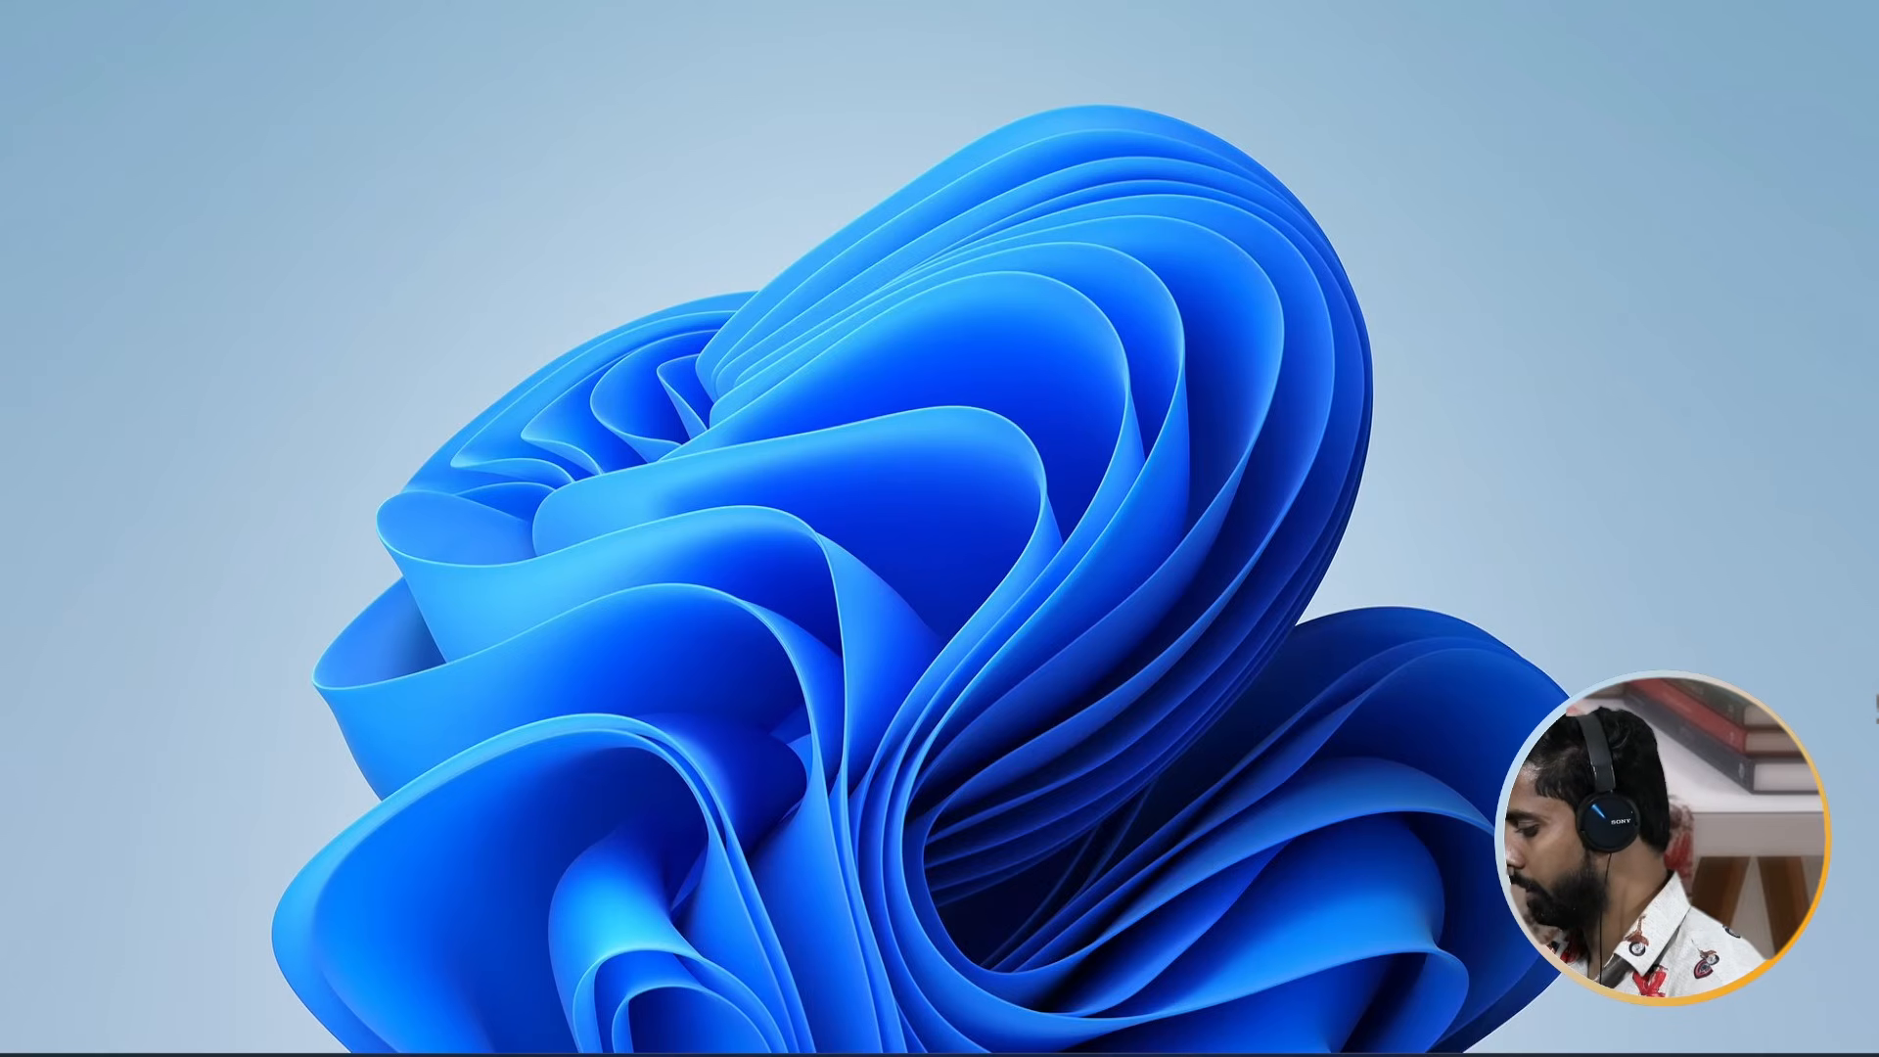
pyautogui.moveTo(1093, 1054)
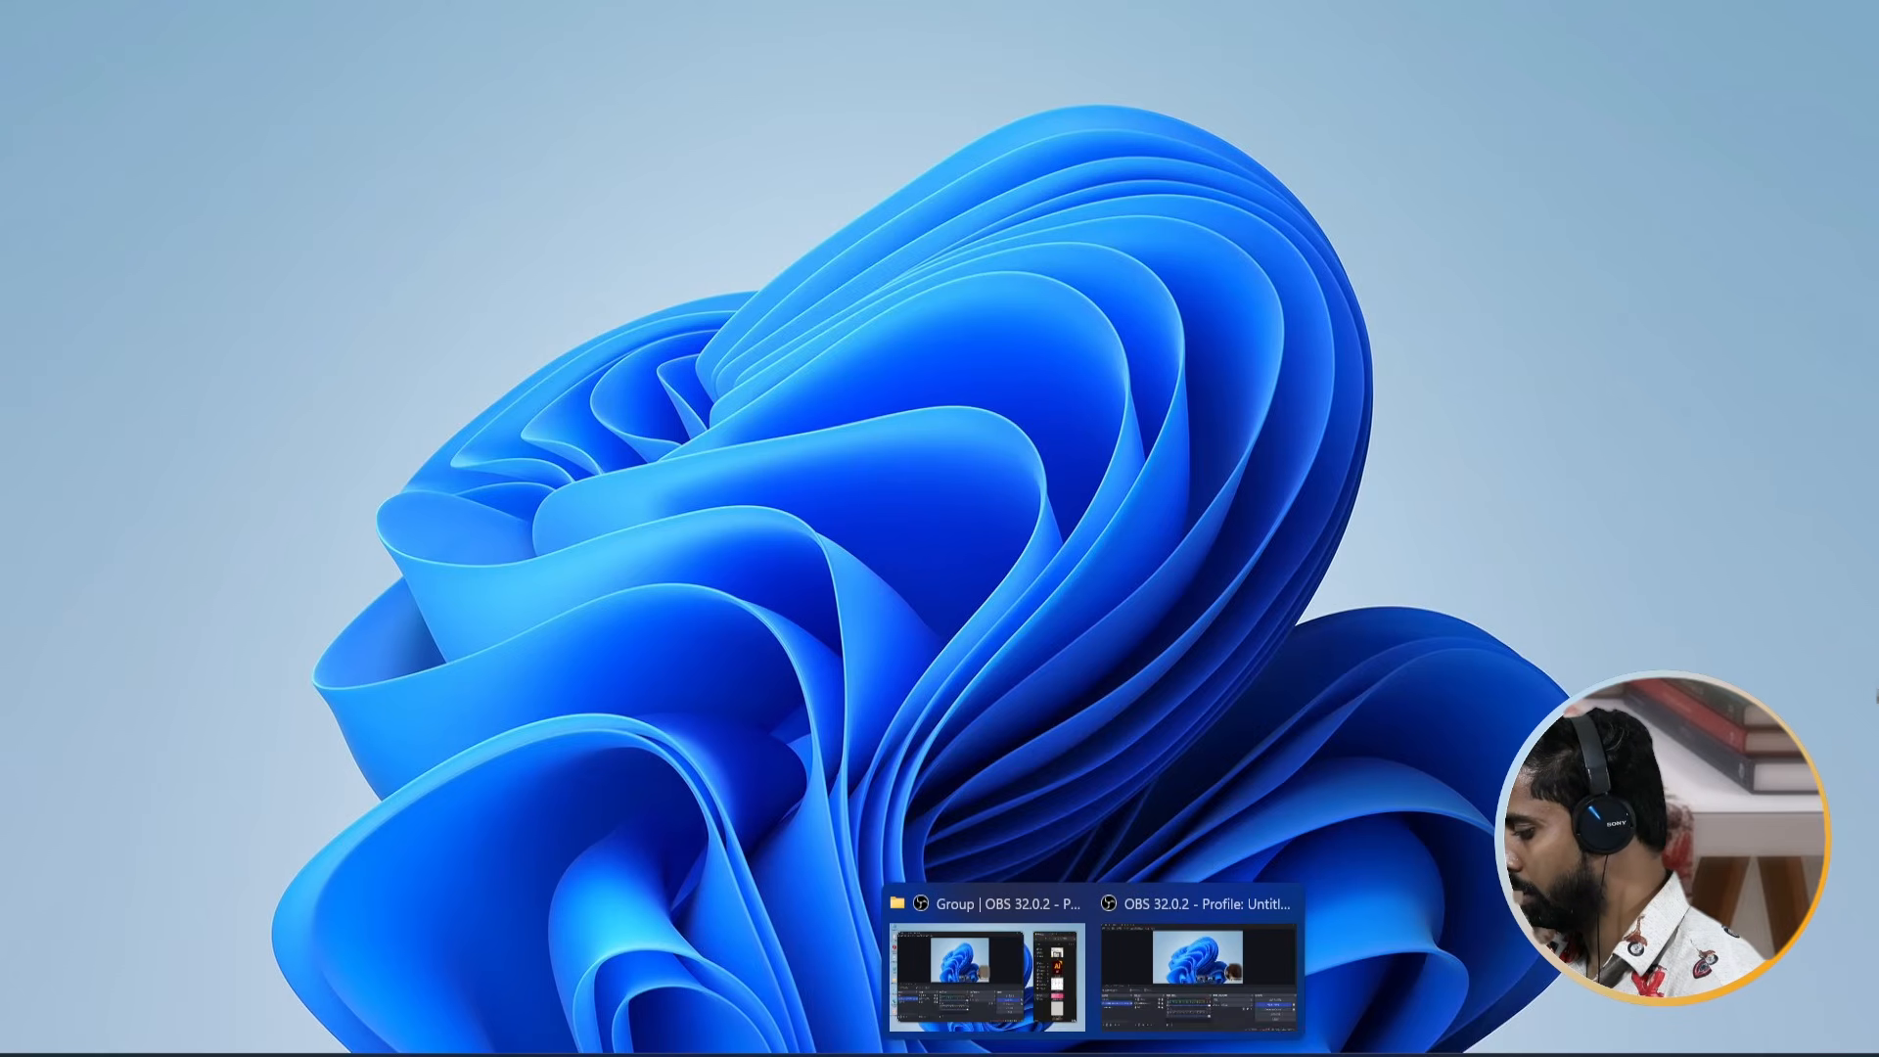
pyautogui.click(910, 1054)
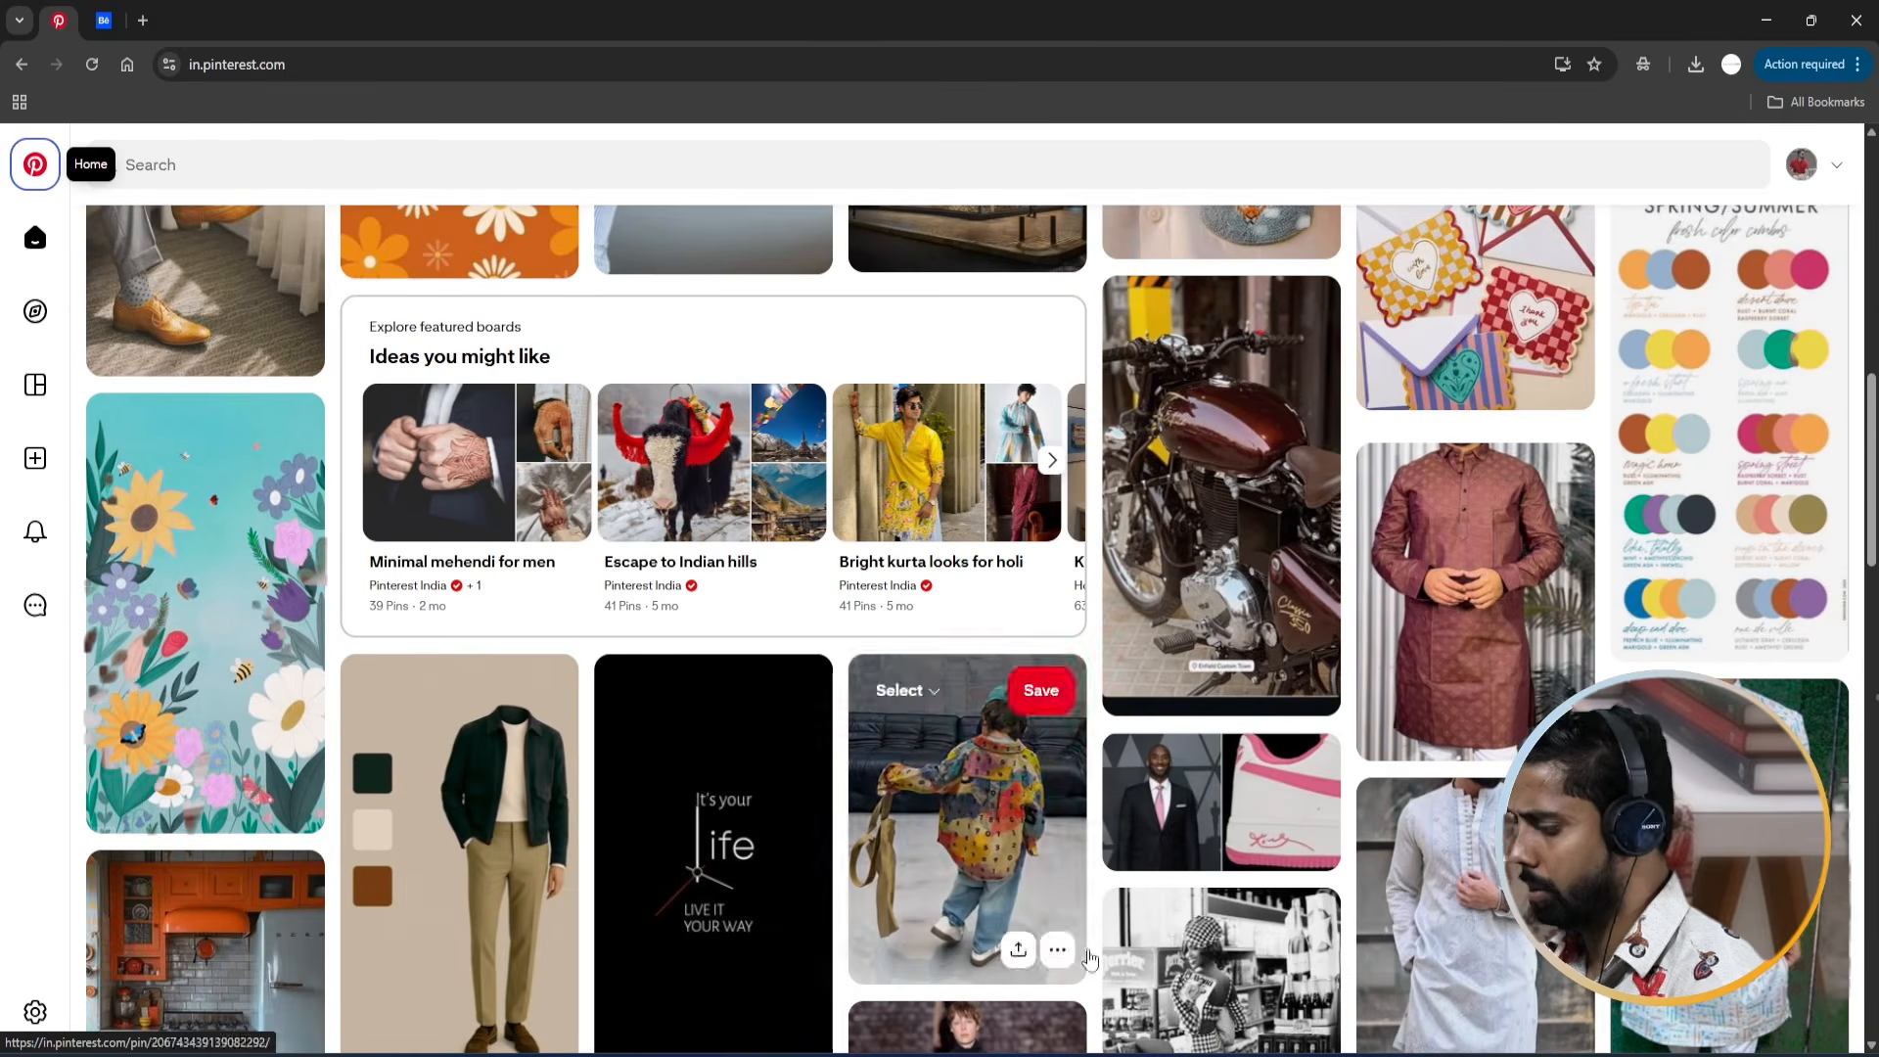
pyautogui.click(1770, 20)
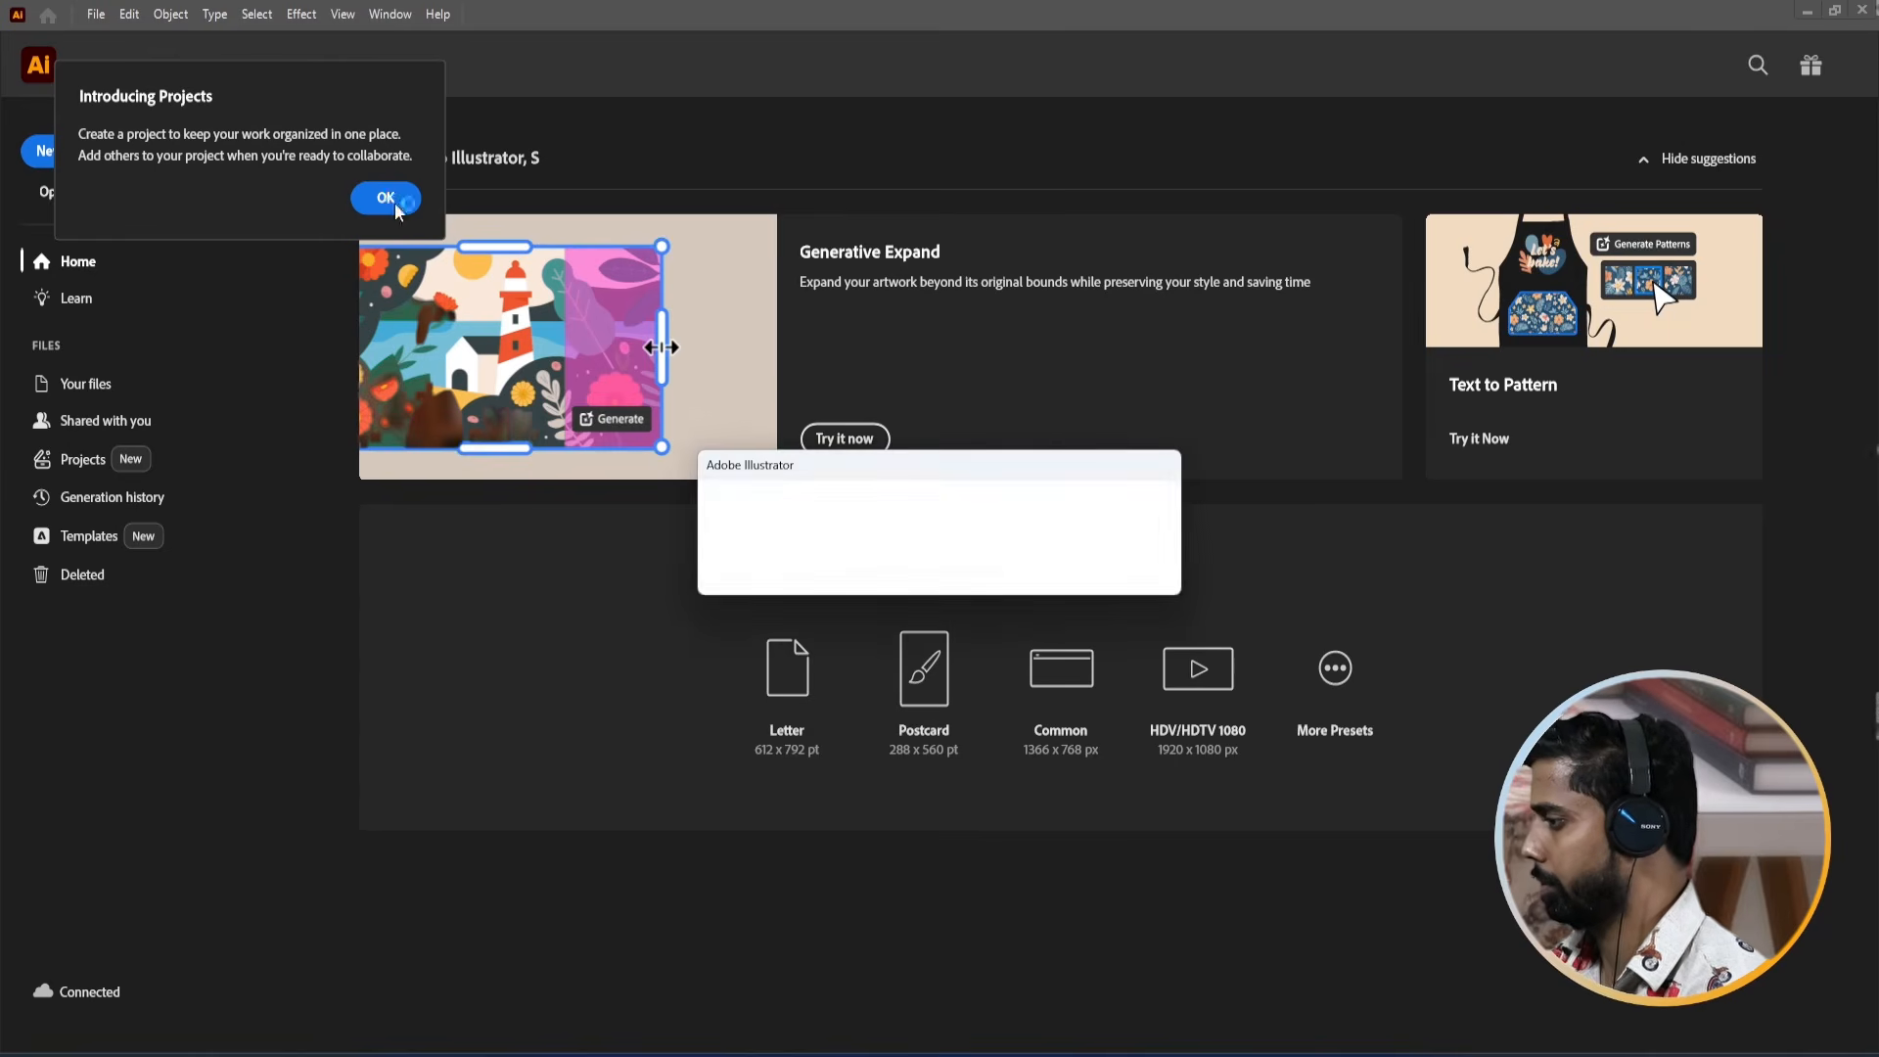
# Finish opening flat sketch.ai in Illustrator, ignoring its missing linked images, and dismiss the What's new window.
pyautogui.click(1045, 575)
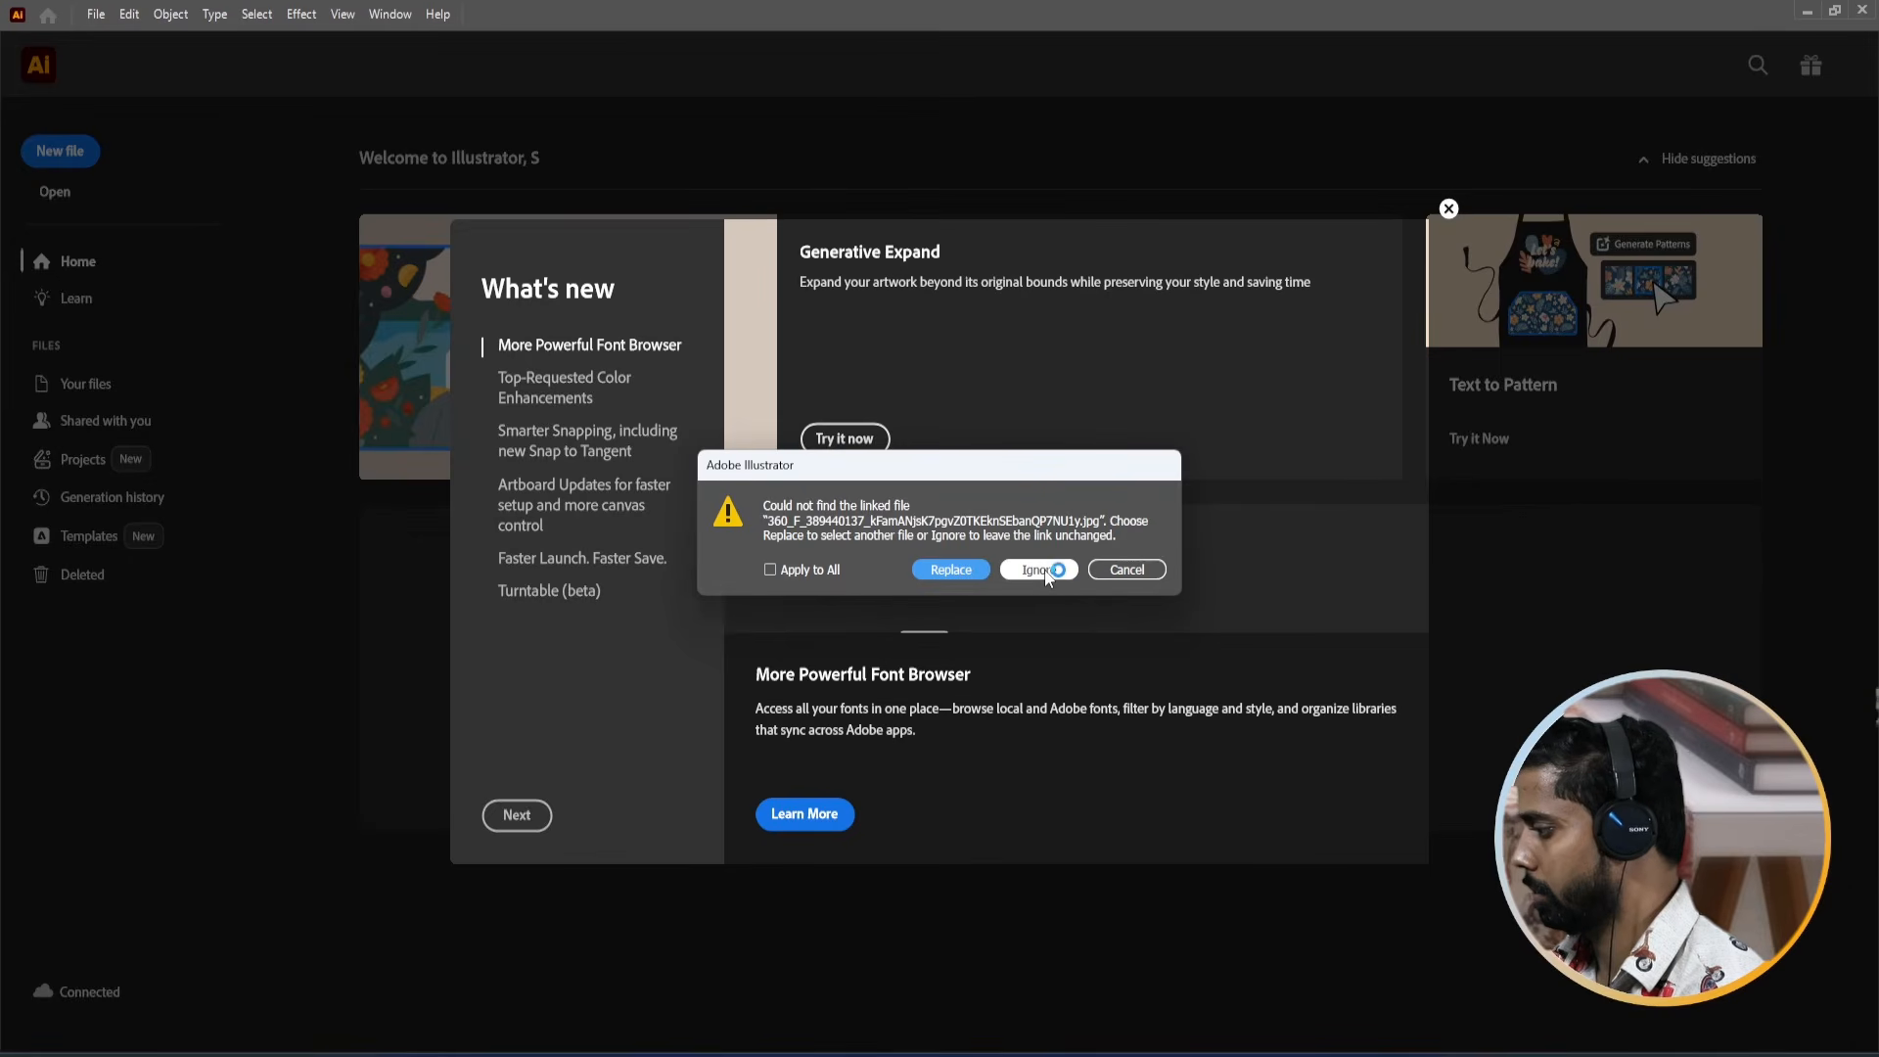
pyautogui.click(1043, 569)
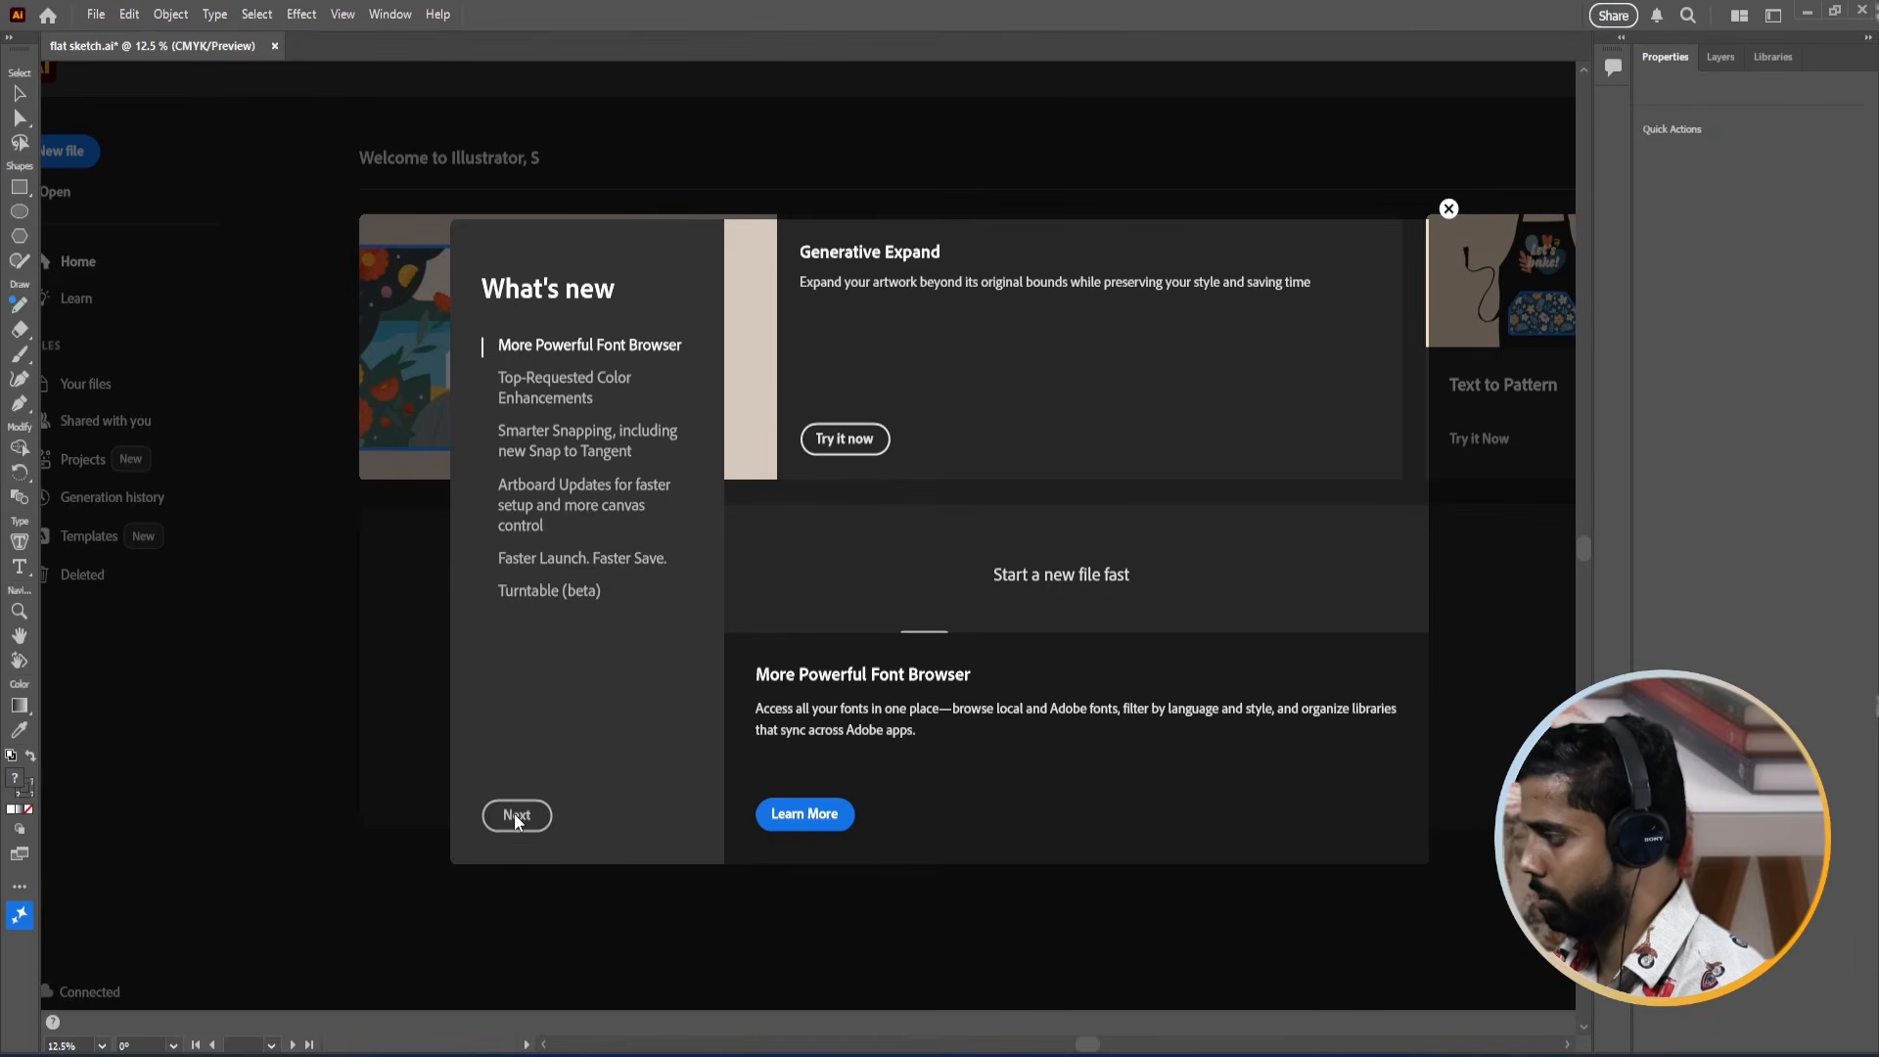
pyautogui.click(1448, 209)
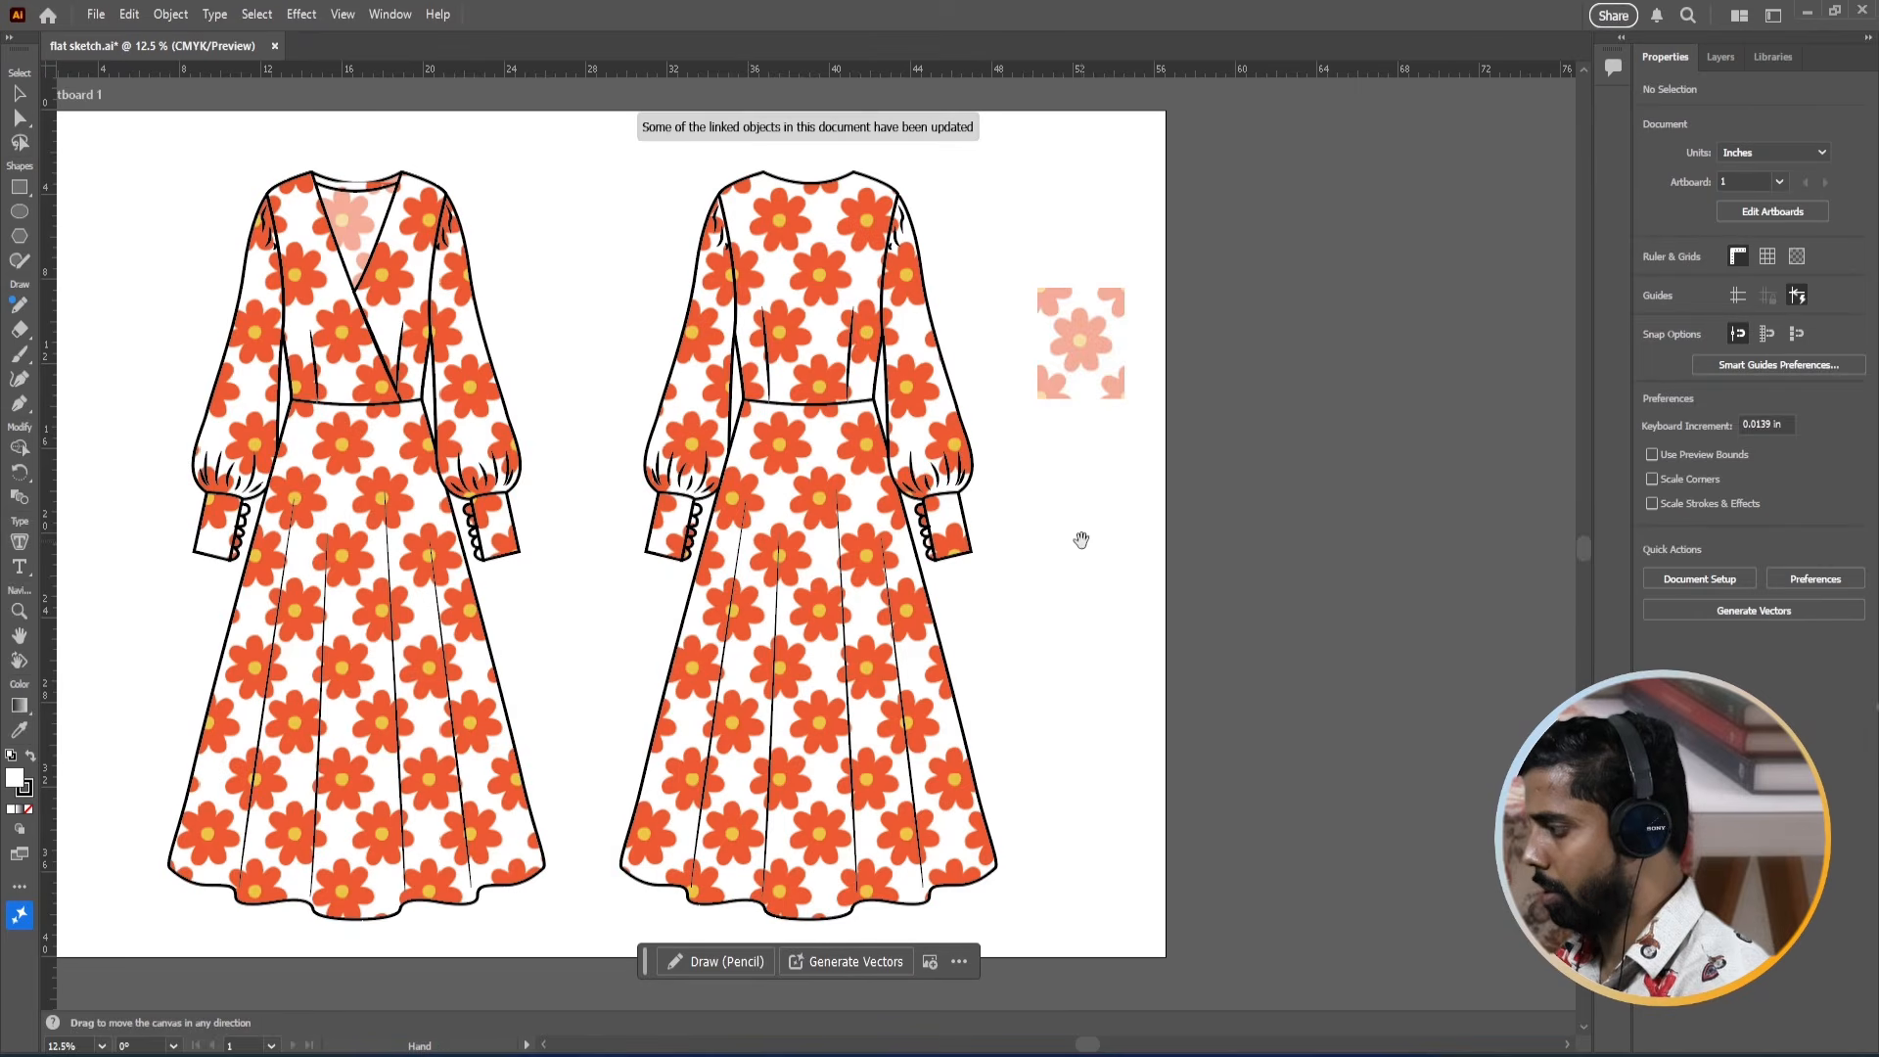
# Delete the old floral tile image beside the back view of the dress.
pyautogui.moveTo(1081, 536); pyautogui.dragTo(1217, 565)
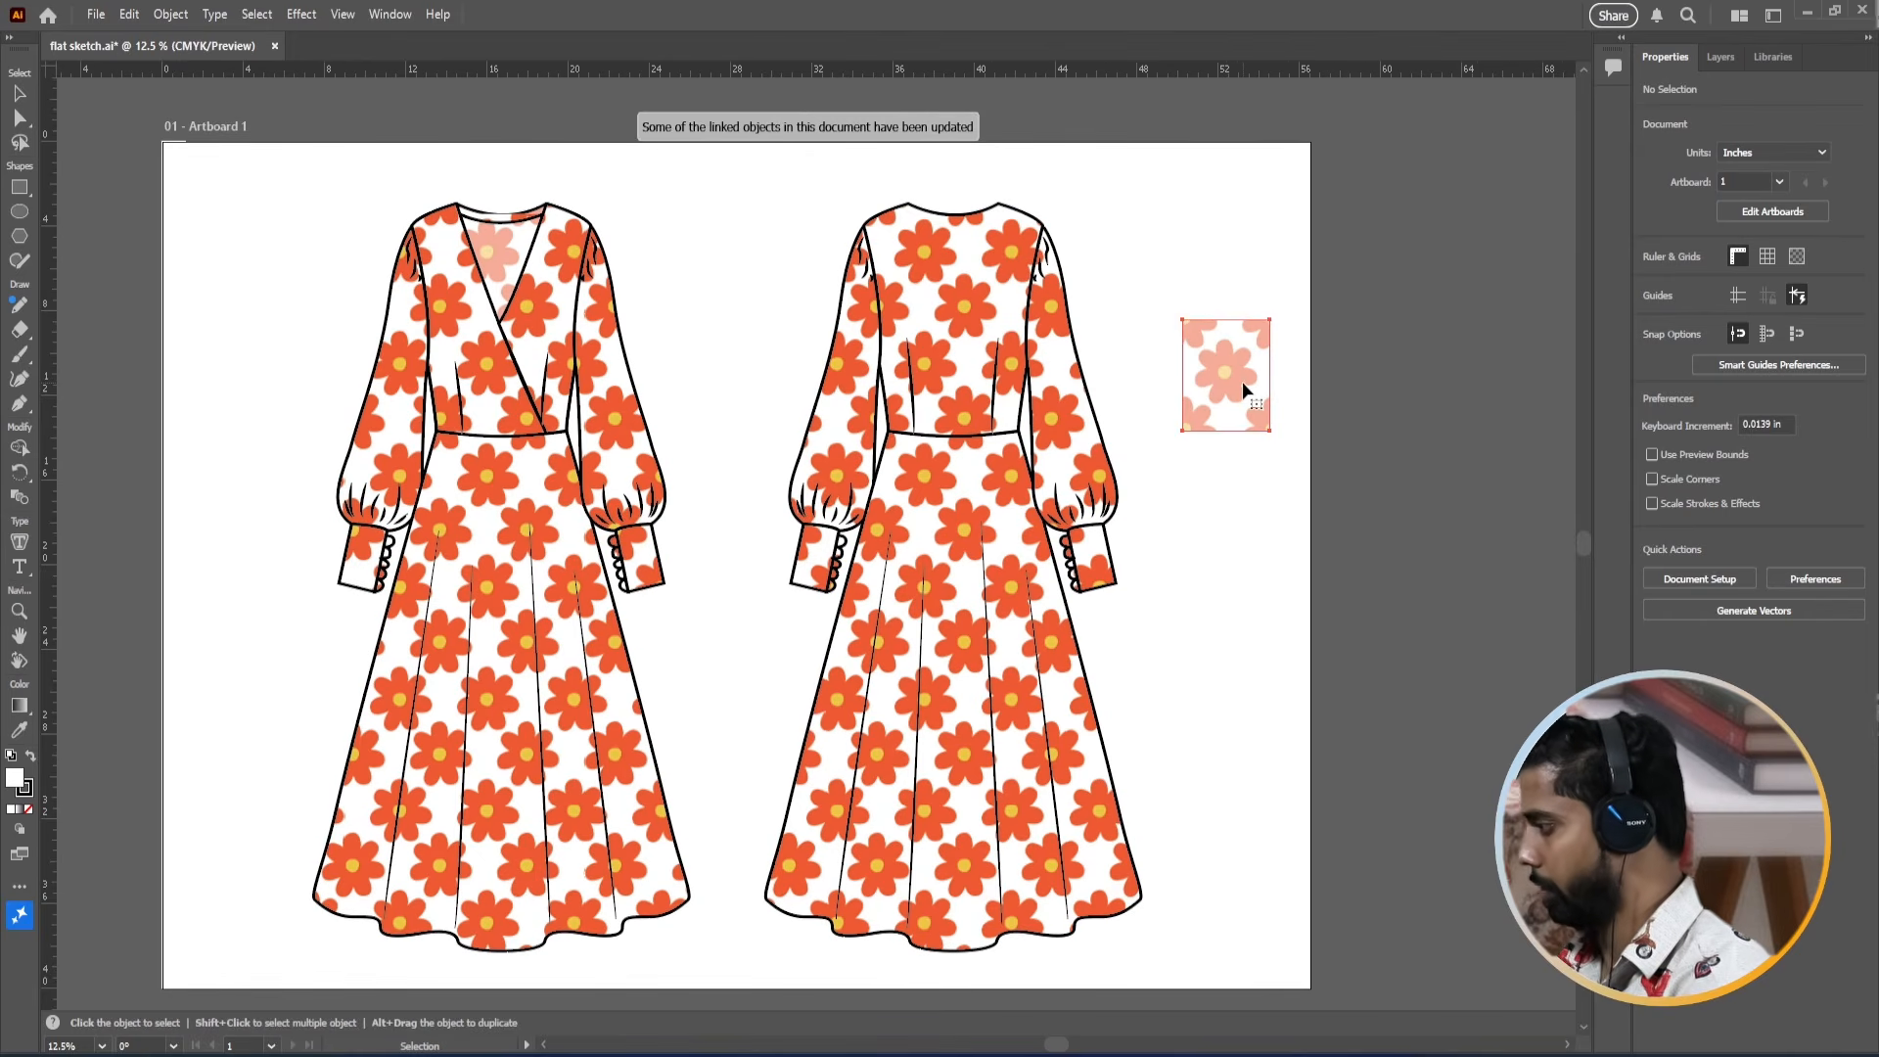
pyautogui.click(1246, 391)
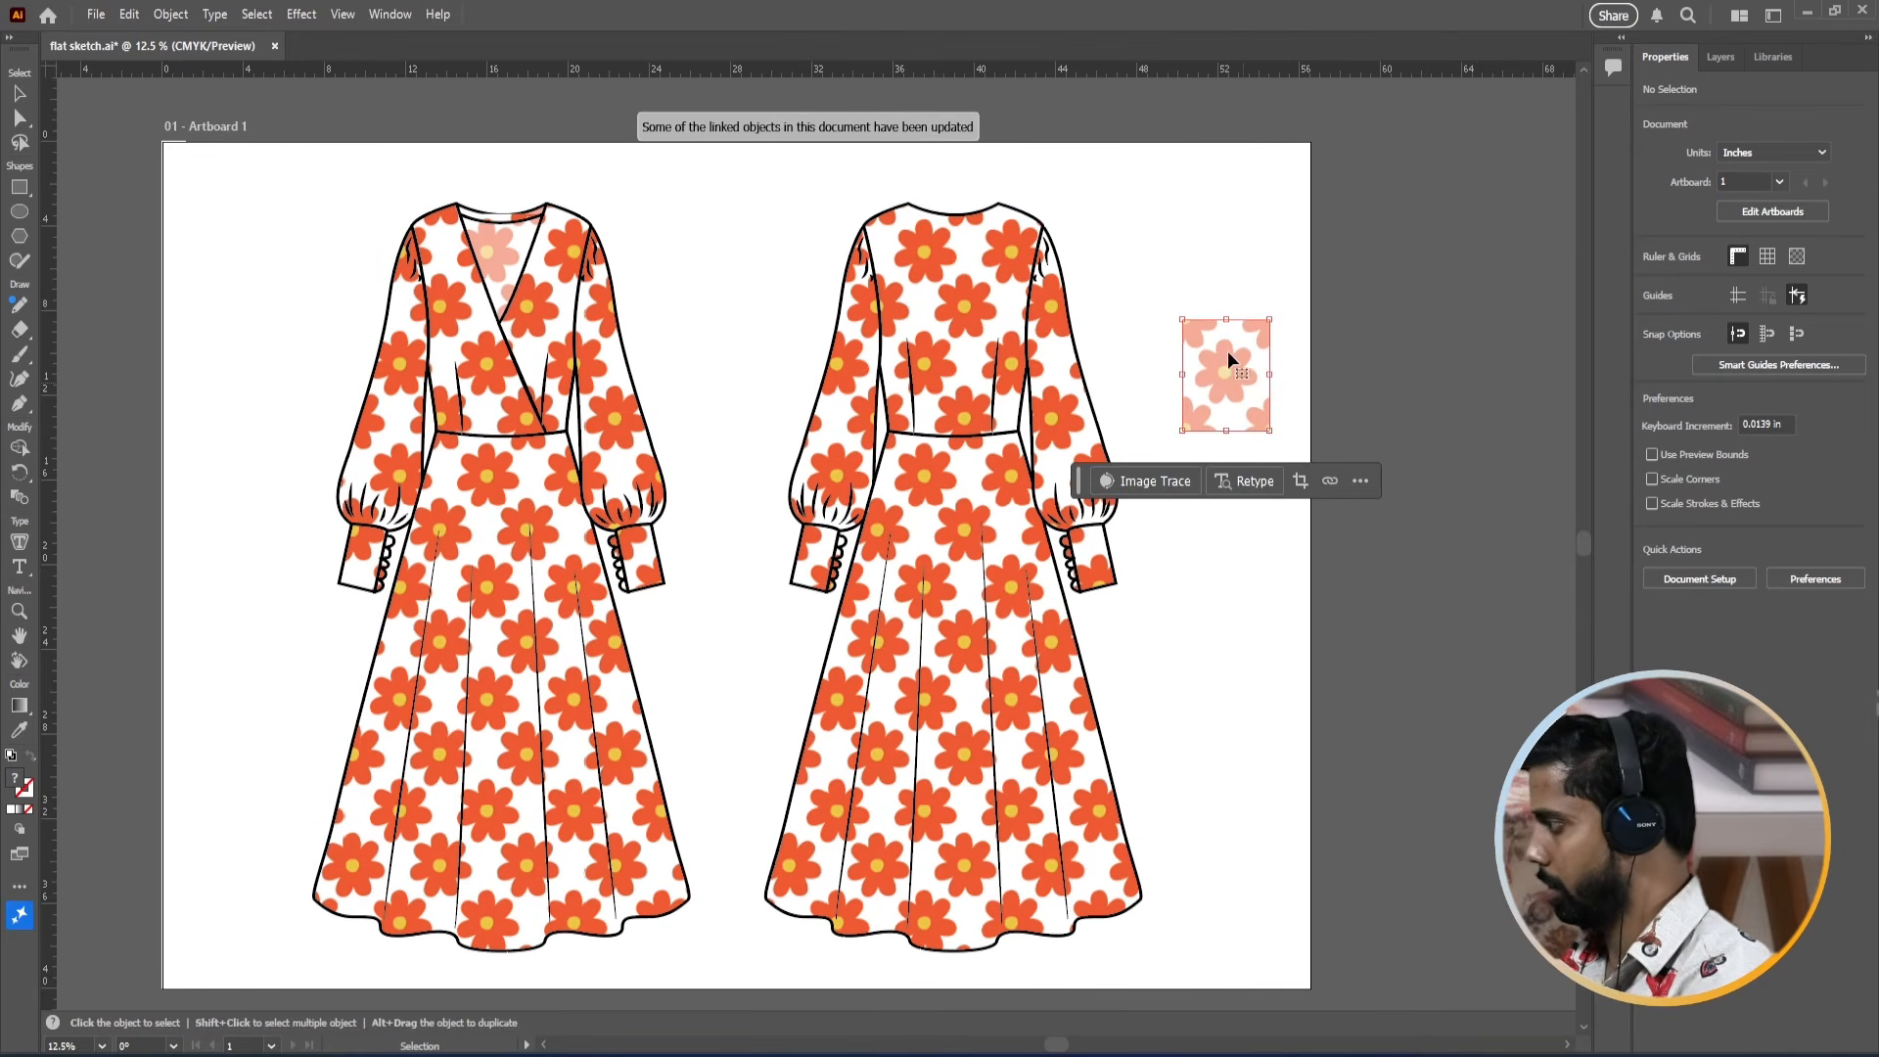
pyautogui.press('Delete')
# Select both dress sketches and switch to a workspace that shows the object controls, Color and Swatches.
pyautogui.moveTo(308, 172); pyautogui.dragTo(1187, 981)
pyautogui.click(369, 14)
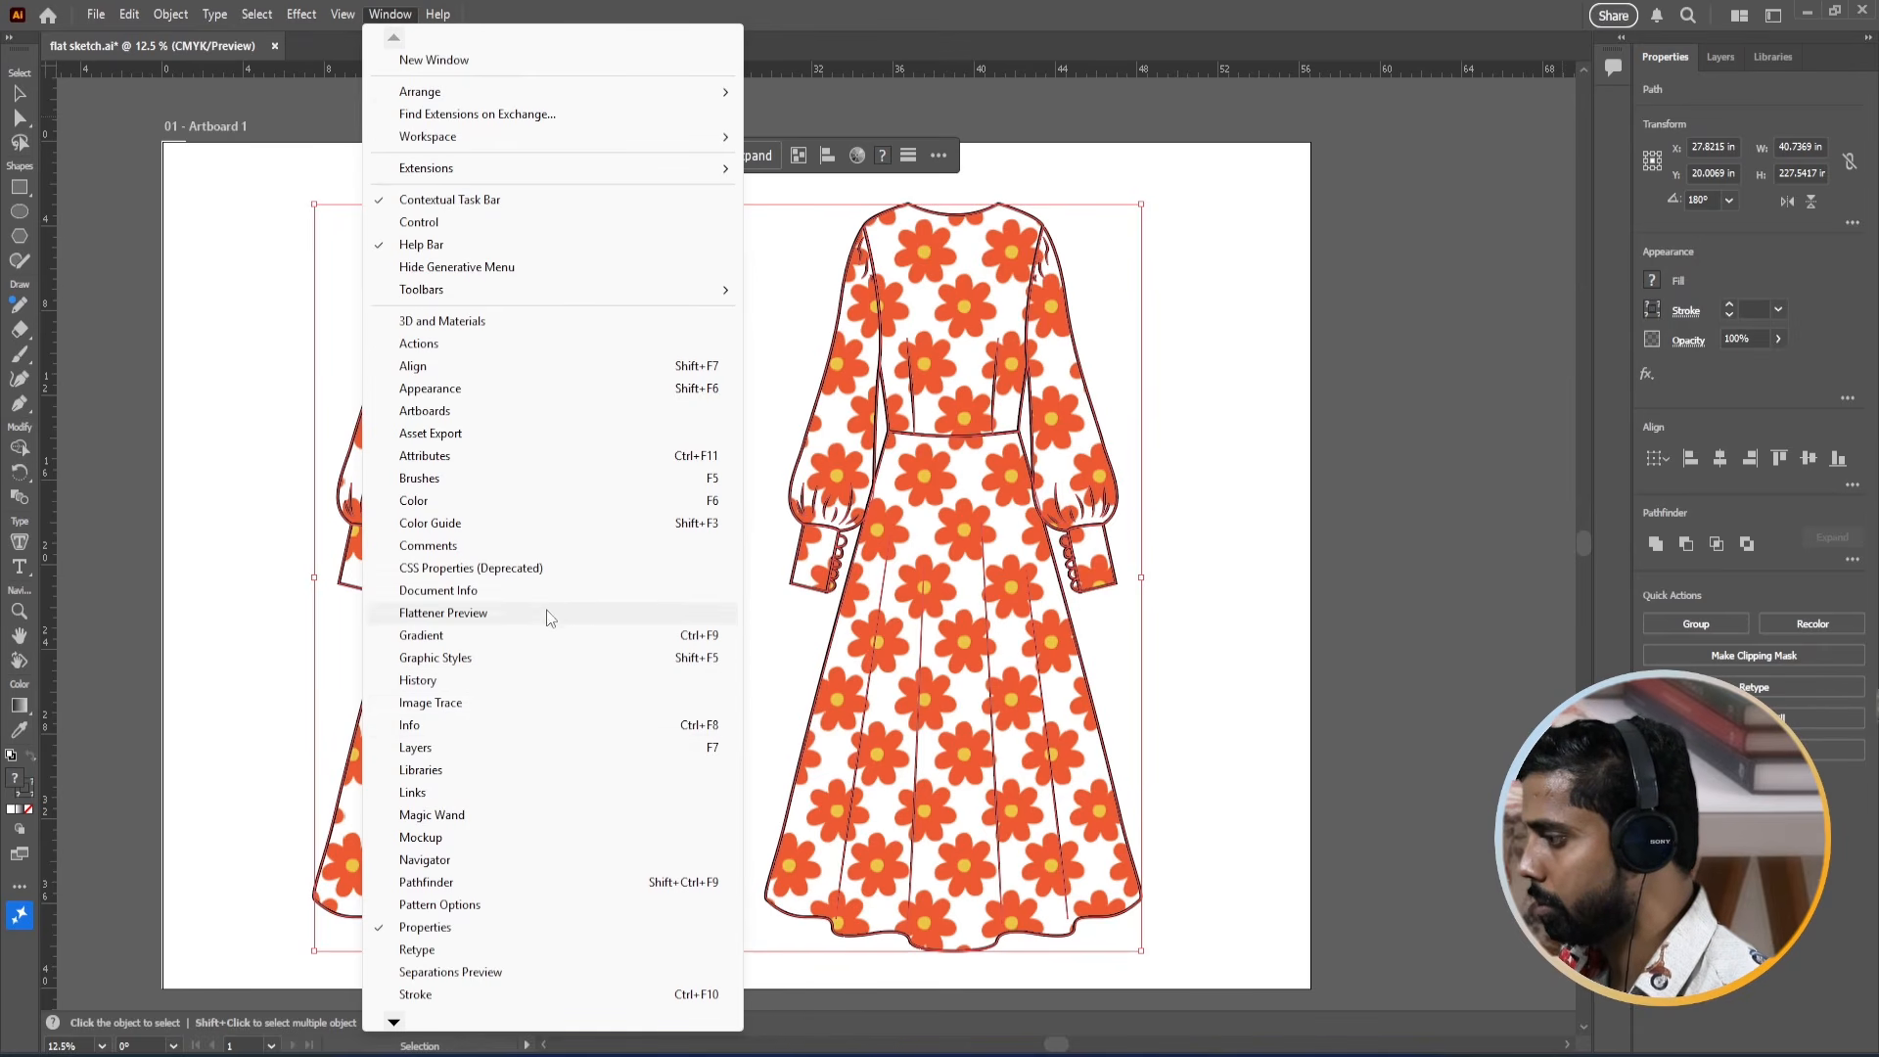
pyautogui.click(397, 14)
pyautogui.click(403, 14)
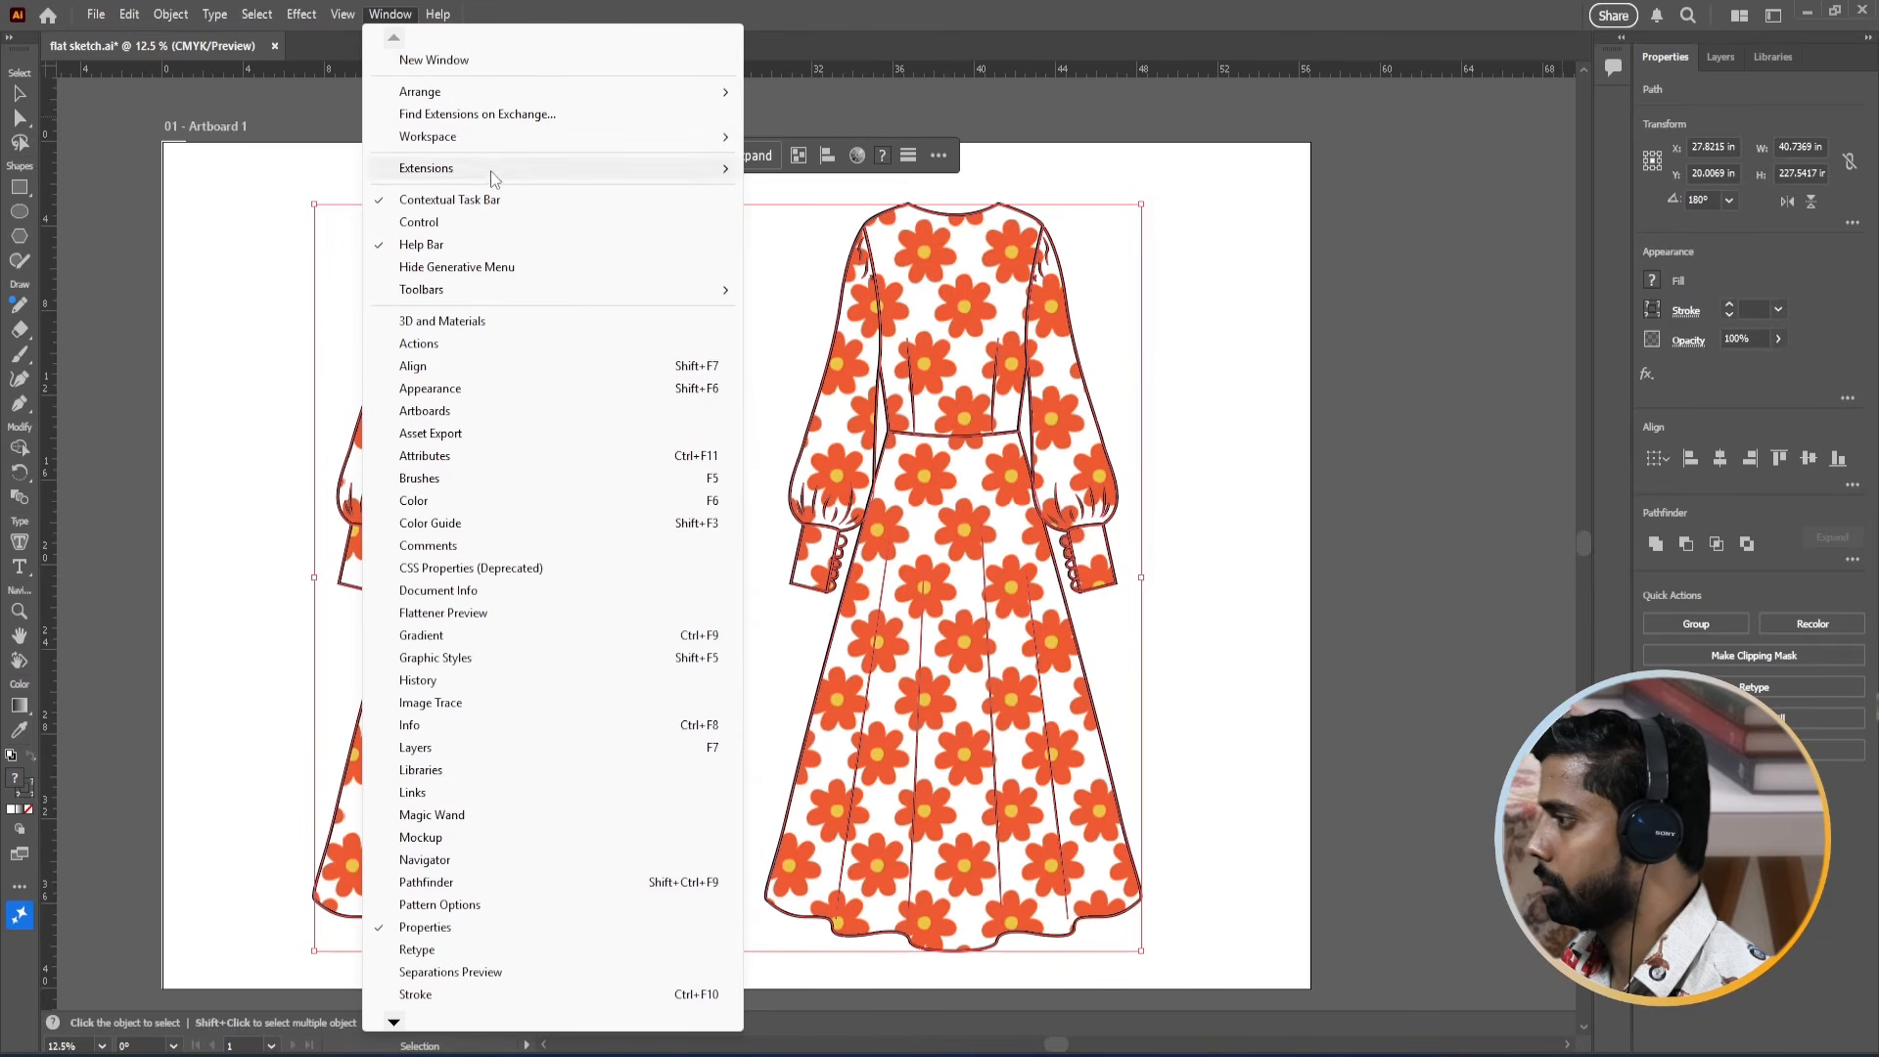
pyautogui.moveTo(707, 145)
pyautogui.press('Escape')
pyautogui.press('Escape')
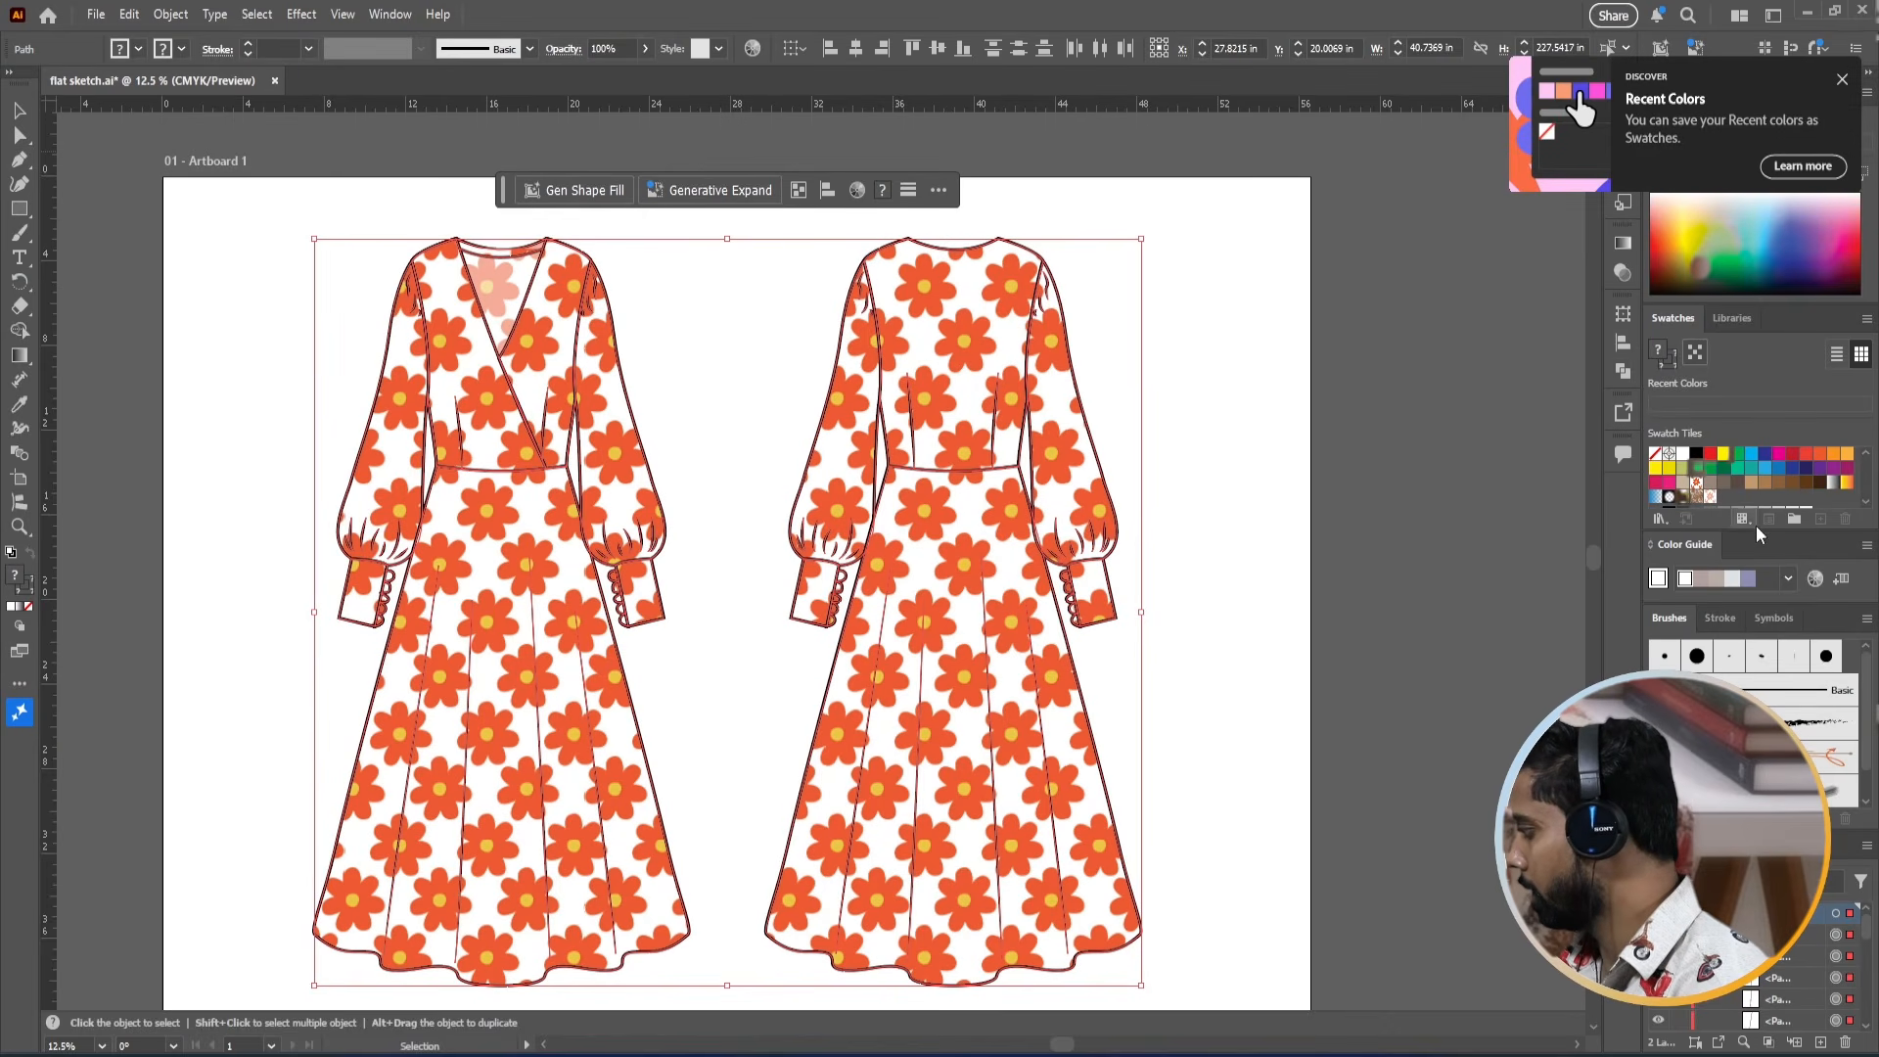
# Make more room for the swatches and replace the floral fill of both dresses with plain white.
pyautogui.moveTo(1756, 535); pyautogui.dragTo(1756, 587)
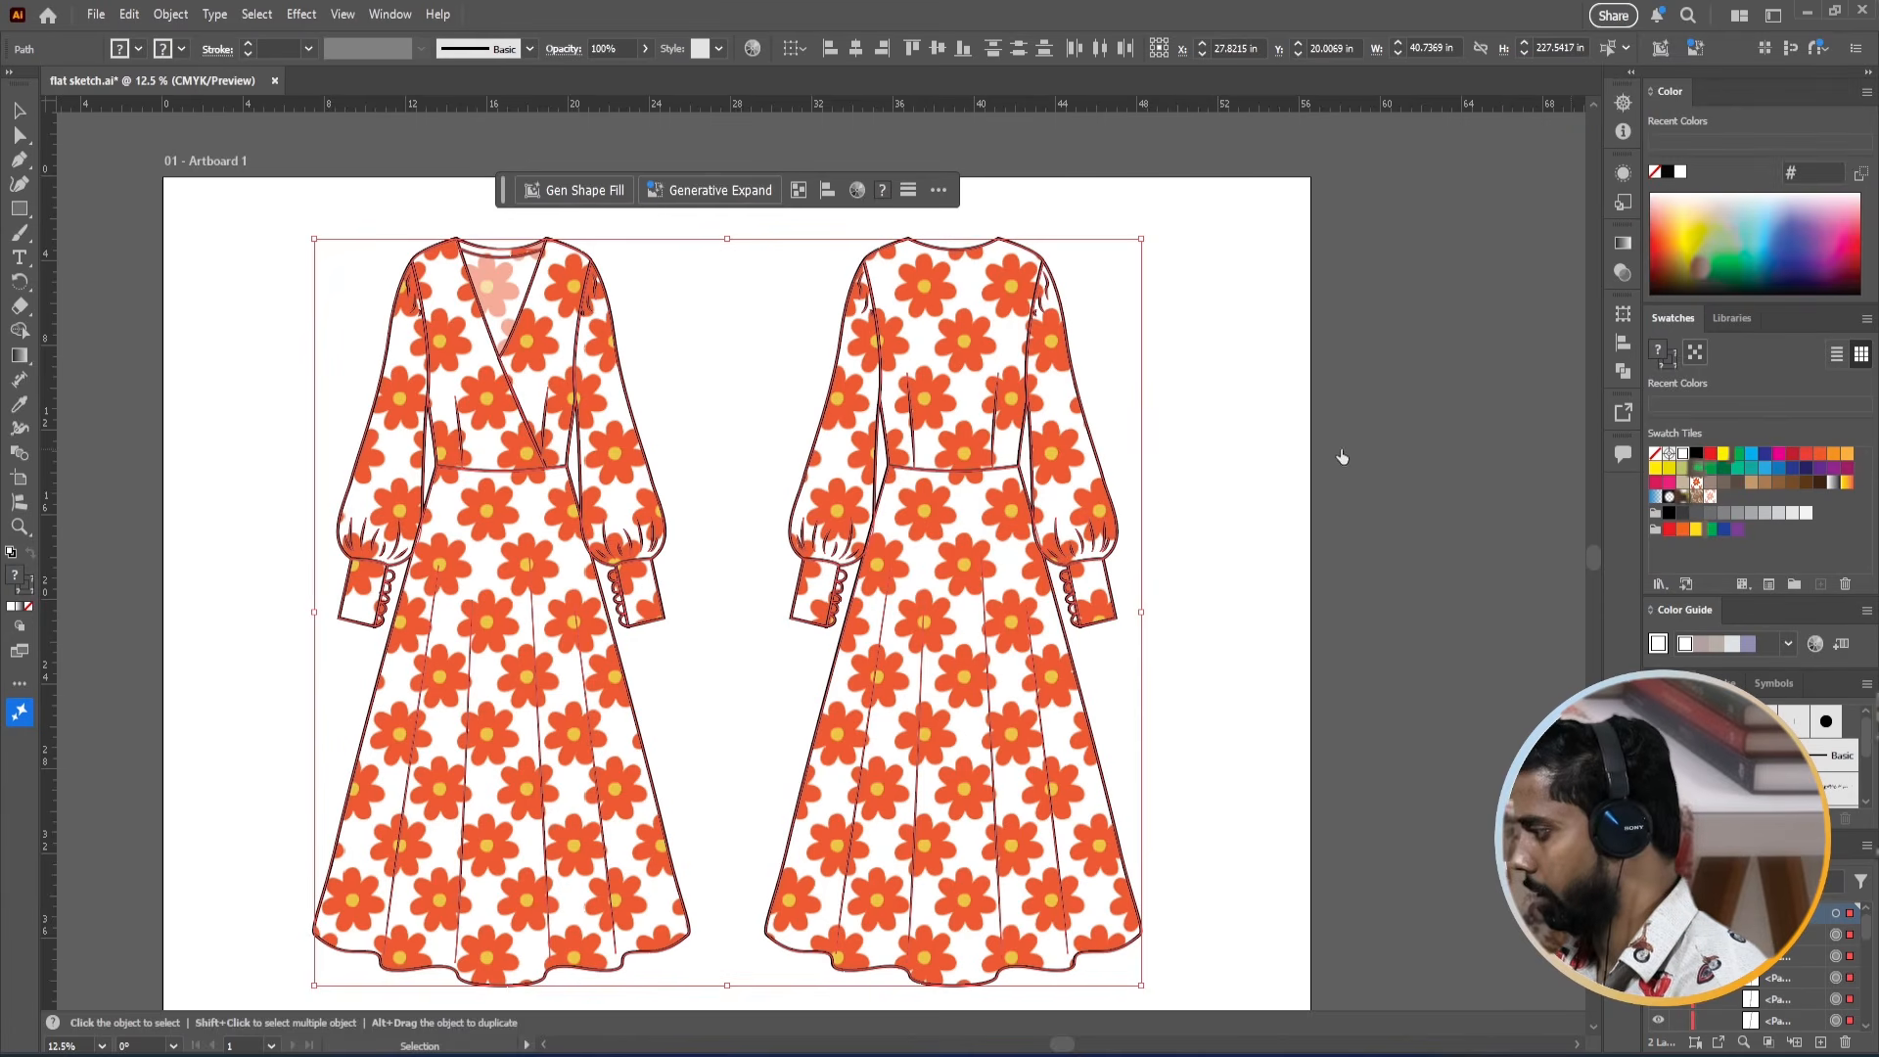
pyautogui.press('d')
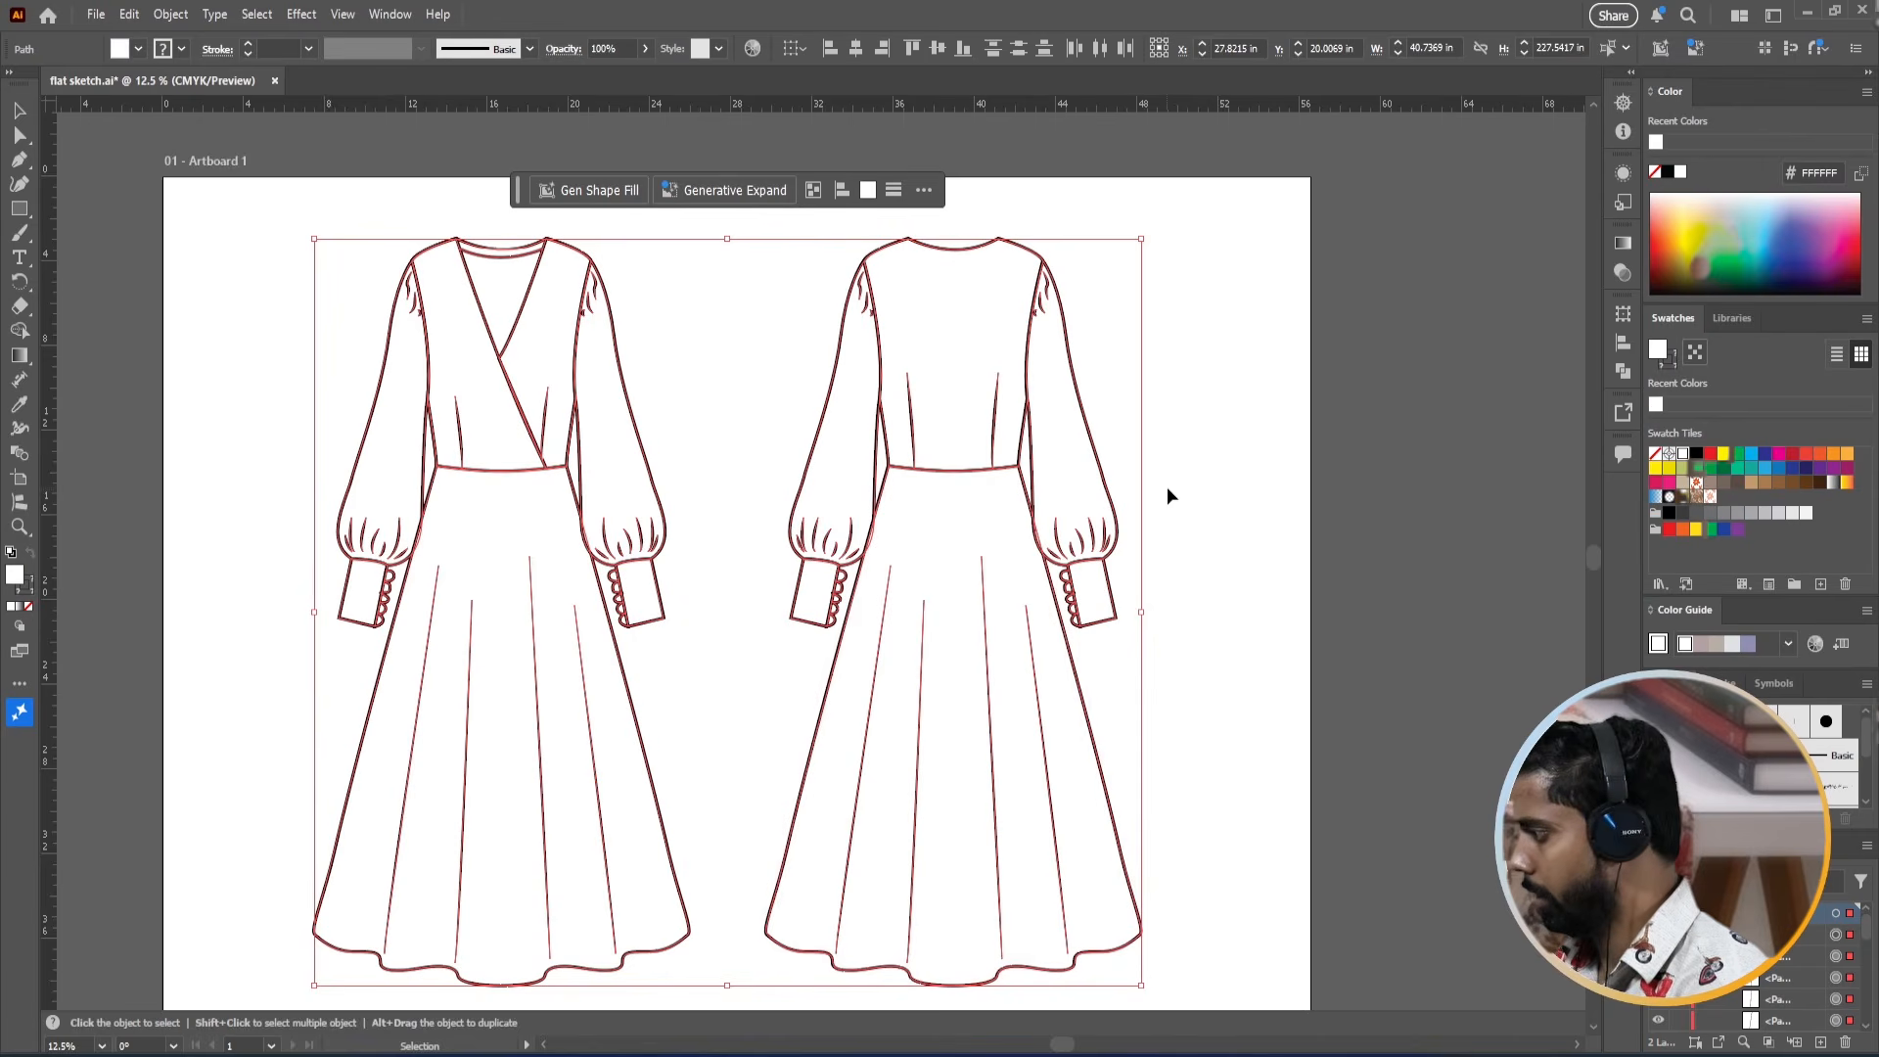
pyautogui.click(1165, 495)
# Place demo flower.tif from the Desktop on the artboard beside the back view of the dress.
pyautogui.click(95, 14)
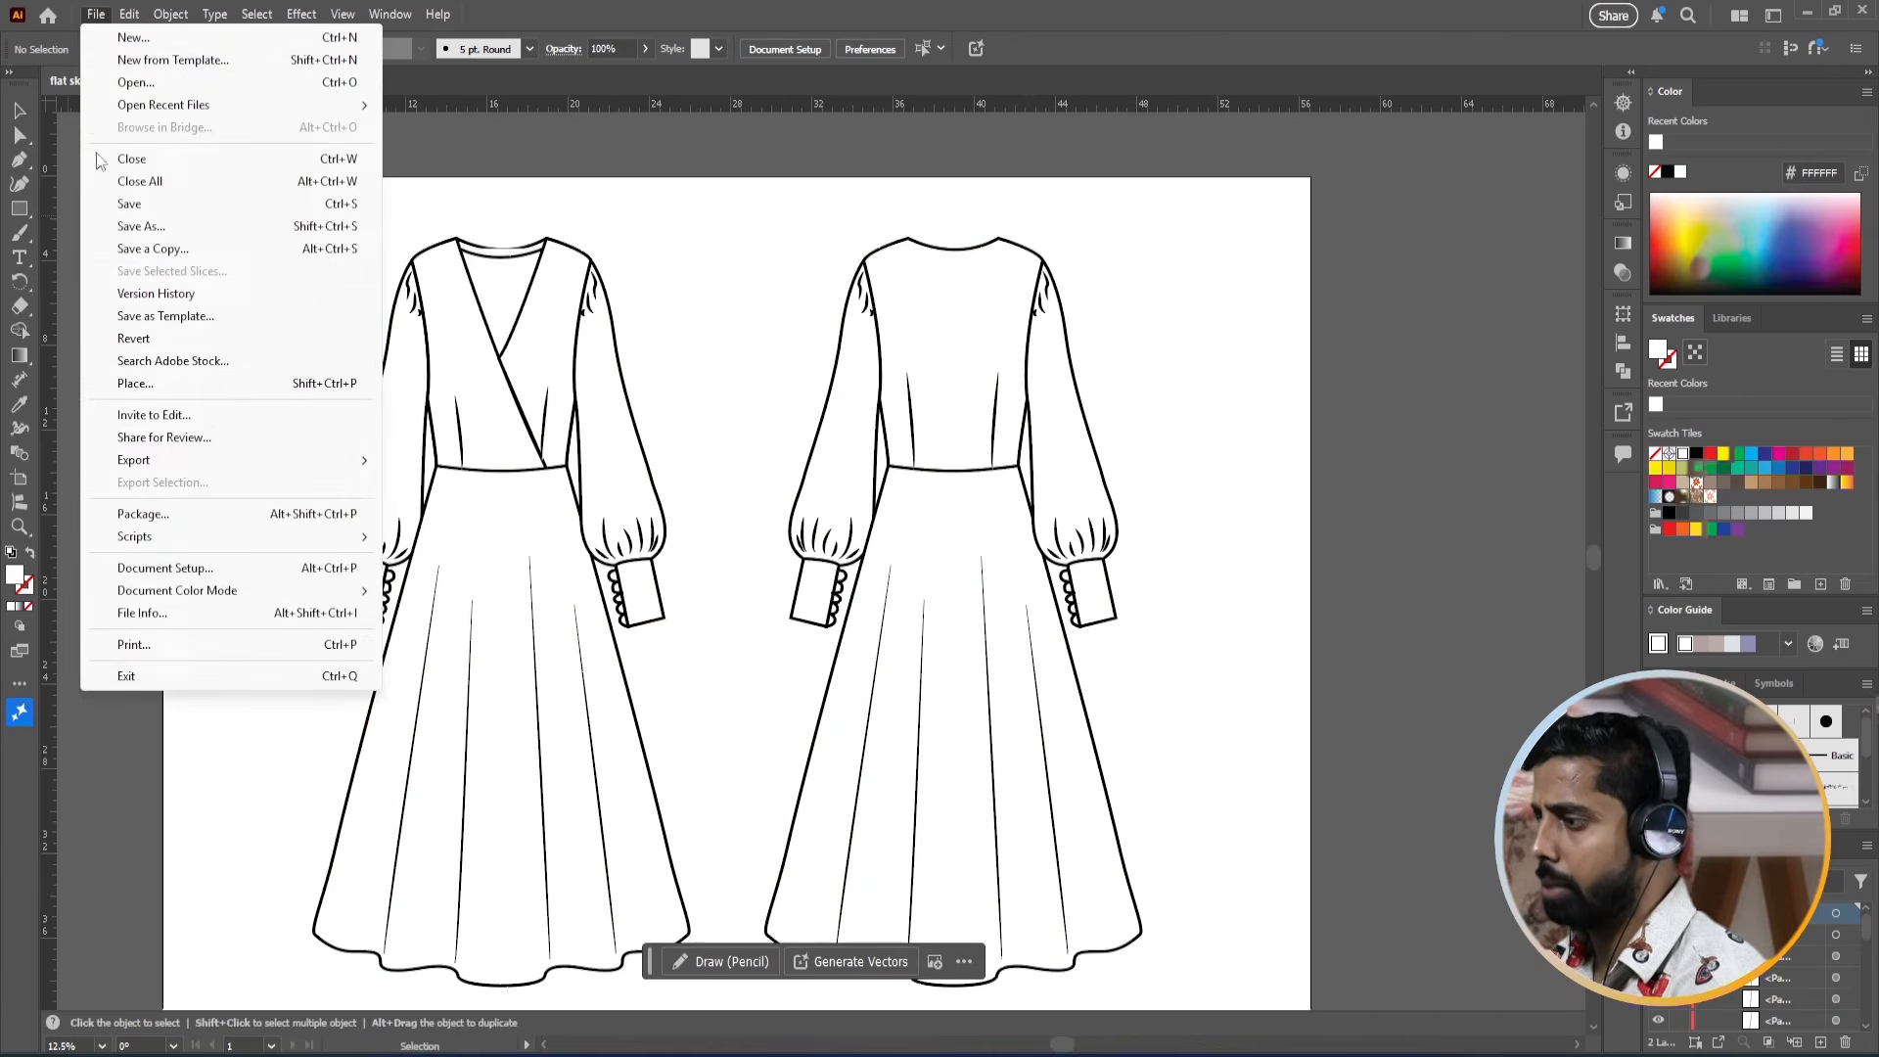
pyautogui.click(149, 377)
pyautogui.click(95, 14)
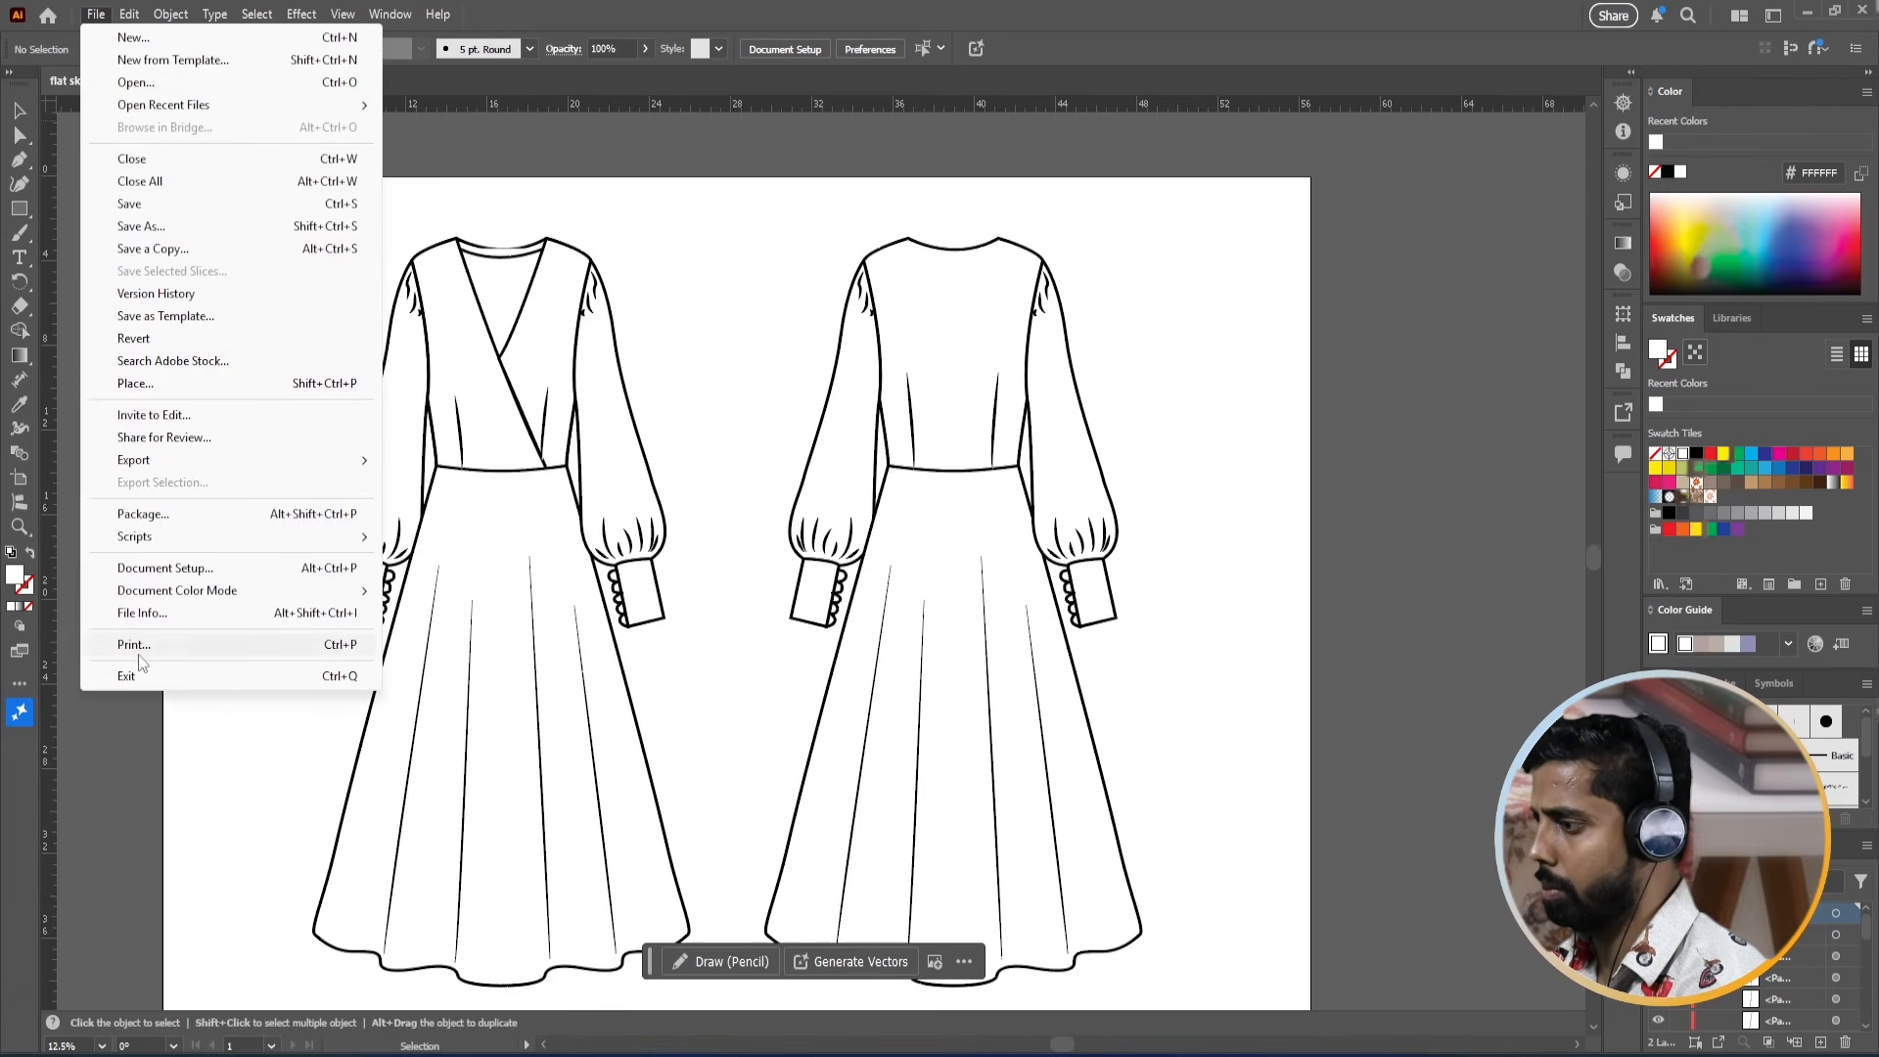
pyautogui.click(137, 382)
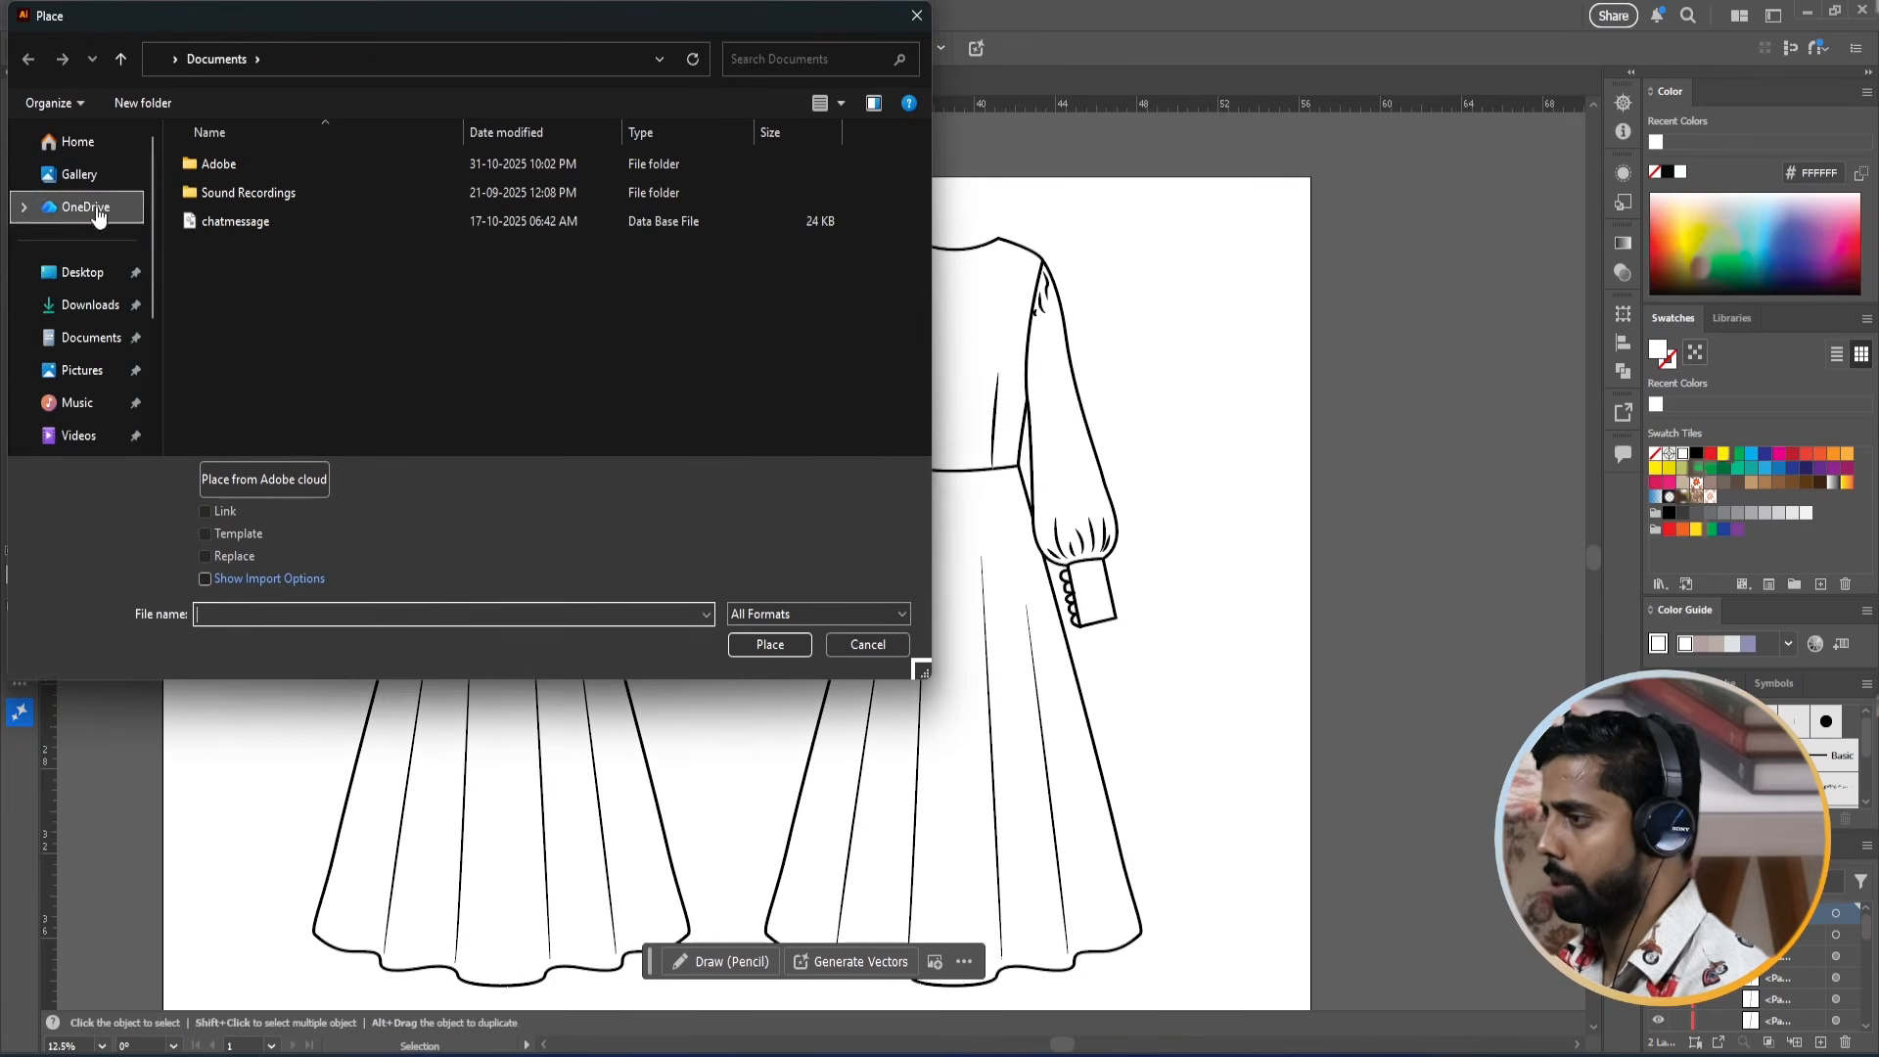
pyautogui.click(98, 271)
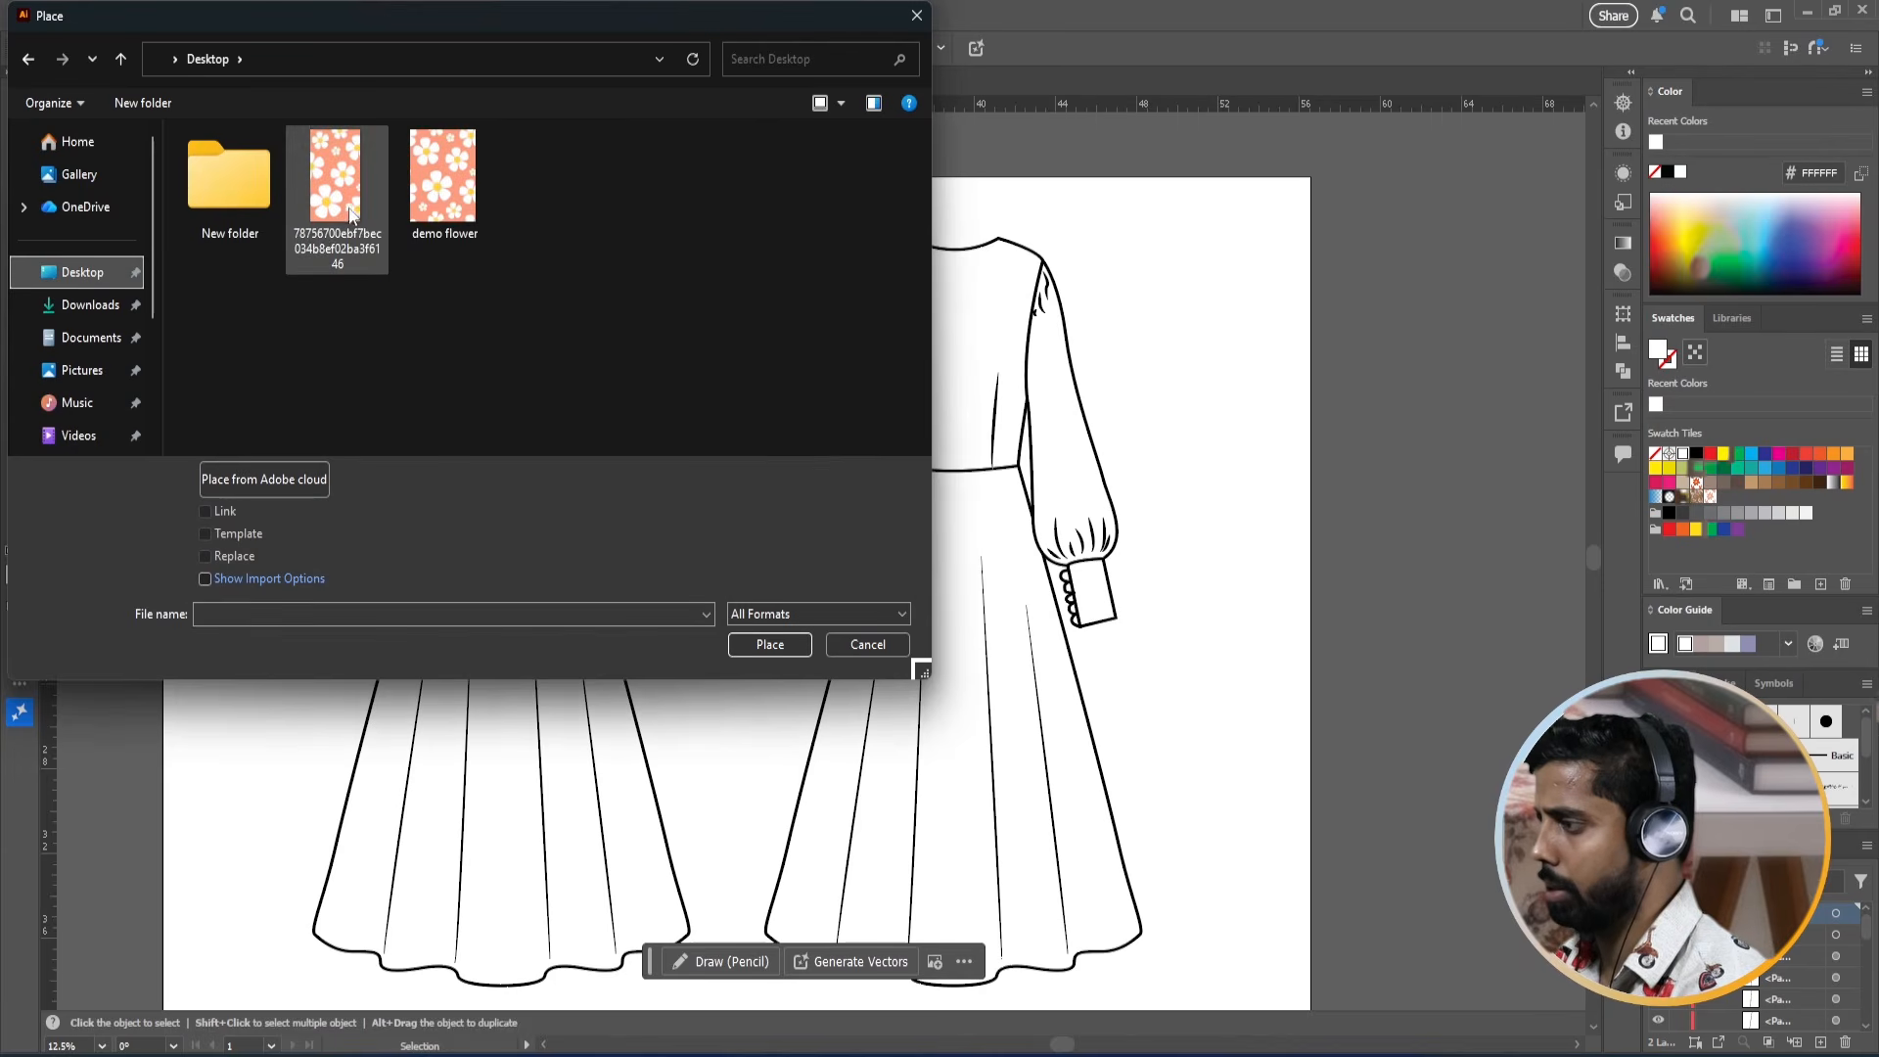
pyautogui.doubleClick(427, 186)
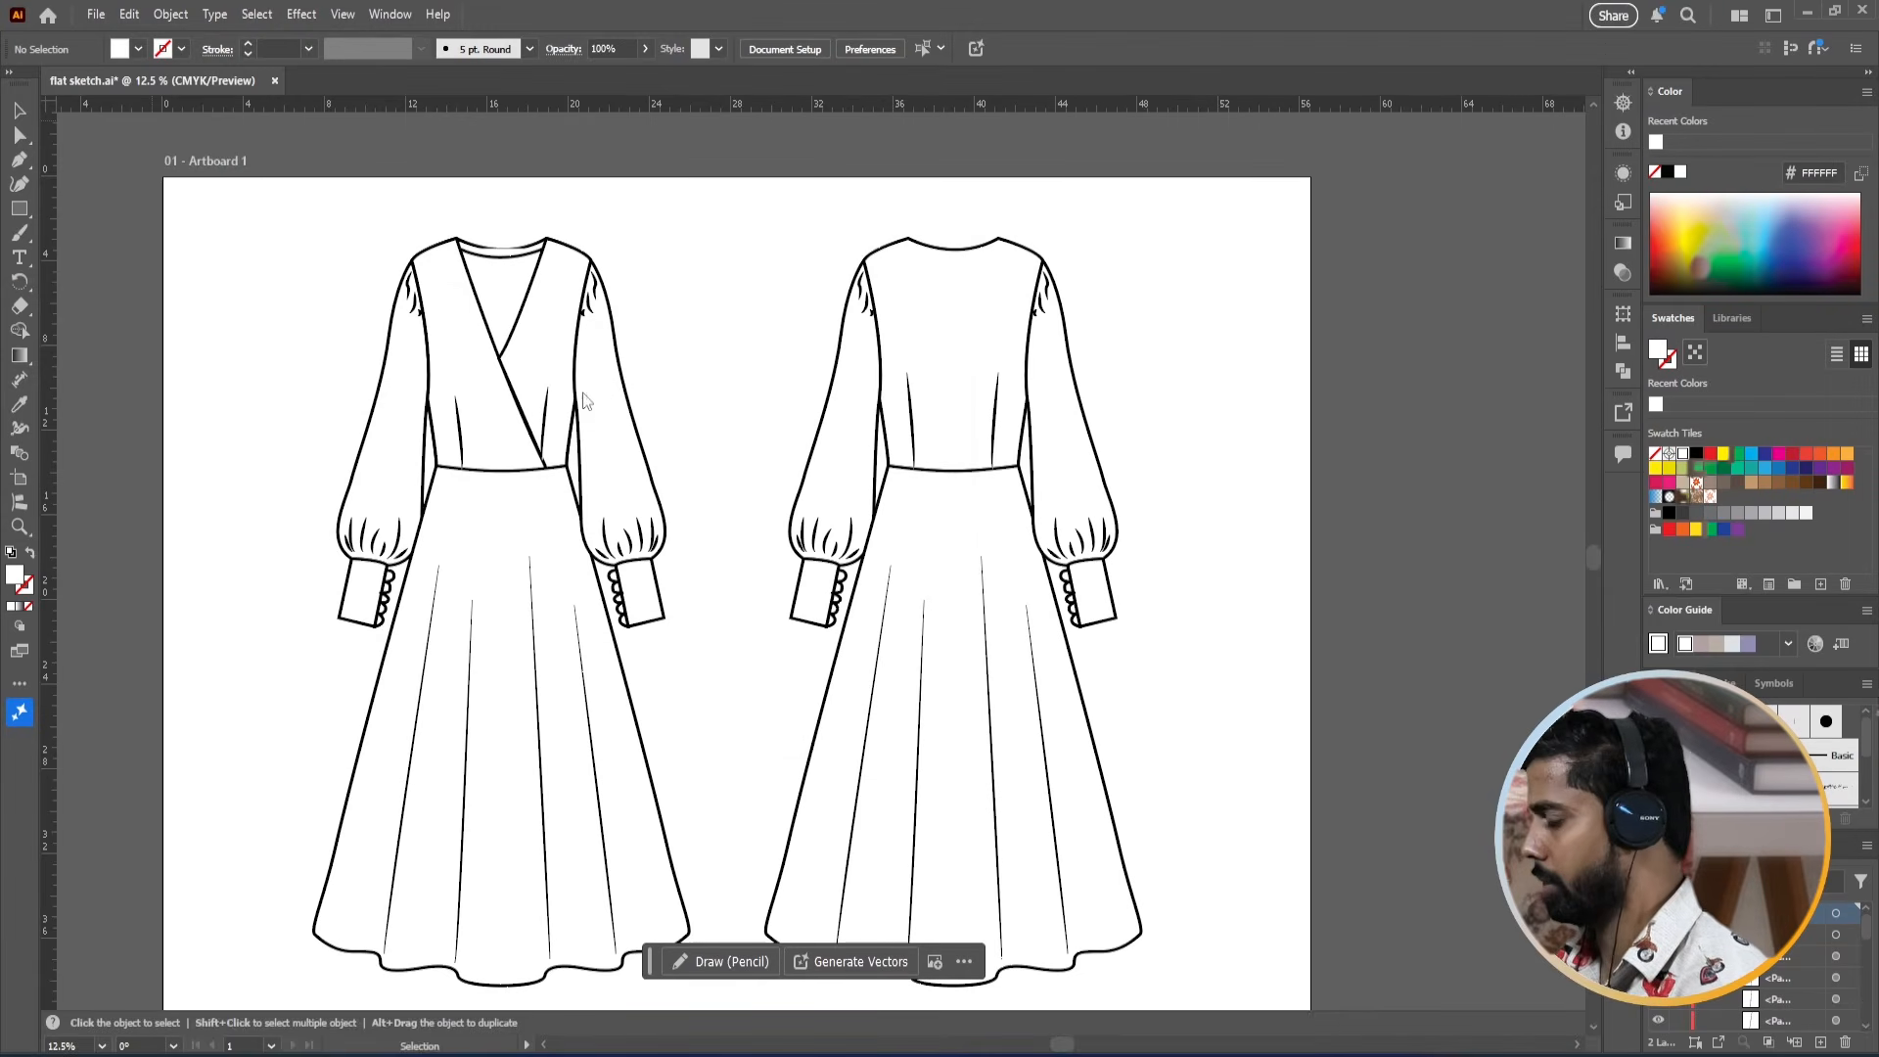
pyautogui.click(1182, 273)
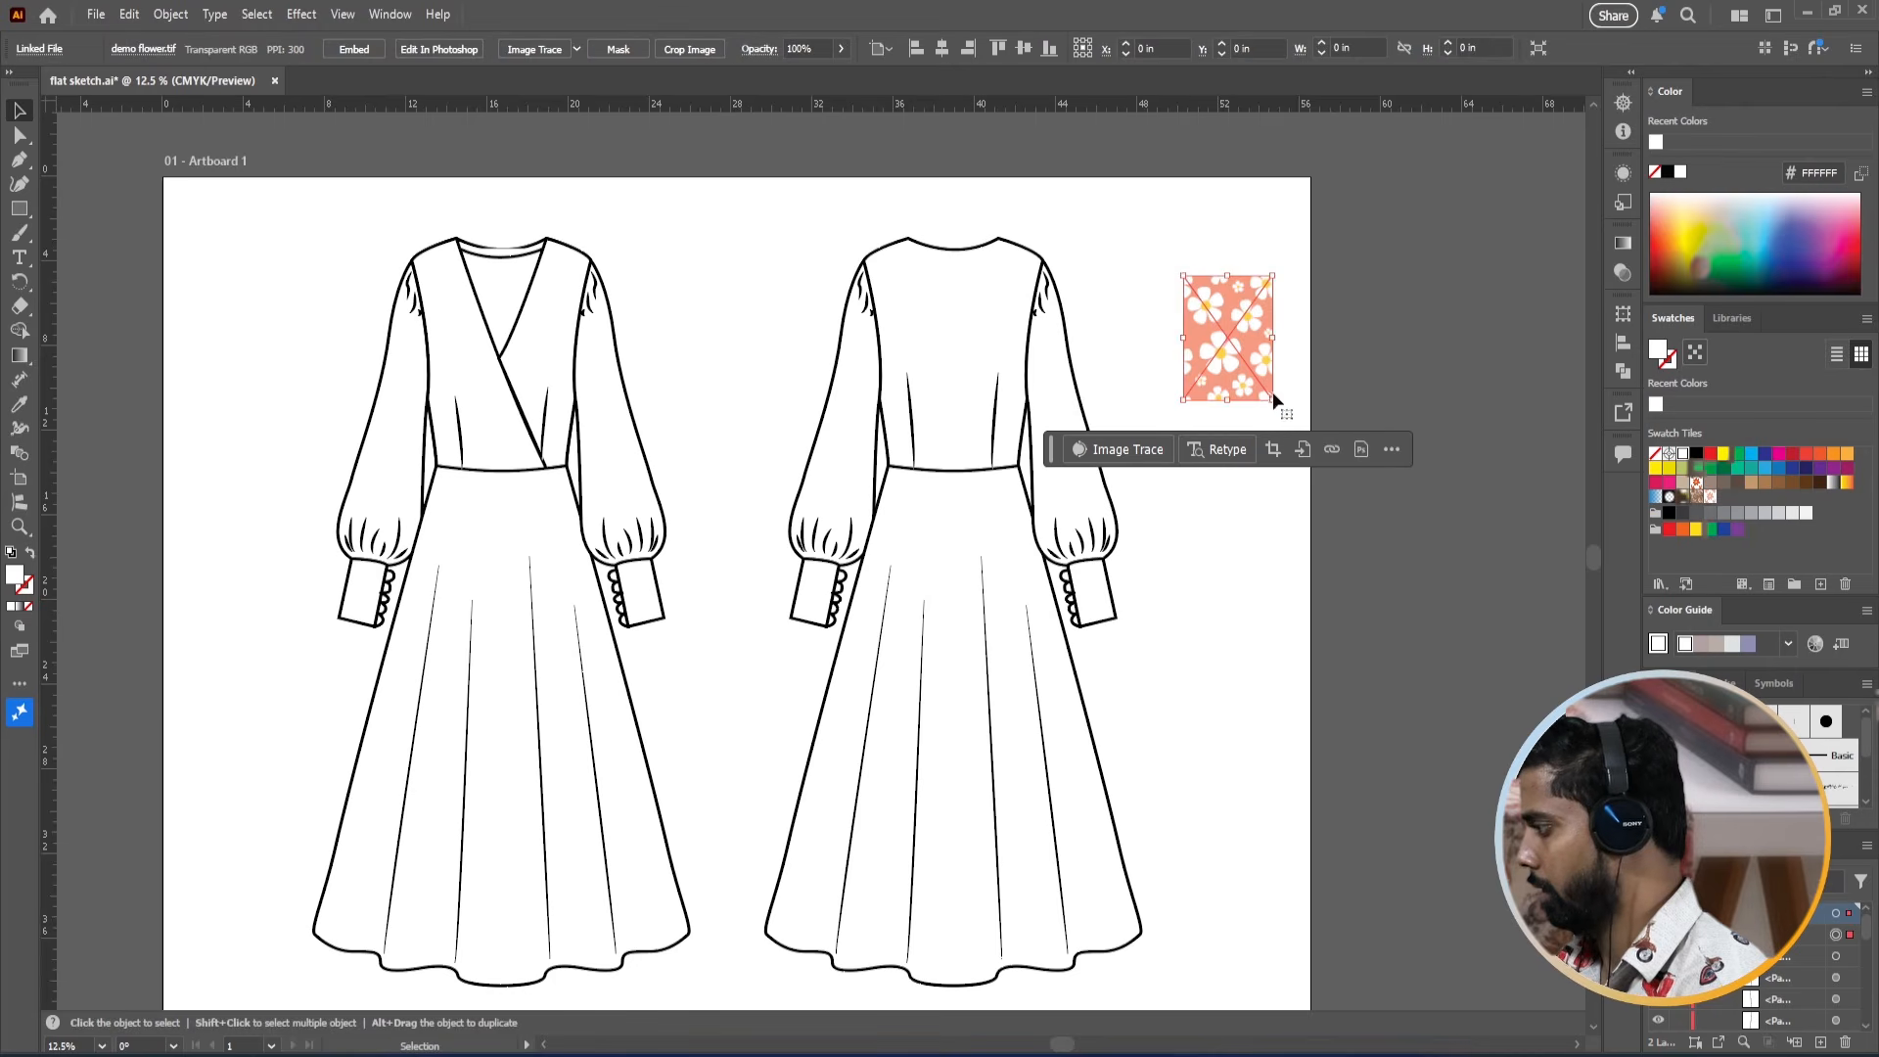
# Embed the placed flower tile with its layers converted to objects, and add it to the swatches as a pattern.
pyautogui.click(354, 50)
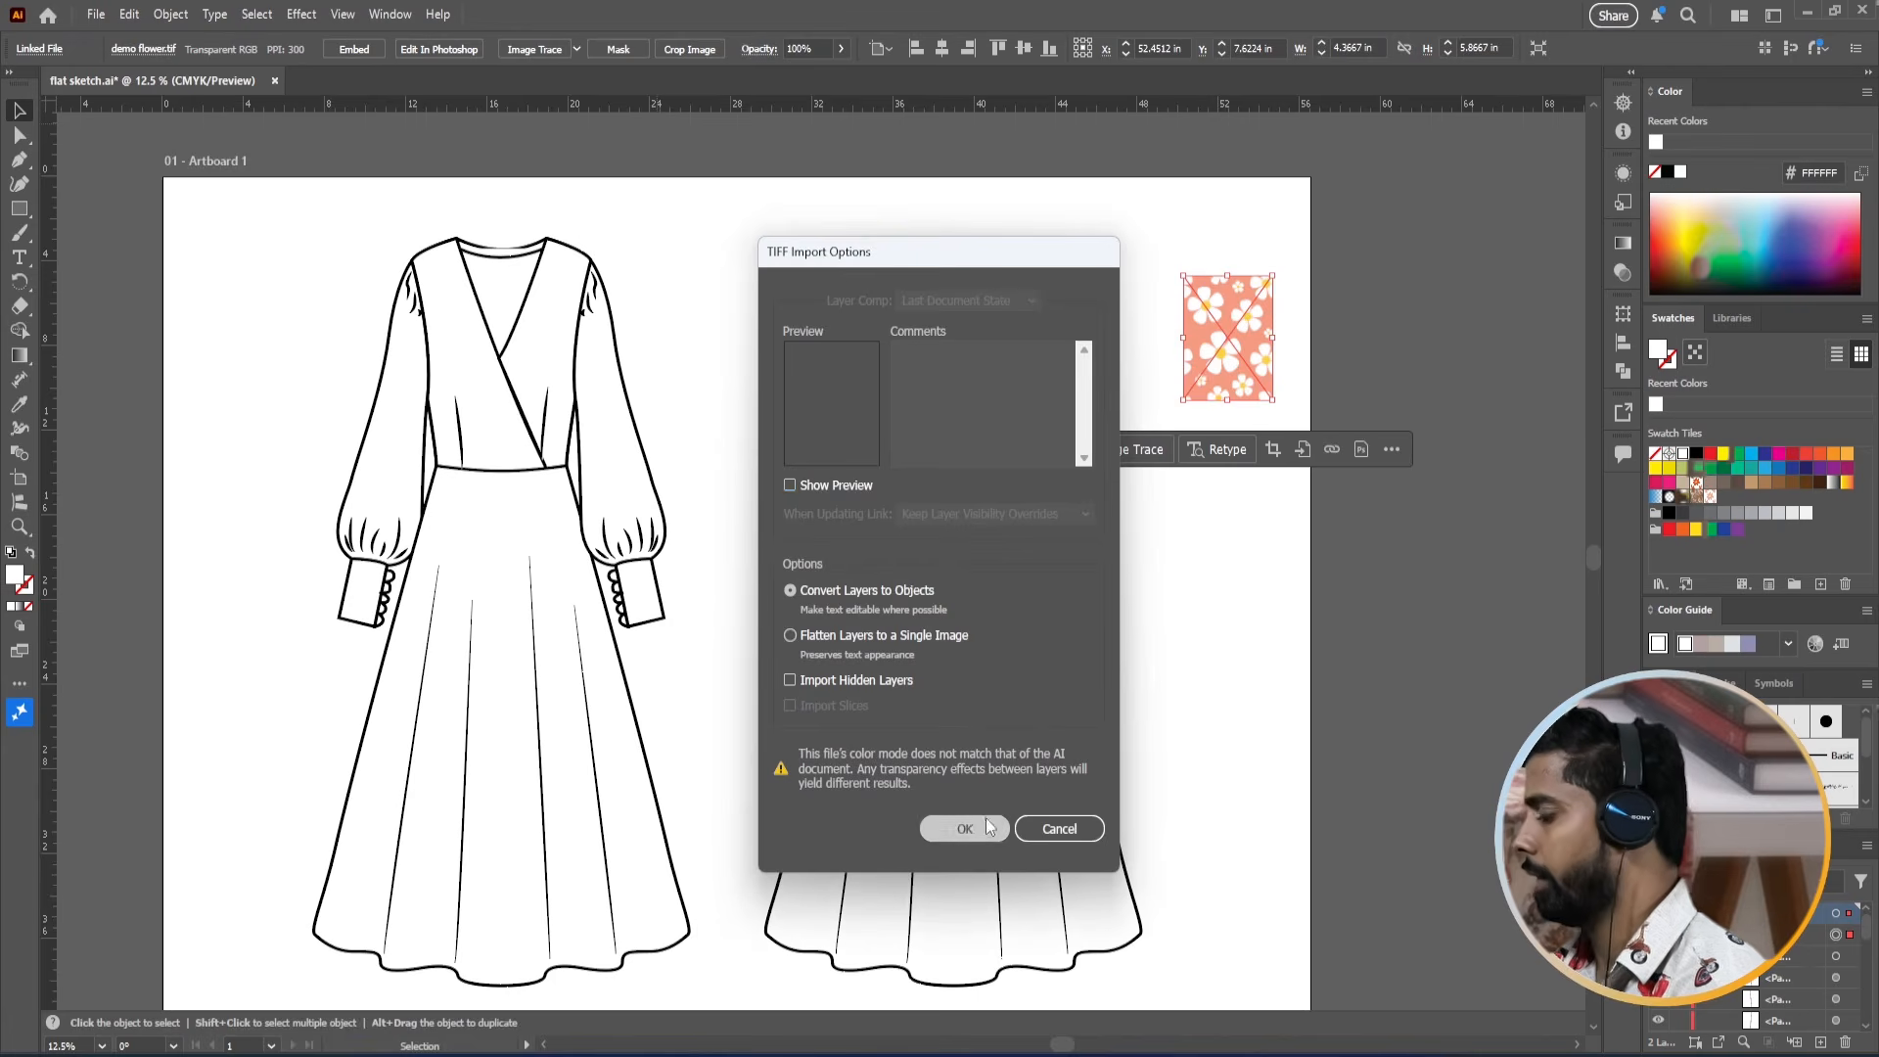
pyautogui.click(1002, 828)
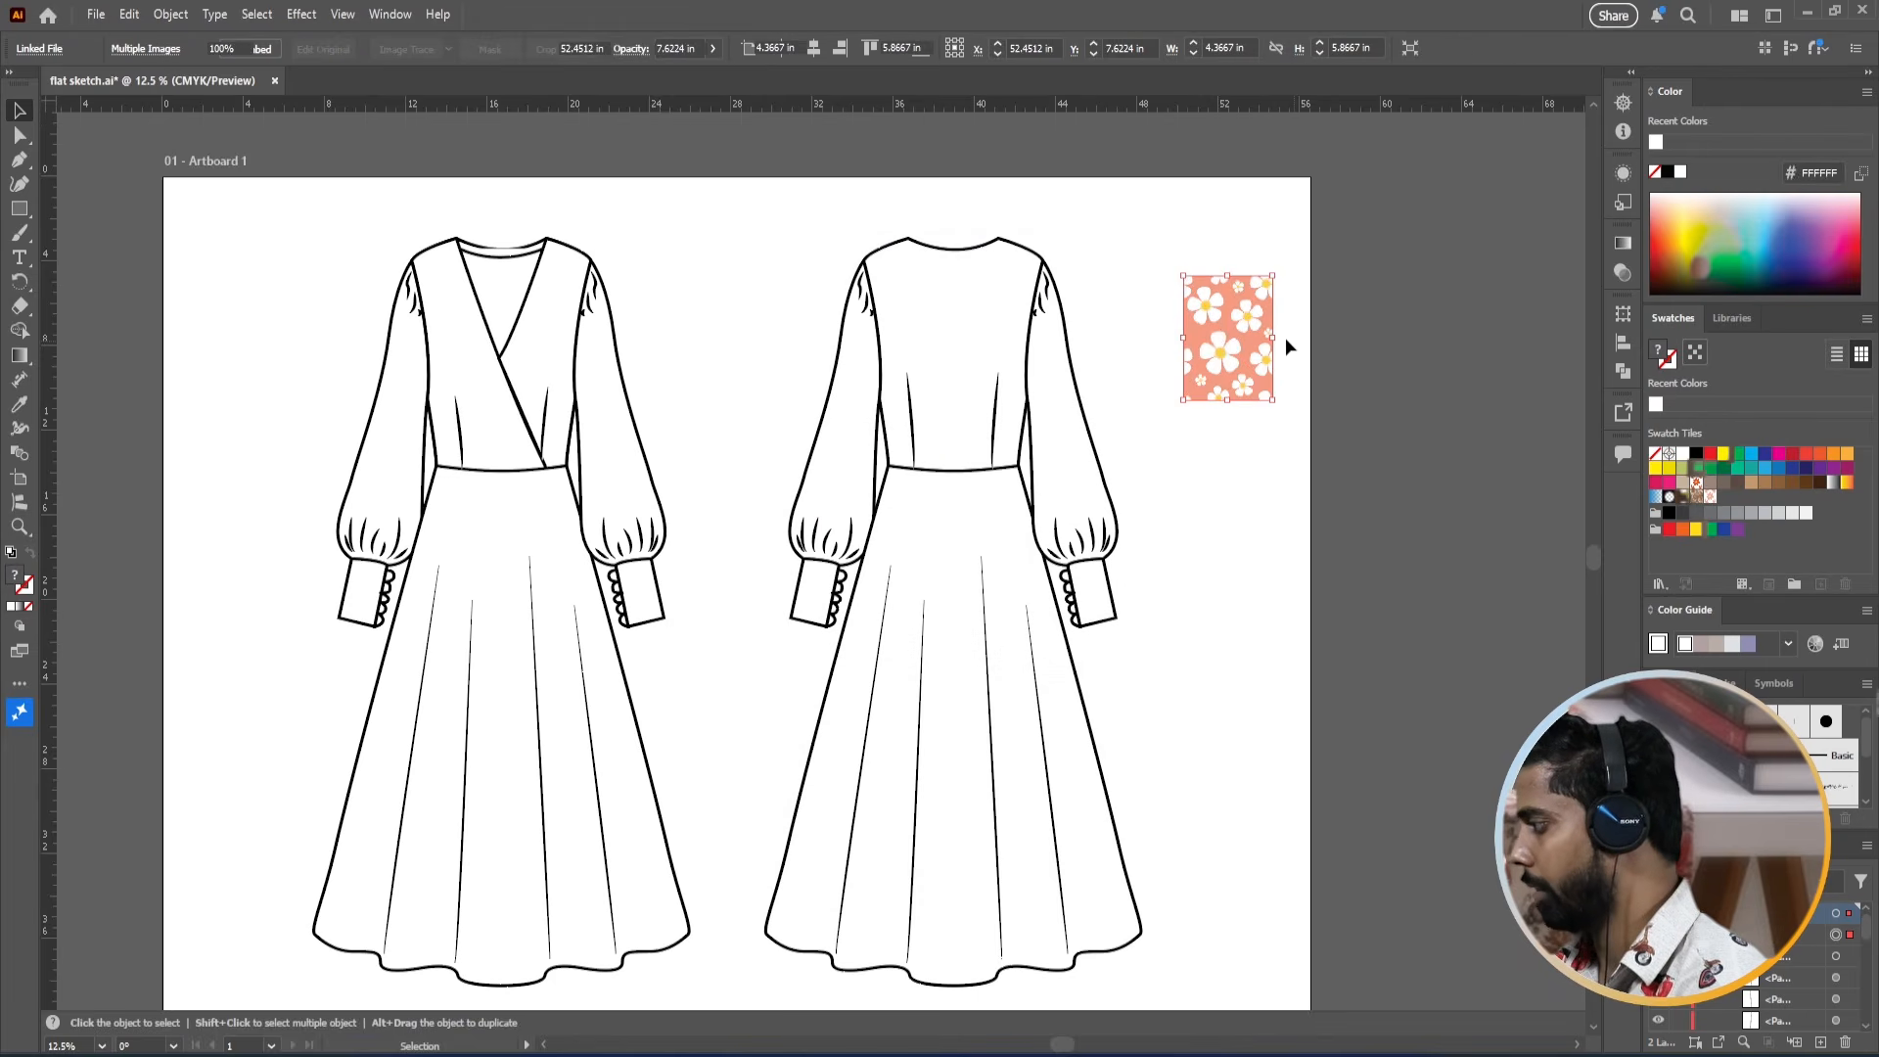
pyautogui.moveTo(1216, 314); pyautogui.dragTo(1726, 497)
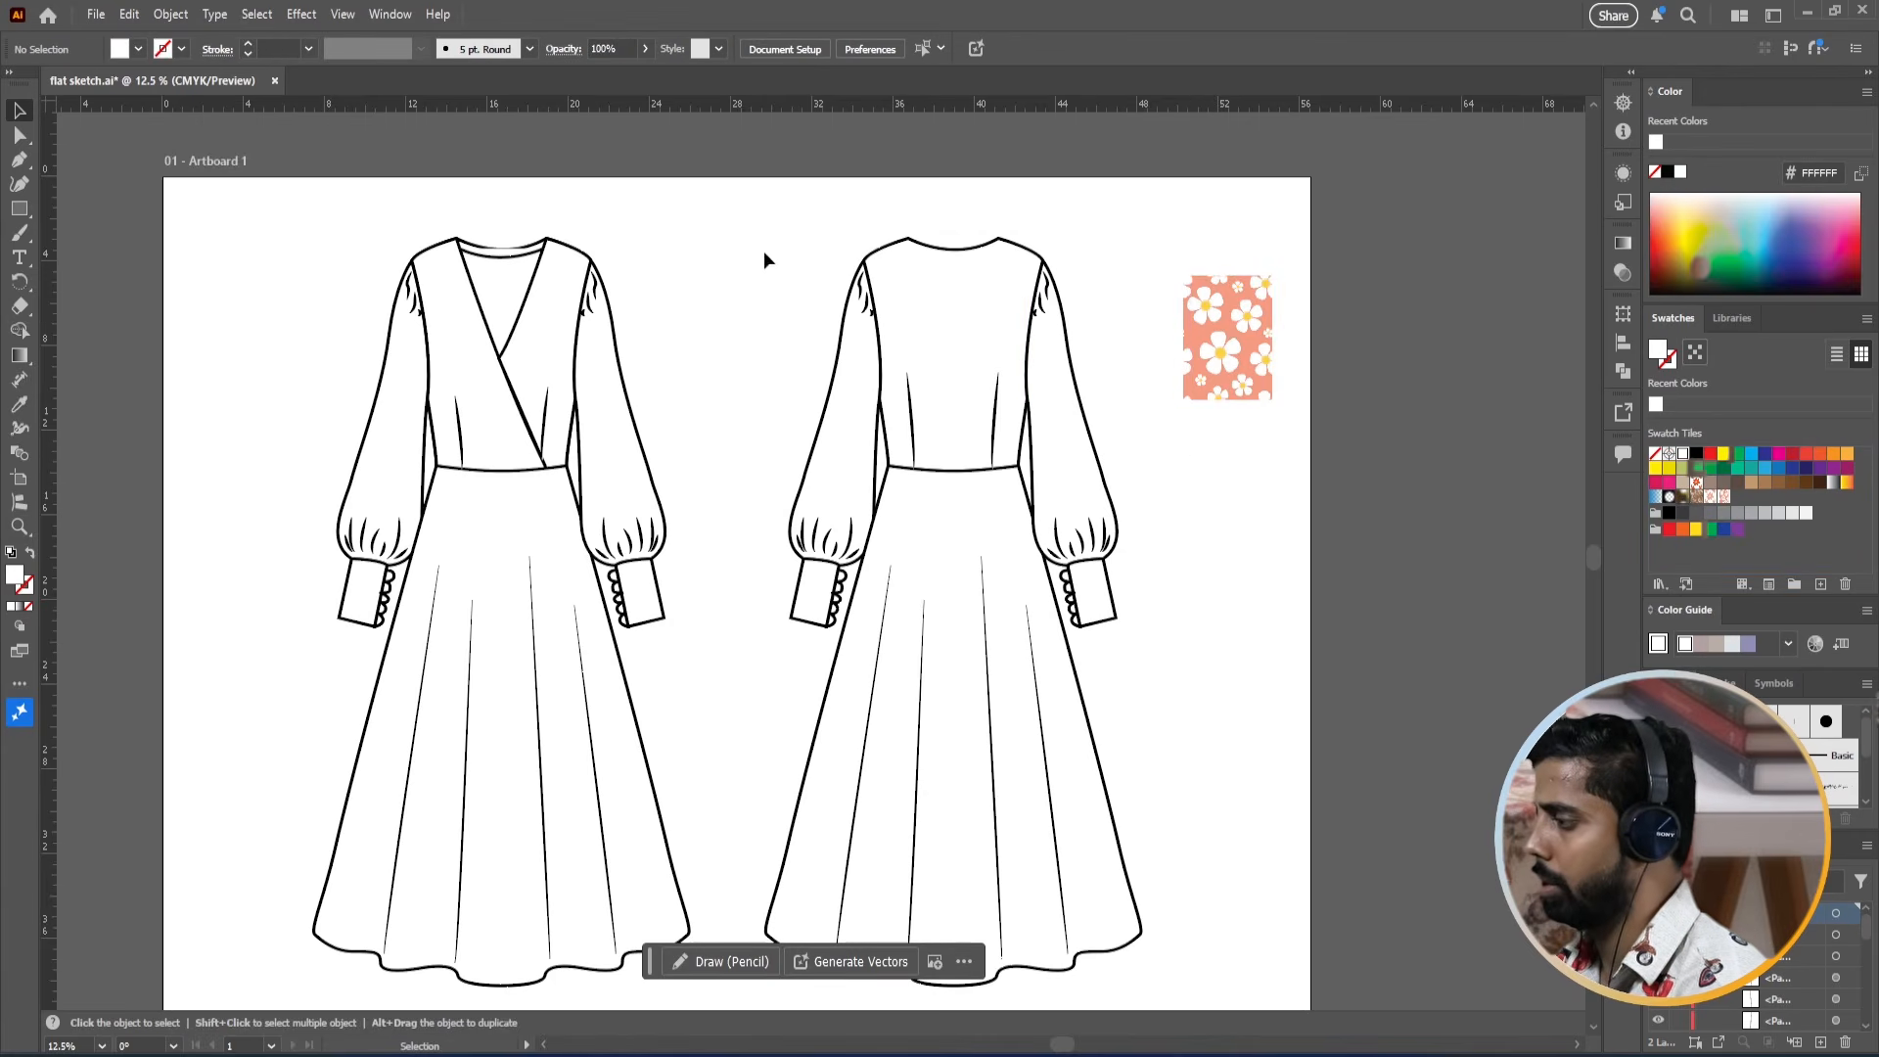
# Fill the whole back view of the dress with the new coral flower pattern swatch.
pyautogui.moveTo(795, 231); pyautogui.dragTo(1135, 998)
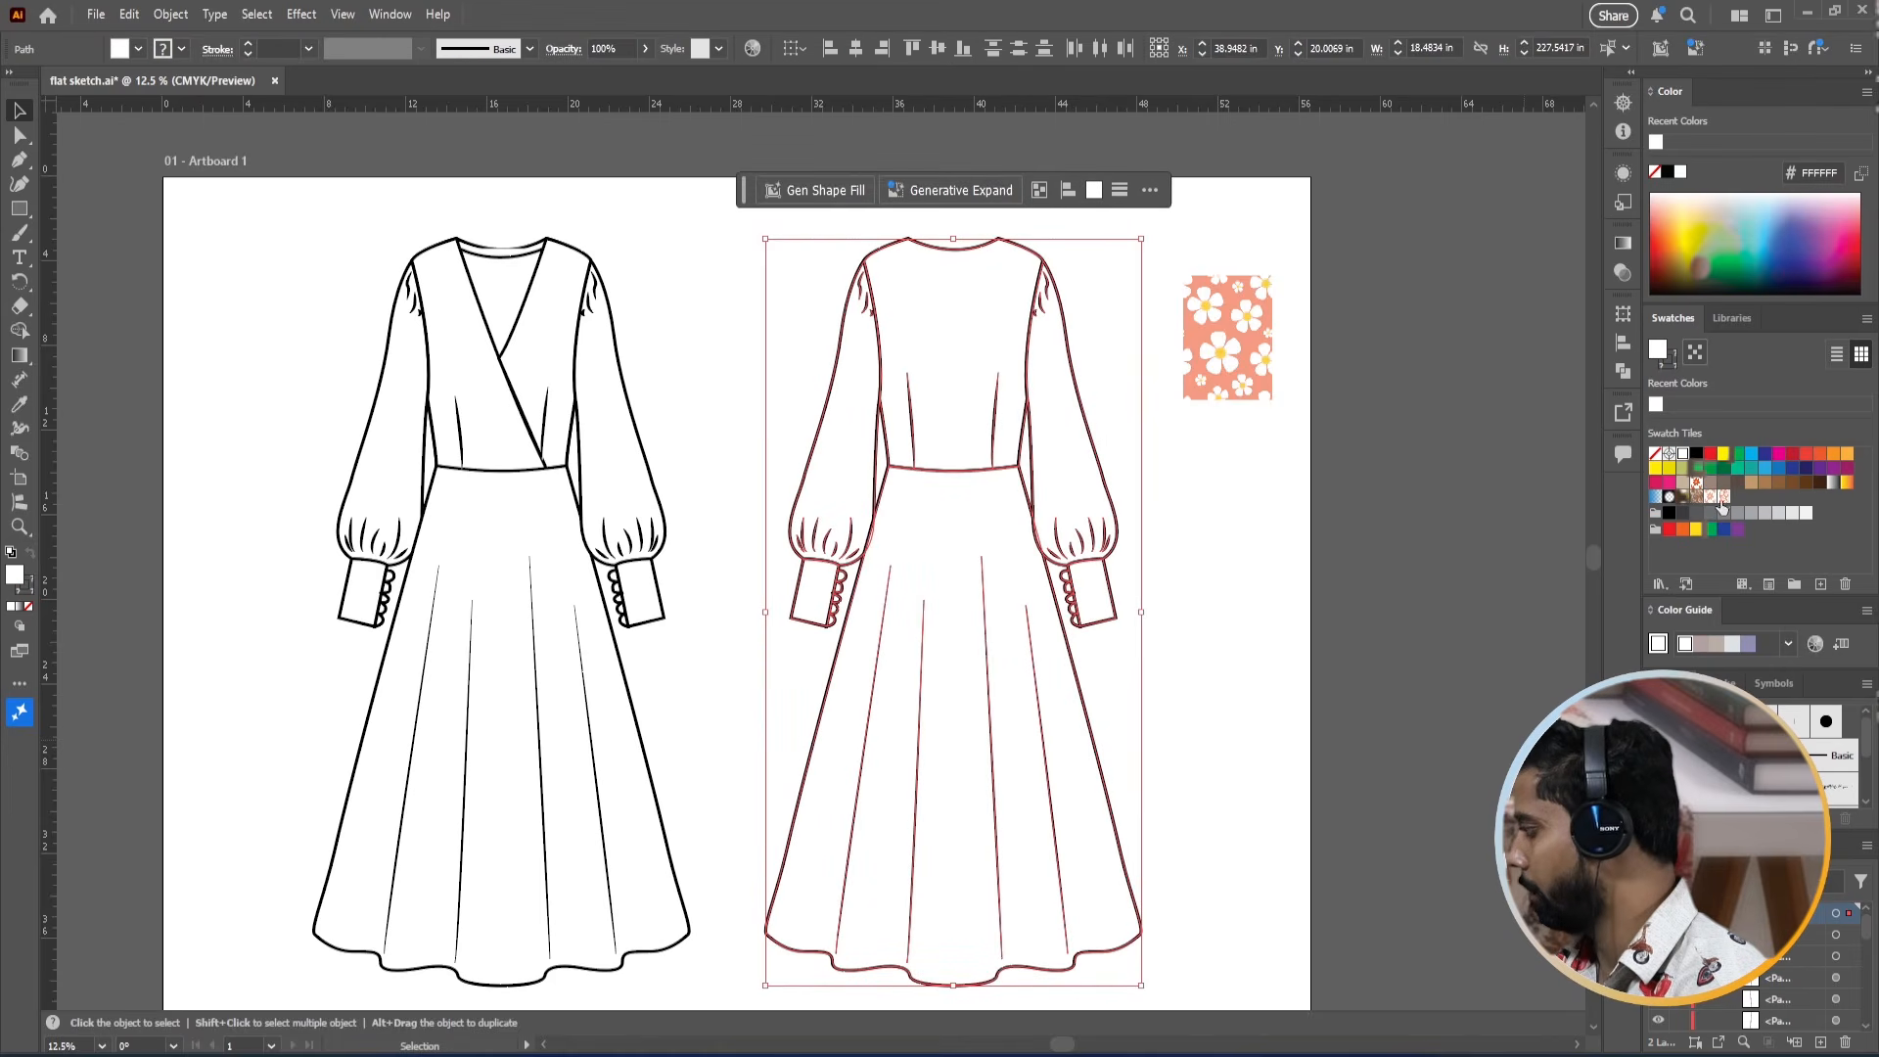
pyautogui.click(1724, 497)
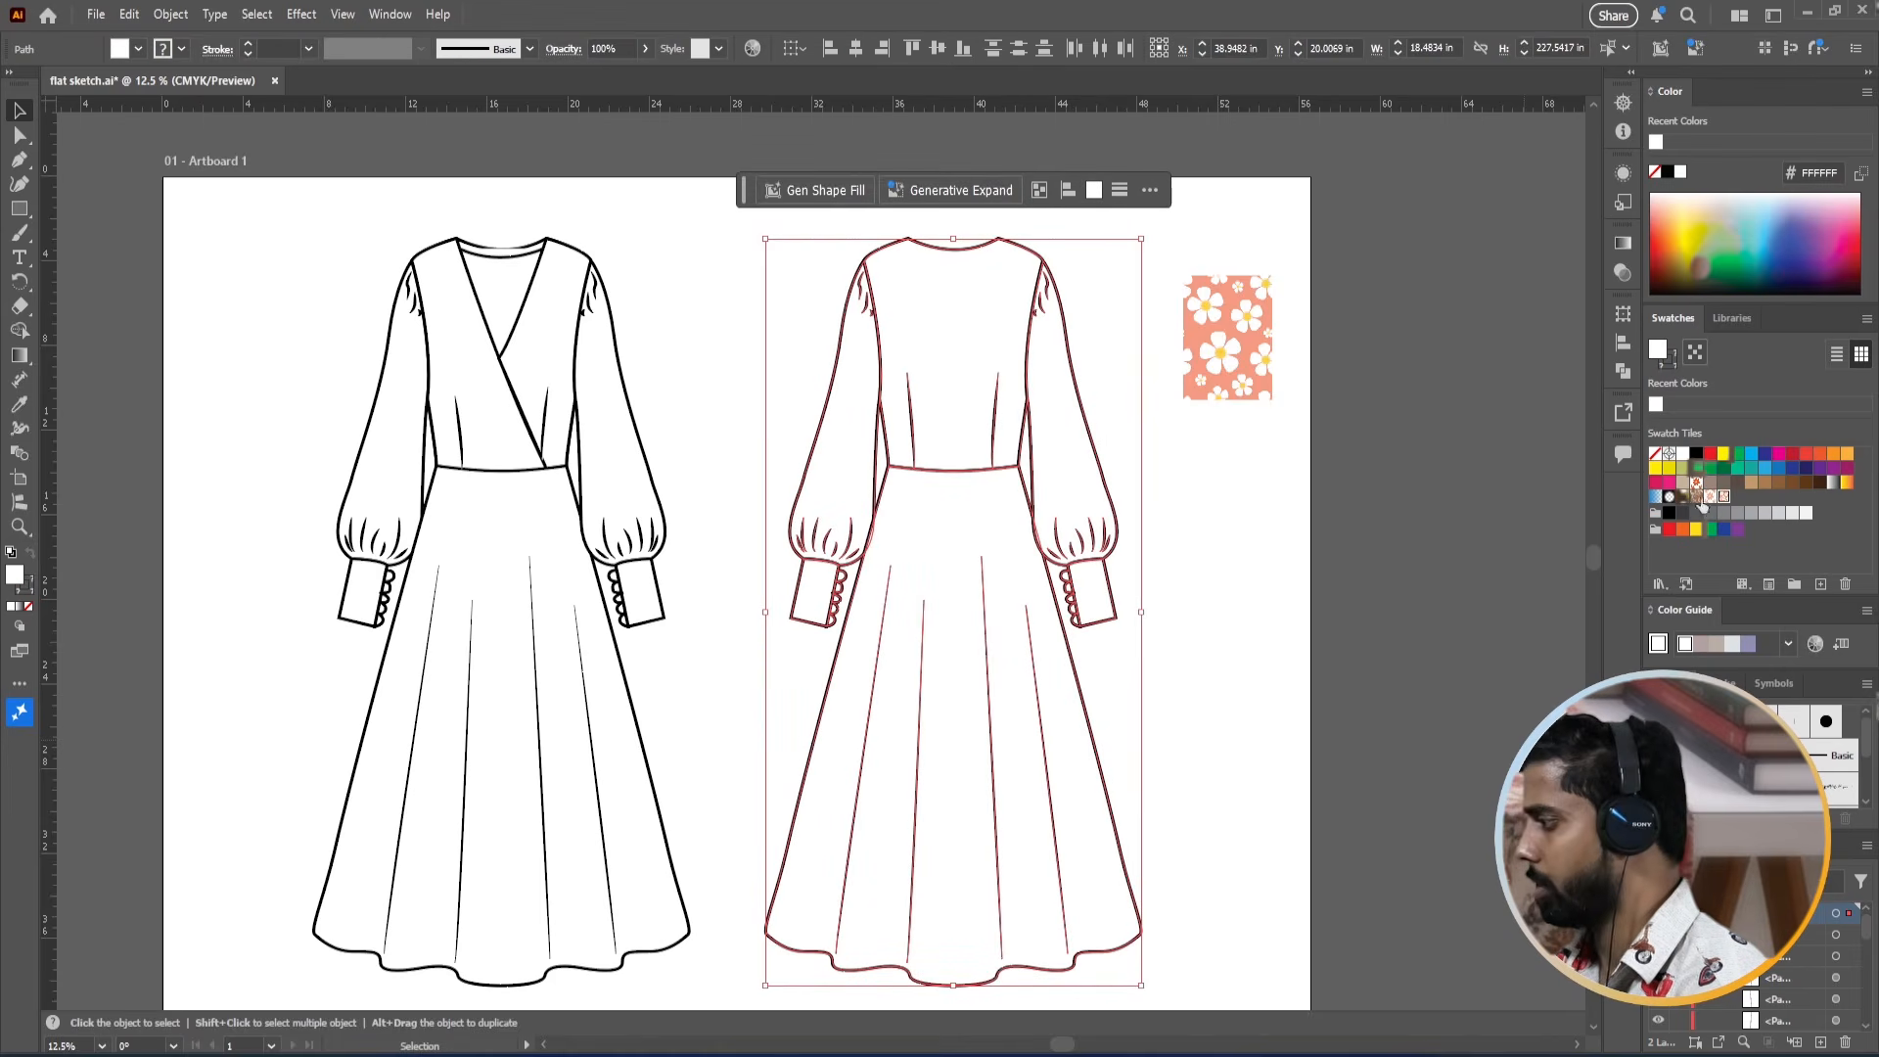
pyautogui.click(1263, 519)
# Apply the back dress's coral flower pattern to the whole front dress with the Eyedropper, and return to the Selection tool.
pyautogui.moveTo(330, 255); pyautogui.dragTo(702, 433)
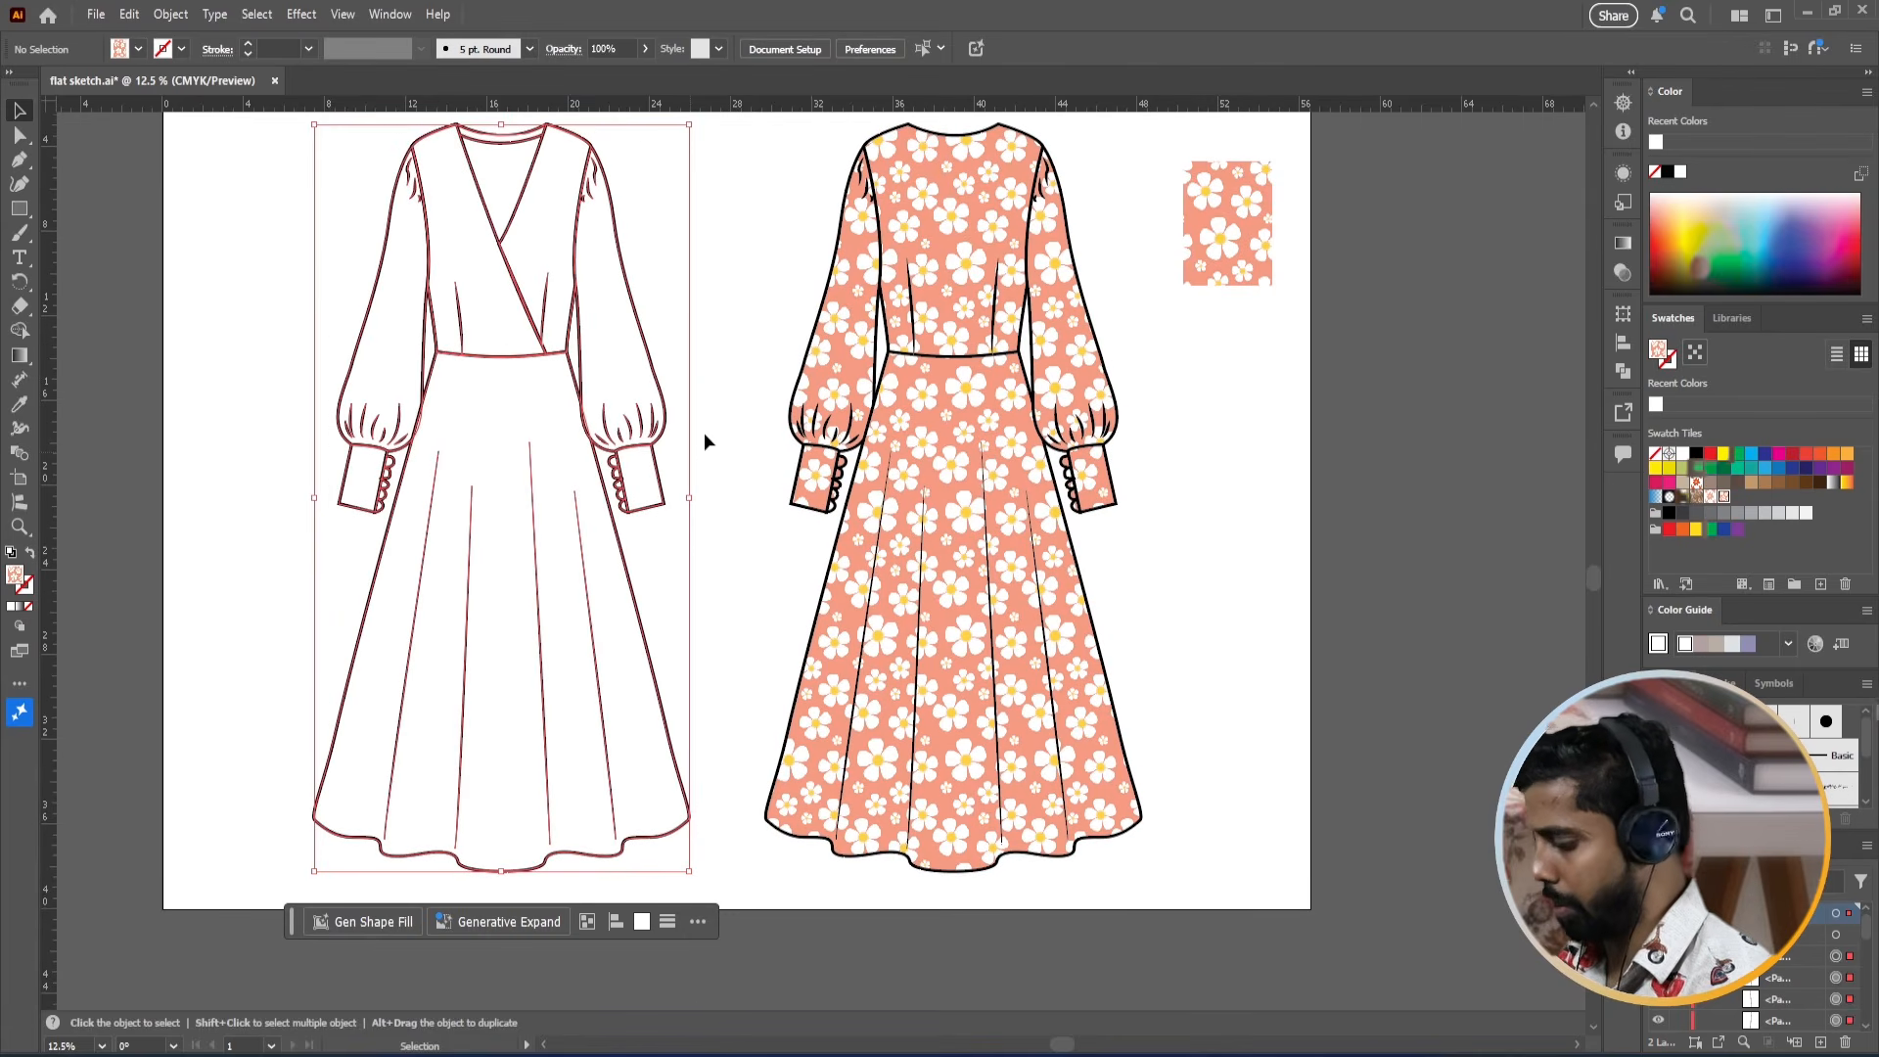
pyautogui.press('i')
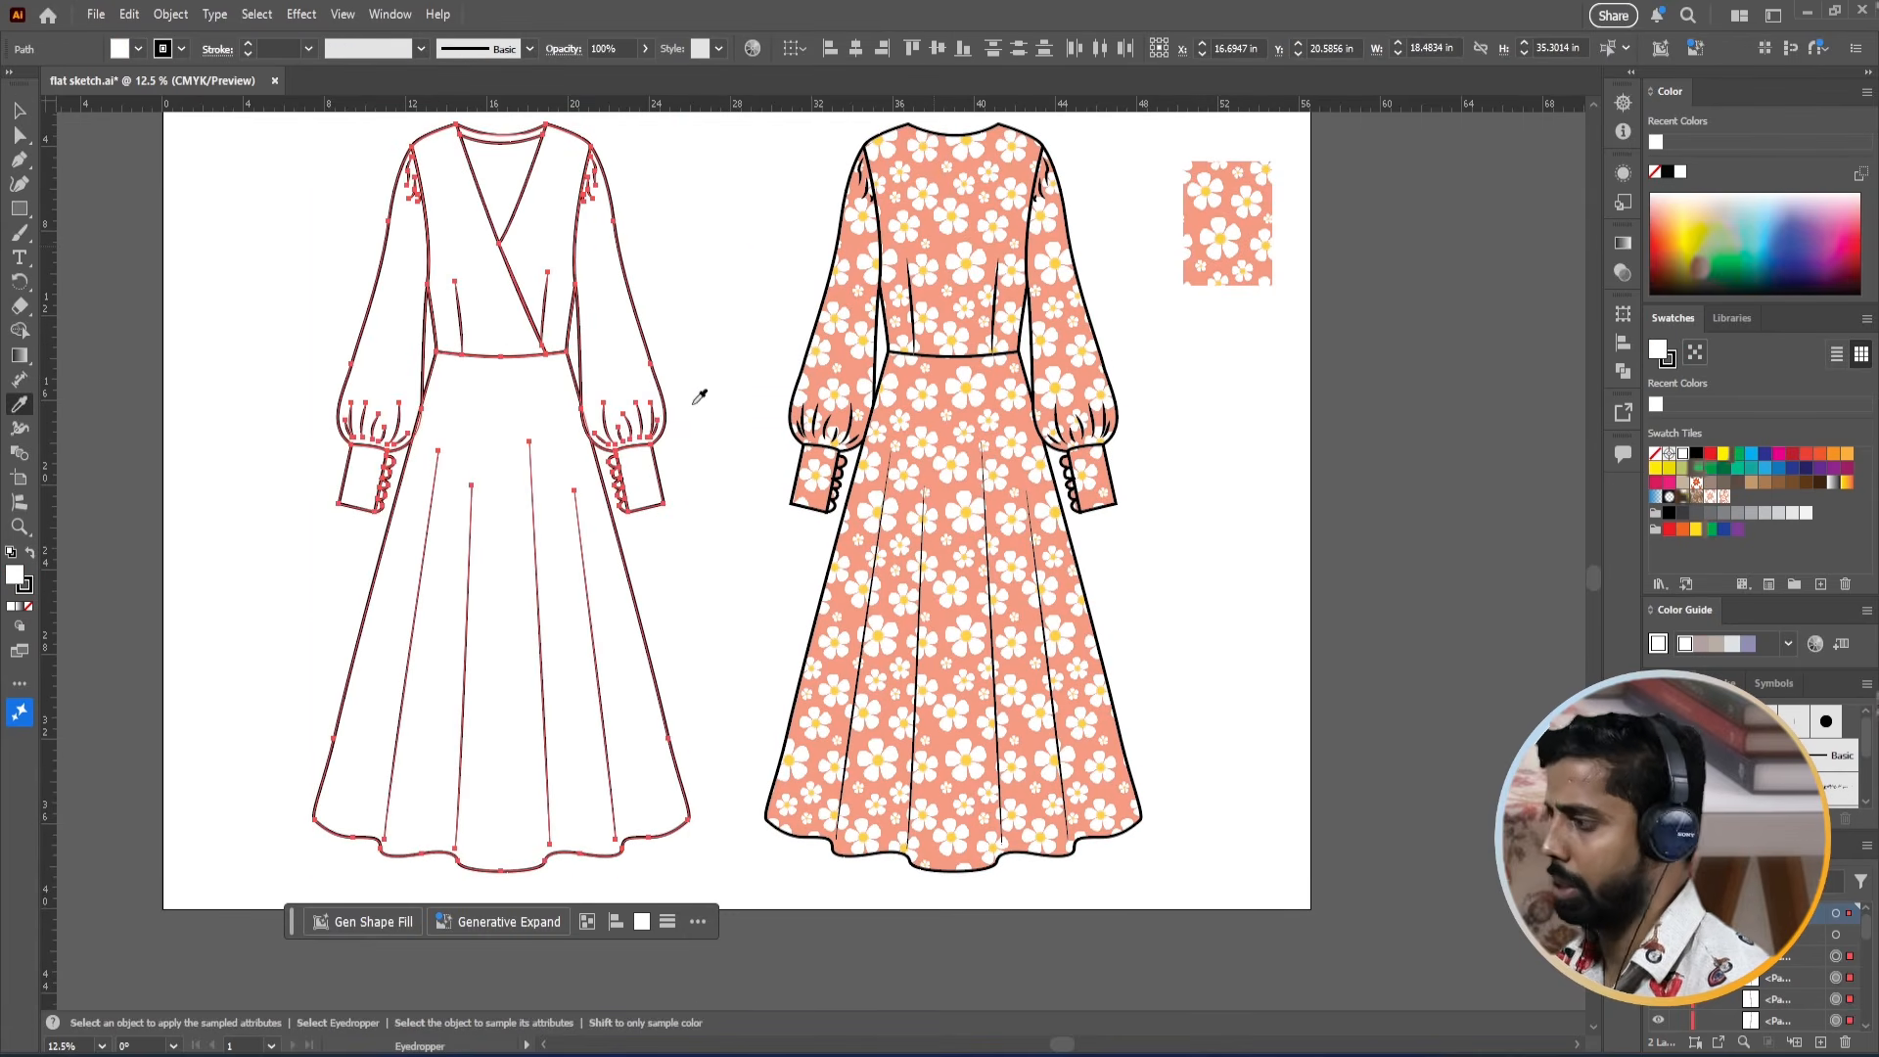
pyautogui.click(699, 396)
pyautogui.click(19, 109)
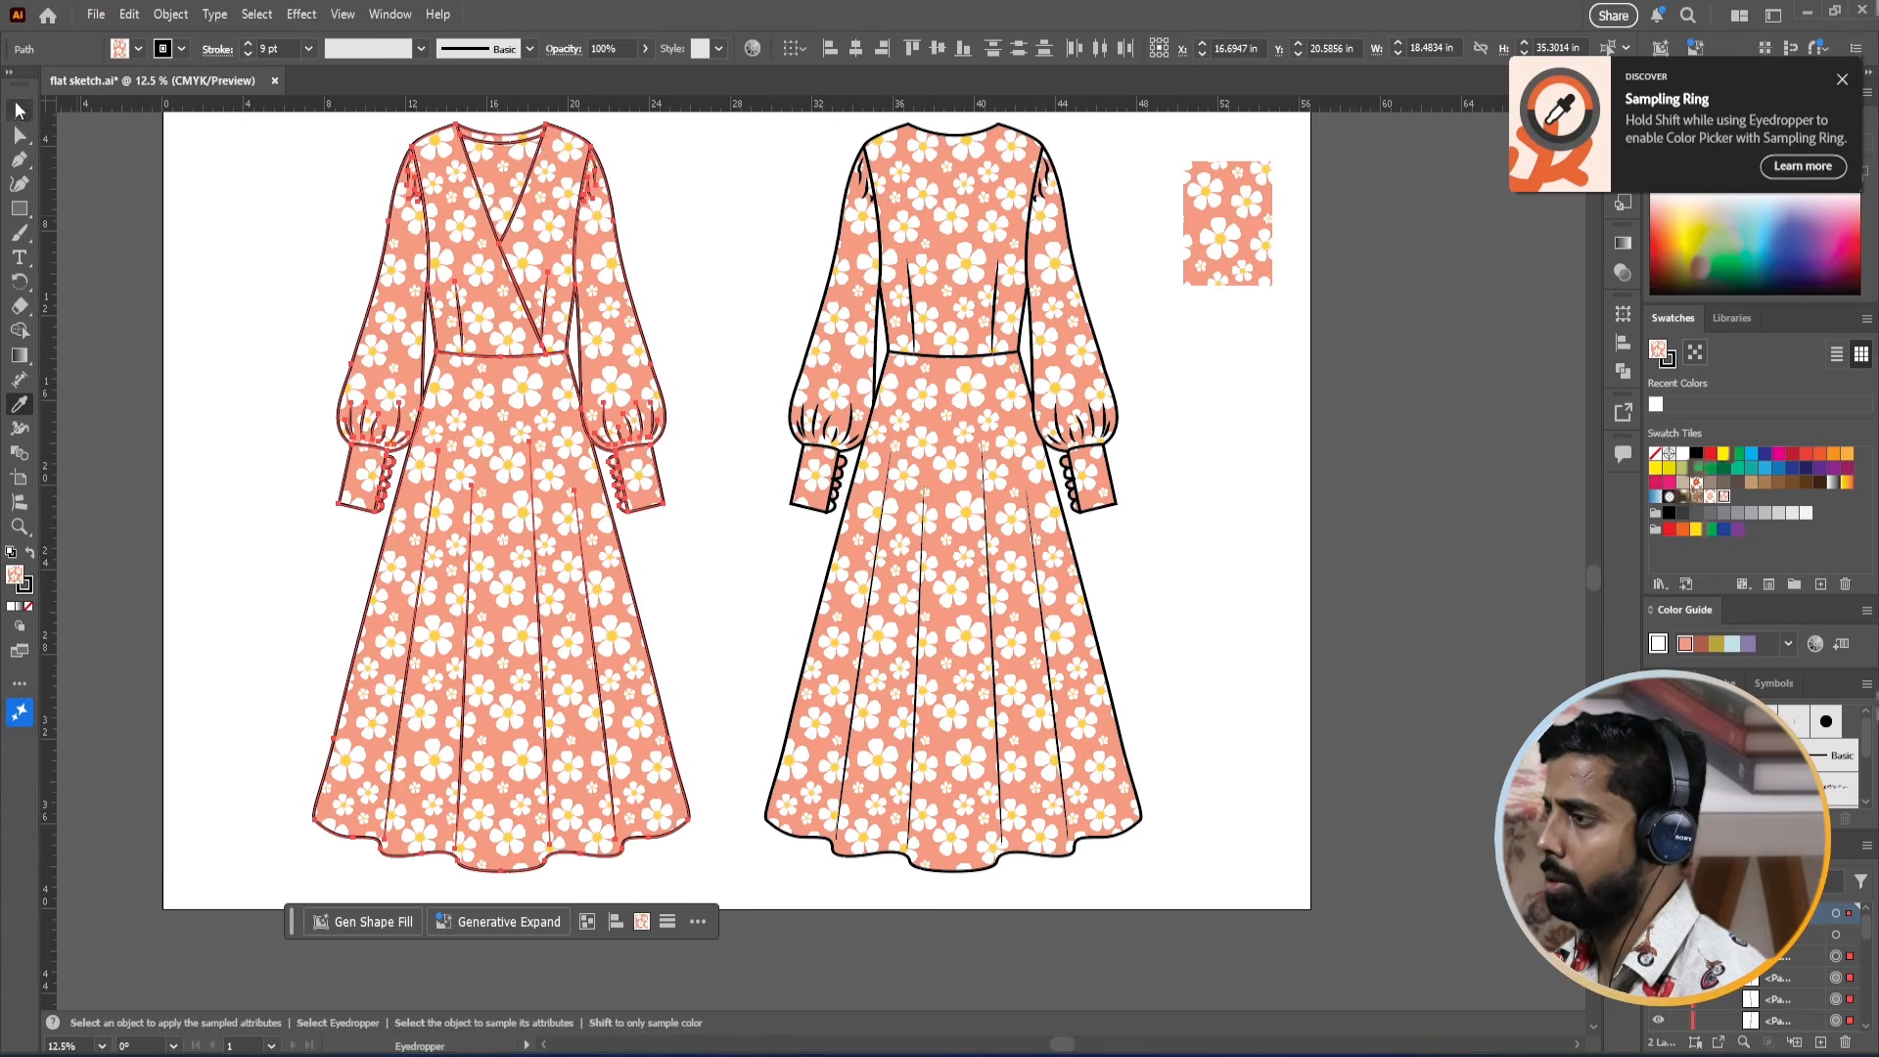
# Reduce the opacity of the inner back panel visible through the front dress's V-neckline to 49%, and deselect it.
pyautogui.click(202, 282)
pyautogui.click(507, 174)
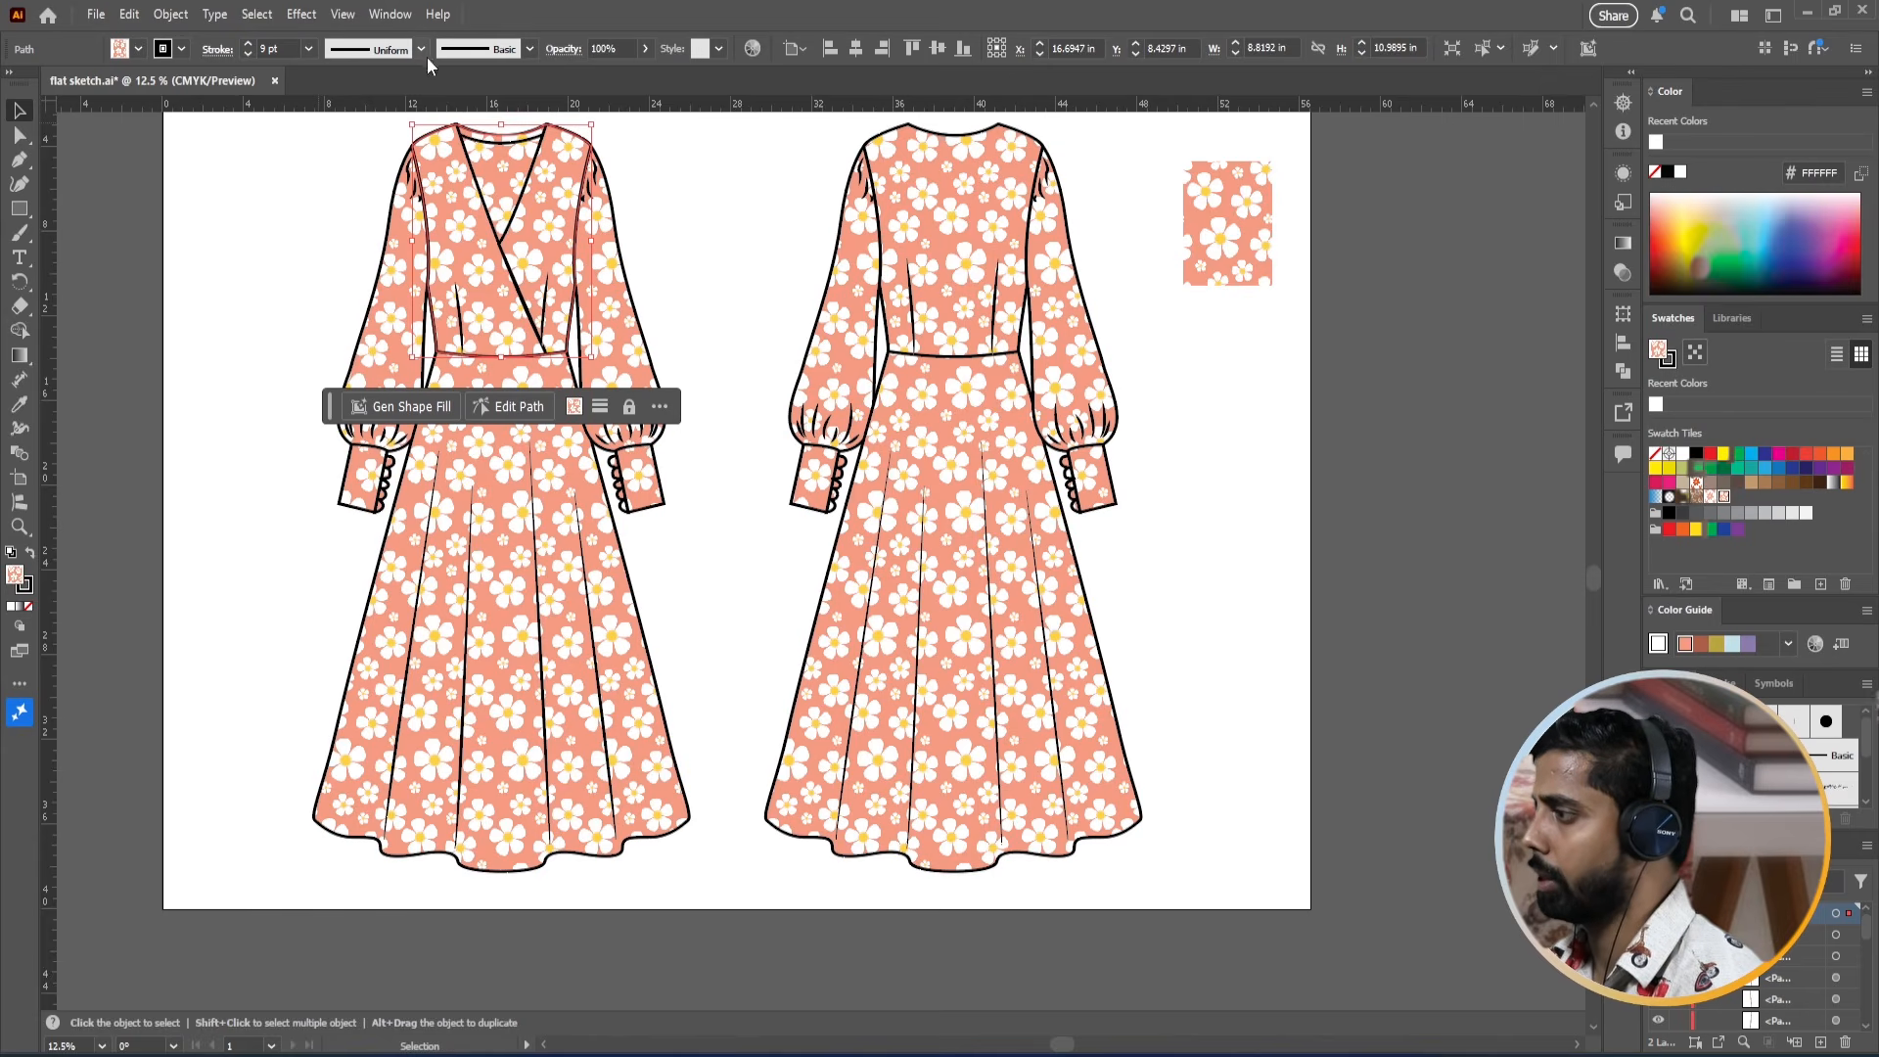
pyautogui.click(645, 48)
pyautogui.moveTo(645, 73); pyautogui.dragTo(631, 73)
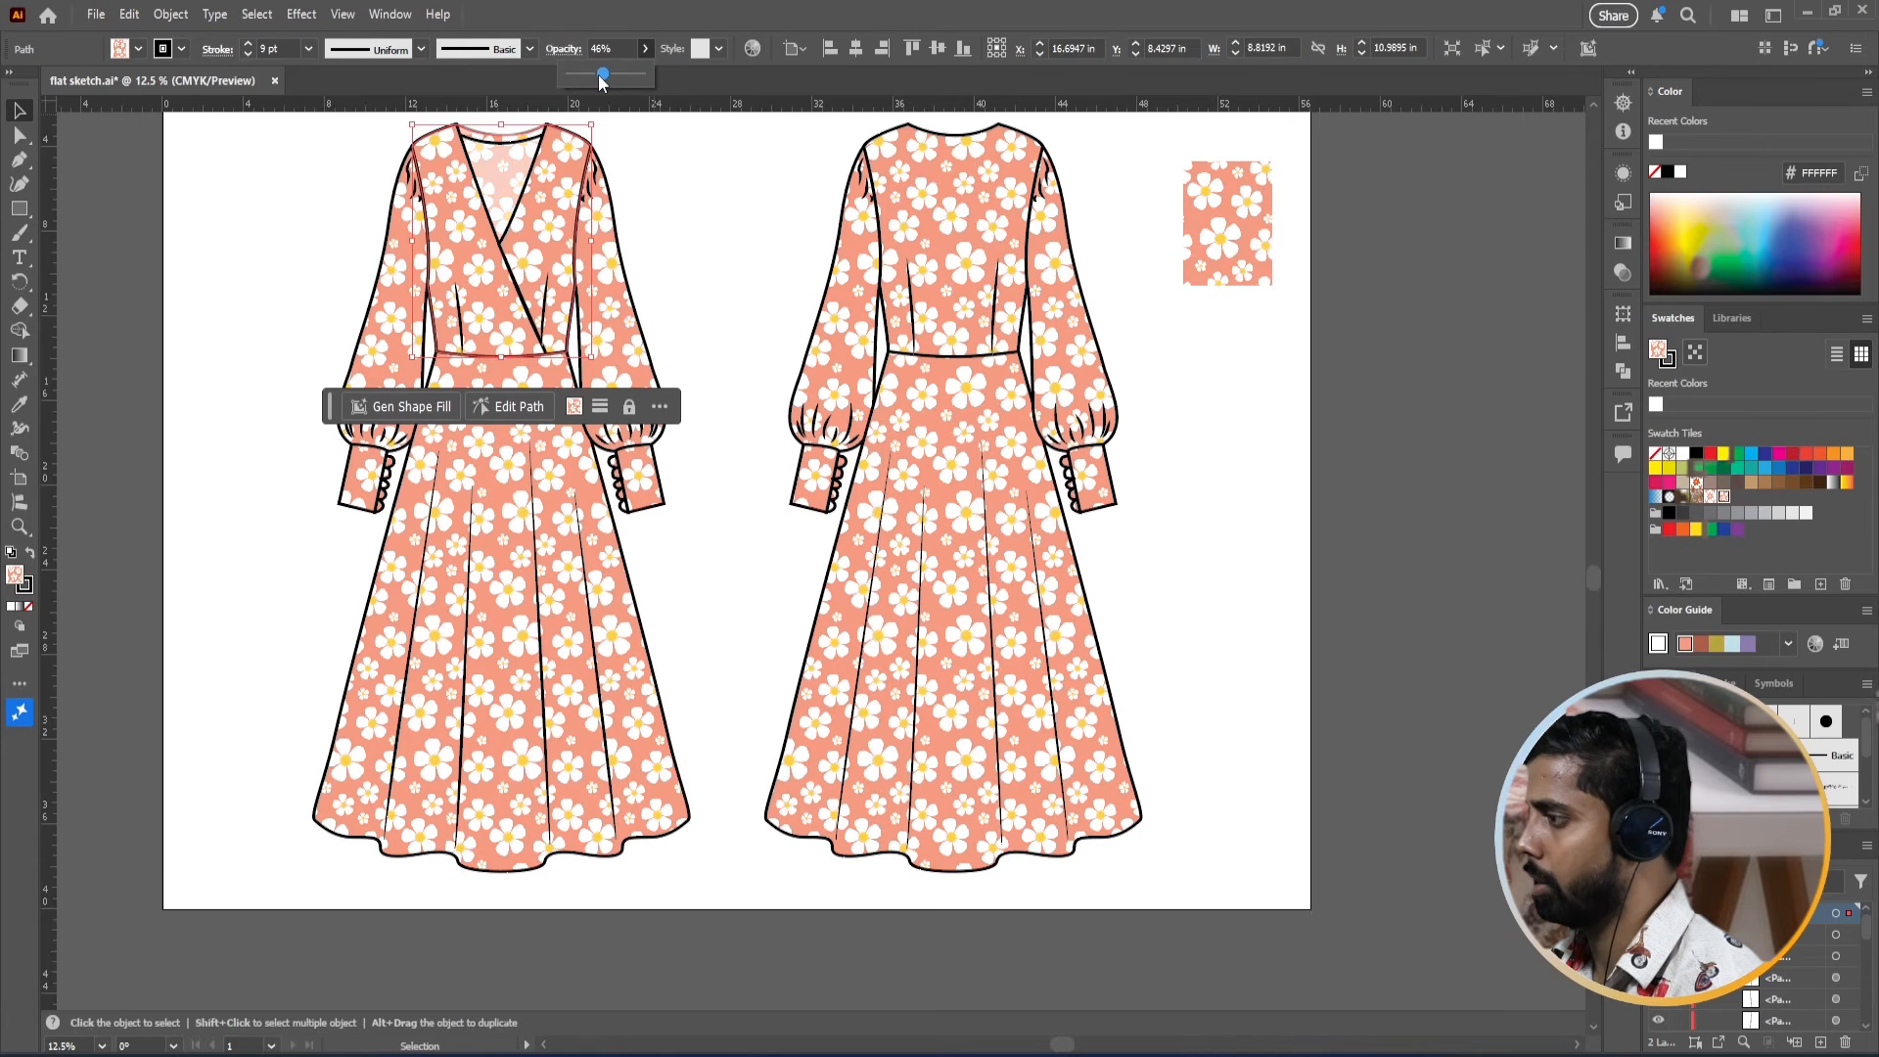
pyautogui.click(600, 73)
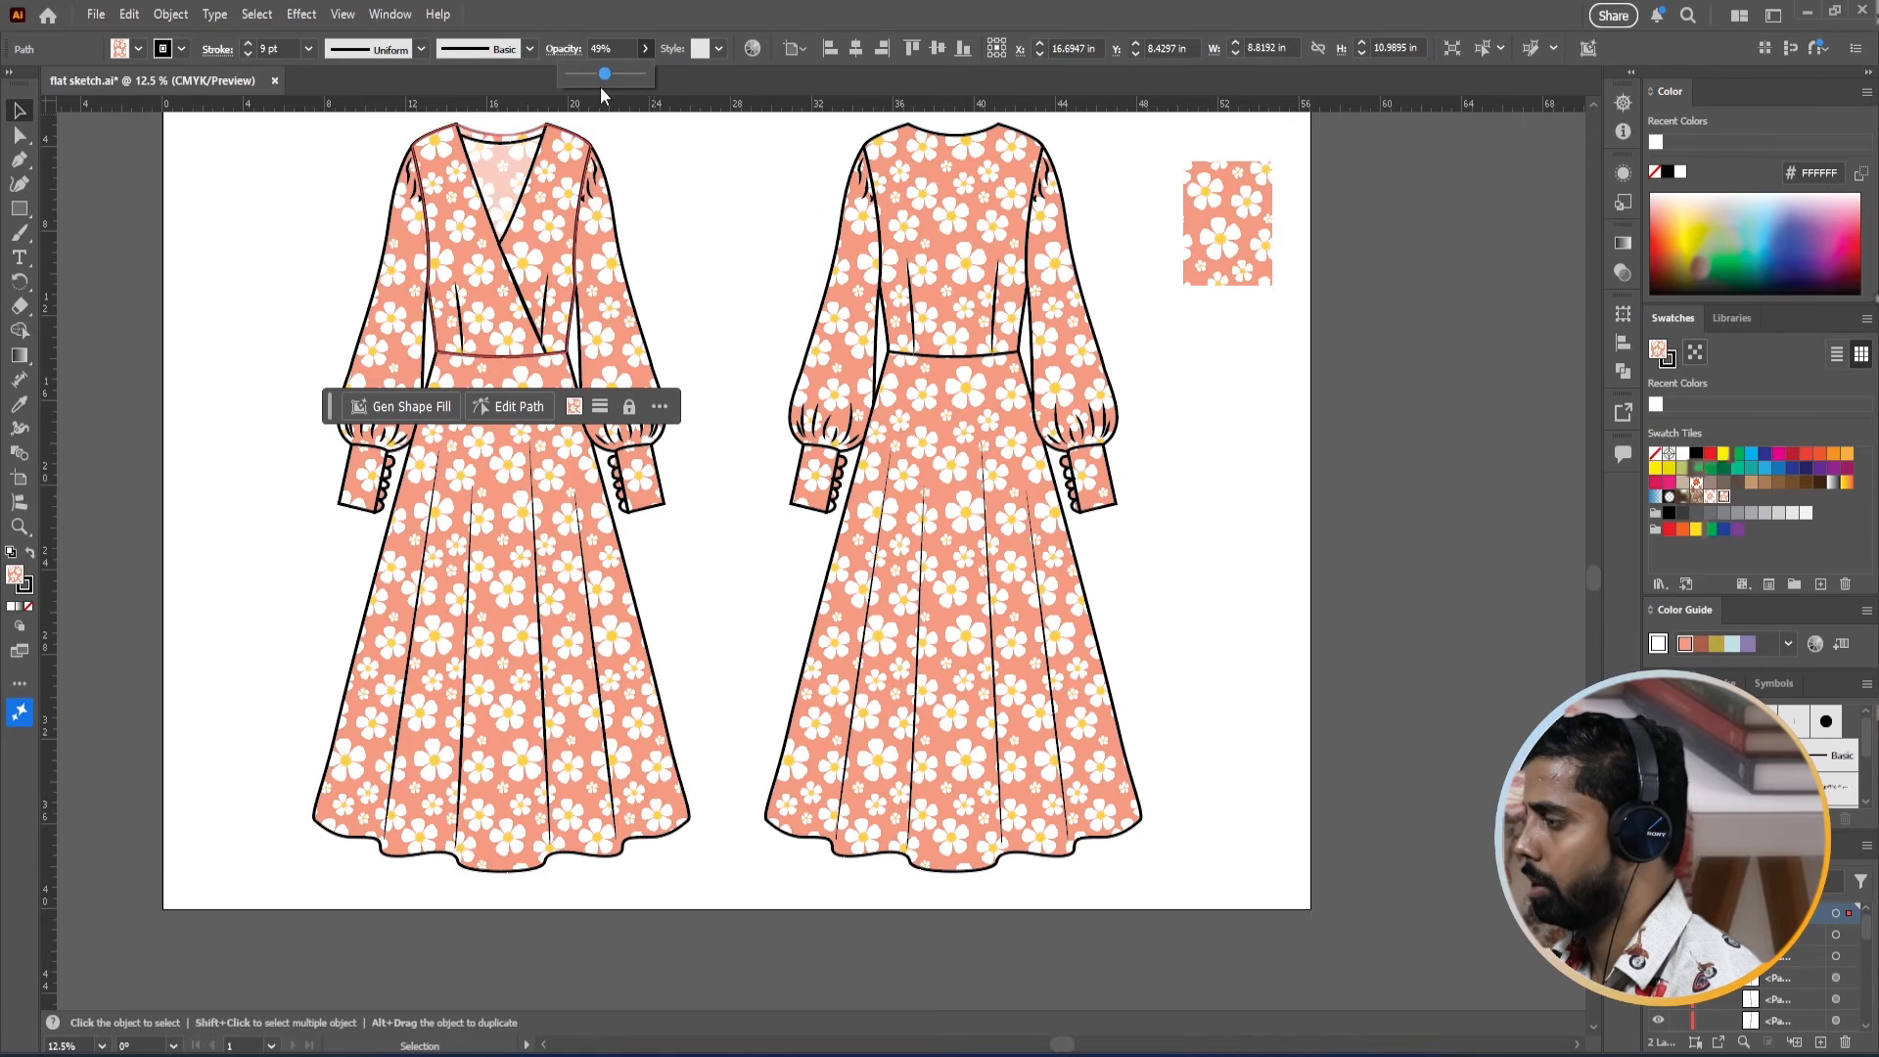
pyautogui.click(681, 235)
pyautogui.press('space')
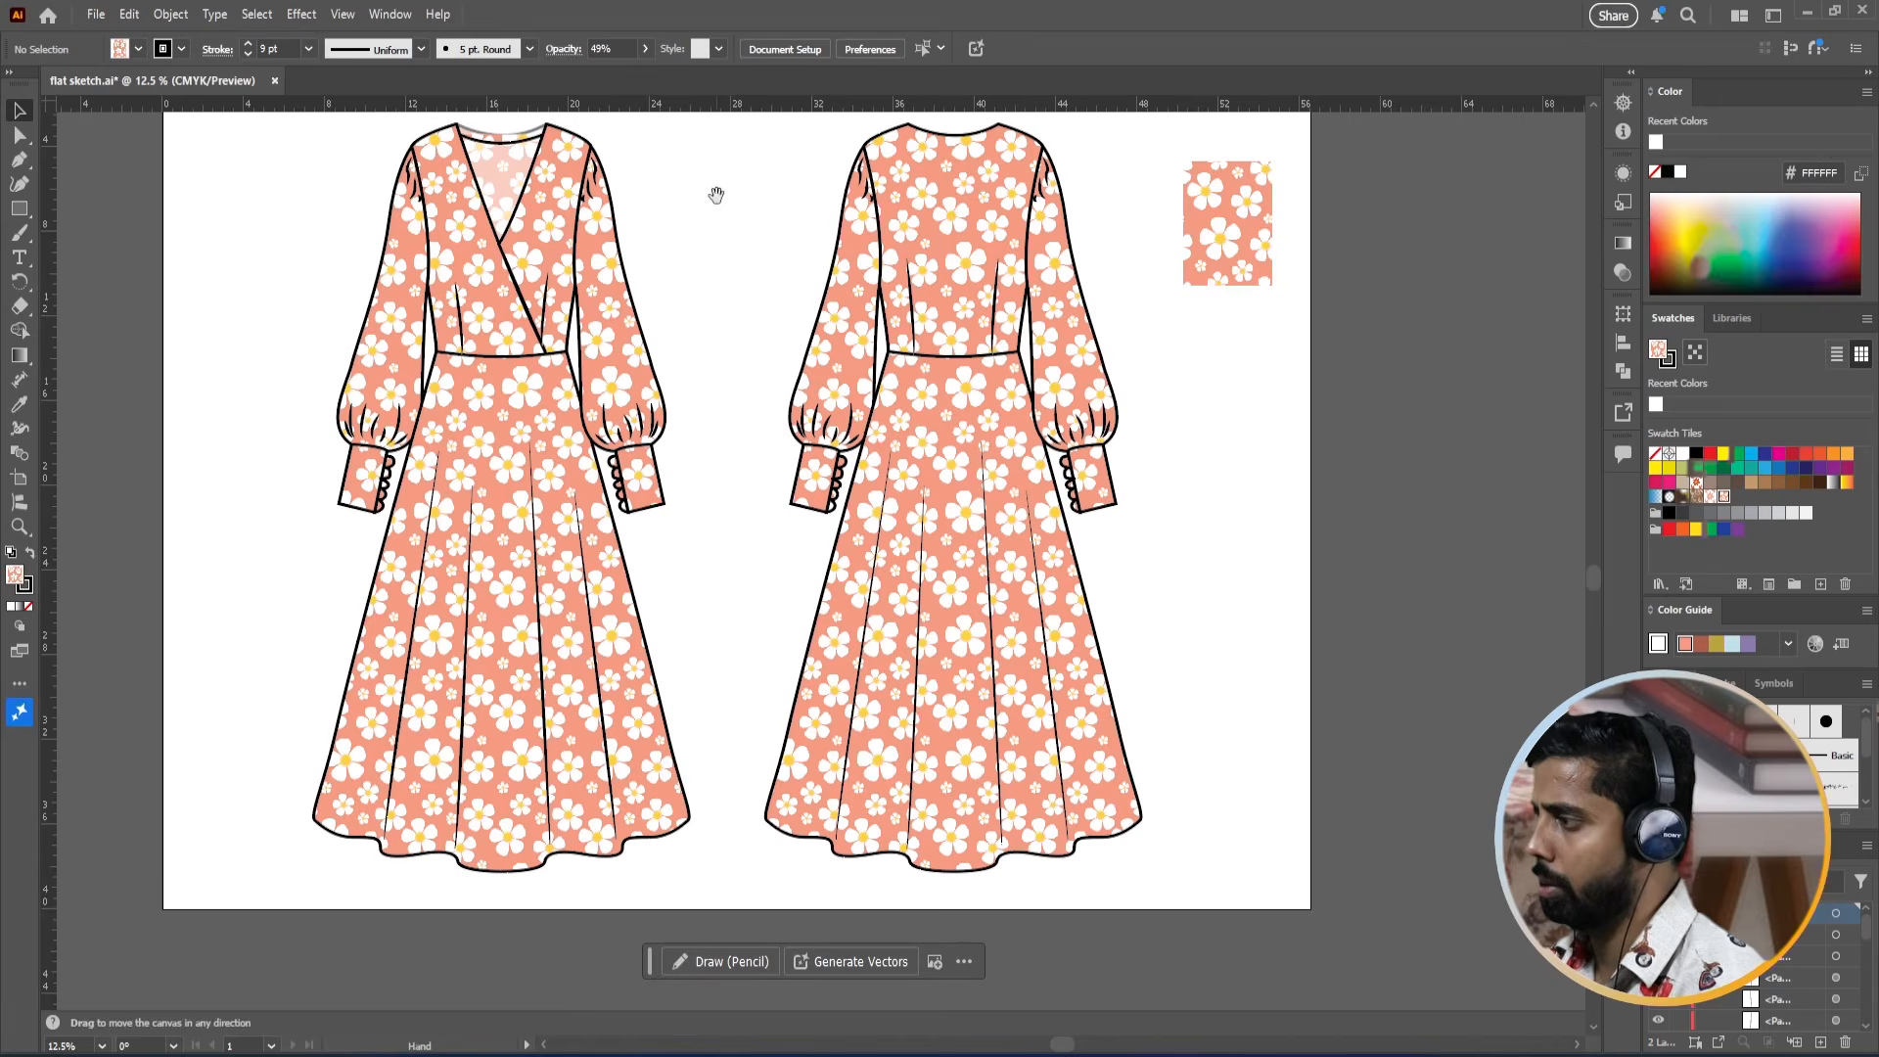
pyautogui.moveTo(716, 195); pyautogui.dragTo(809, 373)
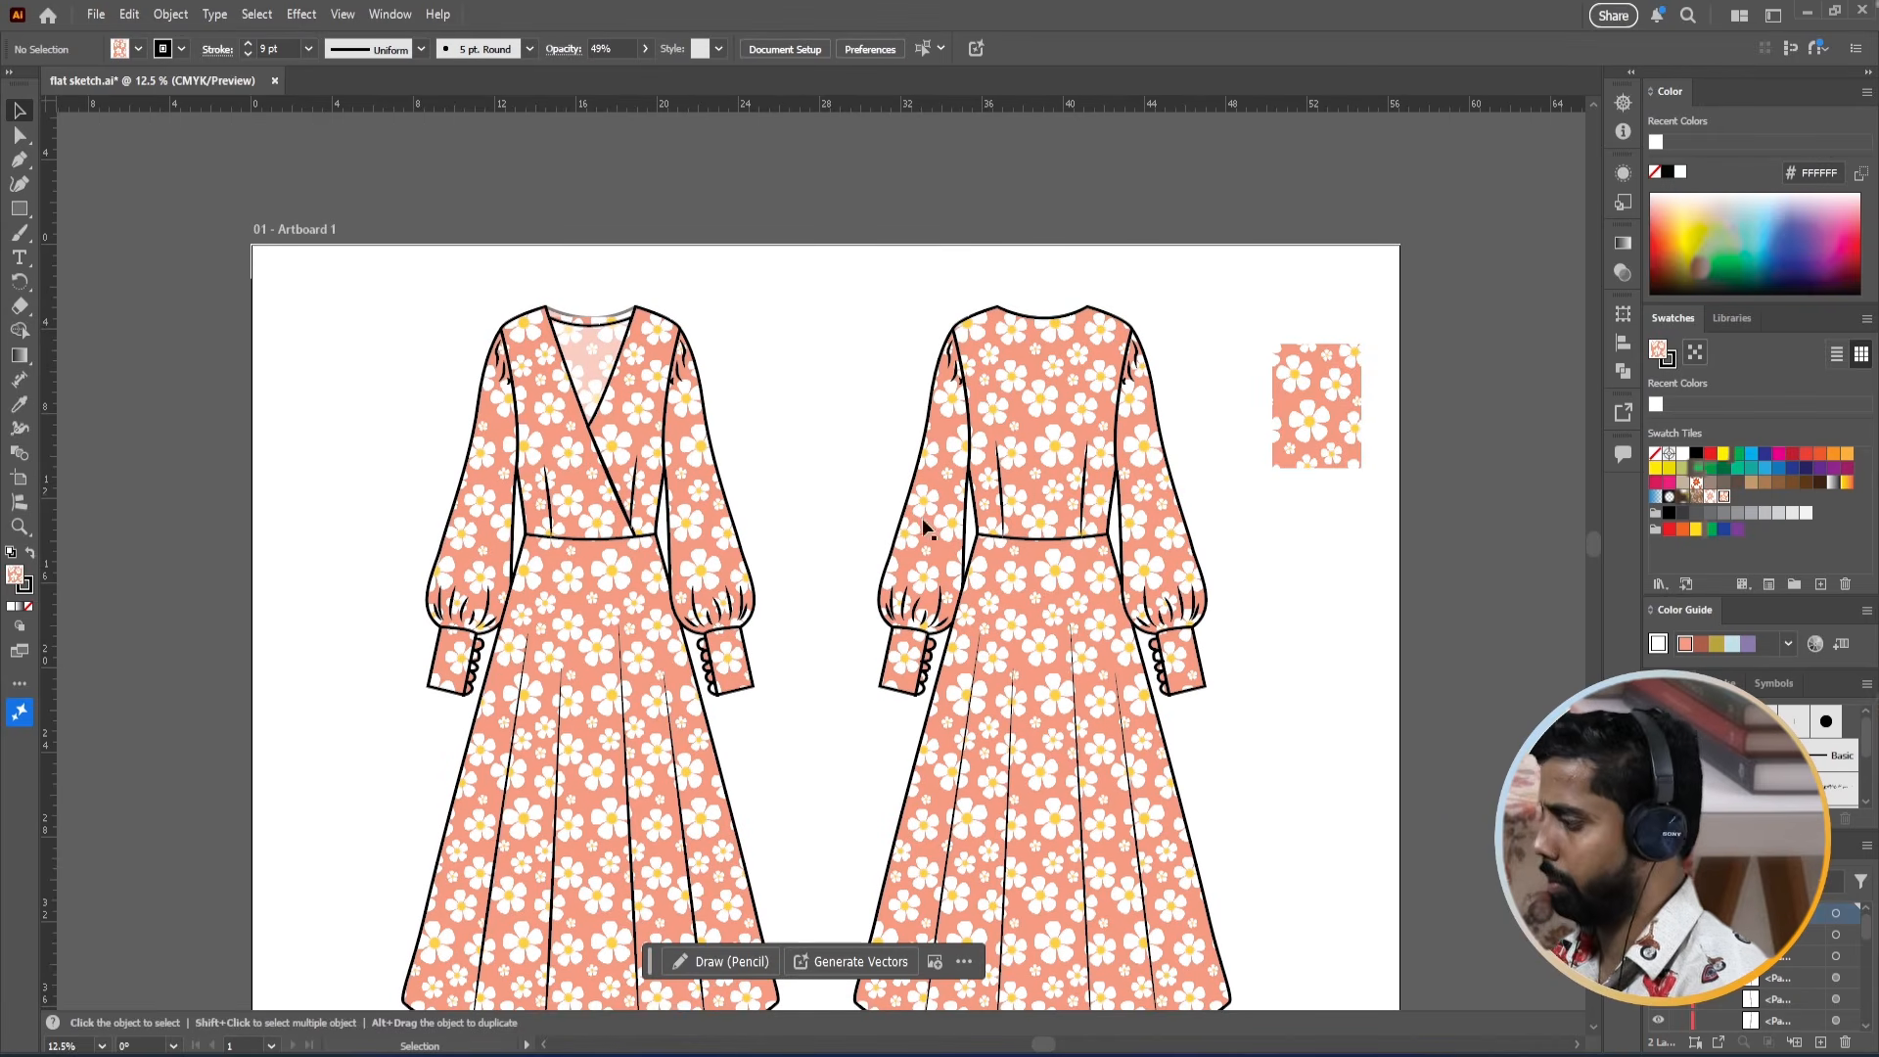
pyautogui.click(795, 366)
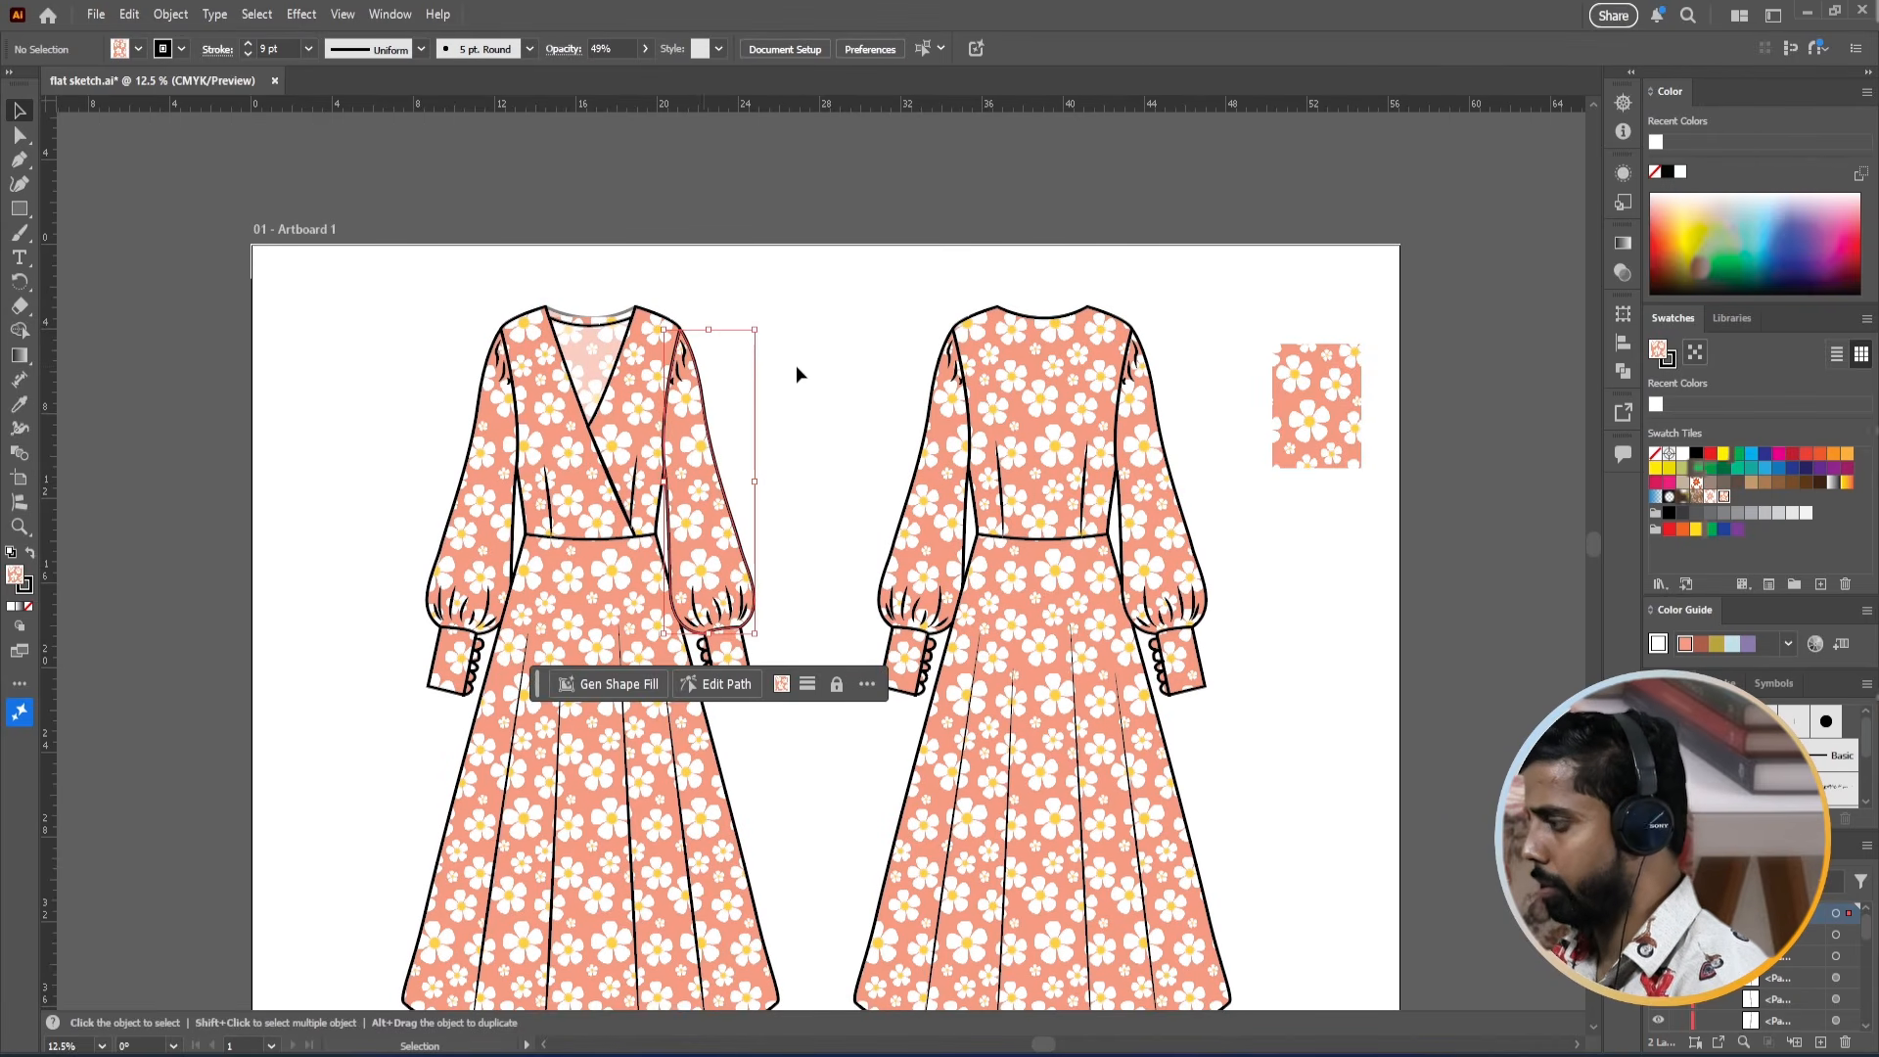
pyautogui.click(805, 339)
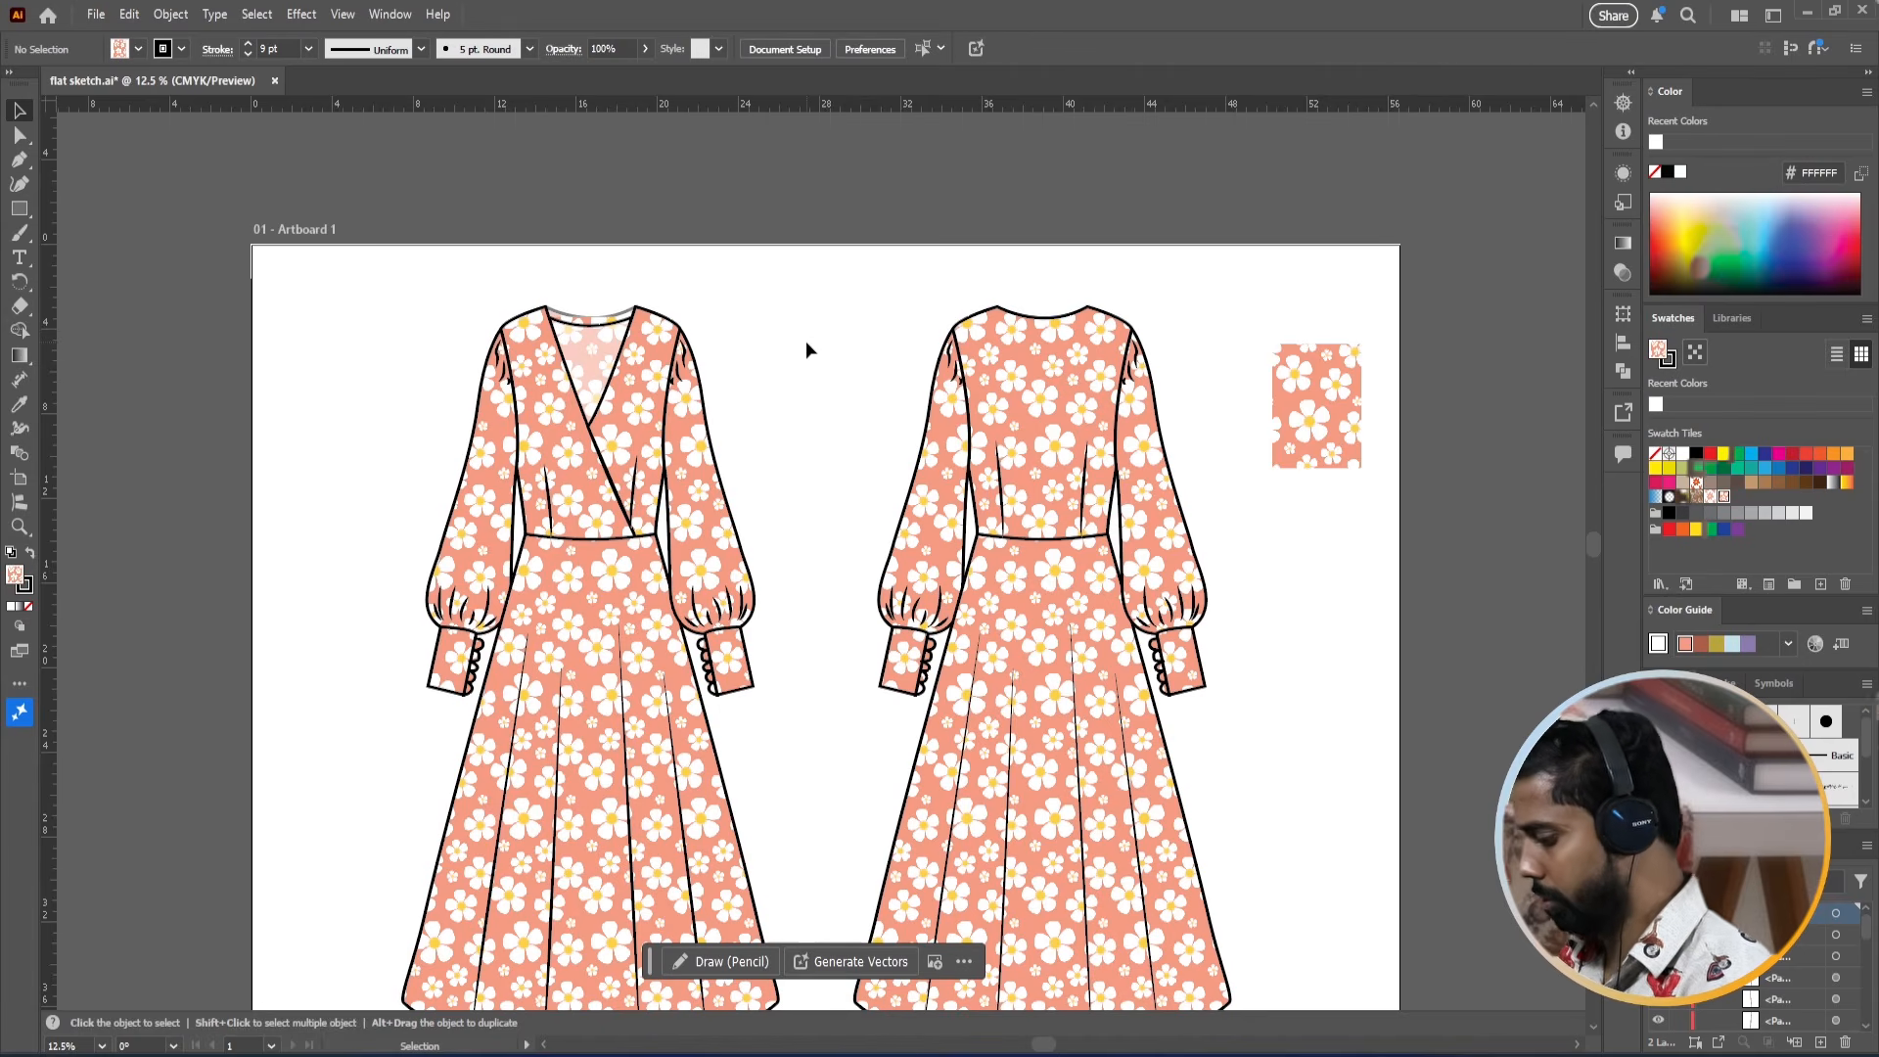
pyautogui.hotkey('ctrl', '0')
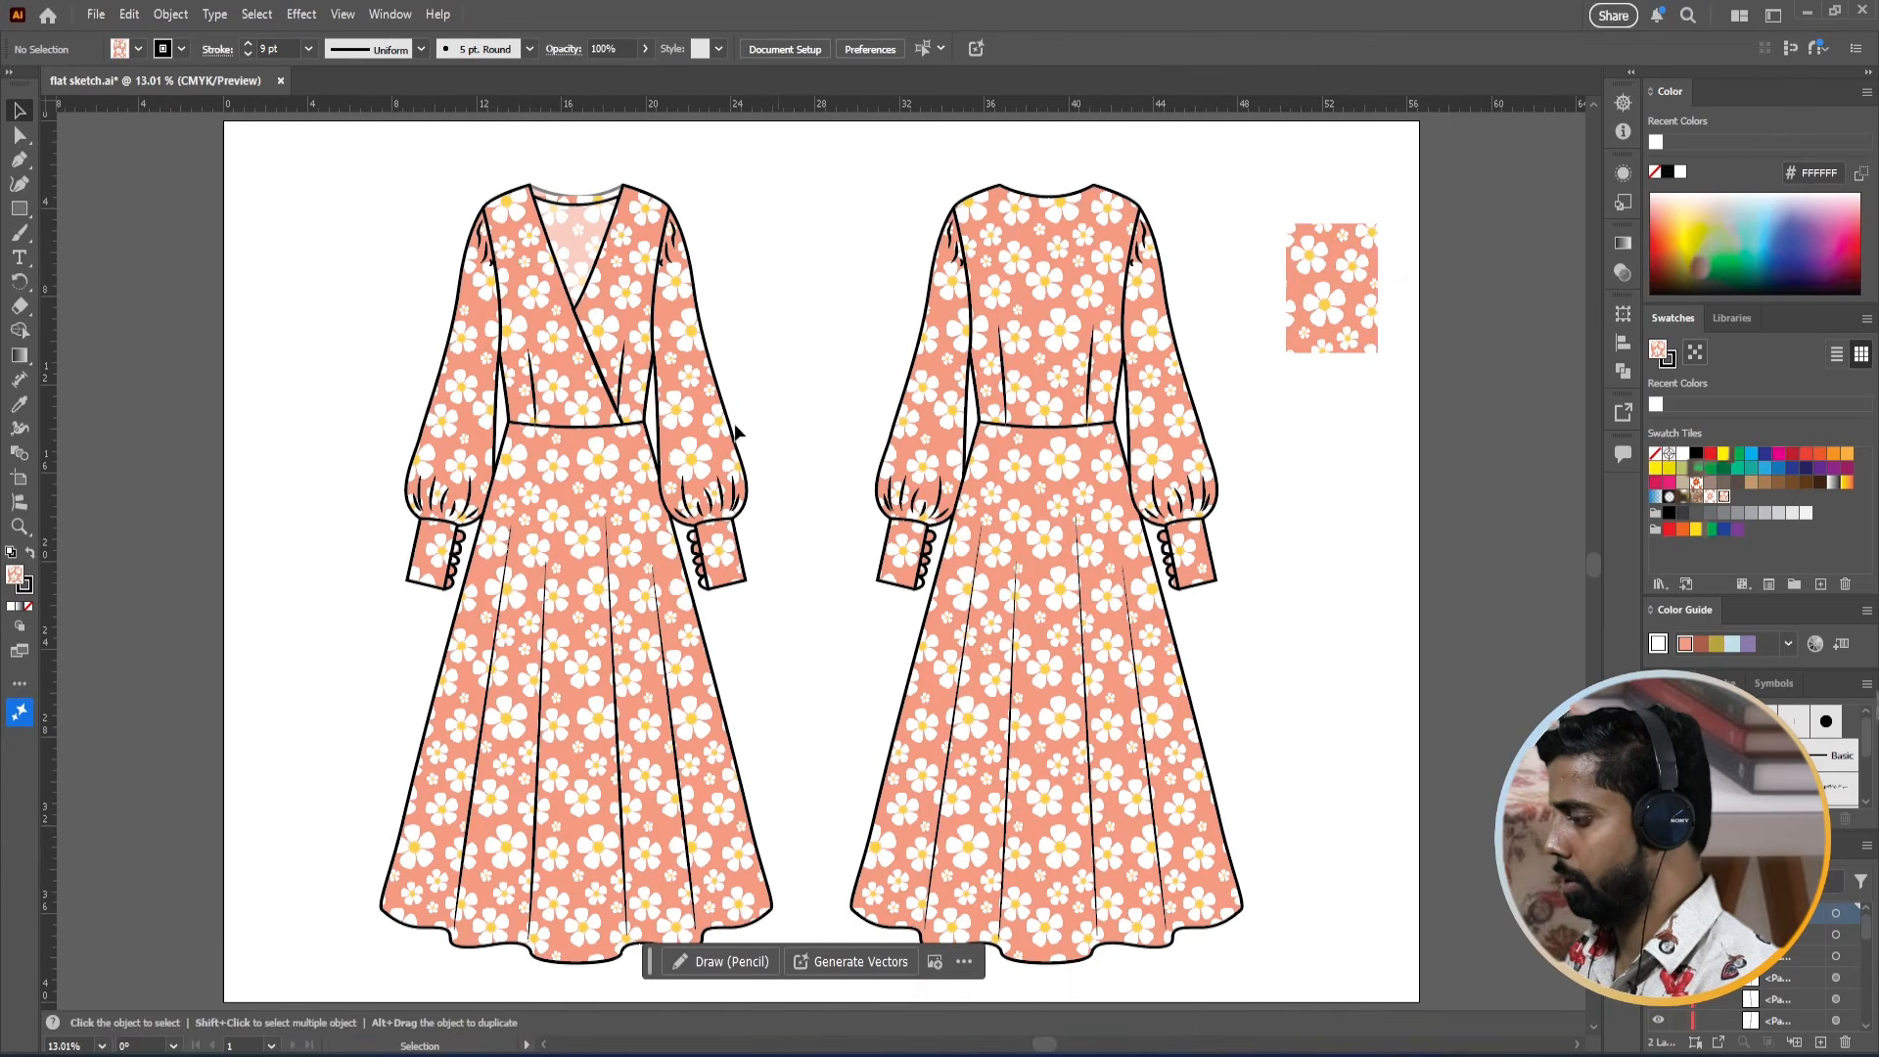